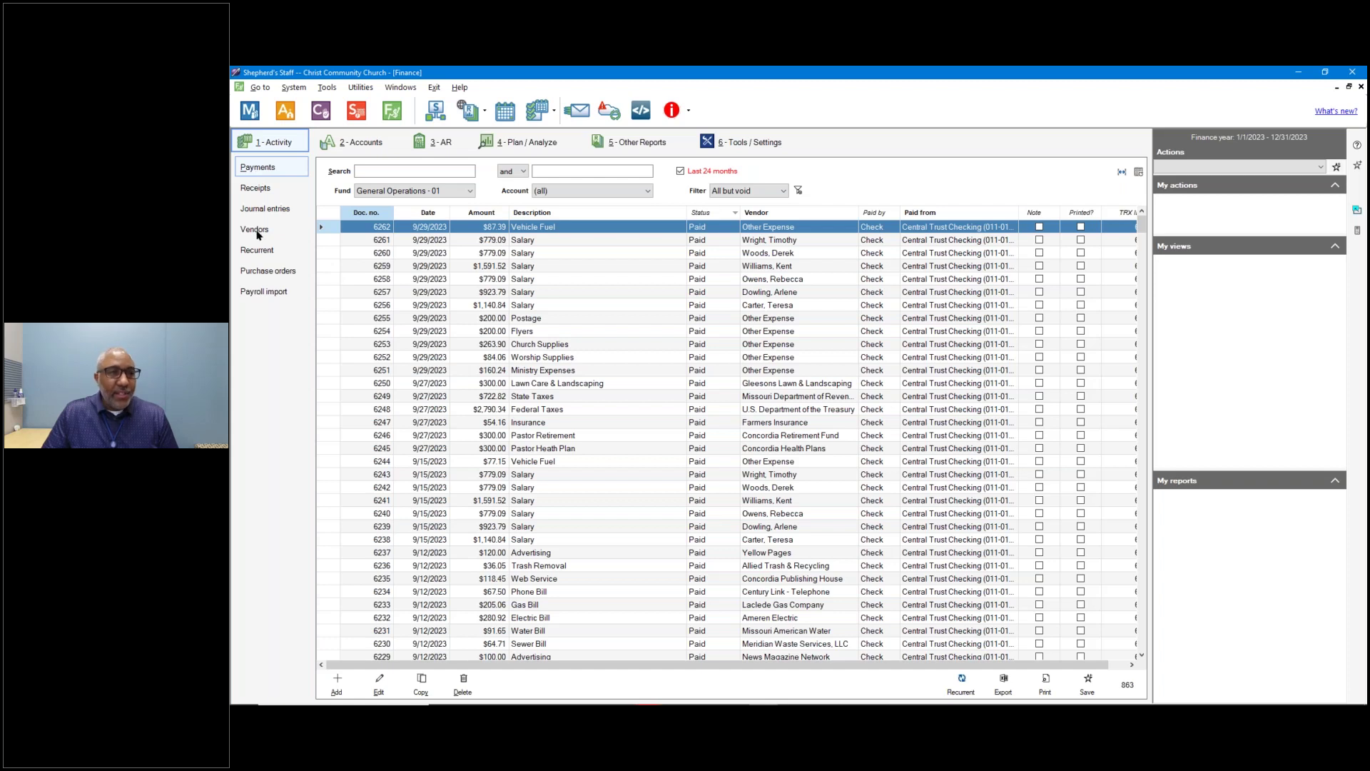
Show the Finance Vendors list of 28 payees sorted alphabetically by name.
left_click(256, 229)
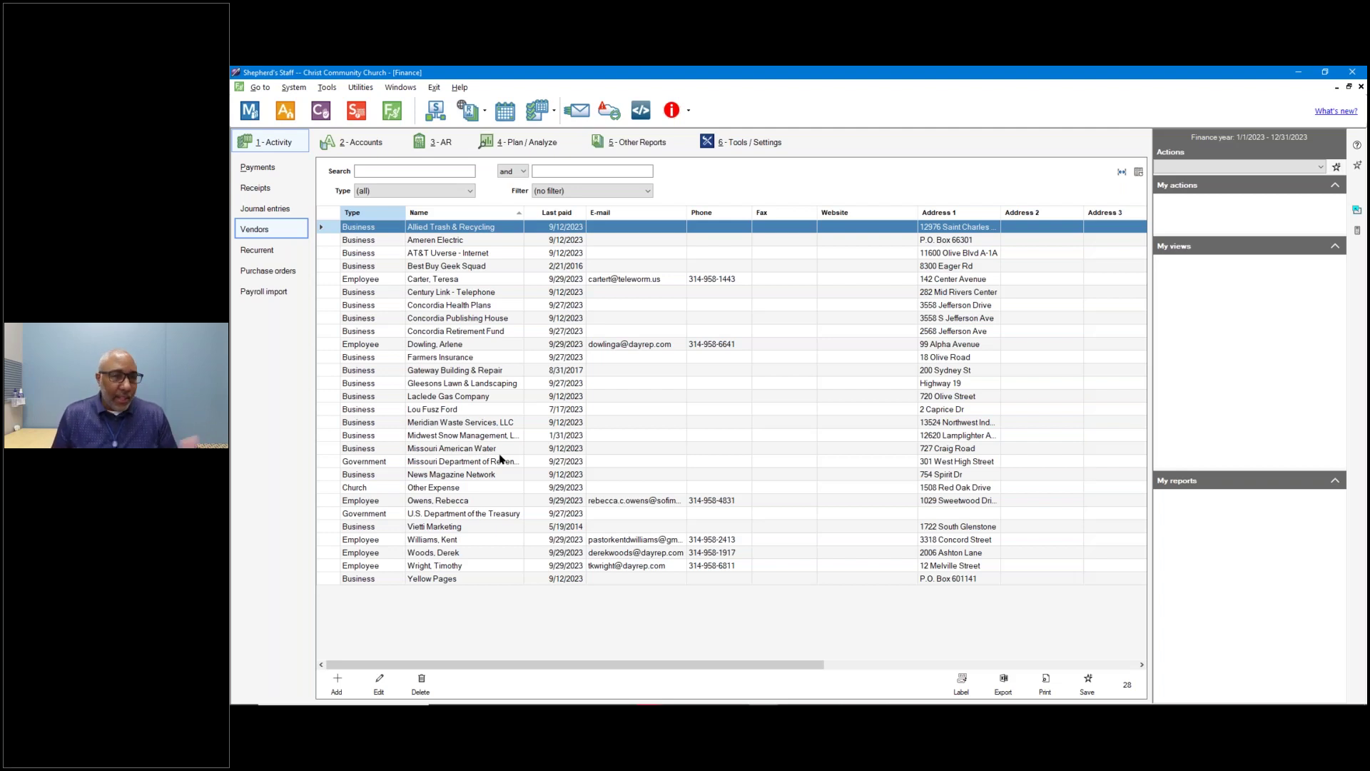
left_click(480, 228)
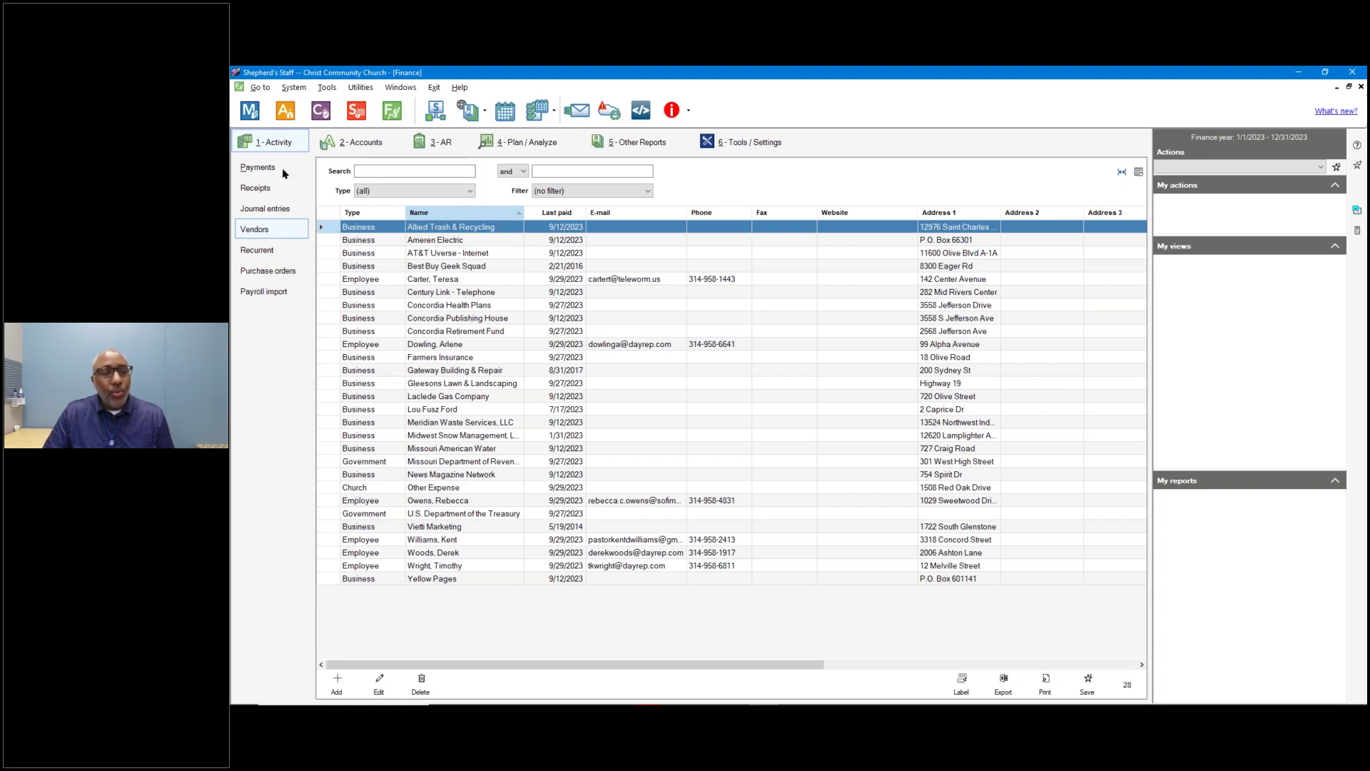
left_click(365, 168)
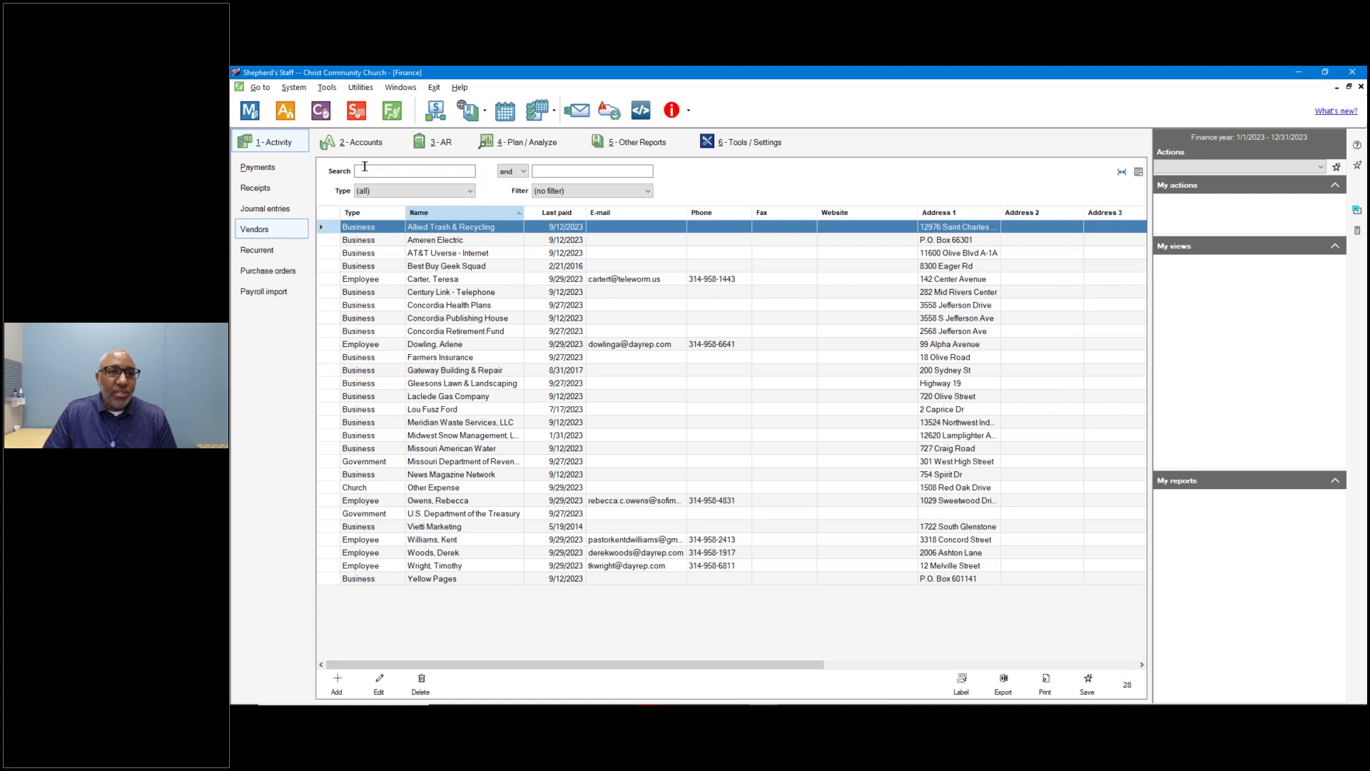
left_click(578, 169)
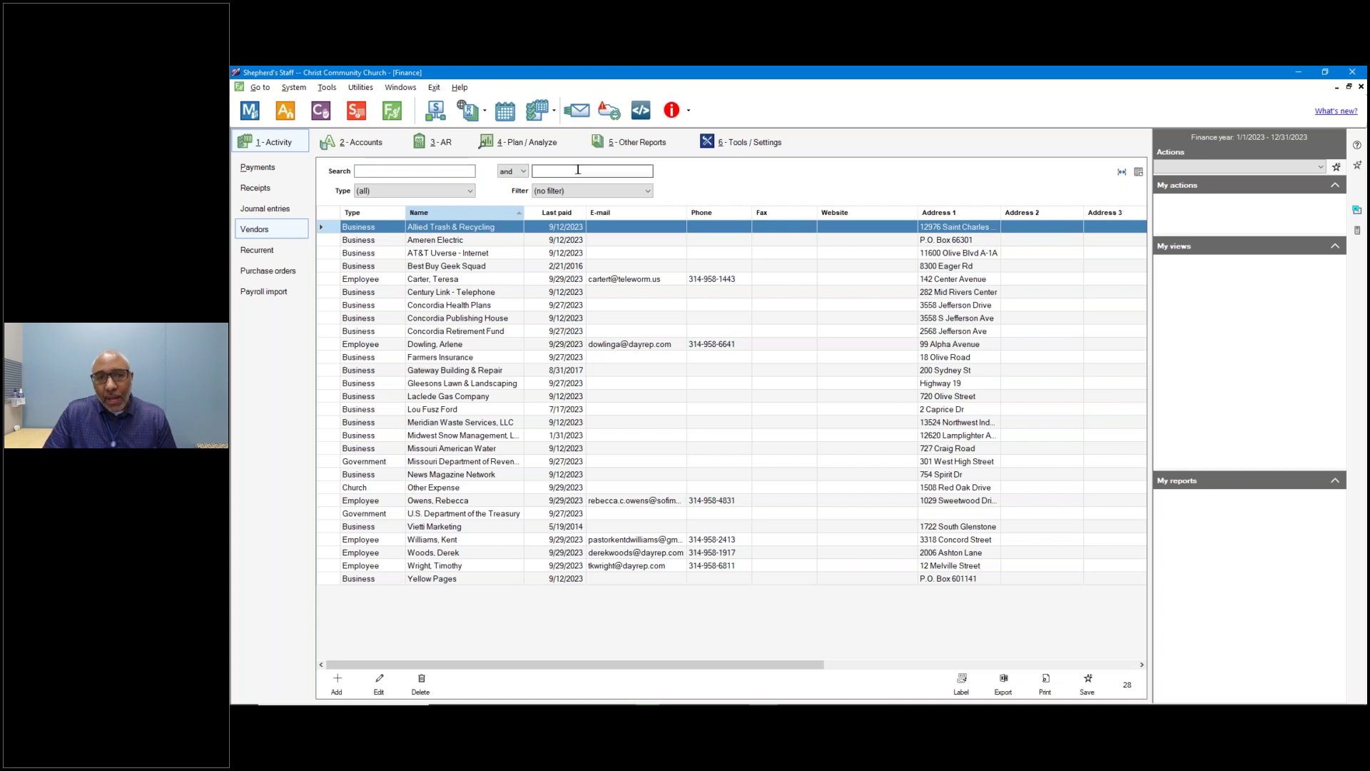
left_click(521, 172)
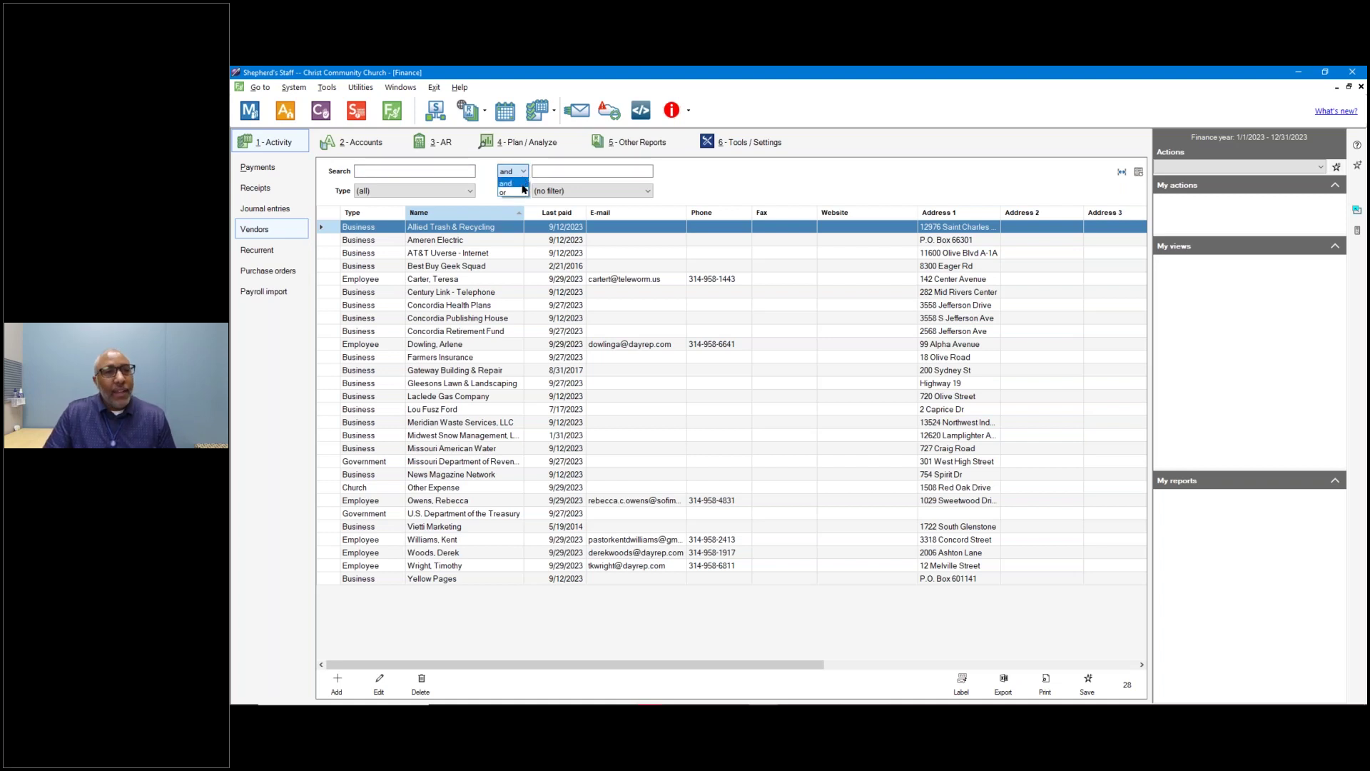
left_click(486, 194)
left_click(450, 192)
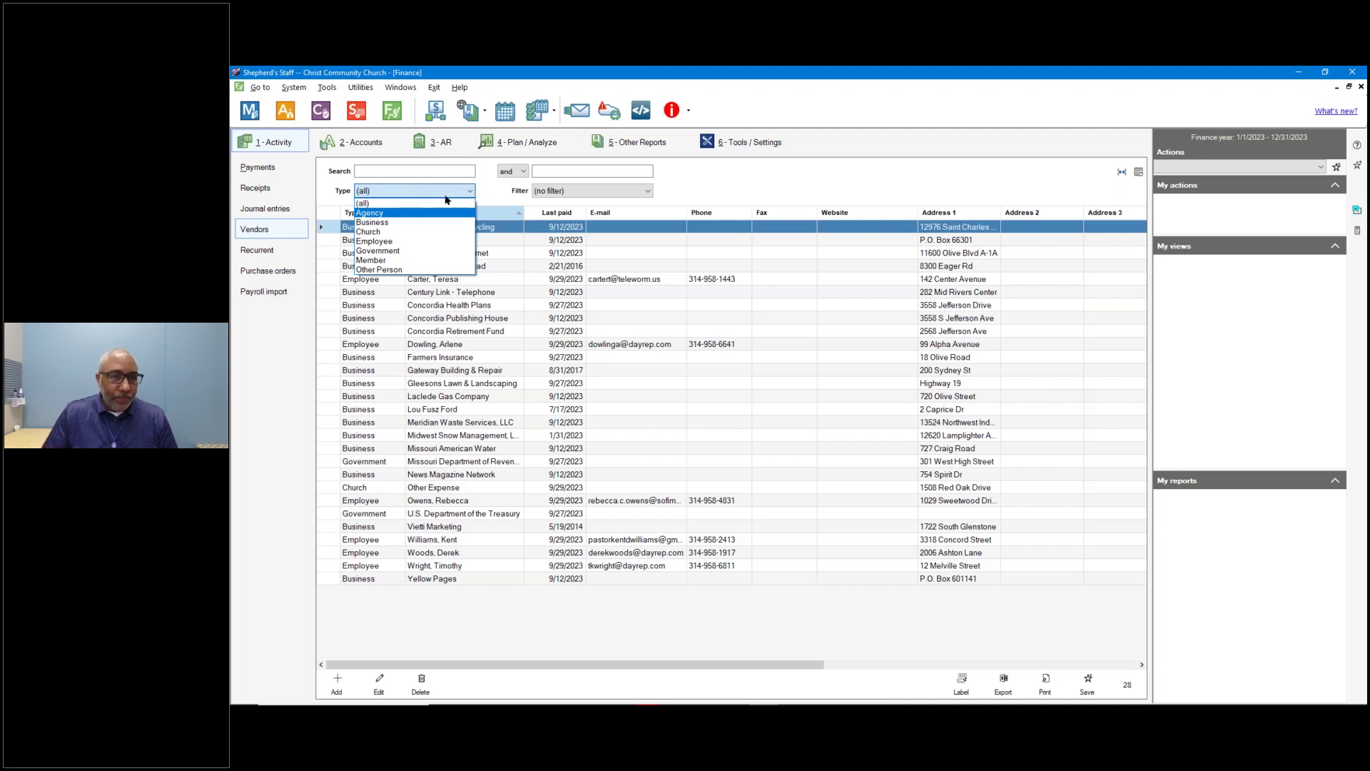
left_click(569, 193)
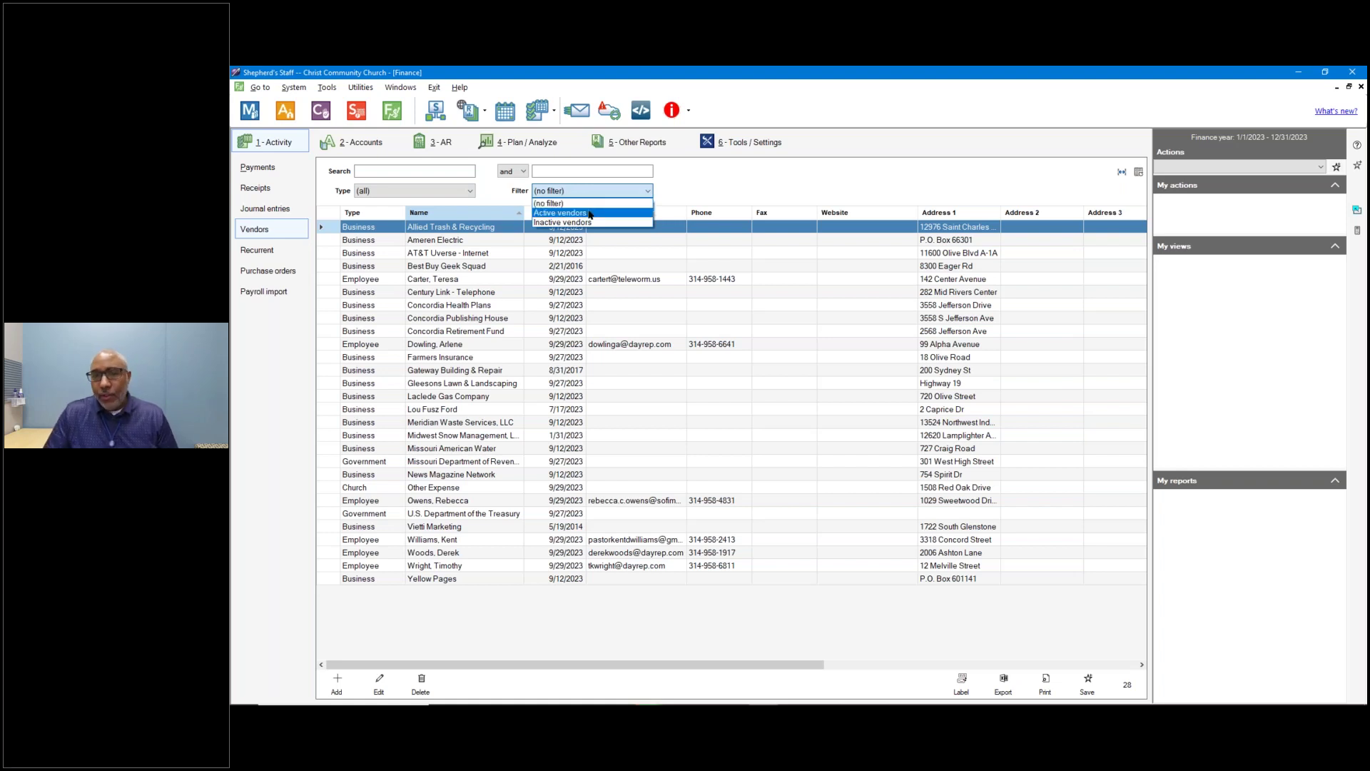
left_click(489, 194)
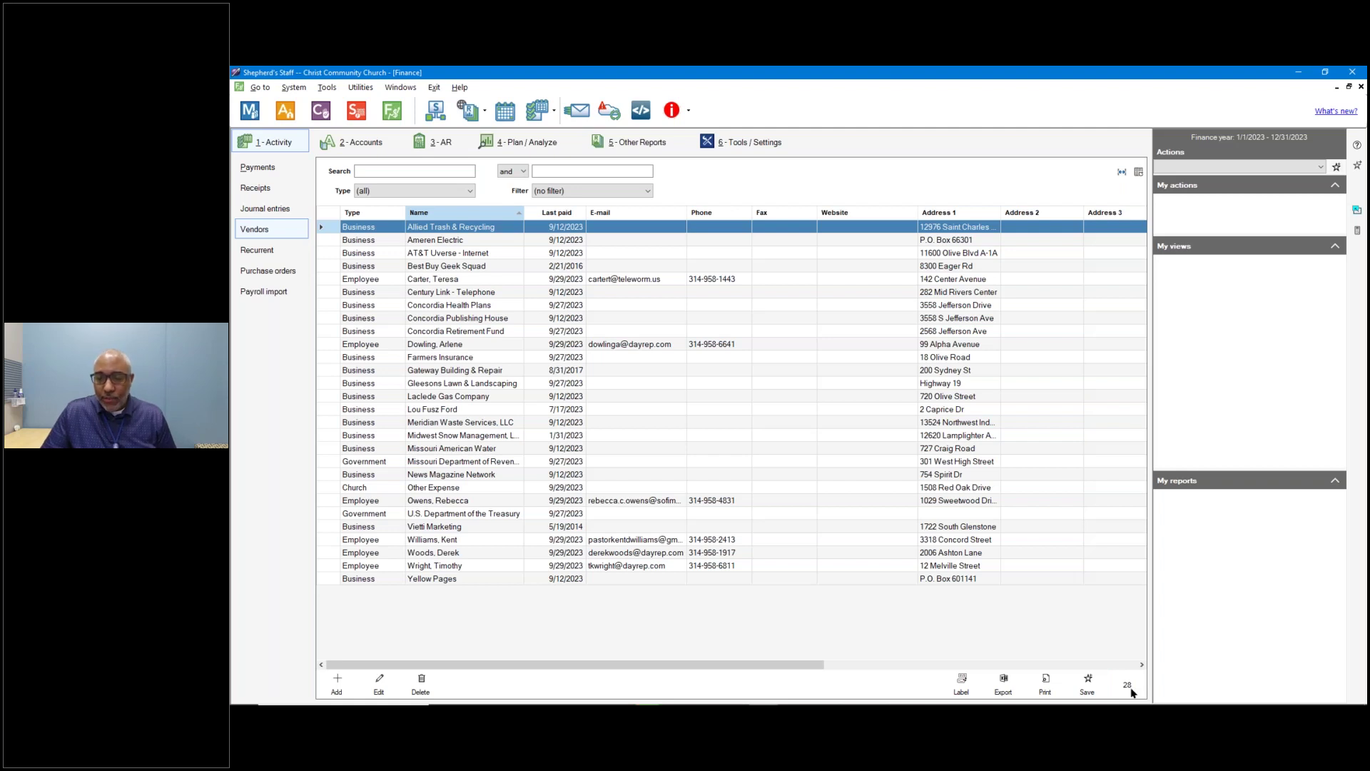
Preview the vendor list printout, close the preview, and begin a new vendor entry.
left_click(1046, 687)
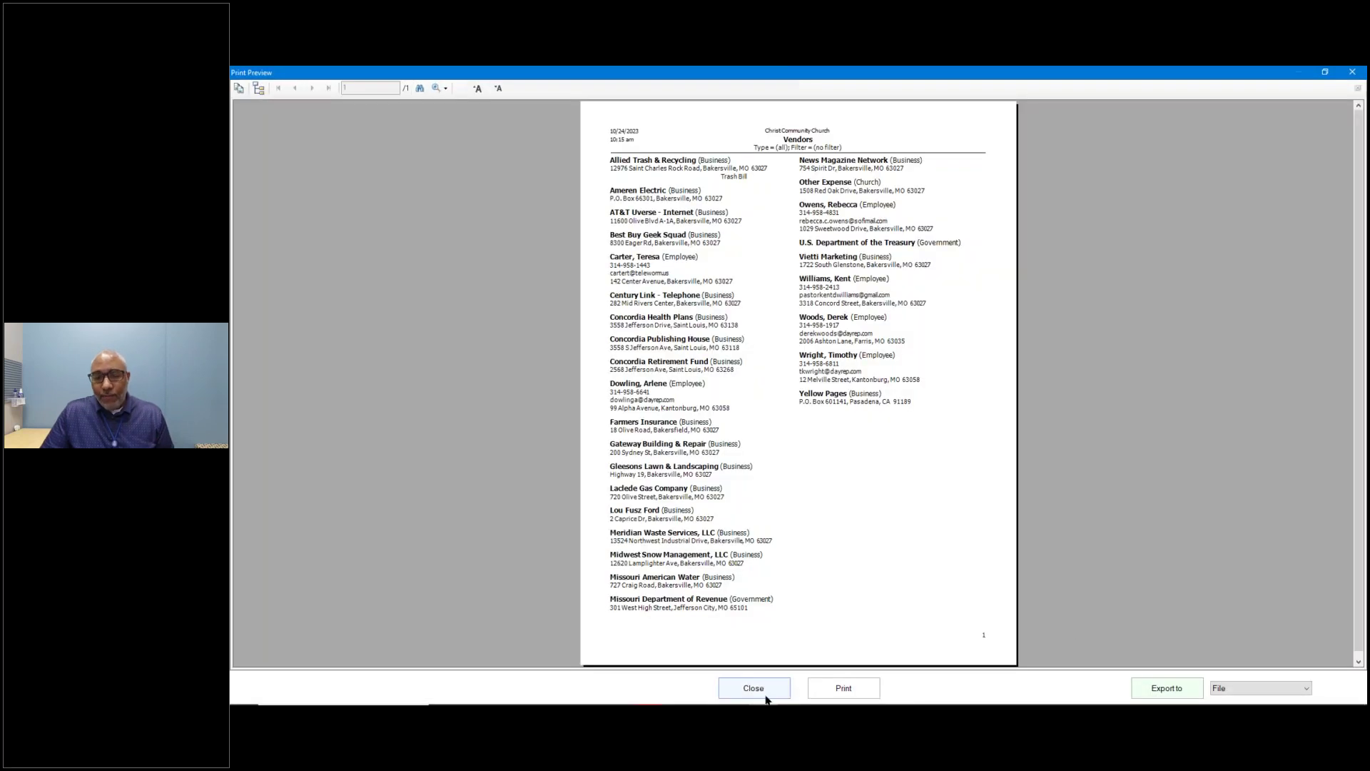
left_click(757, 689)
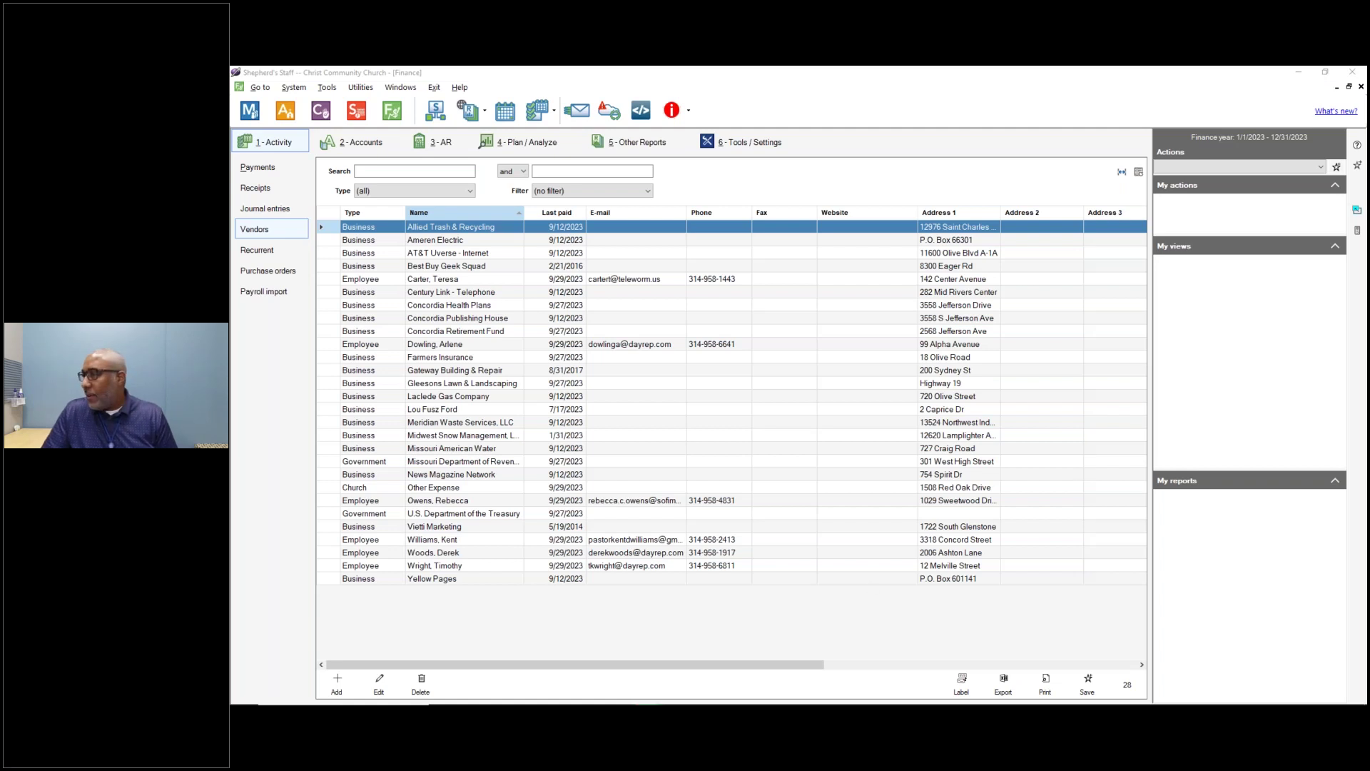
left_click(338, 685)
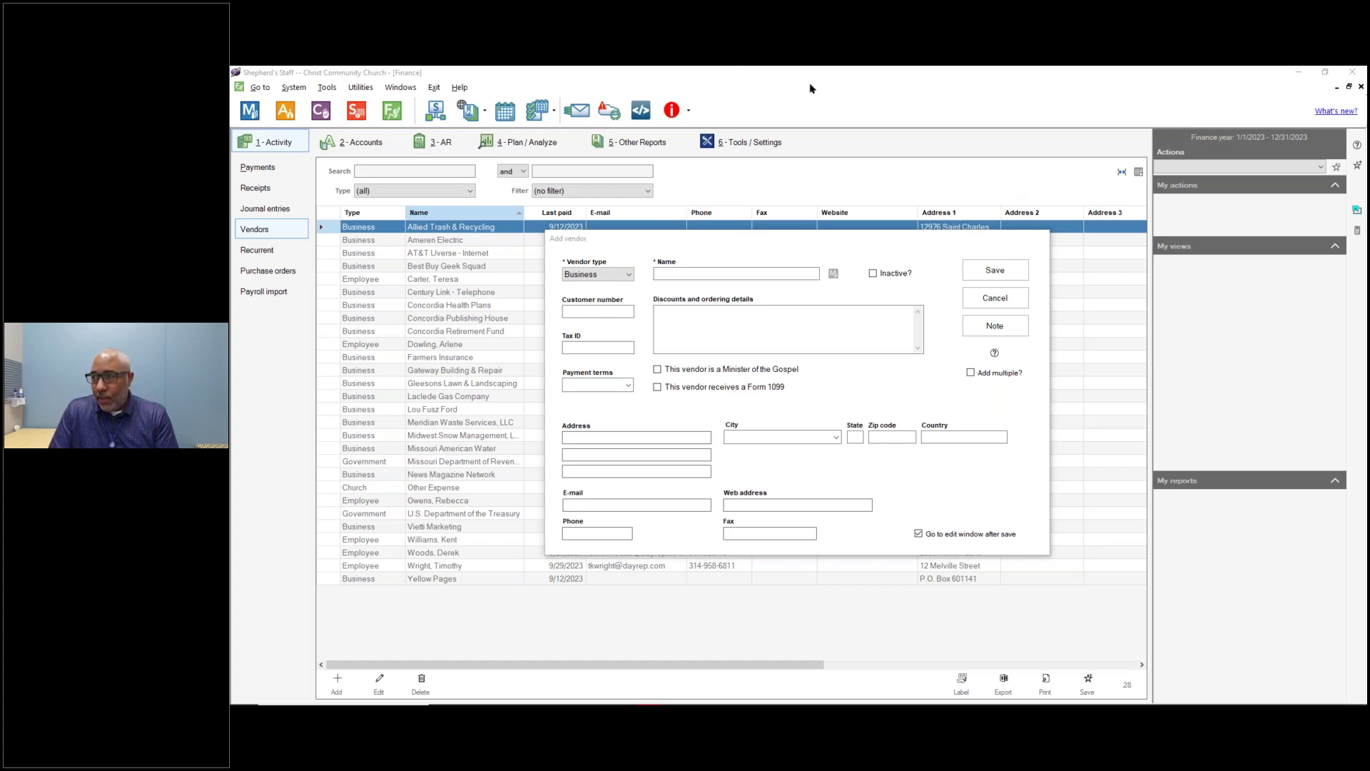
Keep the vendor type as Business and enter the name 'Wilson Contruction'.
left_click(588, 274)
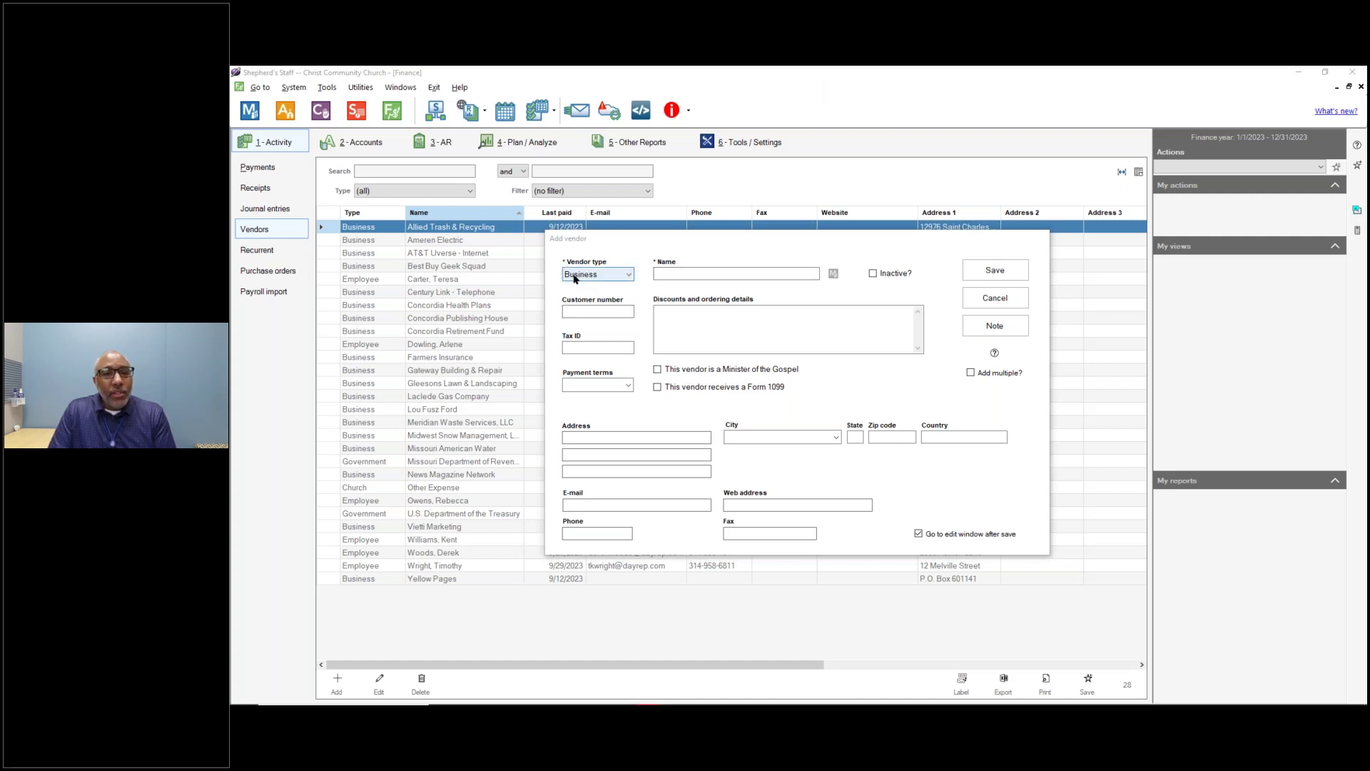
left_click(575, 277)
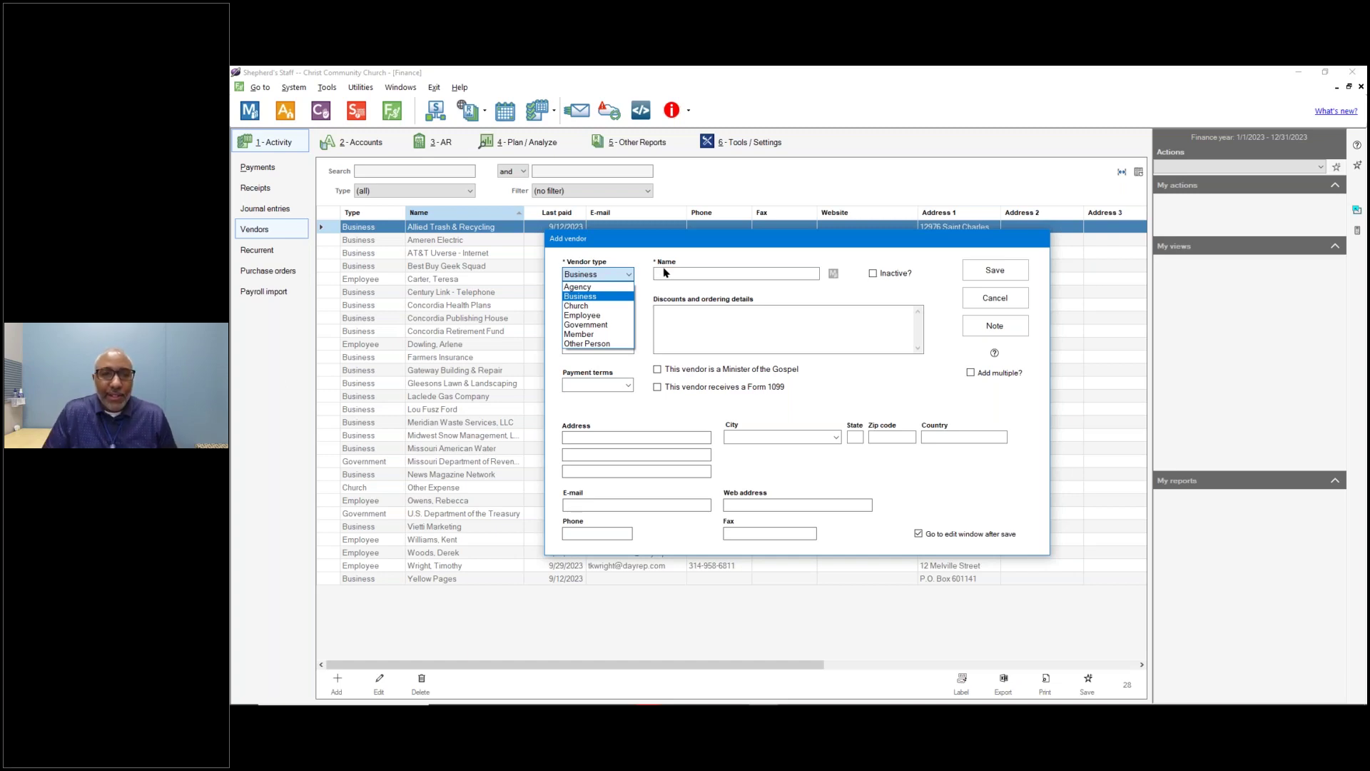
left_click(661, 271)
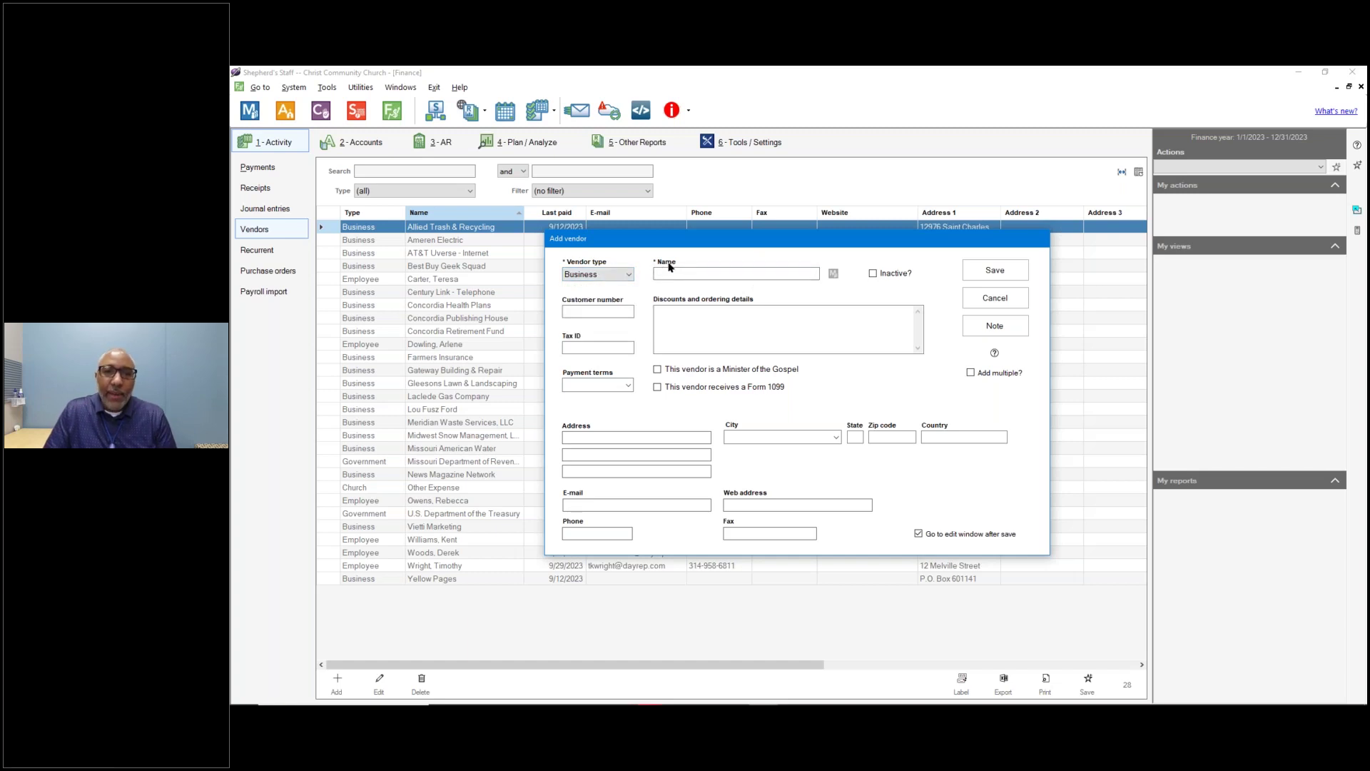
left_click(614, 276)
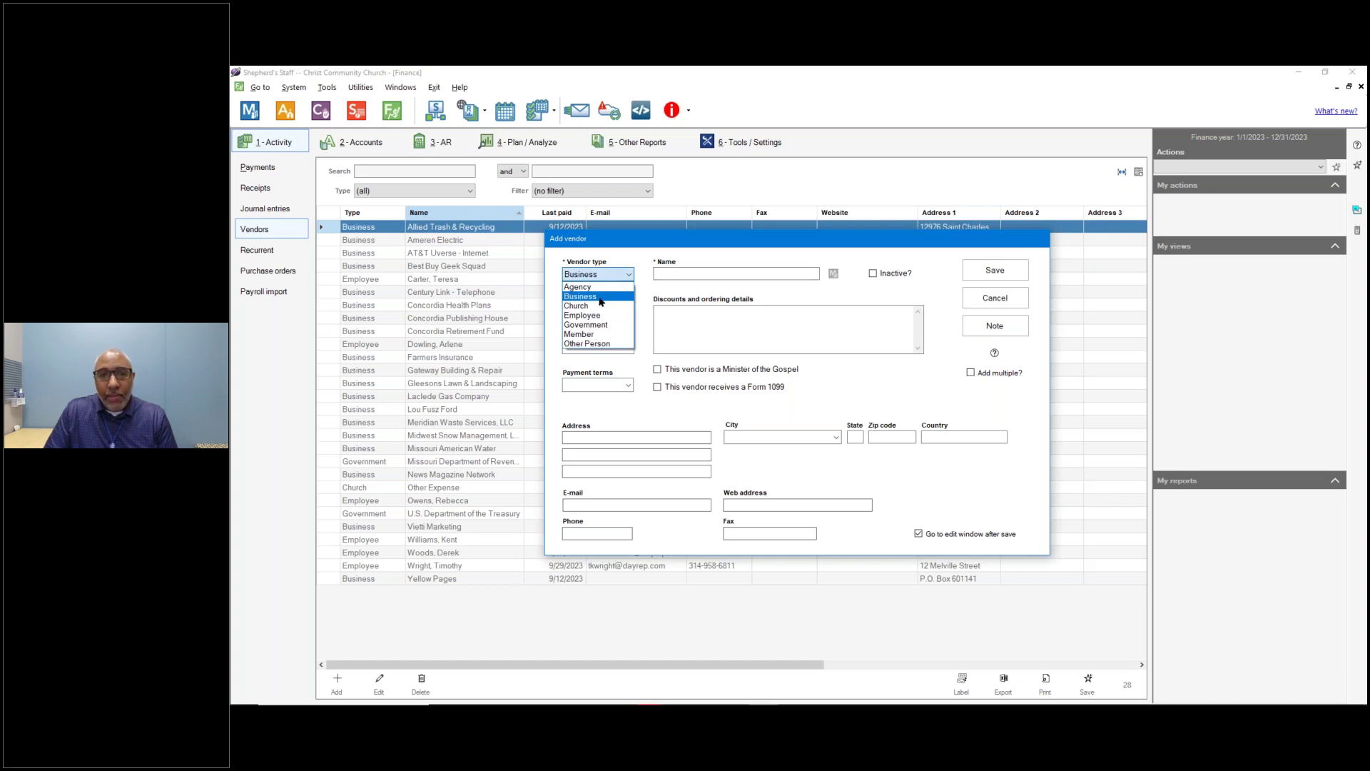
left_click(601, 302)
left_click(671, 274)
type("Wi")
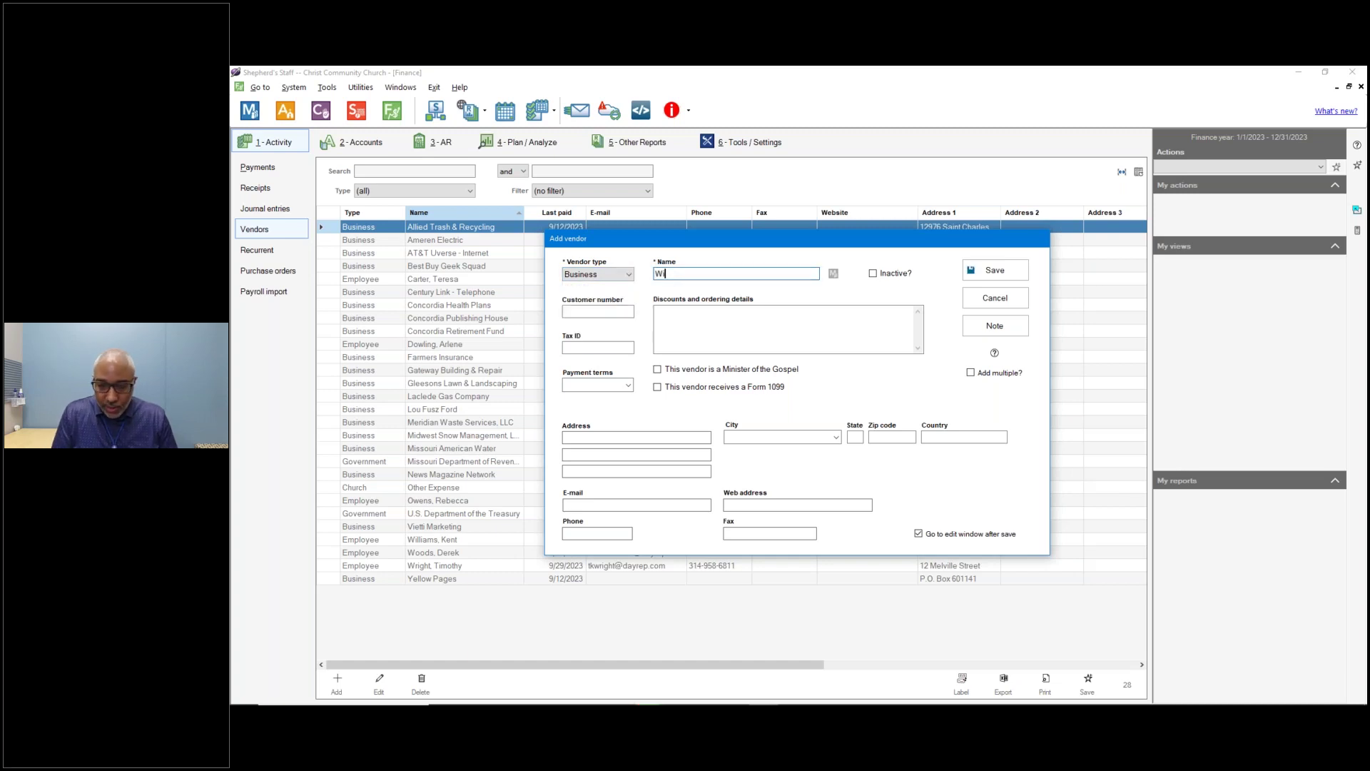
type("lson Con")
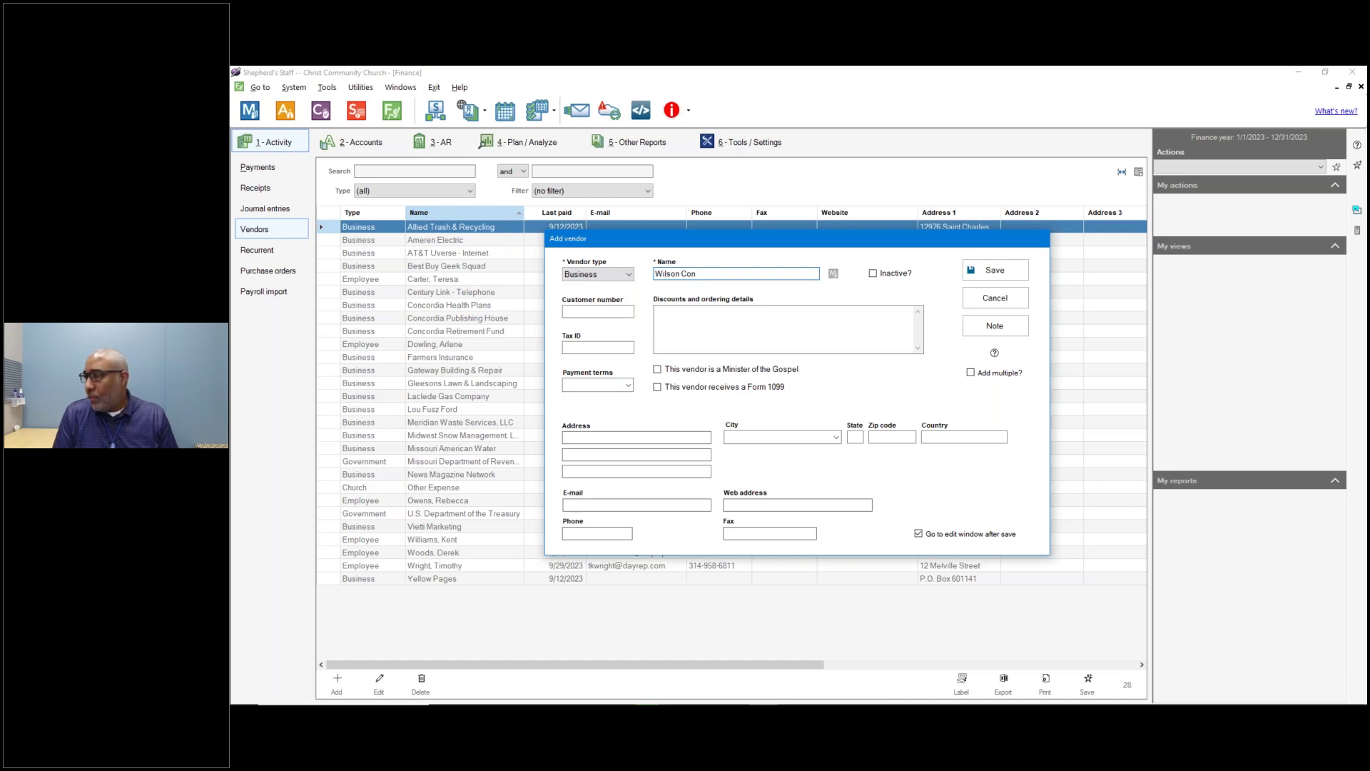
type("truction")
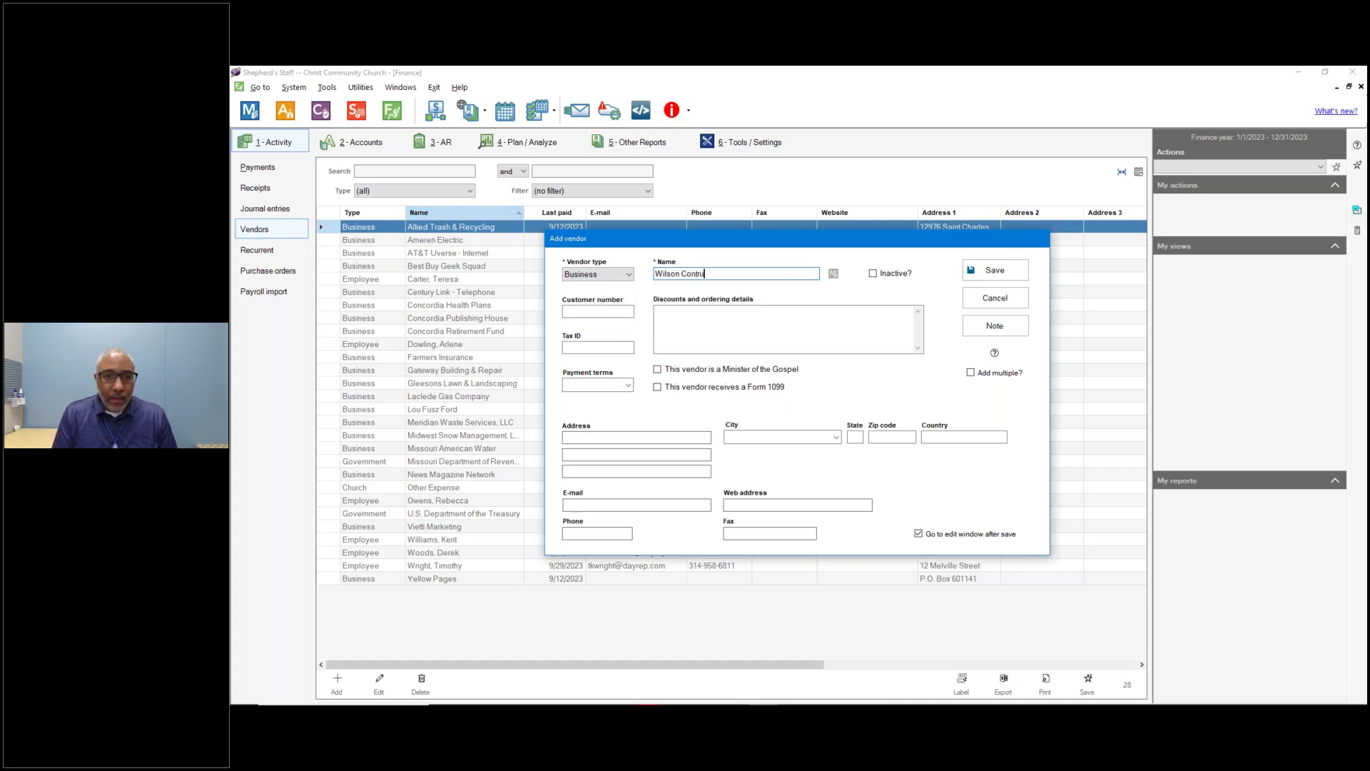
left_click(614, 275)
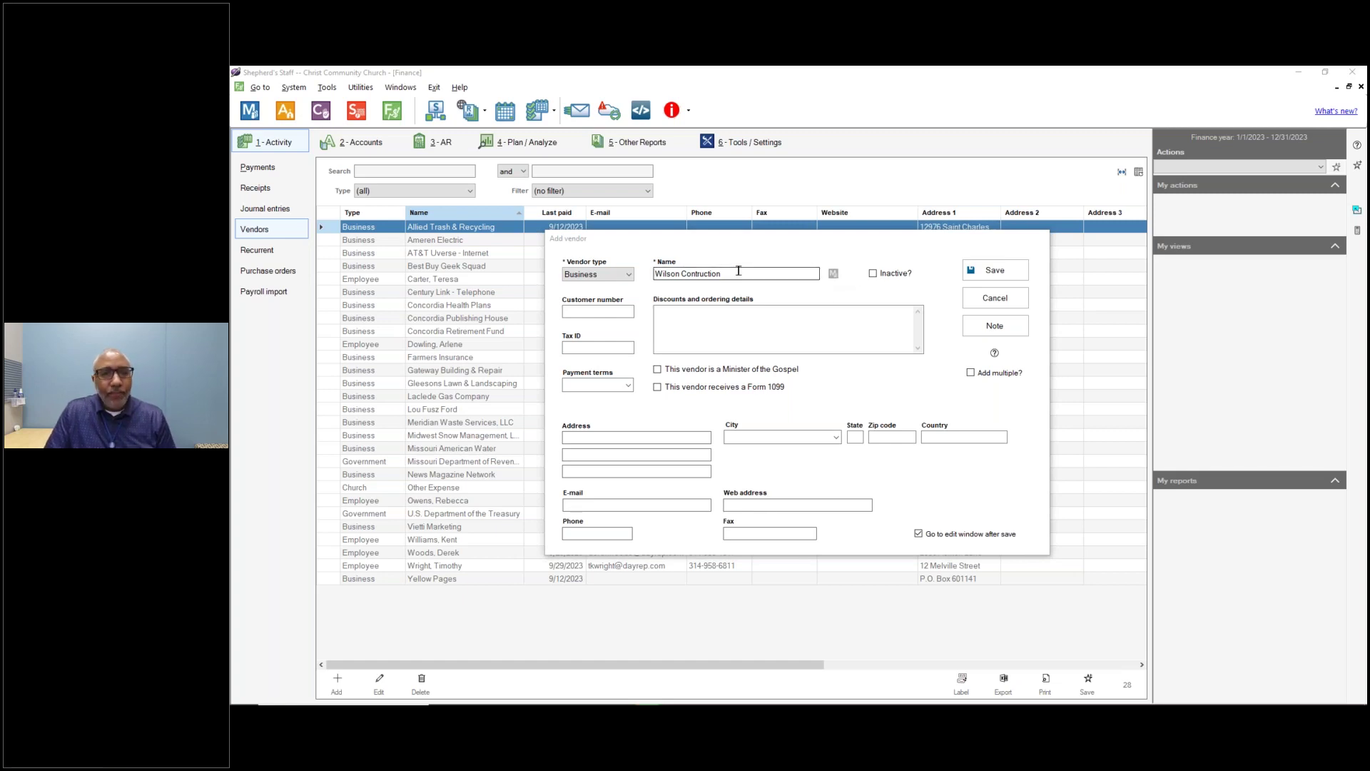
Enter the vendor's customer number in the Customer number field.
left_click(606, 309)
left_click(608, 311)
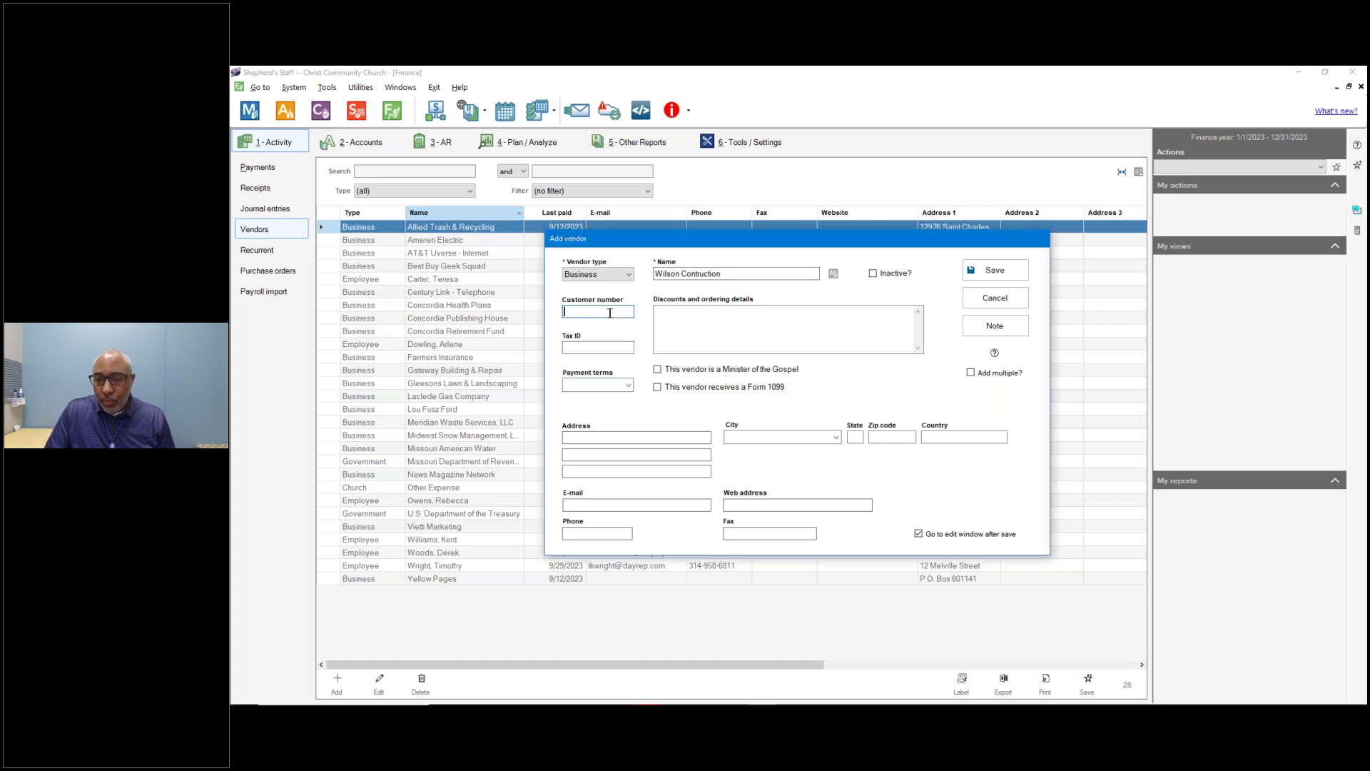
type("123456789")
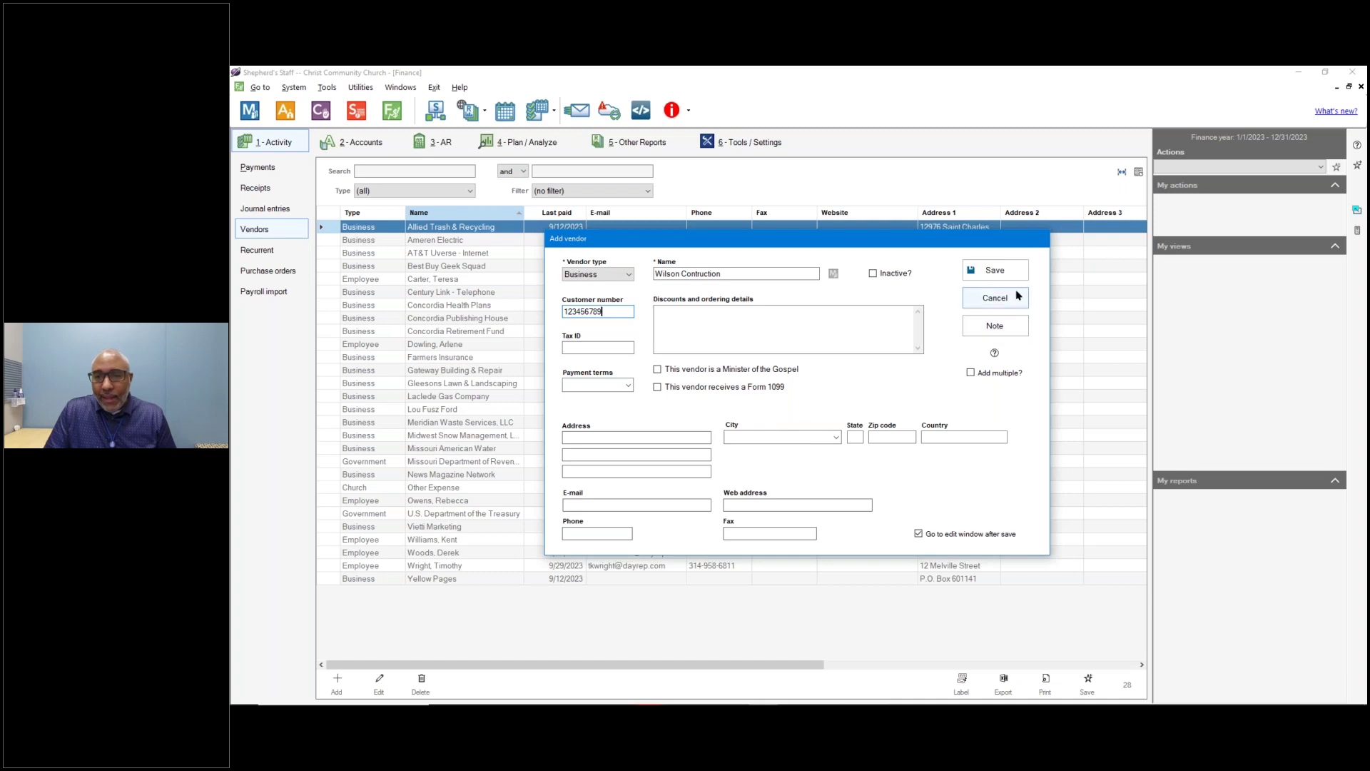
Turn on Add multiple, save Wilson Contruction, and start an Other Person vendor with its last and first name.
left_click(970, 374)
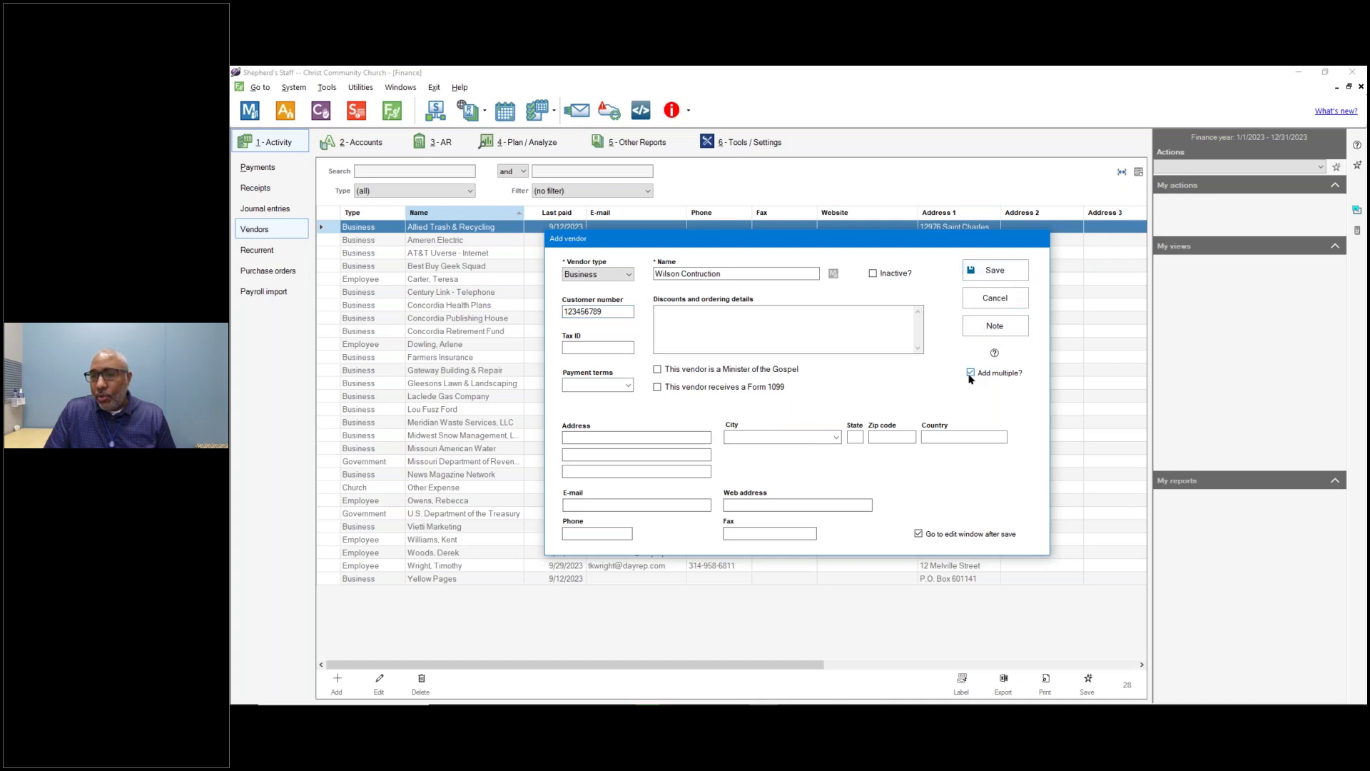
left_click(1002, 271)
left_click(692, 273)
left_click(630, 275)
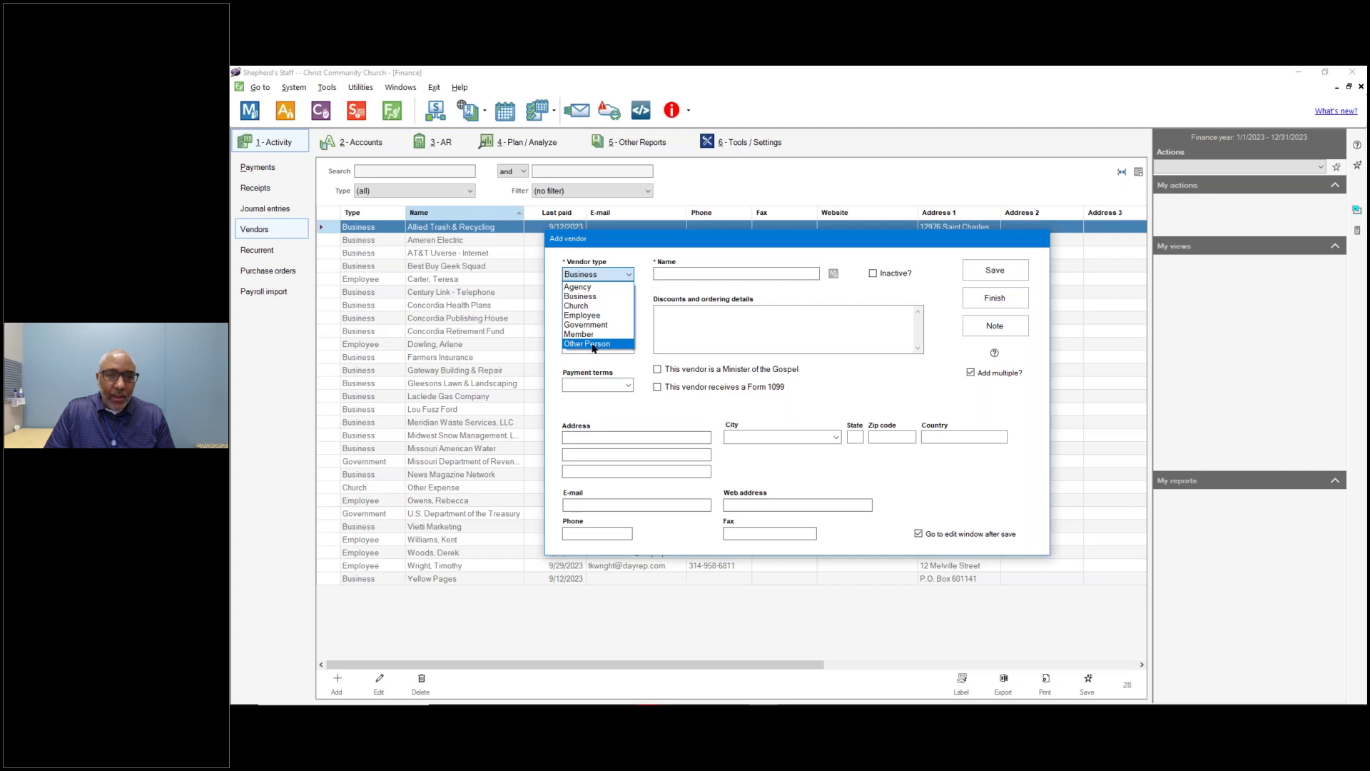
left_click(592, 344)
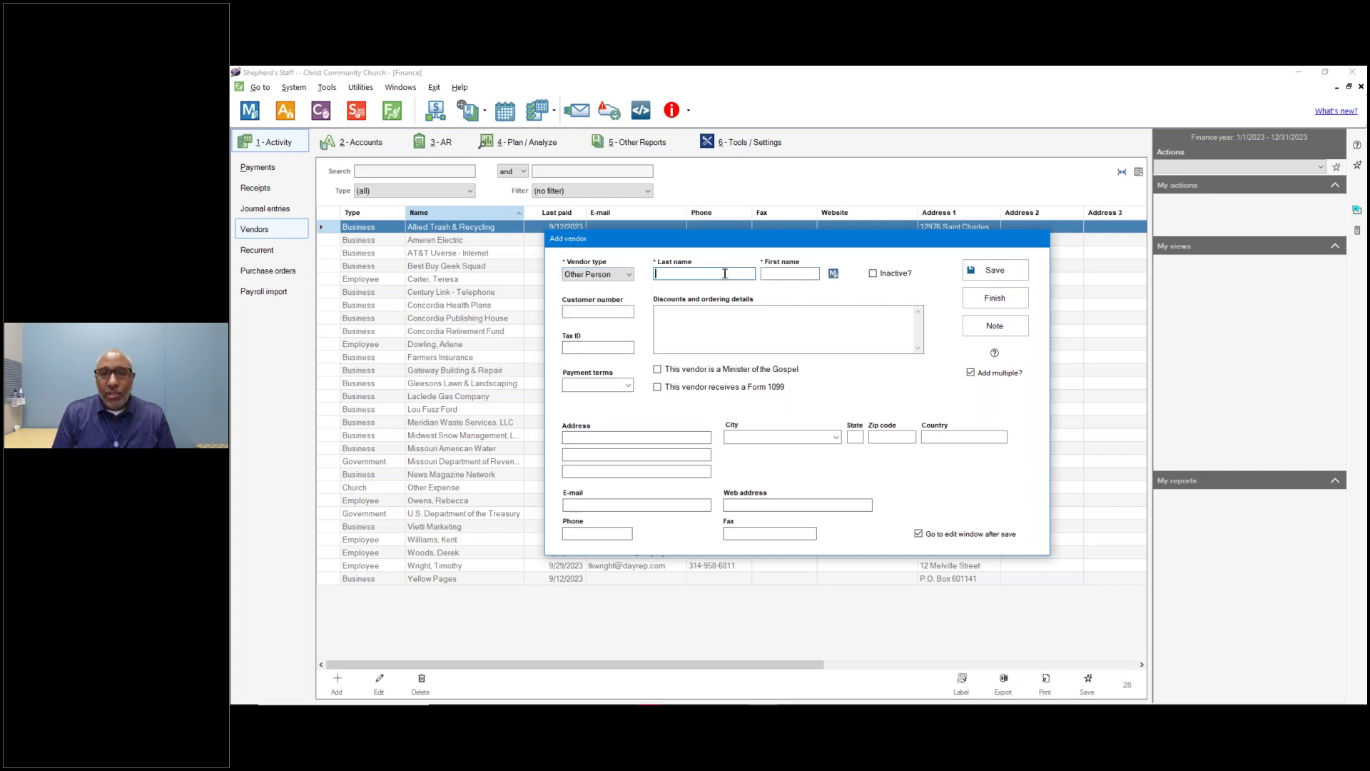
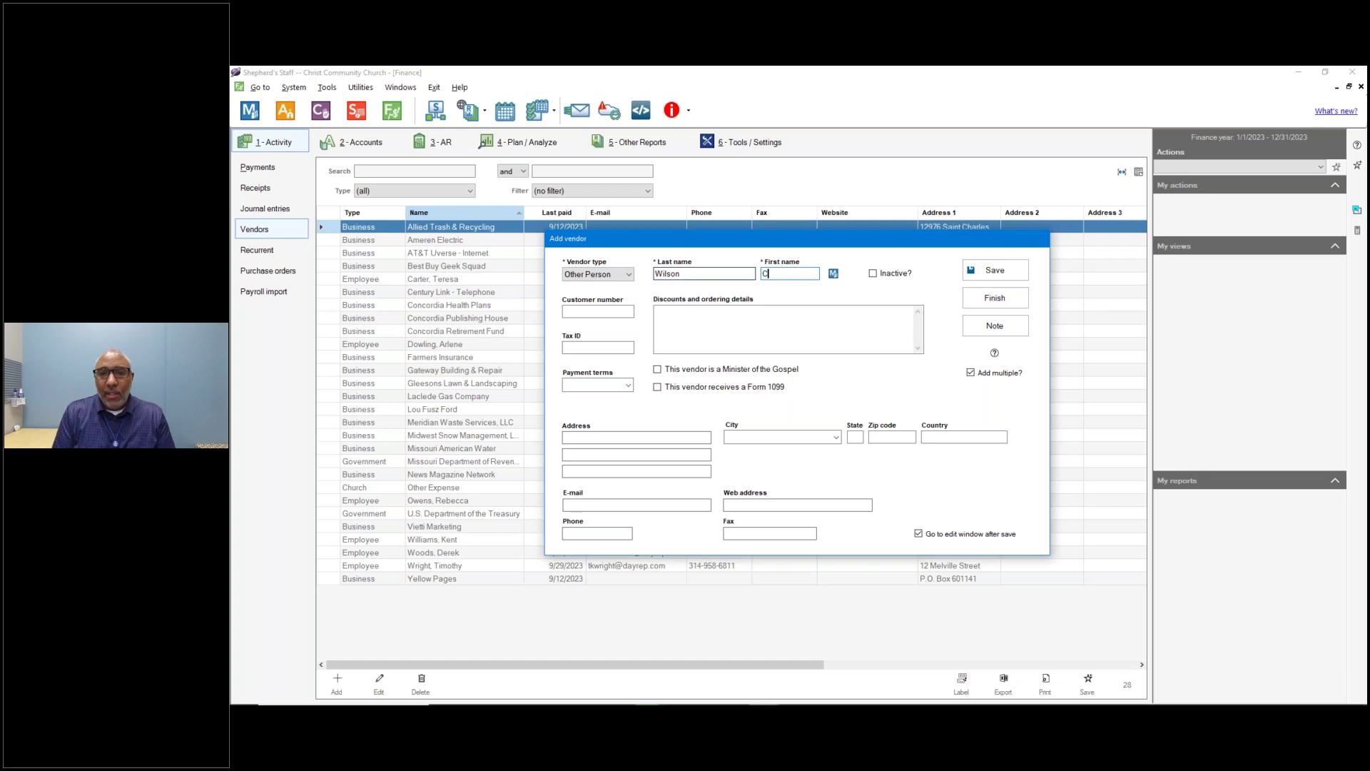
Check the Membership list but close it without linking a person.
left_click(833, 273)
left_click(841, 435)
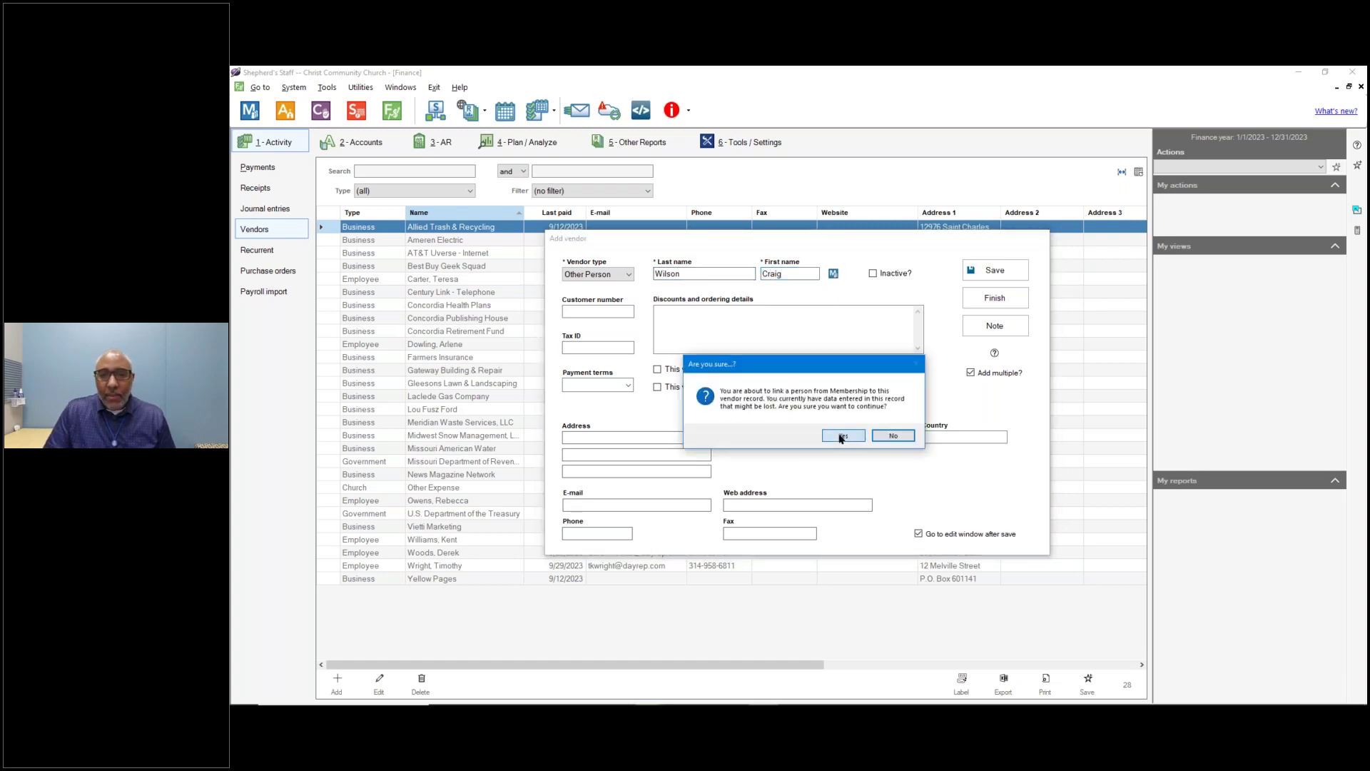
scroll(759, 376, "down", 20)
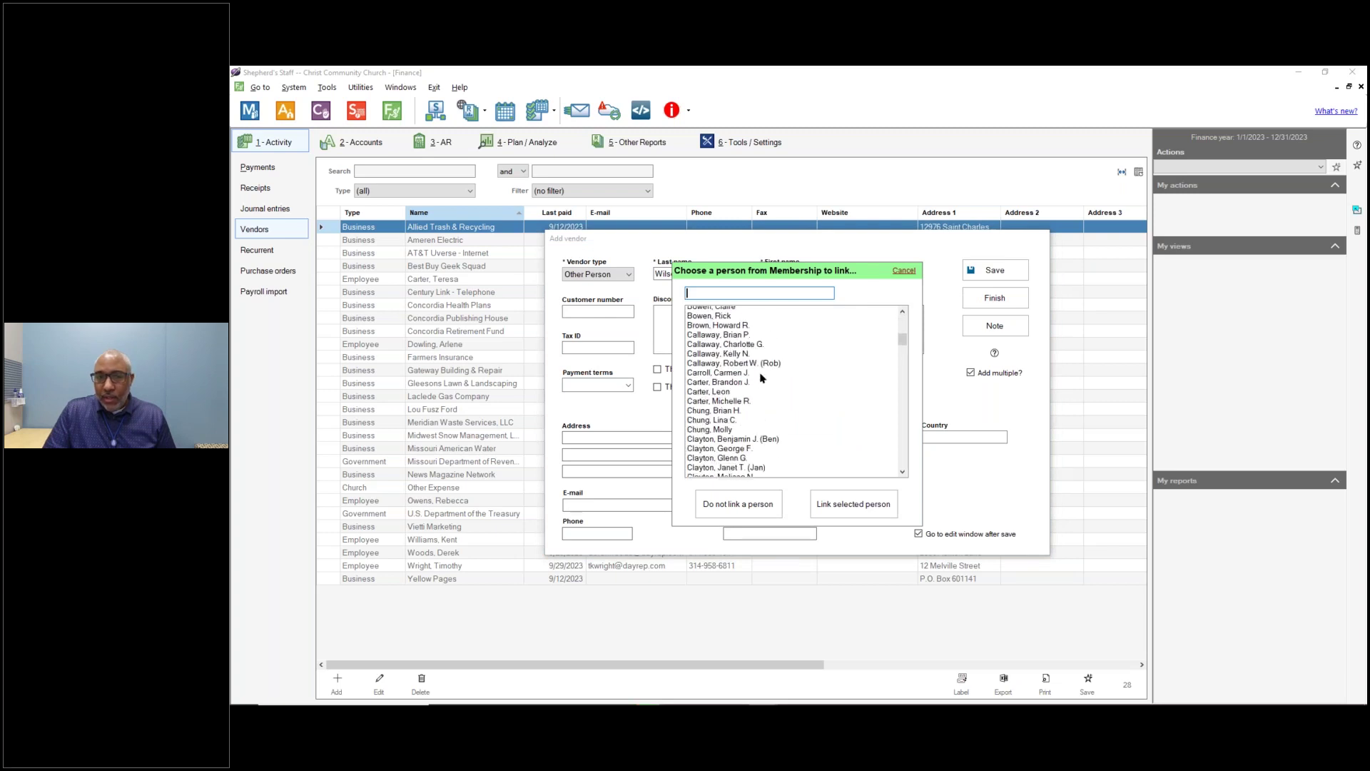
scroll(761, 378, "down", 1)
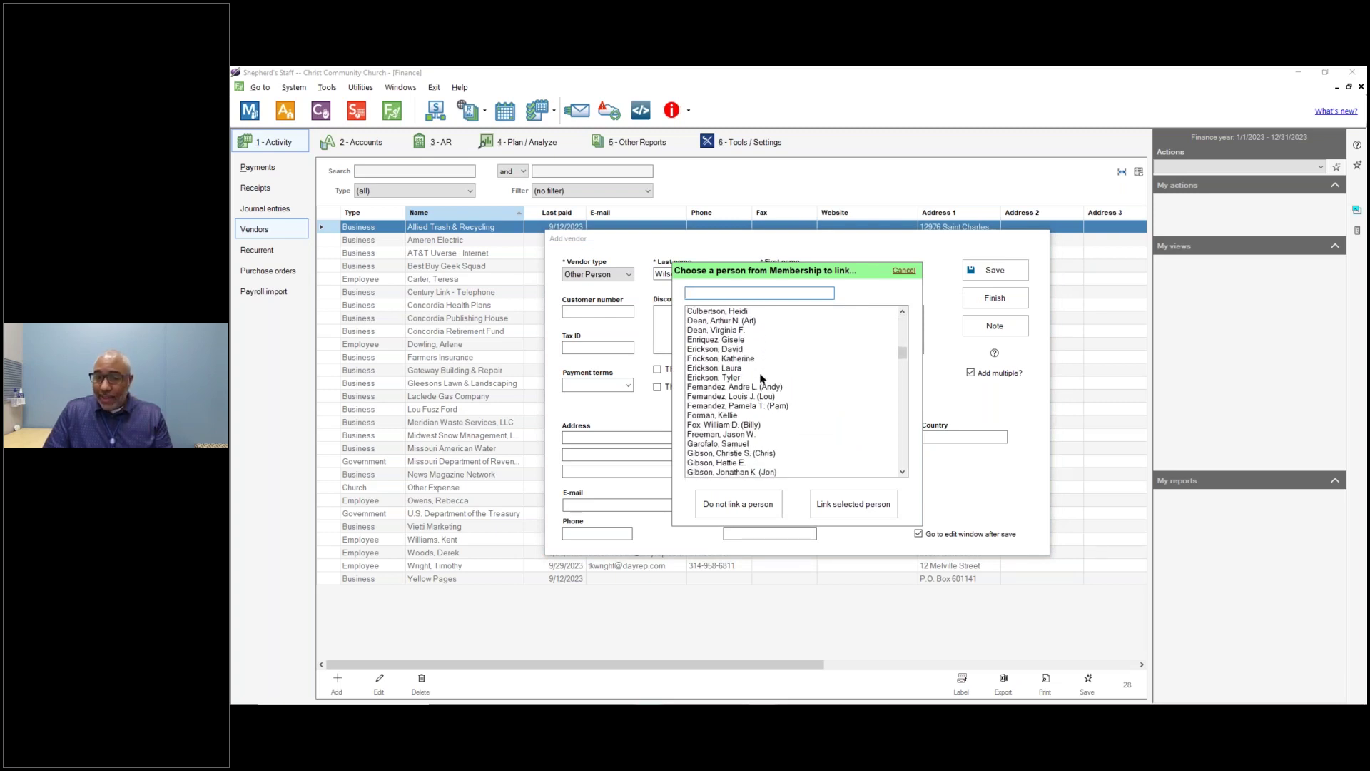
left_click(742, 504)
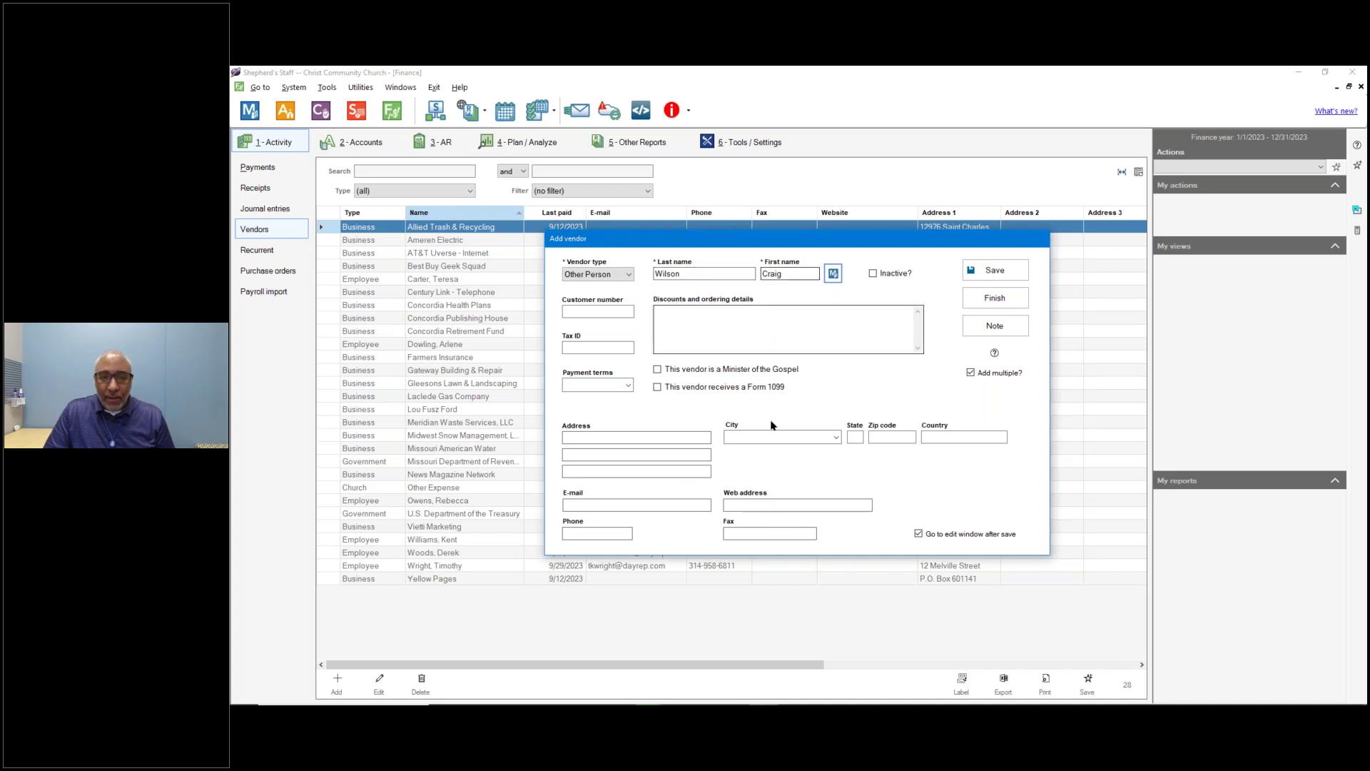
Fill in the street address, city, state and zip, then turn off Add multiple.
left_click(694, 437)
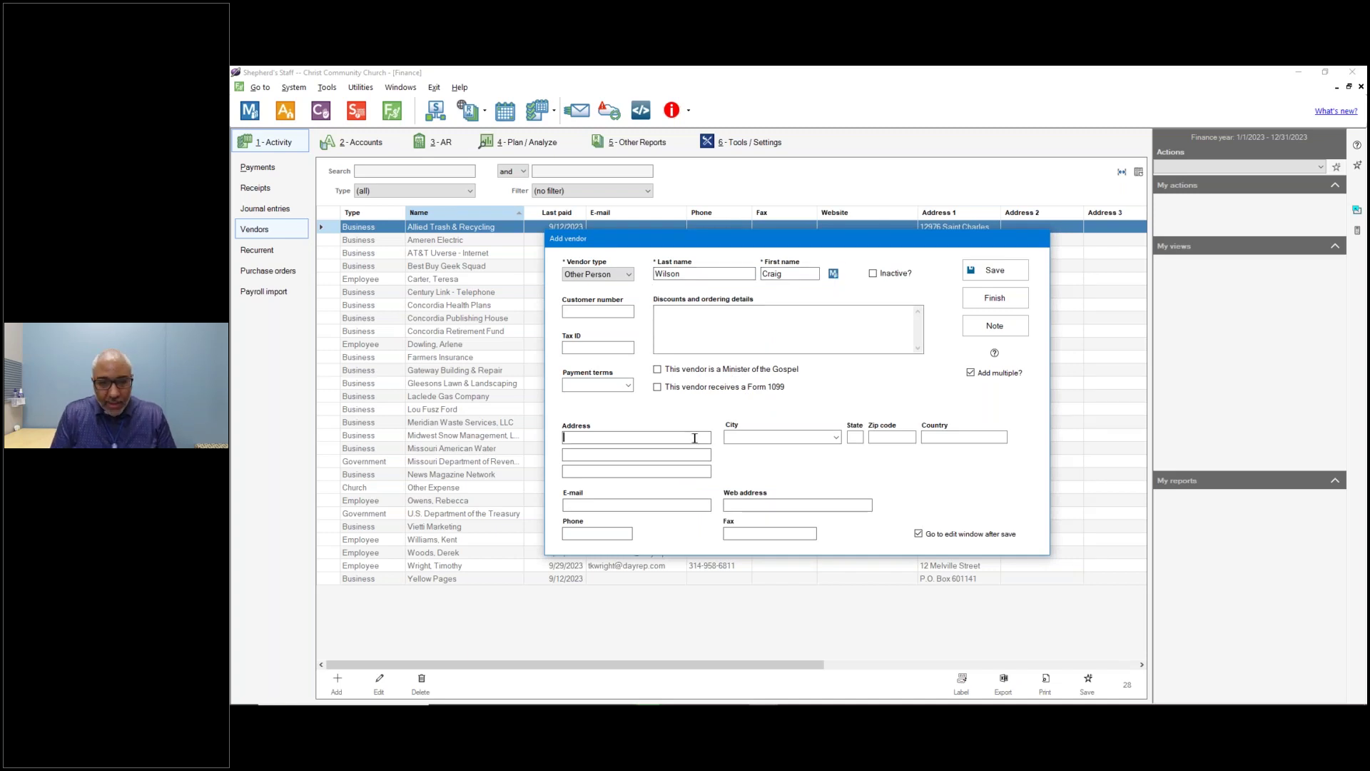
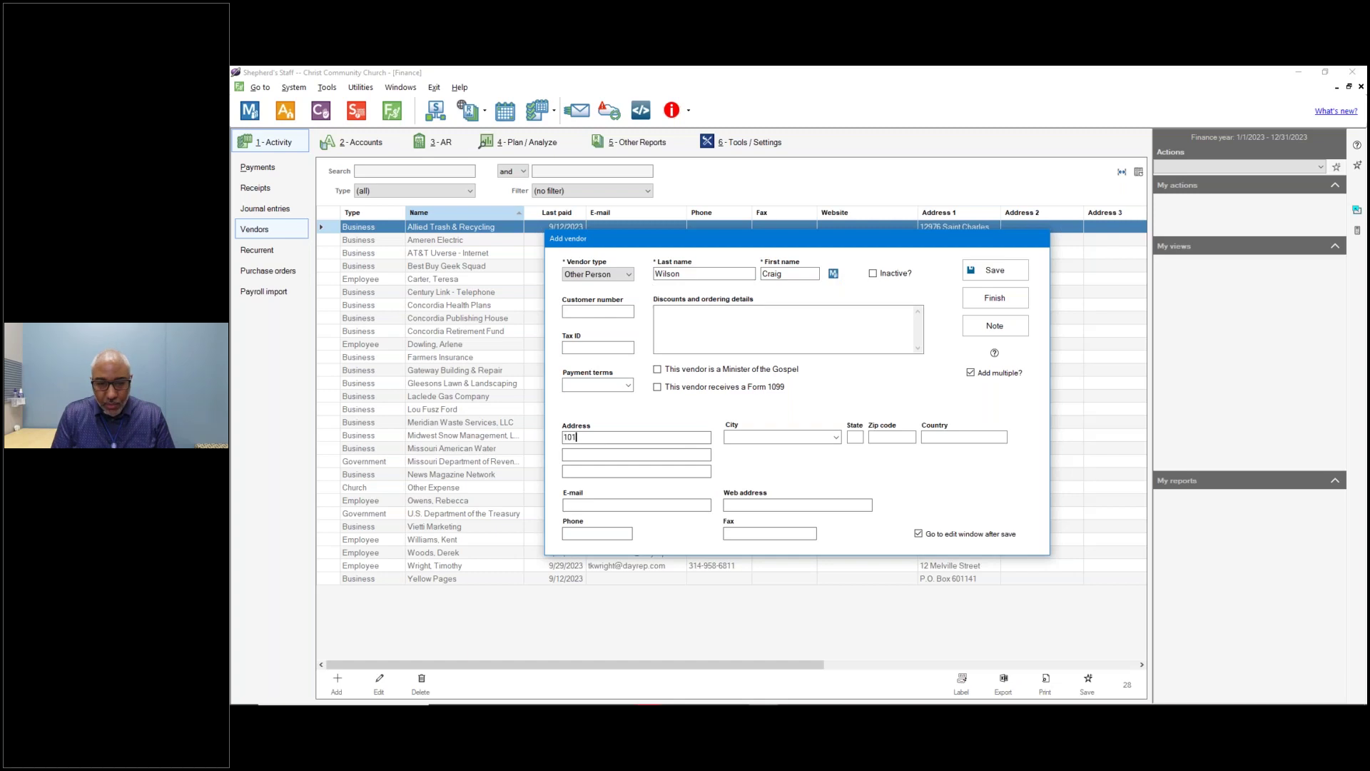
key("Tab")
left_click(728, 436)
type("St. Charles")
key("Tab")
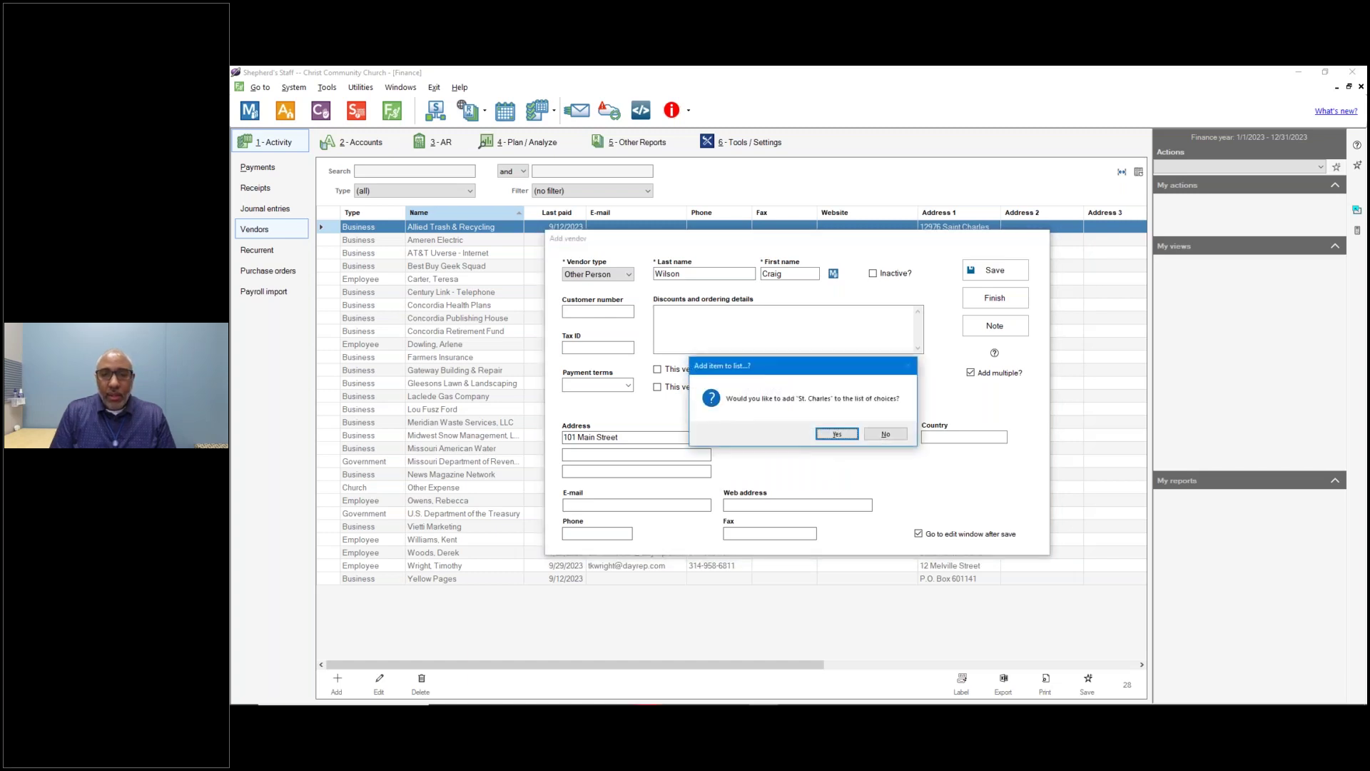
key("Return")
type("MO")
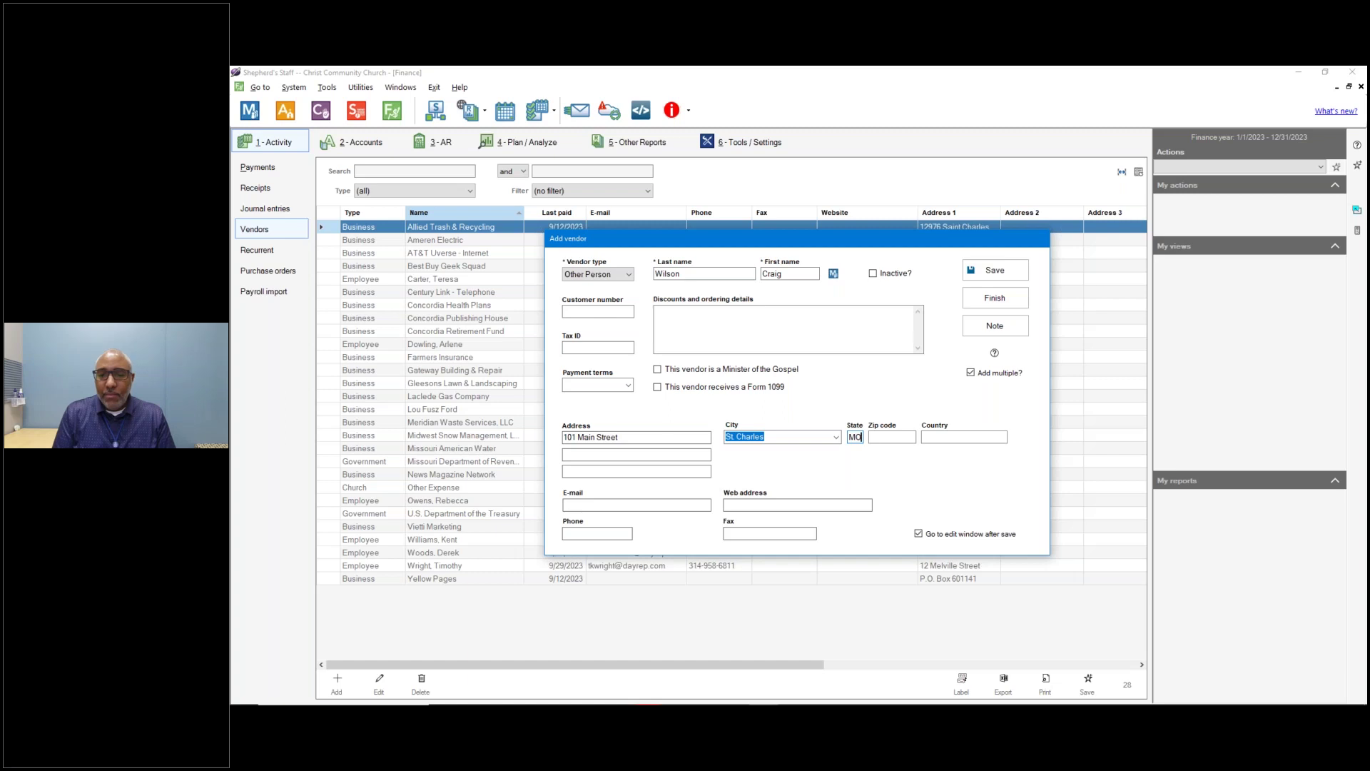
type("63301")
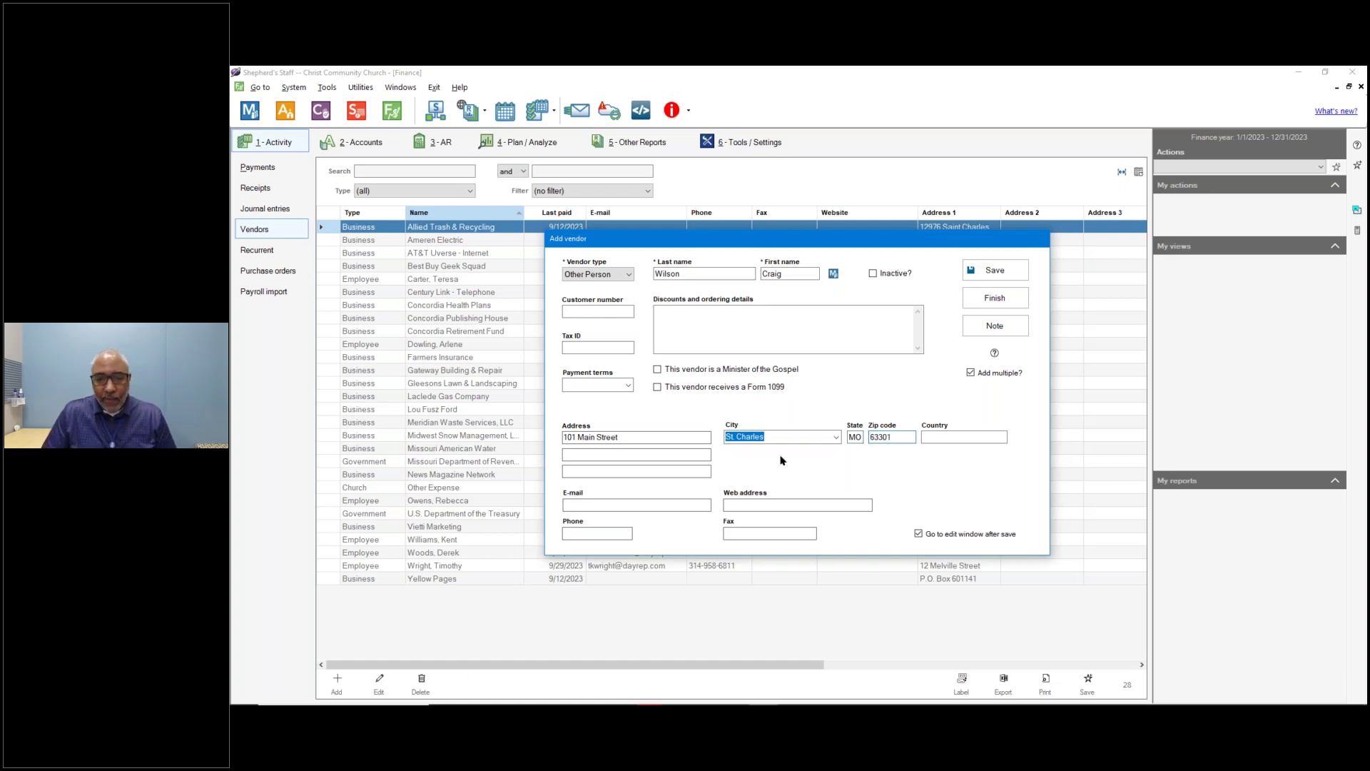
left_click(971, 372)
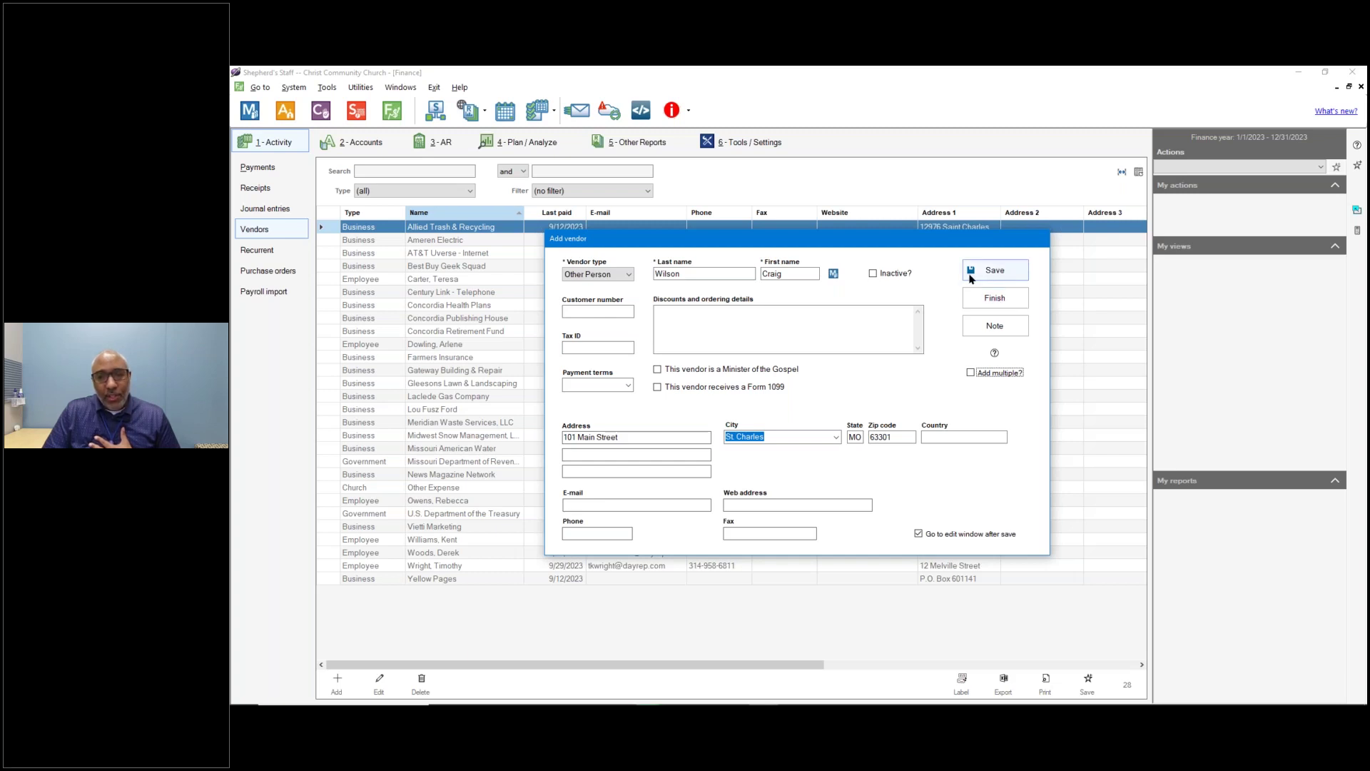
Save the person vendor, maximize the Vendors window, and select the new vendor.
left_click(970, 278)
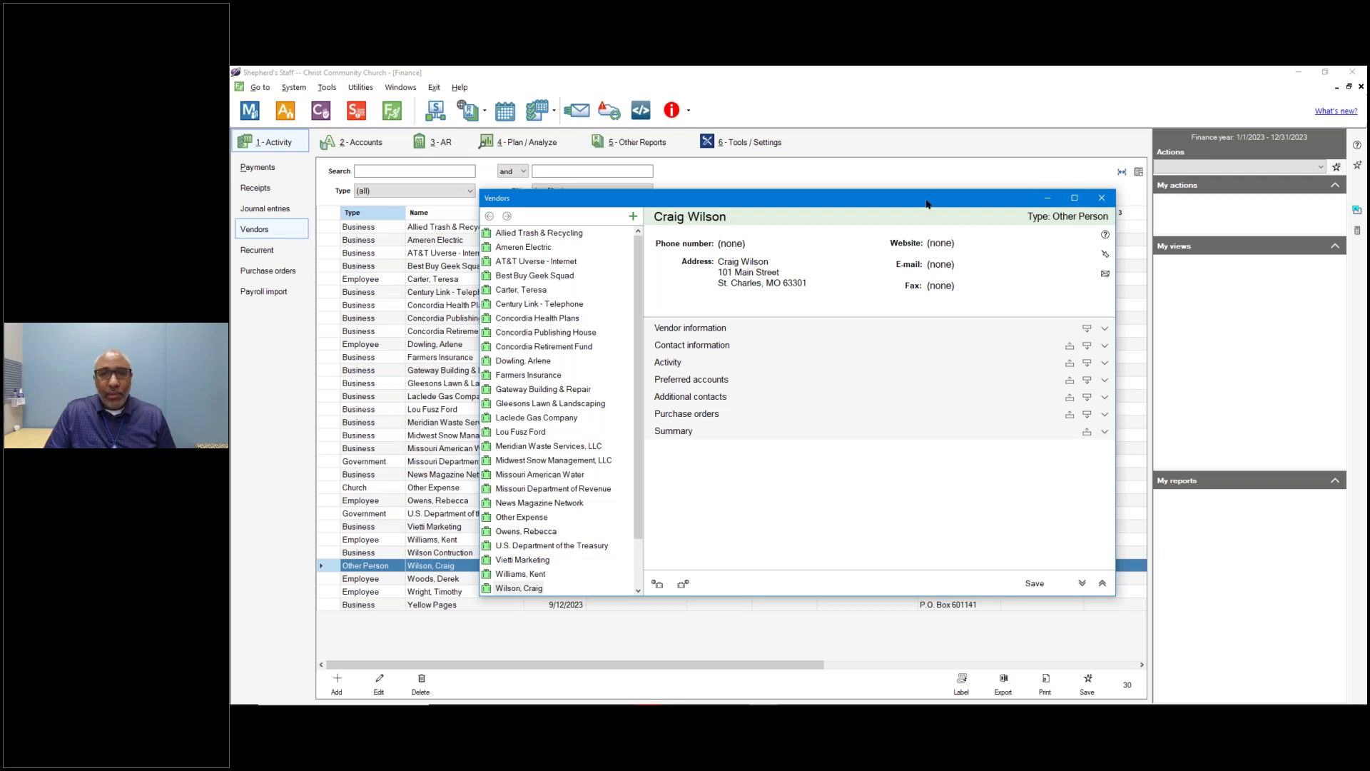
left_click_drag(920, 204, 885, 197)
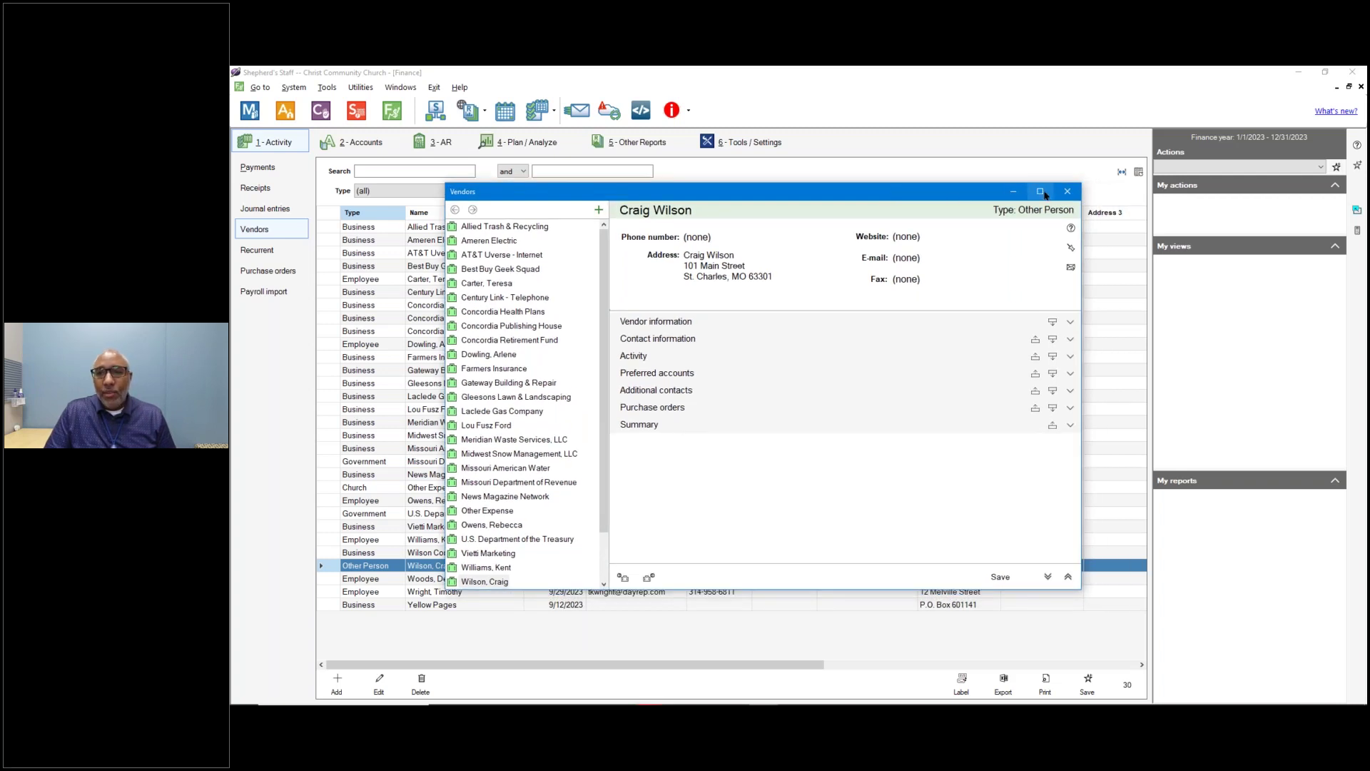
left_click(1040, 192)
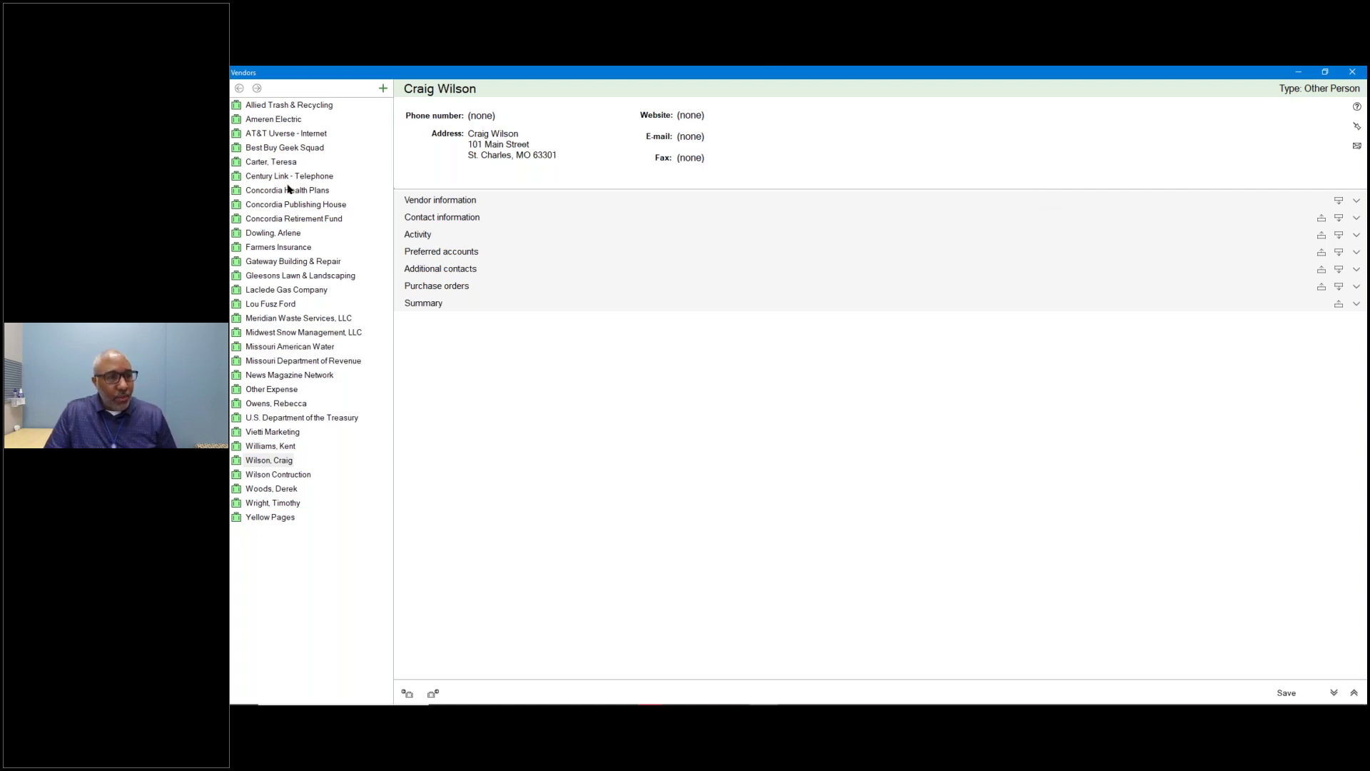
left_click(273, 465)
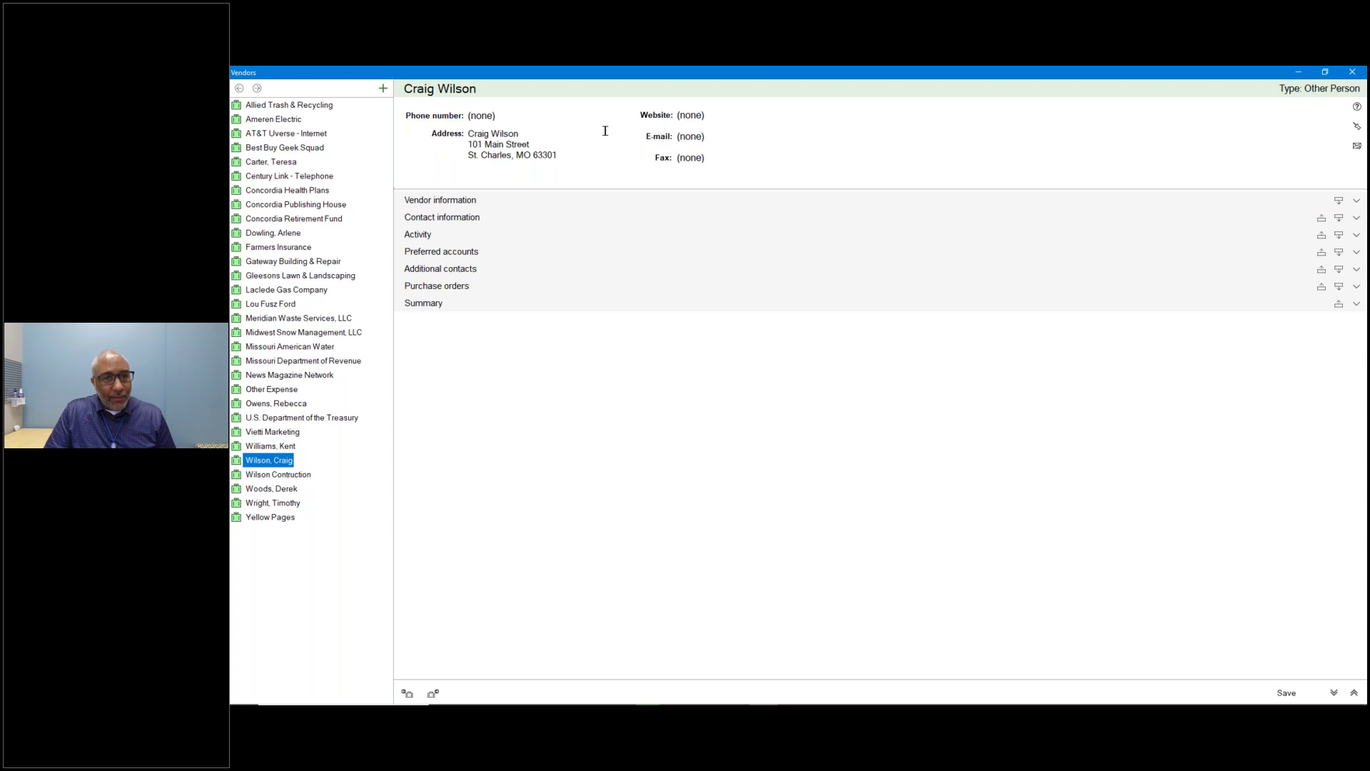
Expand Vendor information, Contact information and Activity, then load the Allied Trash & Recycling record.
left_click(458, 205)
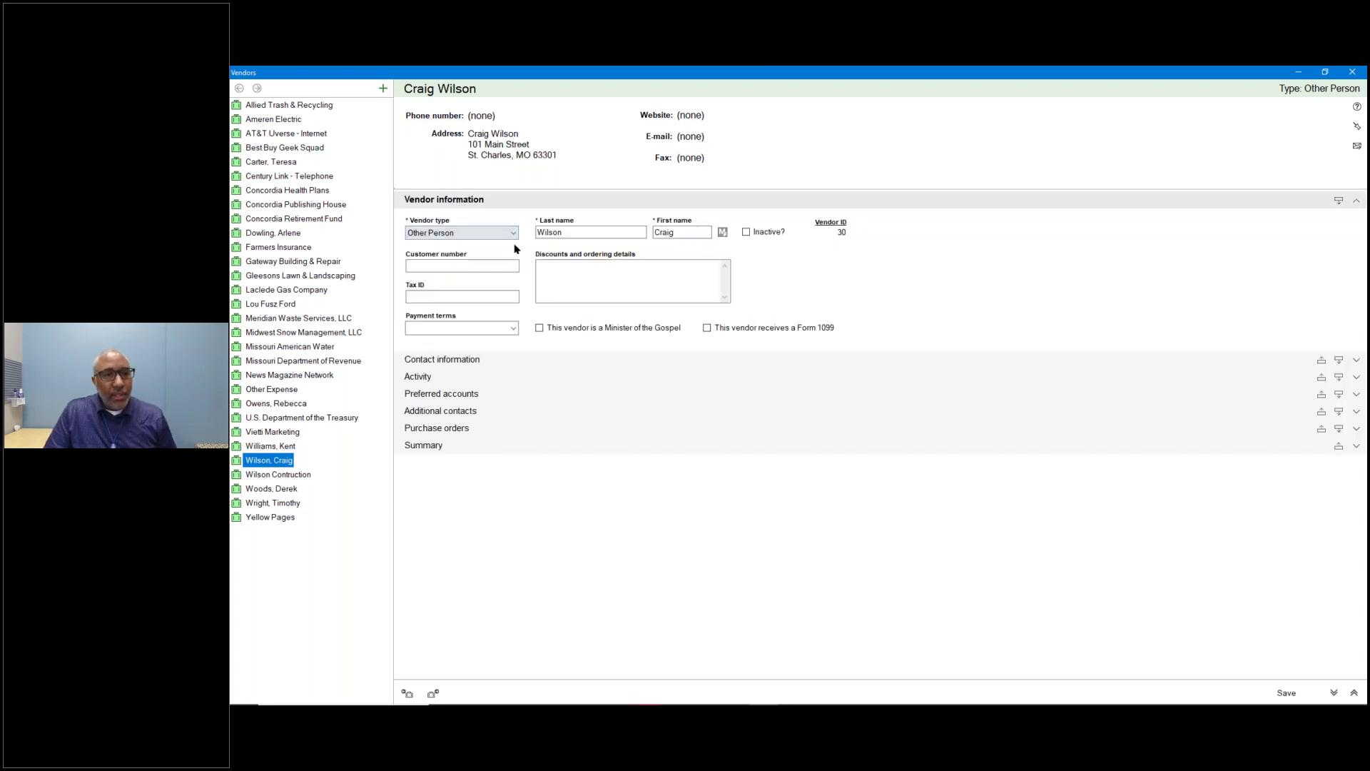
left_click(466, 360)
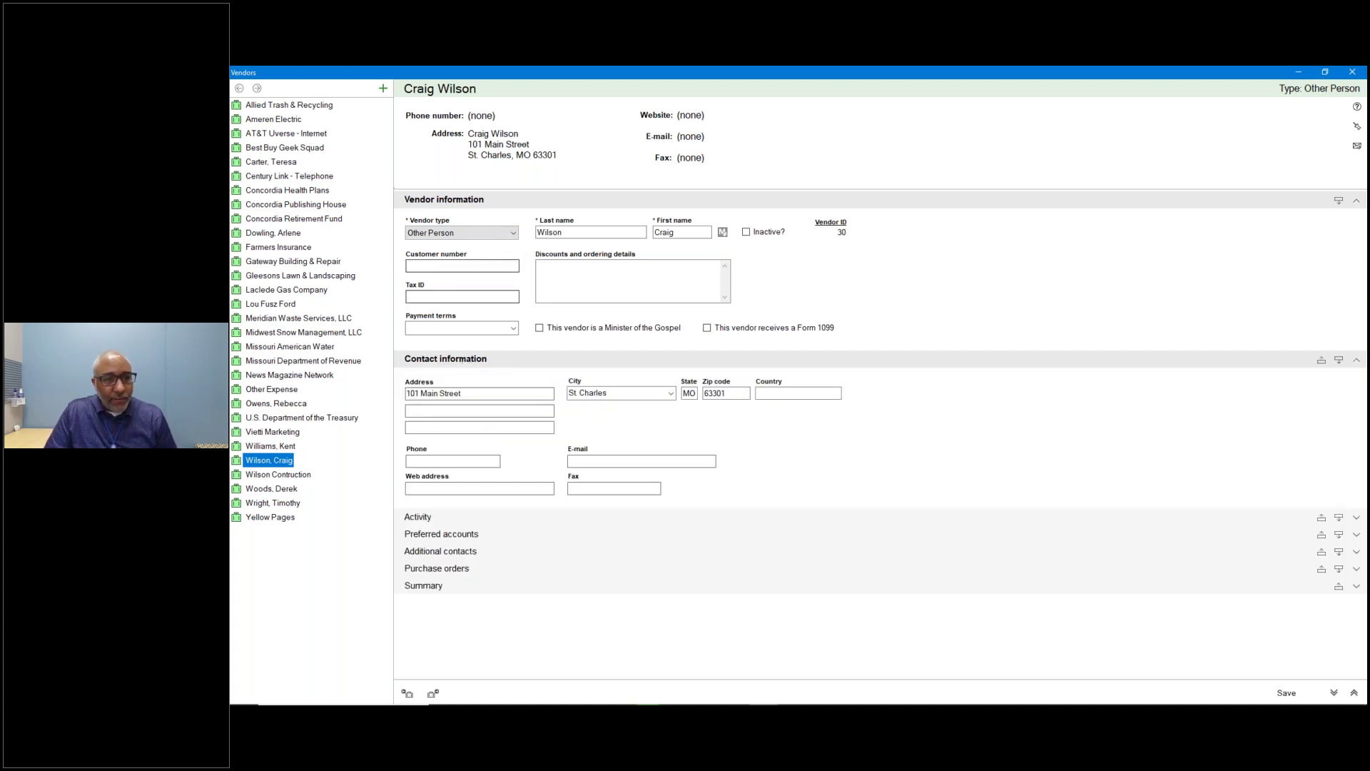
left_click(429, 515)
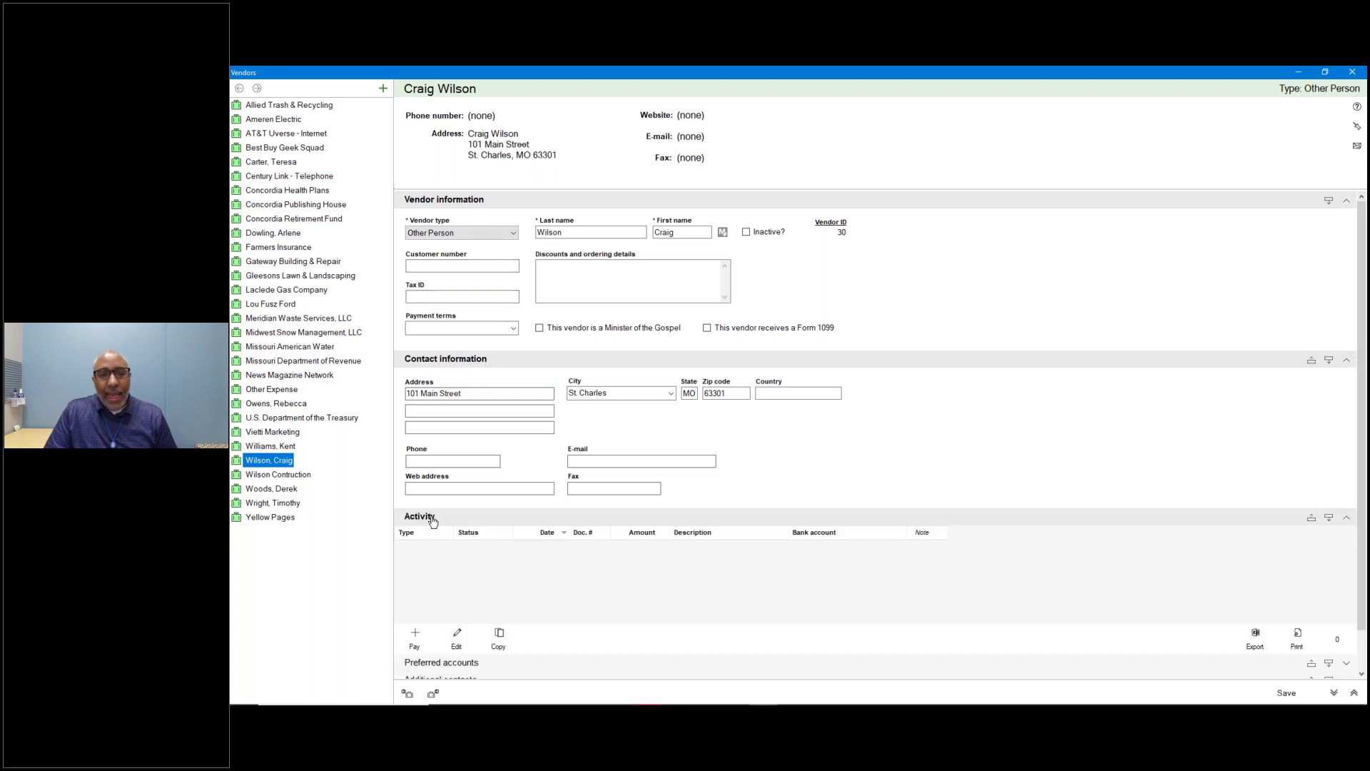
left_click(288, 105)
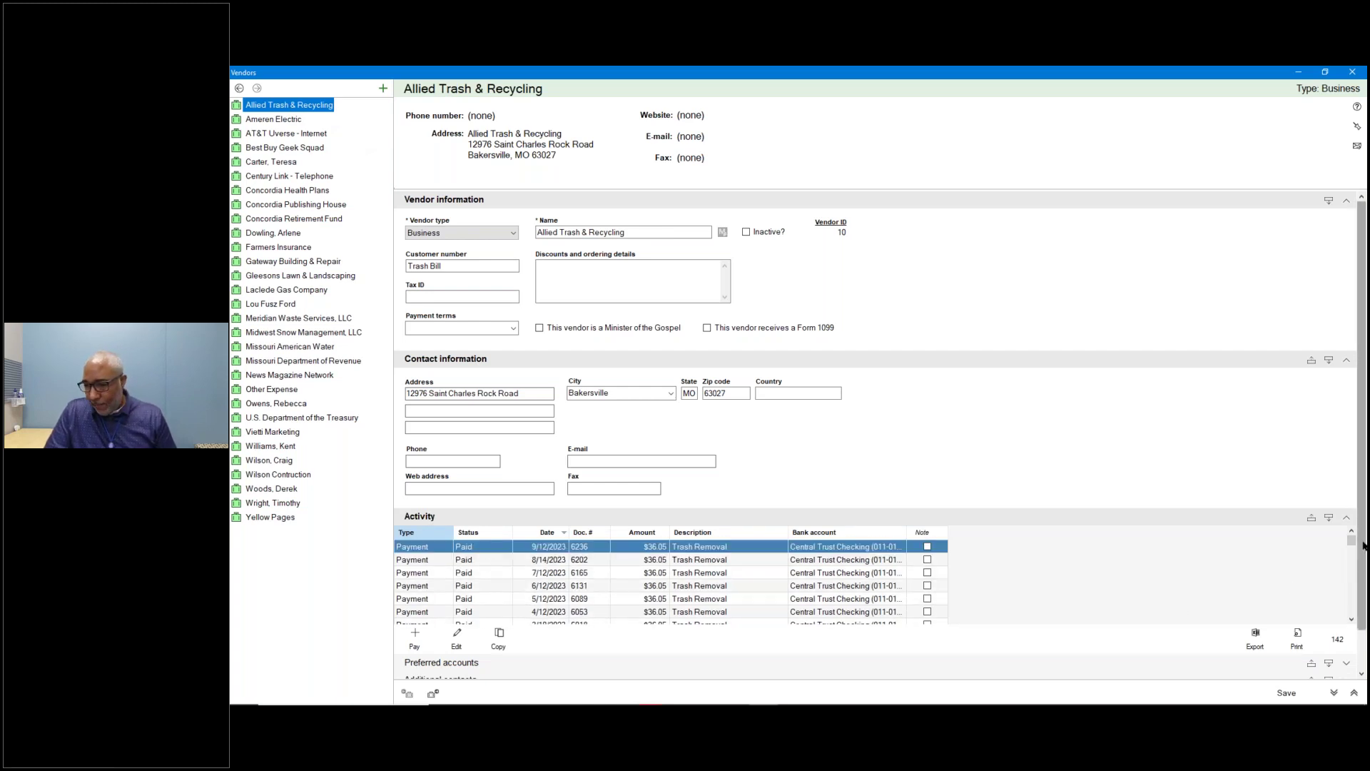
Expand Preferred accounts (selecting Trash Removal), Additional contacts, Summary and Purchase orders, then expand all.
scroll(1362, 546, "down", 1)
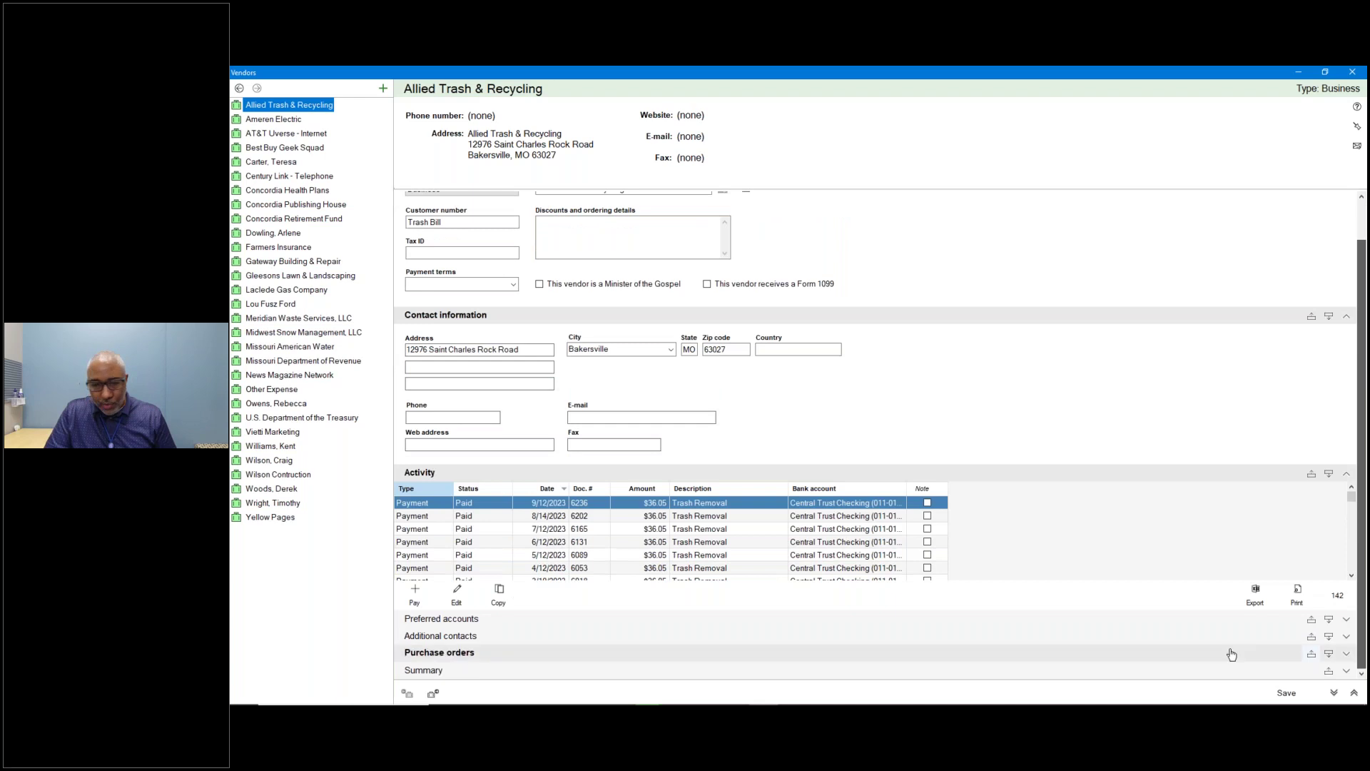
left_click(452, 621)
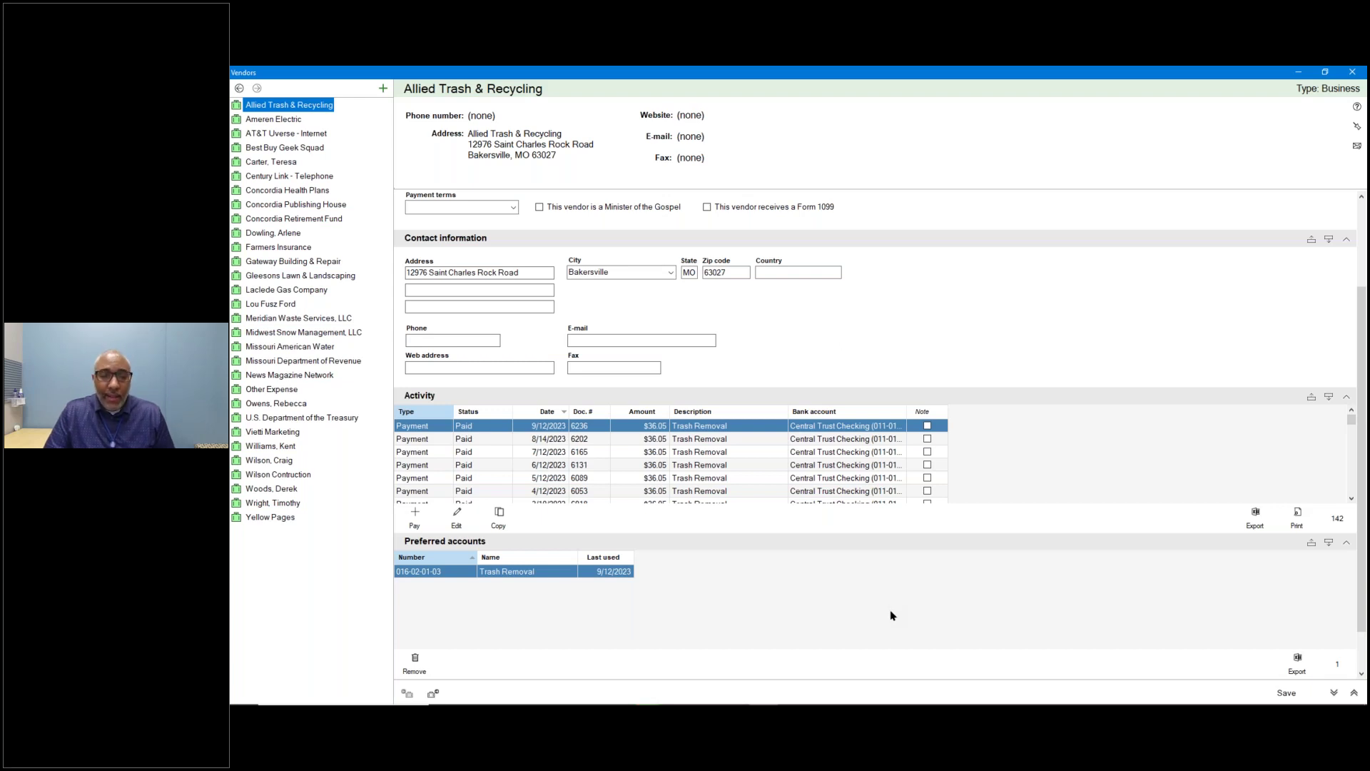
left_click(536, 571)
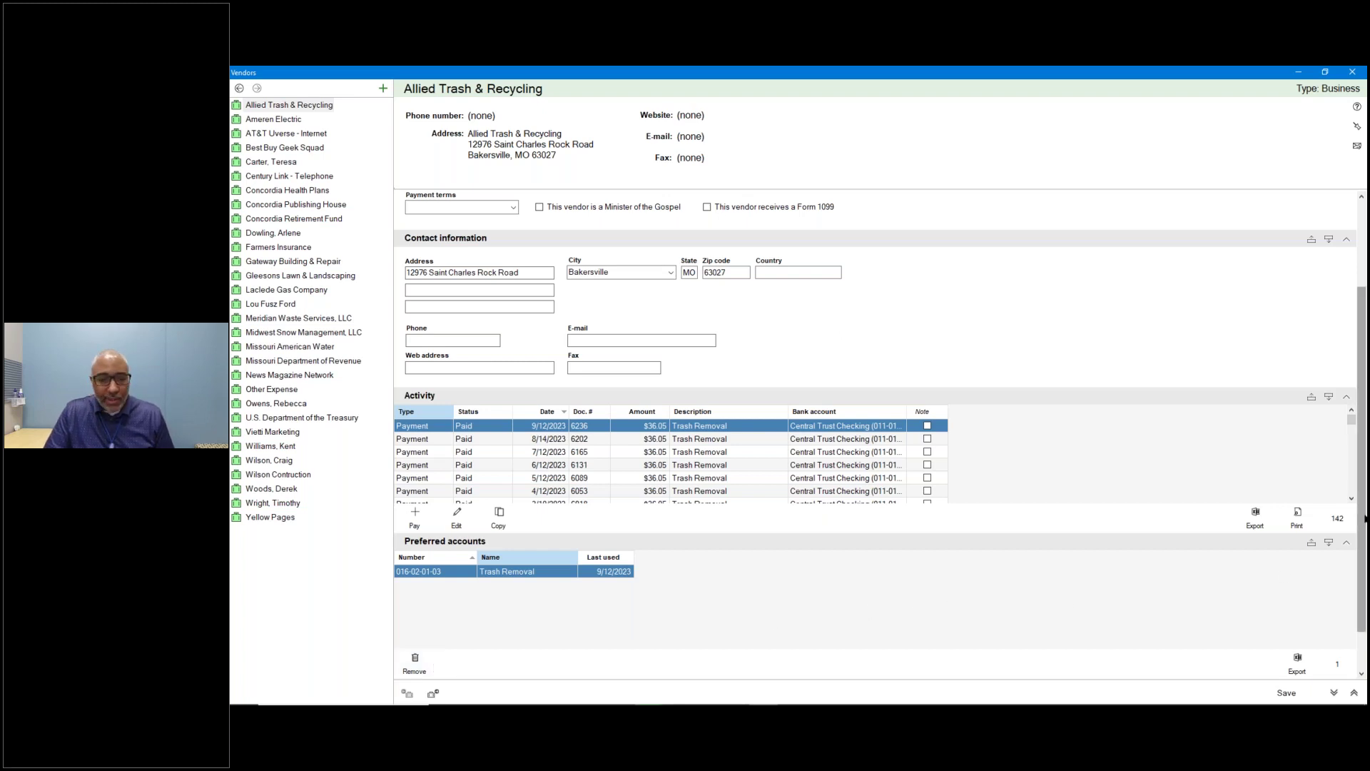
scroll(1364, 519, "down", 1)
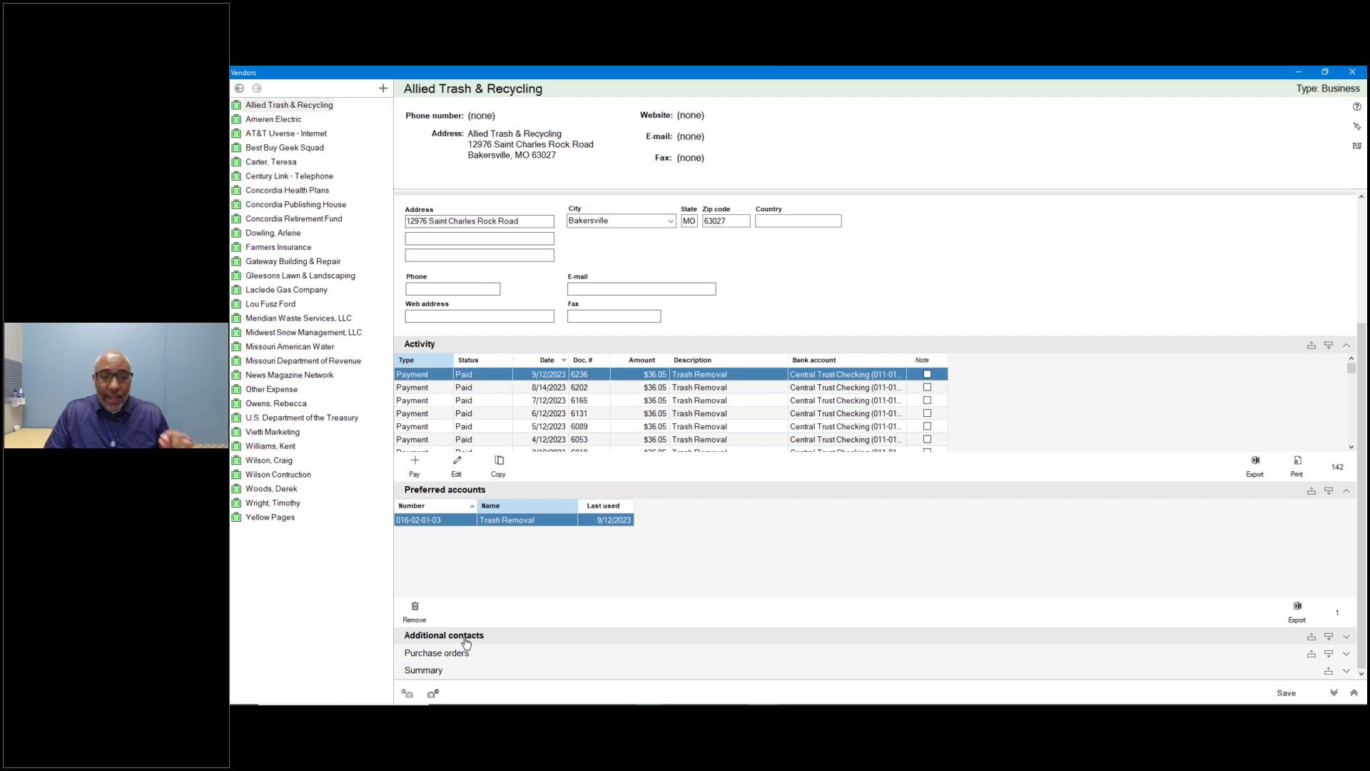
left_click(464, 636)
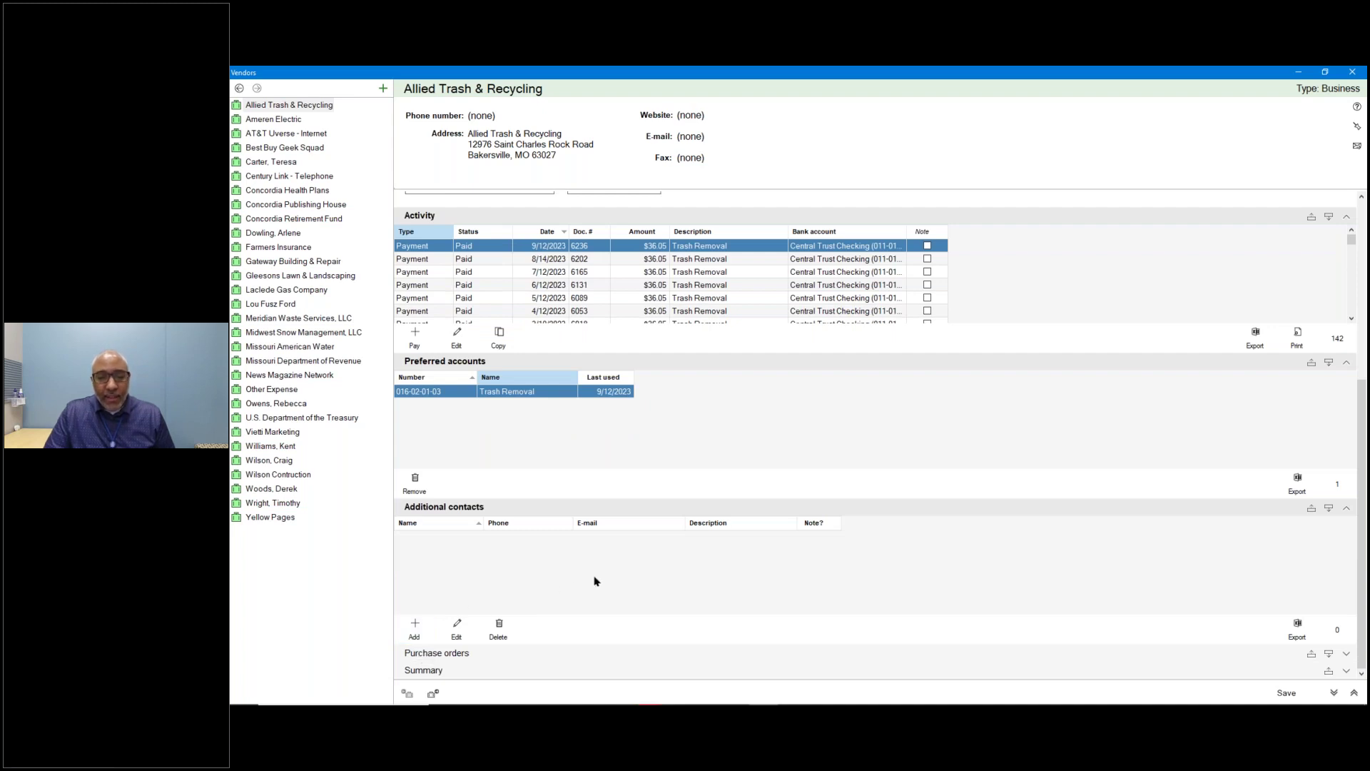
left_click(440, 672)
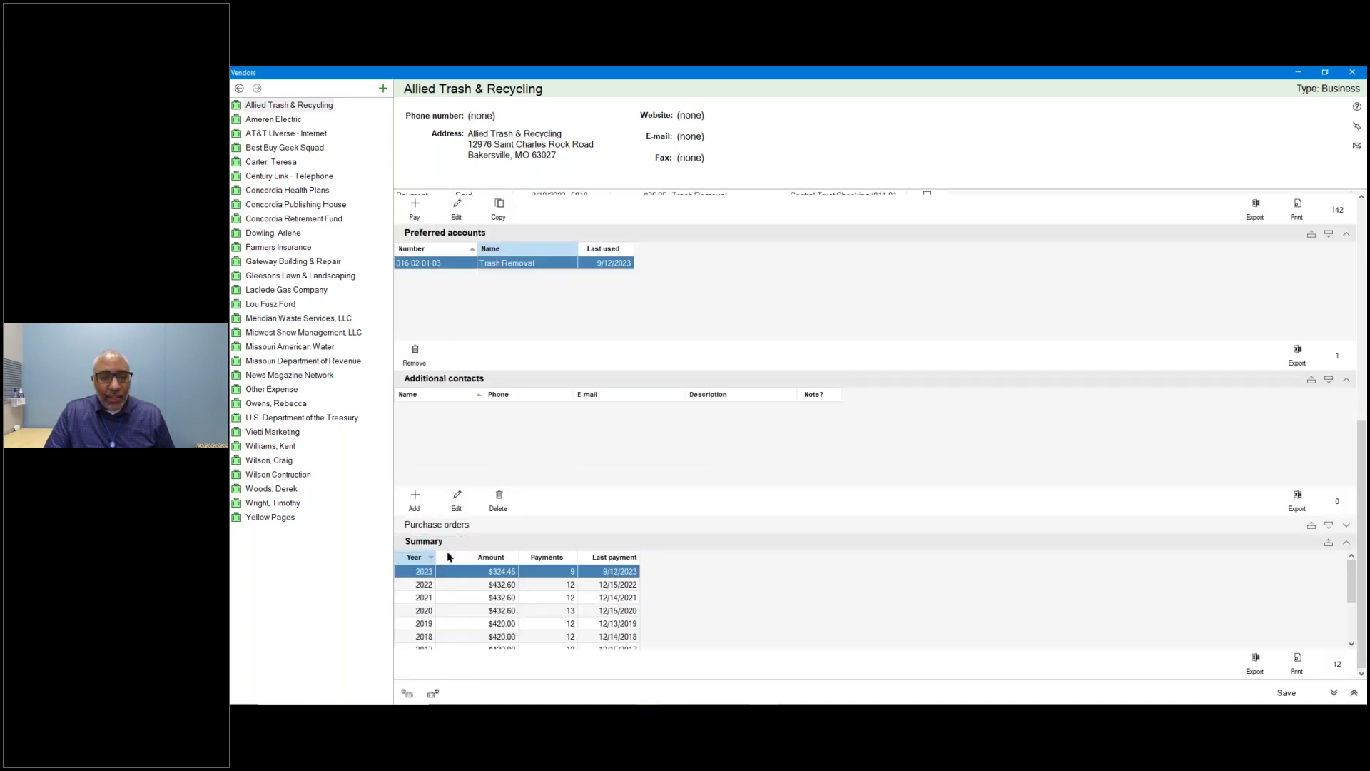
left_click(480, 524)
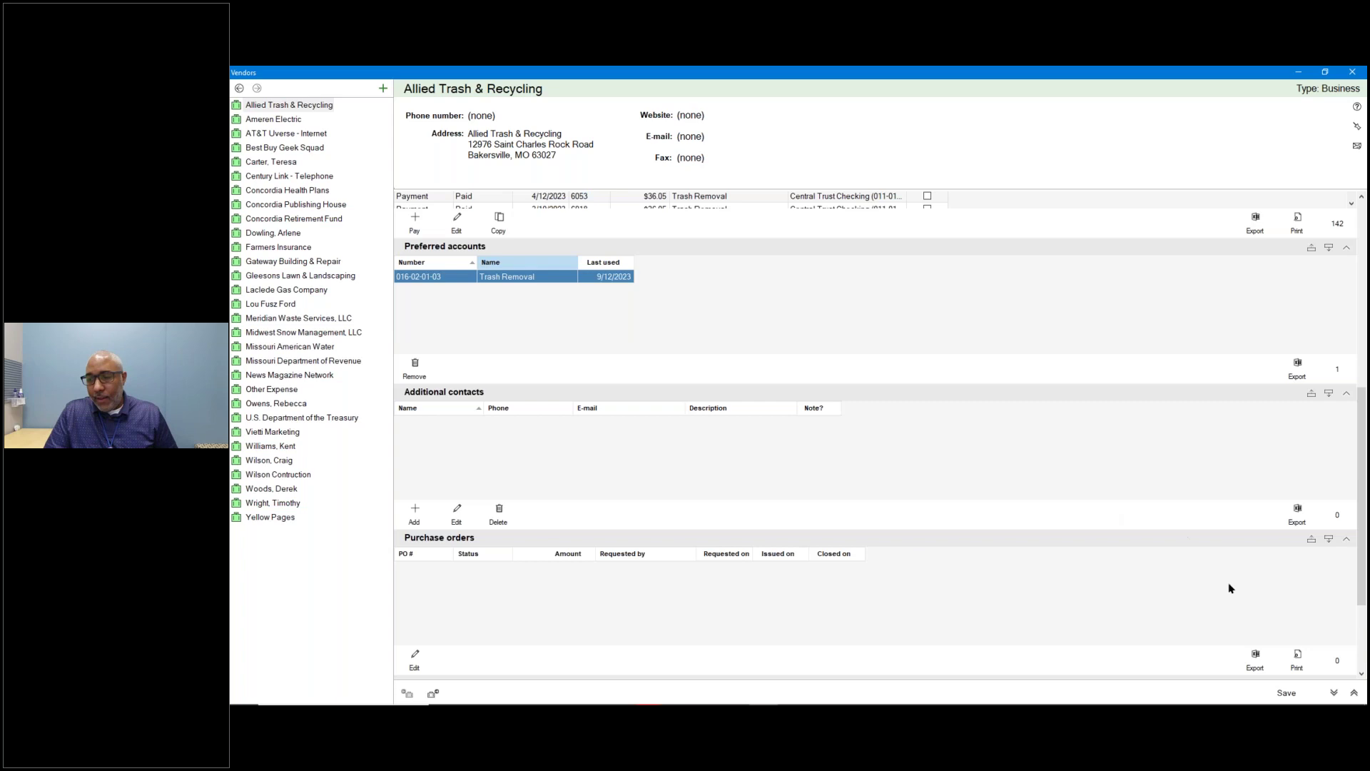
left_click(1334, 692)
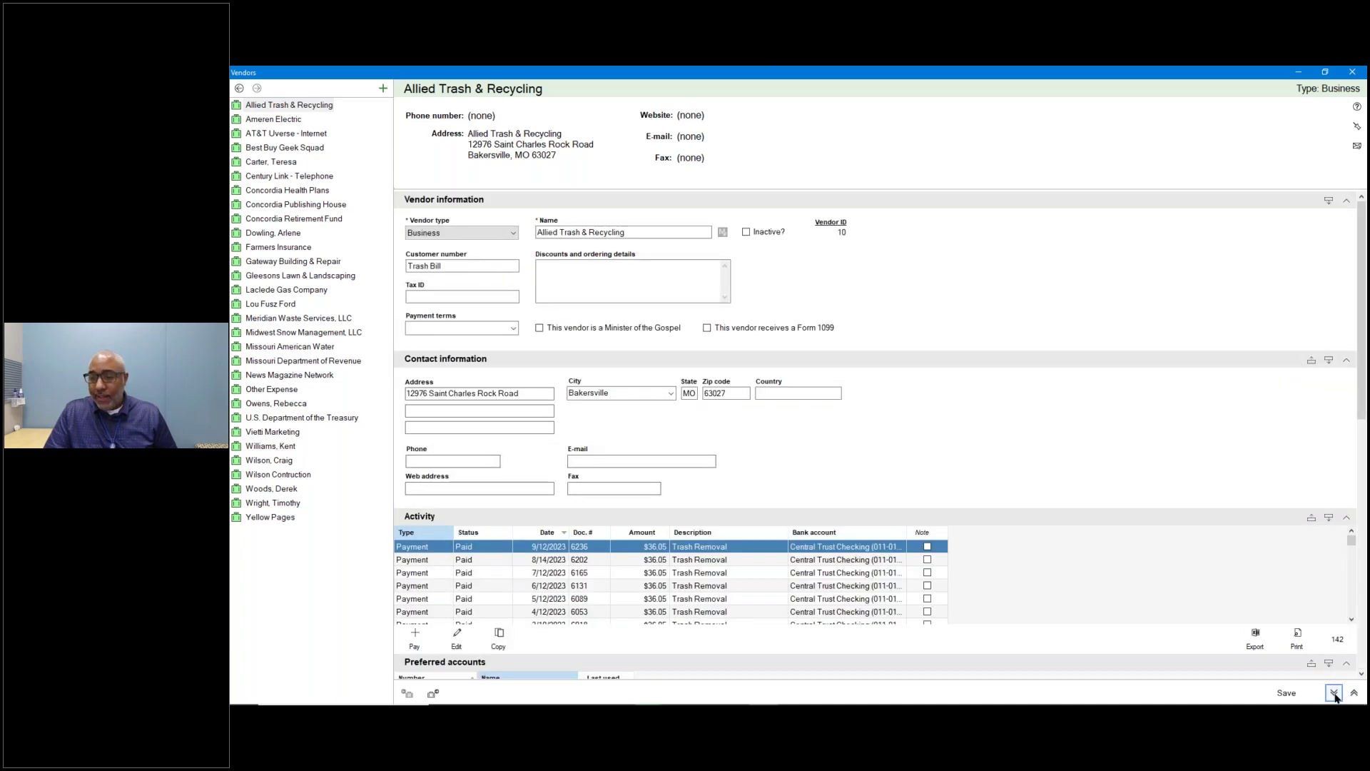
Collapse all sections, move Summary up three places to follow Activity, and toggle Vendor information.
left_click(1354, 693)
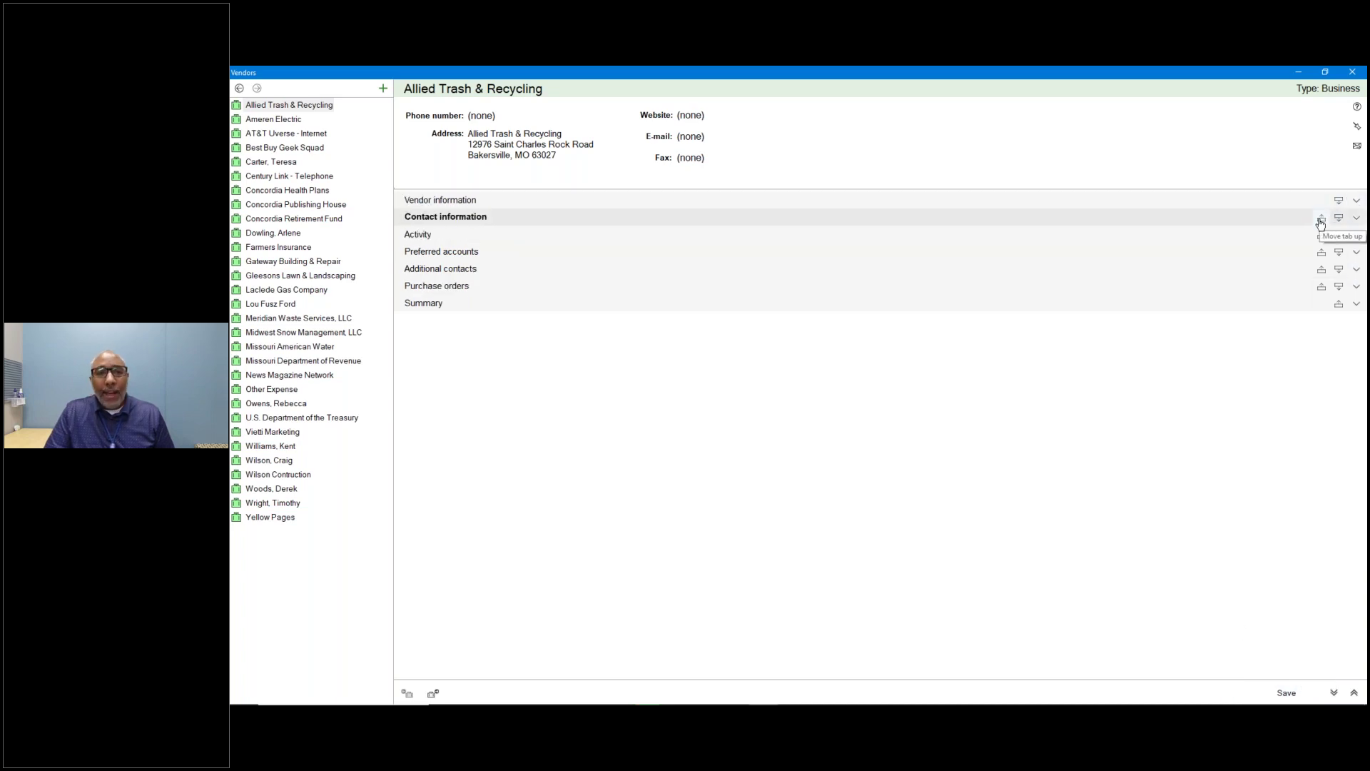
left_click(1339, 306)
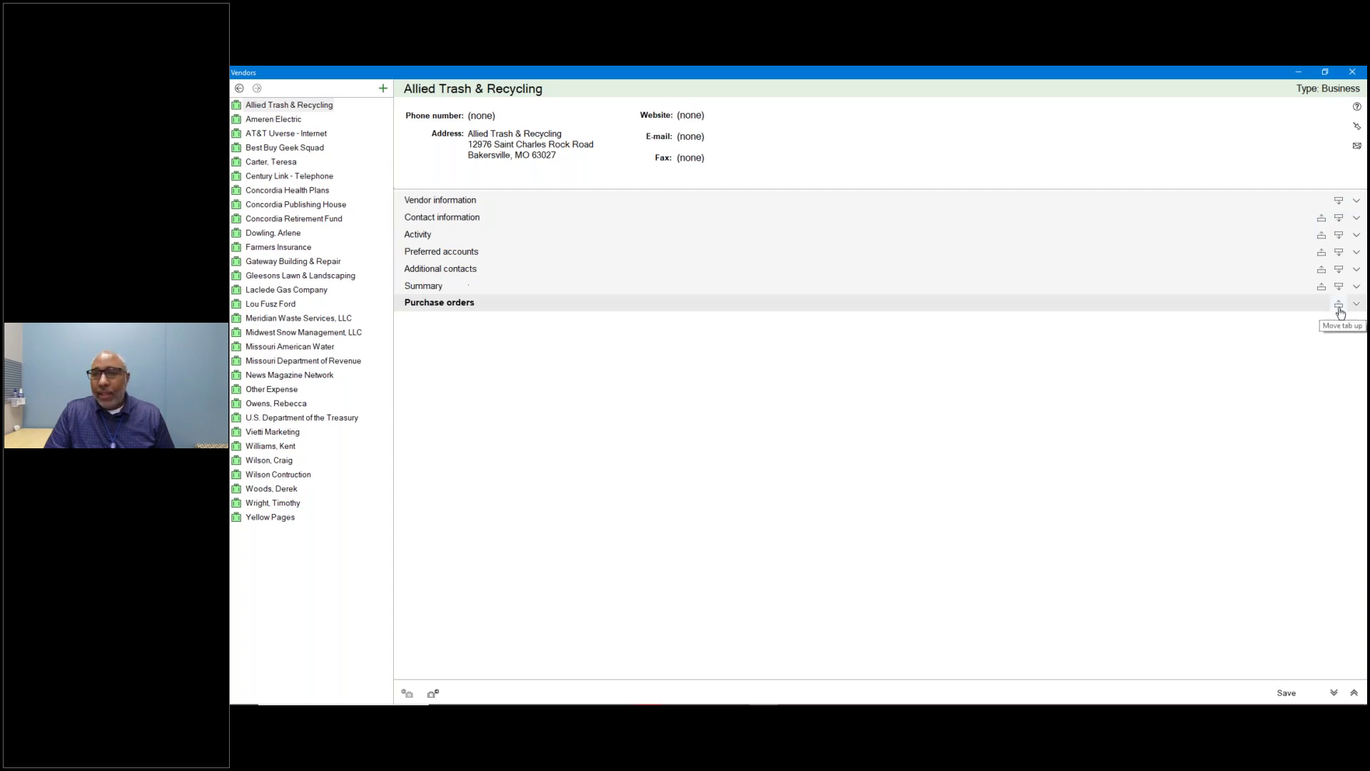
left_click(1321, 288)
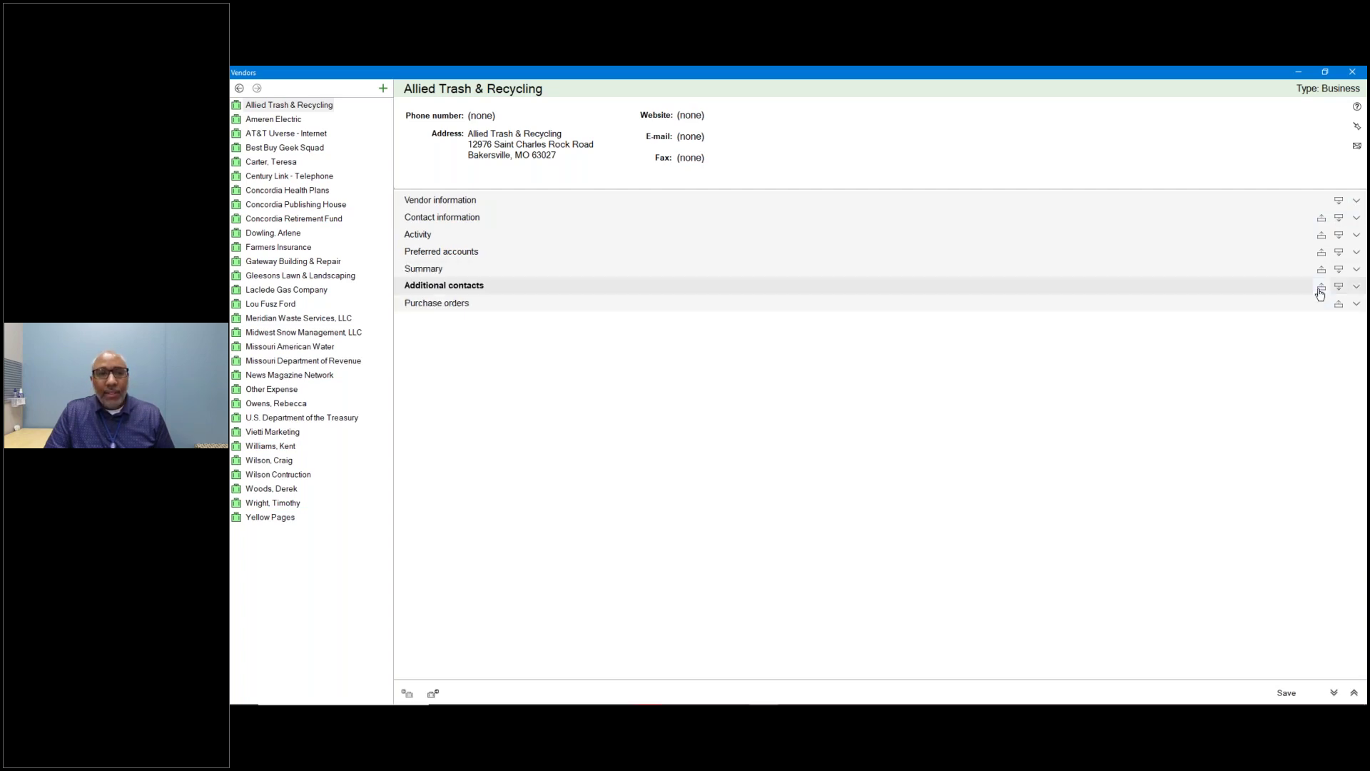
left_click(1321, 269)
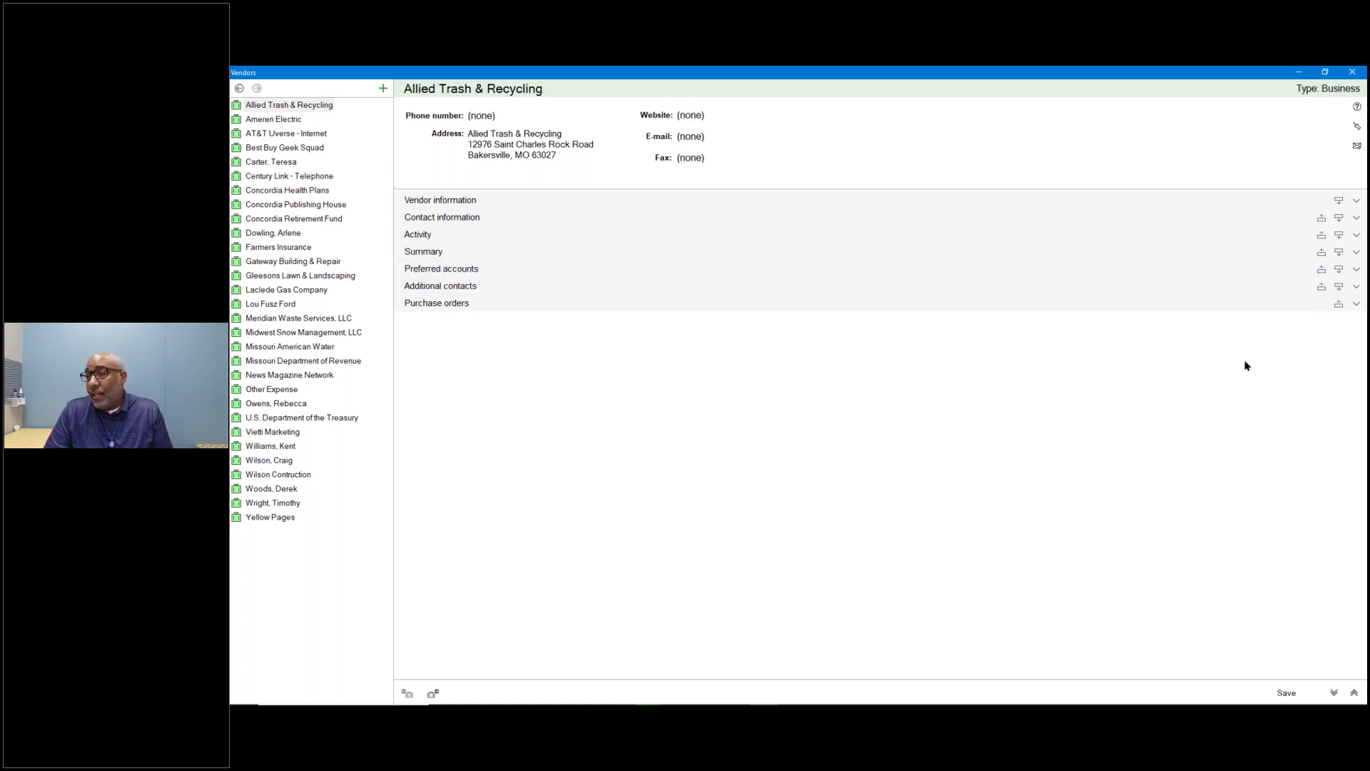
left_click(1357, 202)
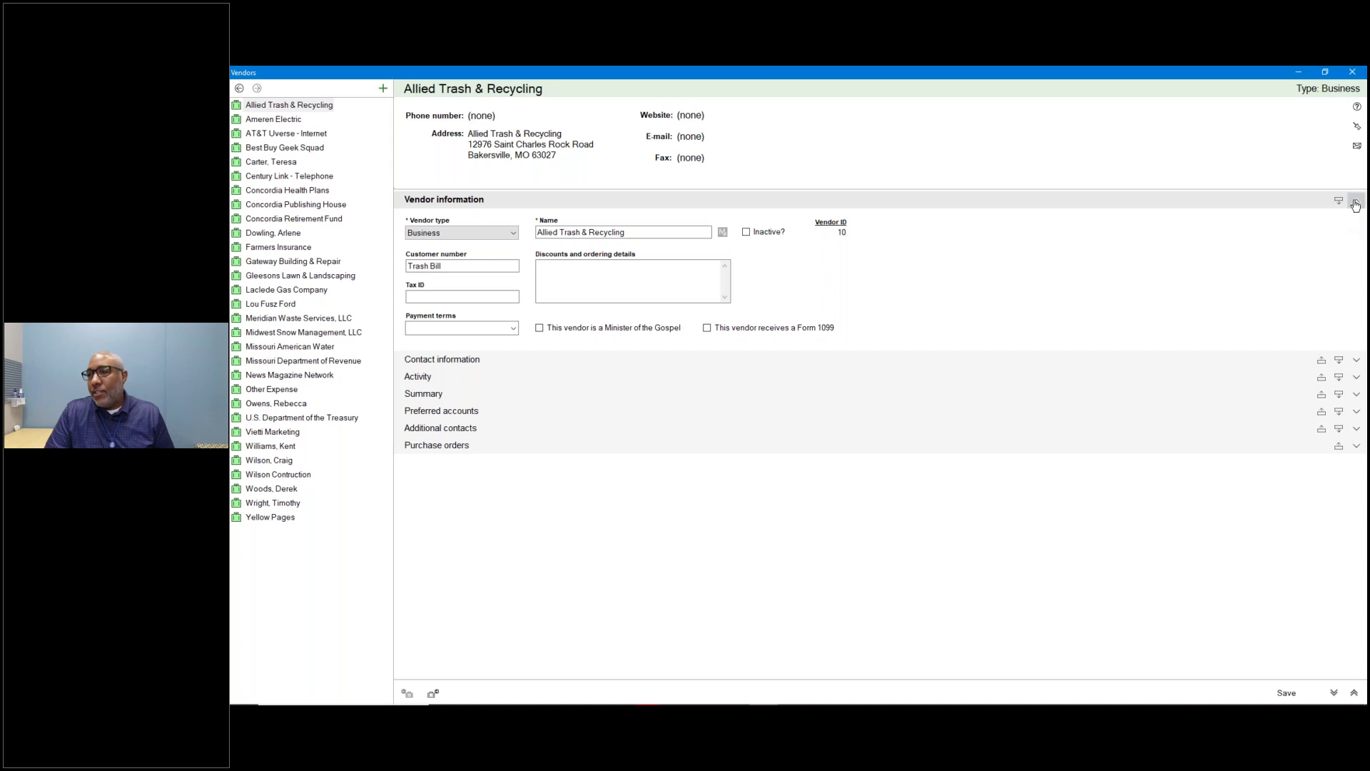
left_click(1356, 202)
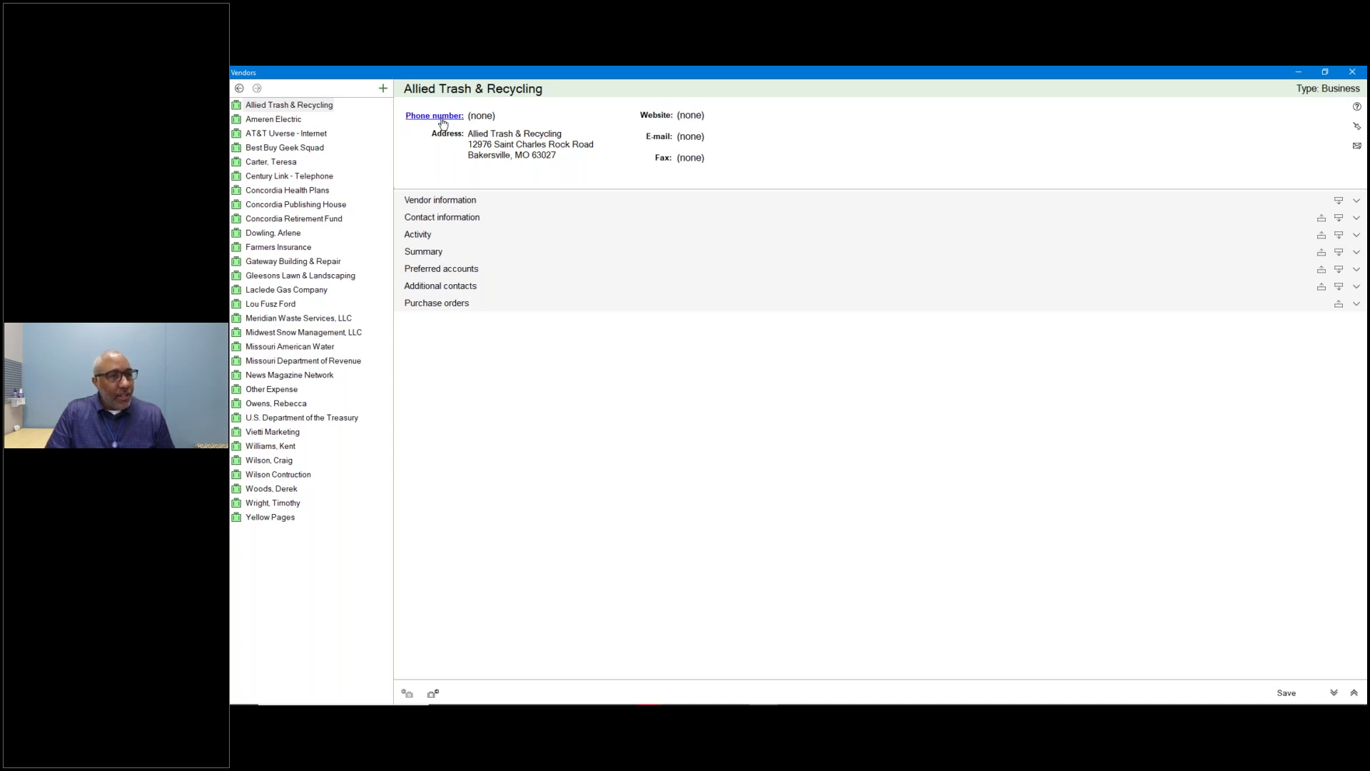
Expand Contact information and Activity, then Alt+Tab to PowerPoint and advance to the Receipts slide.
left_click(443, 121)
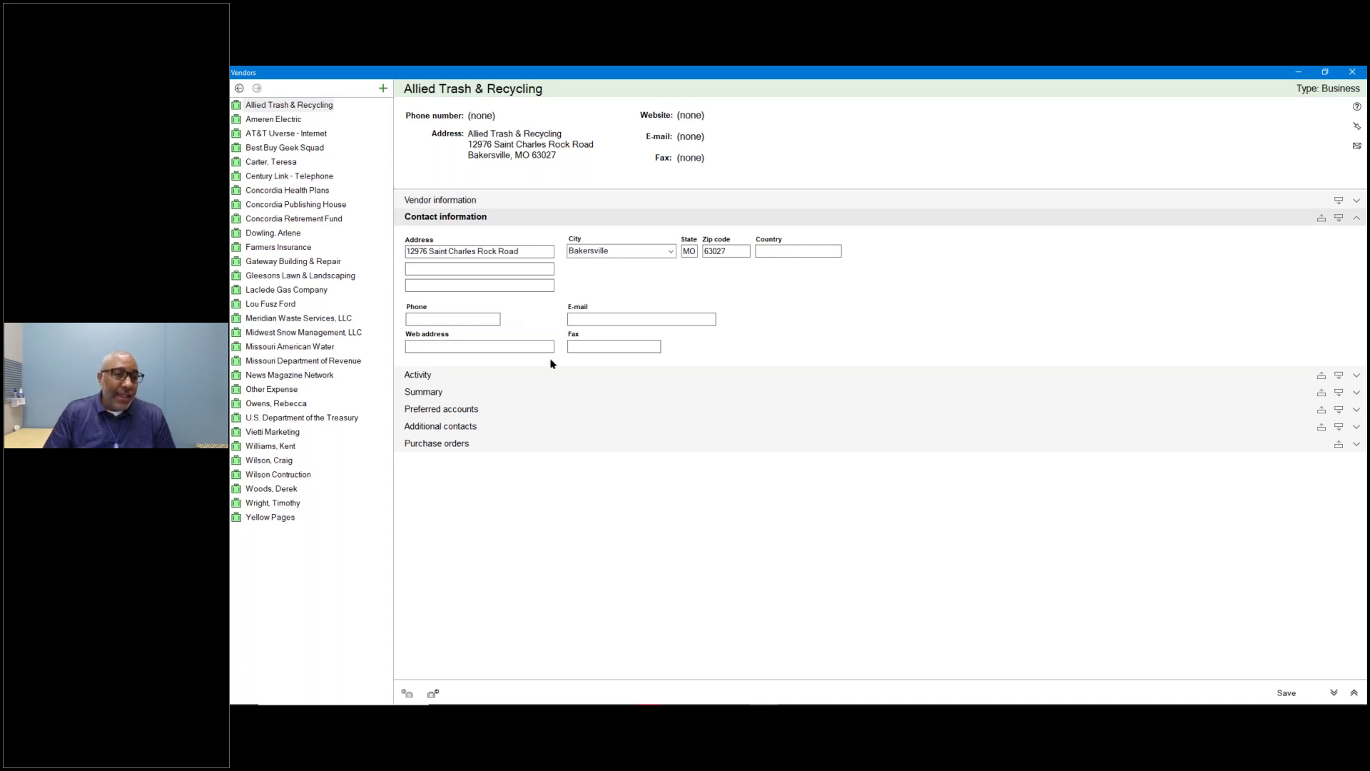
left_click(450, 375)
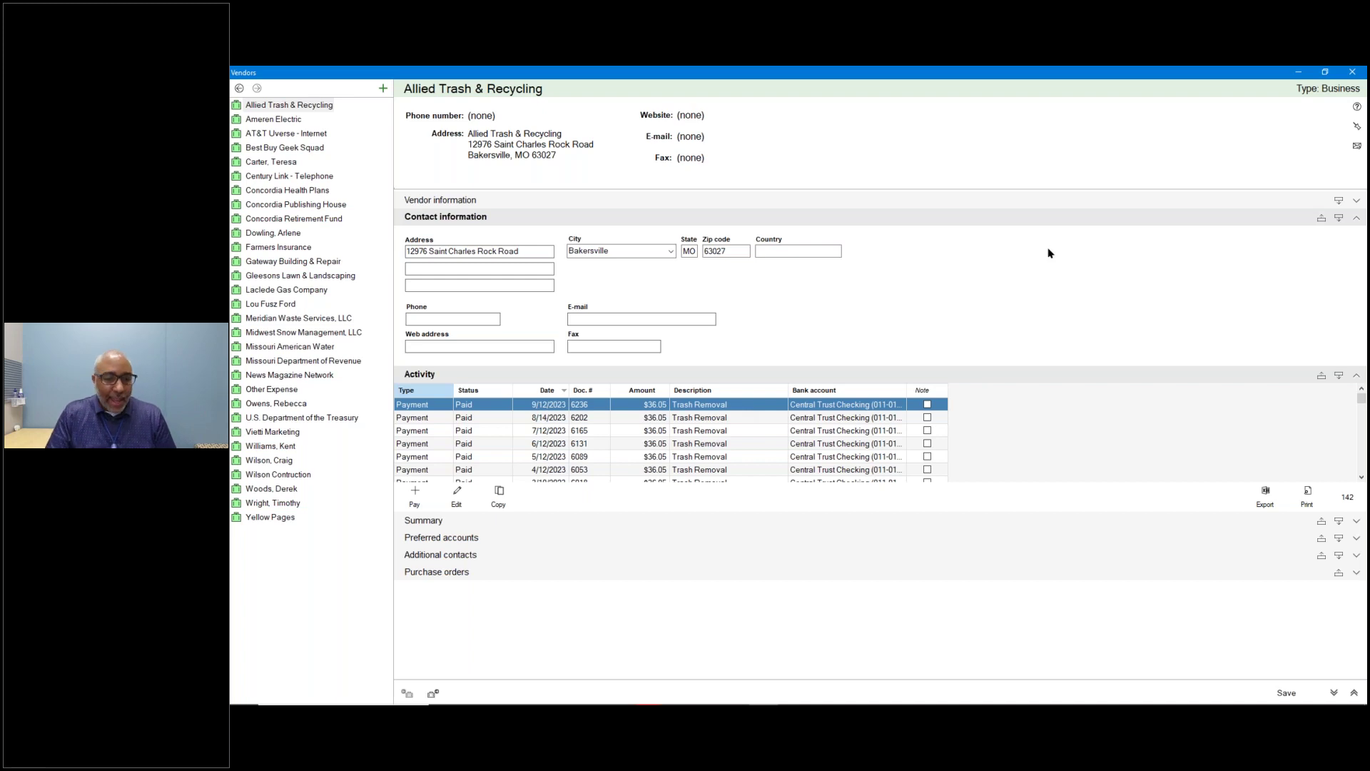
key("alt+Tab")
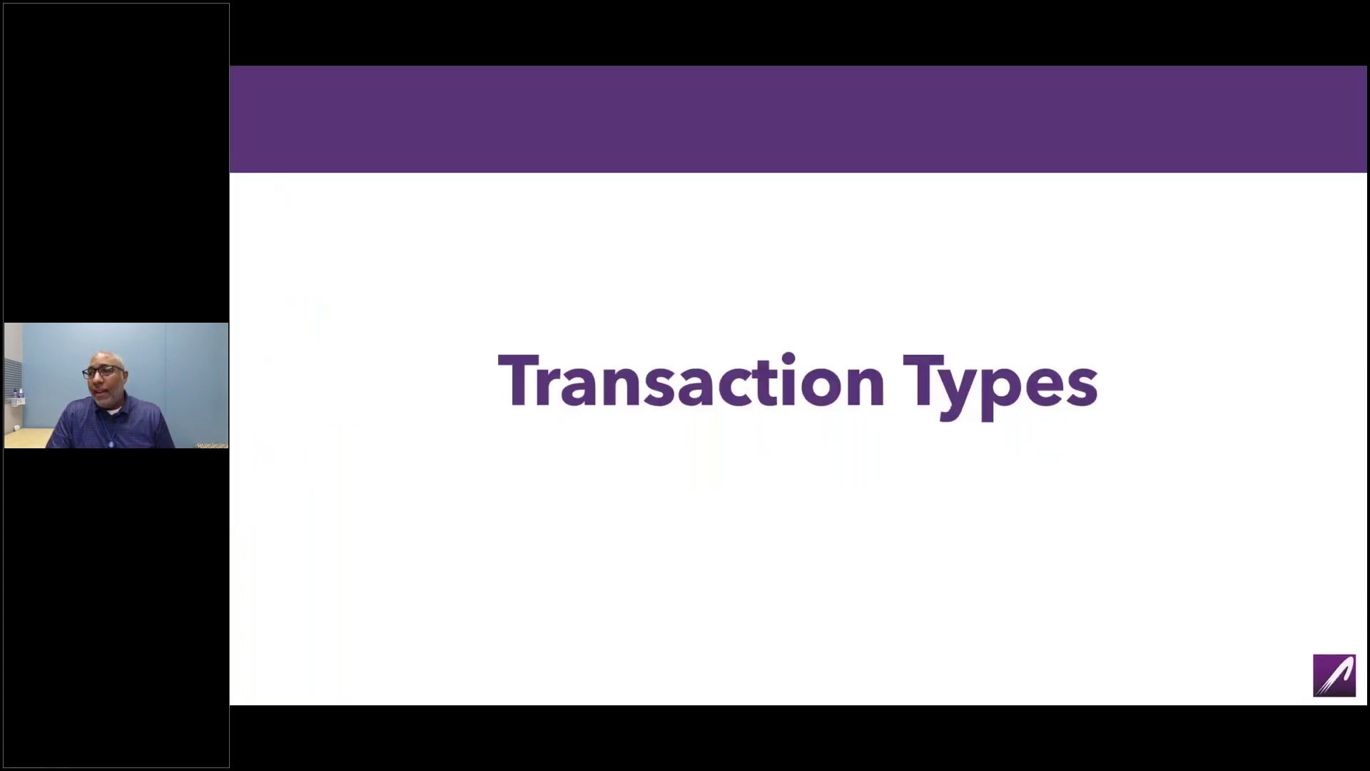
key("Right")
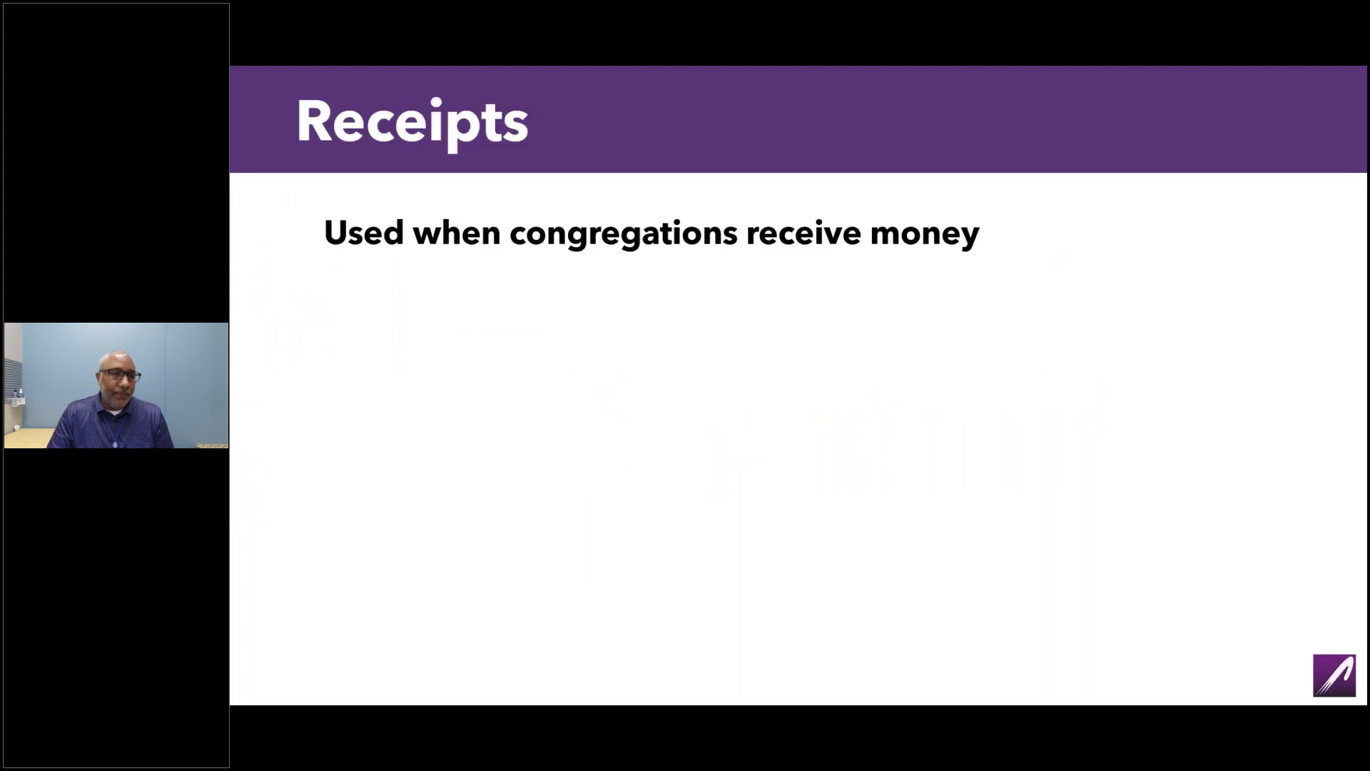
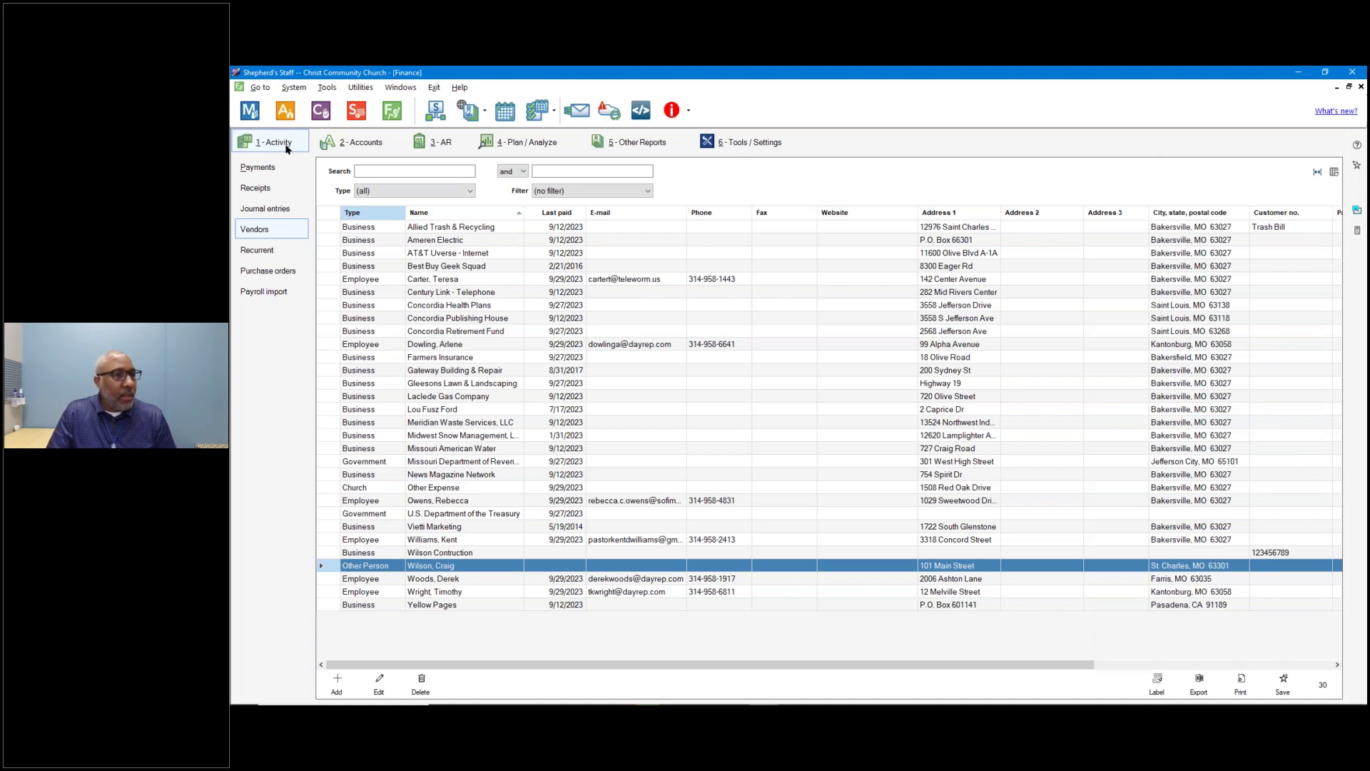
From the Receipts list, start a new receipt deposited to Central Trust Checking.
left_click(271, 192)
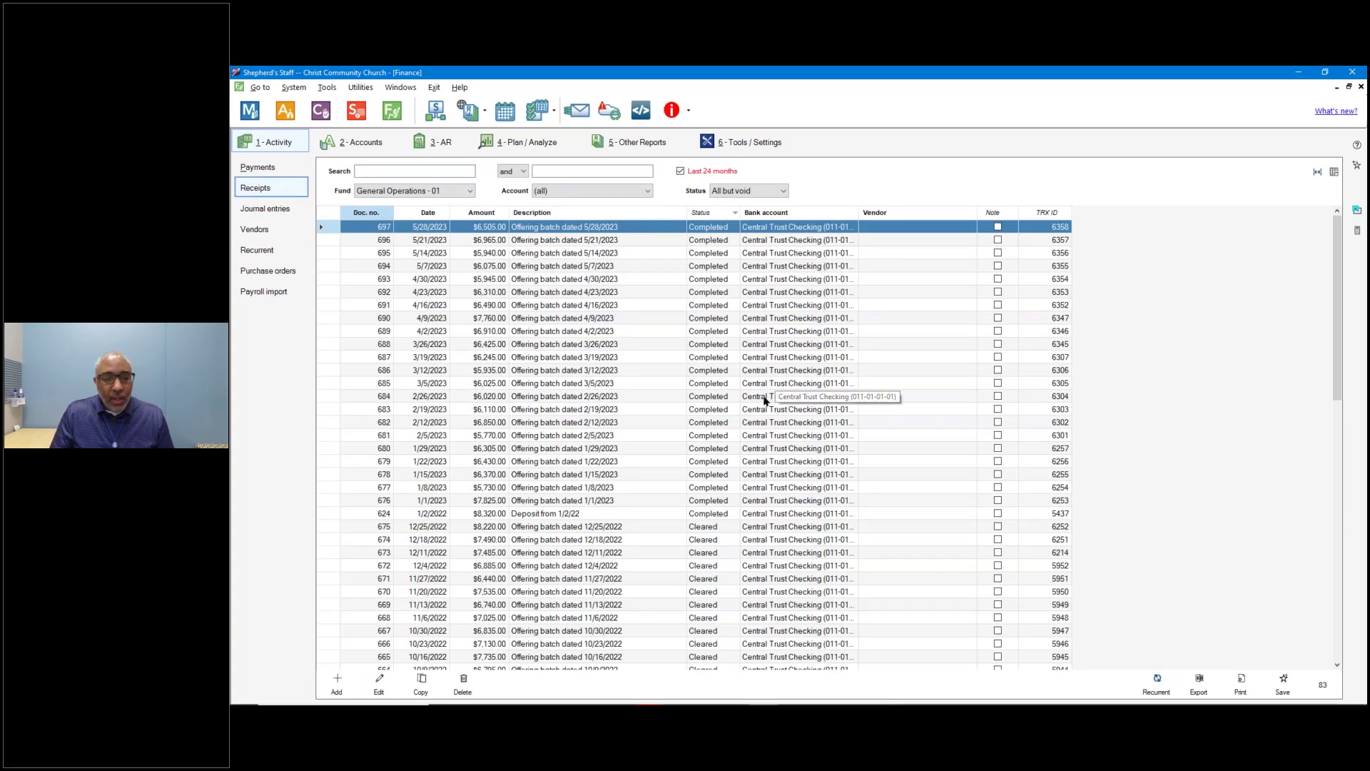
left_click(343, 683)
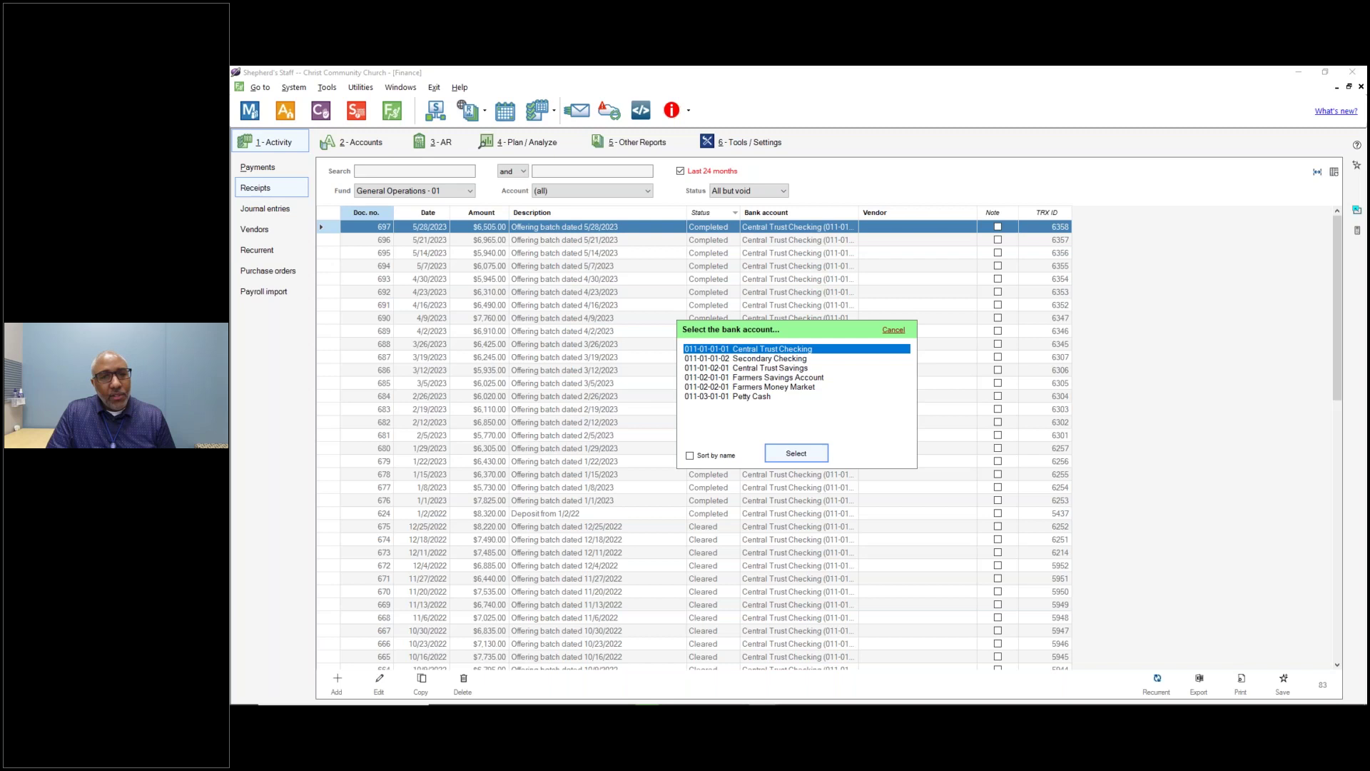
left_click(796, 454)
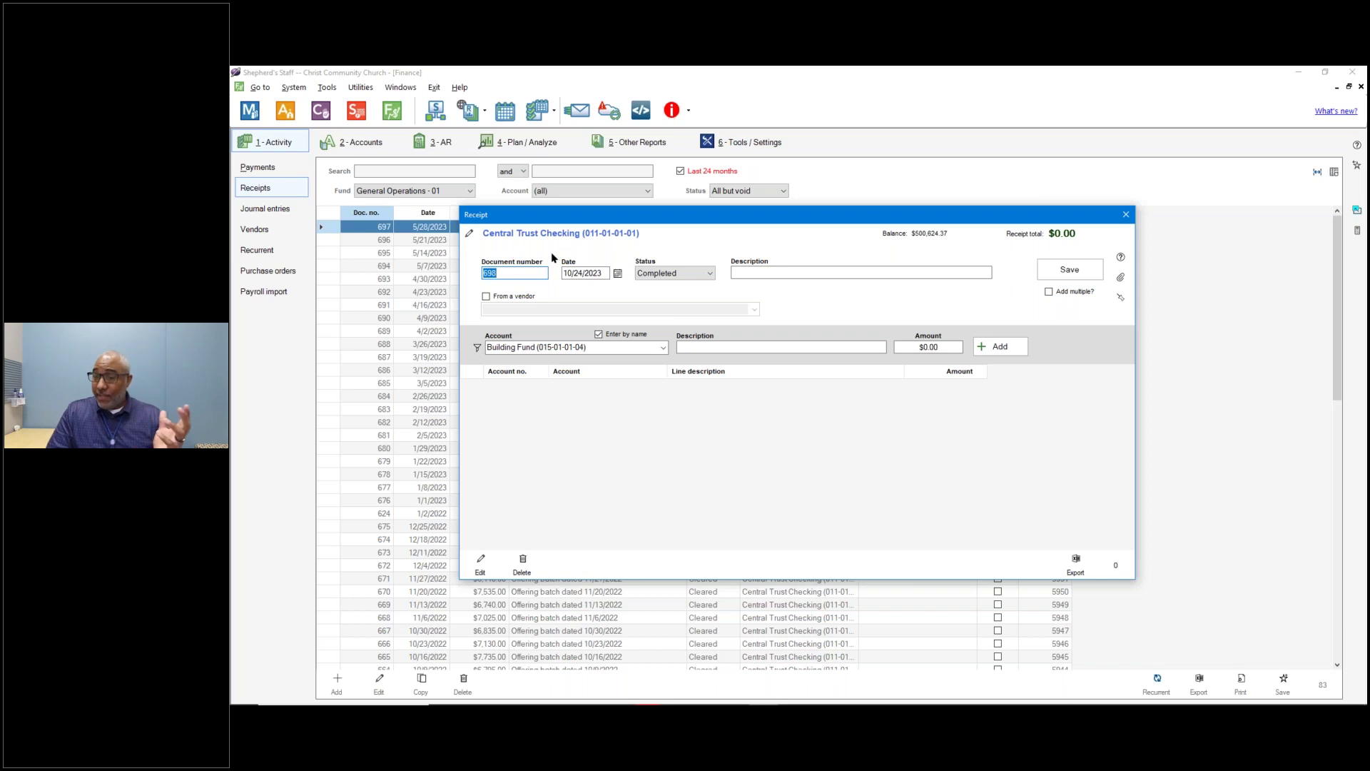
Switch receipt 698's bank account to Secondary Checking and back to Central Trust Checking.
left_click(469, 234)
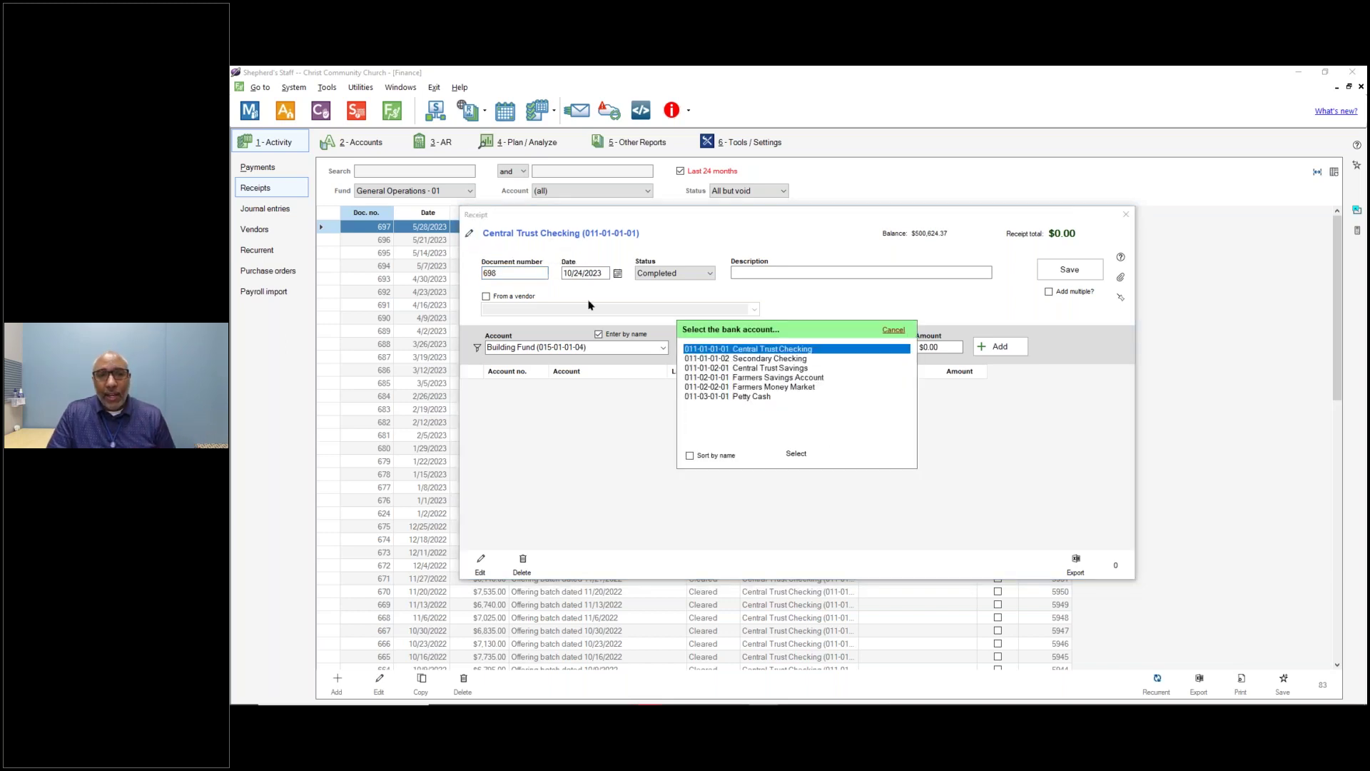
double_click(744, 361)
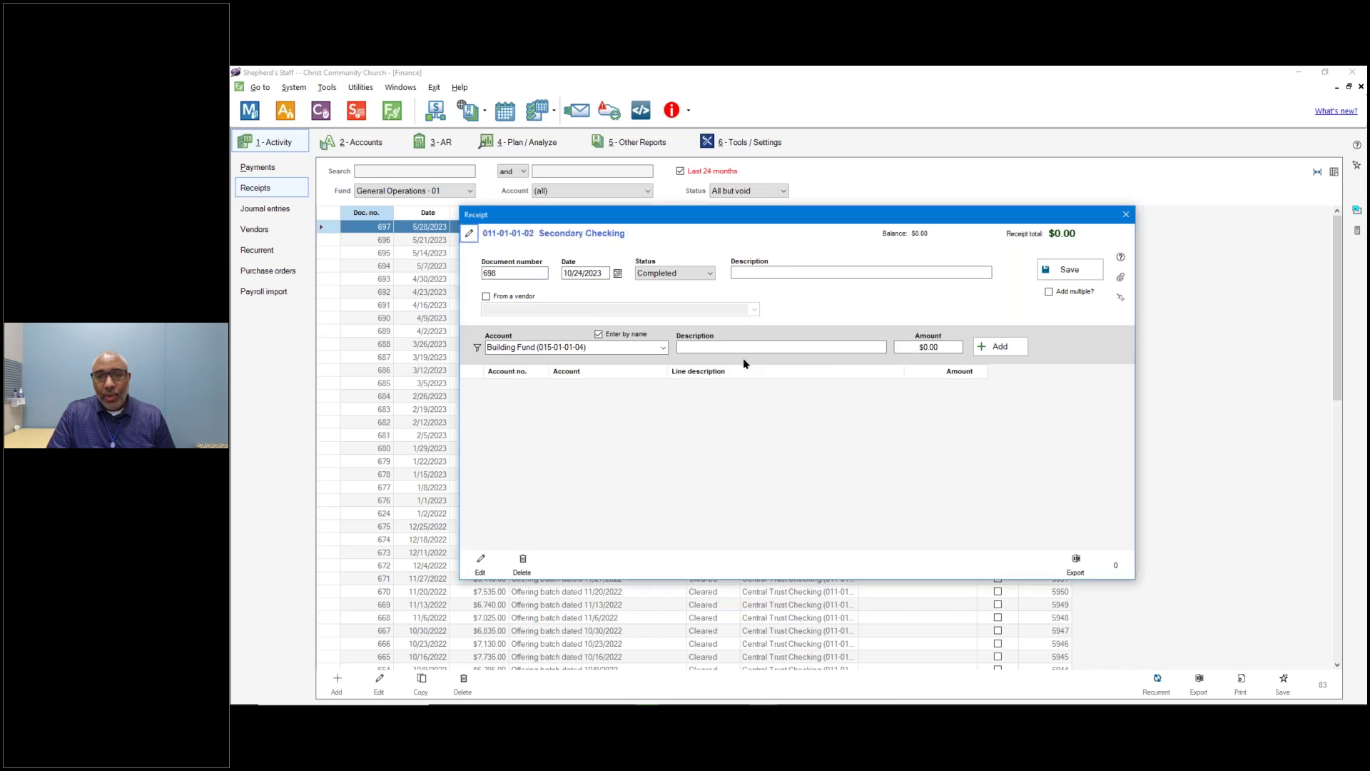
left_click(470, 234)
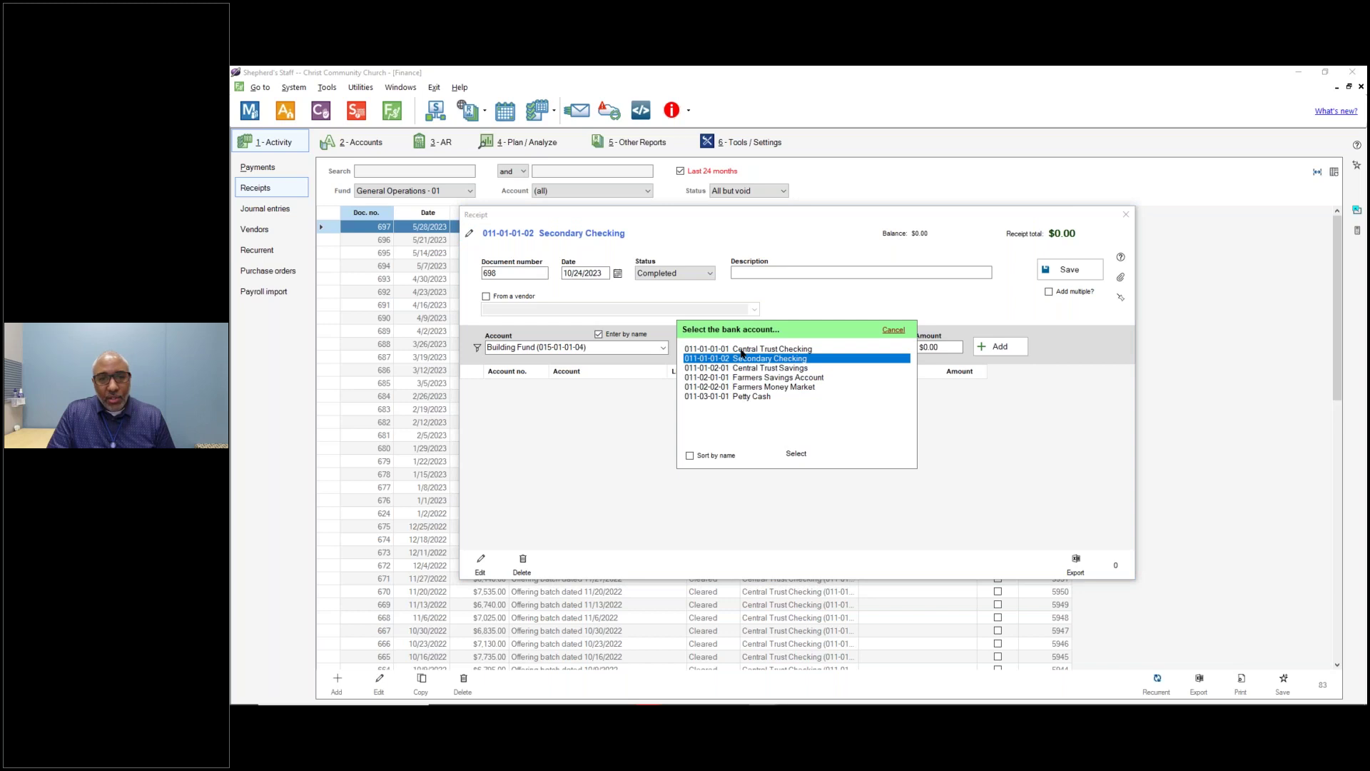
double_click(741, 349)
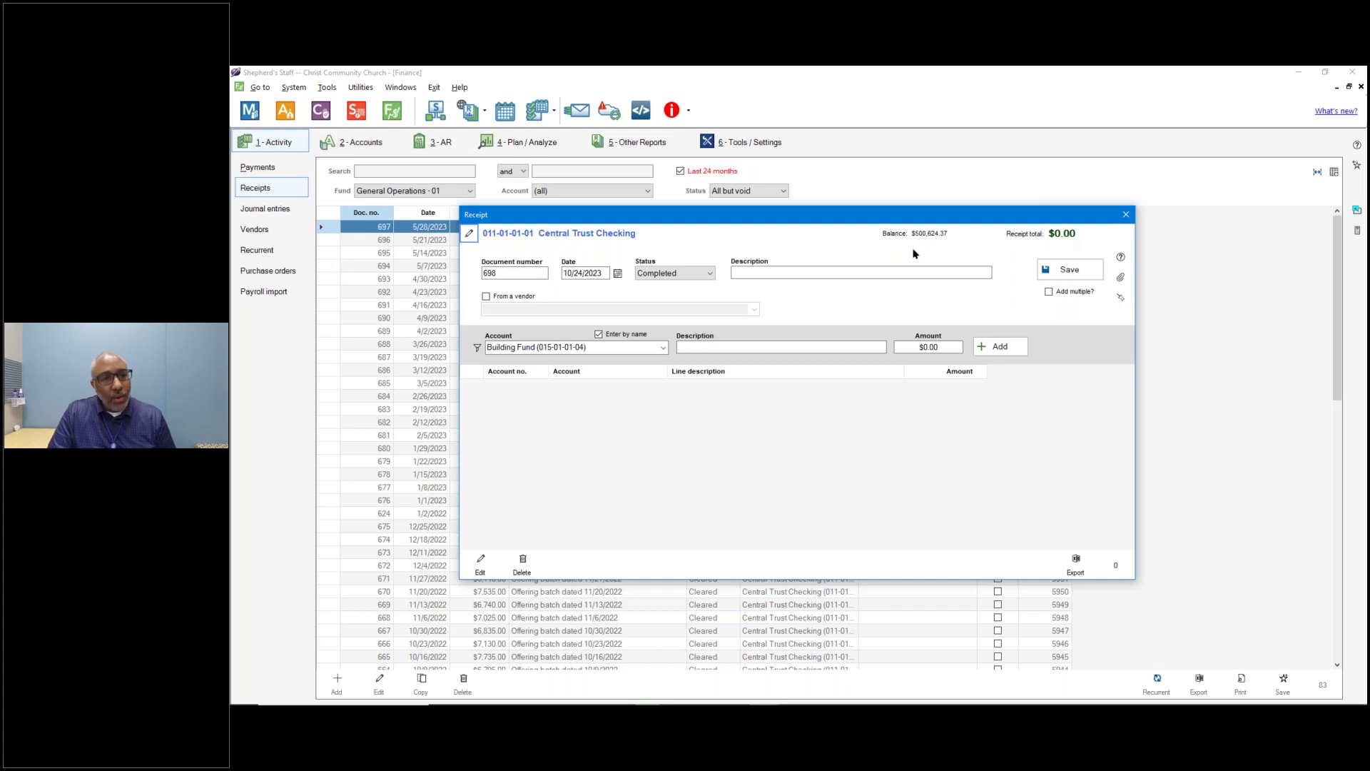
left_click(516, 273)
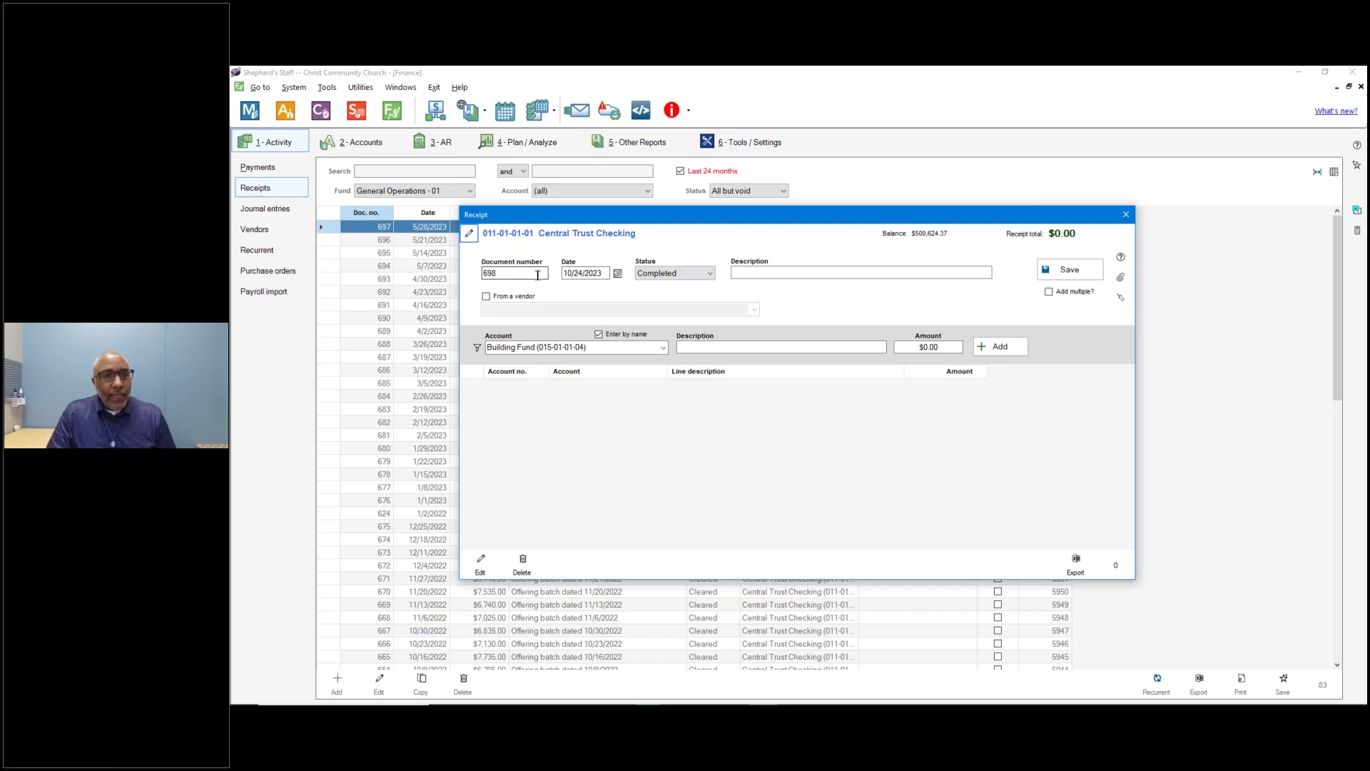
left_click(585, 271)
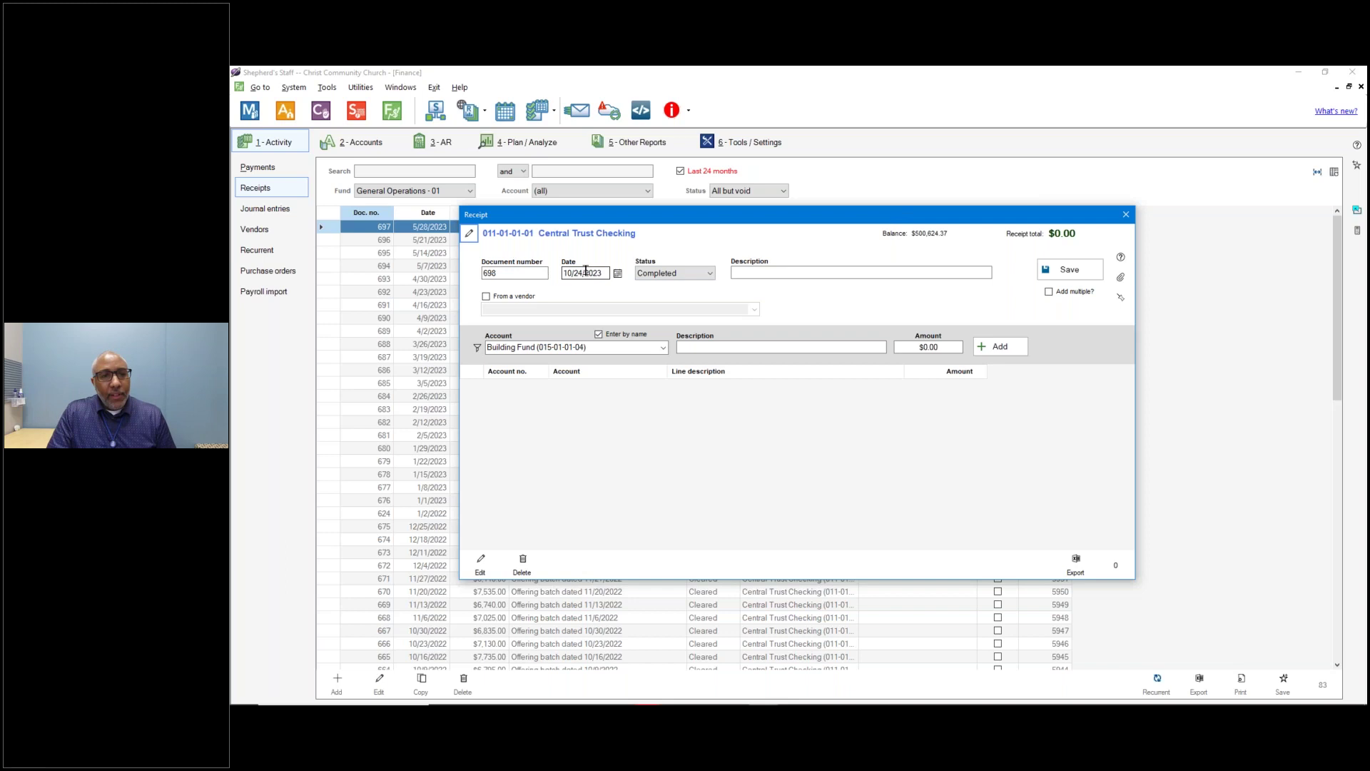
Toggle the receipt status to Pending and back to Completed.
left_click(677, 274)
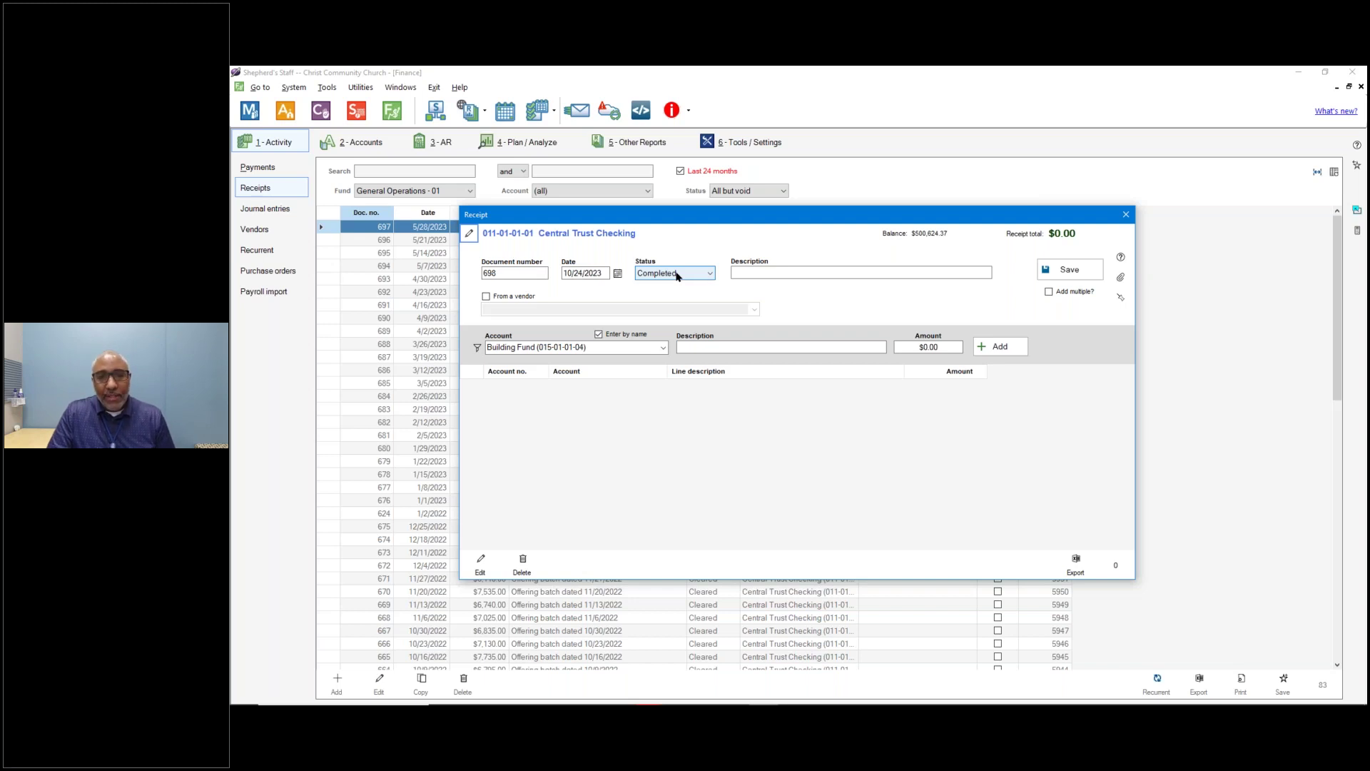
left_click(677, 274)
left_click(679, 295)
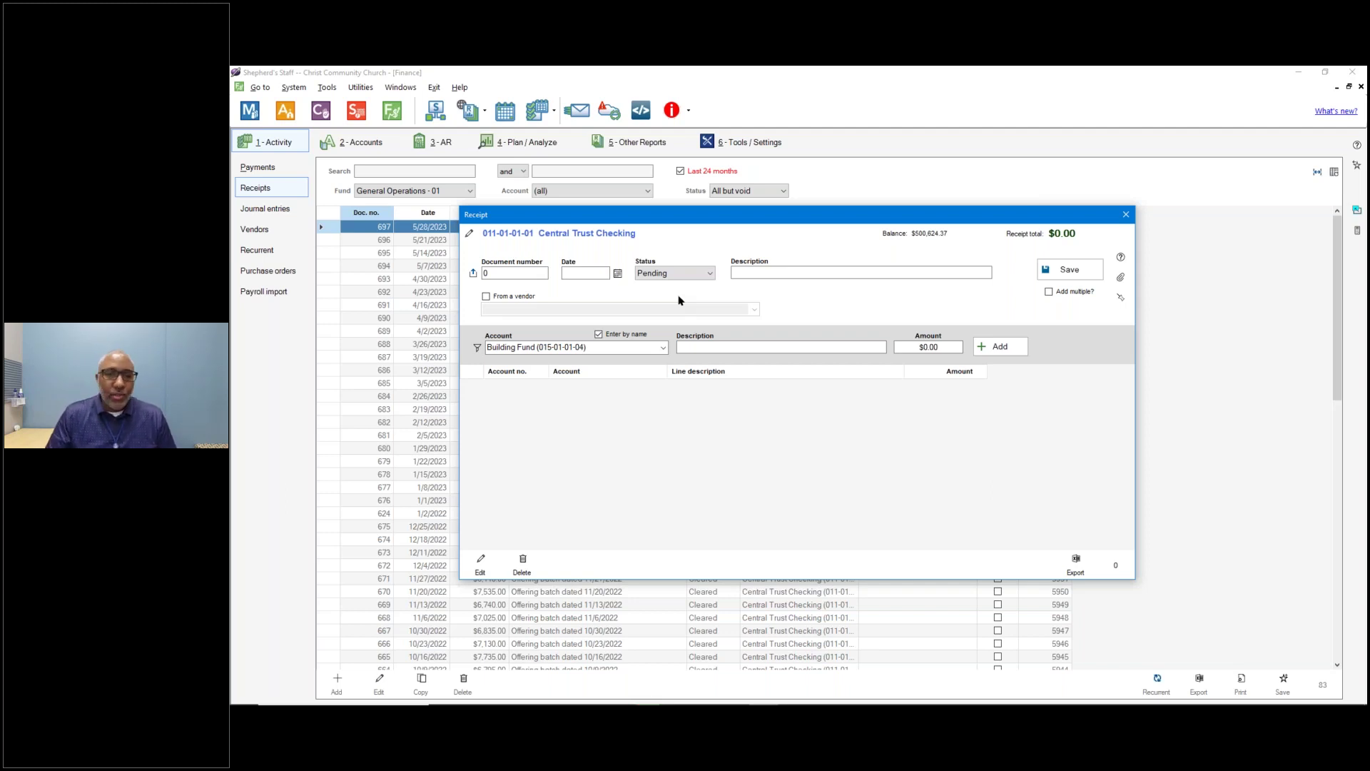
left_click(684, 274)
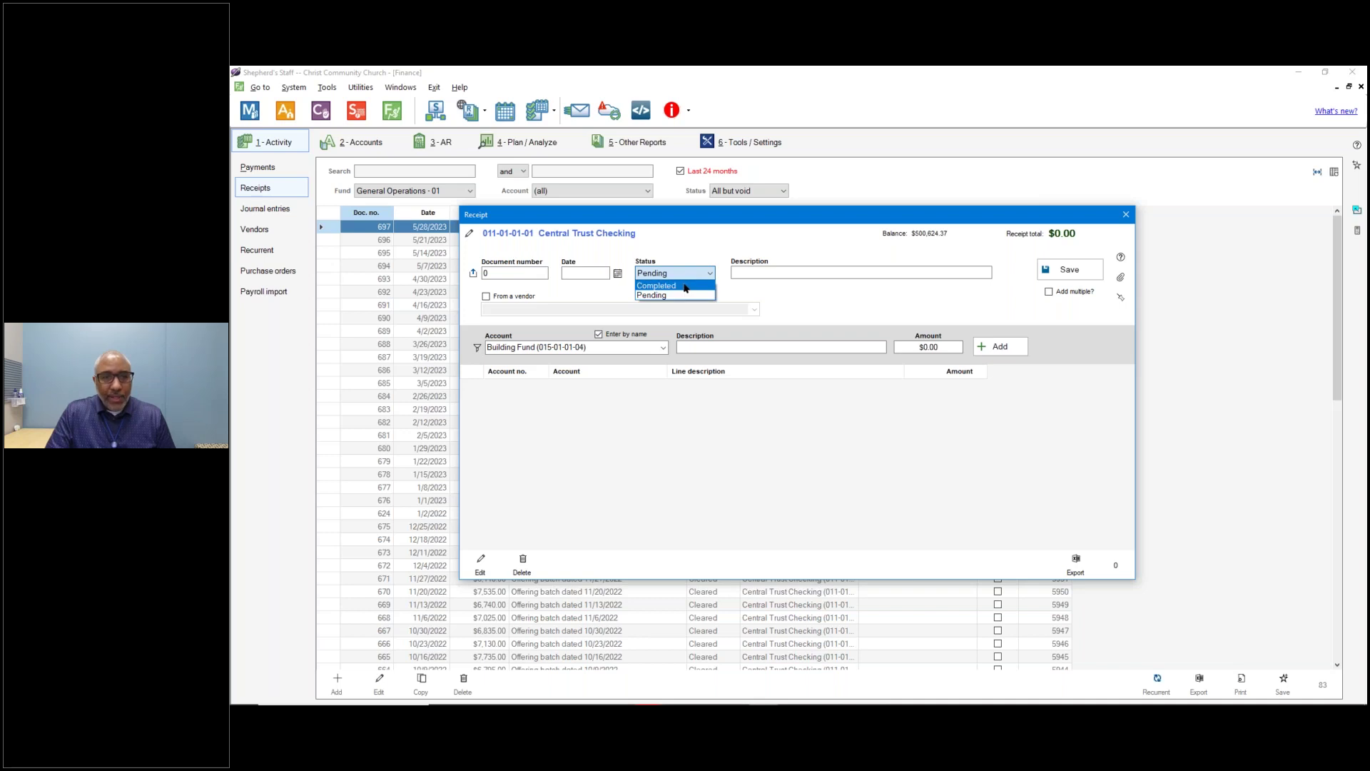
left_click(683, 285)
left_click(575, 275)
Enter the description 'Sunday Offerings' and check today's date on the Windows calendar.
left_click(759, 273)
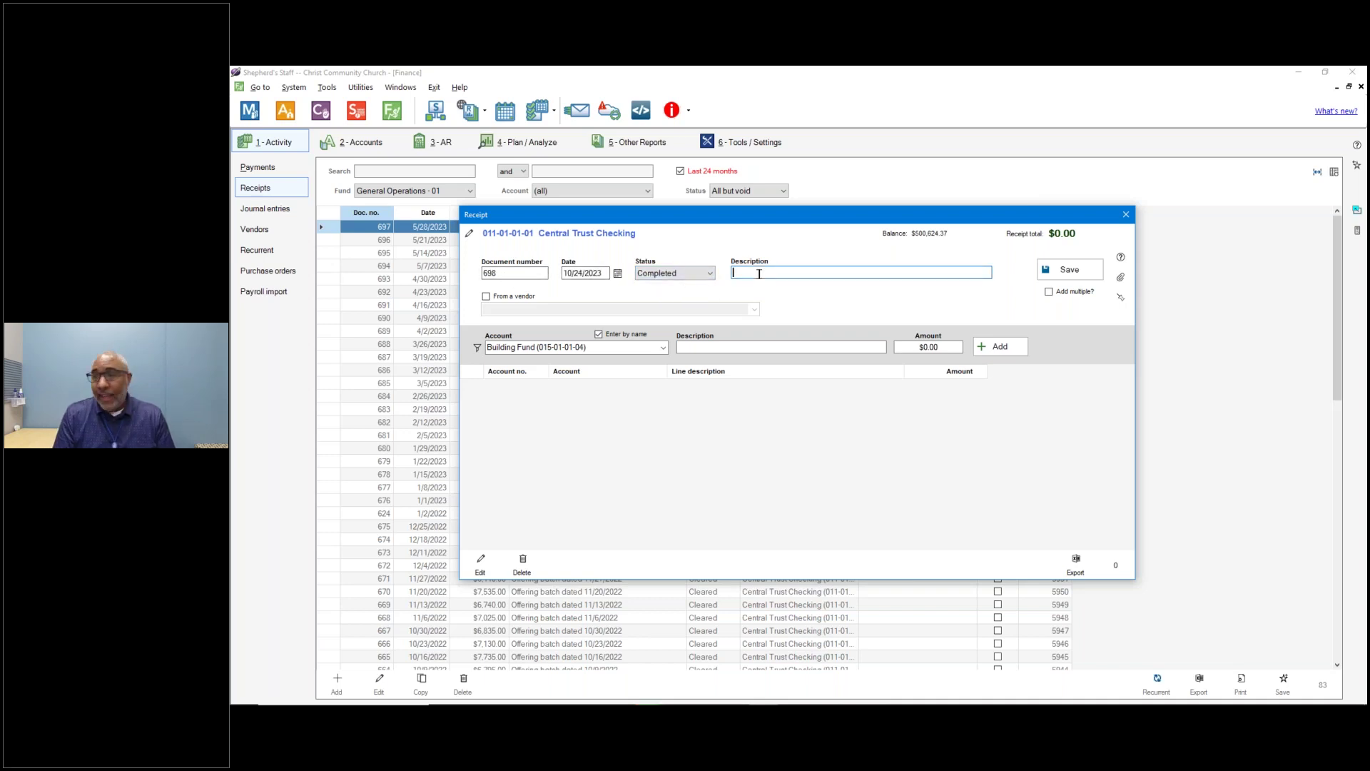
type("Sunday")
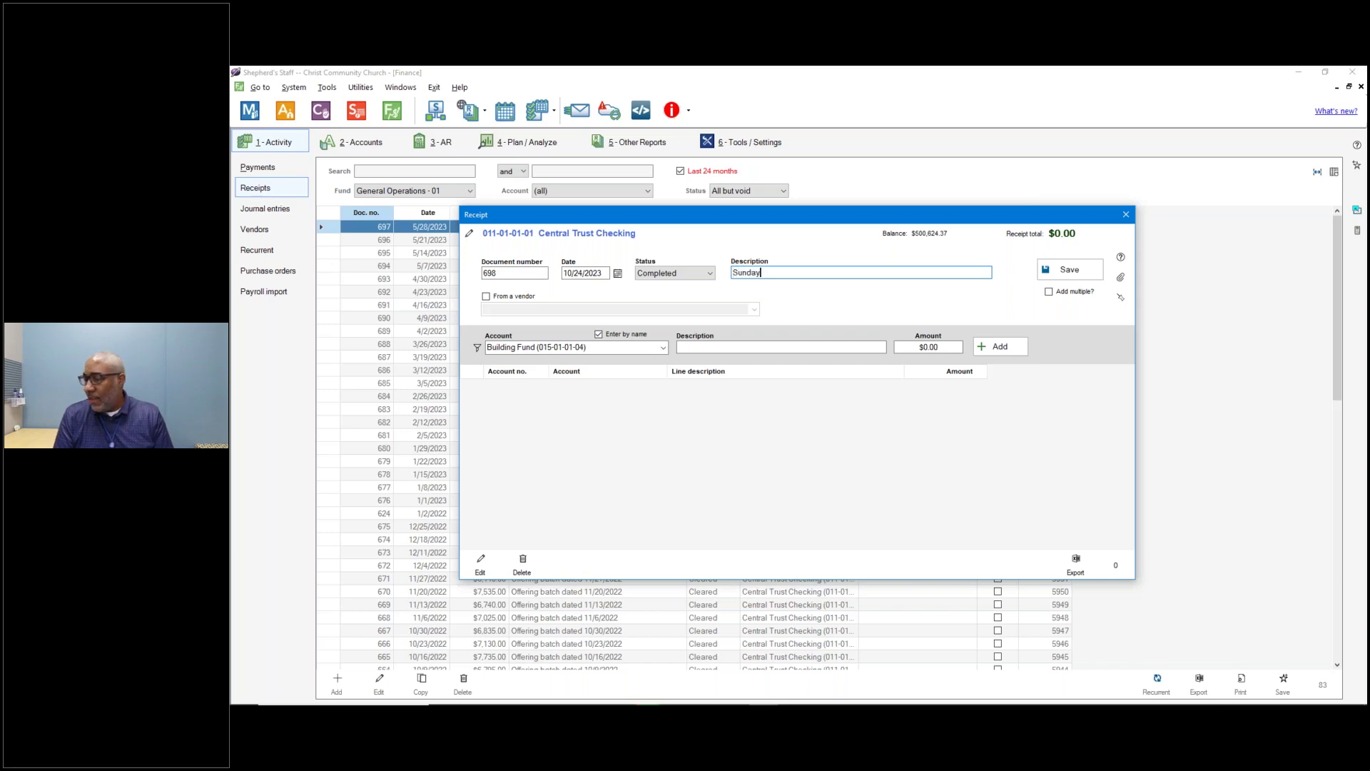
type(" Offerings")
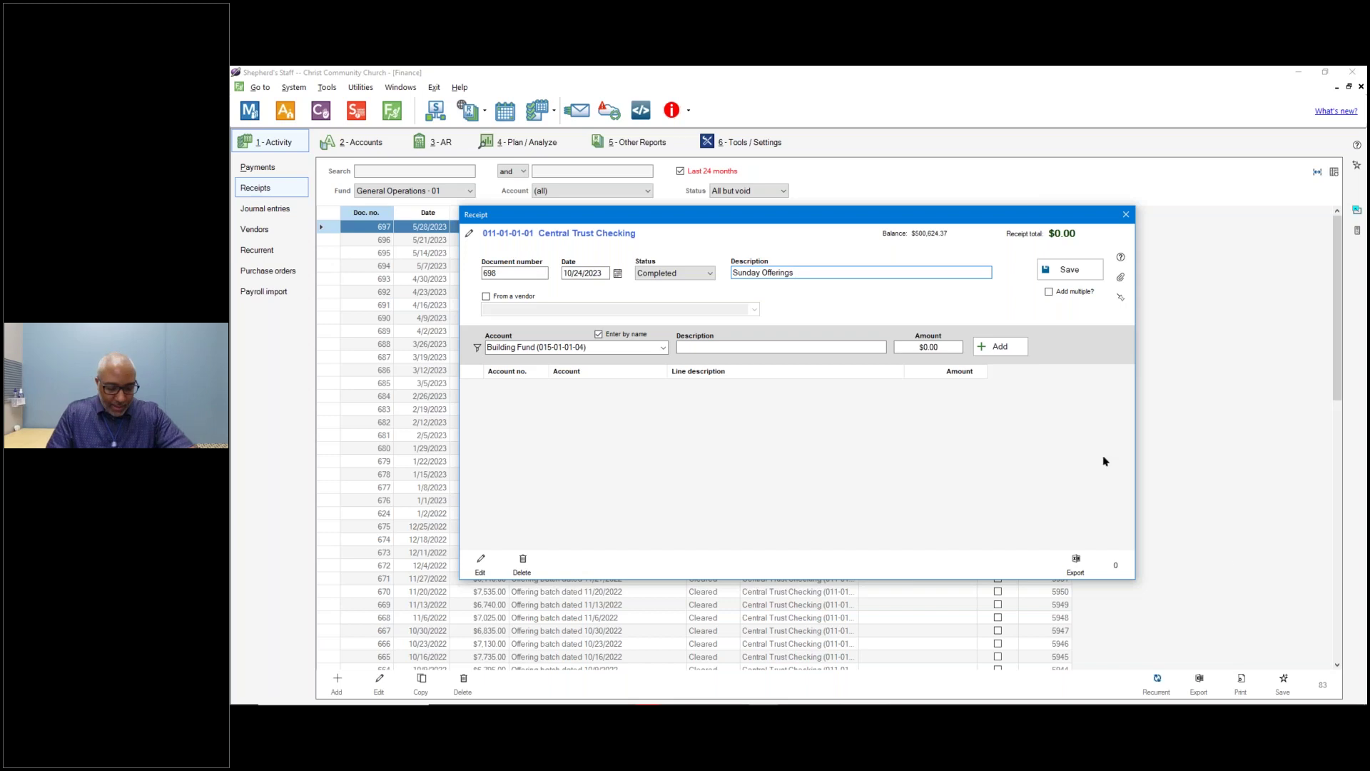
key("super")
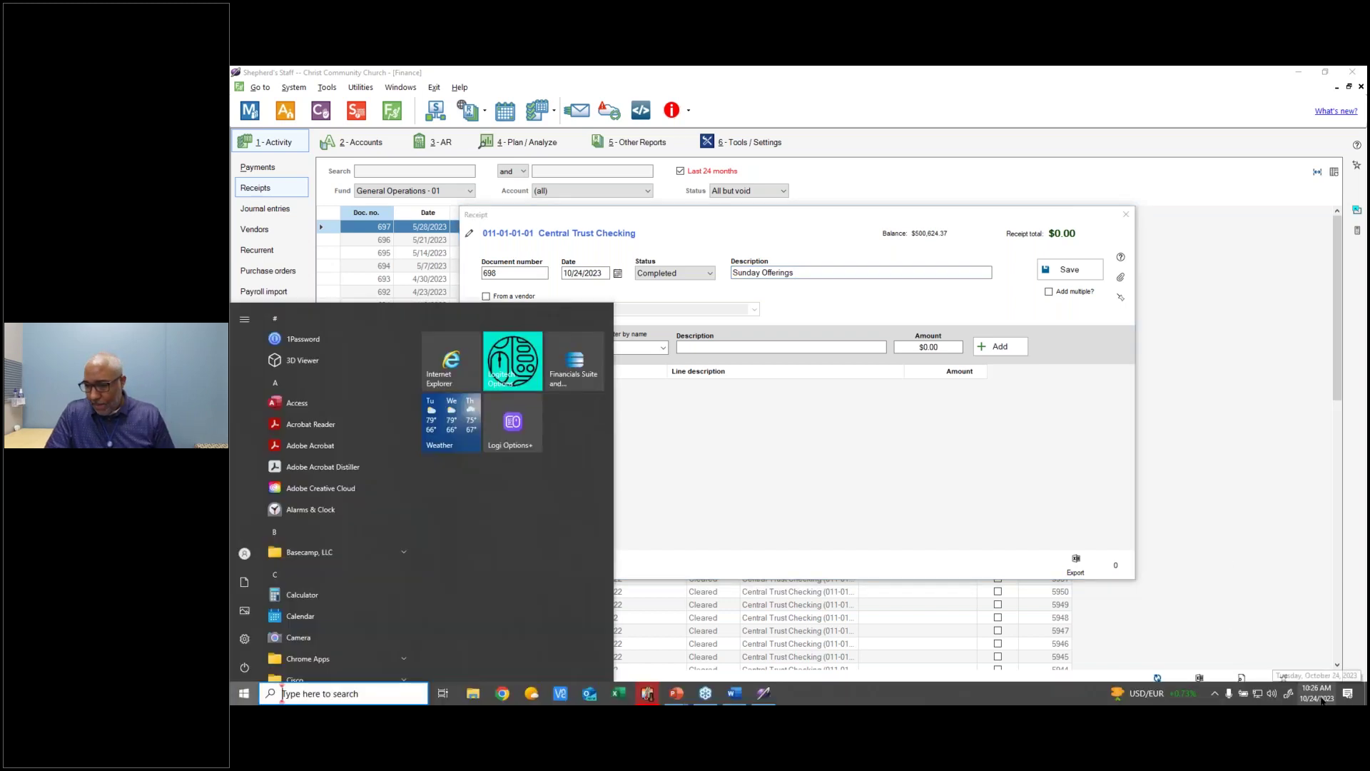
left_click(1322, 696)
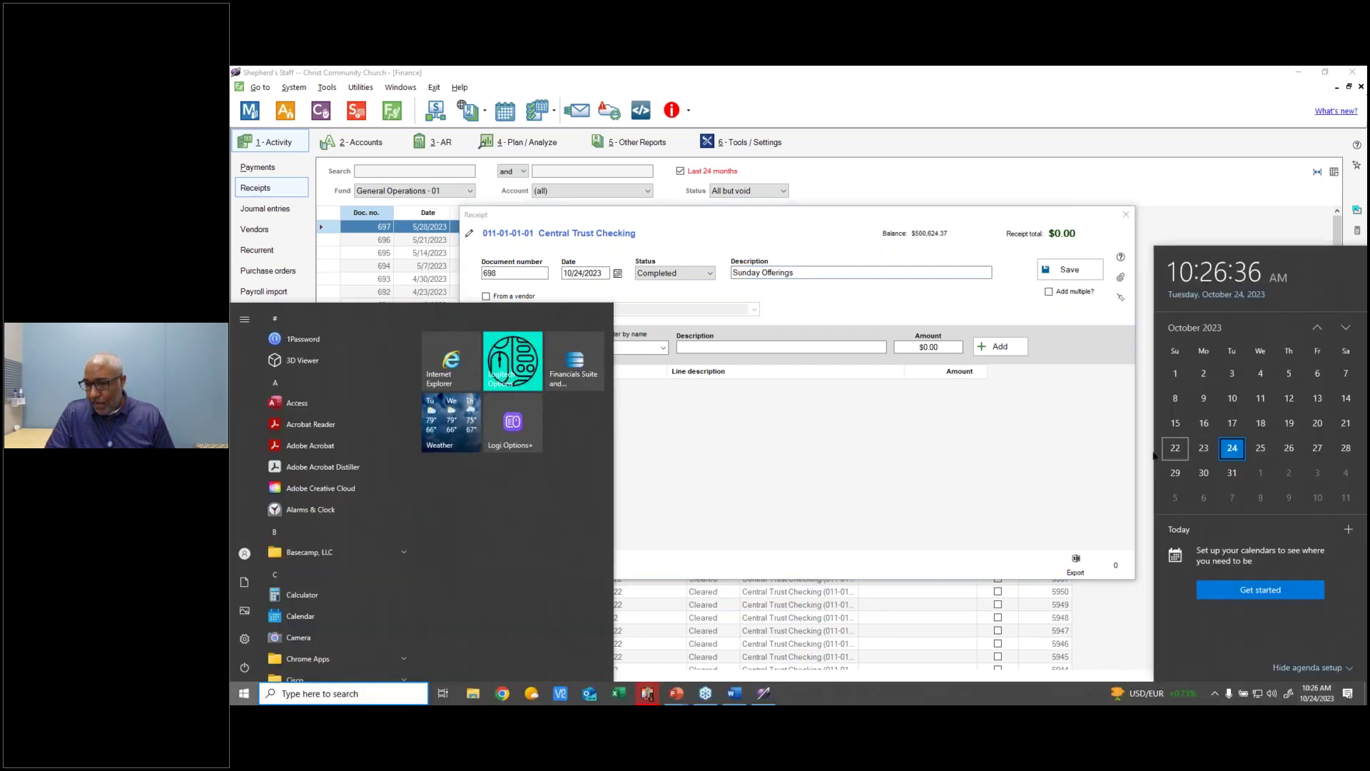
left_click(871, 398)
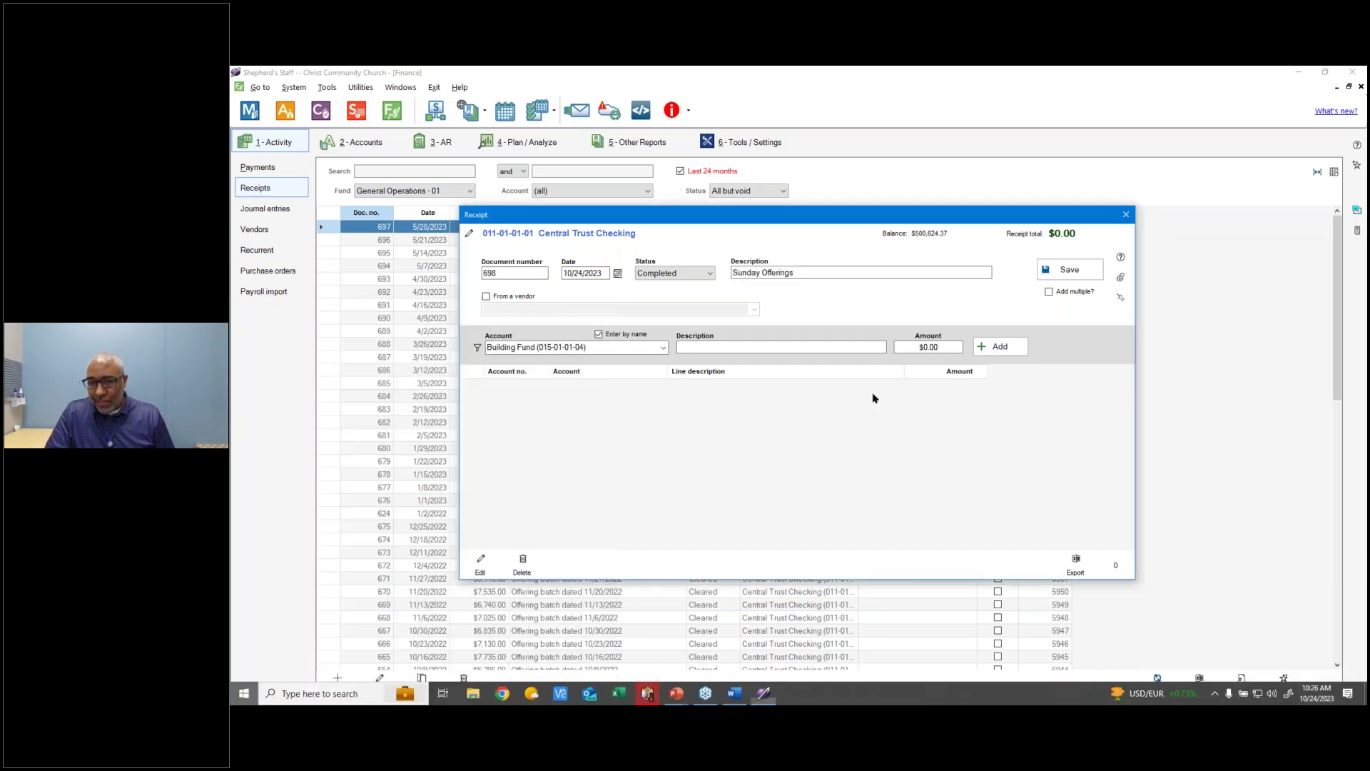
left_click(618, 273)
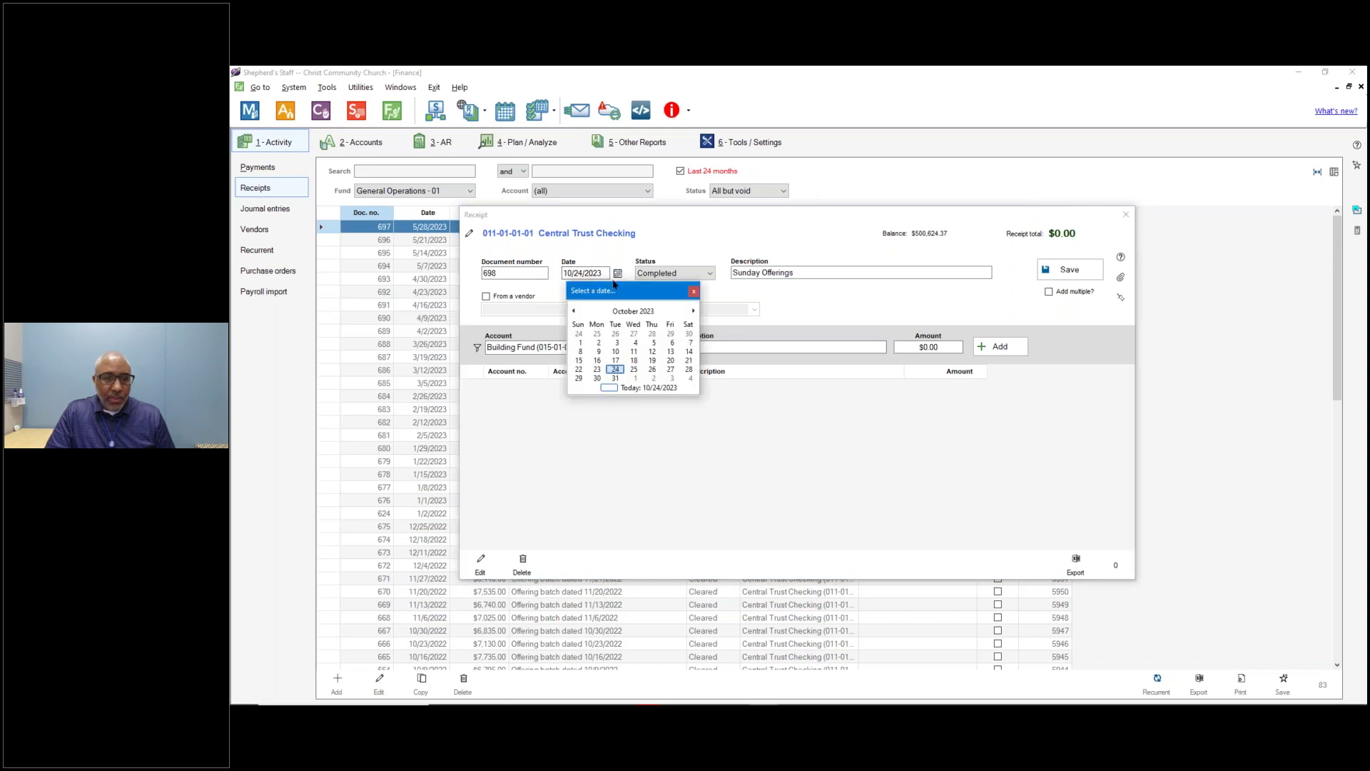
Pick October 23 in the date picker so the receipt is dated 10/23/2023.
left_click(598, 372)
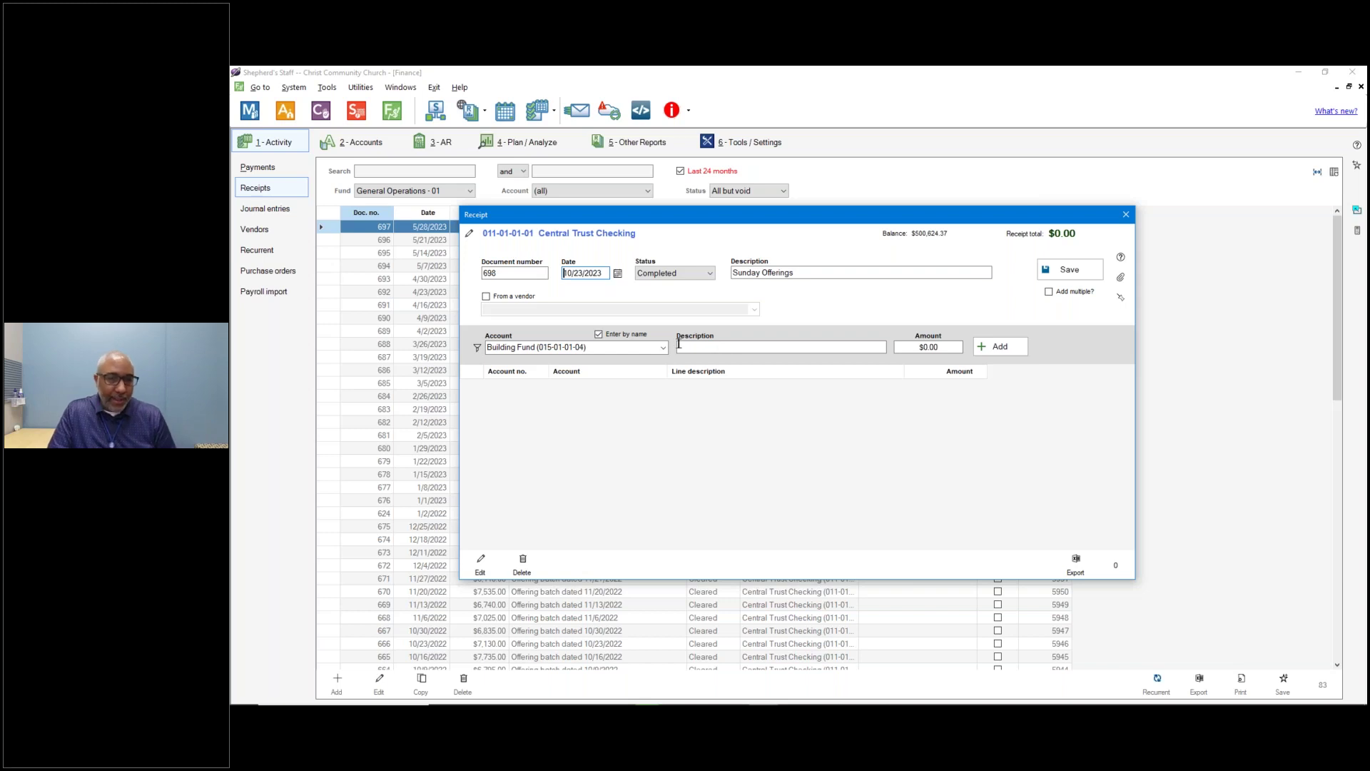
left_click(477, 348)
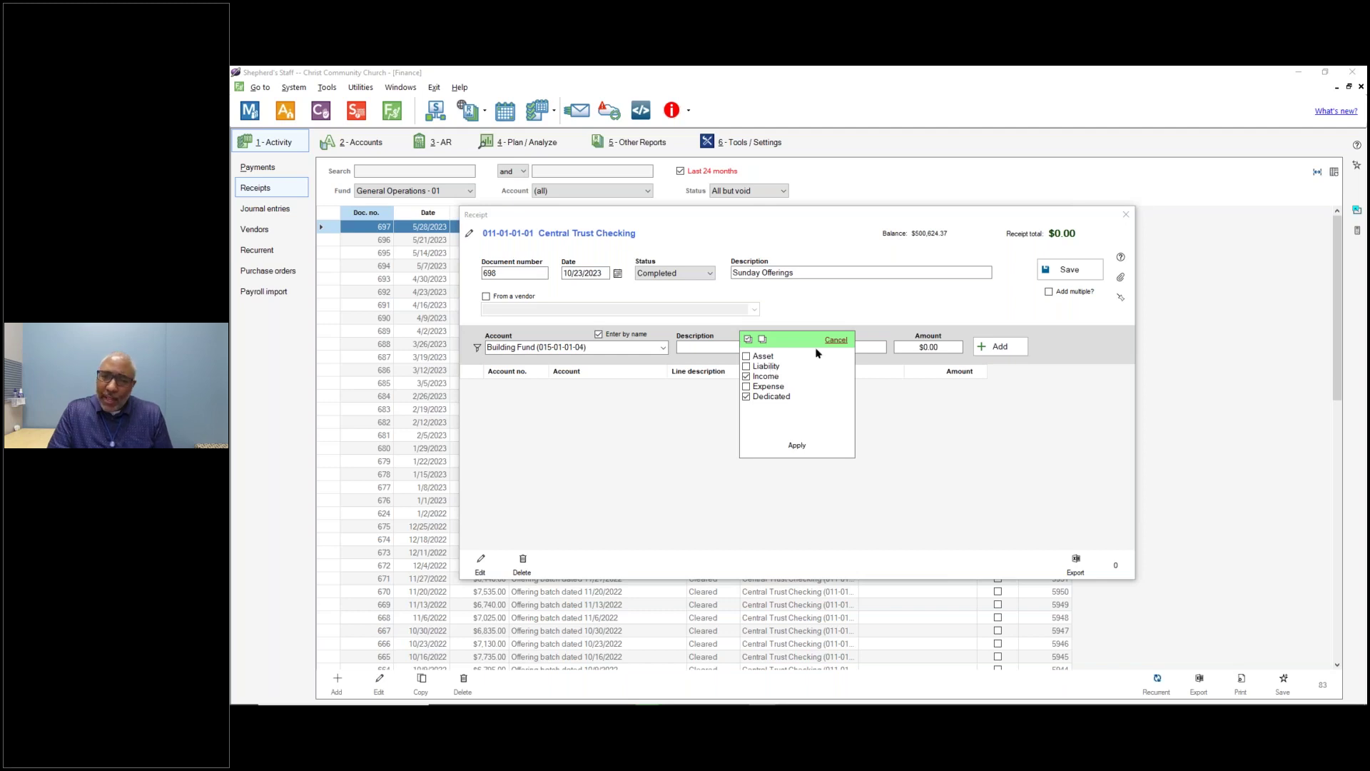
left_click(835, 341)
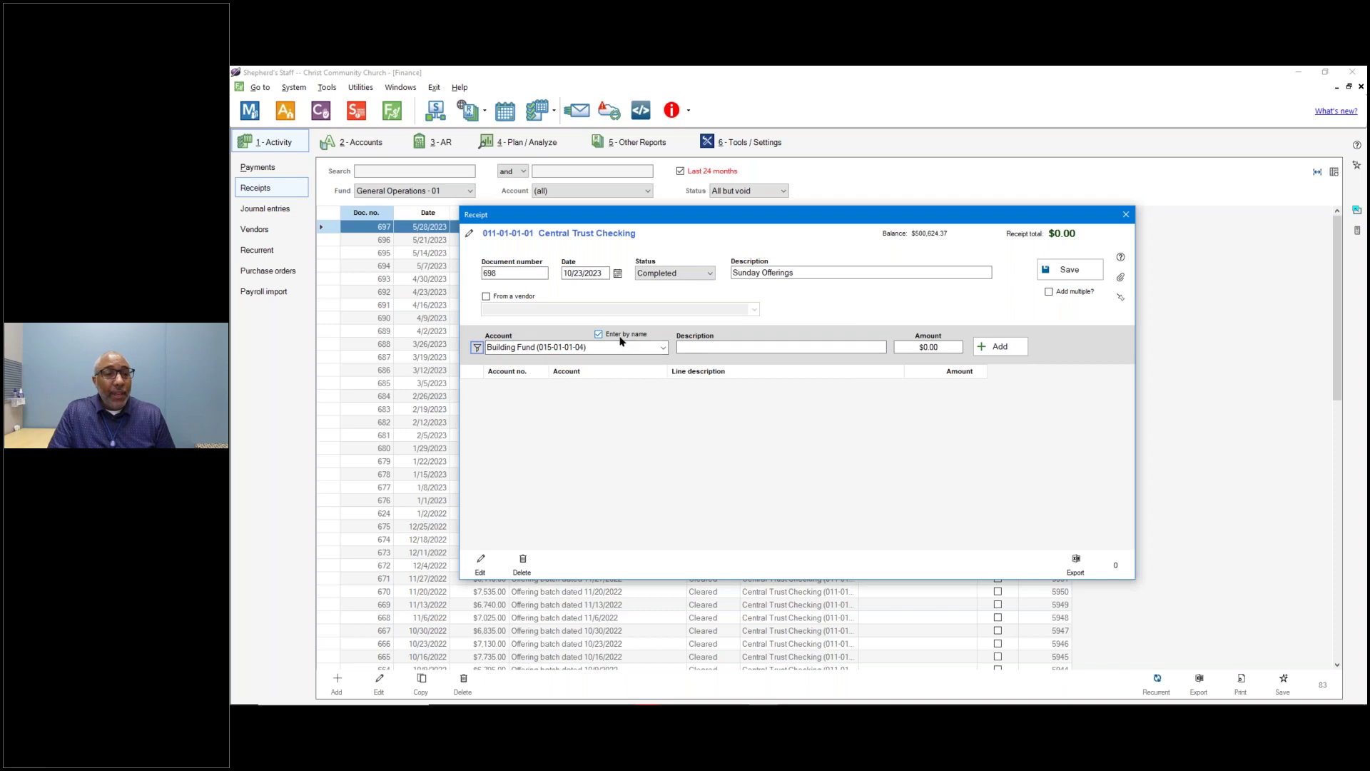
left_click(663, 348)
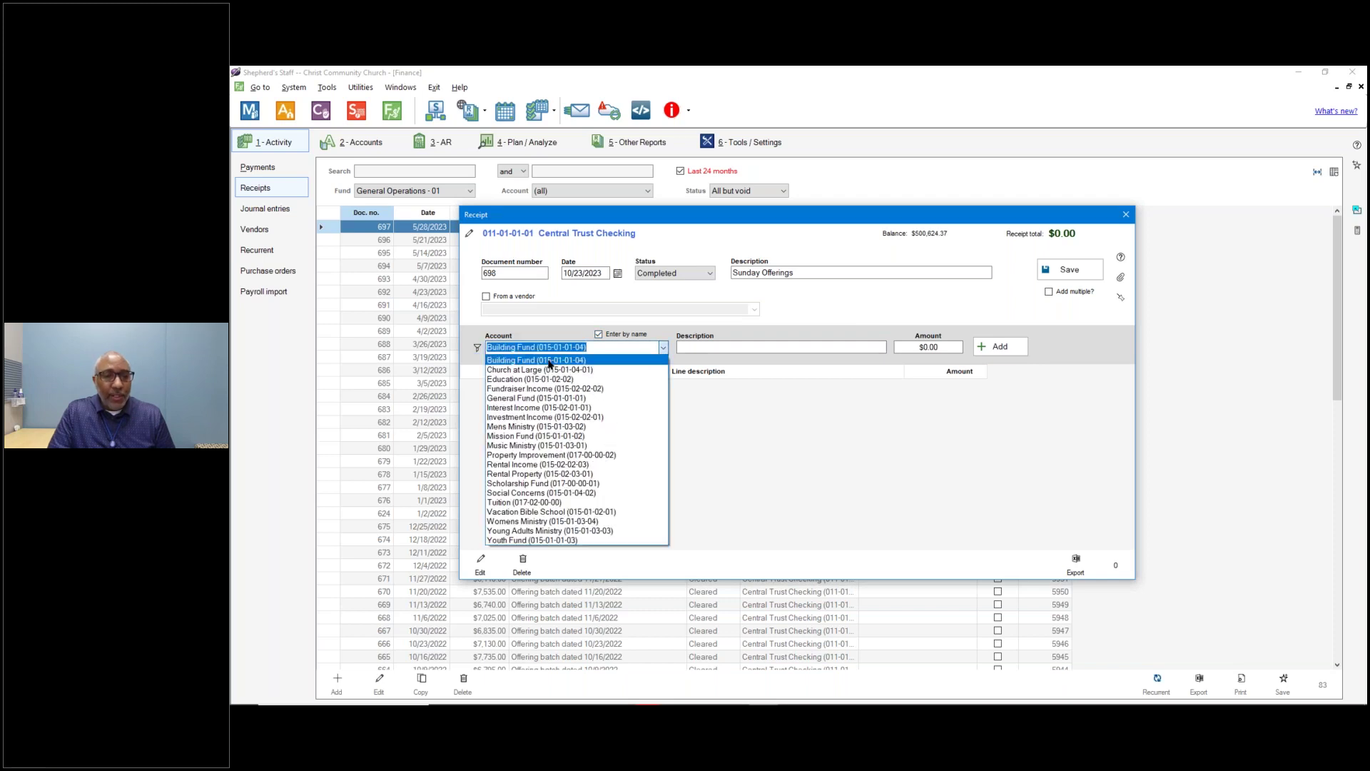
left_click(626, 334)
left_click(626, 335)
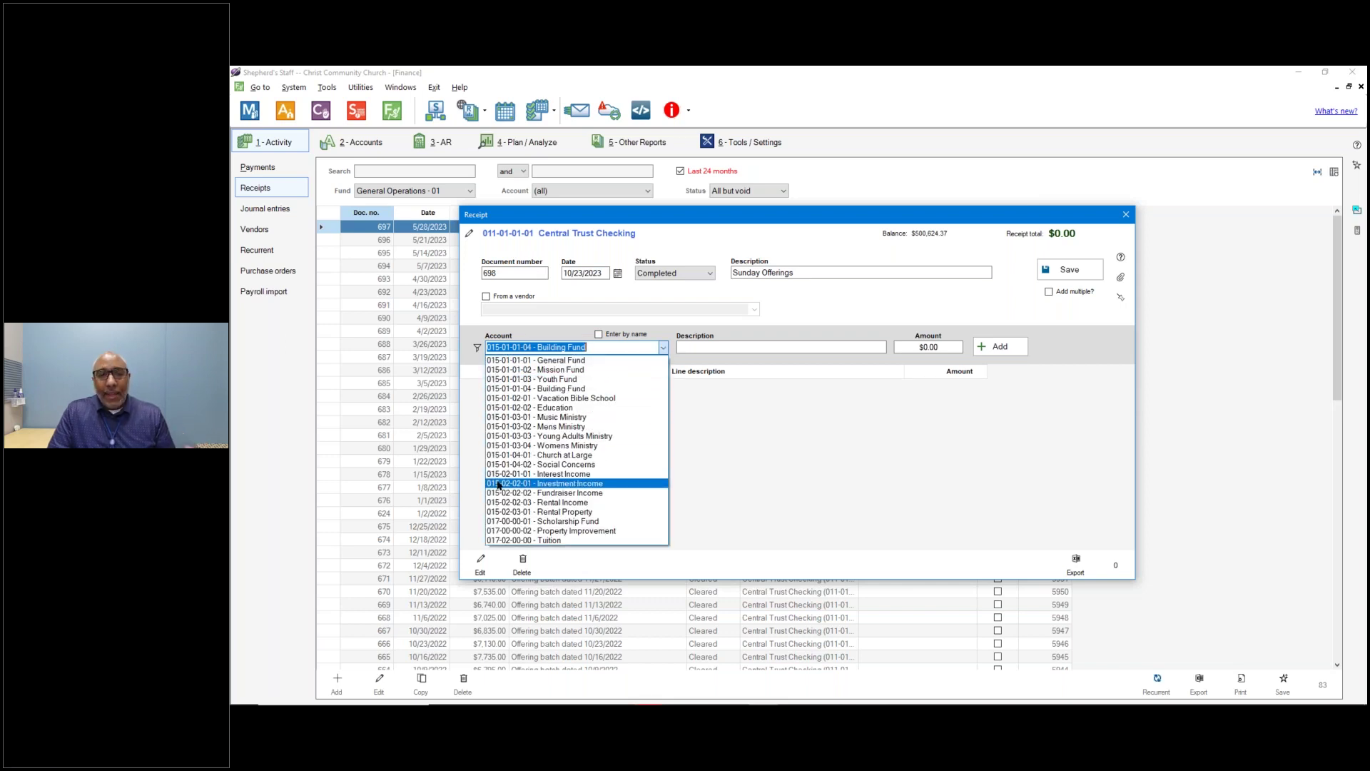
left_click(611, 339)
left_click(611, 340)
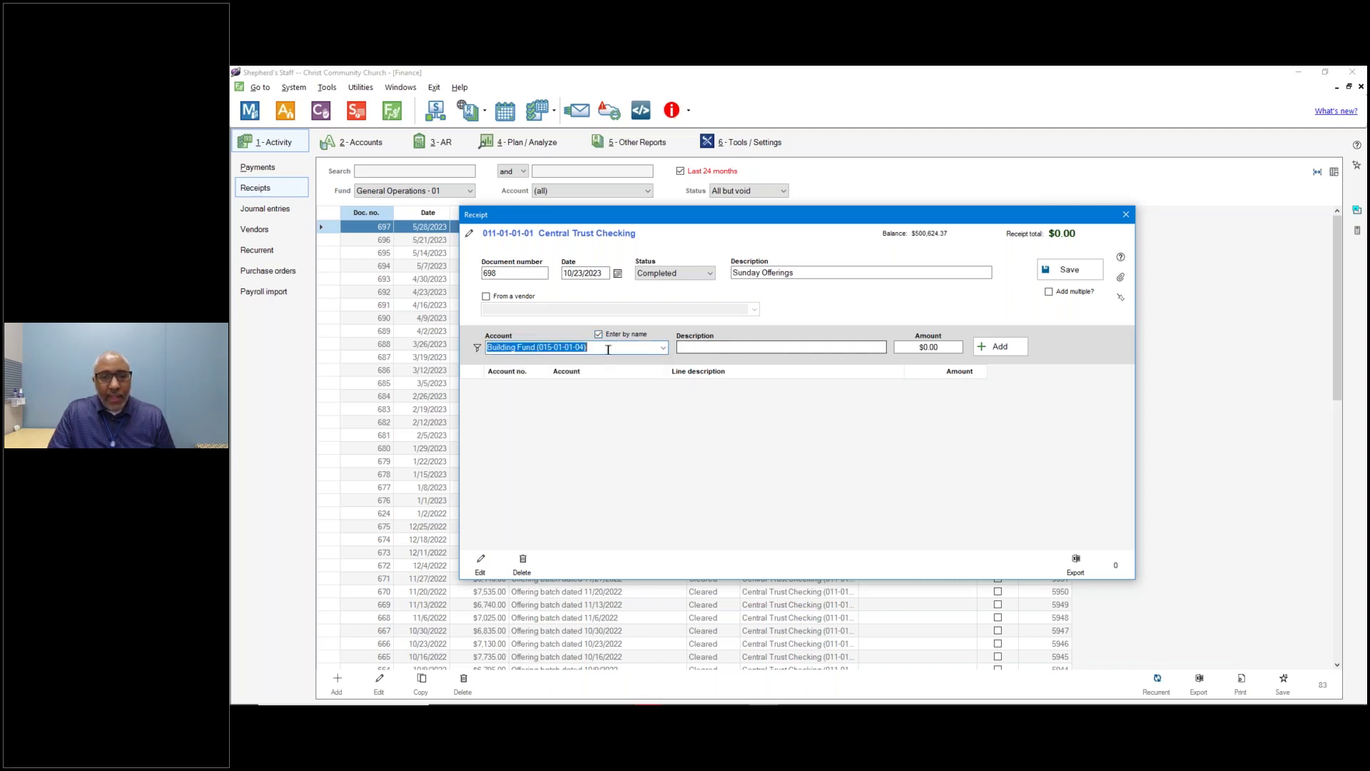
left_click(610, 348)
key("shift+Left")
key("shift+Left")
key("shift+Left")
left_click_drag(610, 347, 464, 350)
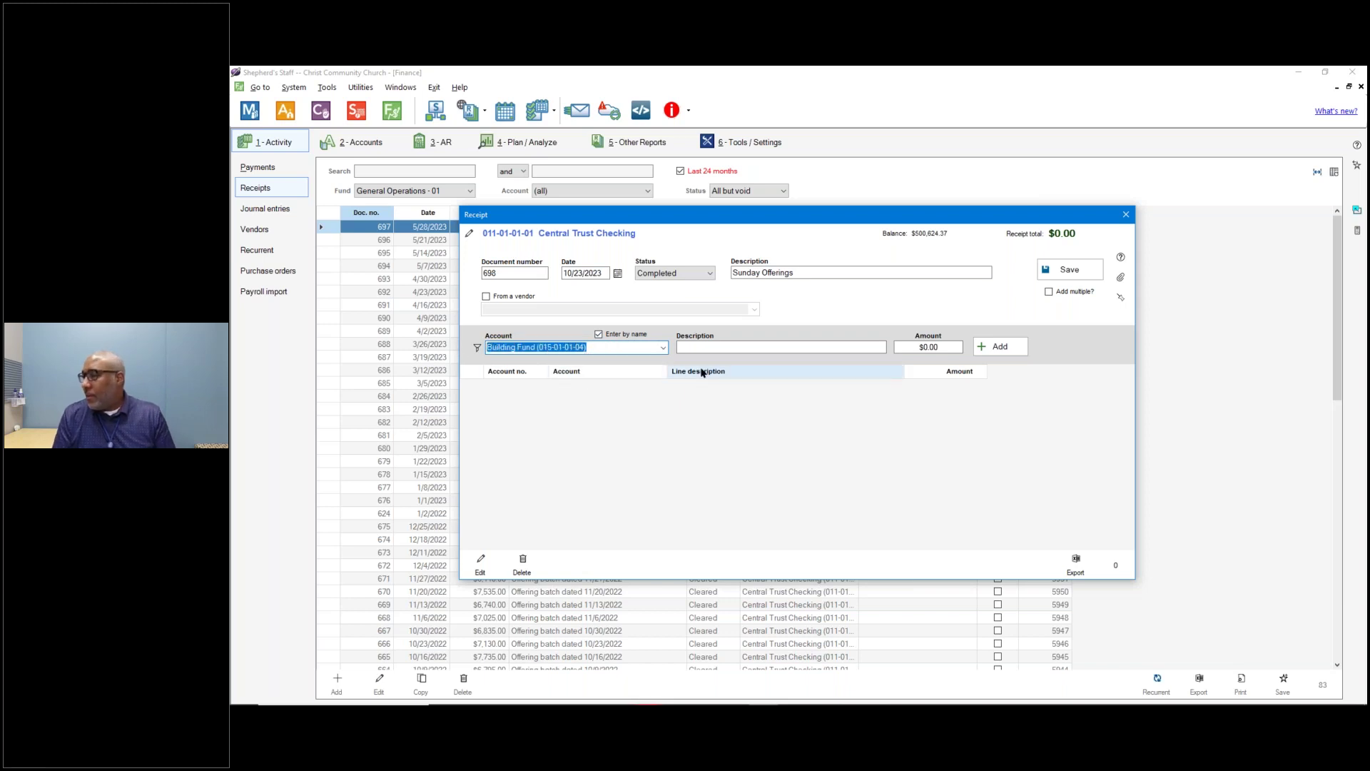
Add receipt lines for General Fund $7,000 and Mission Fund $2,000.
type("Genera")
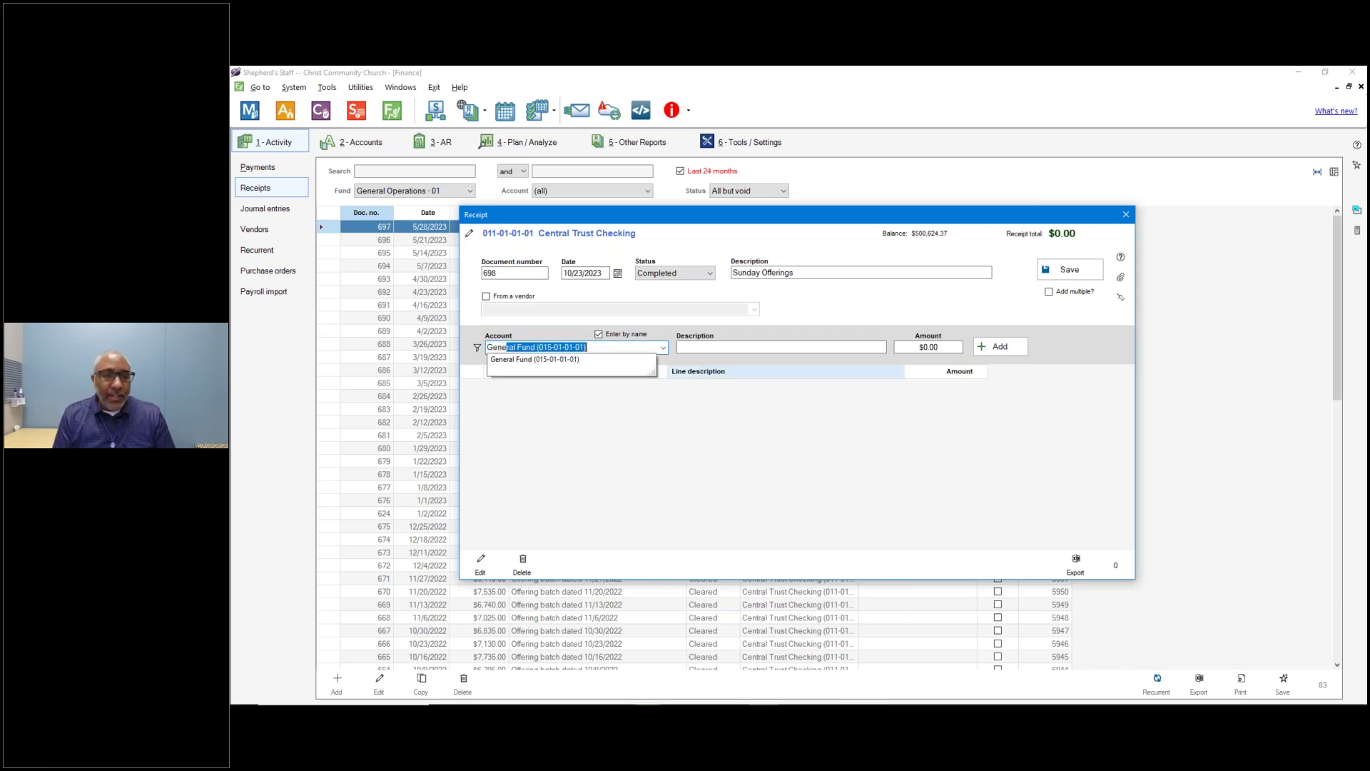
key("Tab")
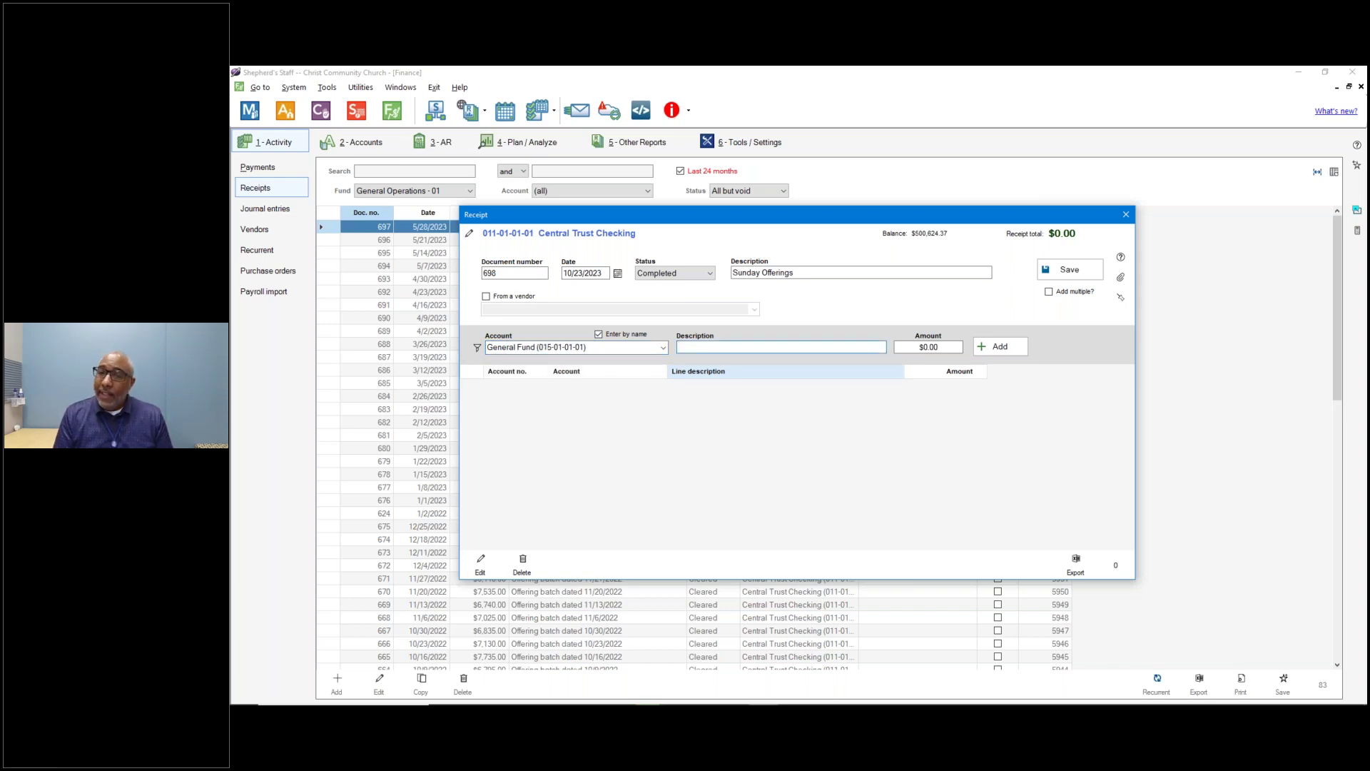
key("Tab")
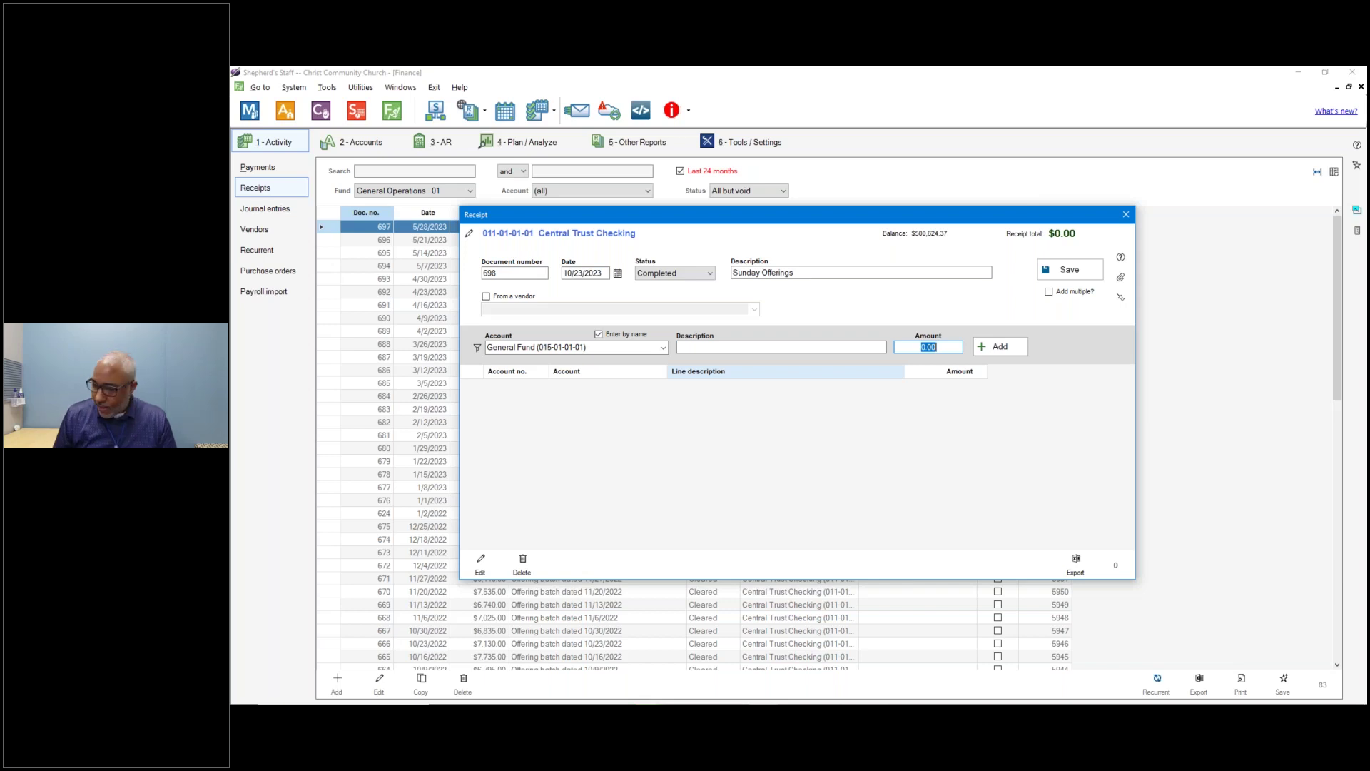
type("7000")
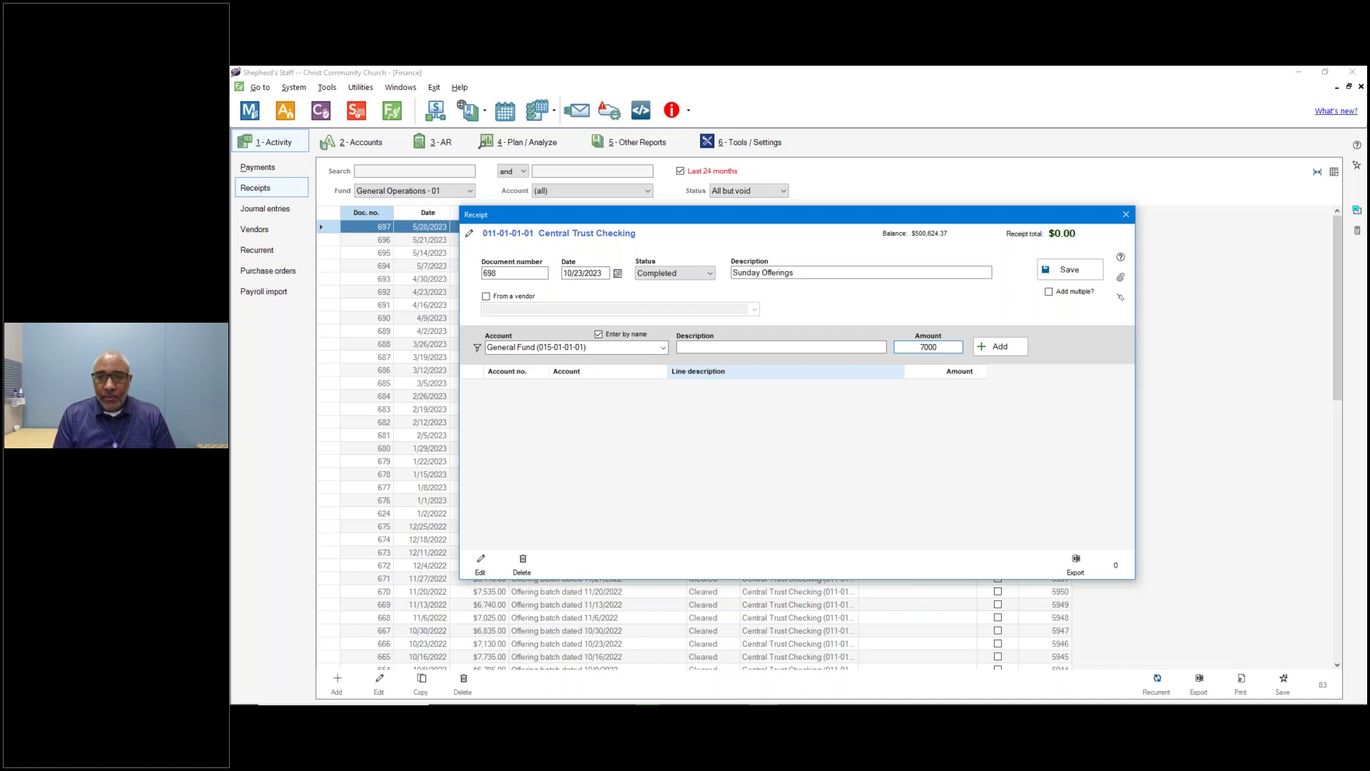
key("Return")
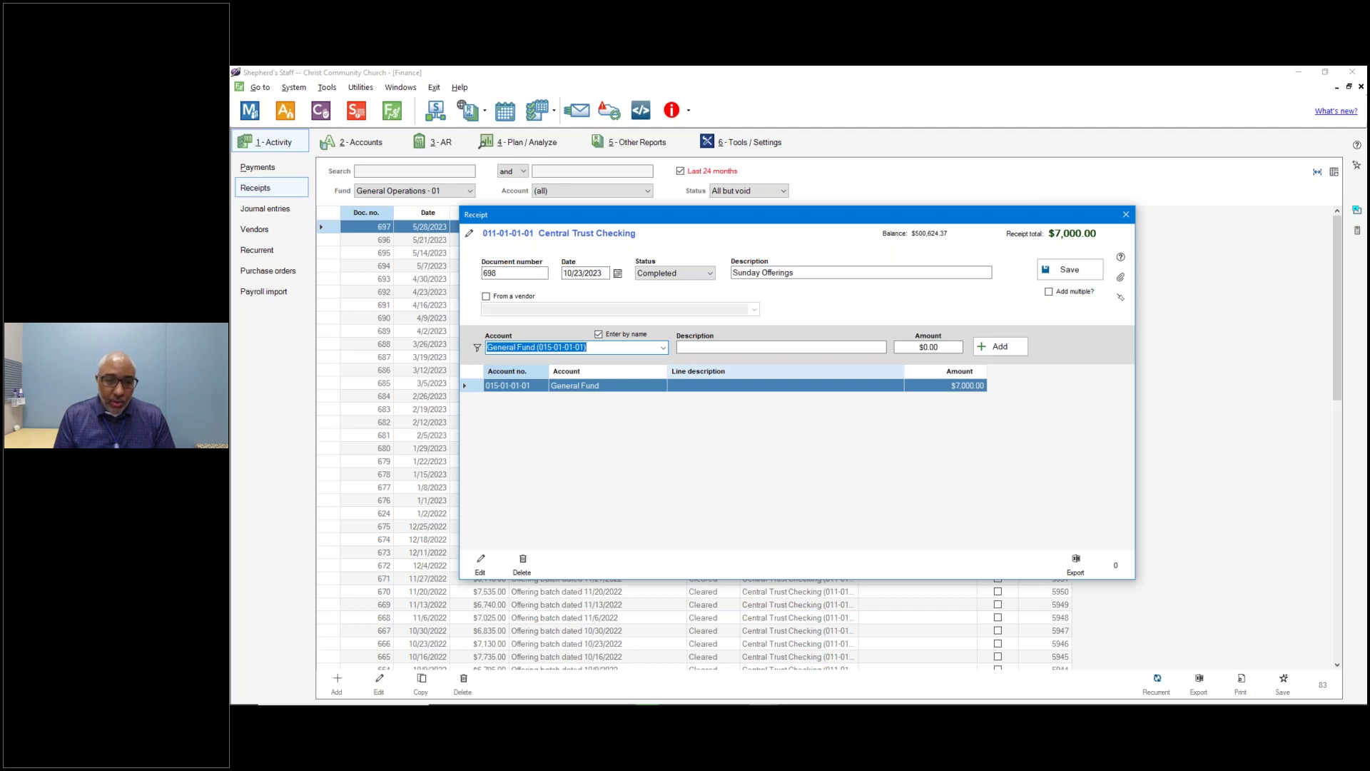
type("missio")
key("Tab")
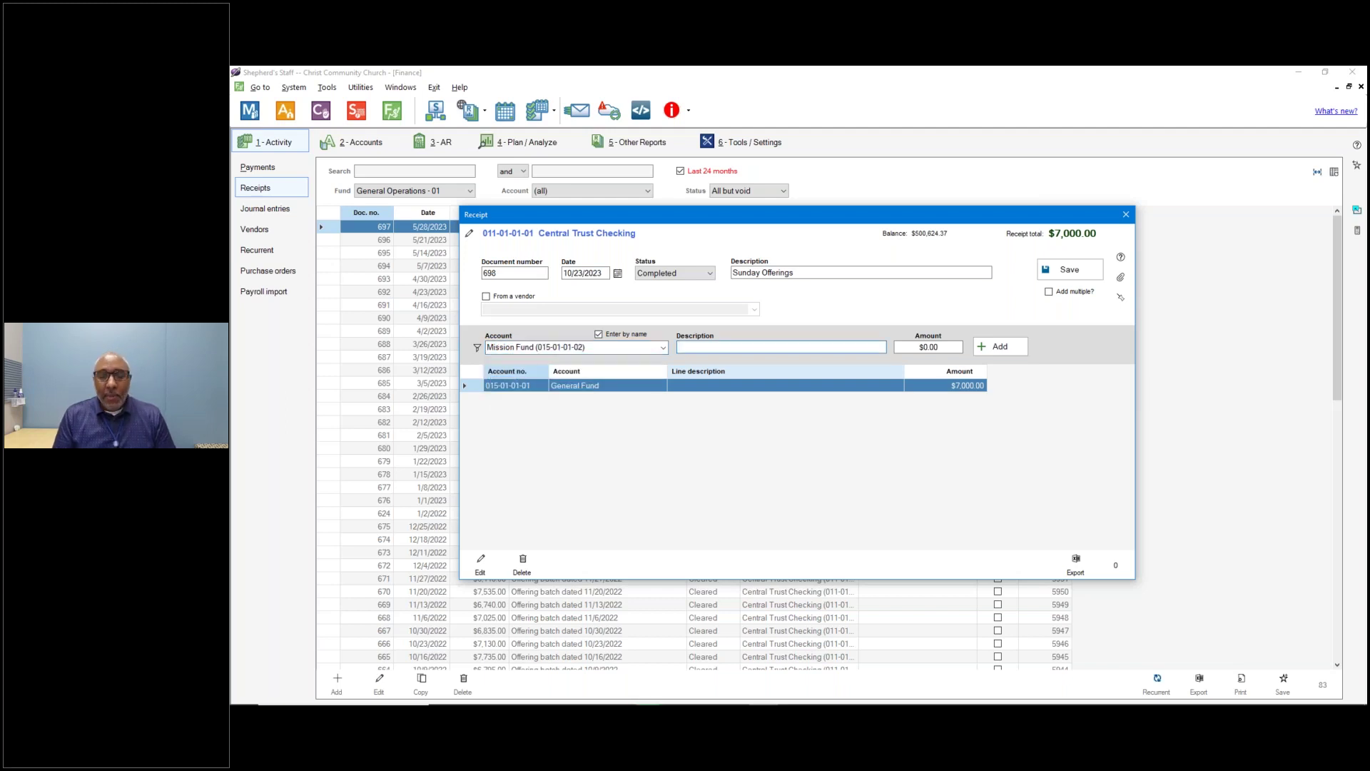
key("Tab")
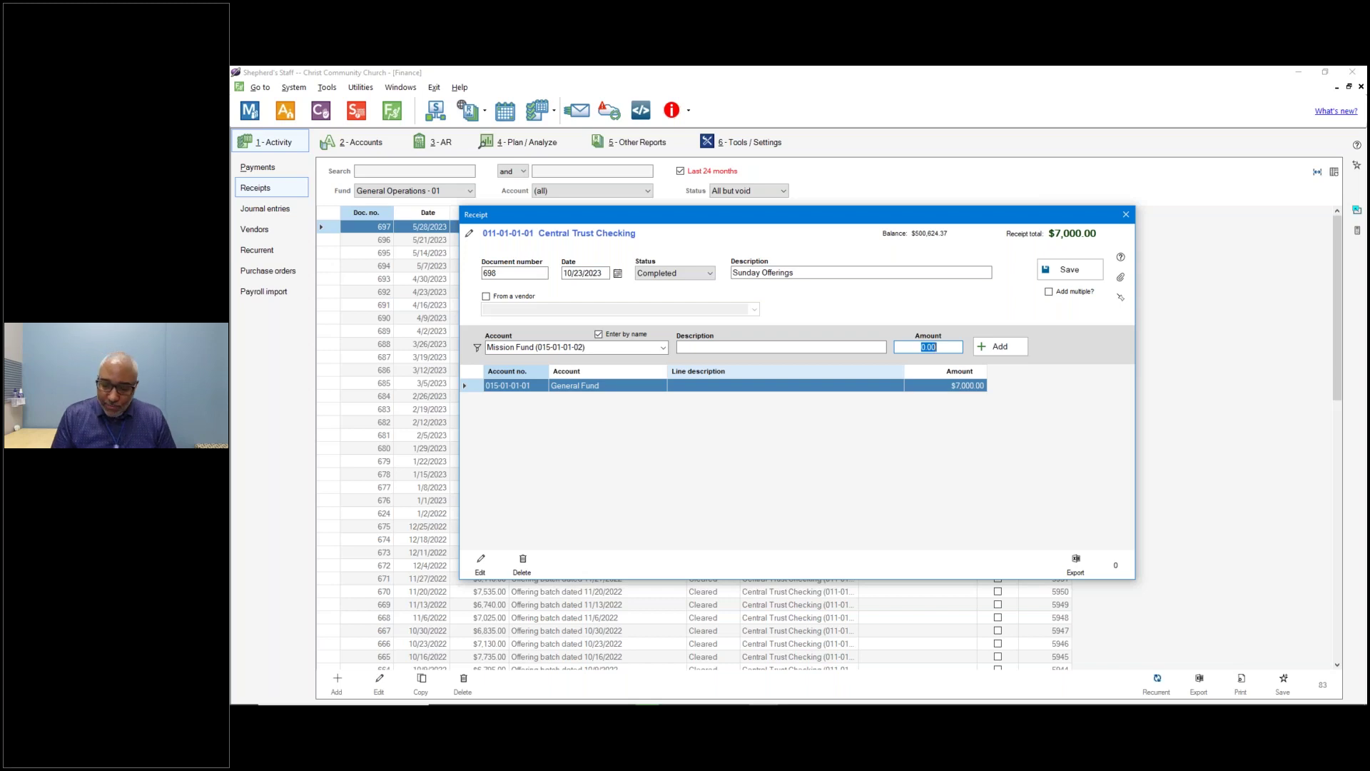
type("2000")
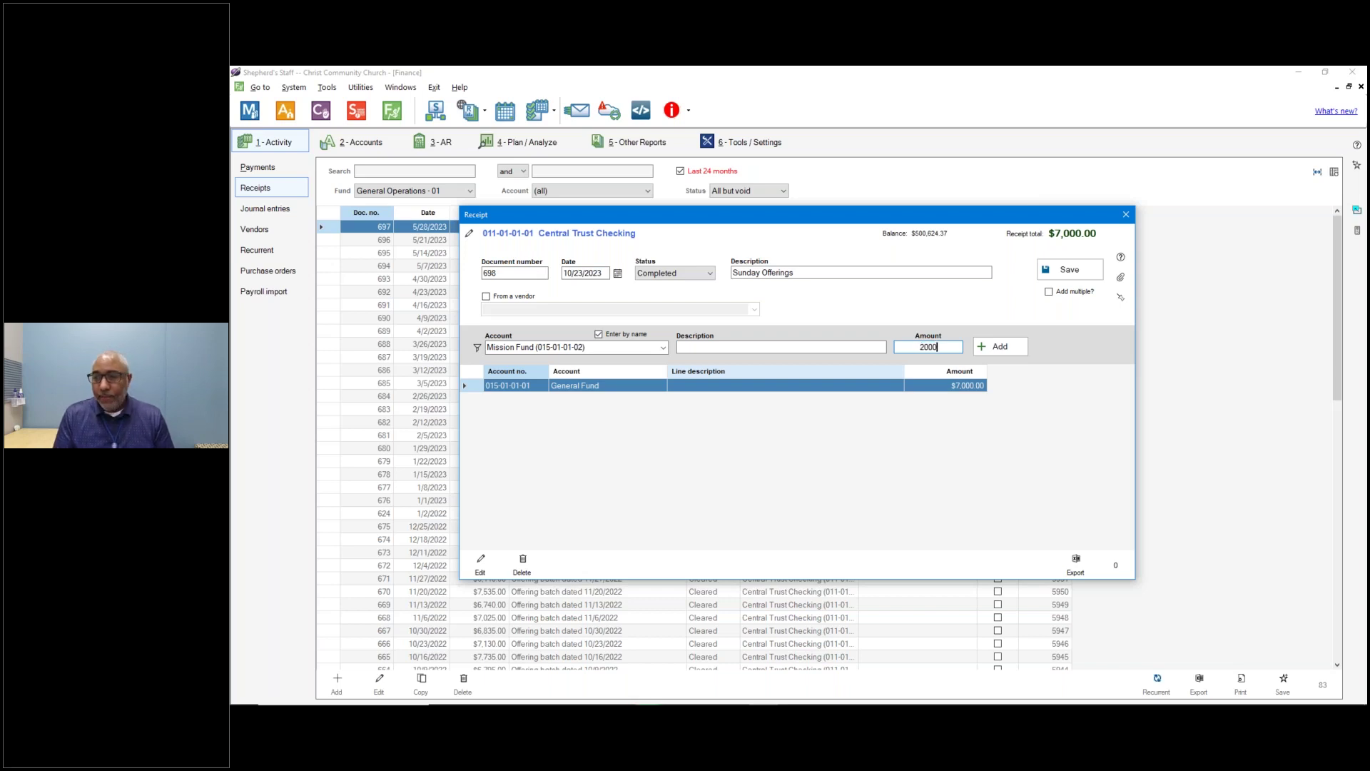
key("Return")
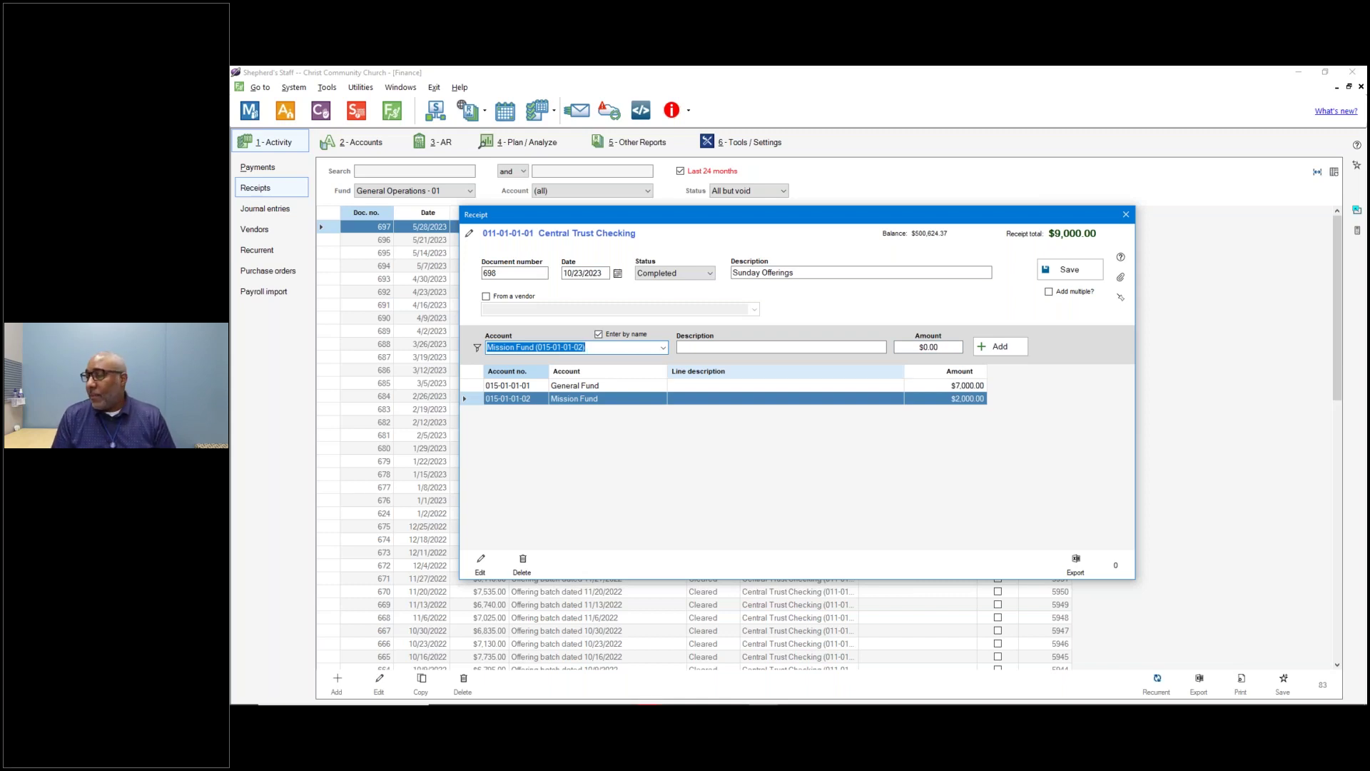
Add receipt lines for Youth Fund $700 and Building Fund $301.
type("young Adults Ministry")
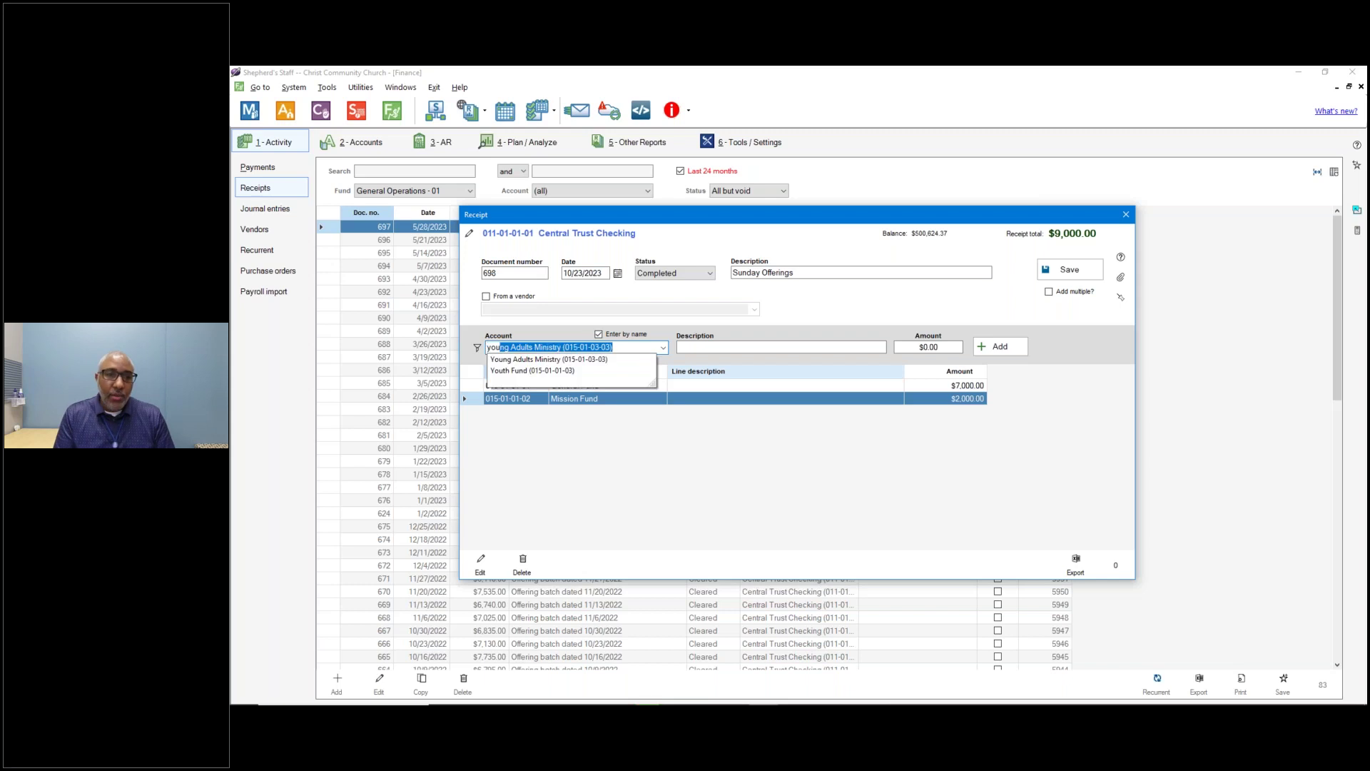
key("Down")
key("Down")
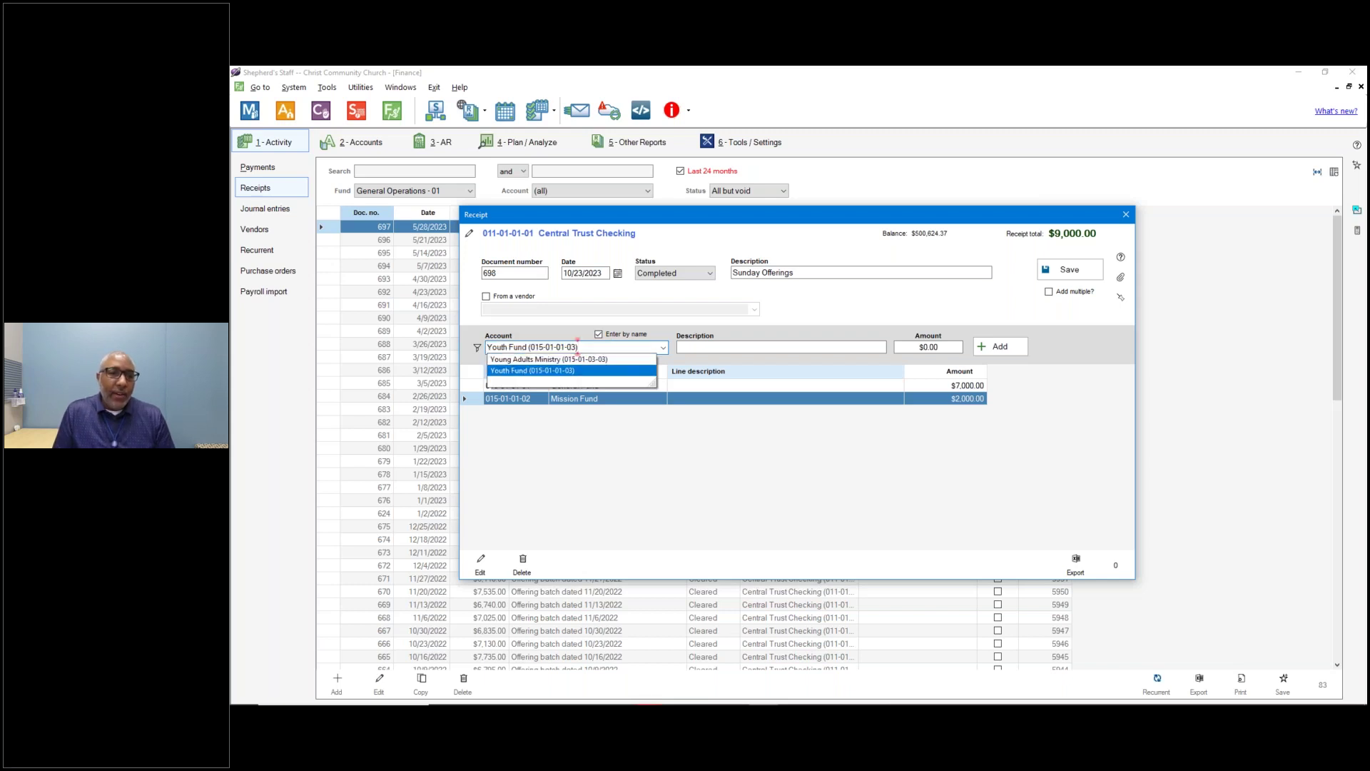
key("Return")
key("Tab")
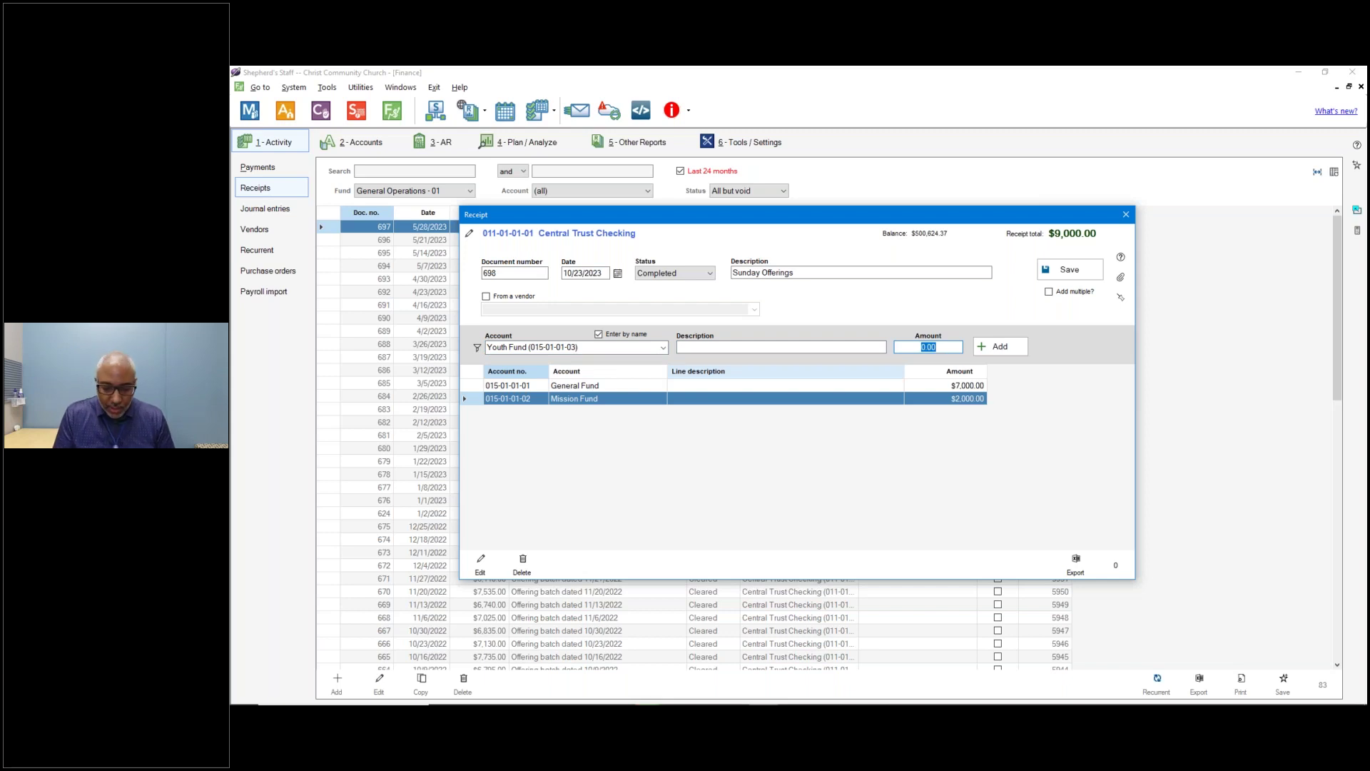
type("7000")
key("BackSpace")
key("Return")
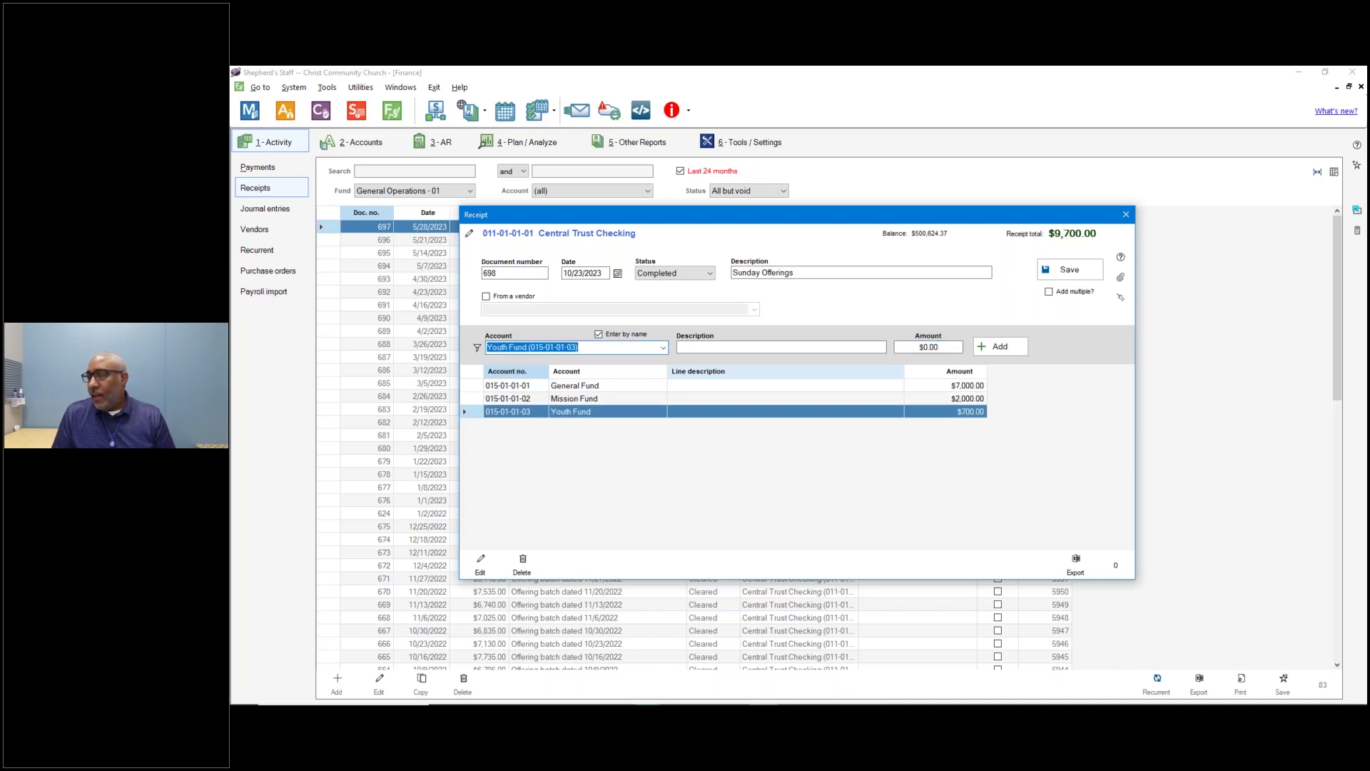
type("buil")
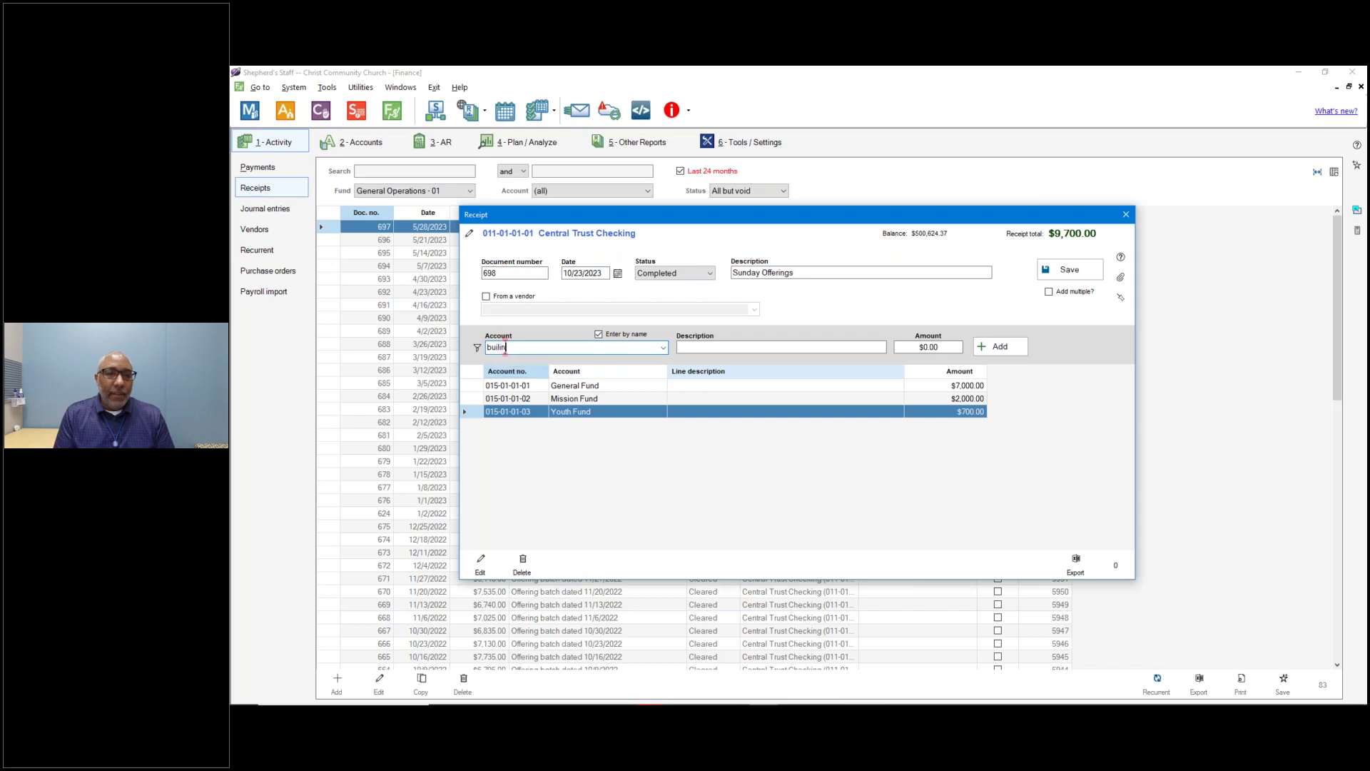
key("Return")
key("Tab")
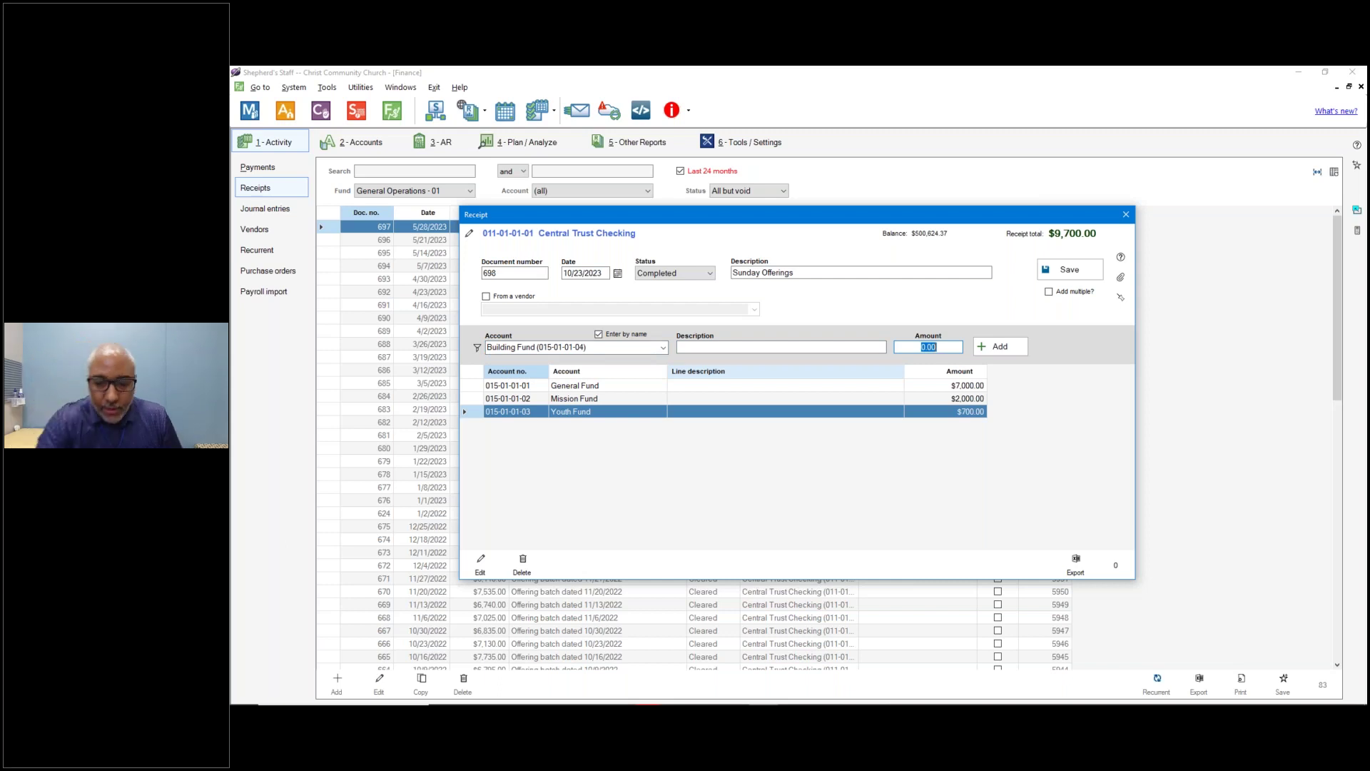
type("301")
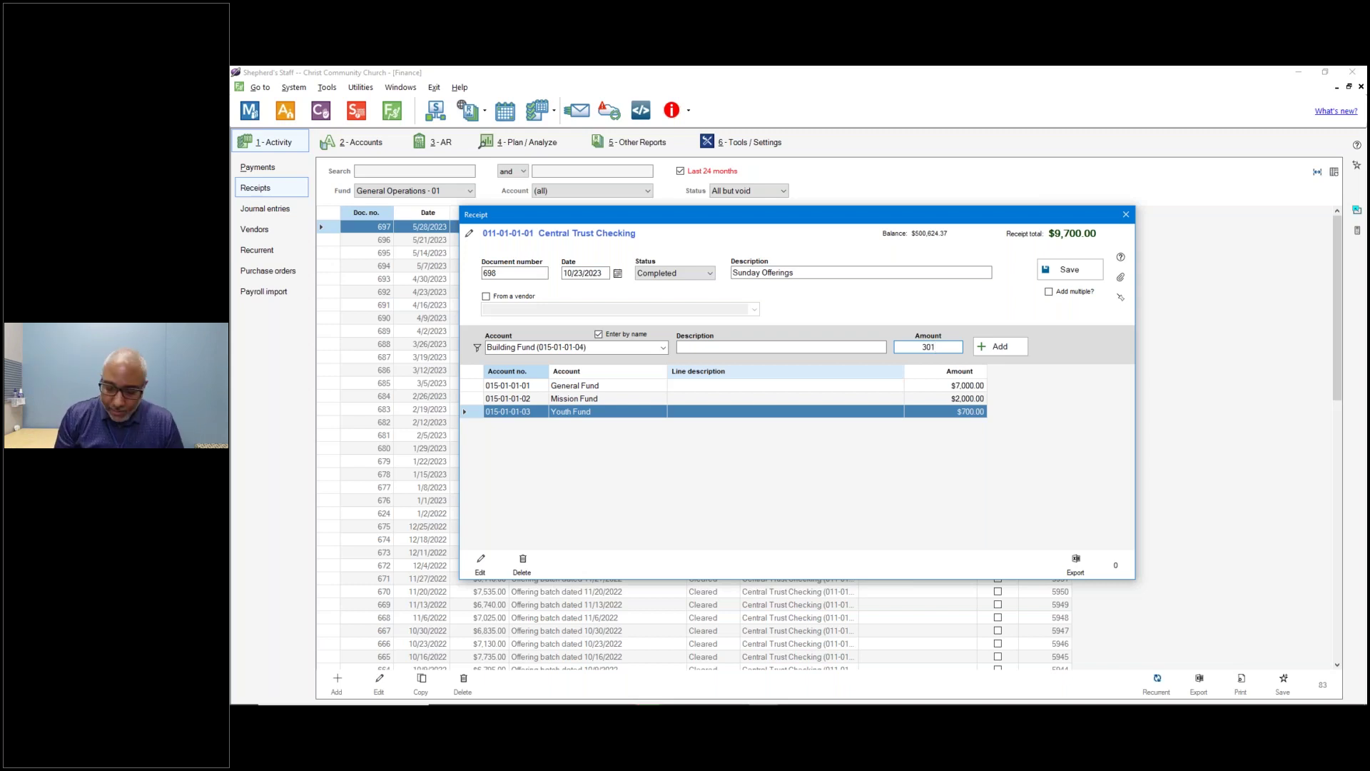
key("Return")
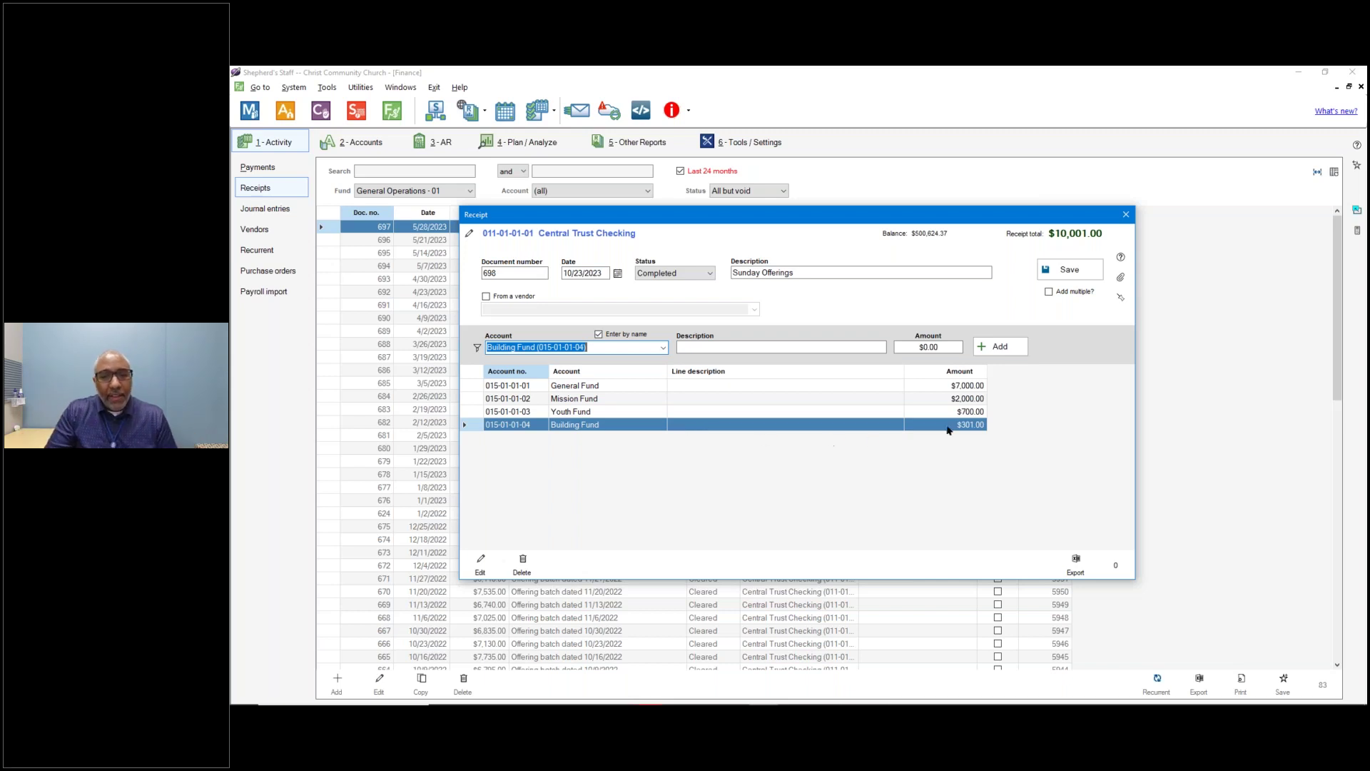
Change the Building Fund line to 300 and save the $10,000.00 receipt.
double_click(688, 428)
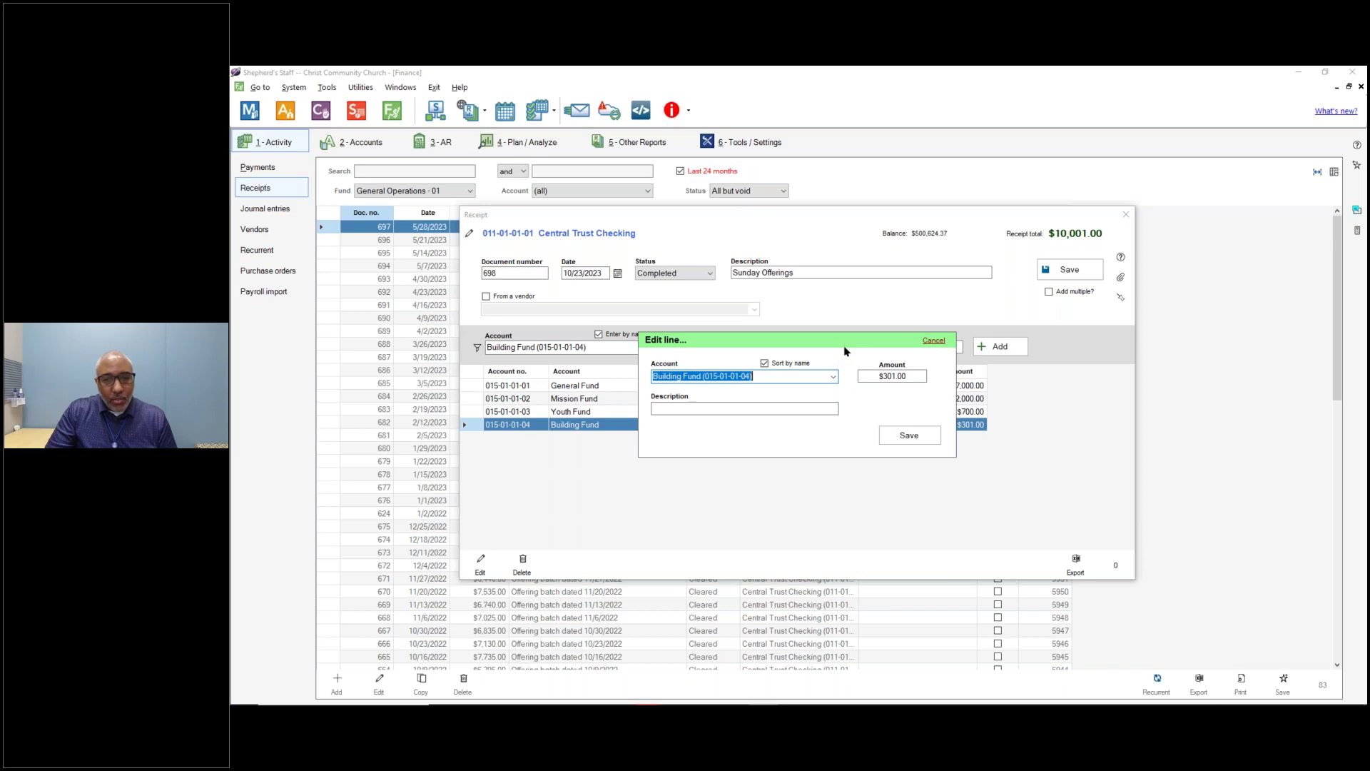
left_click(896, 374)
type("300")
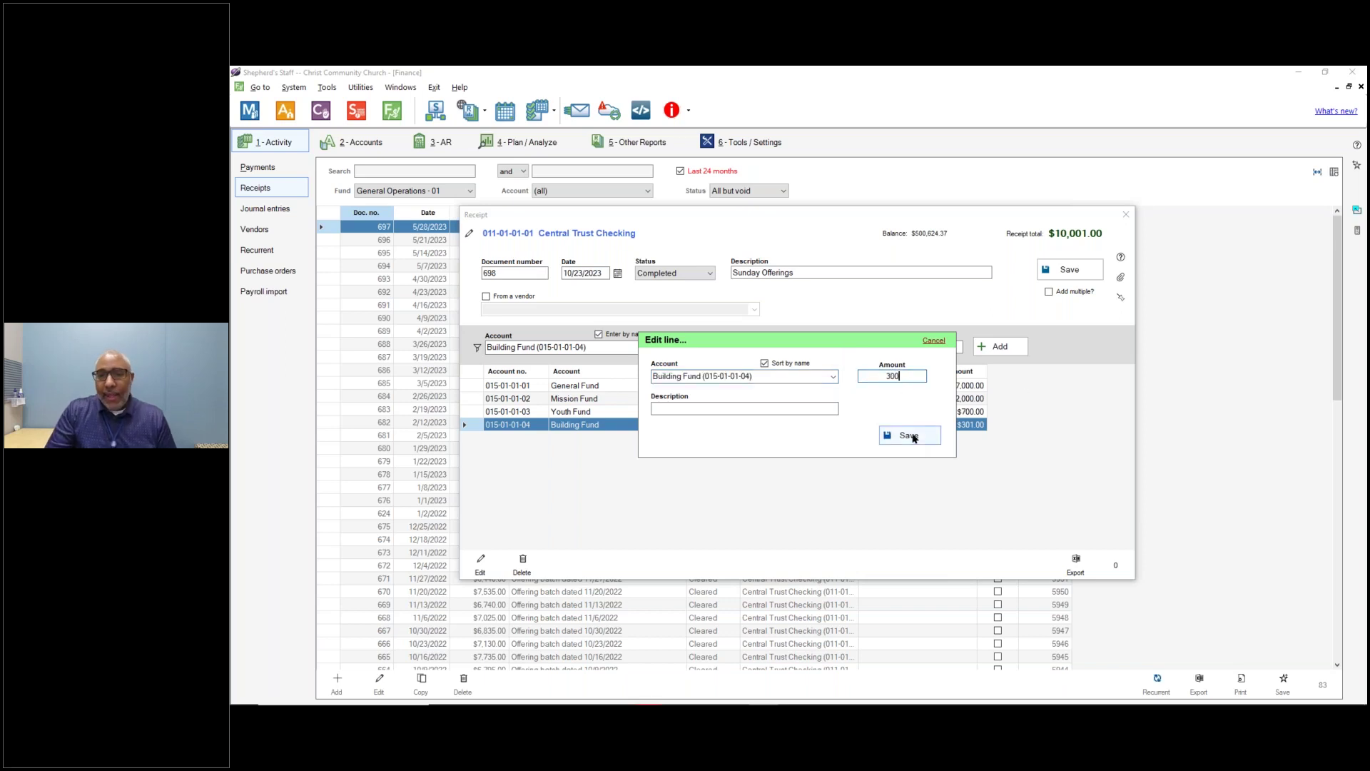
left_click(910, 435)
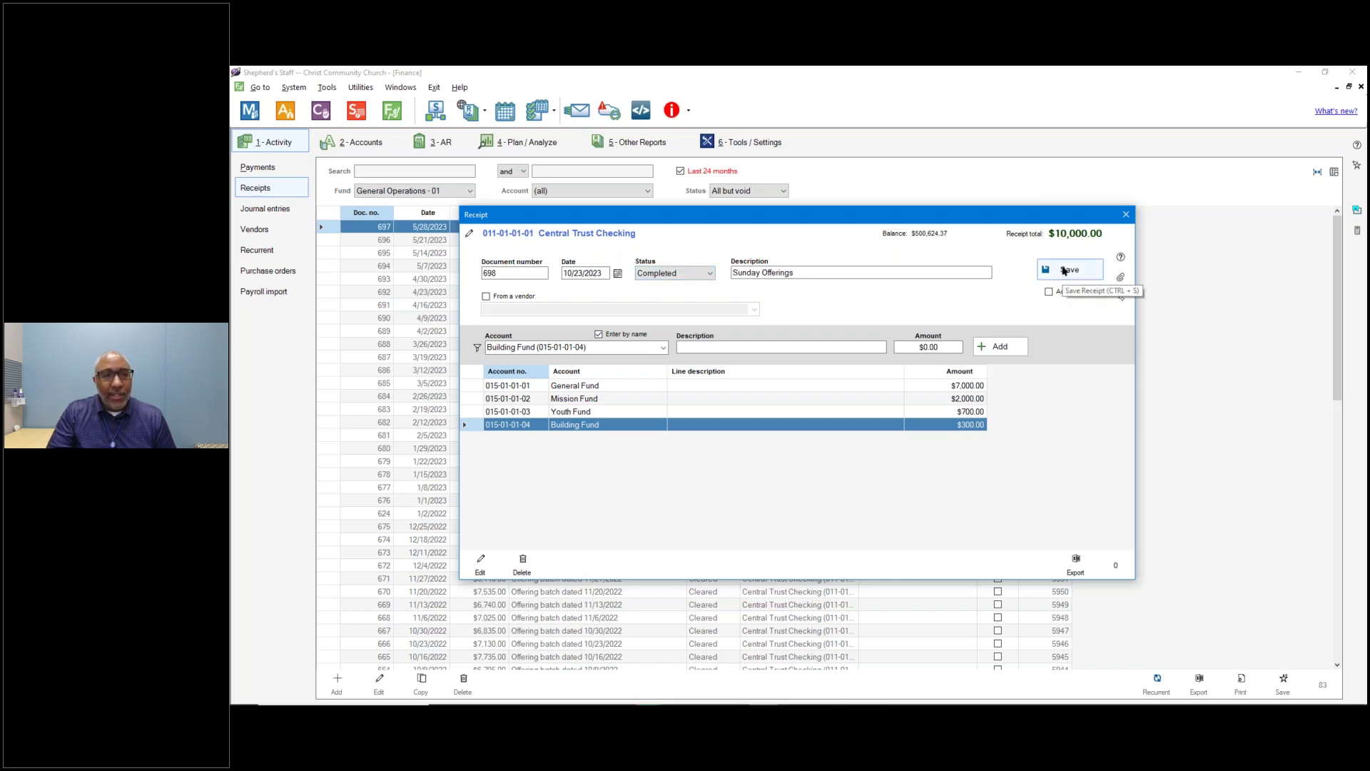
left_click(1063, 270)
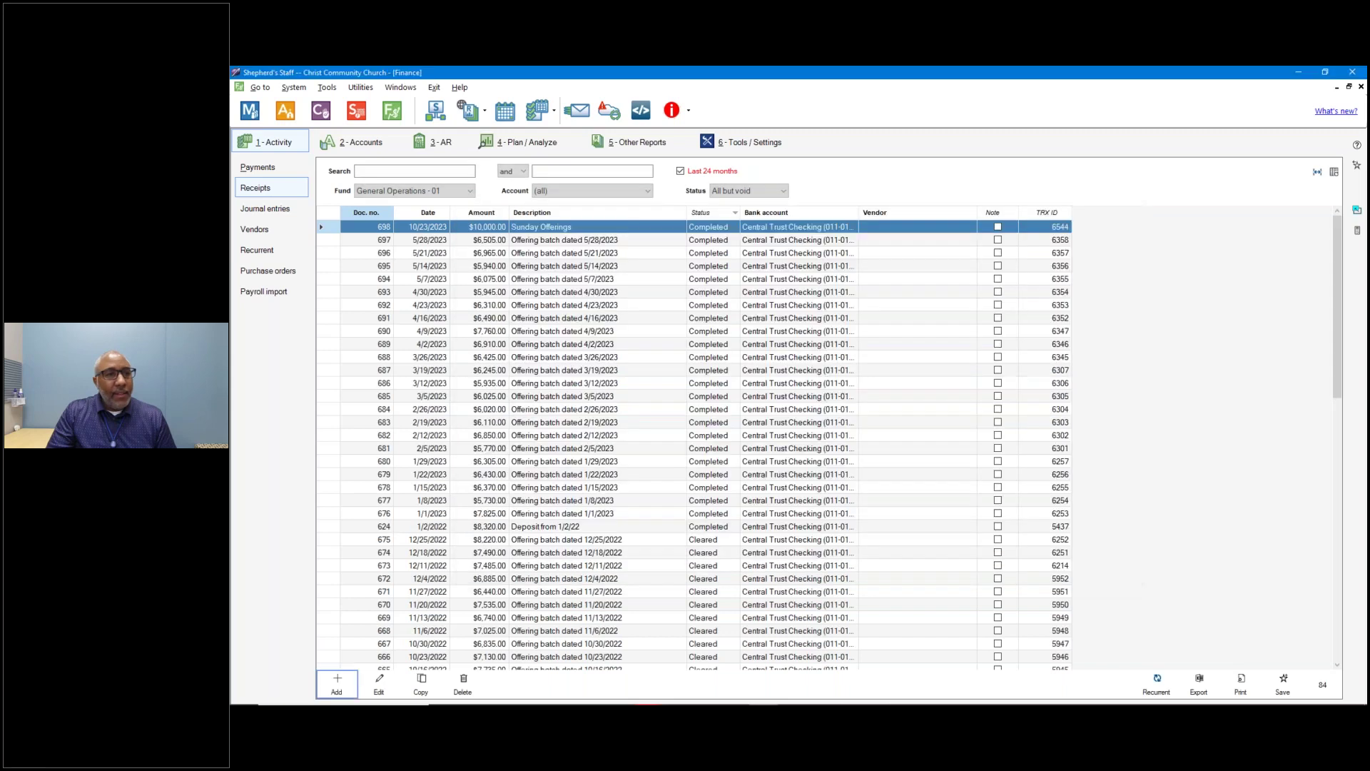
Find the $10,000 Sunday Offerings entry in Central Trust Checking's activity ledger under Assets.
left_click(603, 232)
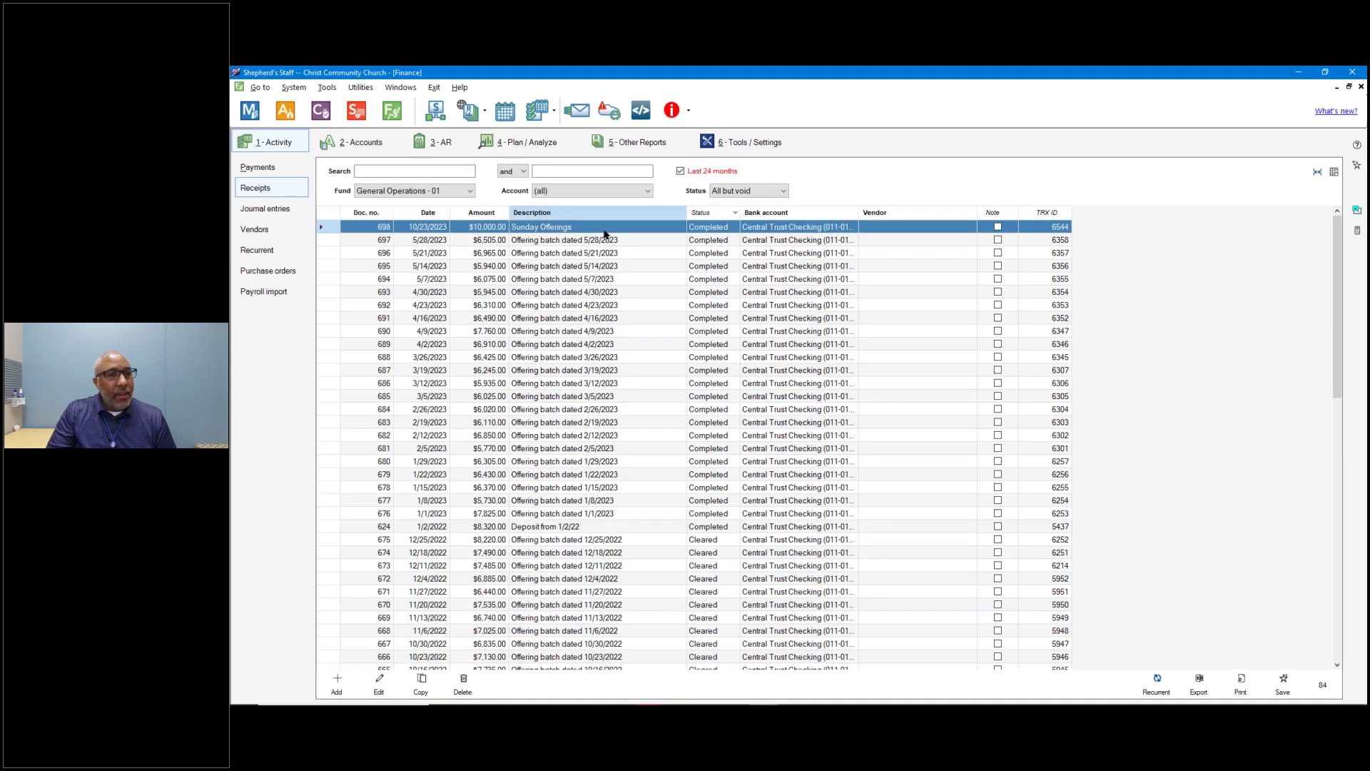
left_click(361, 145)
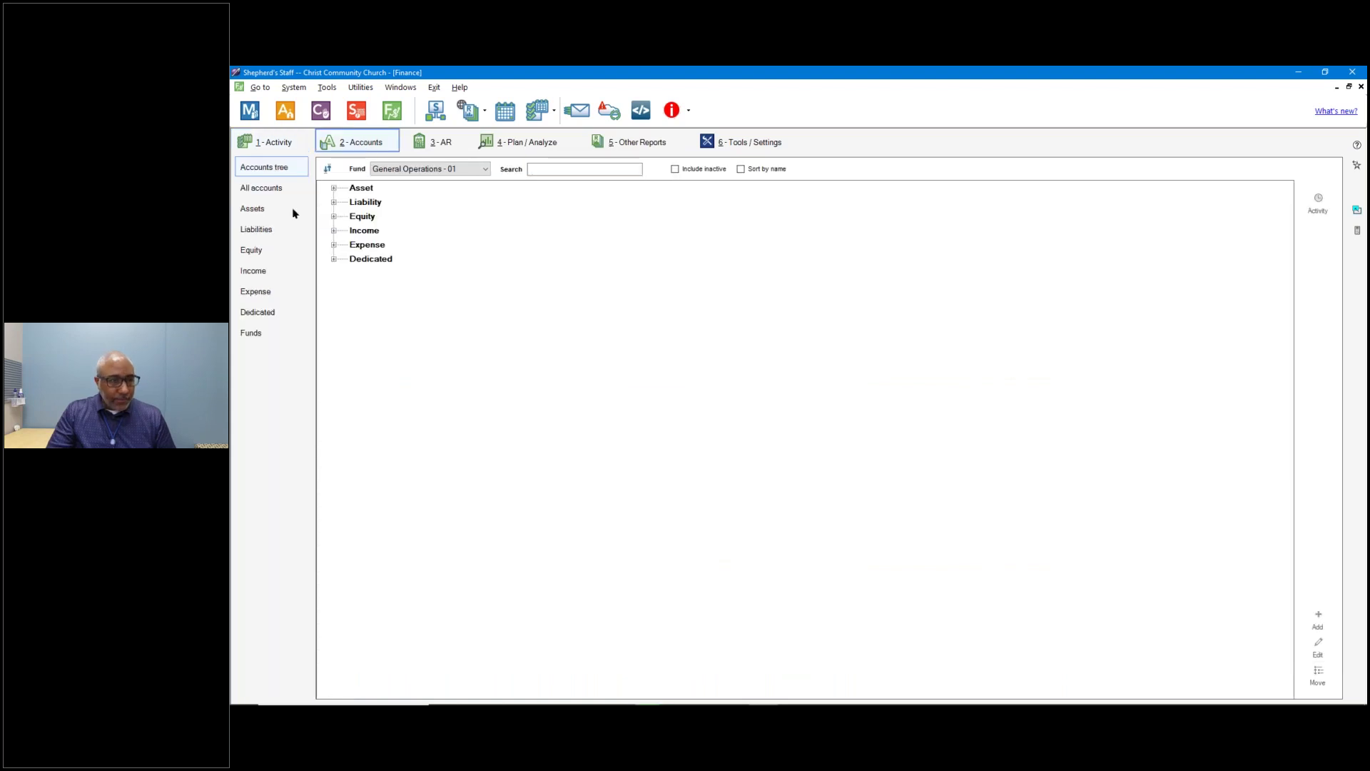
left_click(256, 209)
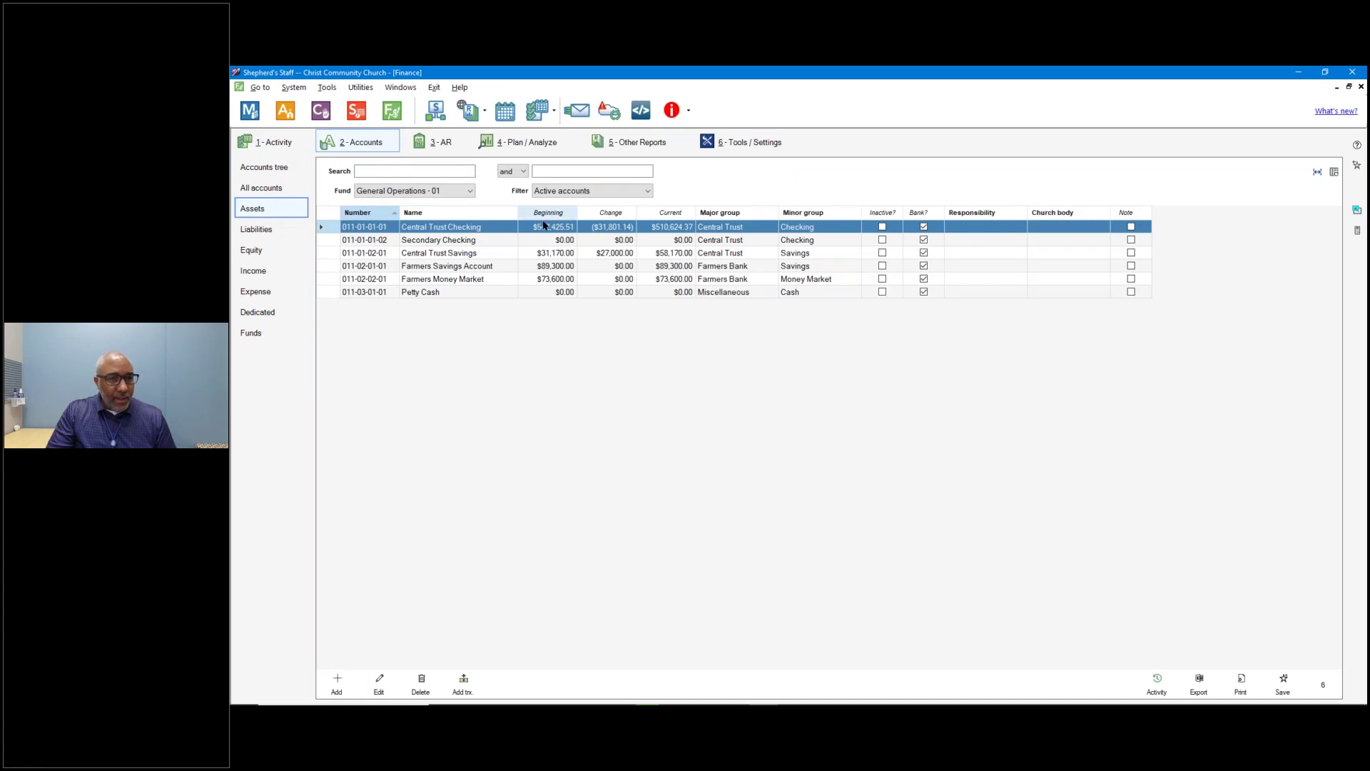
left_click(555, 229)
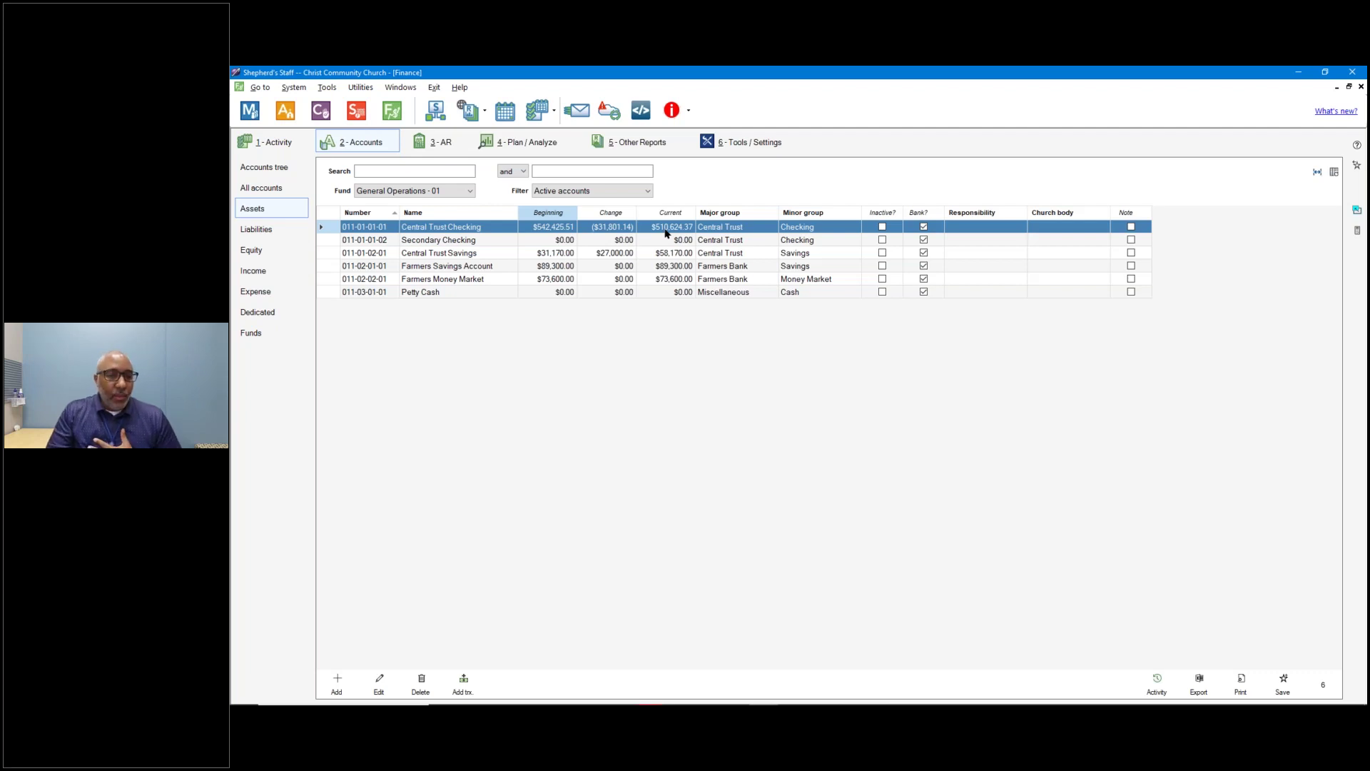
left_click(1156, 682)
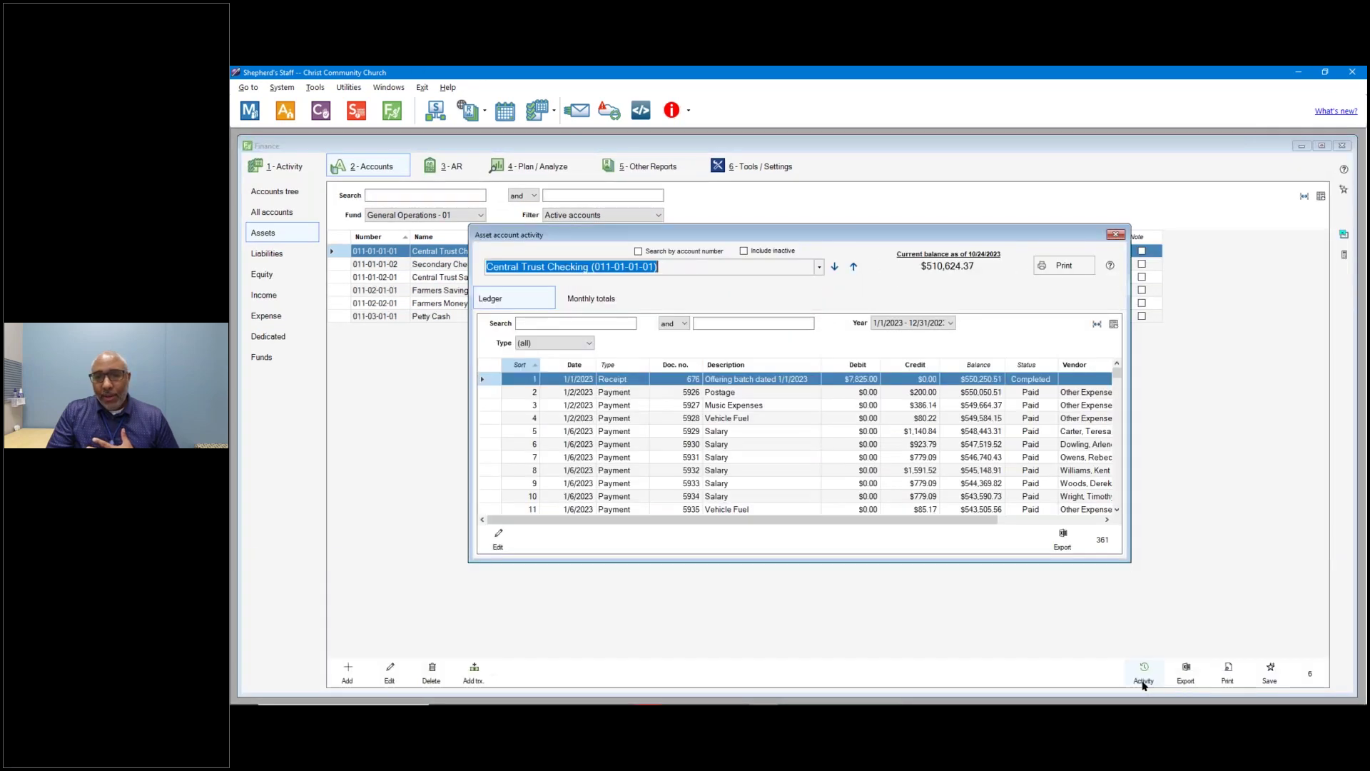
left_click_drag(886, 236, 865, 201)
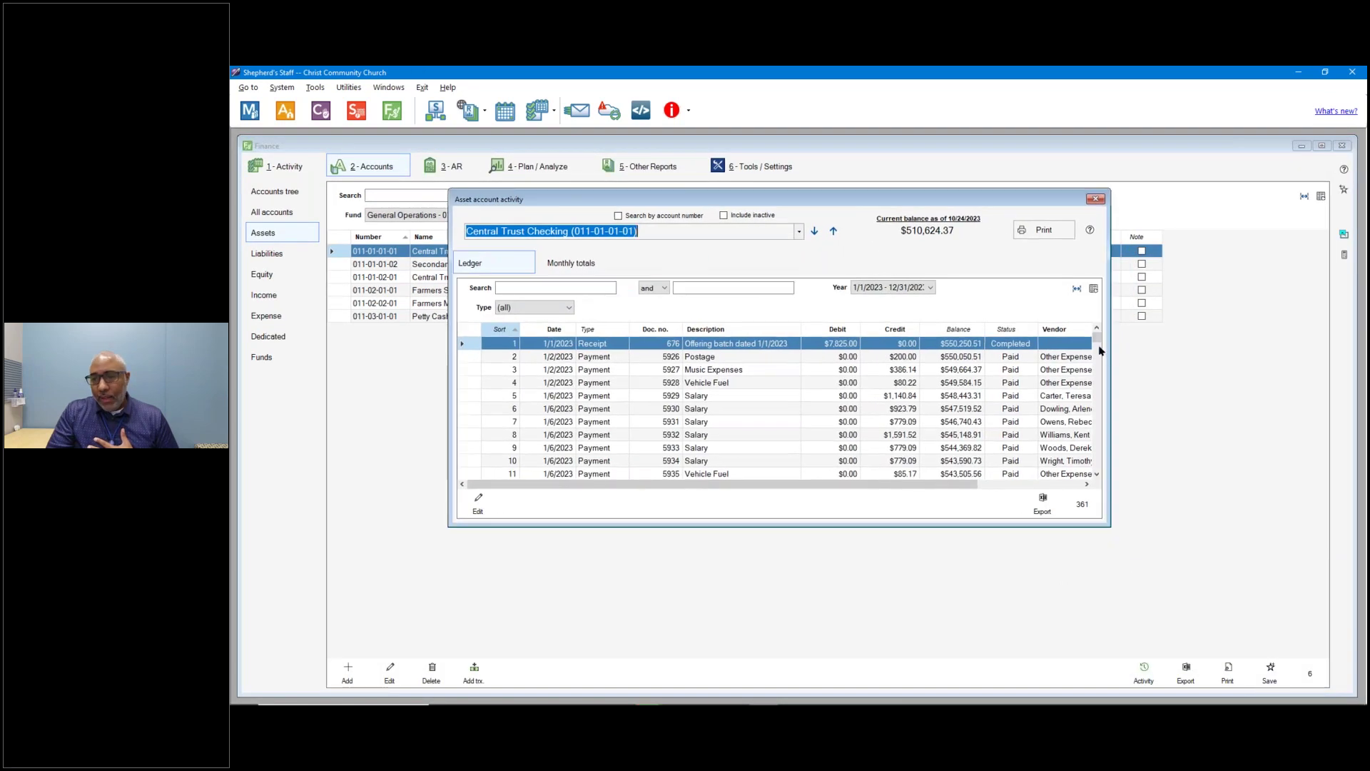
left_click_drag(1097, 343, 1042, 481)
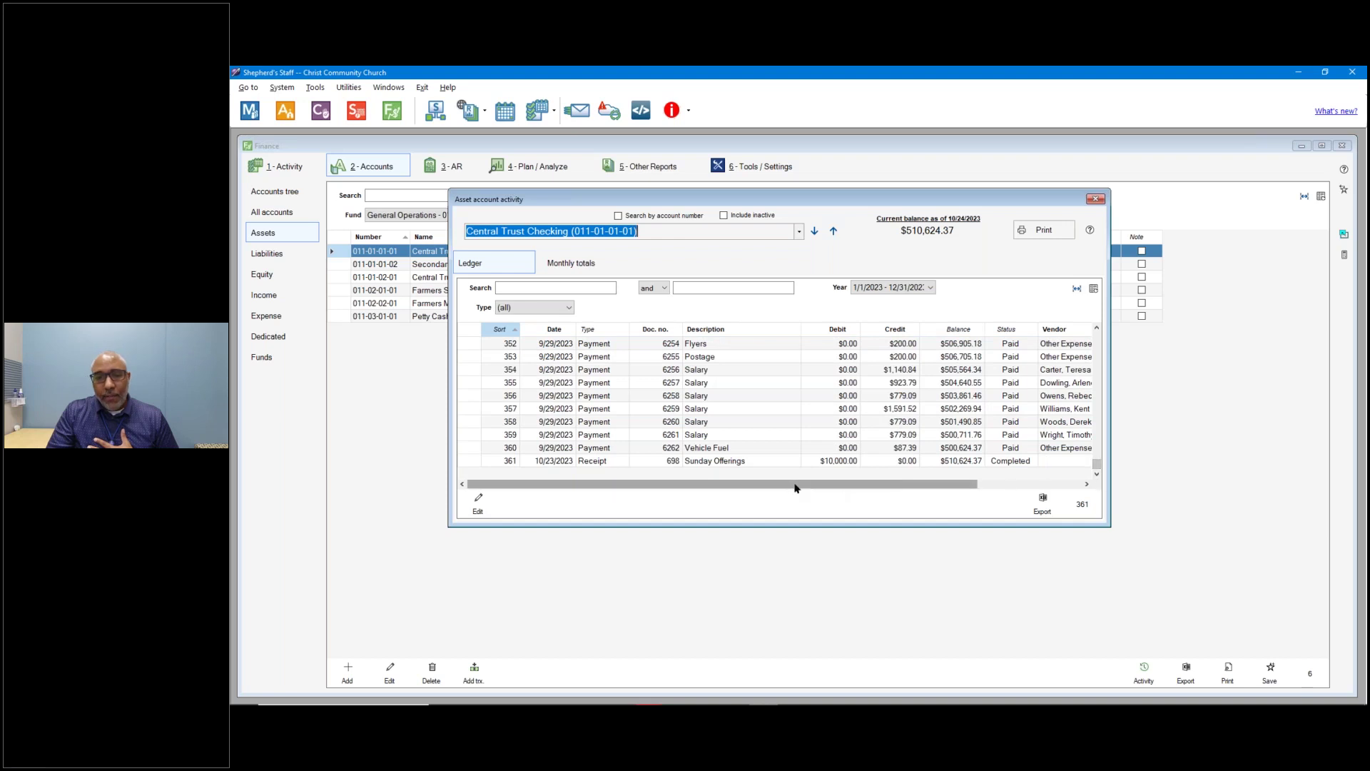
left_click(744, 463)
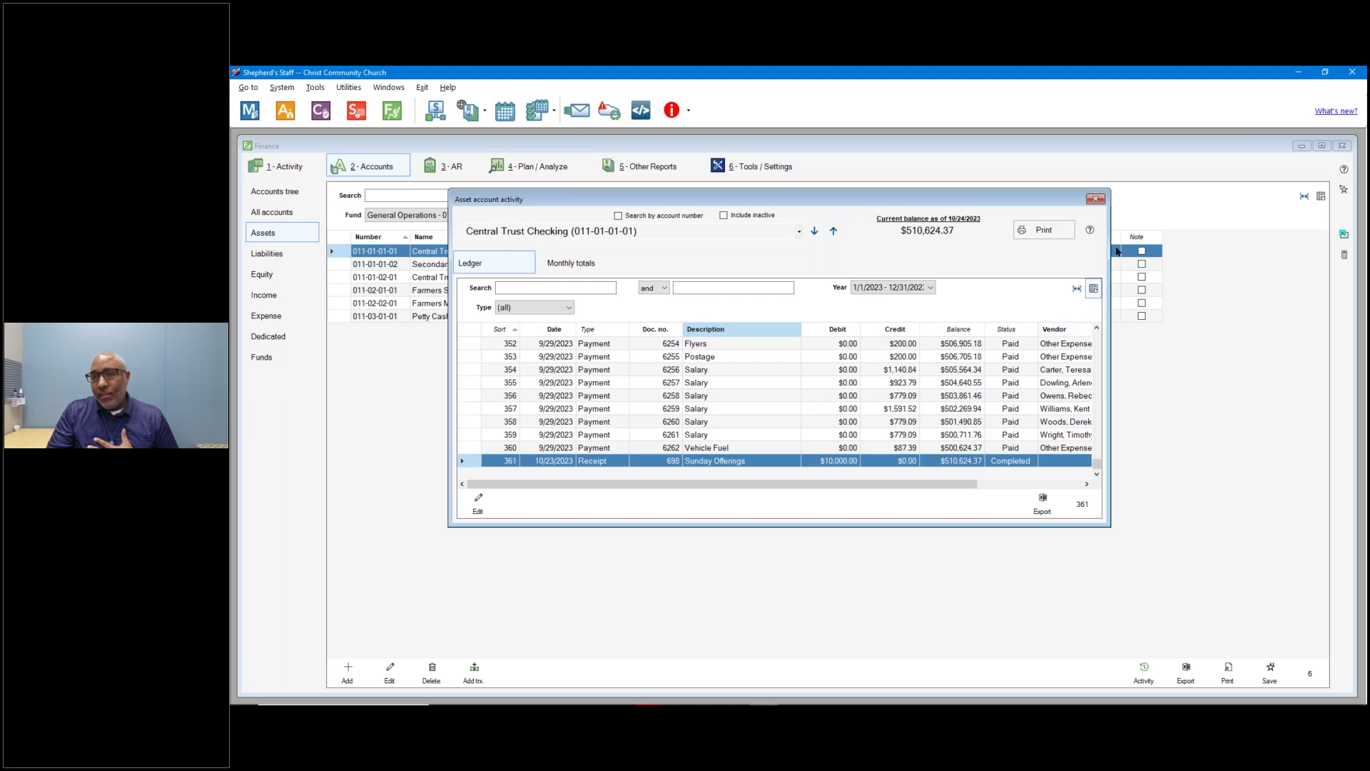
left_click(1097, 200)
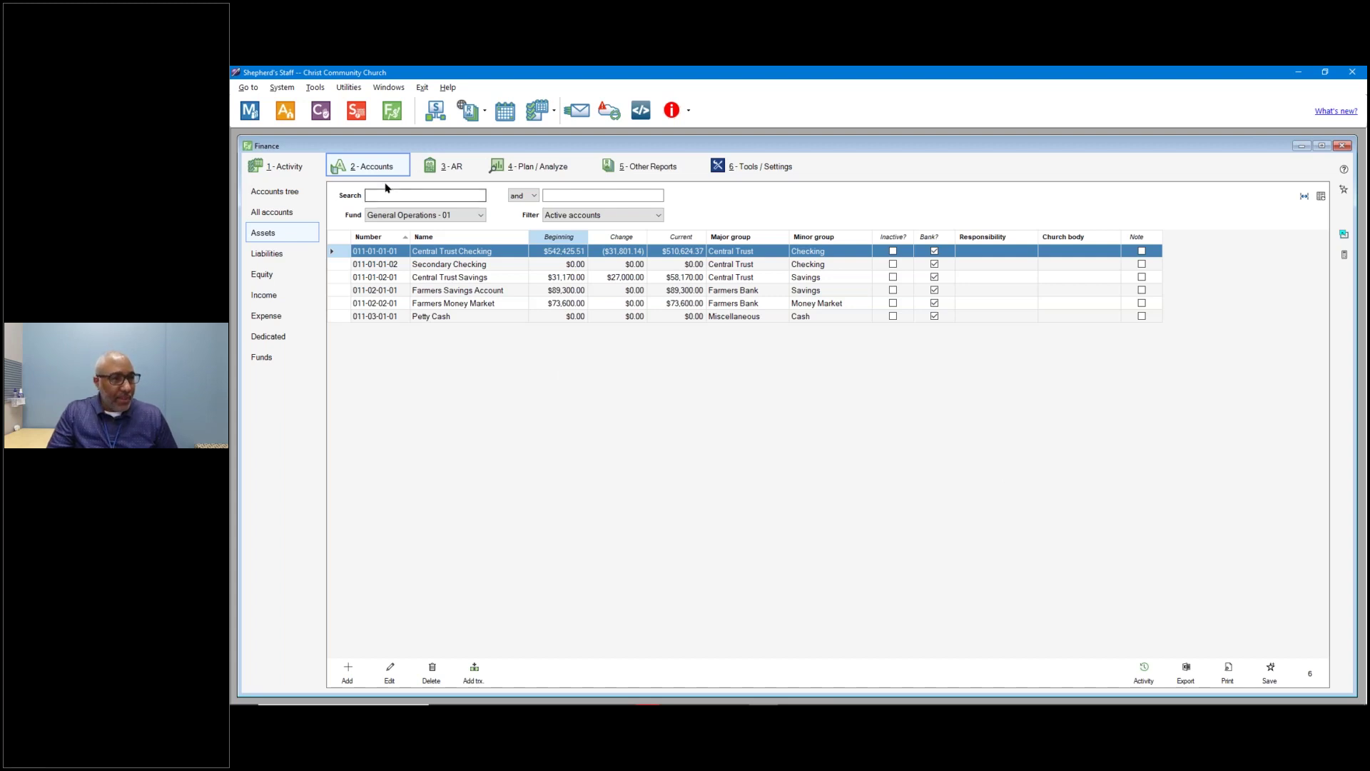
left_click(289, 168)
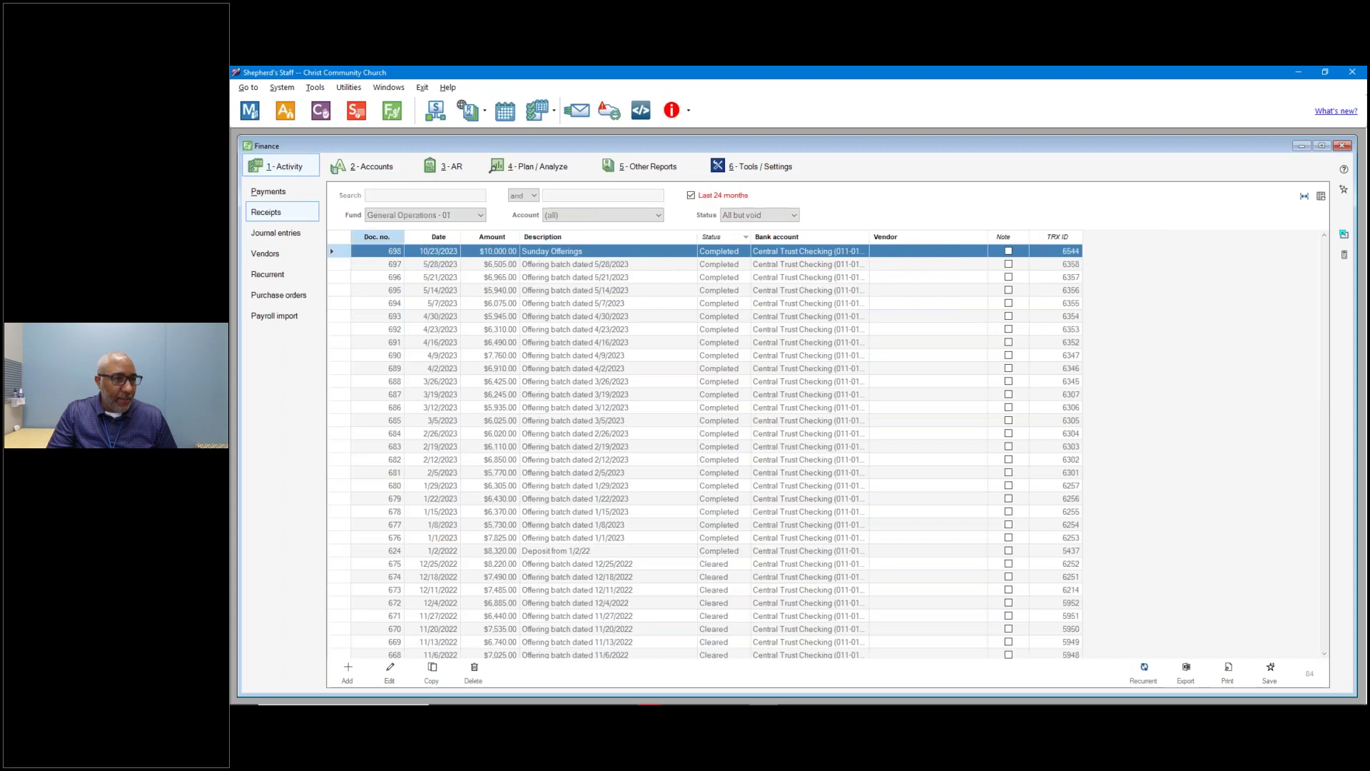
Reopen receipt 698, set its Building Fund line to $301, and close the window.
left_click(278, 215)
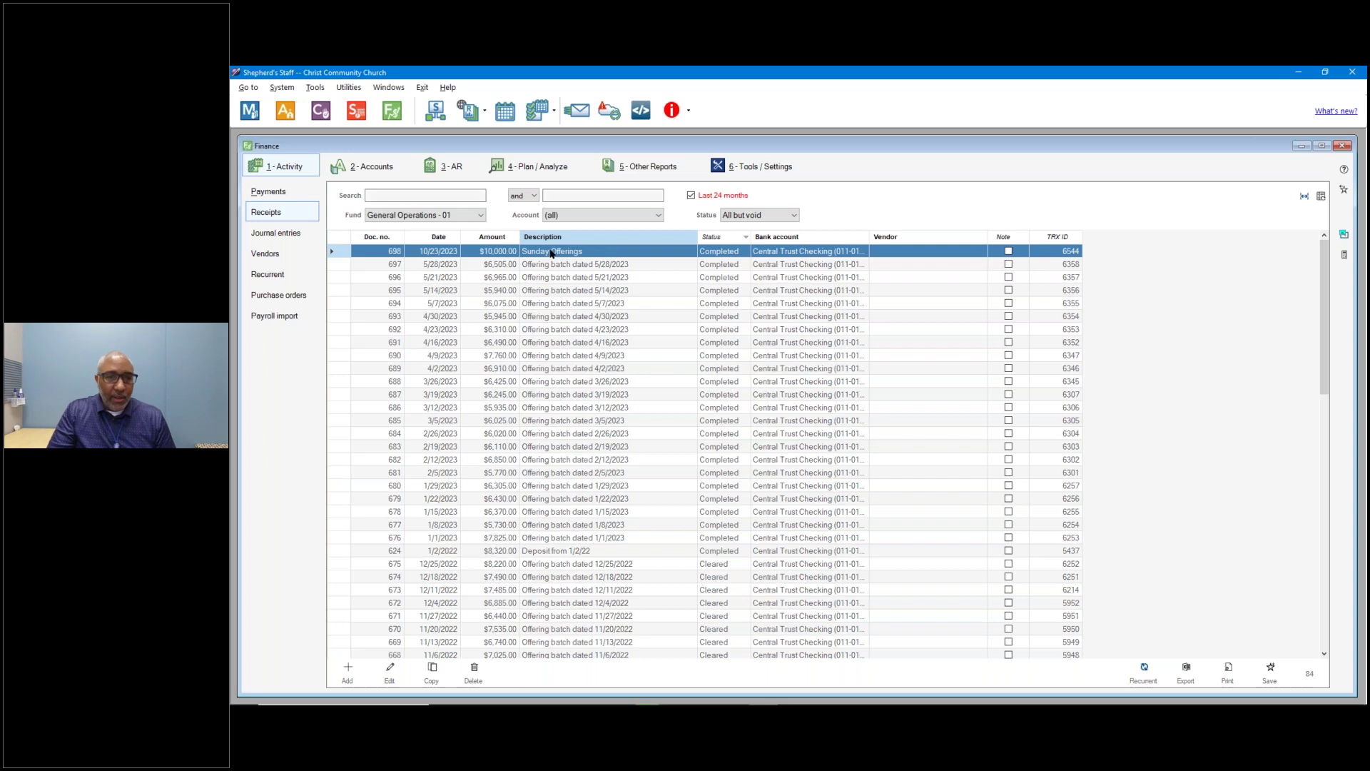
double_click(552, 252)
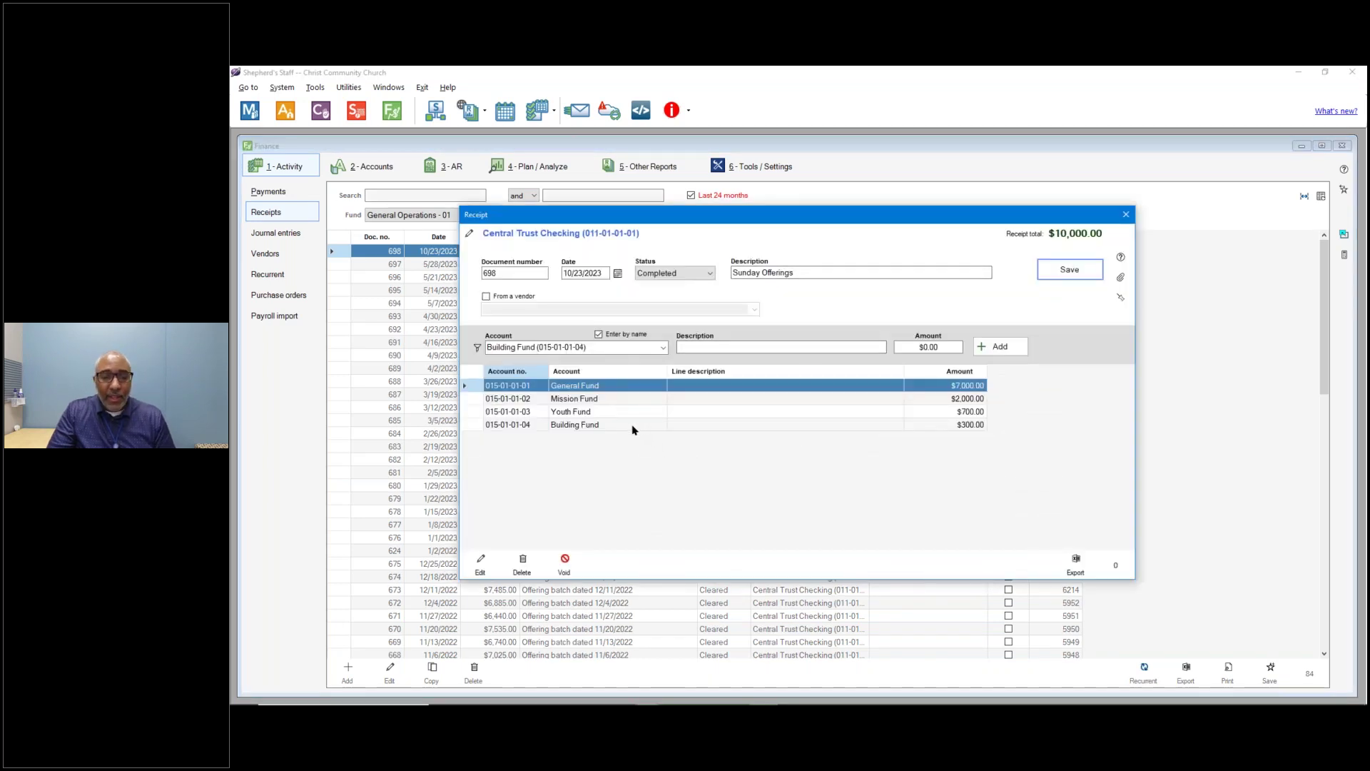
double_click(632, 426)
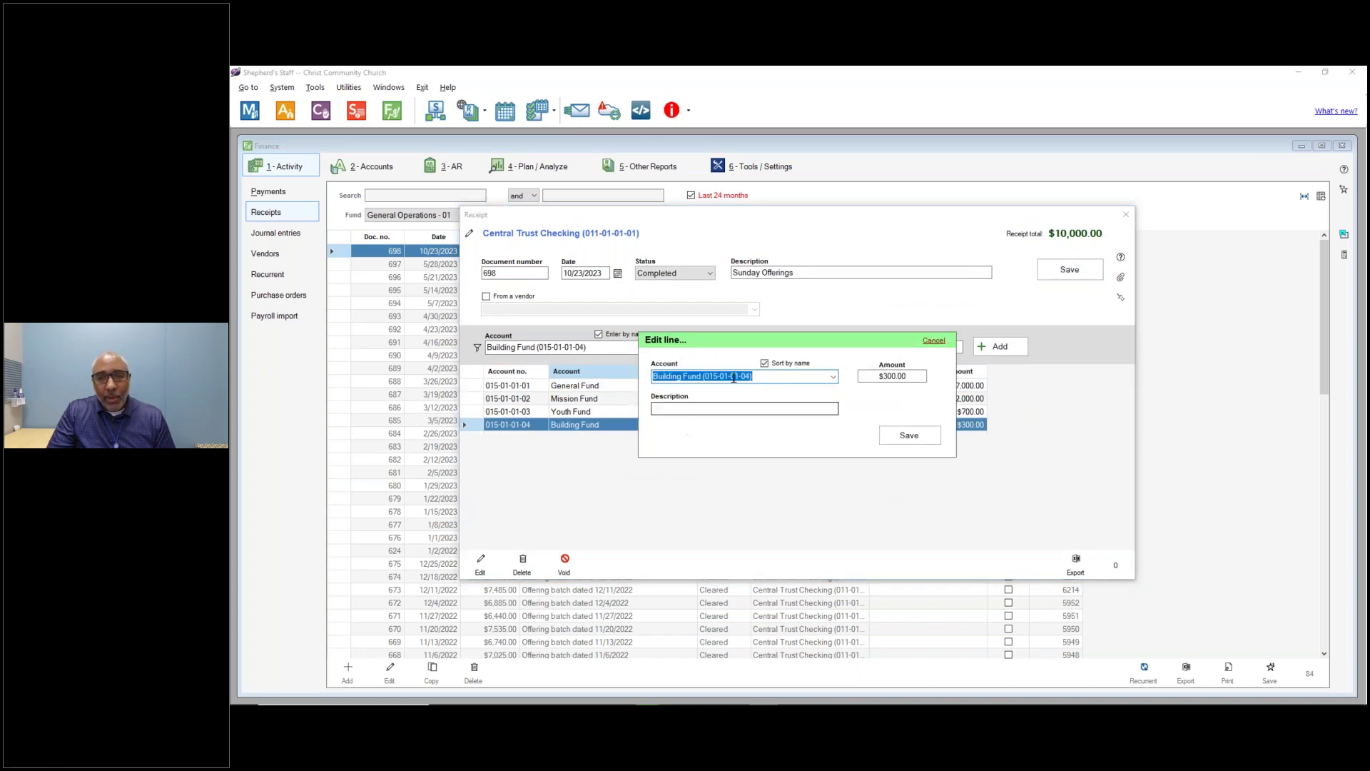
key("Tab")
type("301")
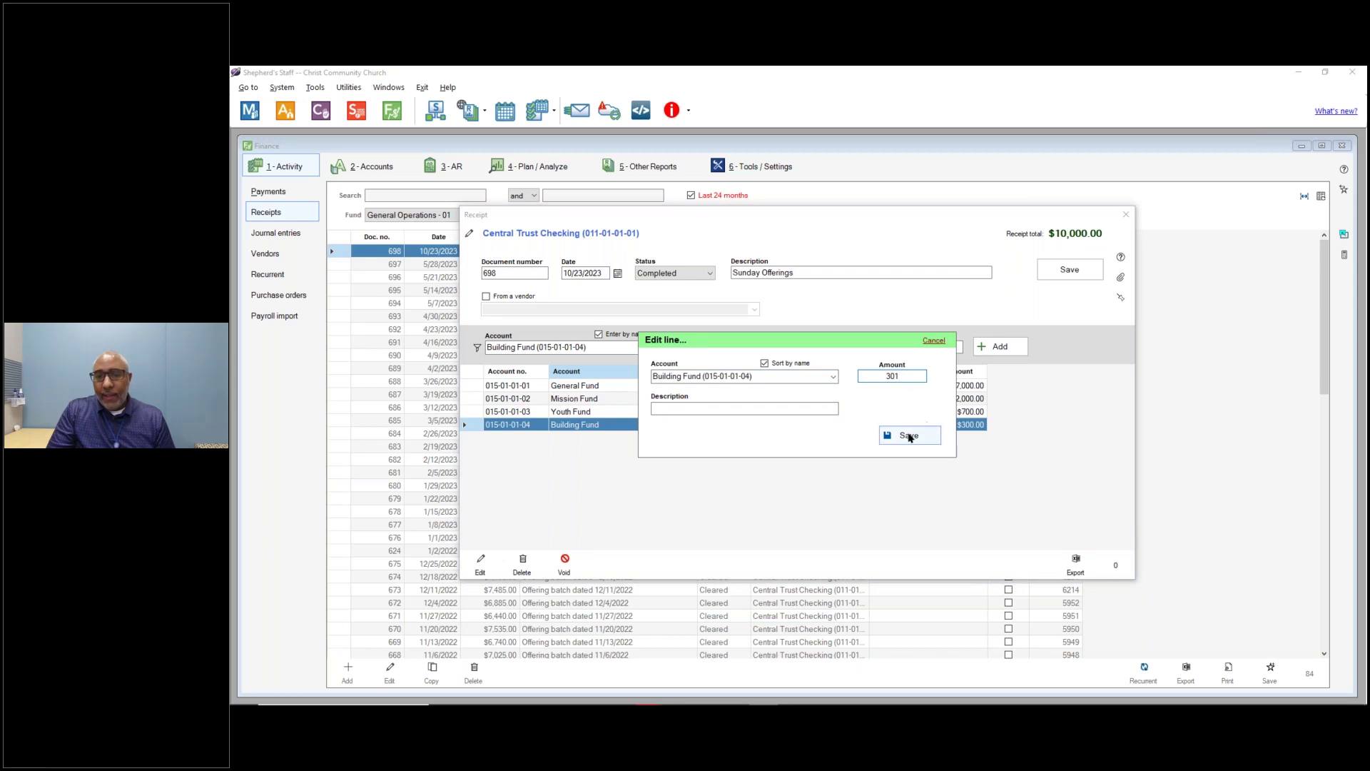
left_click(908, 434)
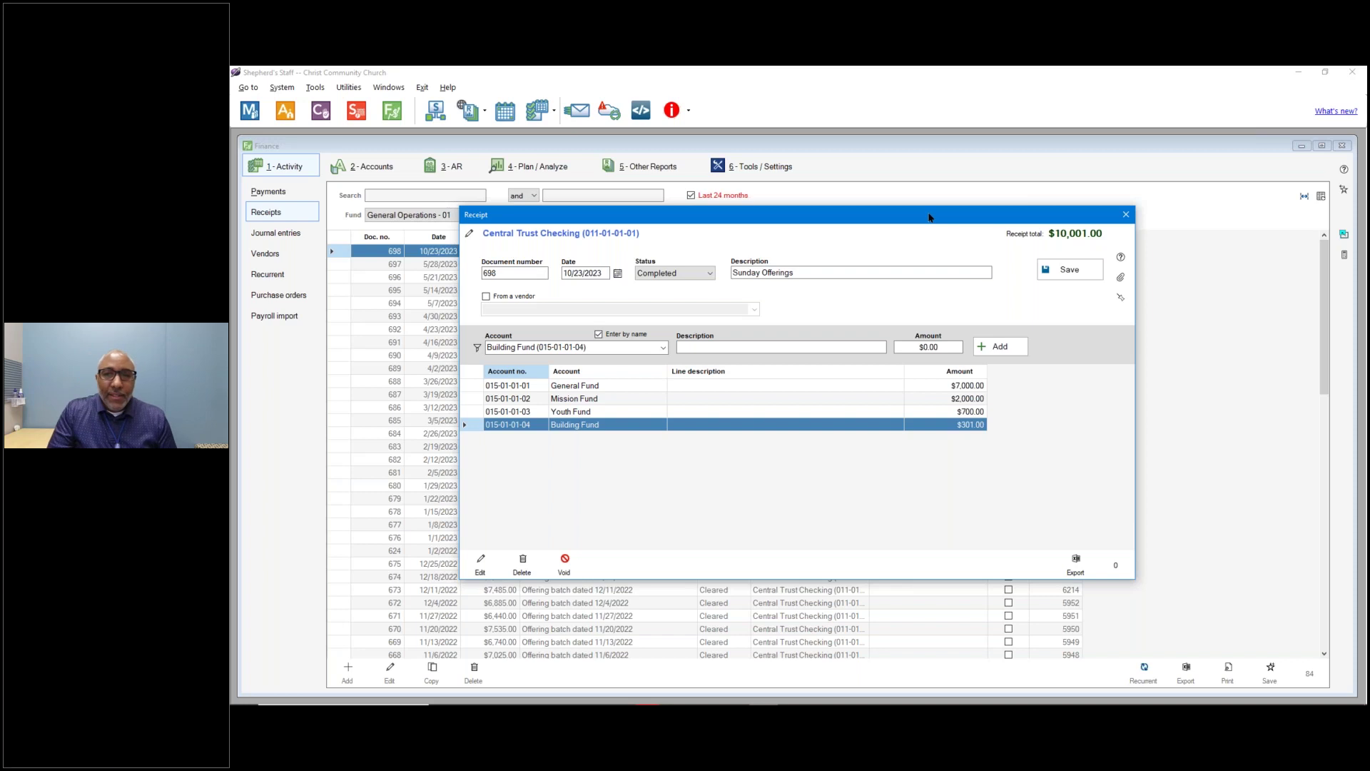
left_click_drag(929, 217, 925, 189)
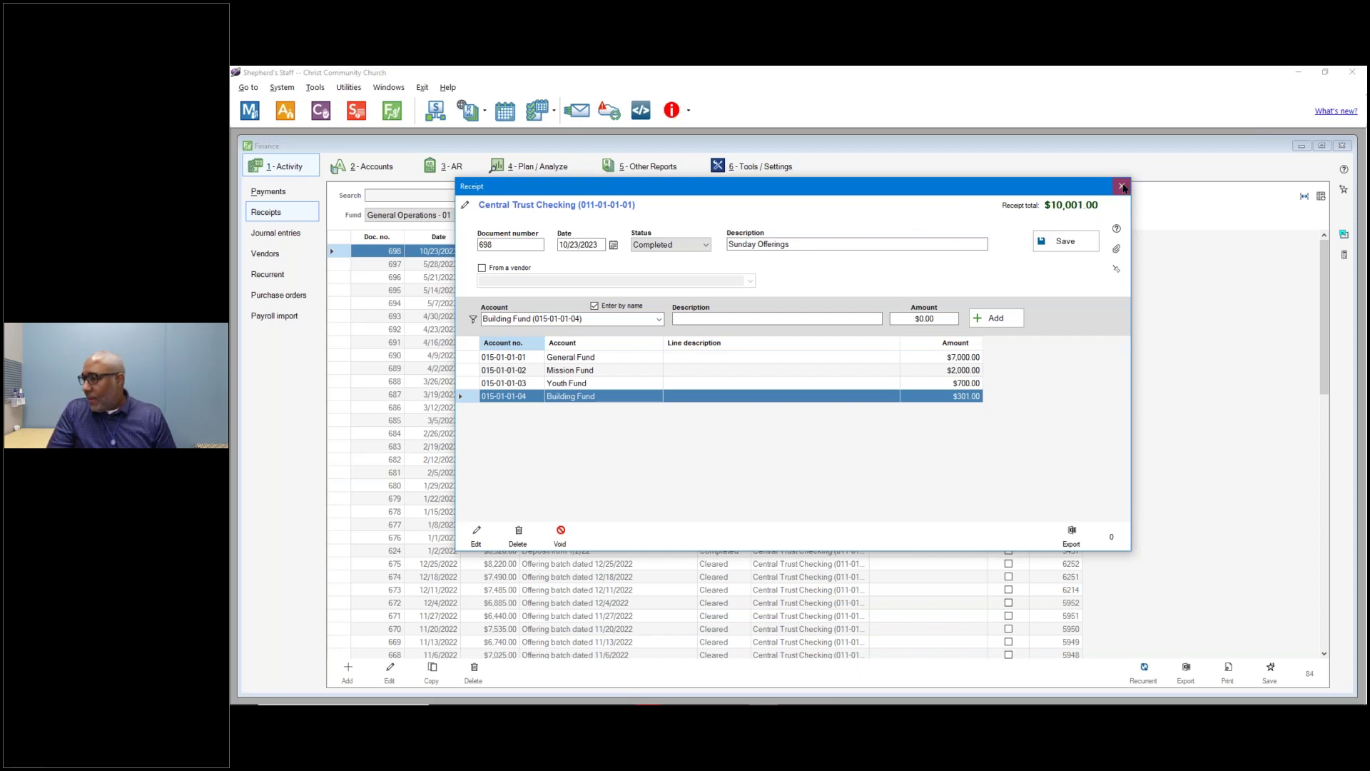
left_click(1123, 188)
Discard the unsaved Building Fund change and start new receipt 699.
left_click(829, 434)
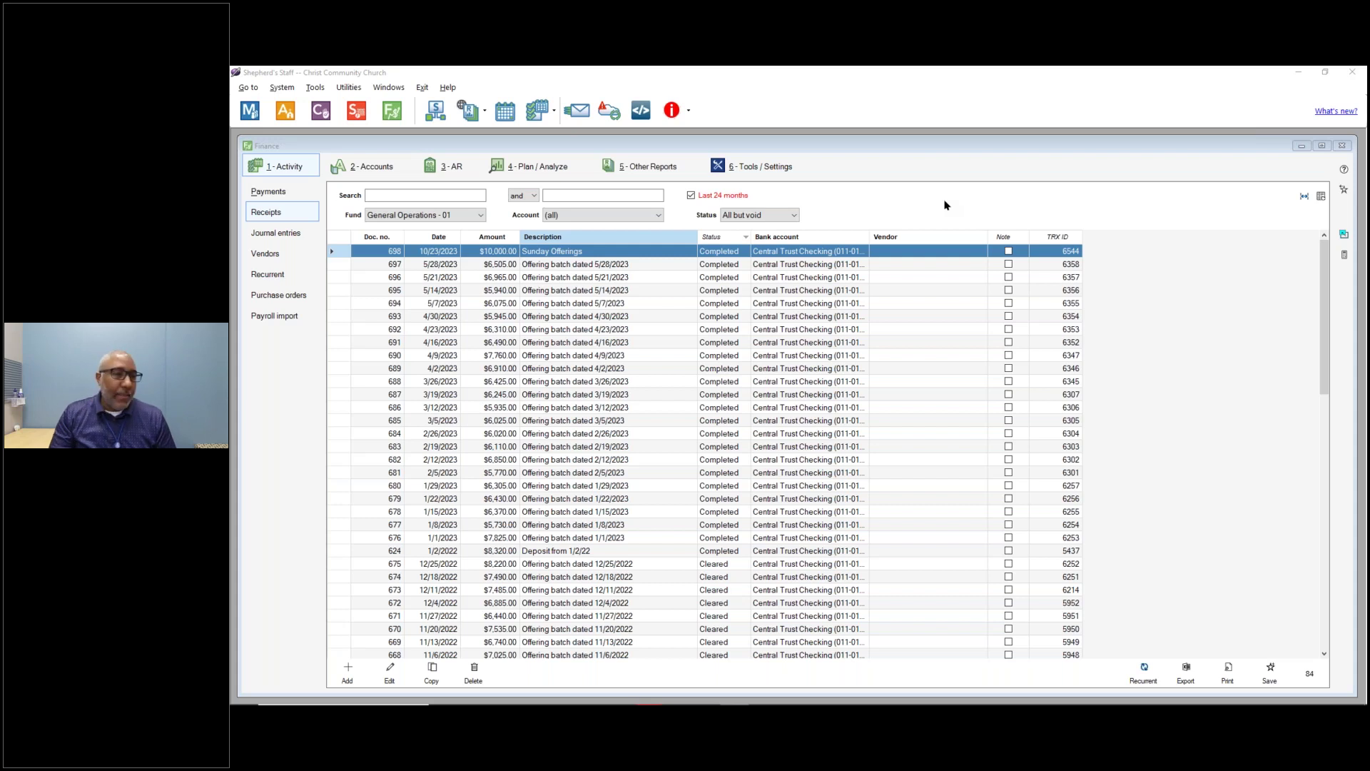
left_click(293, 218)
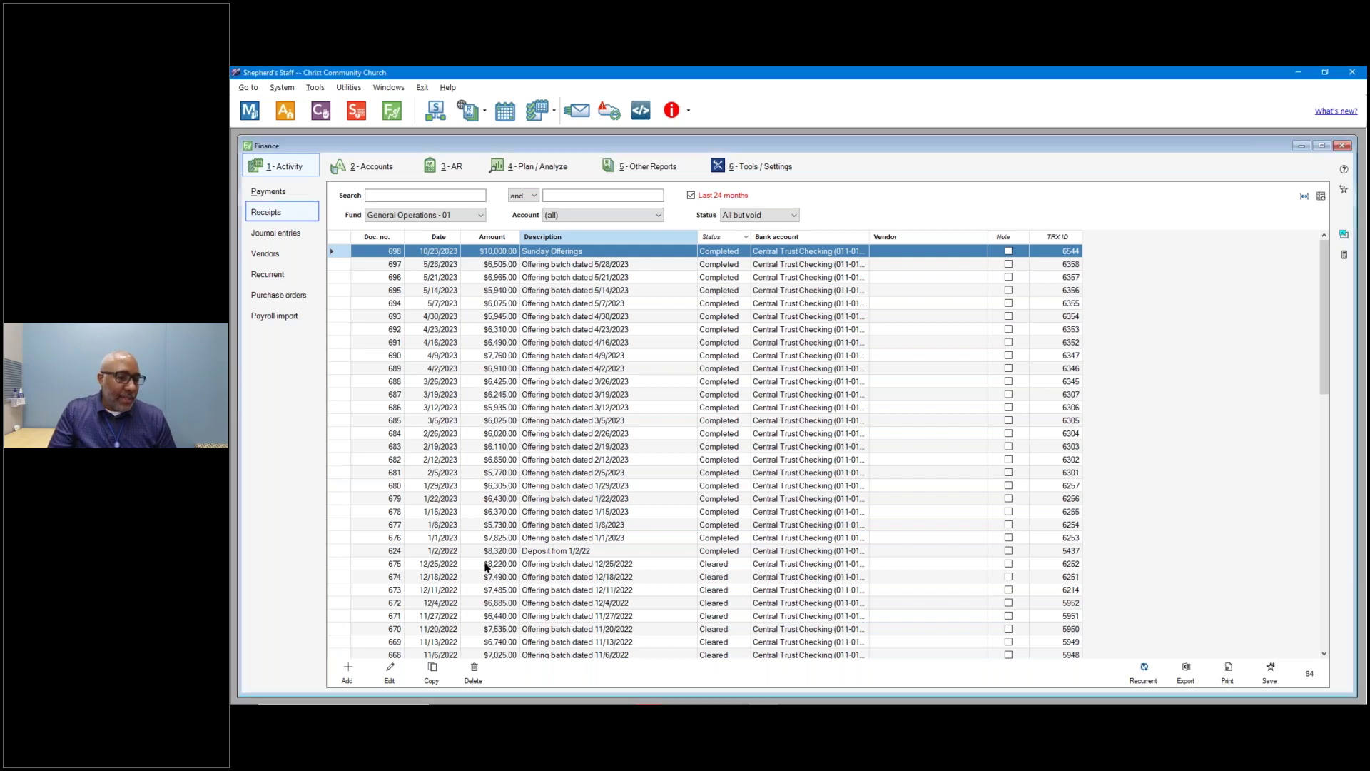
left_click(348, 673)
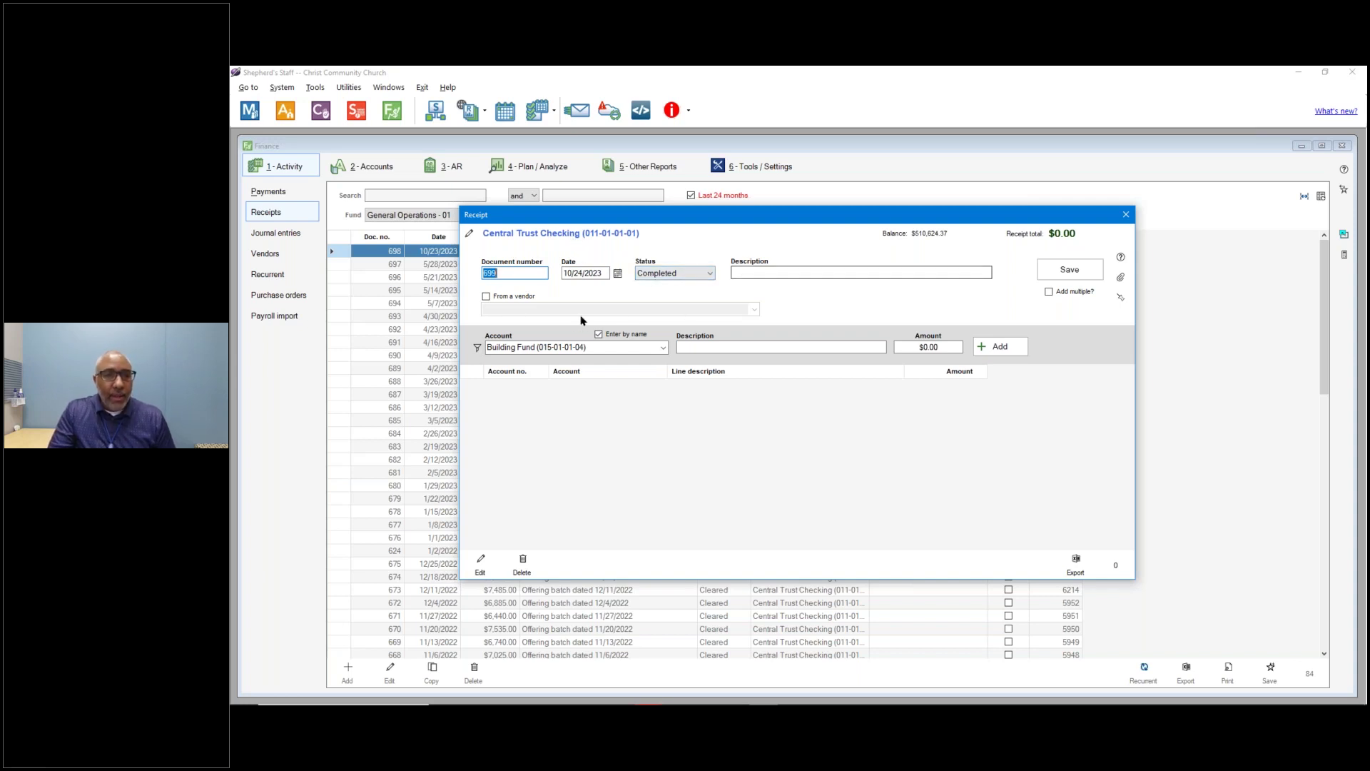
Record a $20.00 Trash Removal line from vendor Allied Trash & Recycling and save.
left_click(511, 300)
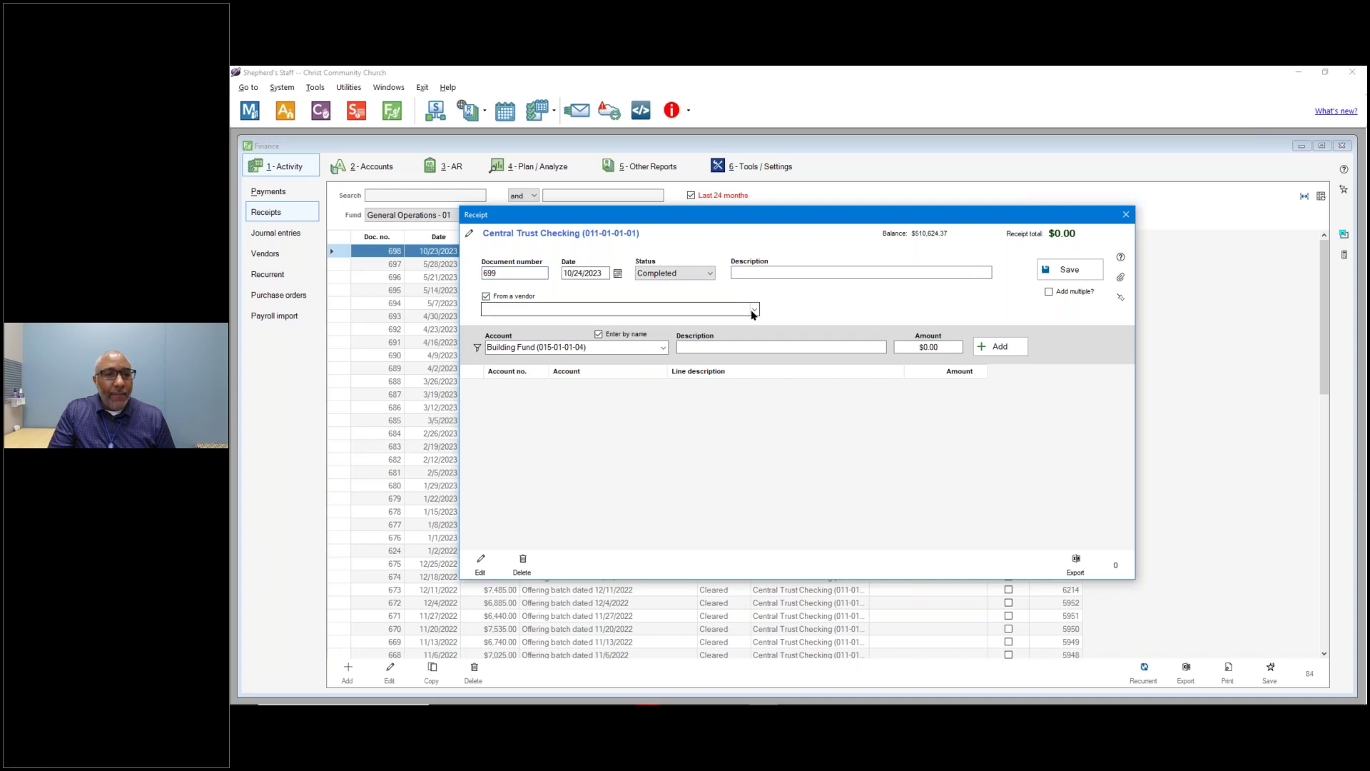
left_click(754, 309)
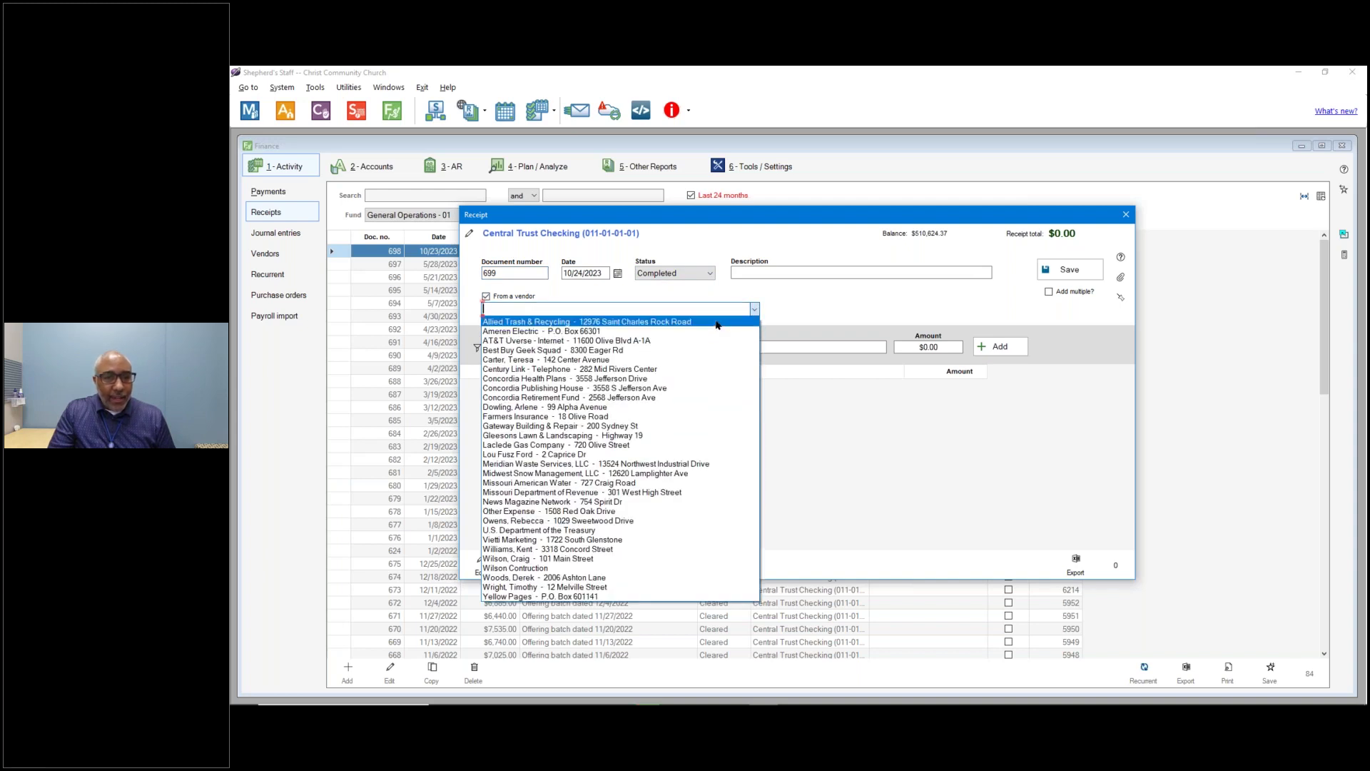
left_click(717, 322)
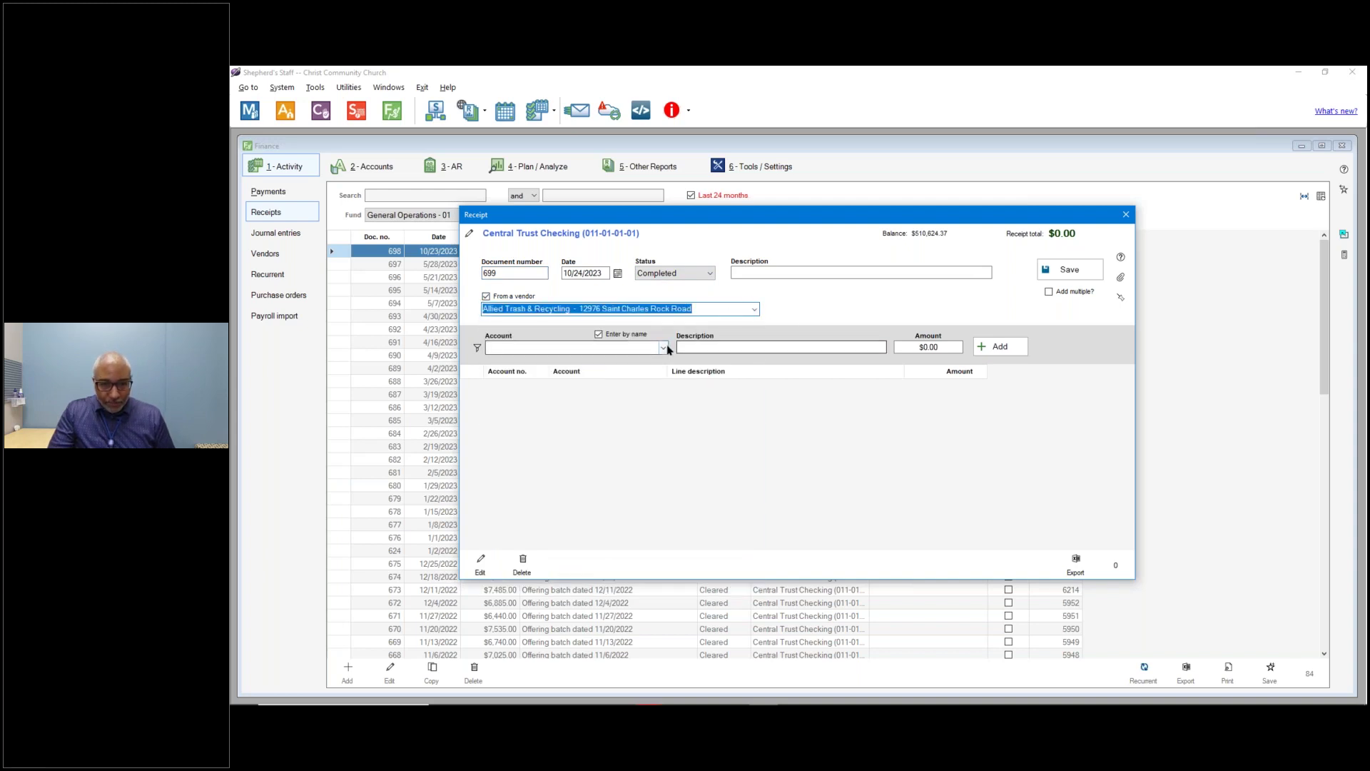
left_click(665, 348)
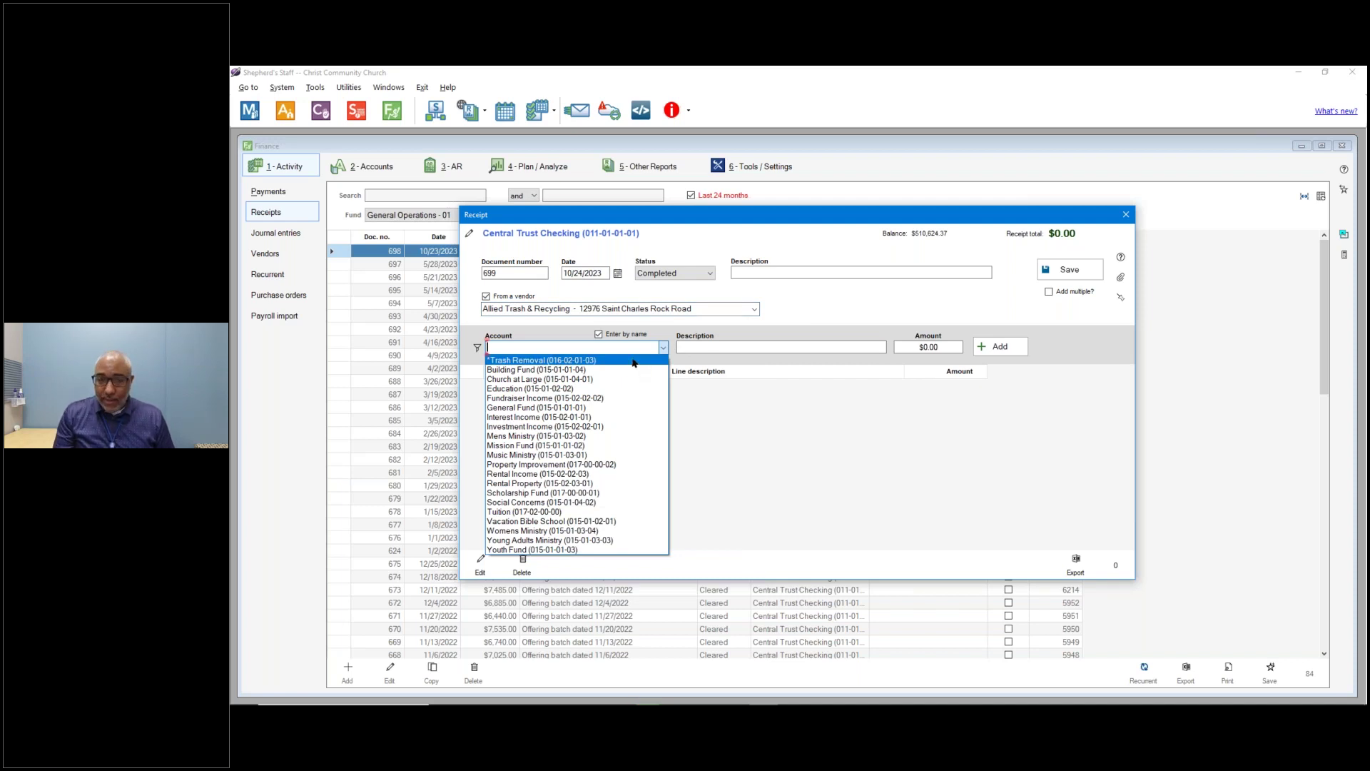
left_click(632, 361)
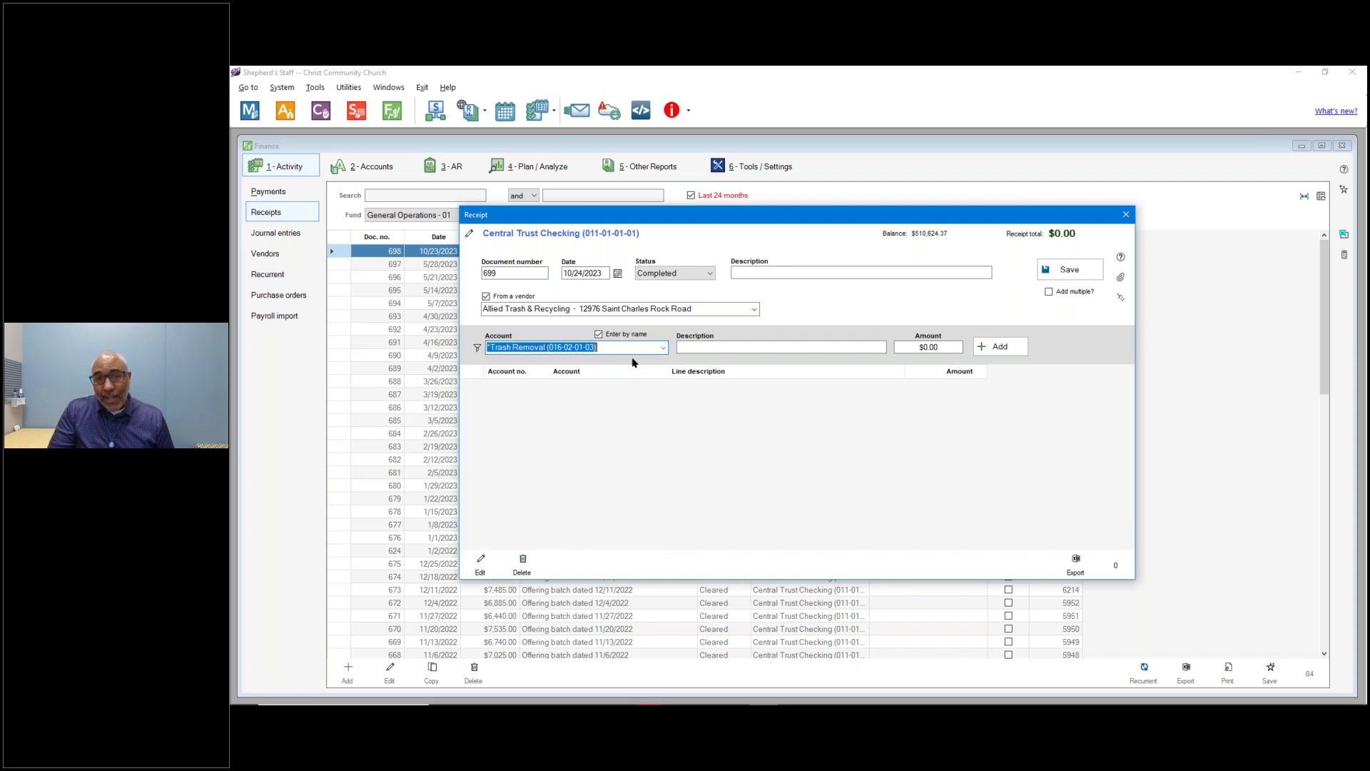
left_click(918, 345)
type("20.00")
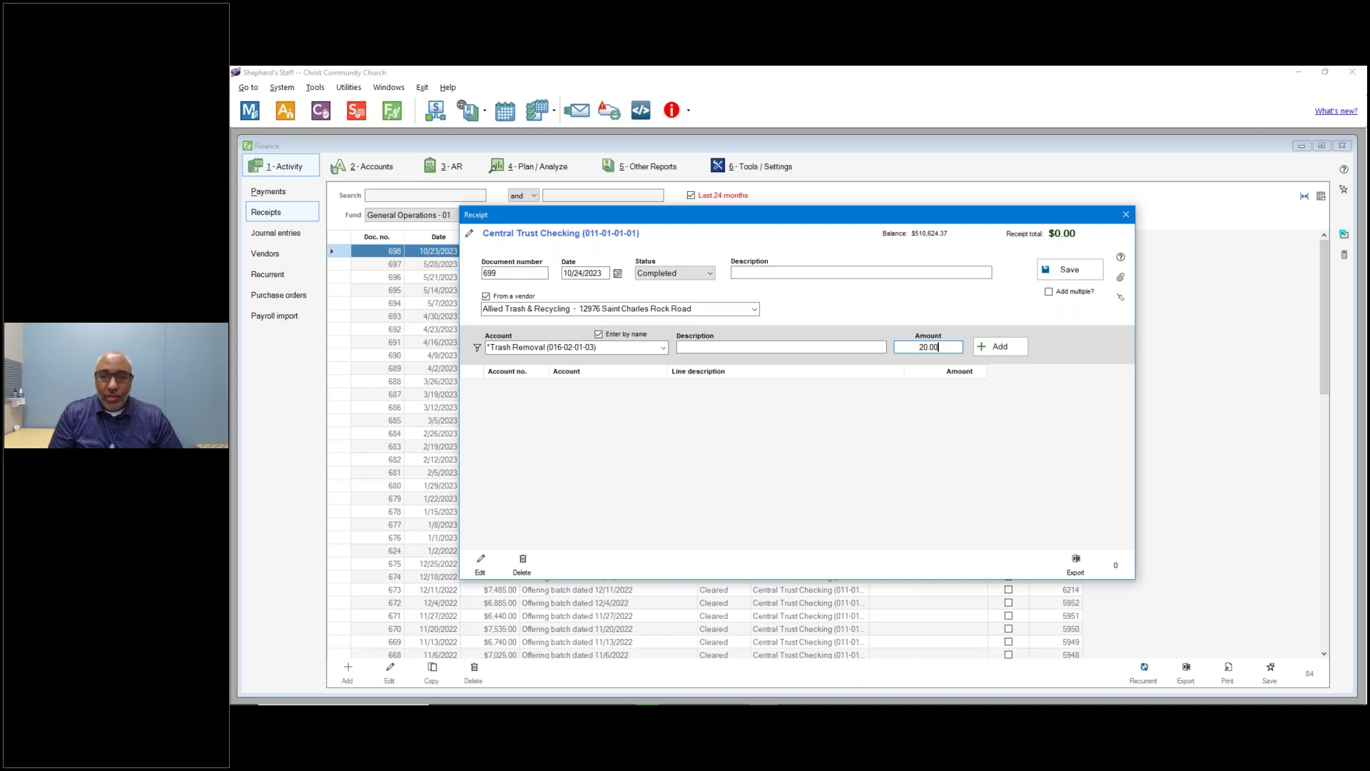
left_click(1012, 347)
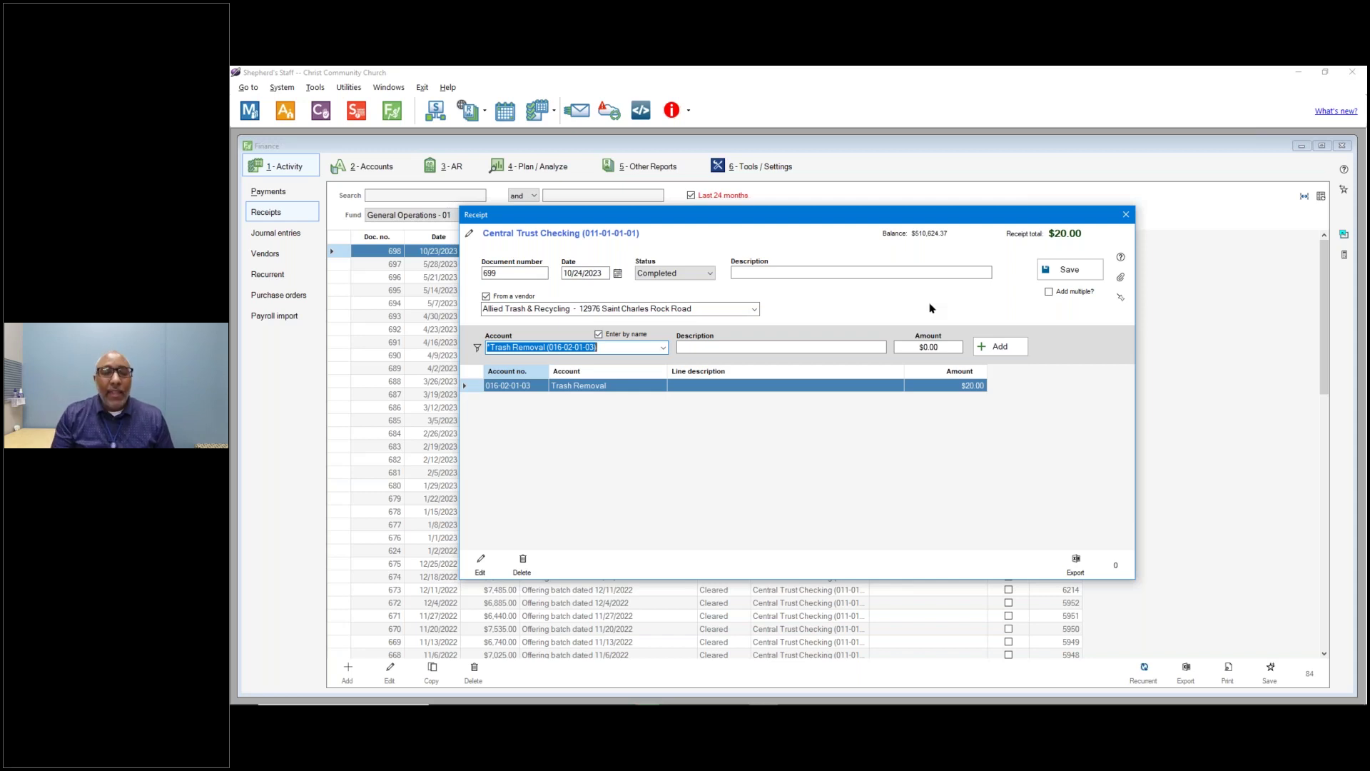
left_click(1067, 269)
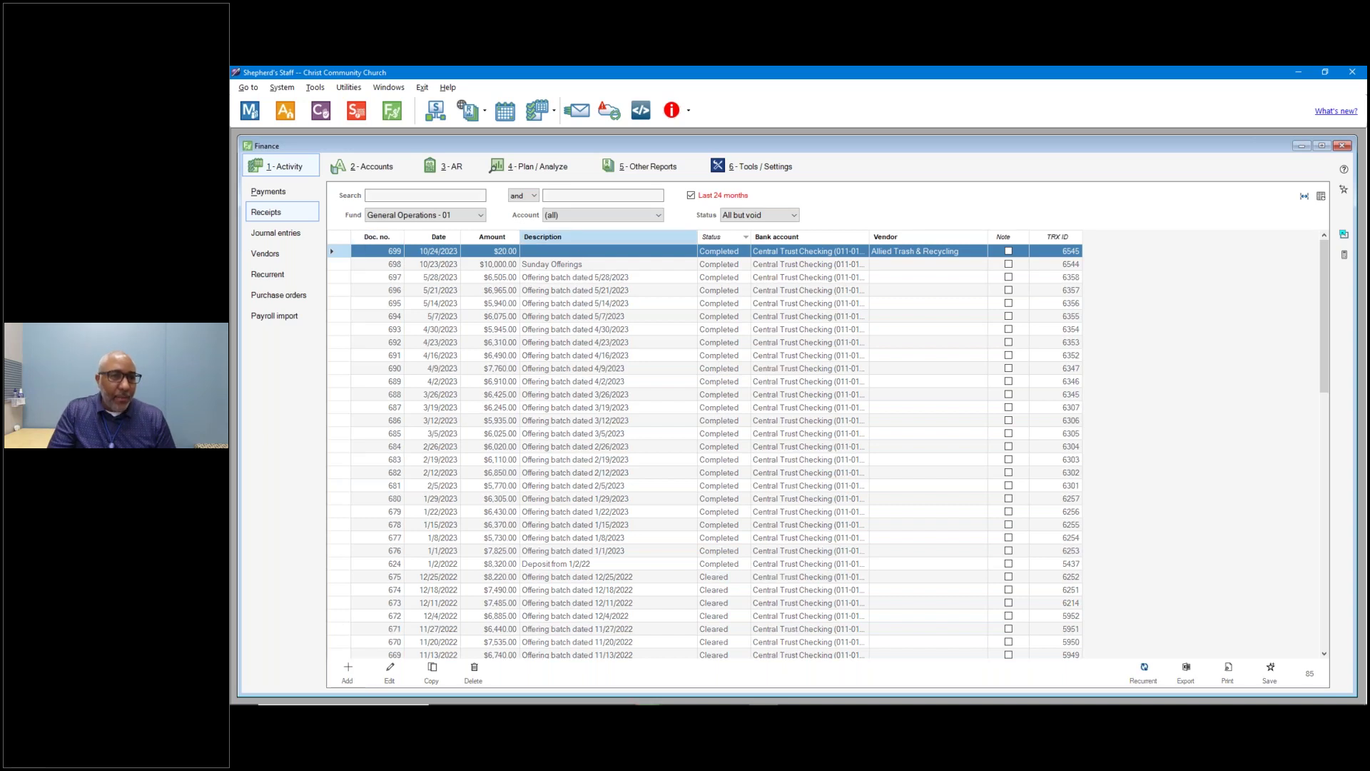
Give receipt 699 the description 'Refund for over payment' and save it.
double_click(579, 253)
left_click(785, 270)
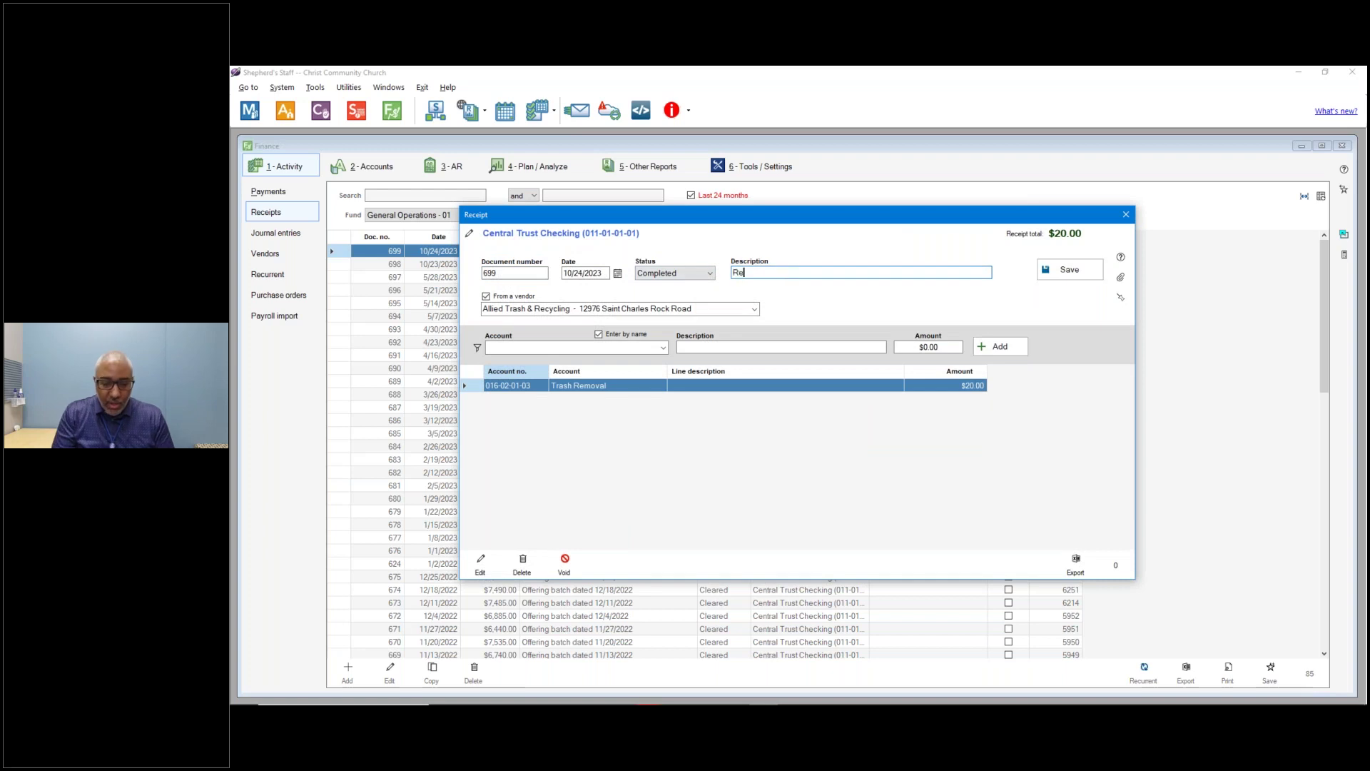
type("Refunds")
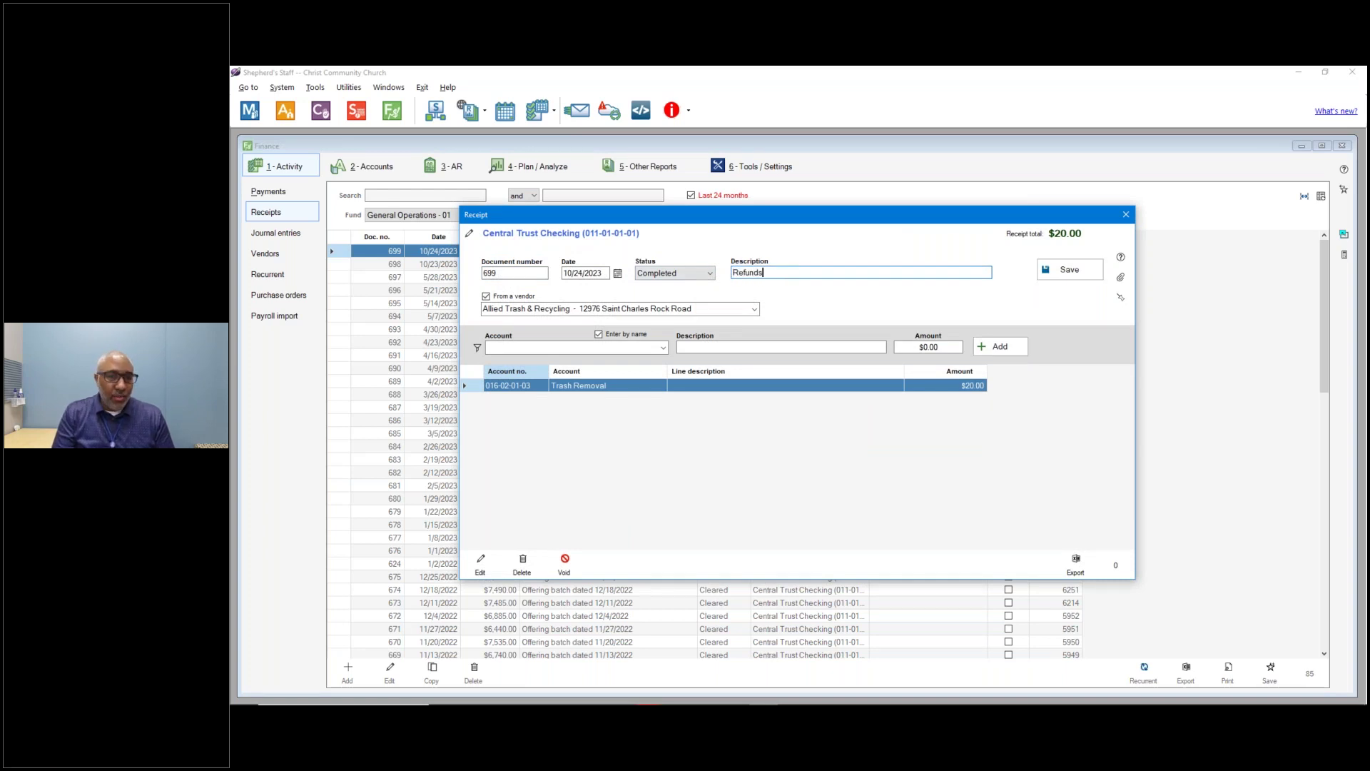
key("BackSpace")
type("for")
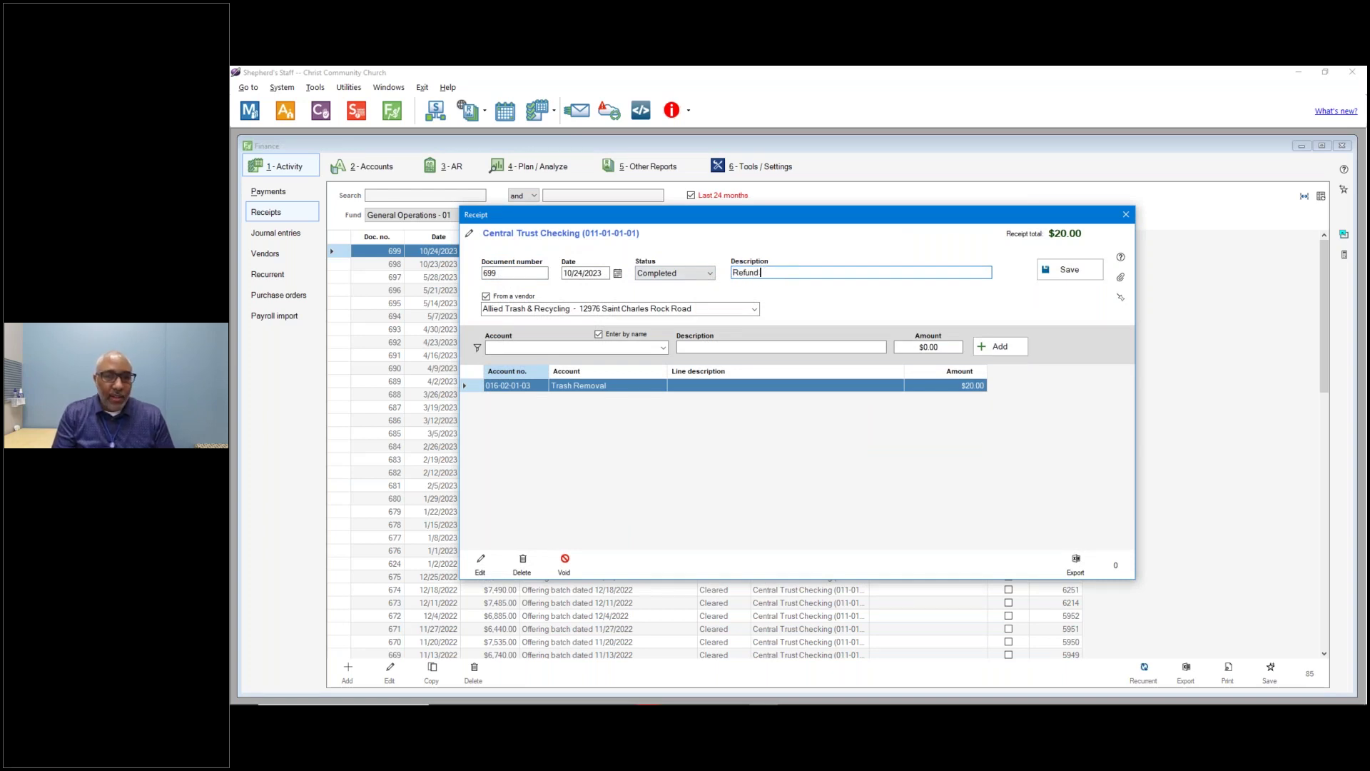
type(" over payment")
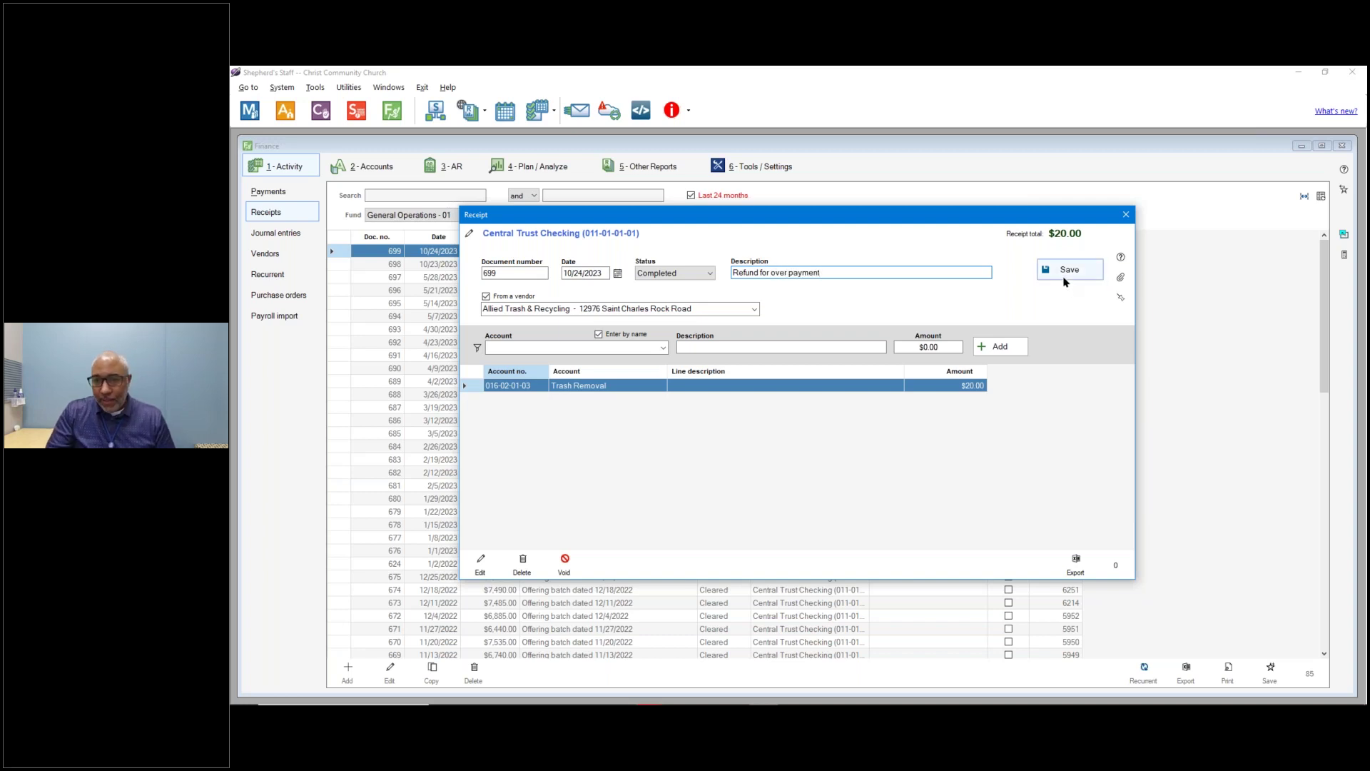
left_click(760, 348)
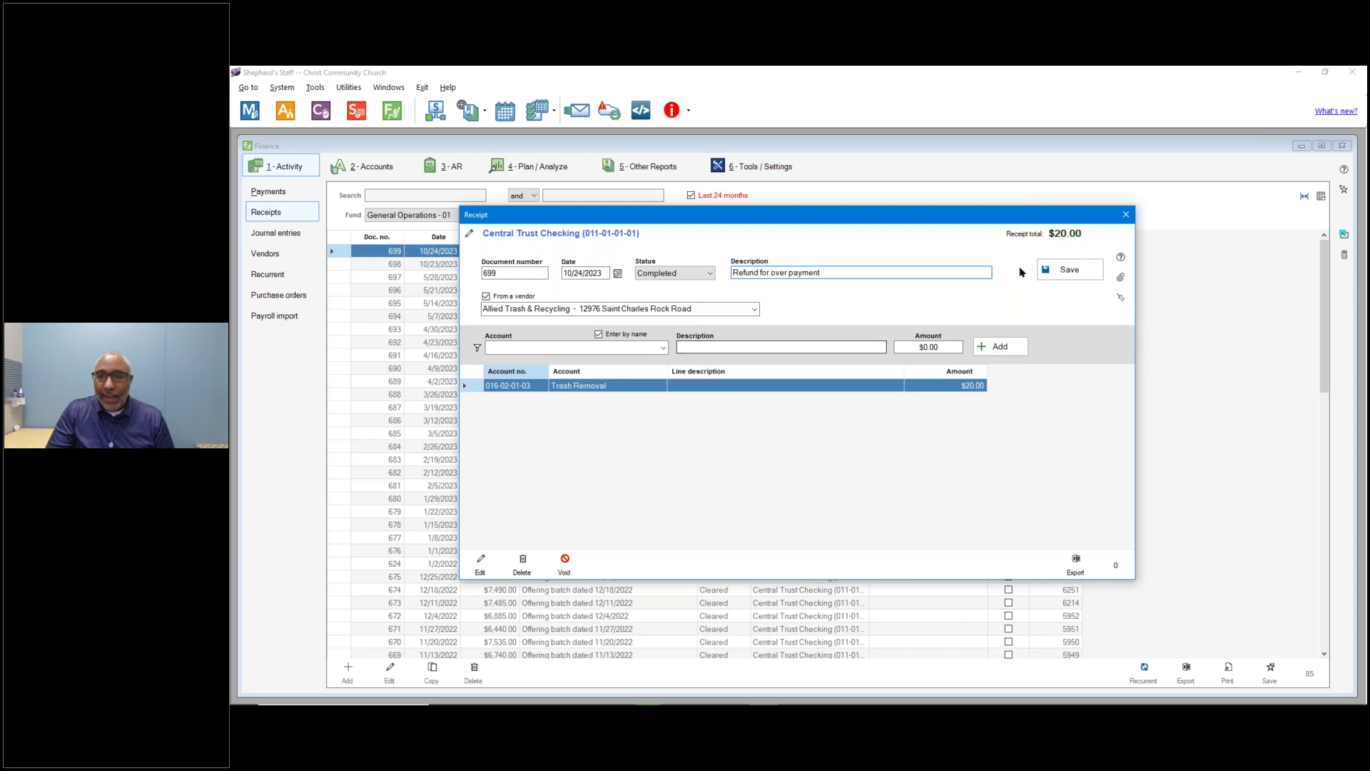
left_click(1068, 271)
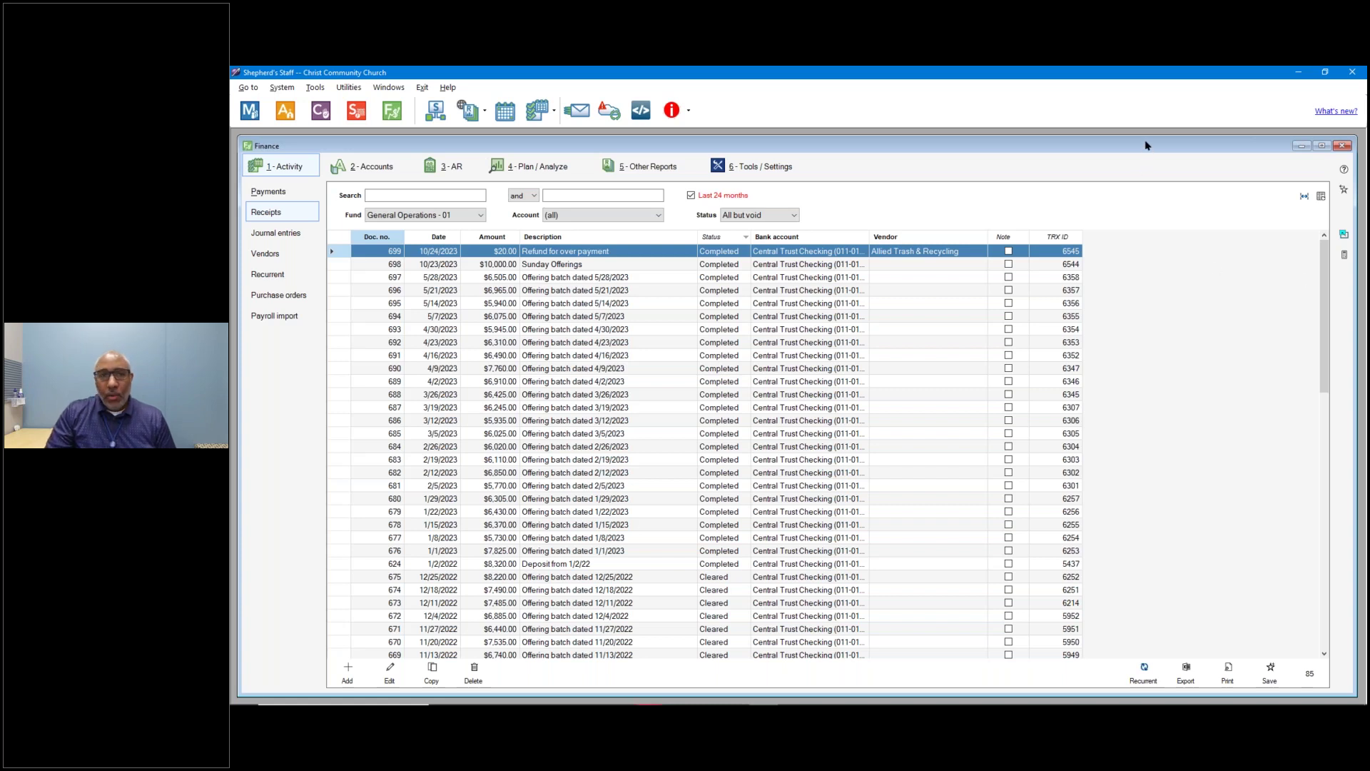
Close the Finance window after the refund receipt saves and switch to the PowerPoint presentation.
left_click_drag(1146, 145, 1144, 148)
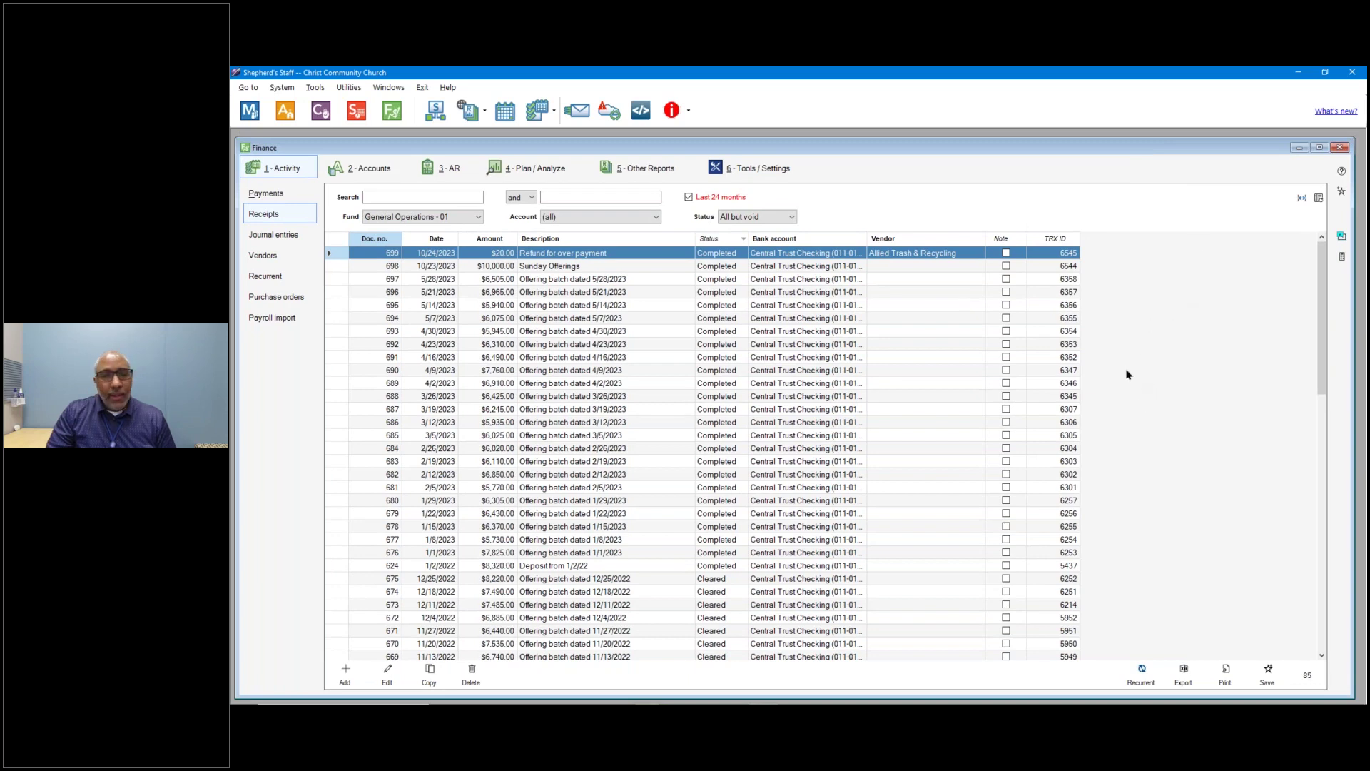
left_click(1340, 147)
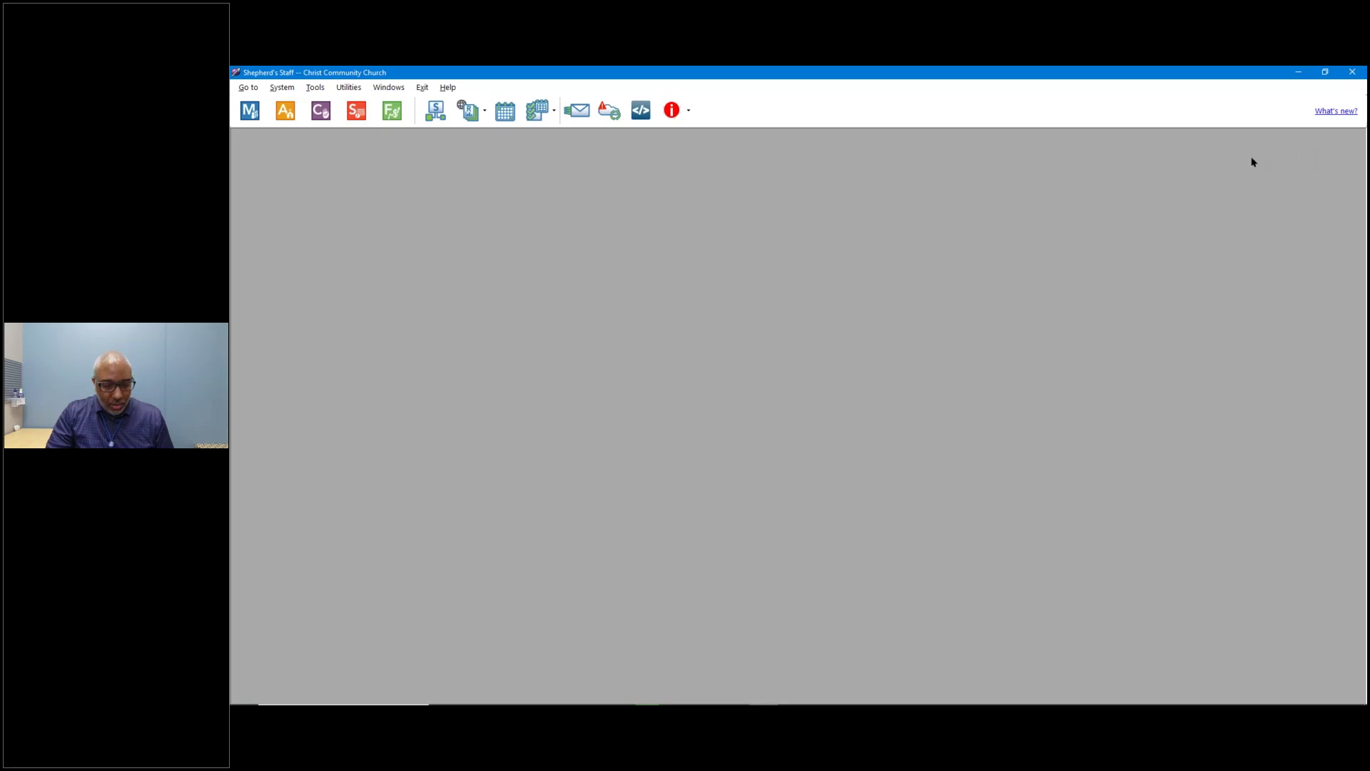
key("alt+Tab")
key("alt+Tab")
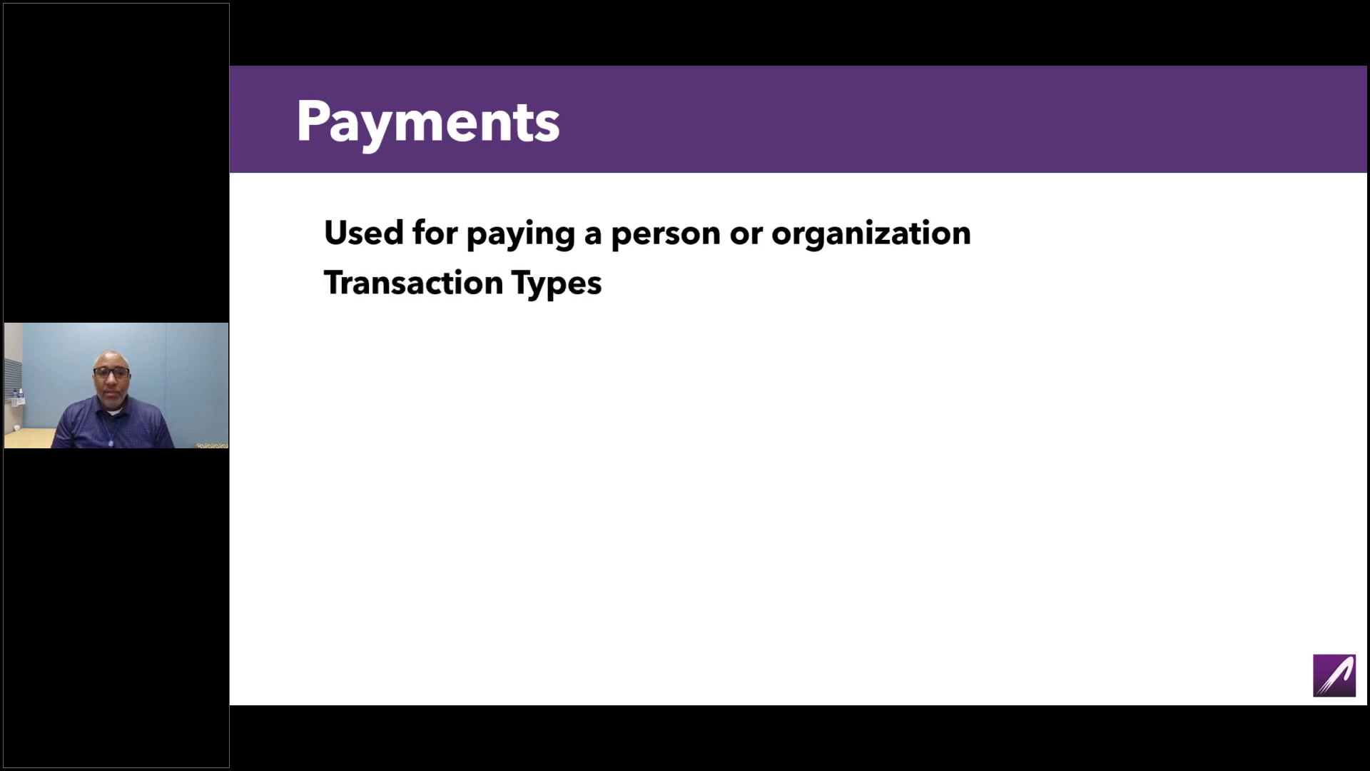
Advance the Payments slide to show 'Transaction Types' with its first bullet, 'Checks'.
key("Right")
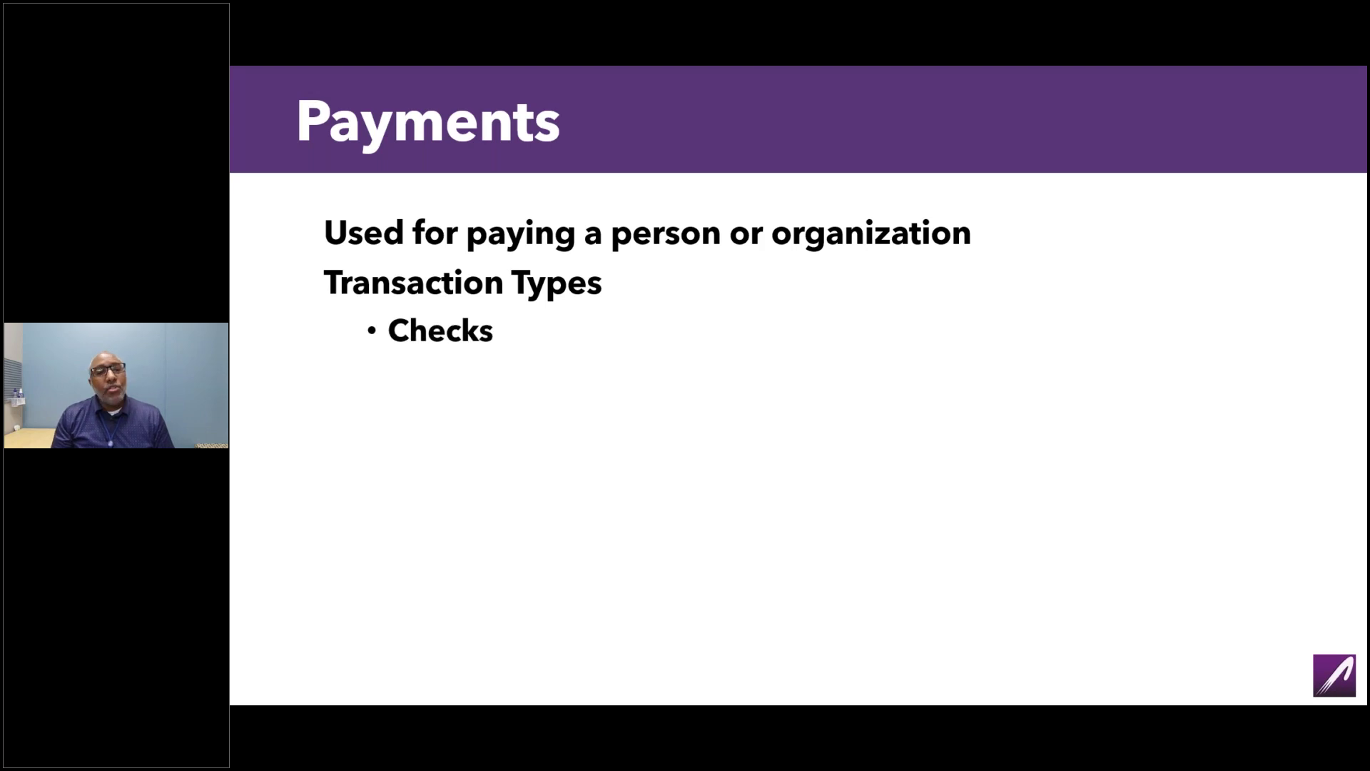
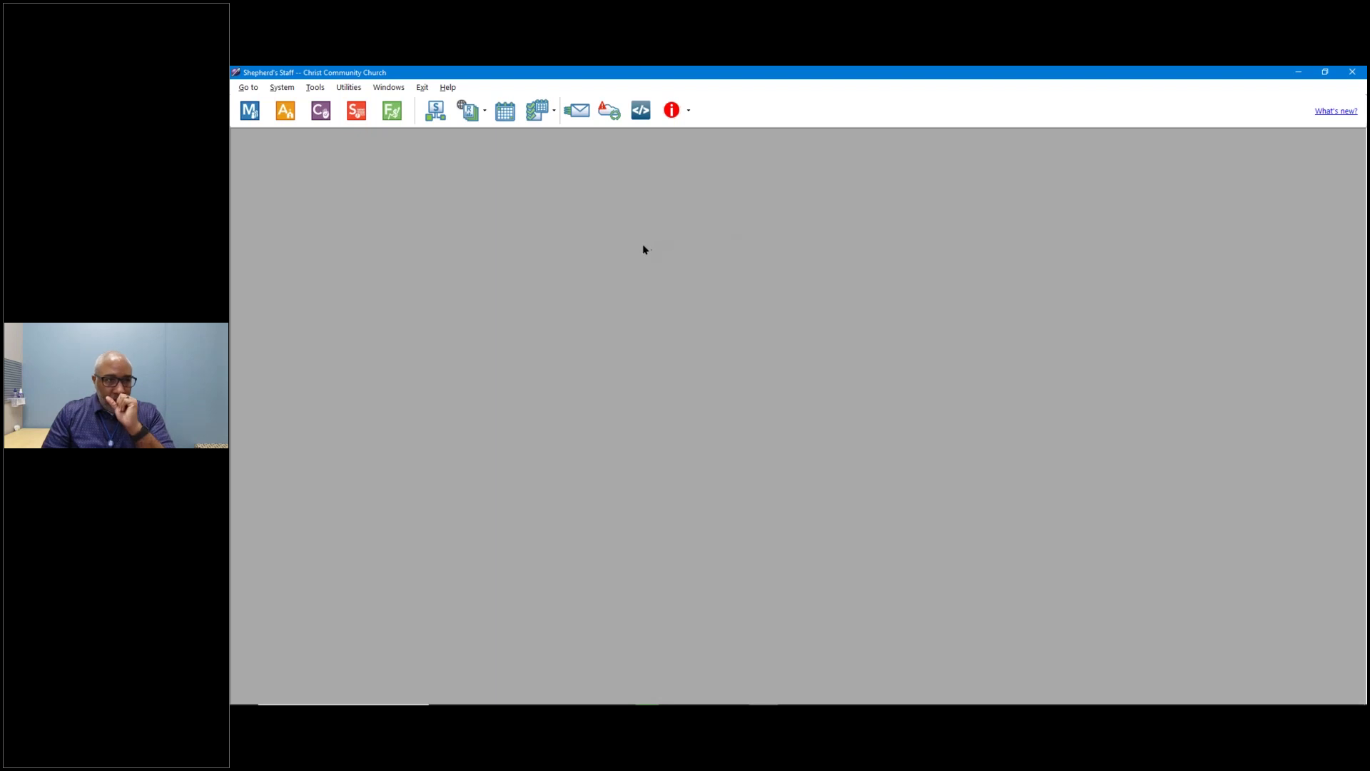
Open Finance payments filtered to fund General Operations - 01 and account Central Trust Checking.
left_click(386, 116)
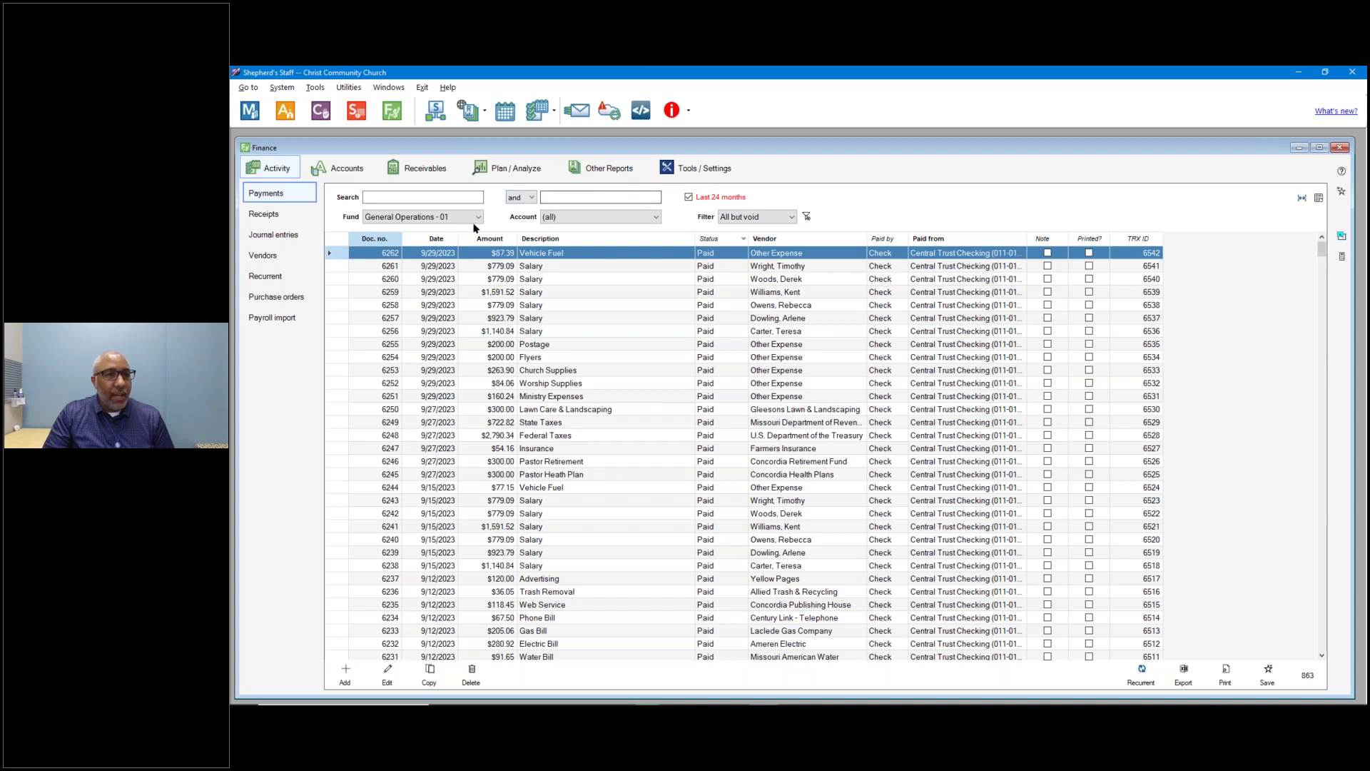
left_click(459, 216)
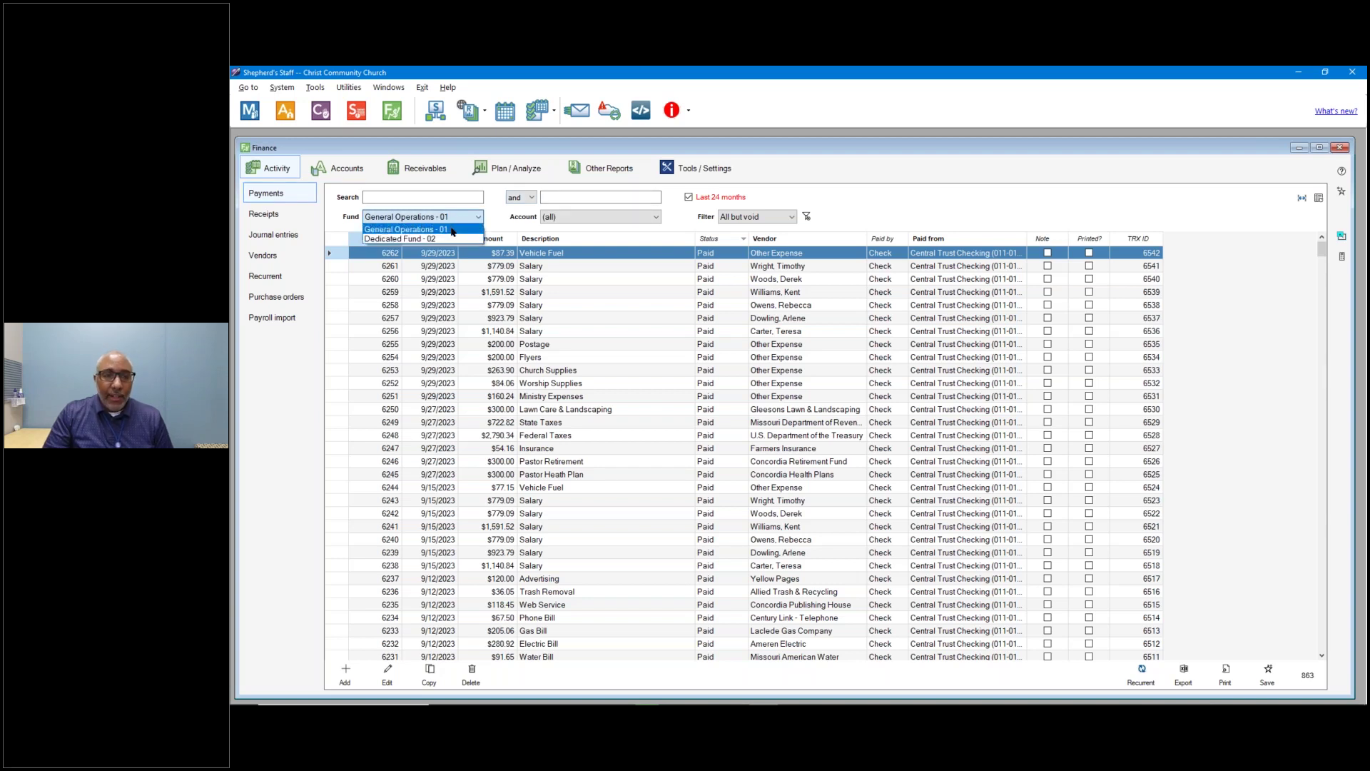
left_click(452, 229)
left_click(579, 218)
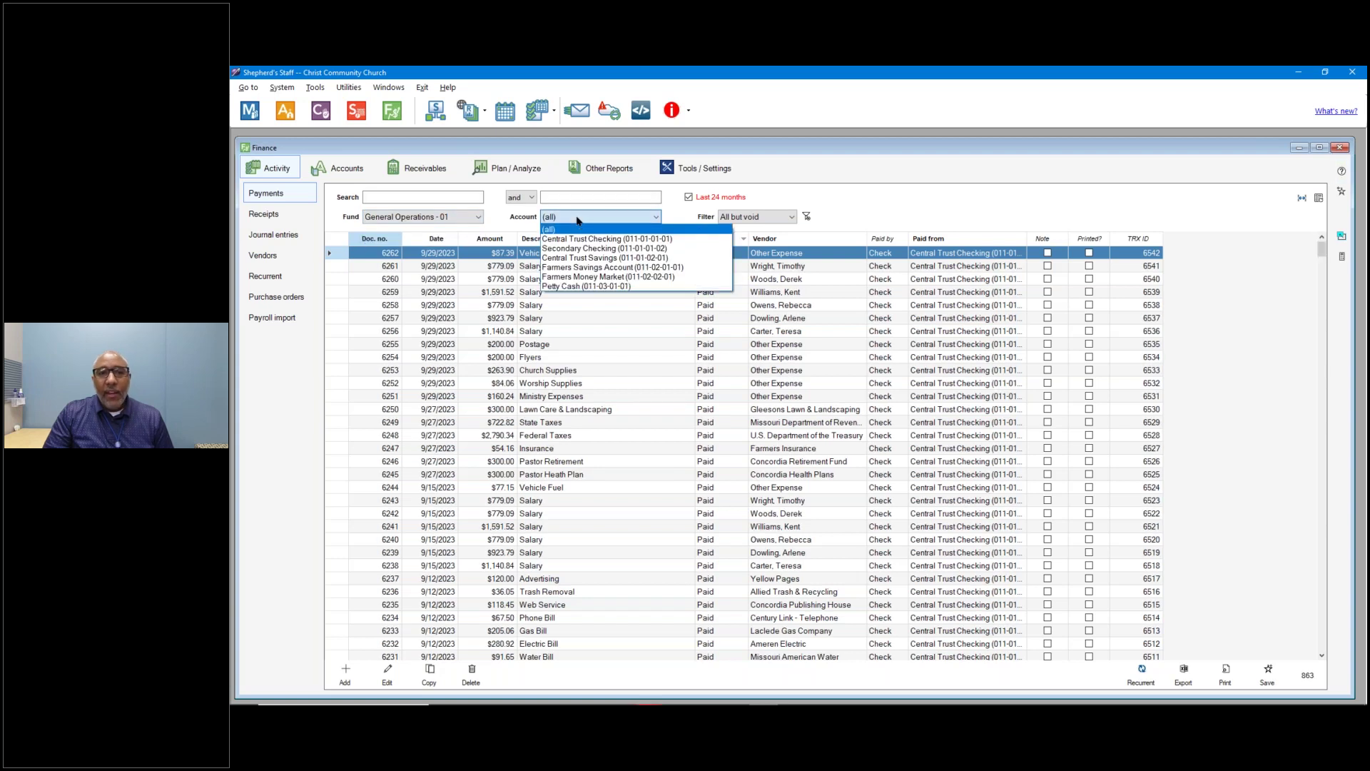
left_click(612, 239)
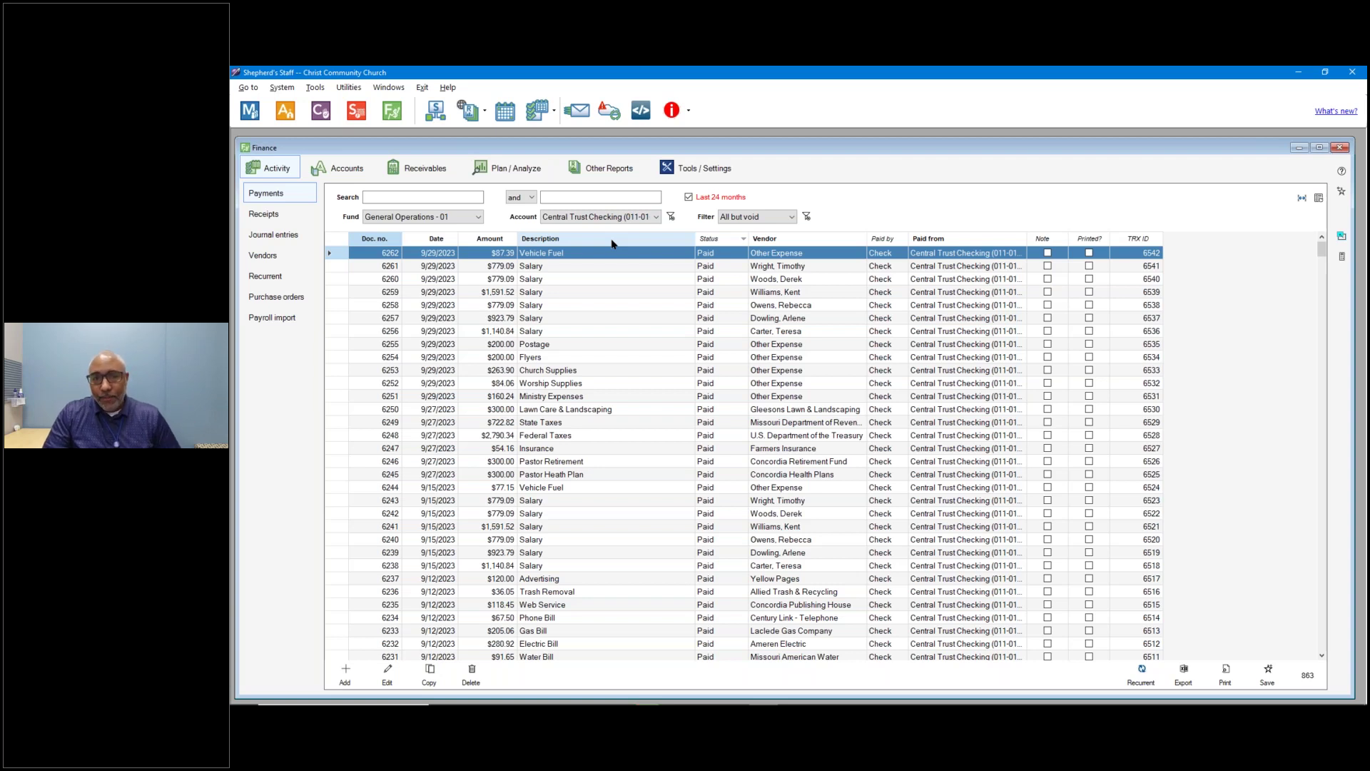
left_click(757, 217)
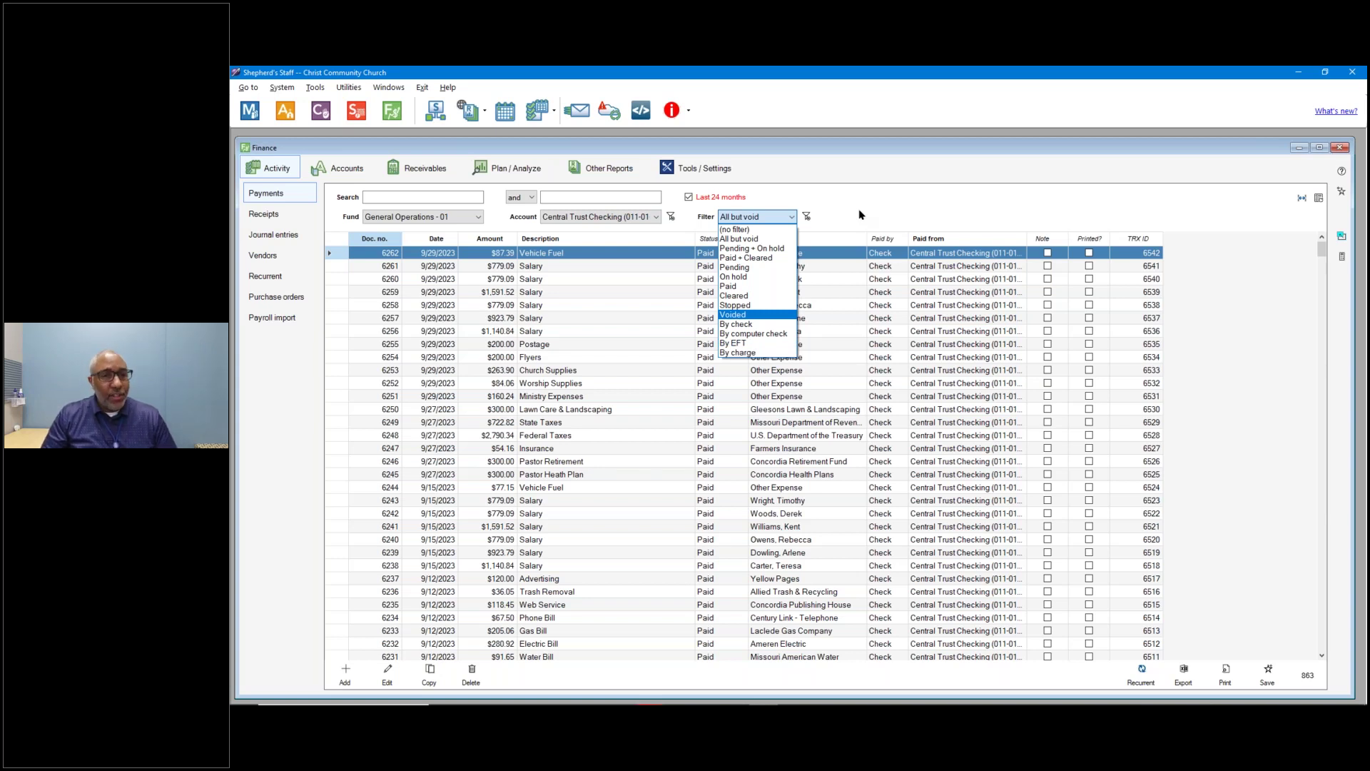
left_click(861, 215)
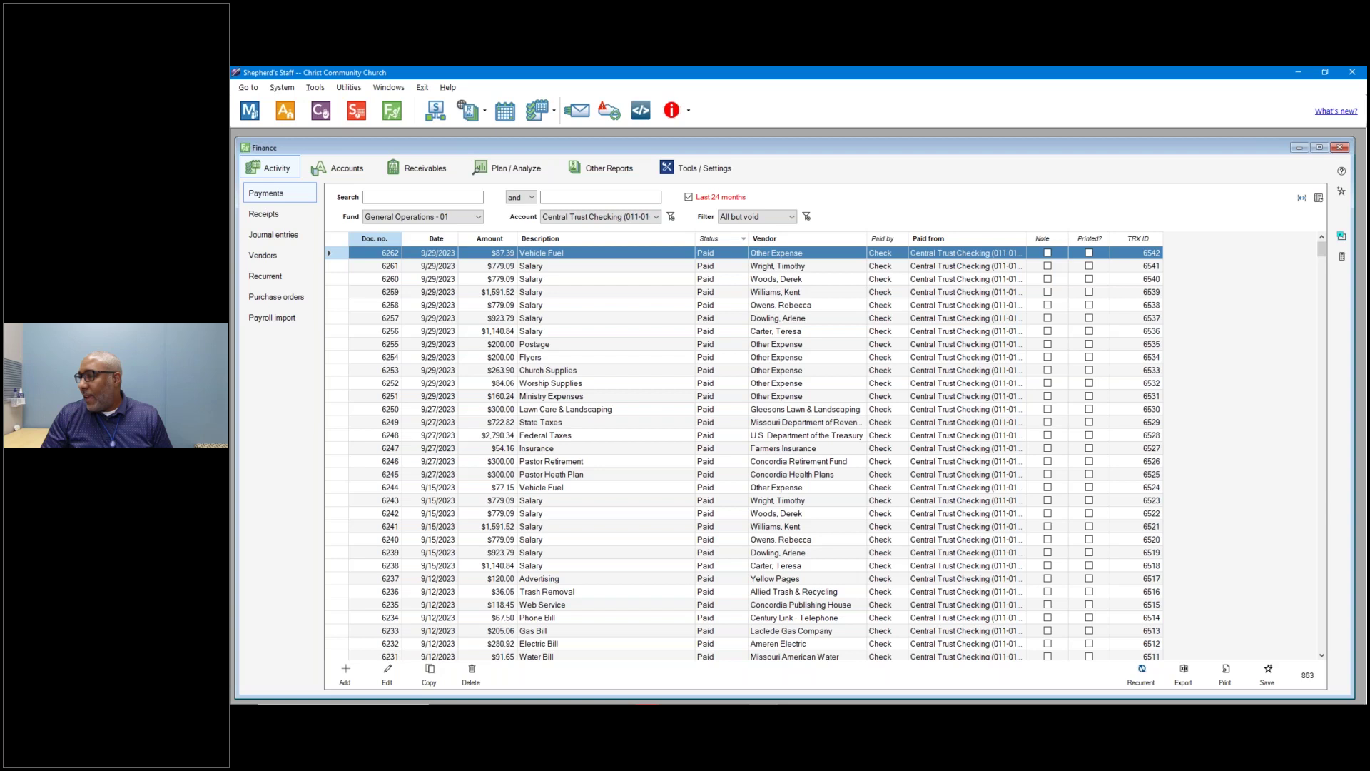
left_click(346, 678)
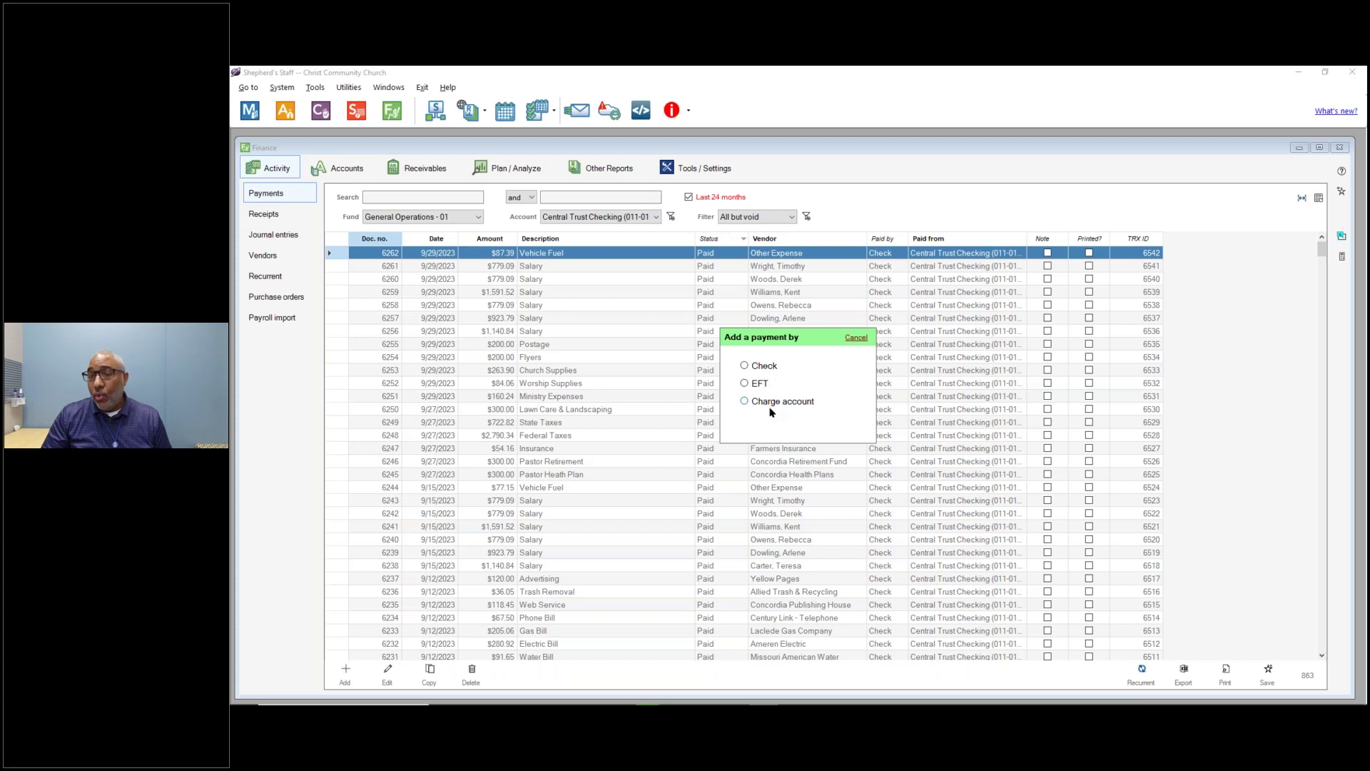
Start a Check payment to Midwest Snow Management, LLC, copying its last payment details.
left_click(762, 366)
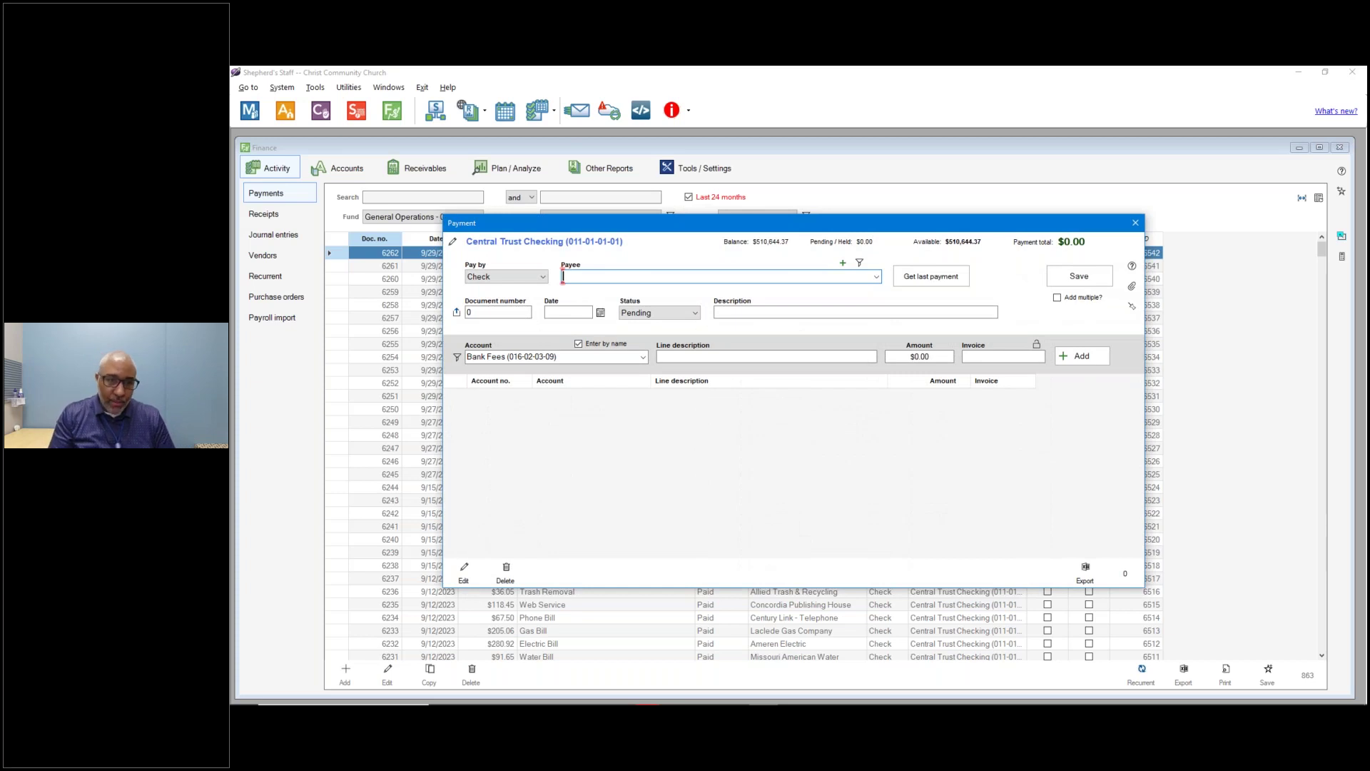
left_click(877, 278)
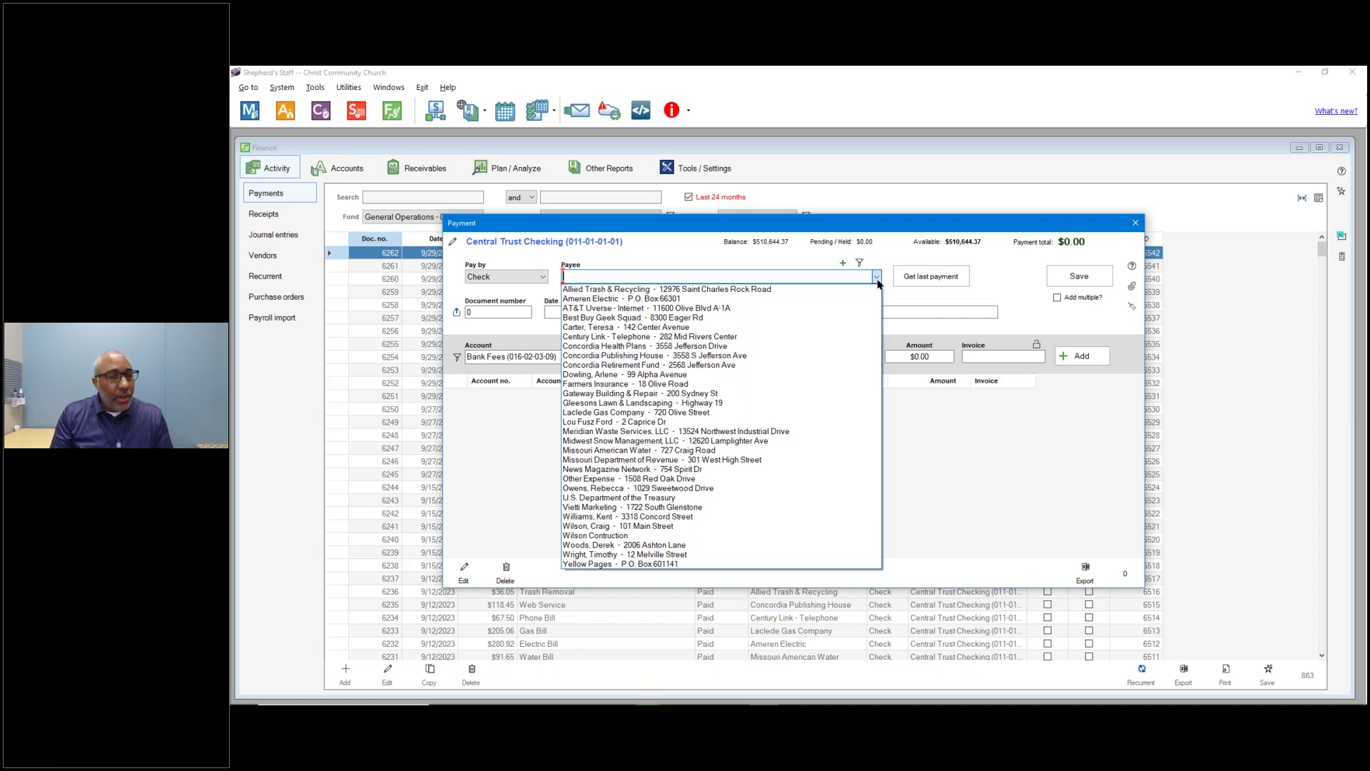
left_click(728, 440)
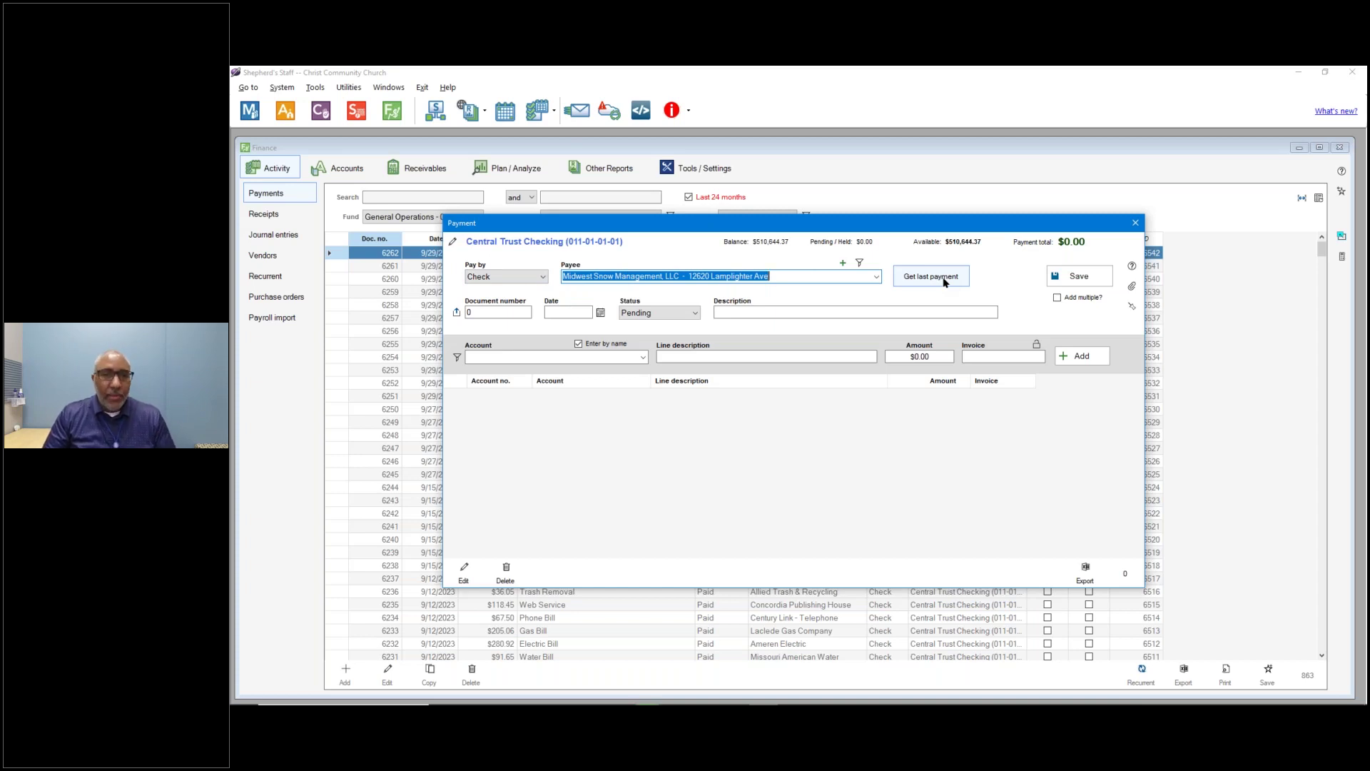
left_click(942, 278)
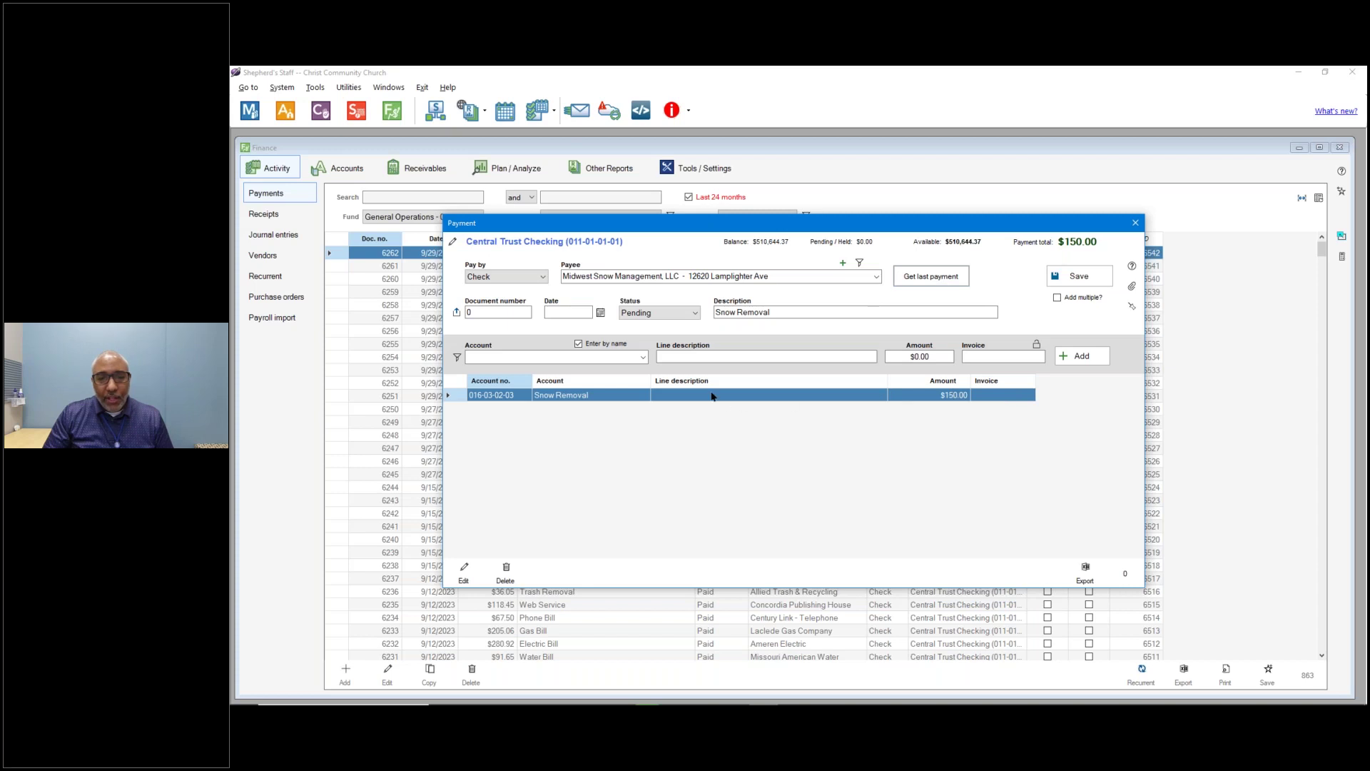
Delete the copied Snow Removal line and clear the copied description.
left_click(505, 569)
left_click(836, 433)
left_click(780, 312)
left_click_drag(780, 312, 642, 311)
key("BackSpace")
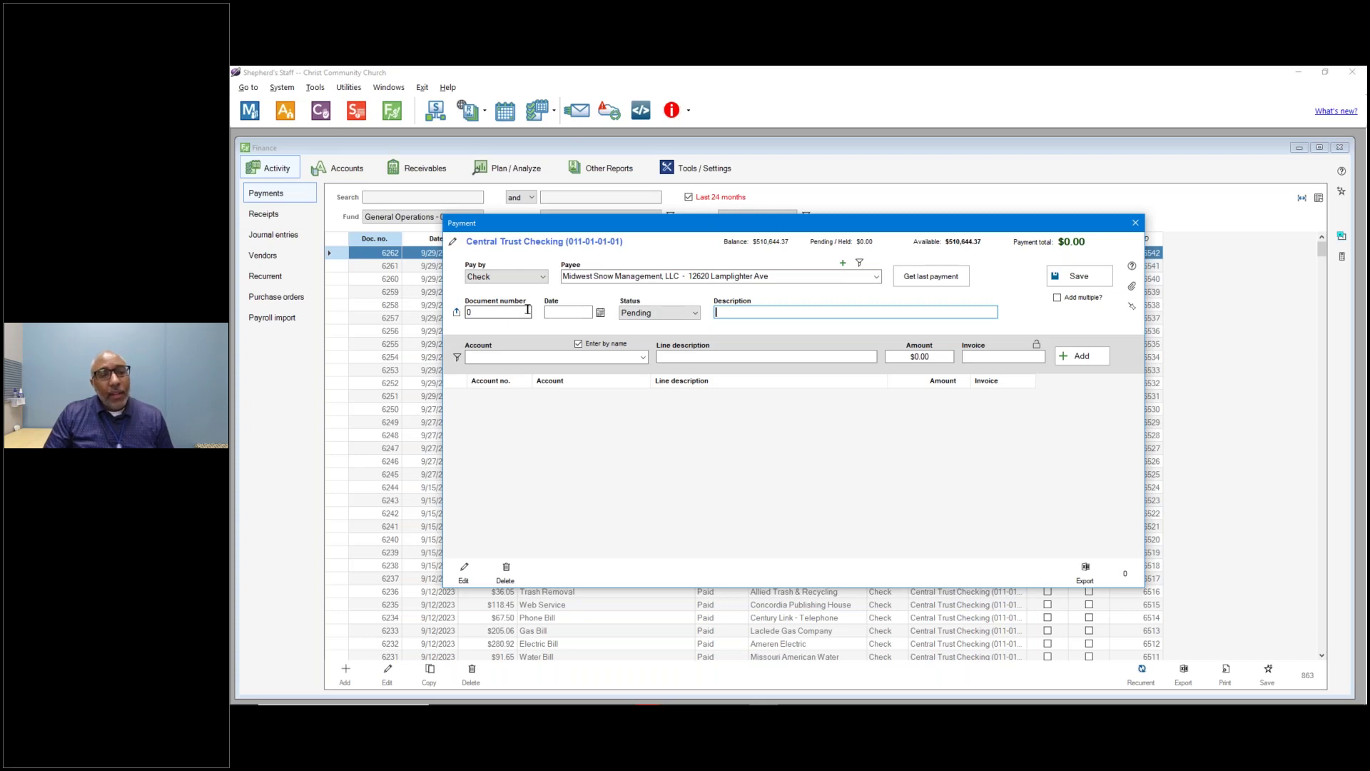
Keep the check's status at Pending and enter the description 'Snow Removal'.
left_click(675, 316)
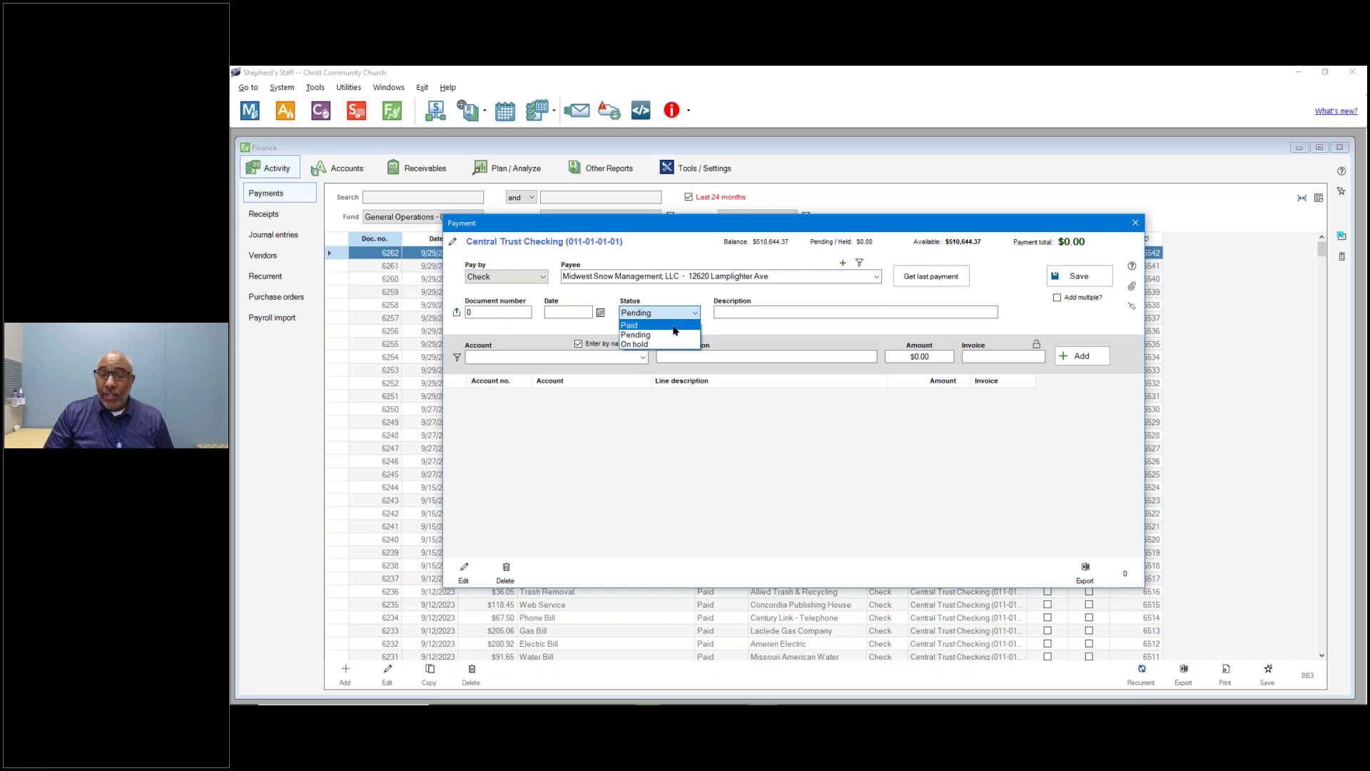
left_click(674, 327)
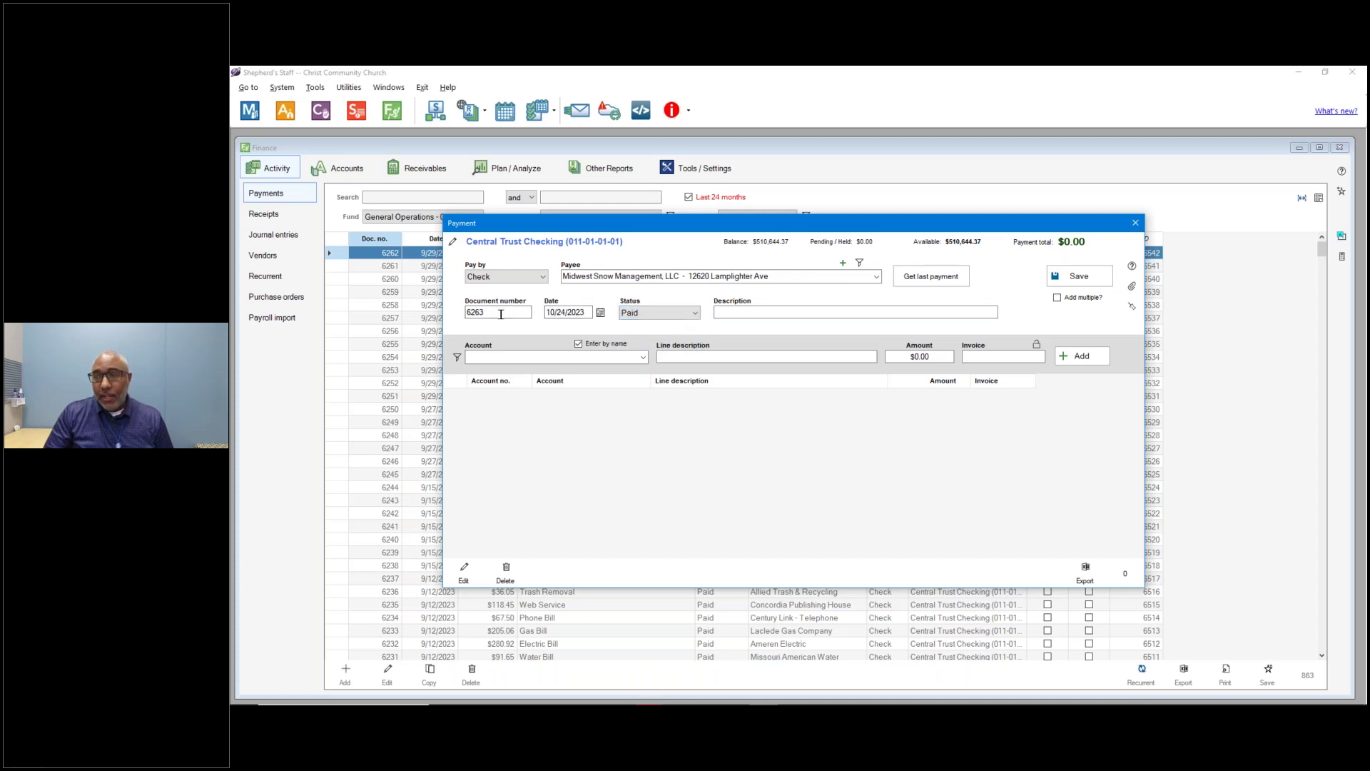
left_click(651, 313)
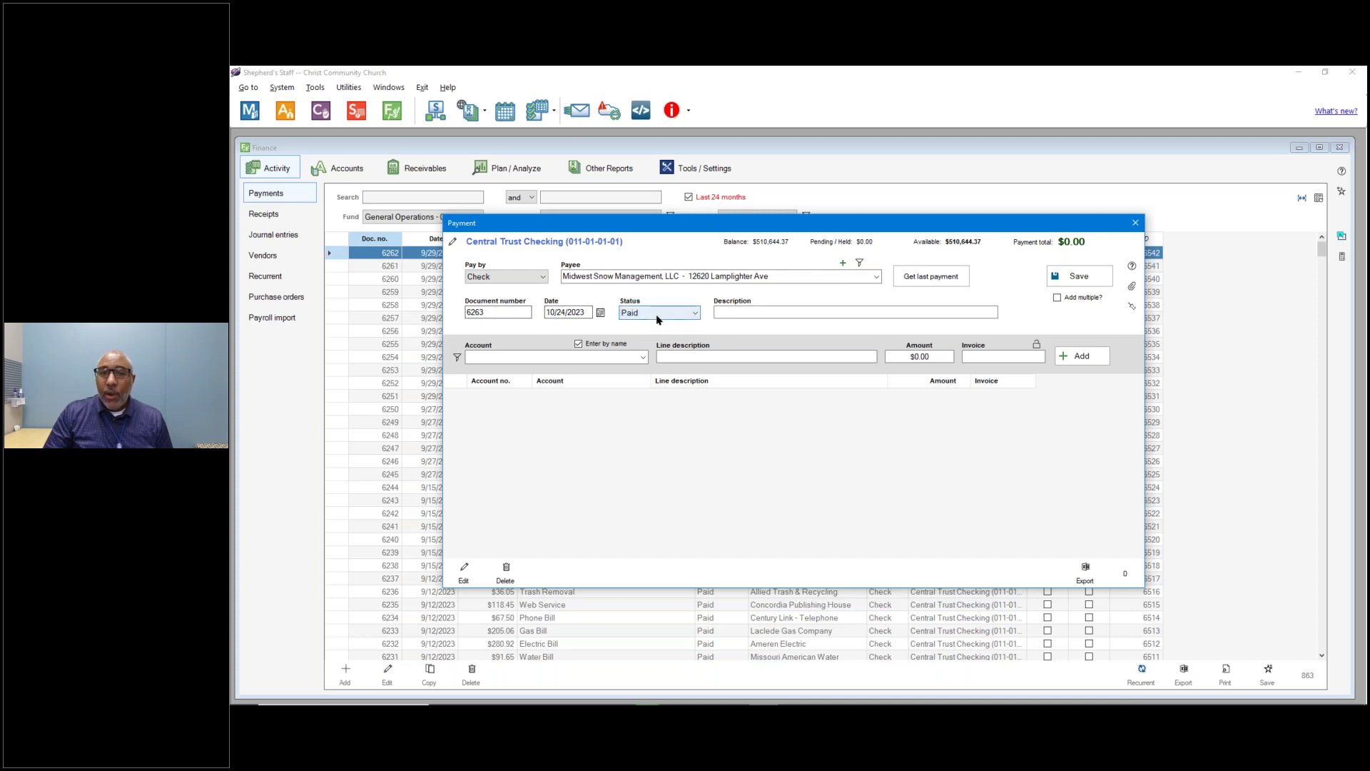
left_click(652, 337)
left_click(739, 312)
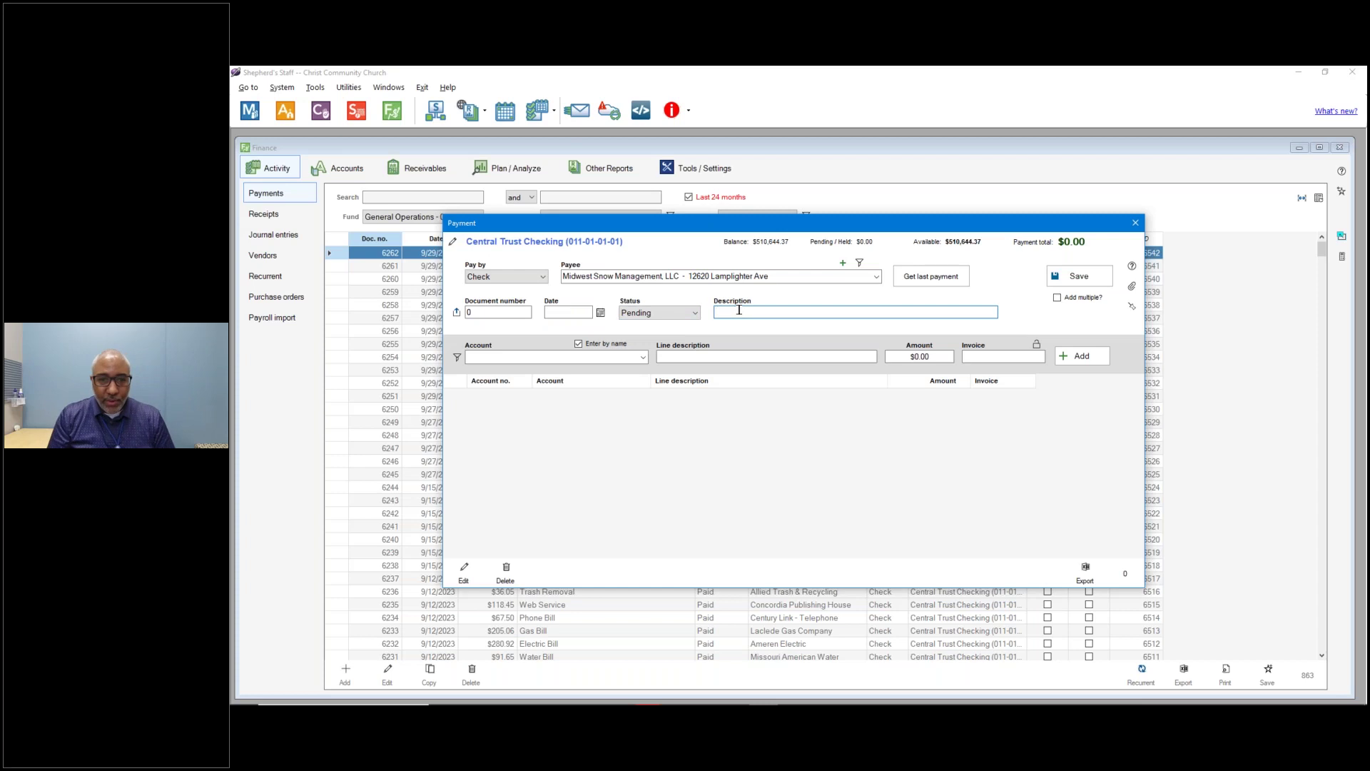
type("S")
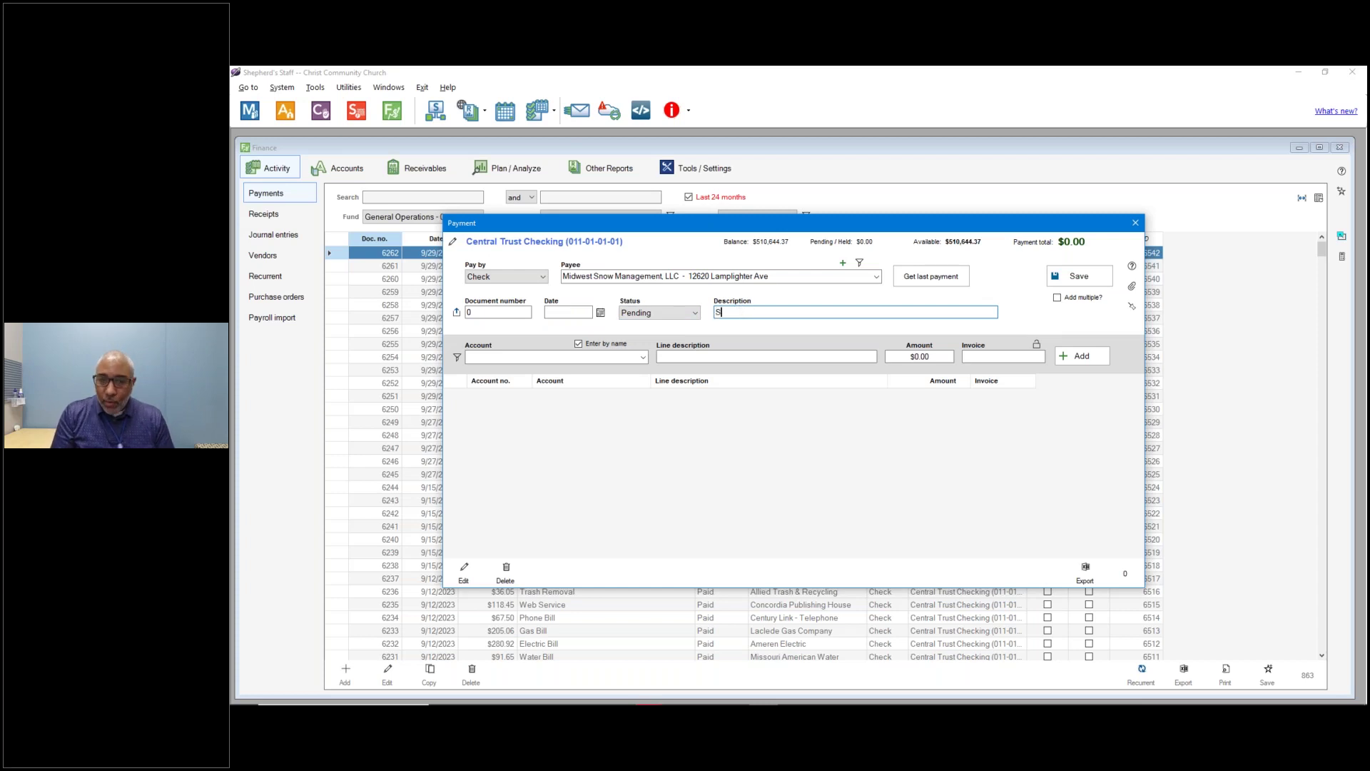
type("now Removal")
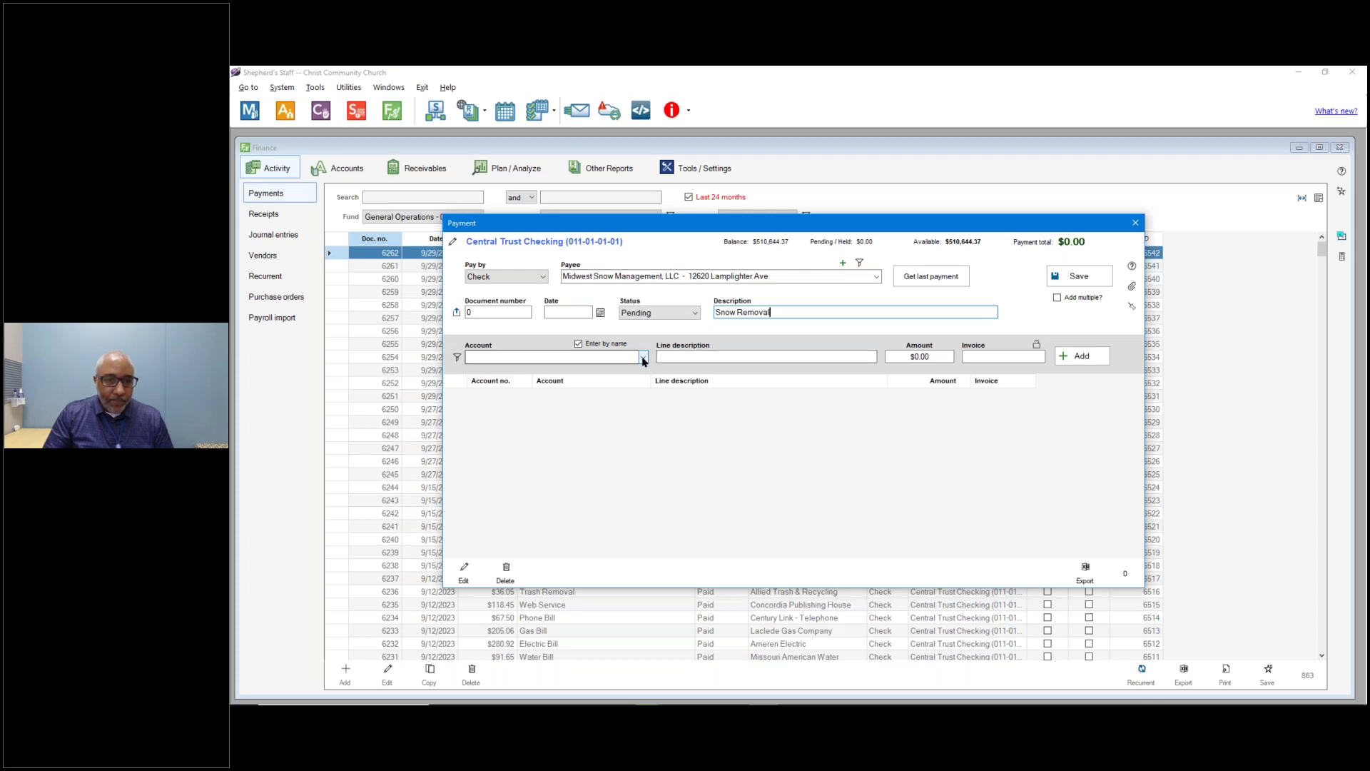
Fill the entry row with Snow Removal account, 'Snow Removal in October' and 150.00.
left_click(592, 357)
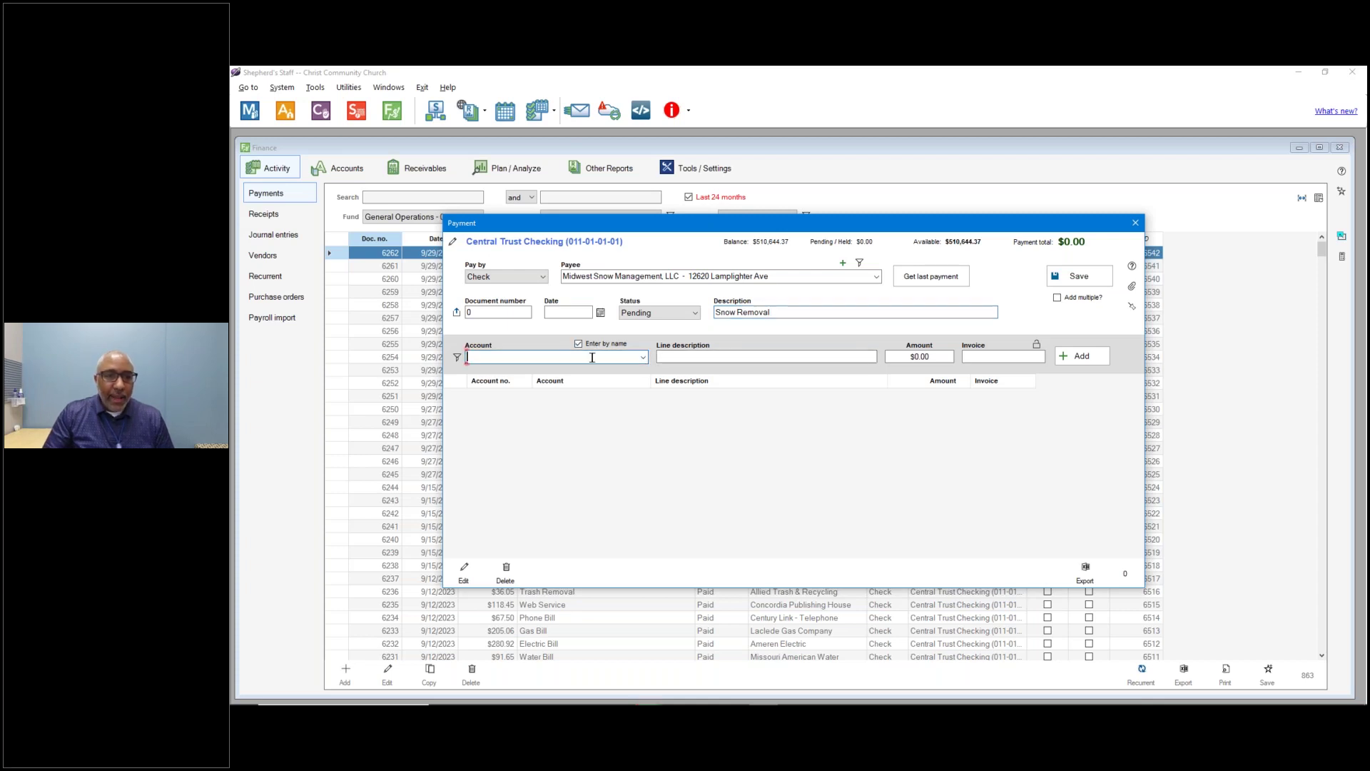
type("snow Removal (016-03-02-03")
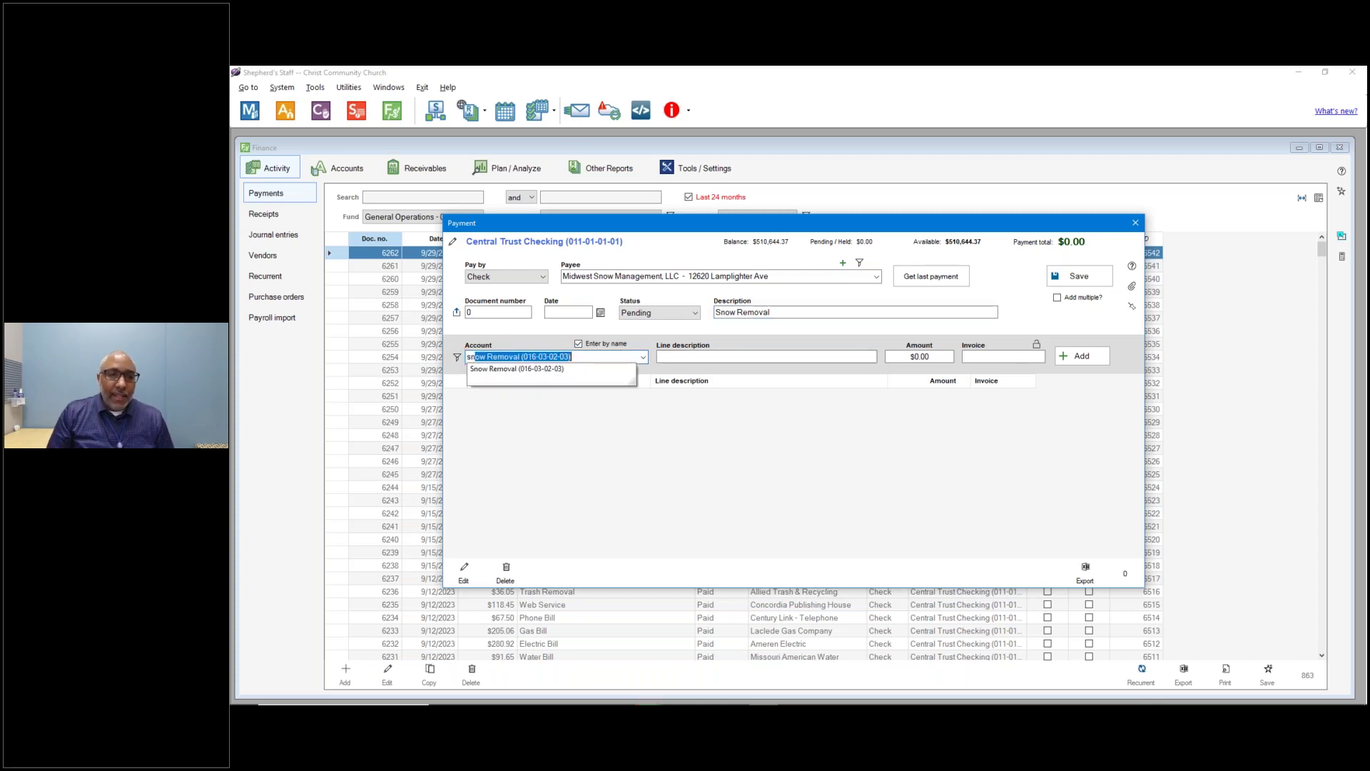
key("Tab")
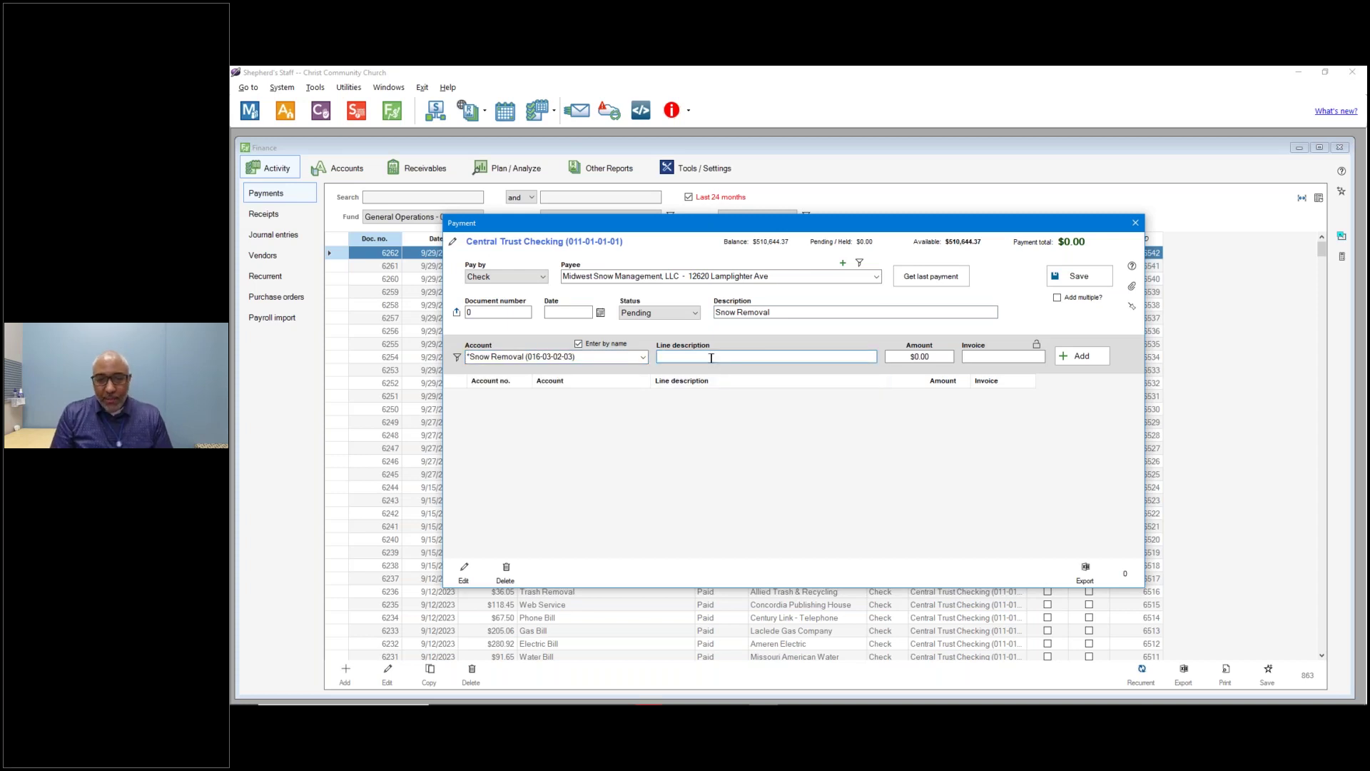
type("Ear")
key("BackSpace")
key("BackSpace")
type("Snow m")
key("BackSpace")
type("Removal in")
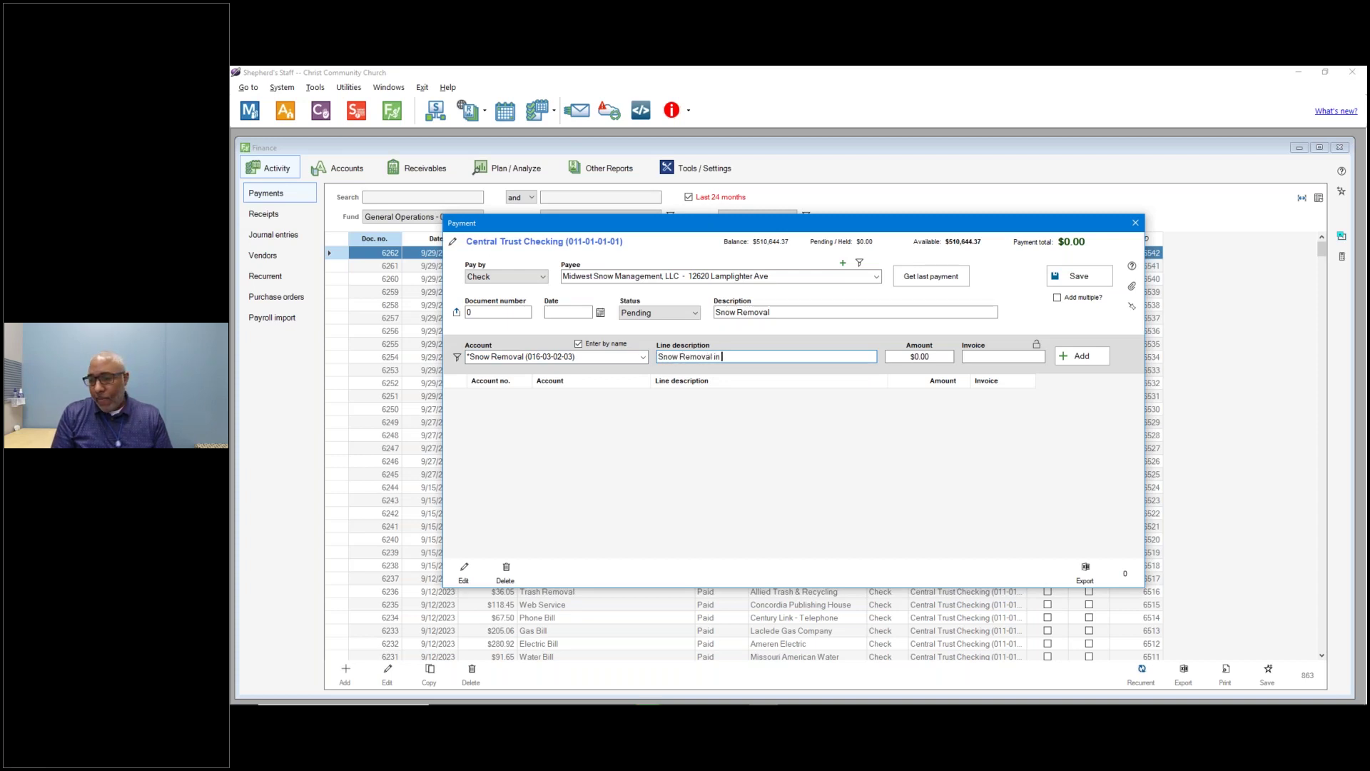
type(" Ovctober")
key("Tab")
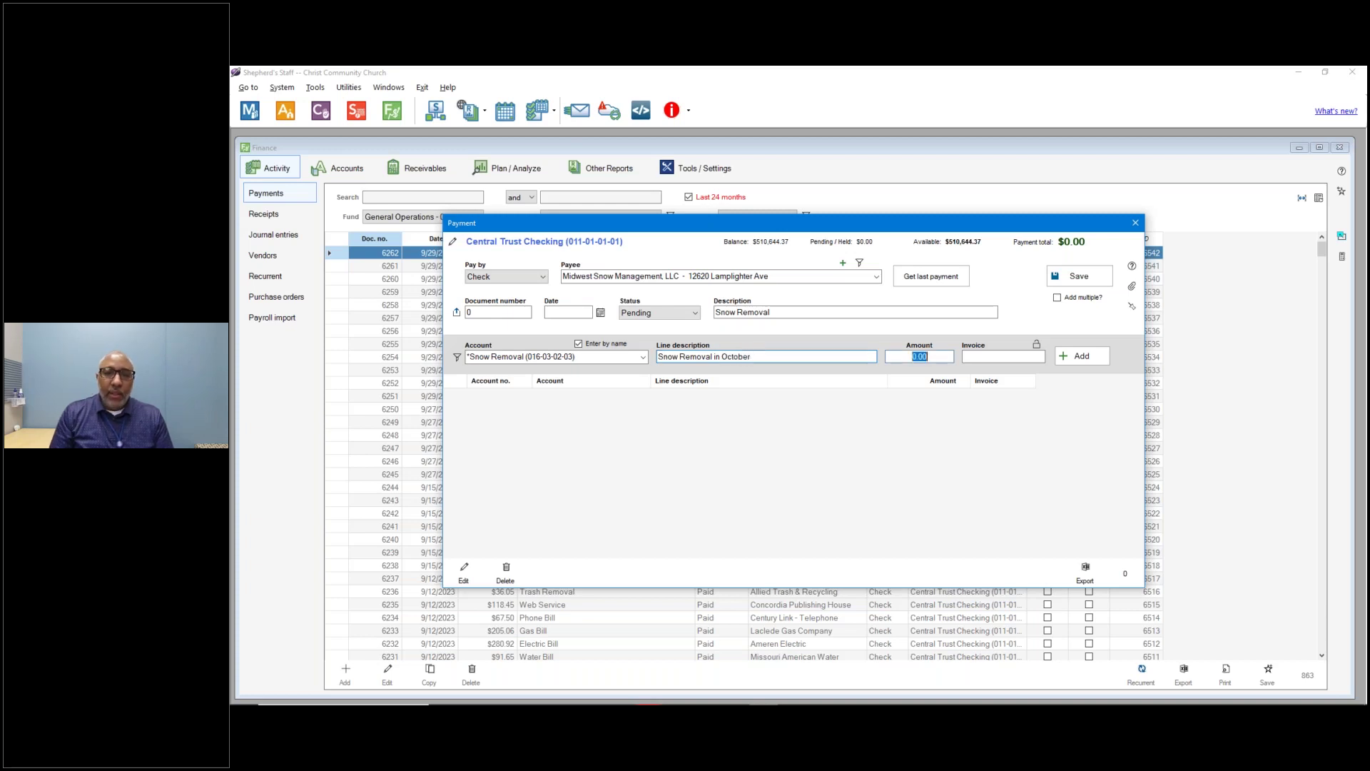
type("150.00")
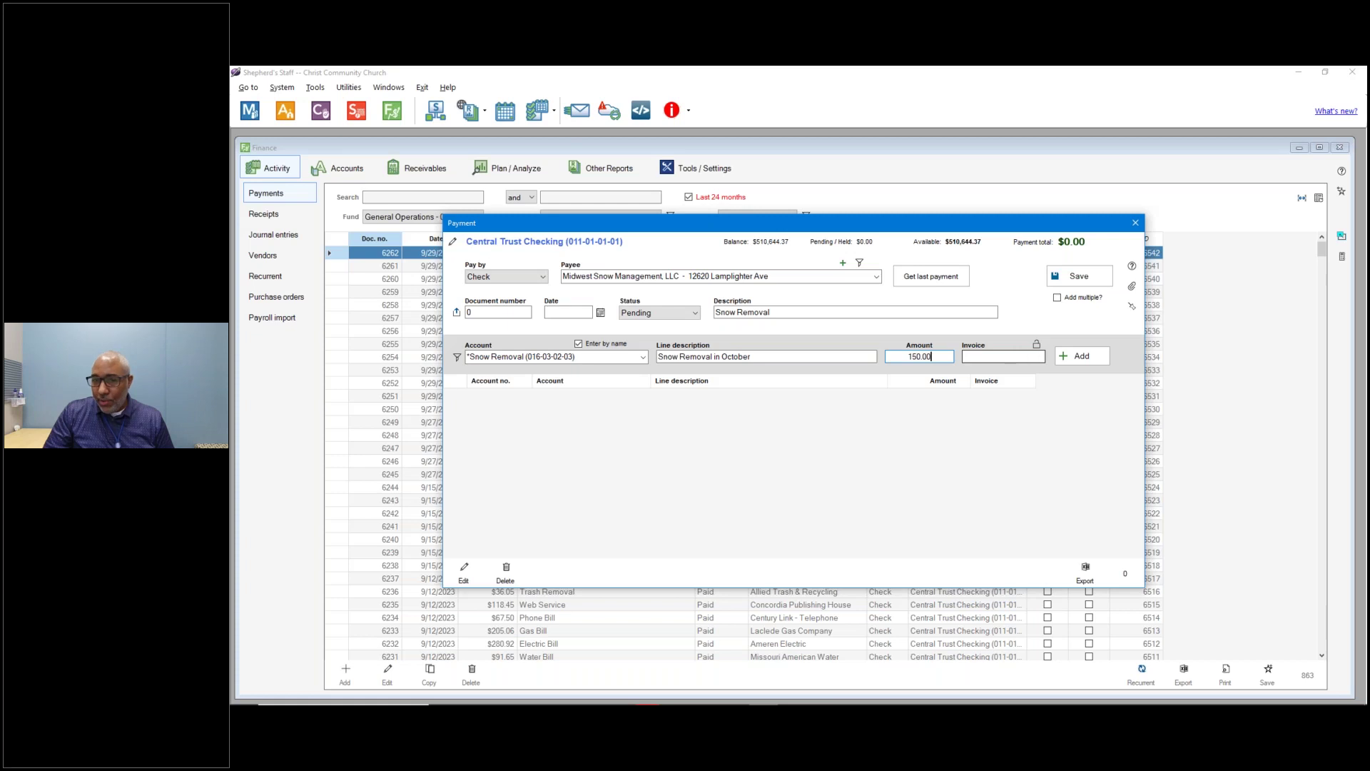
left_click(1037, 346)
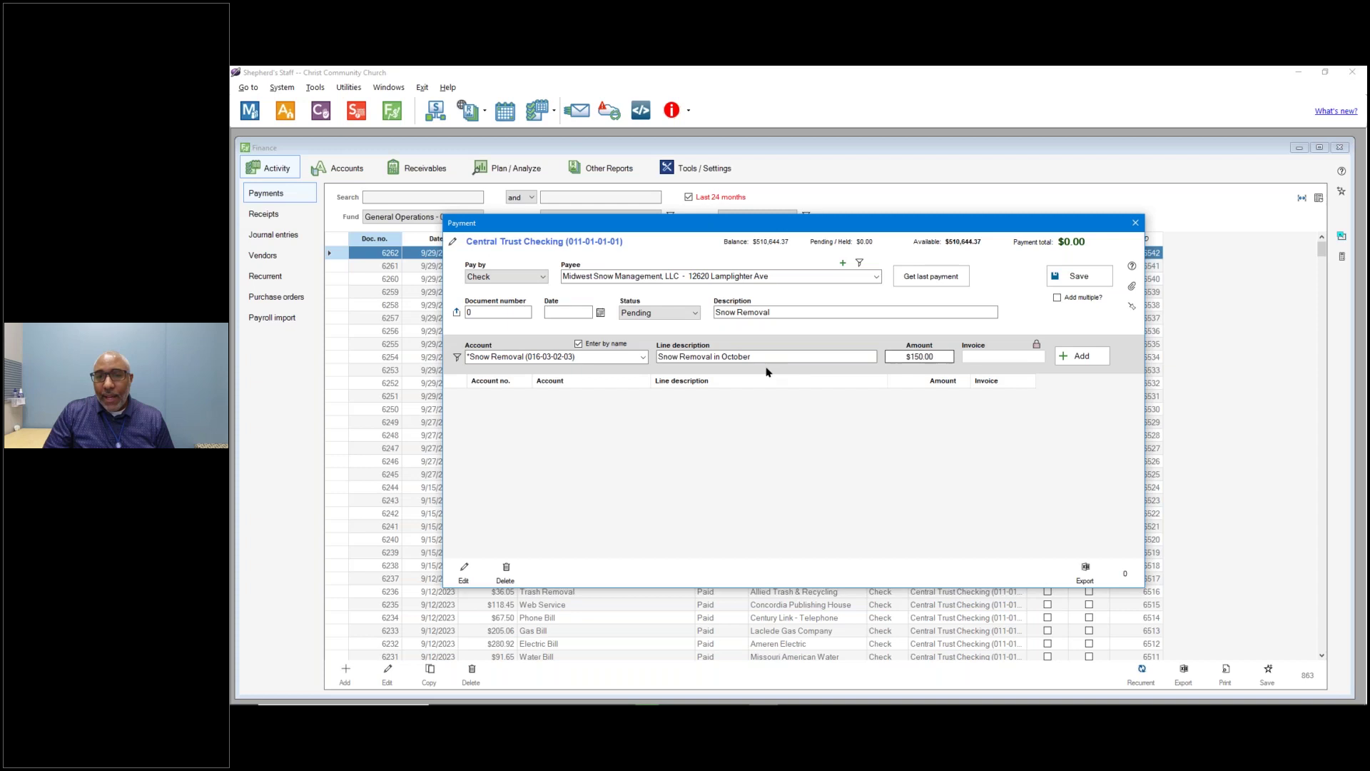
Re-enter 150 as the Snow Removal line amount and add the line.
left_click(560, 357)
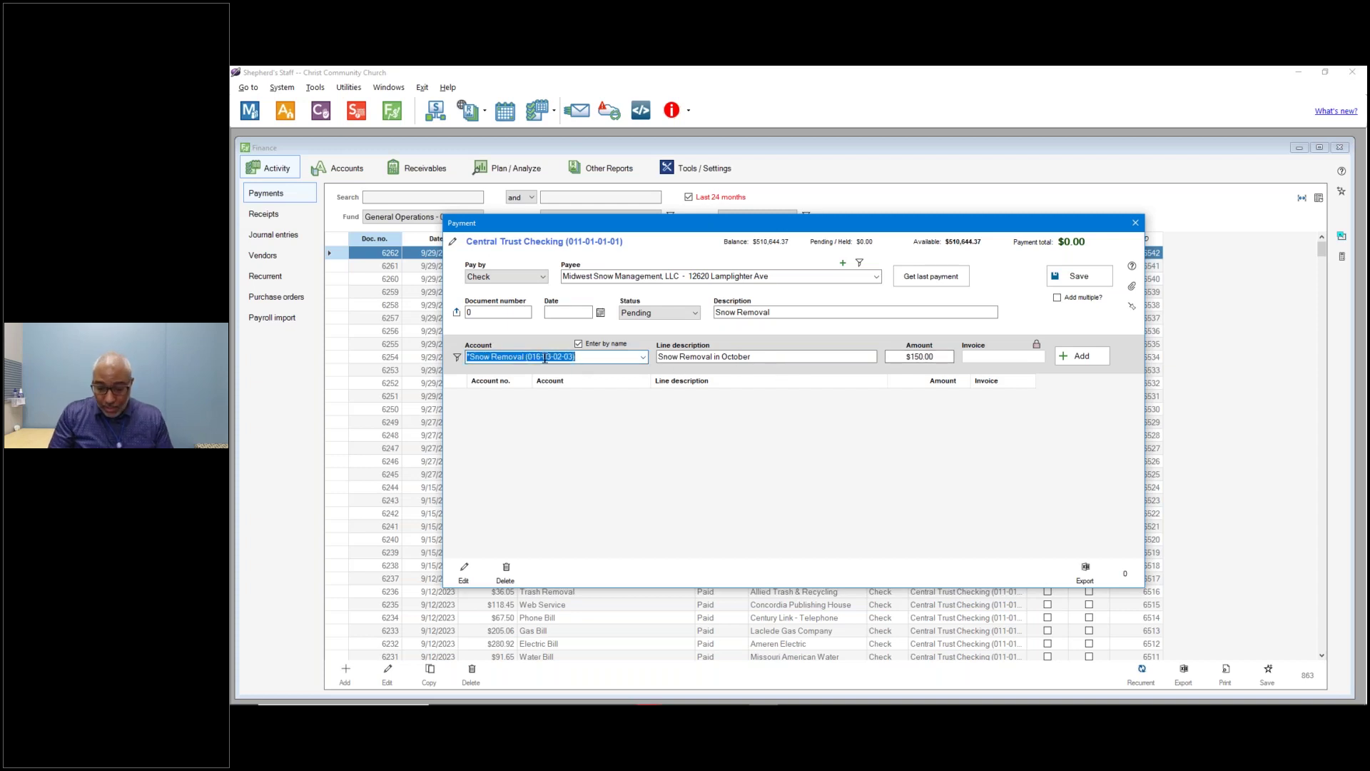
key("Tab")
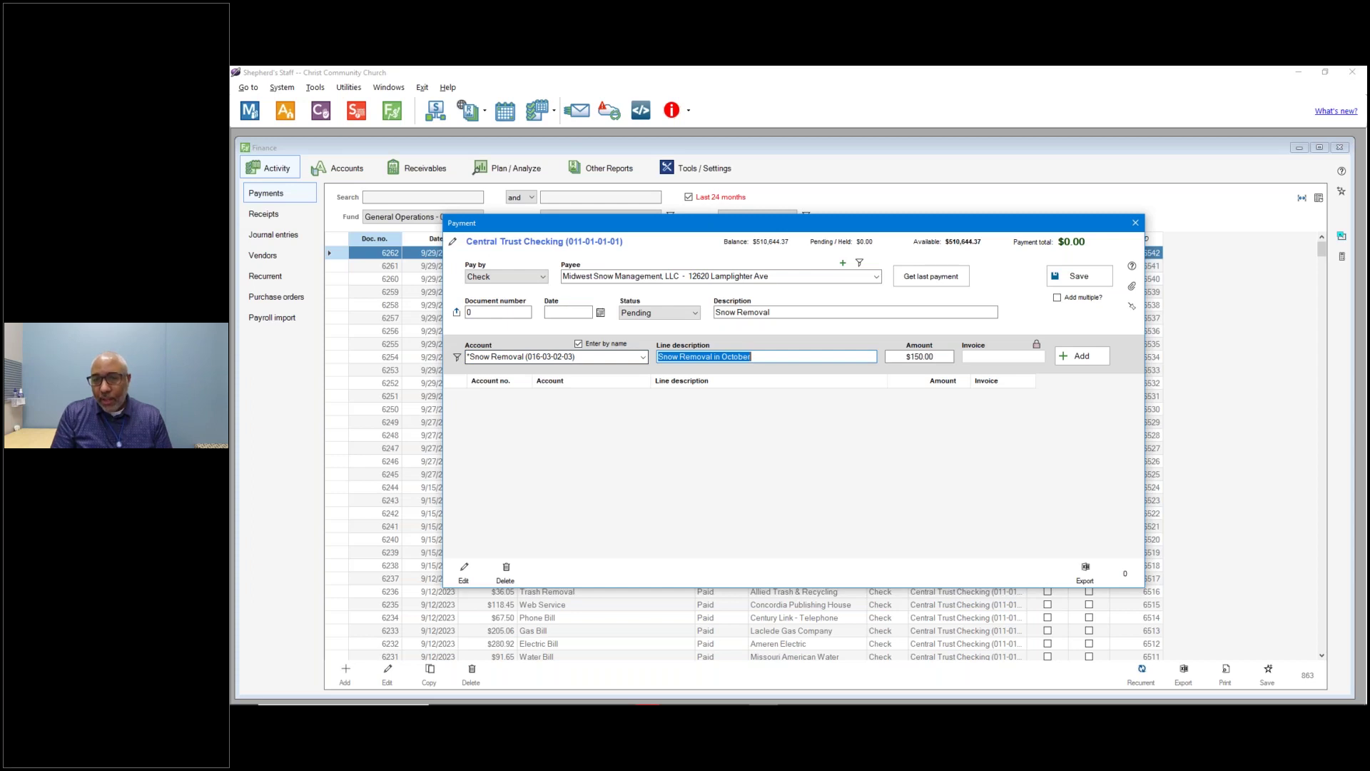
key("Tab")
type("15")
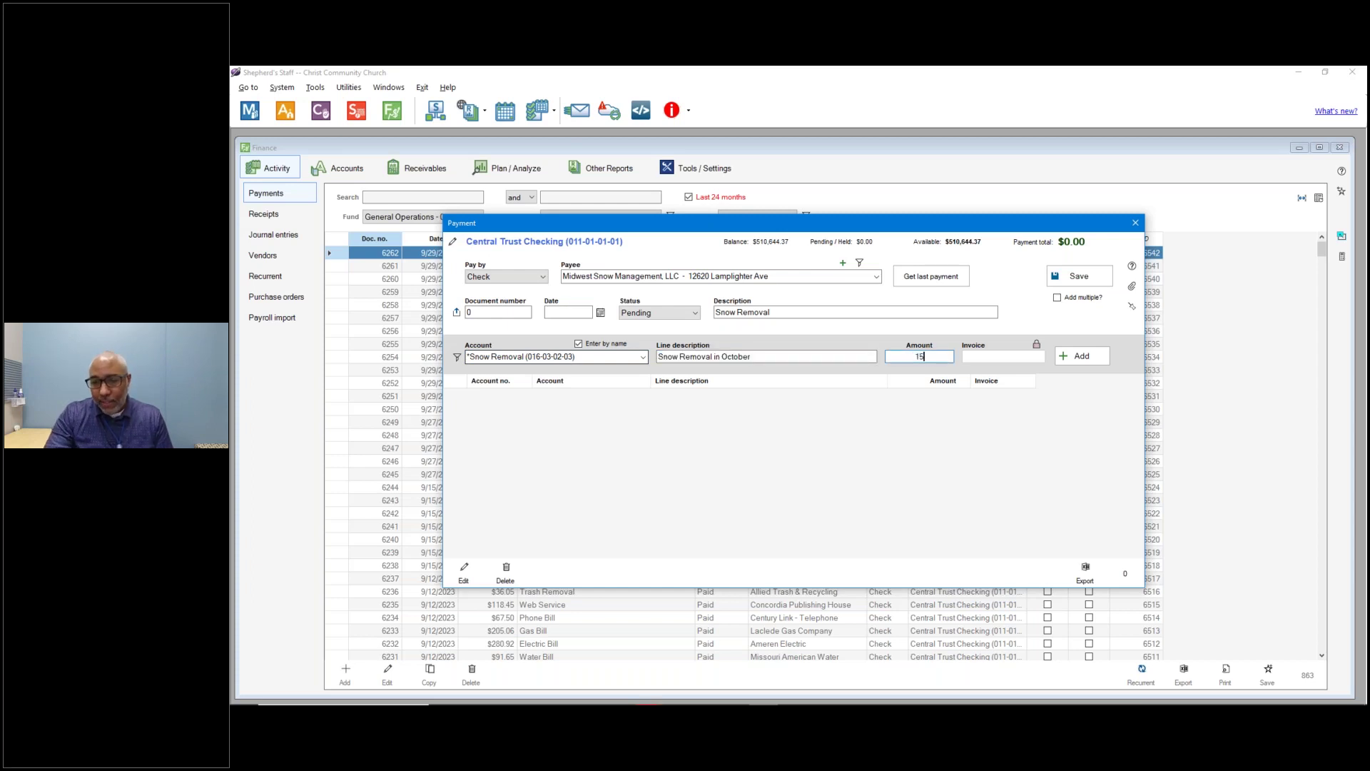
type("0")
key("Return")
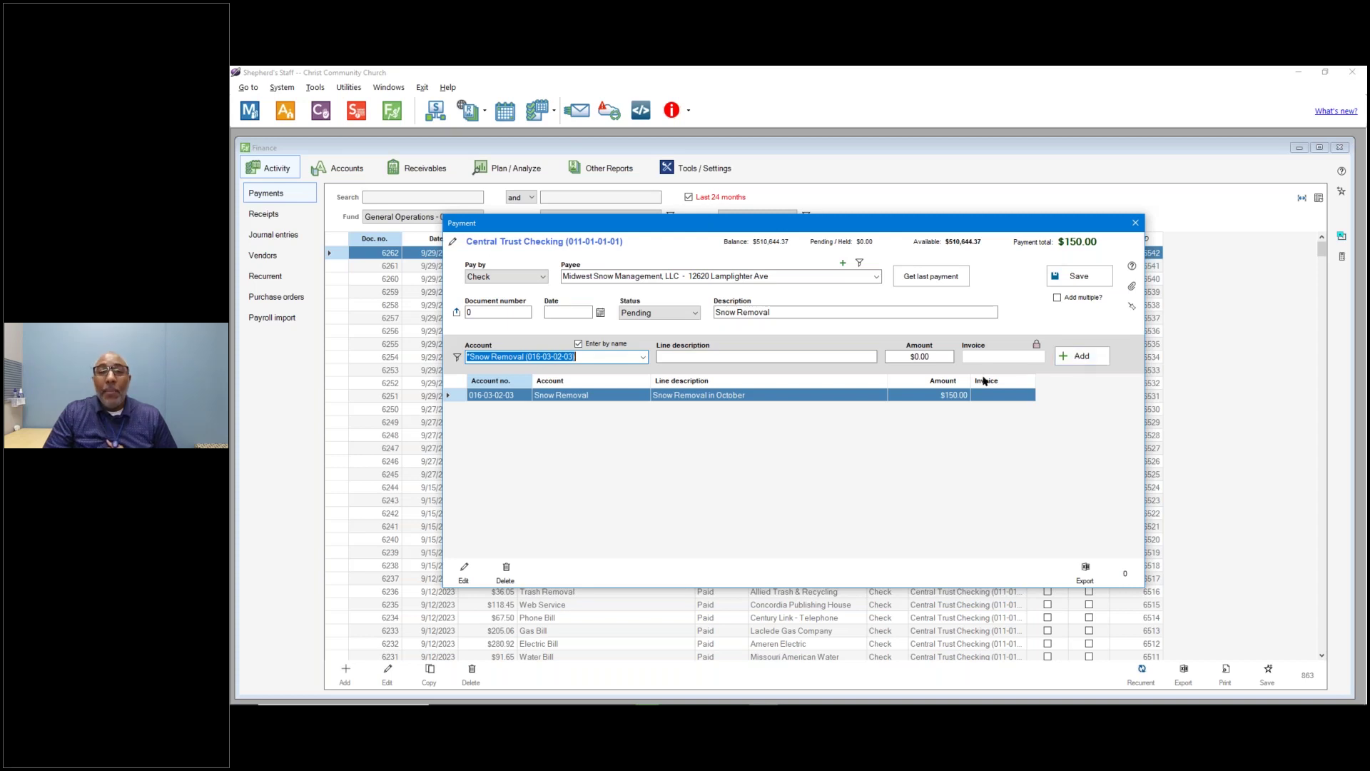
Edit the Snow Removal line's amount to $1,500.00 and save it.
left_click(849, 397)
key("Return")
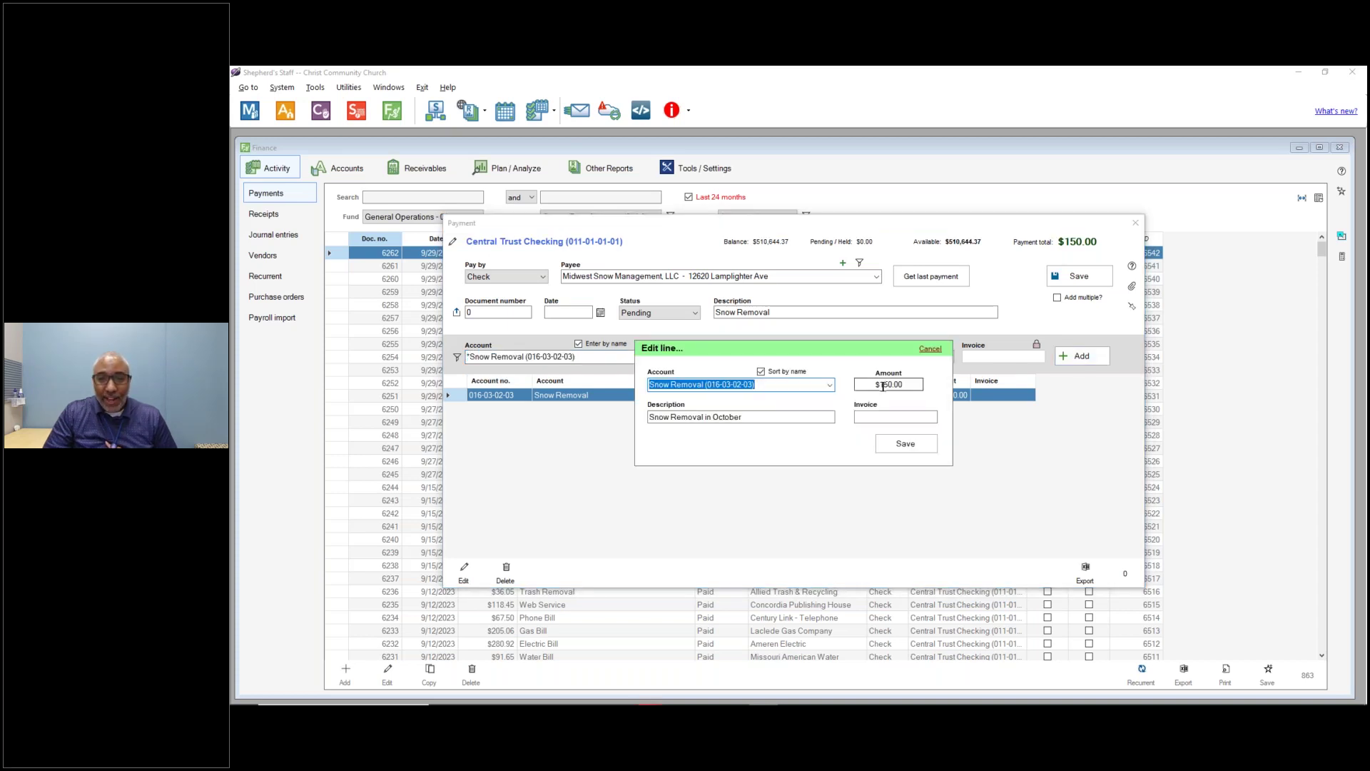
type("1500")
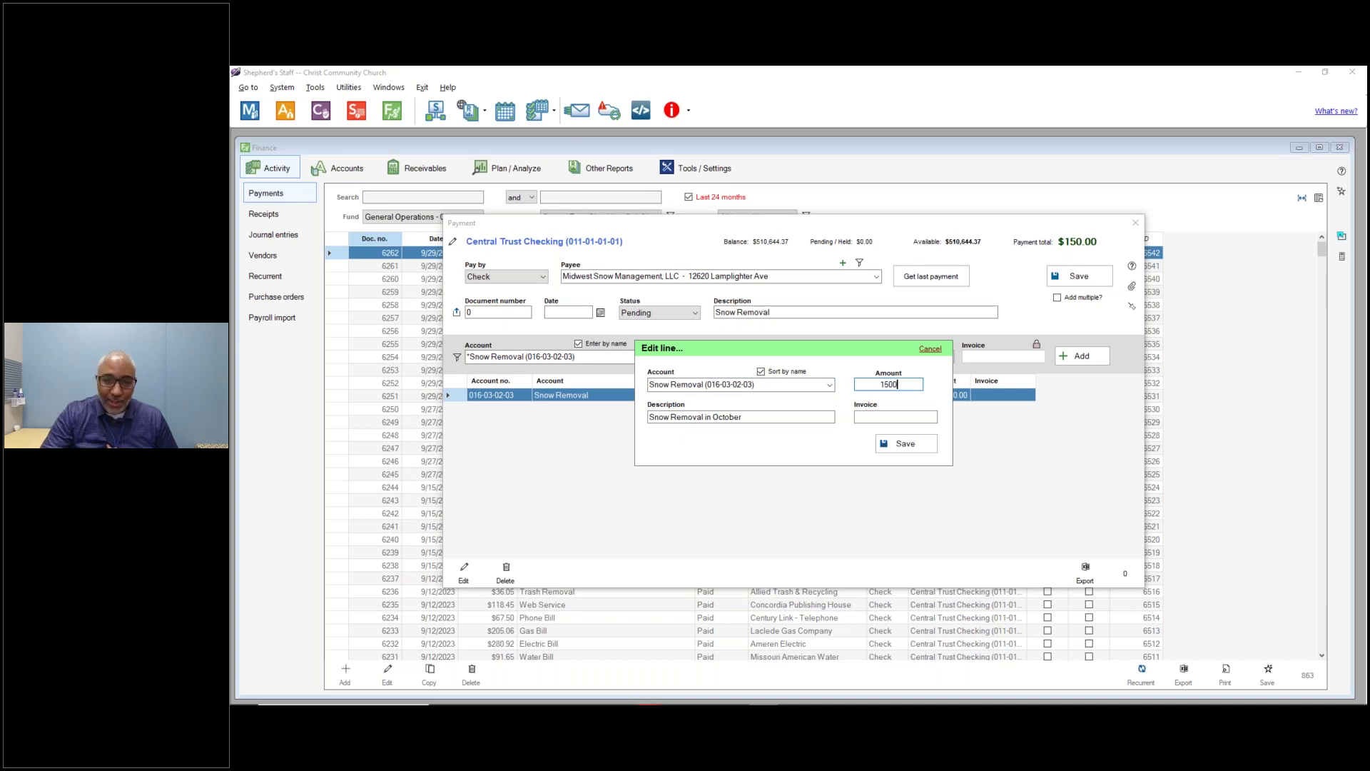
key("Tab")
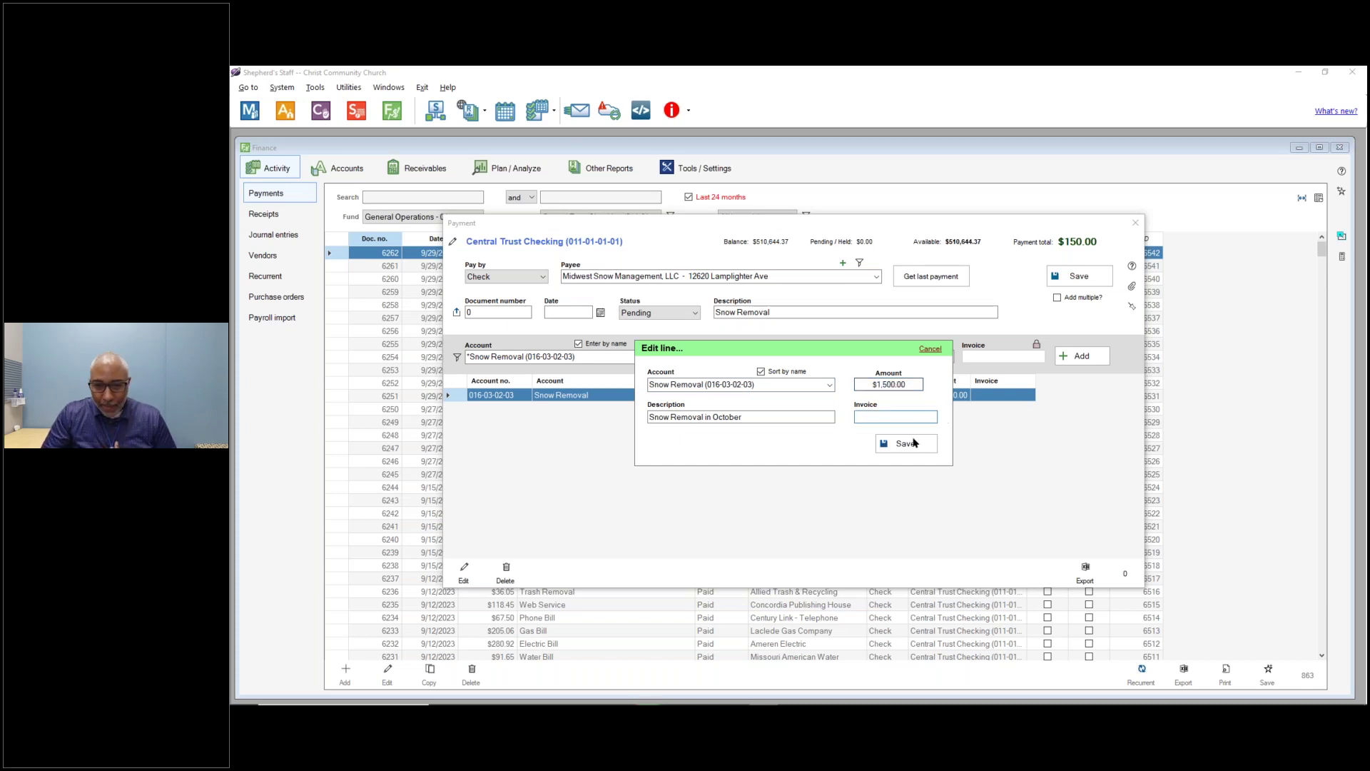
left_click(908, 446)
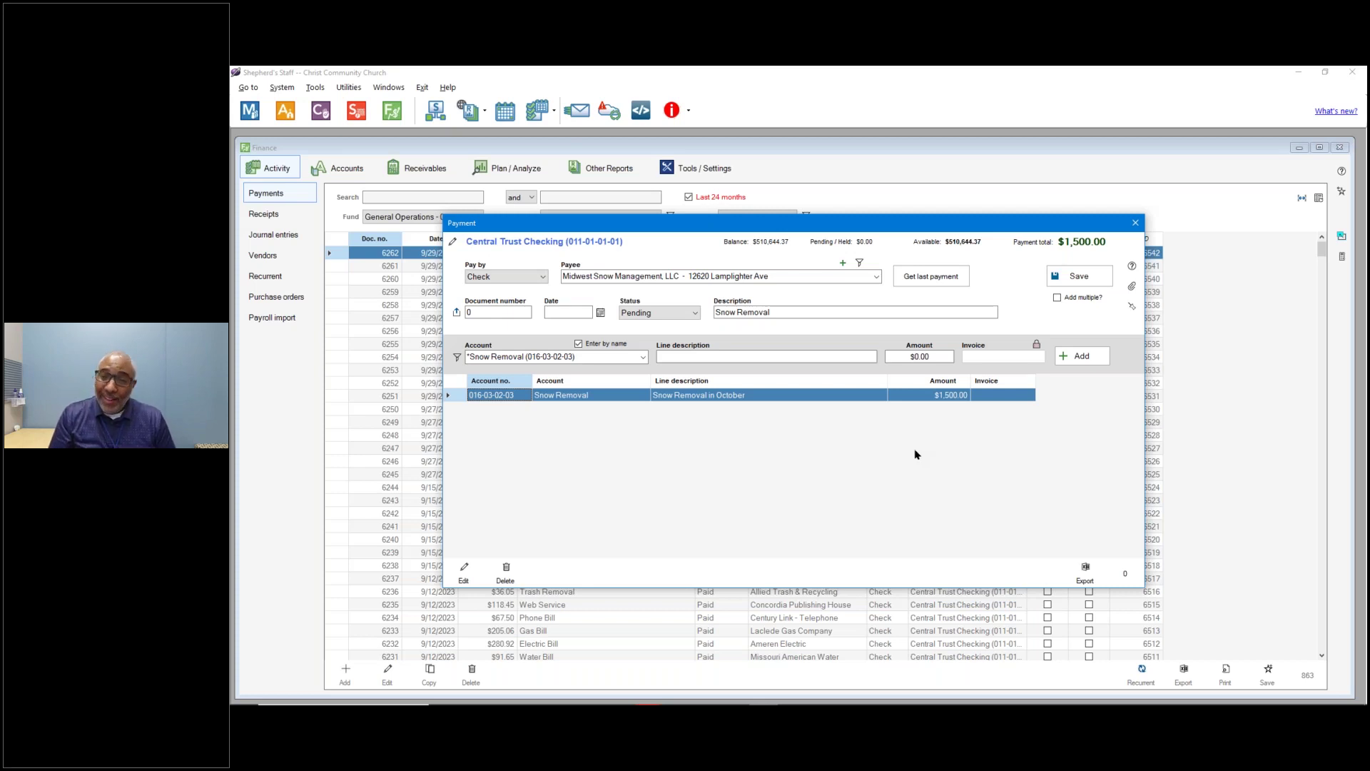
Change the Snow Removal line to $12,000.00 and save the payment.
double_click(944, 398)
left_click(890, 385)
type("21000")
key("BackSpace")
key("BackSpace")
key("BackSpace")
key("BackSpace")
key("BackSpace")
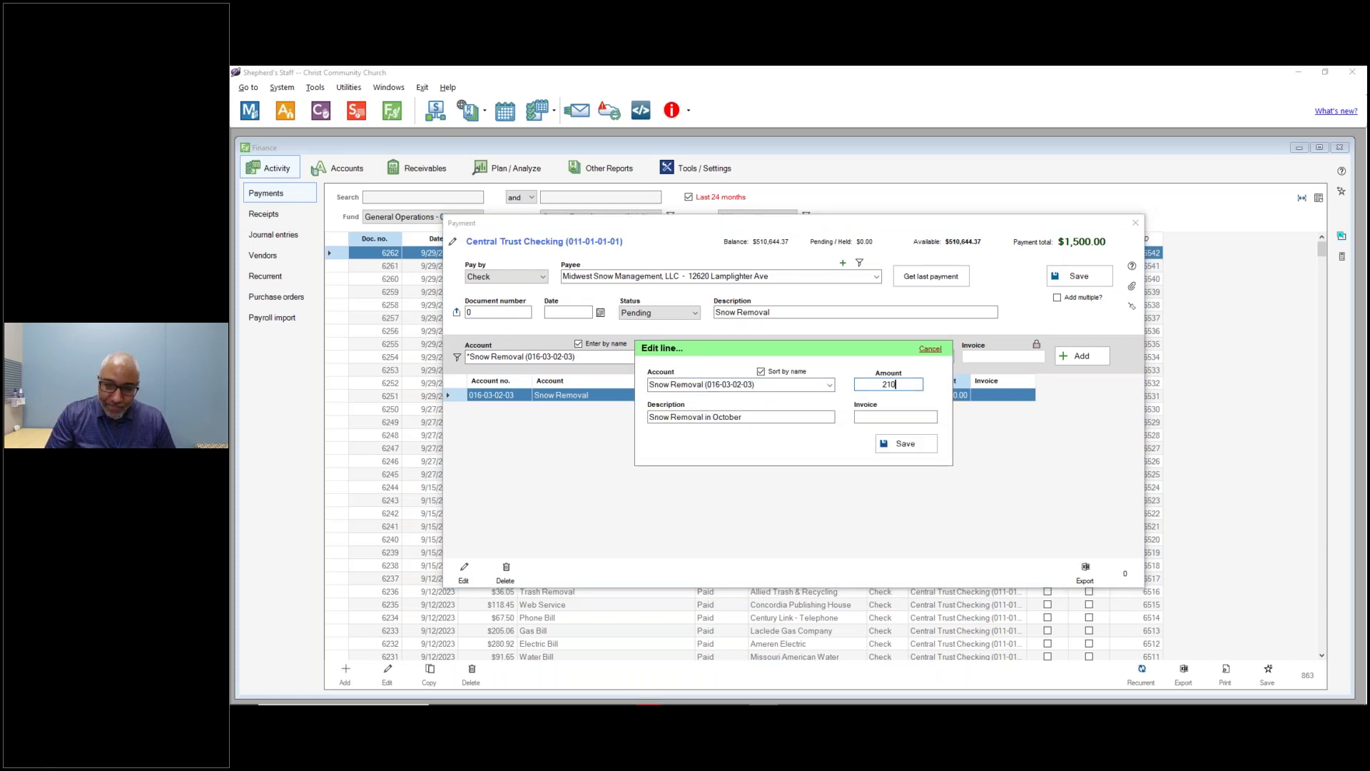
type("12000")
key("Tab")
left_click(908, 448)
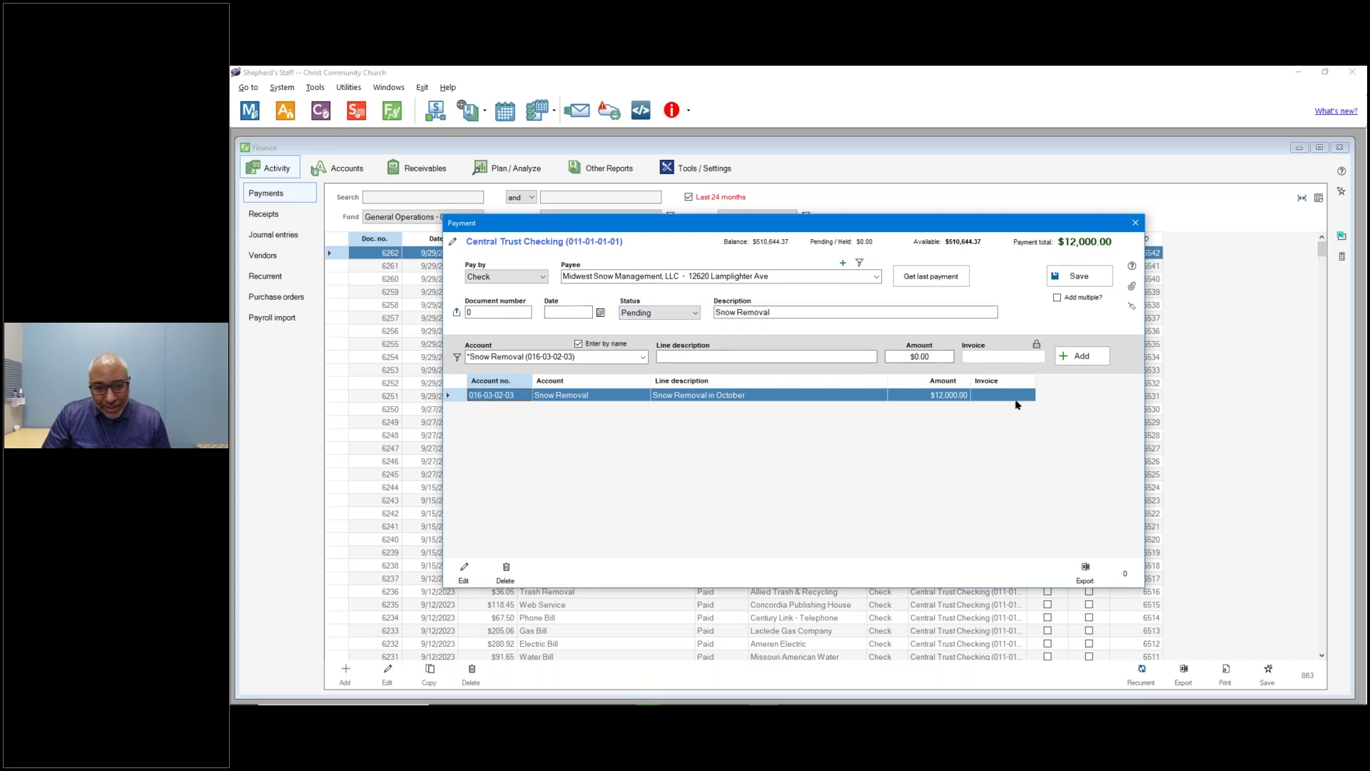
left_click(1079, 279)
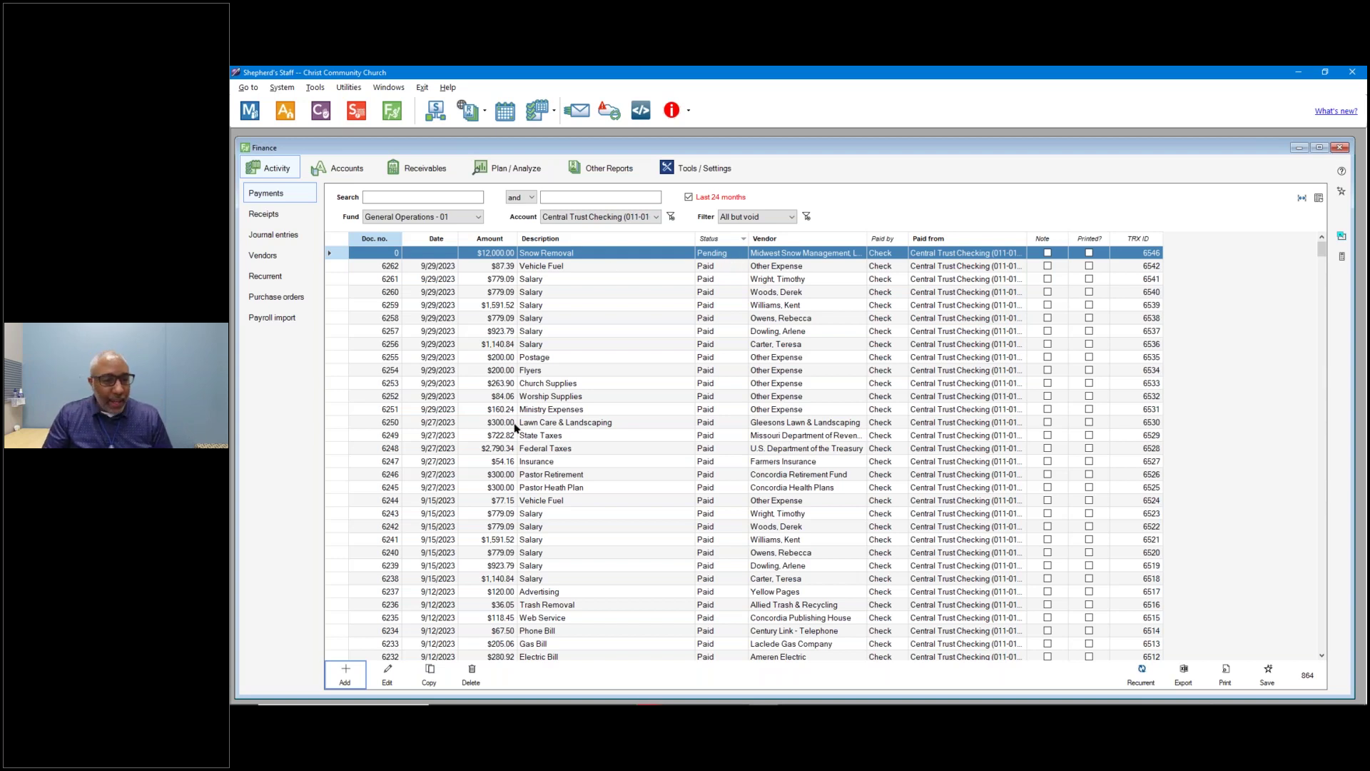
Add a new Check payment from the Payments list.
left_click(345, 678)
left_click(764, 371)
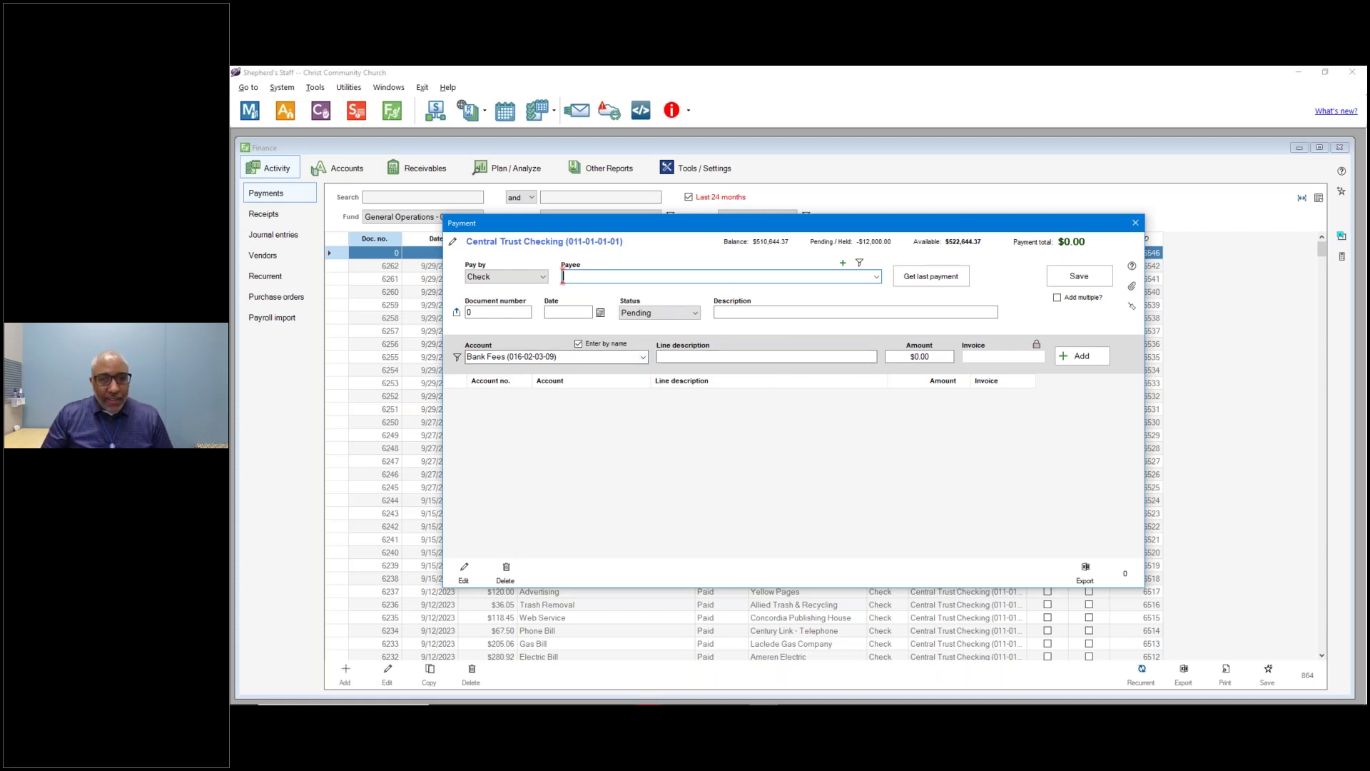
Make the staff member the payee and enter the description 'Bi-weekly Paycheck'.
left_click(877, 278)
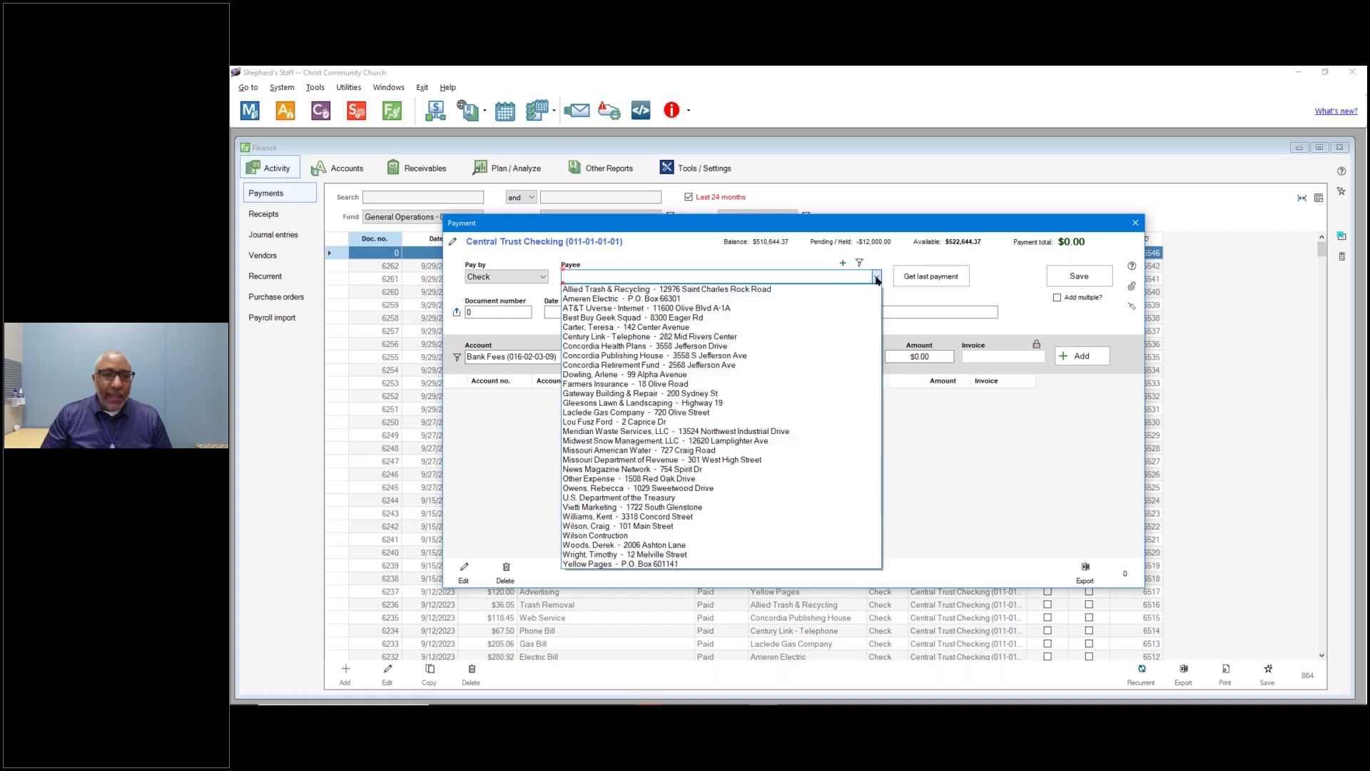
left_click(697, 546)
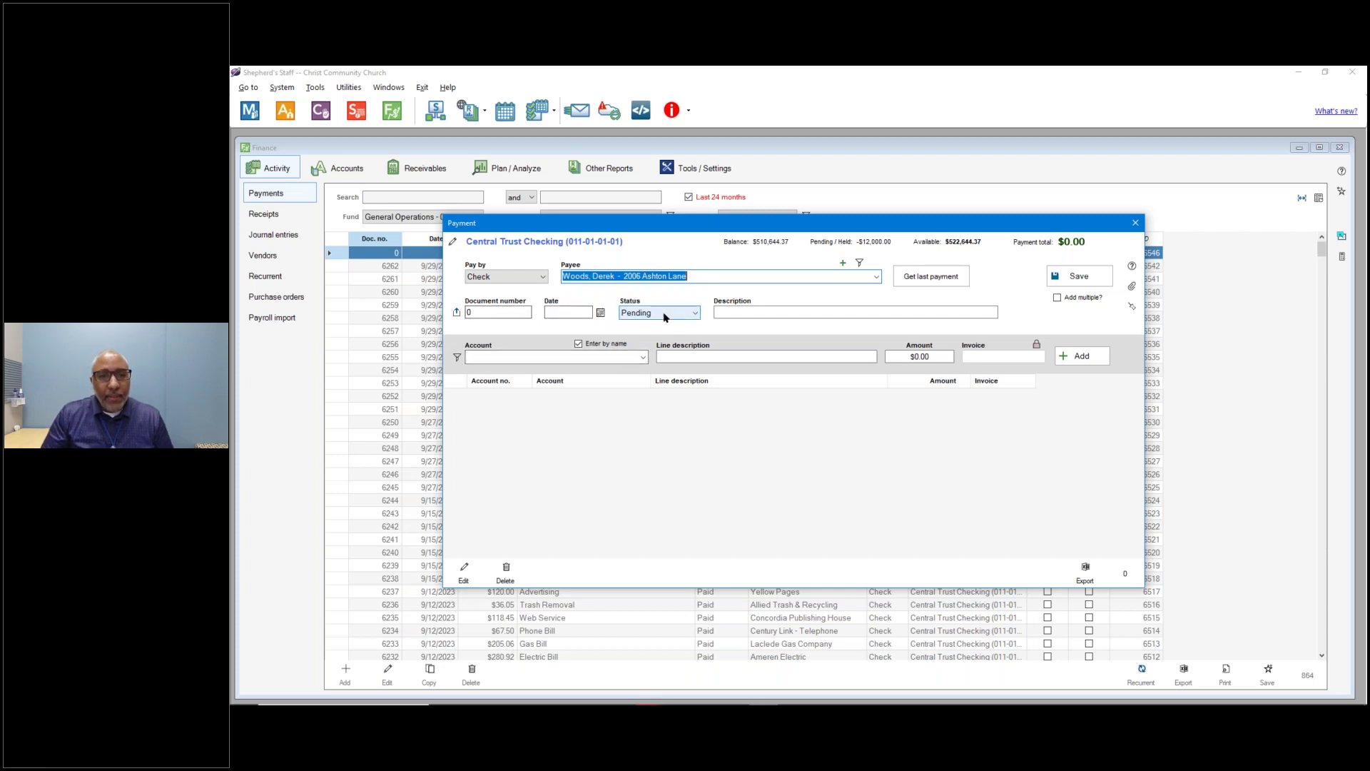
left_click(725, 312)
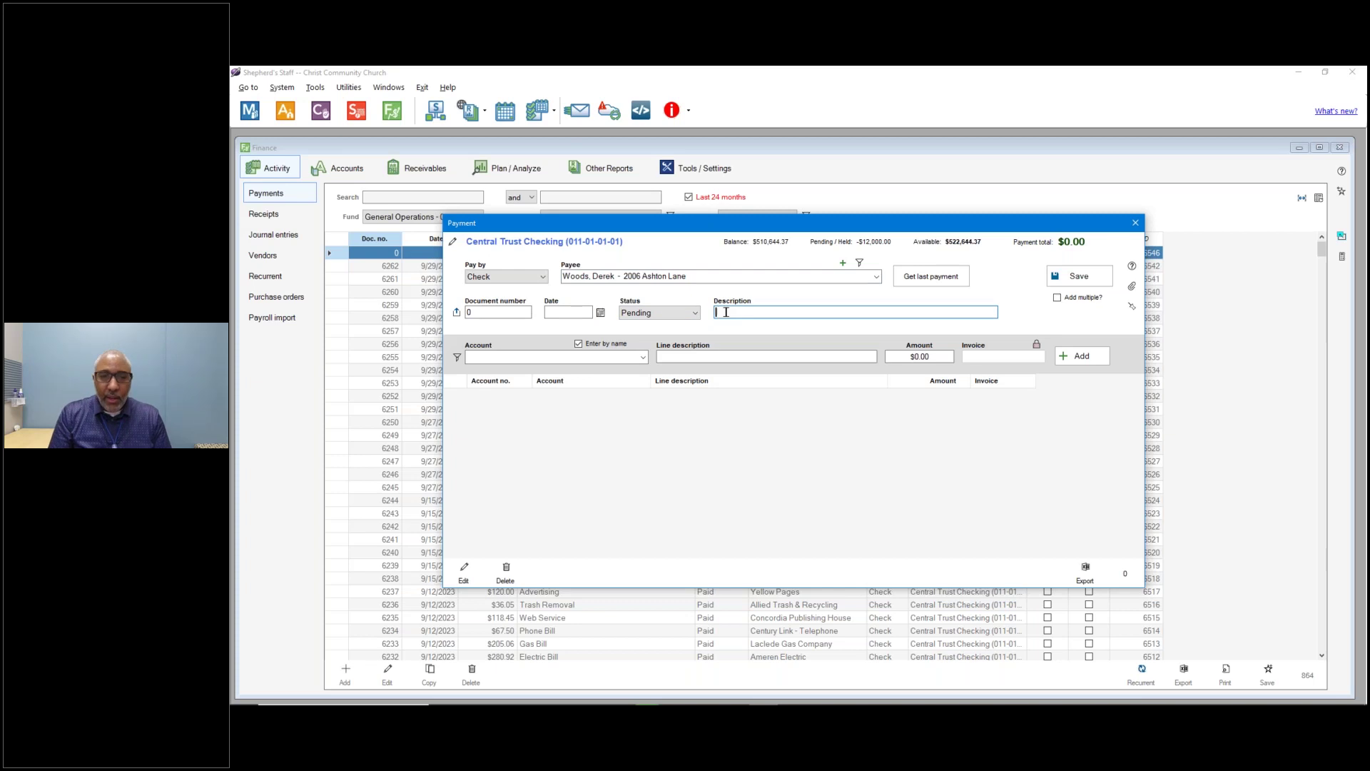
type("2 w")
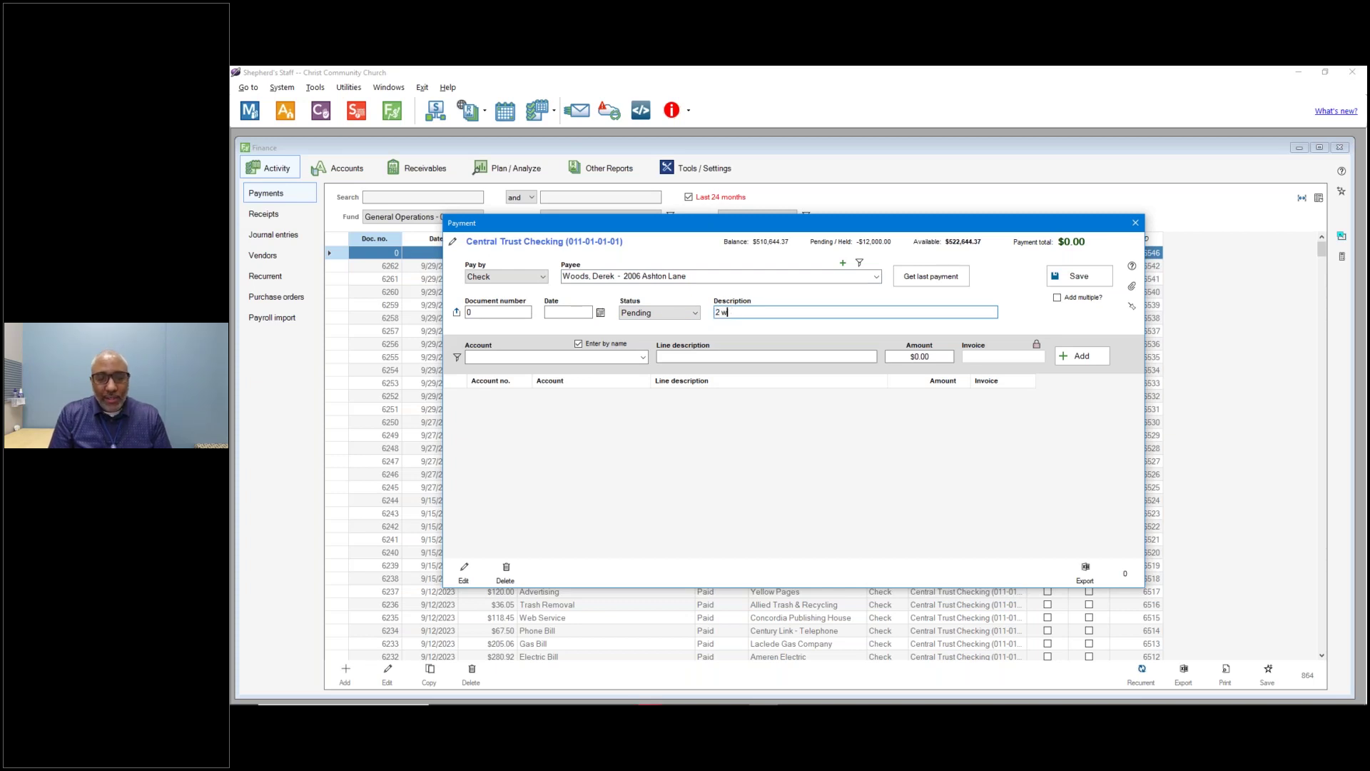
key("BackSpace")
key("BackSpace")
key("BackSpace")
type("B")
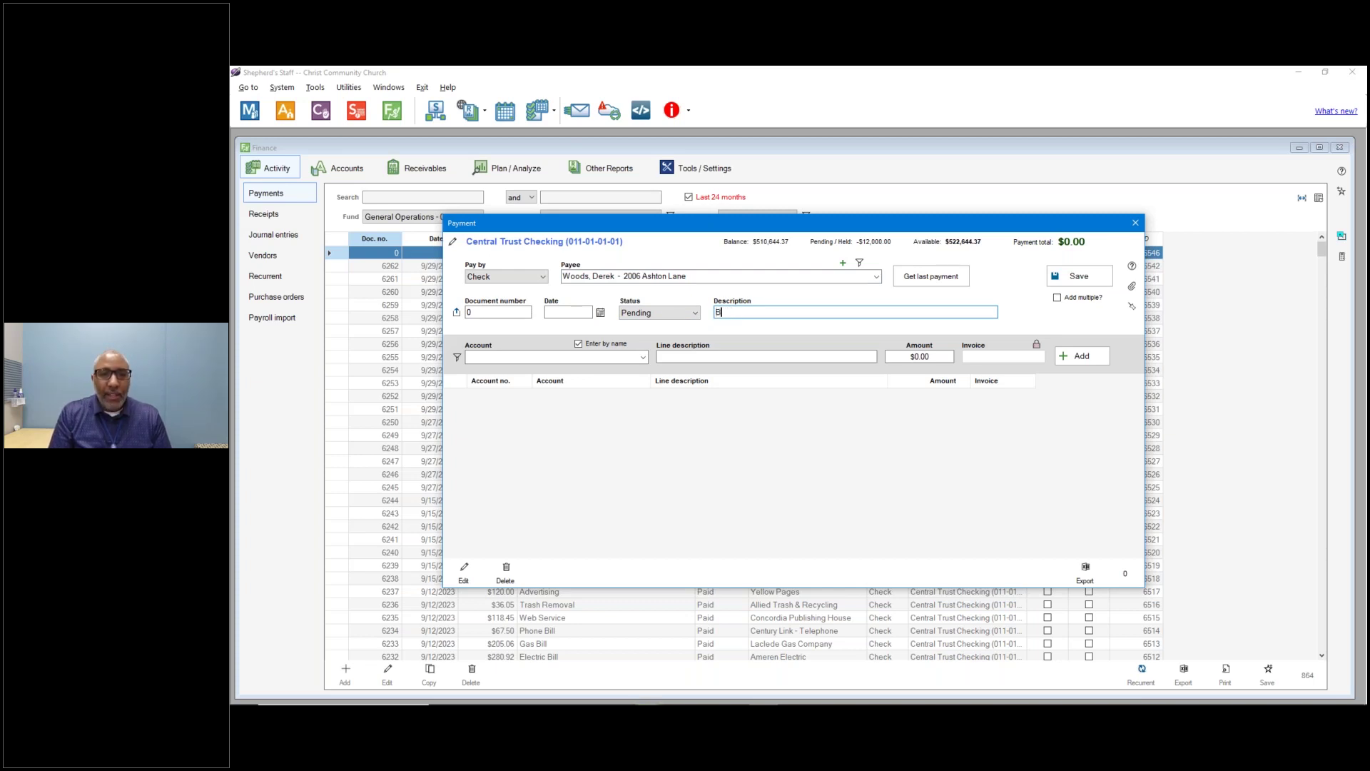
type("l-weekly ")
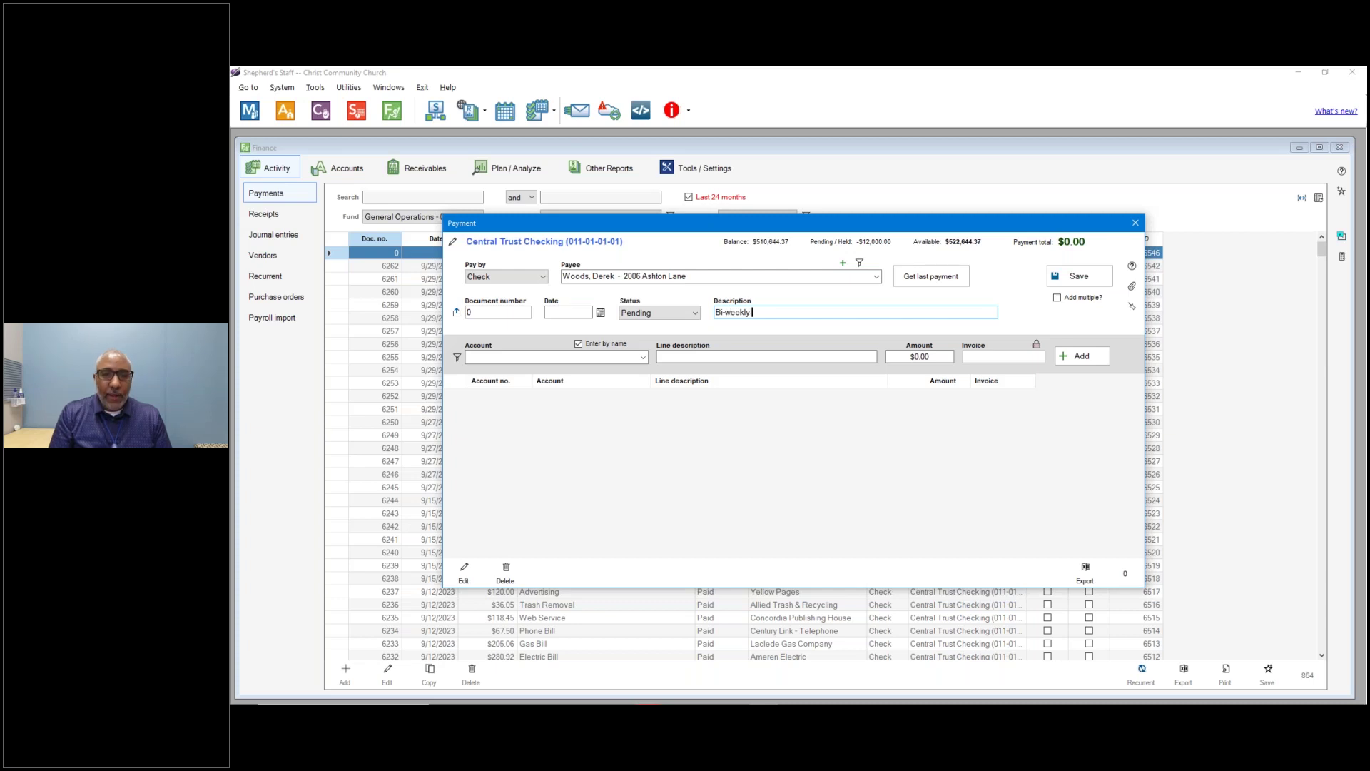
type("Paycheck")
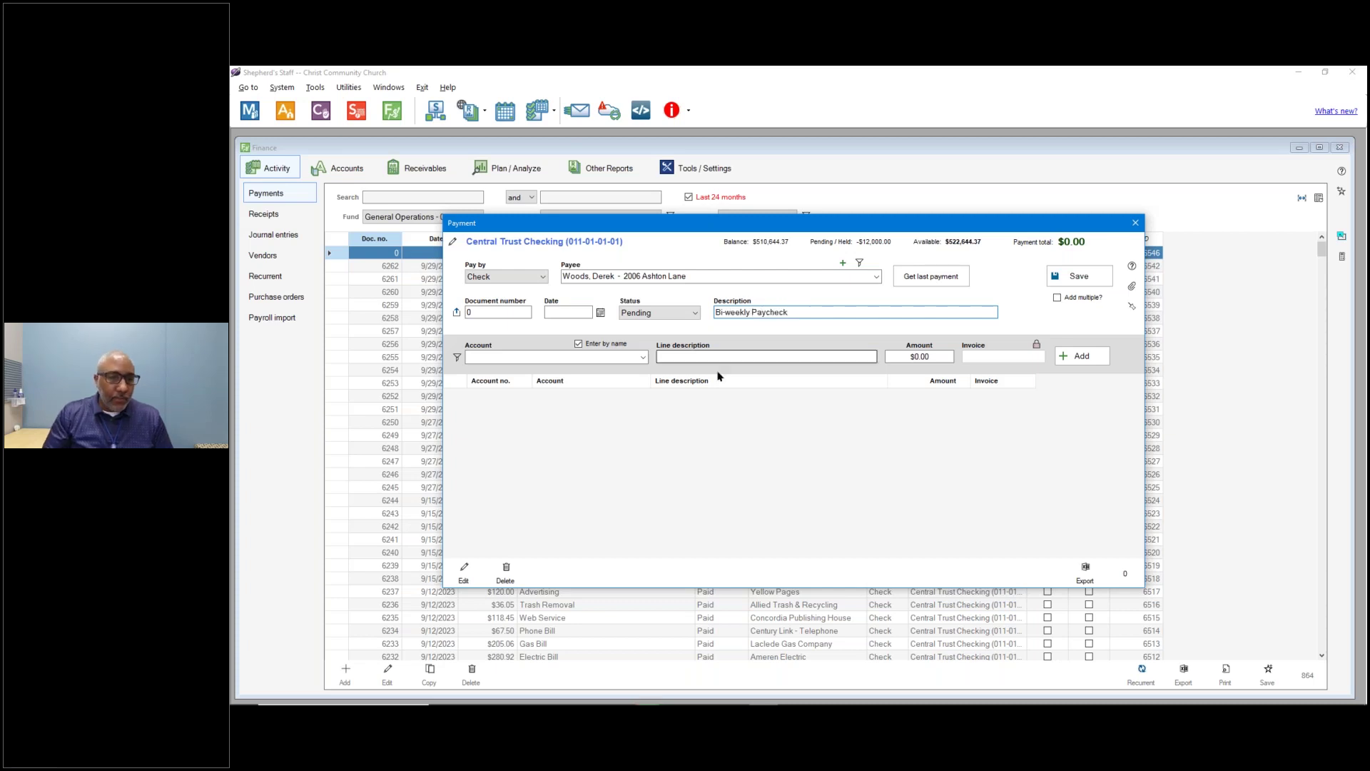
Add a Staff Salary line of $833.33.
left_click(610, 358)
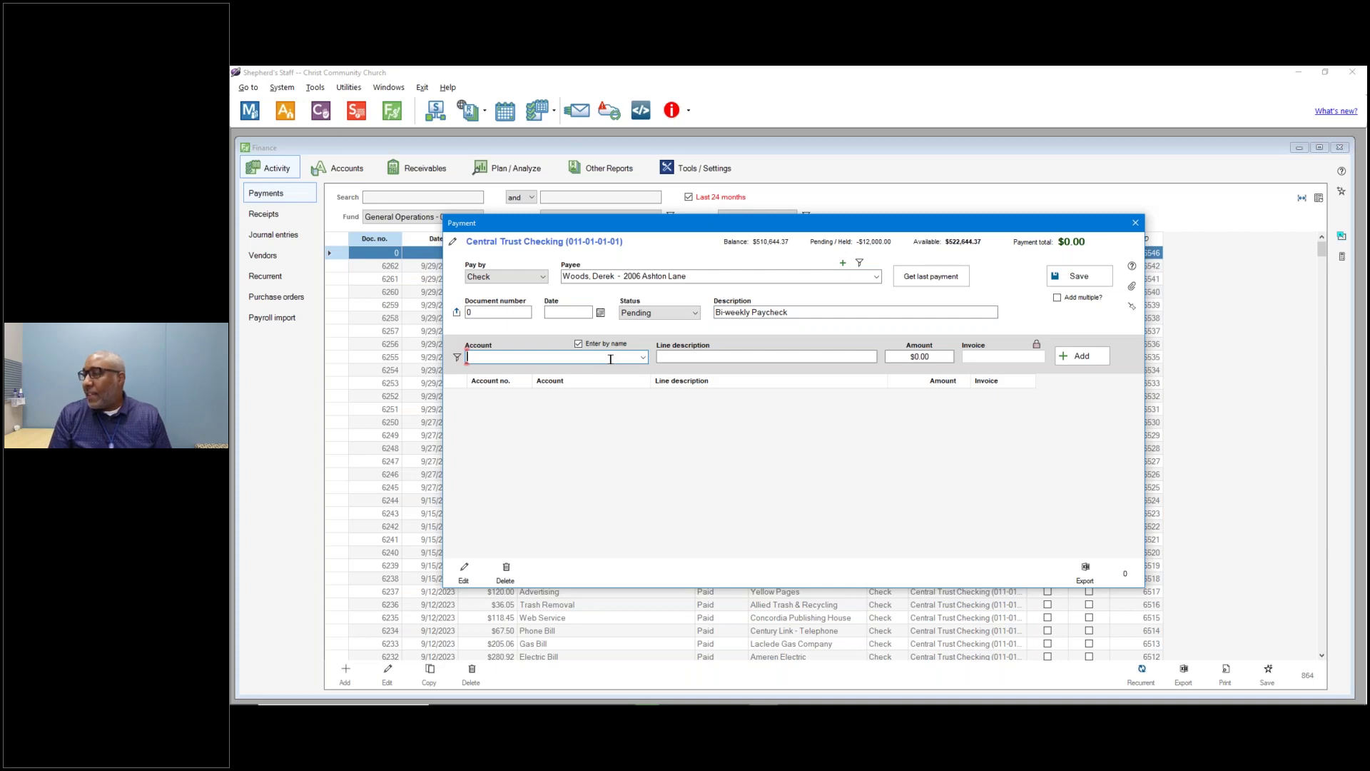
type("8")
key("BackSpace")
type("staff Salary (016-01-01-01")
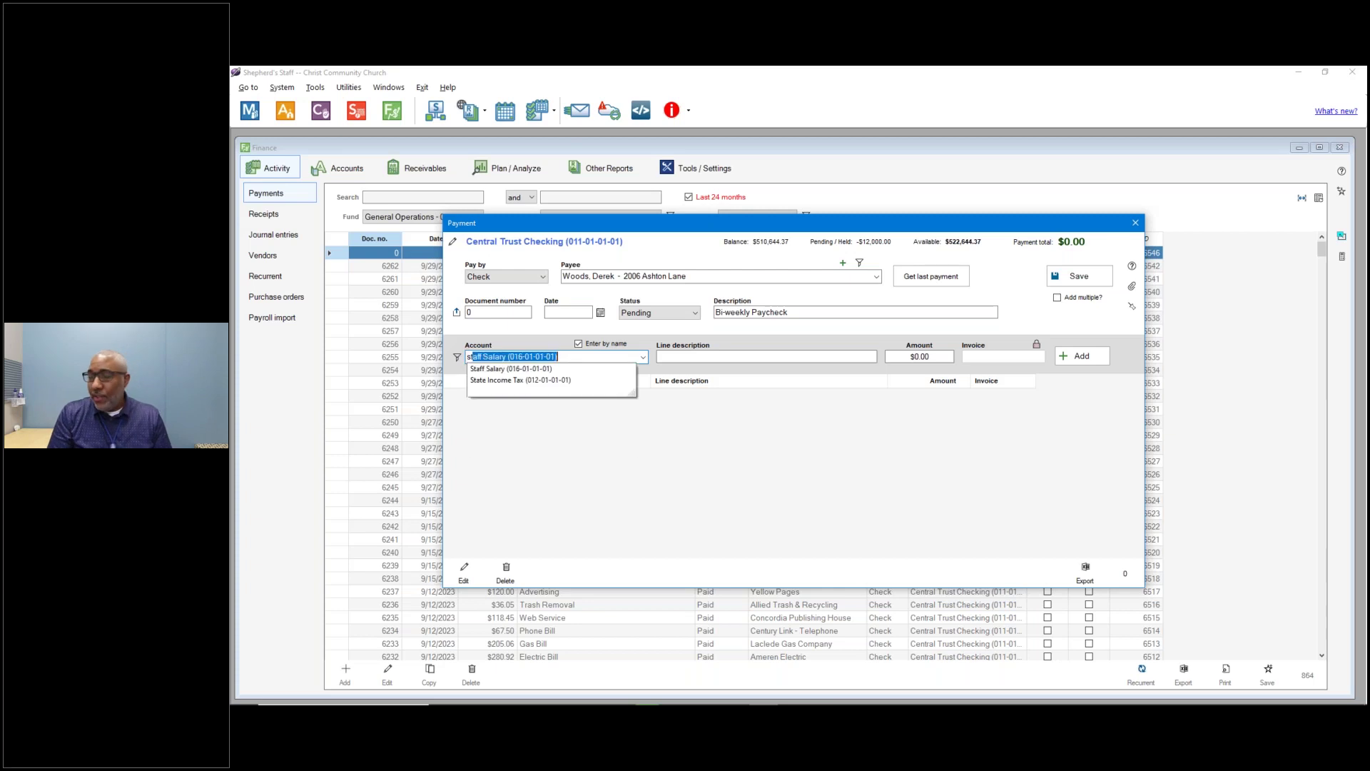
key("Tab")
key("Tab")
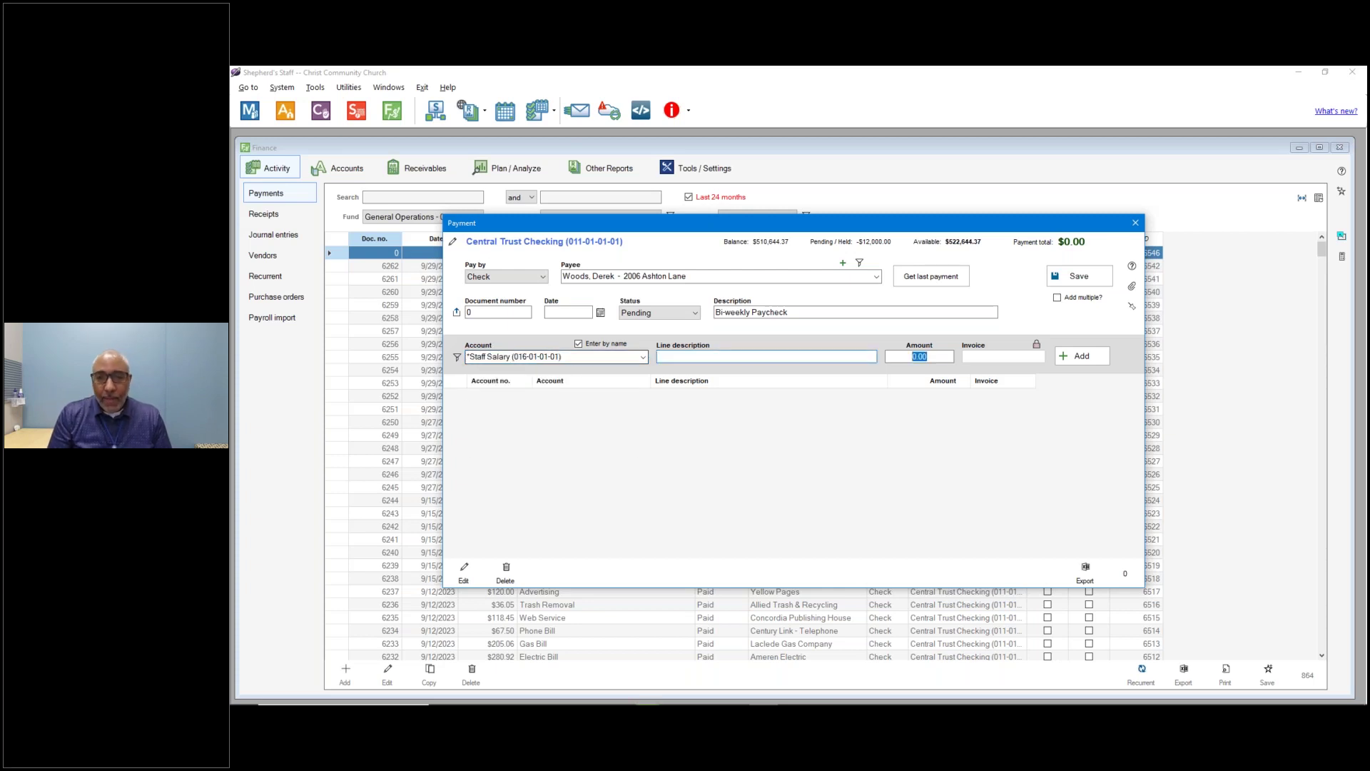
type("833.33")
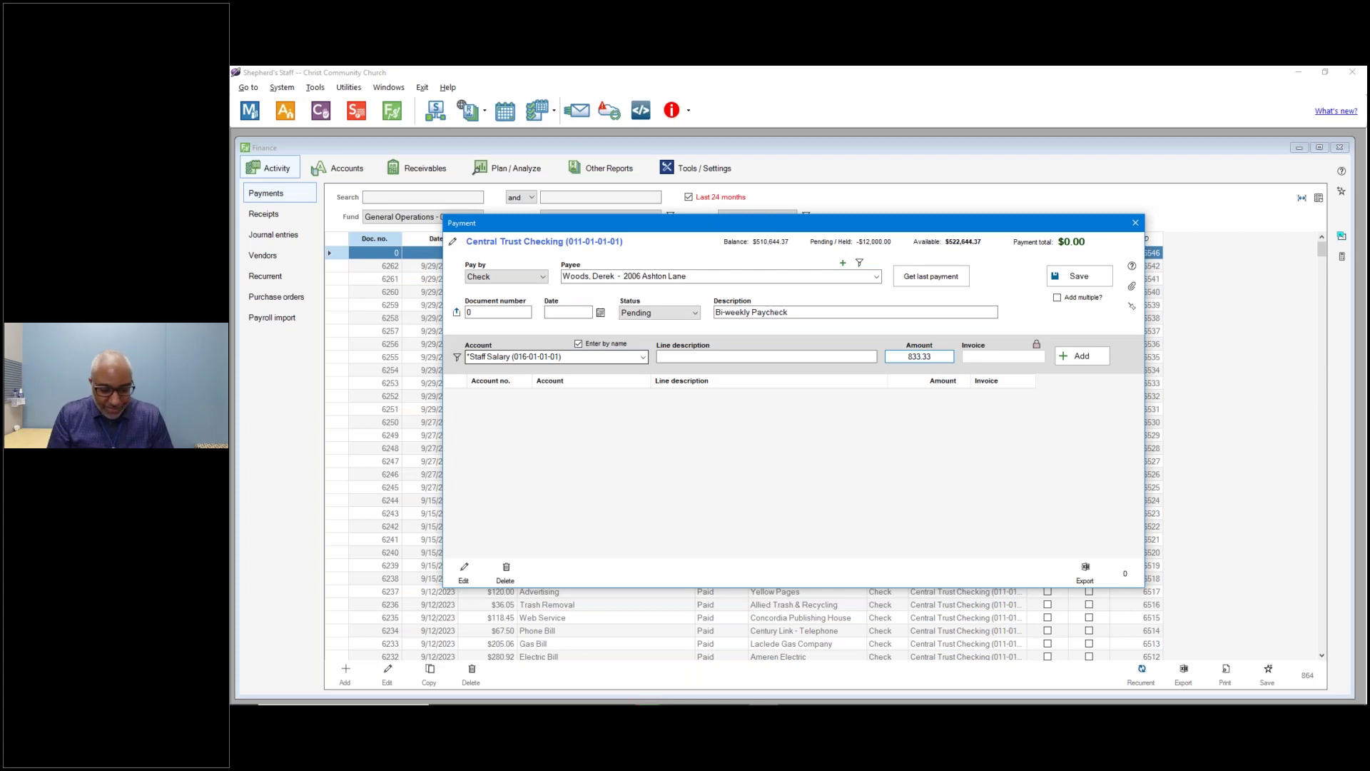
key("Return")
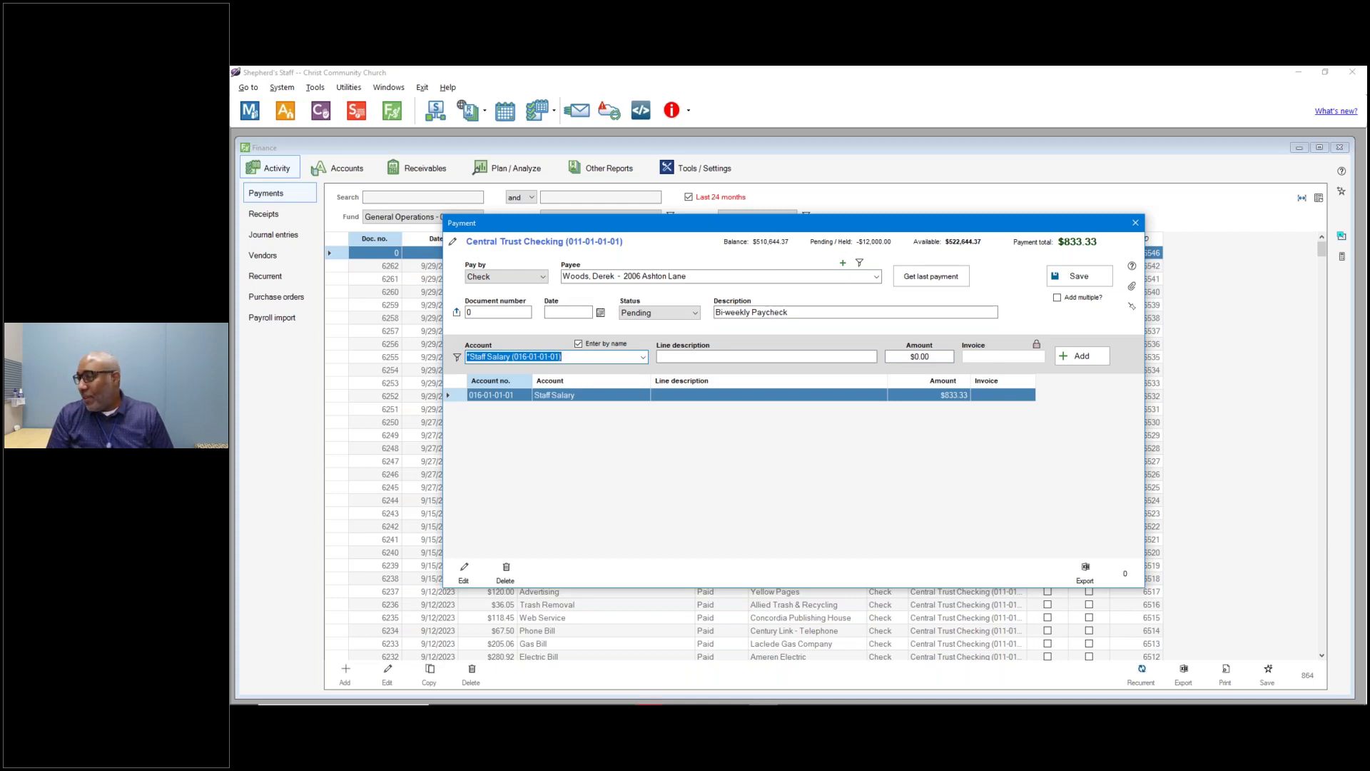
Add a Federal Income Tax deduction line of -95.10.
type("federal Income Tax")
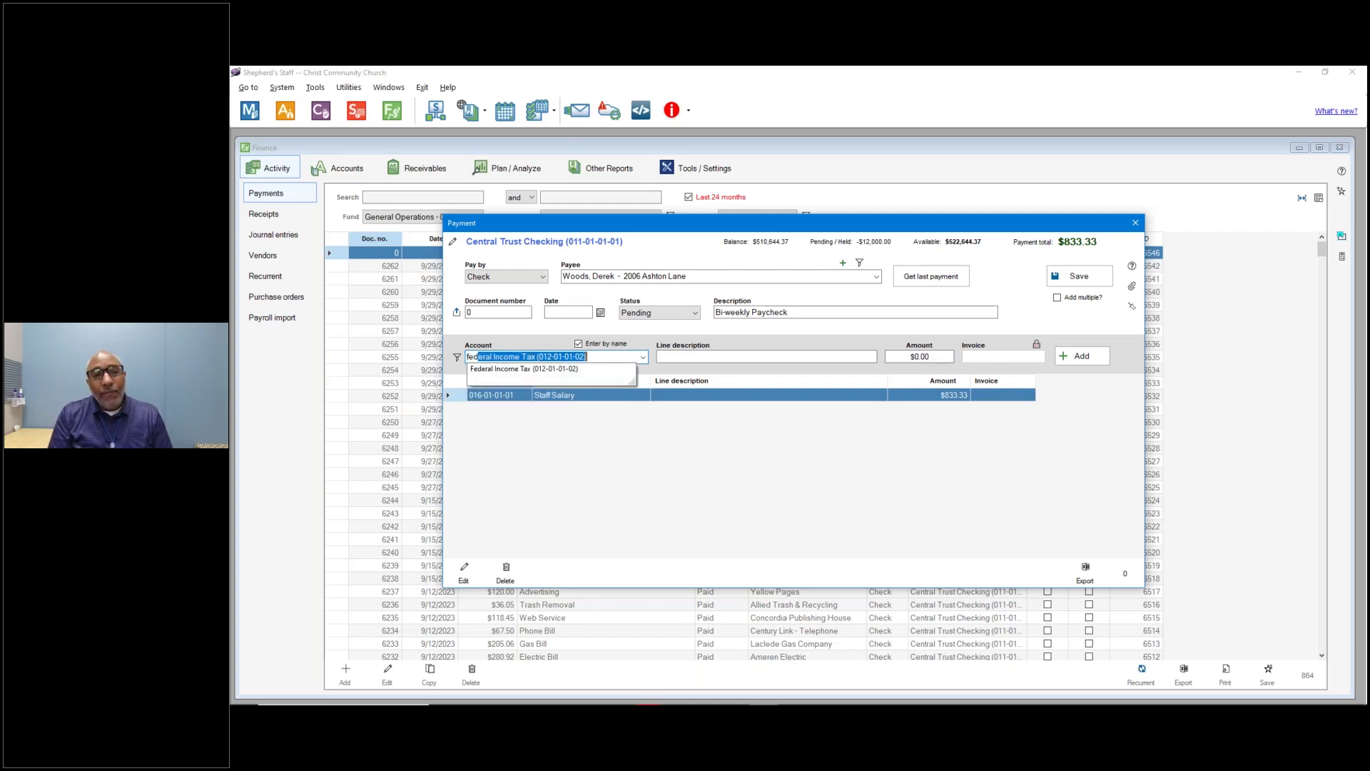
key("Tab")
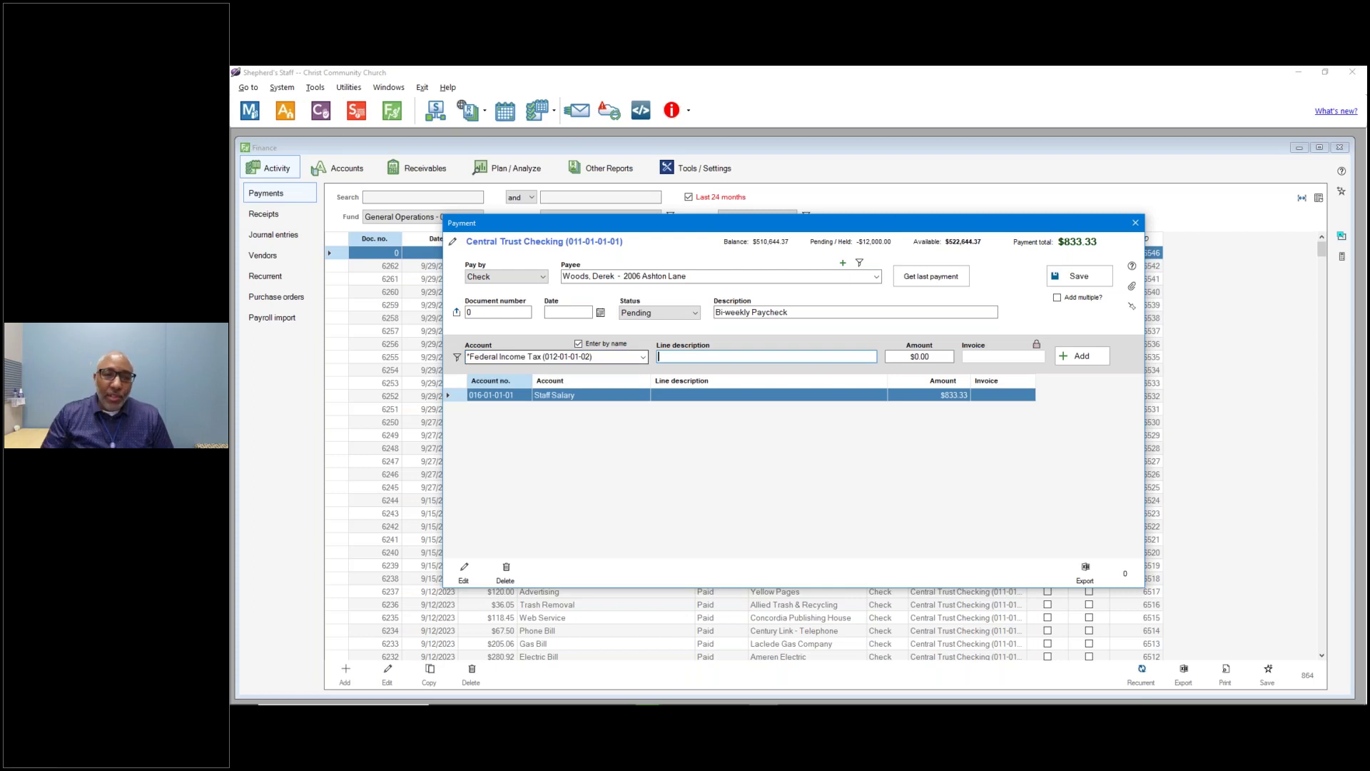
left_click(892, 358)
key("Delete")
key("Delete")
key("Delete")
key("Delete")
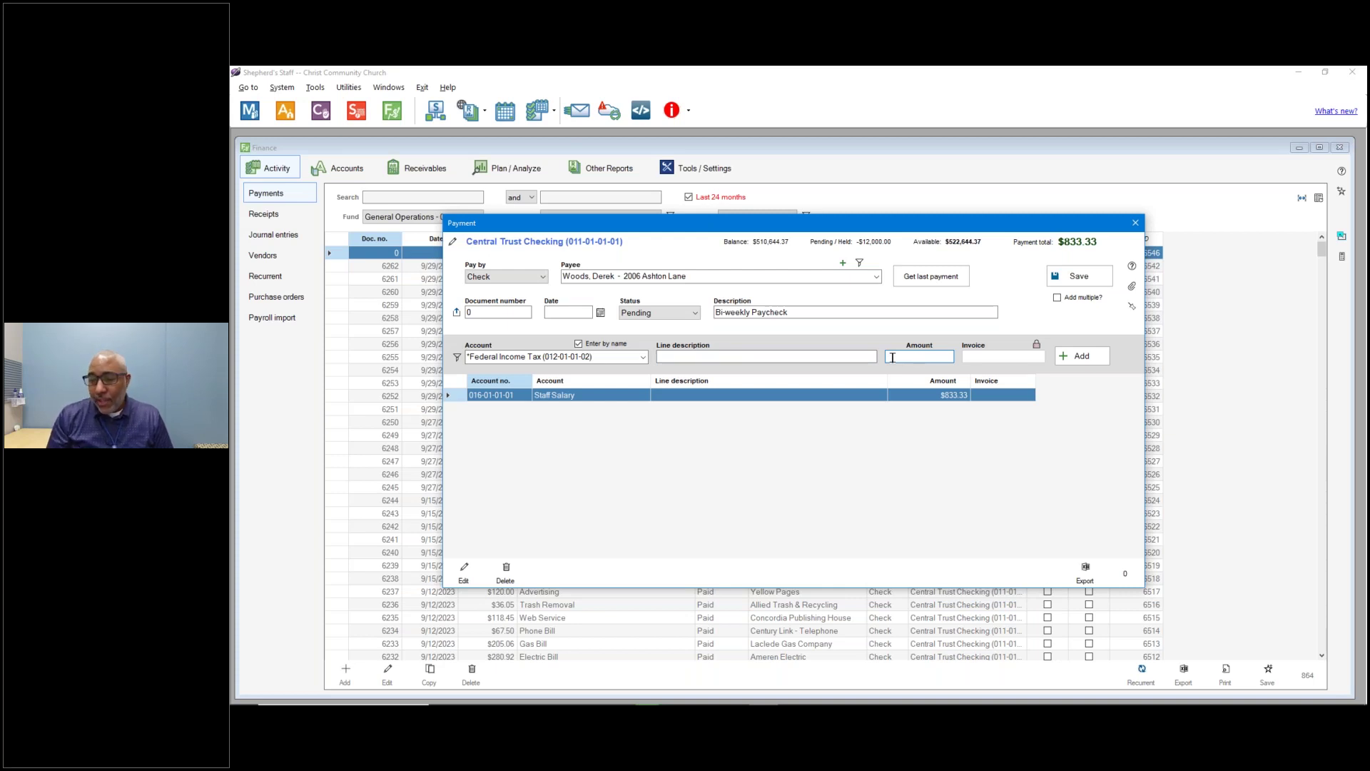
type("-95.100")
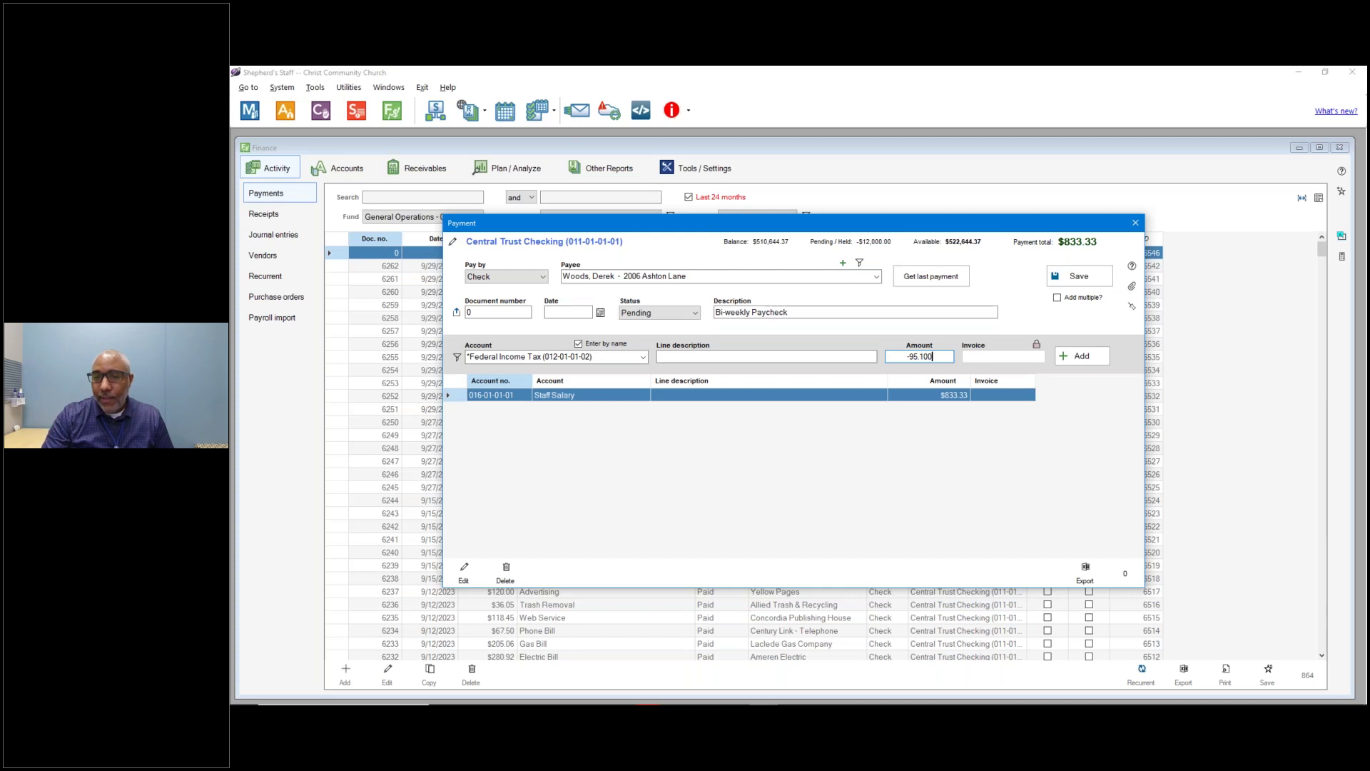
key("BackSpace")
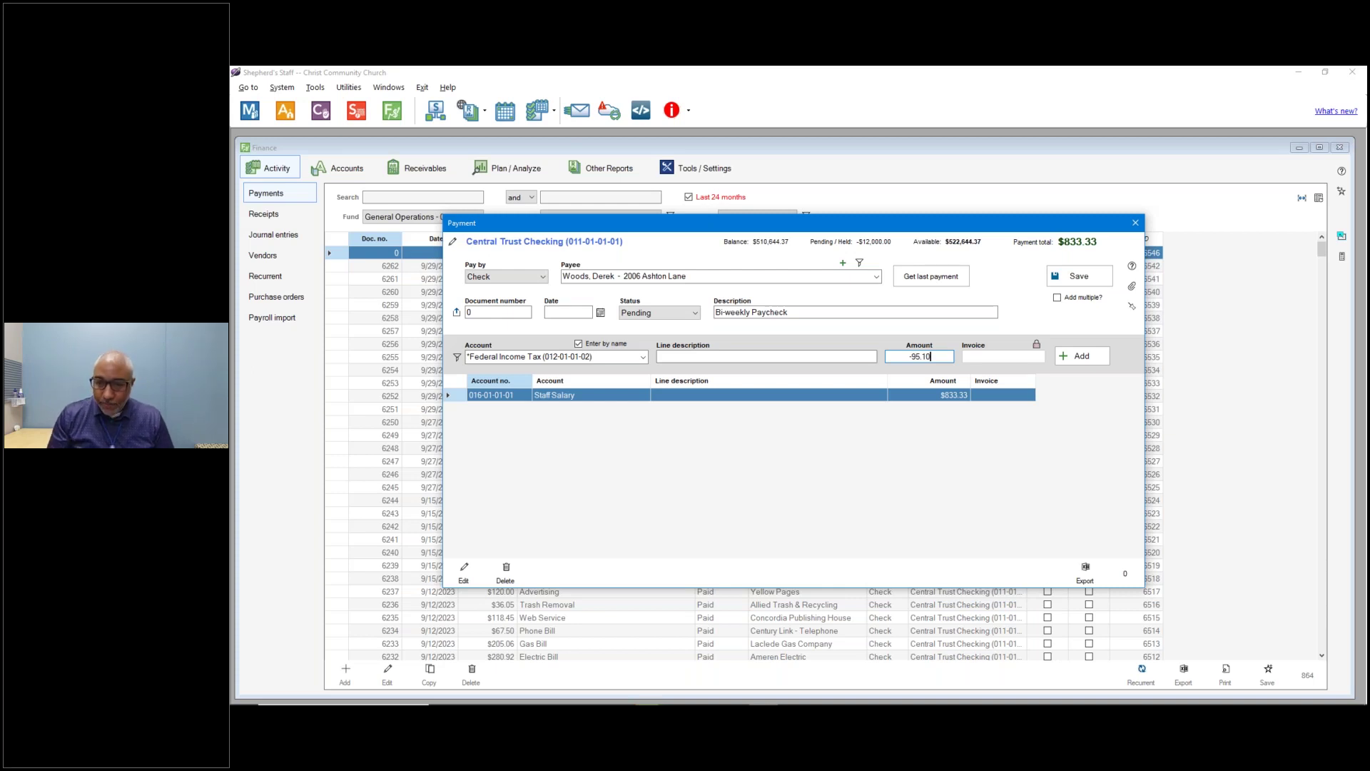
key("Return")
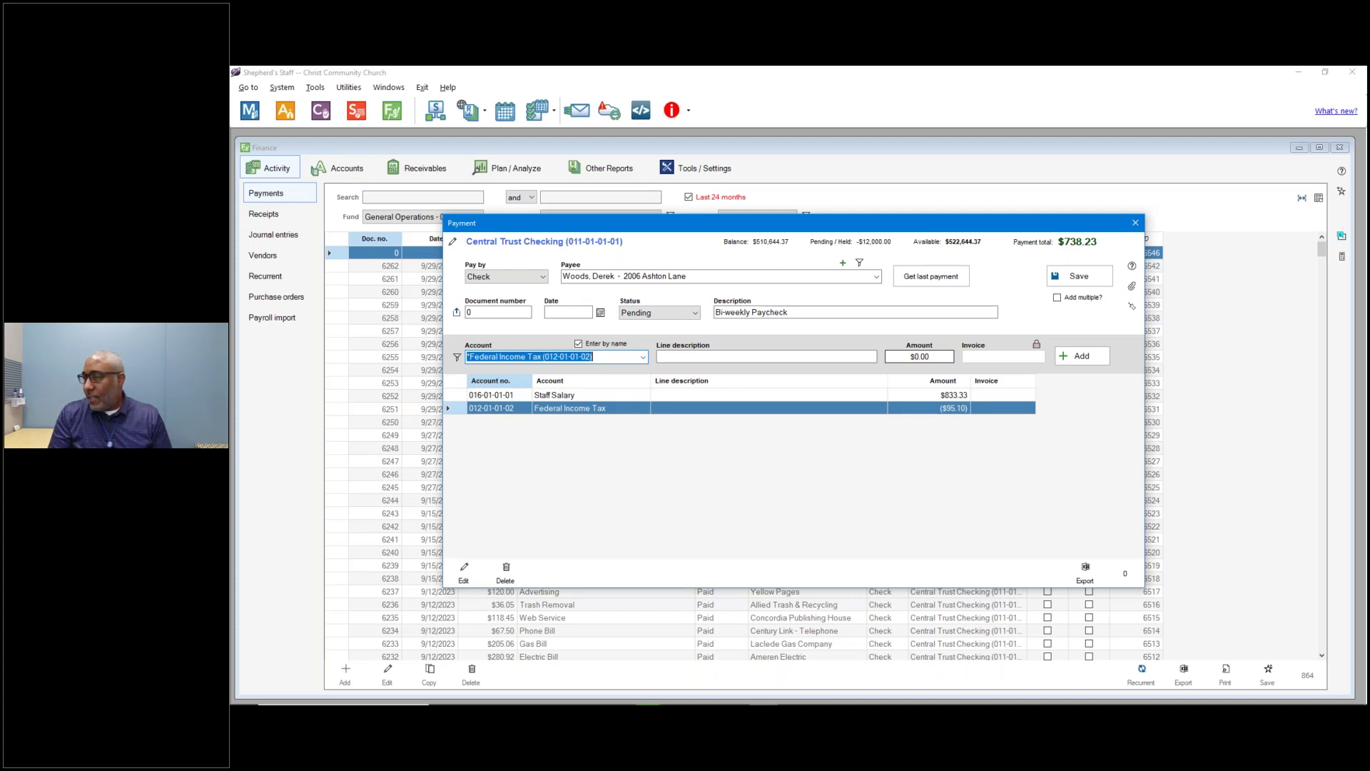
Add a State Income Tax deduction line of -22.00.
type("staff Salary (016-01-01-01")
key("Tab")
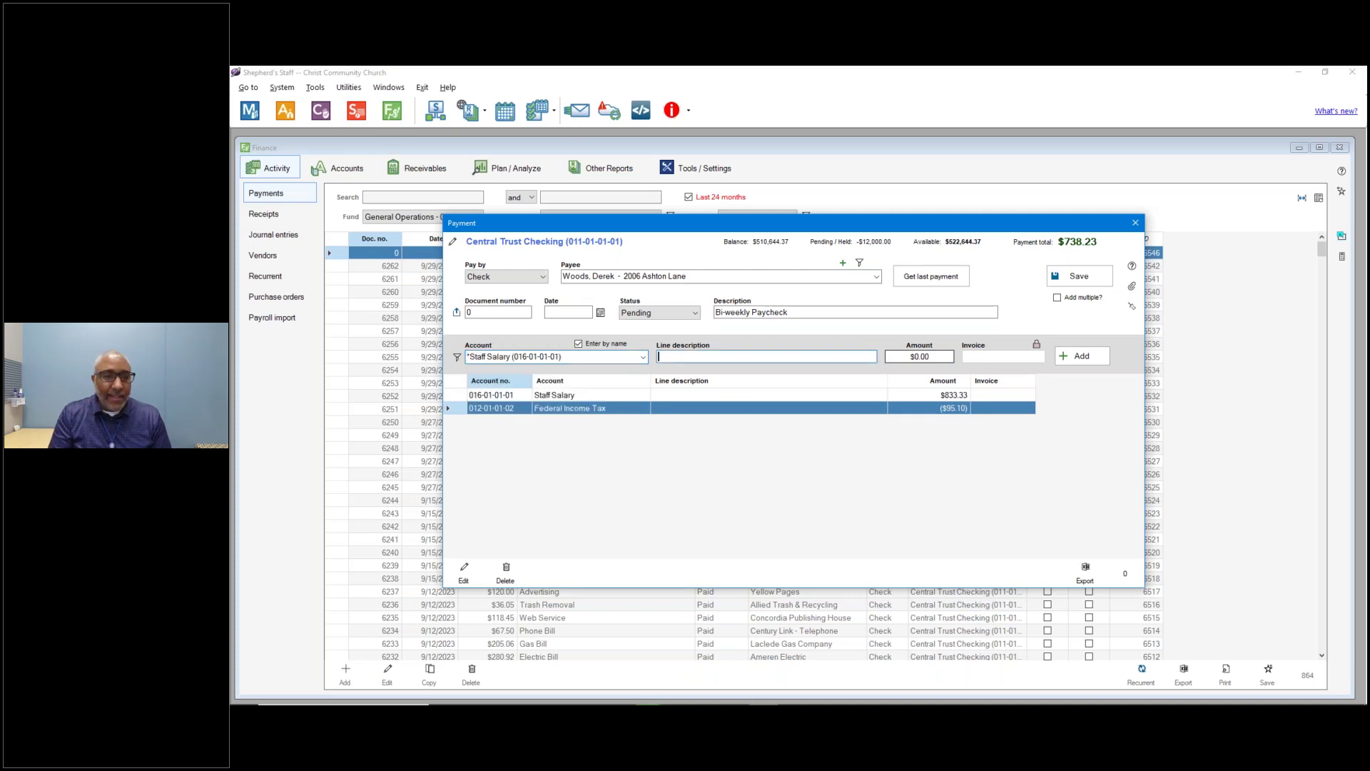
key("shift+Tab")
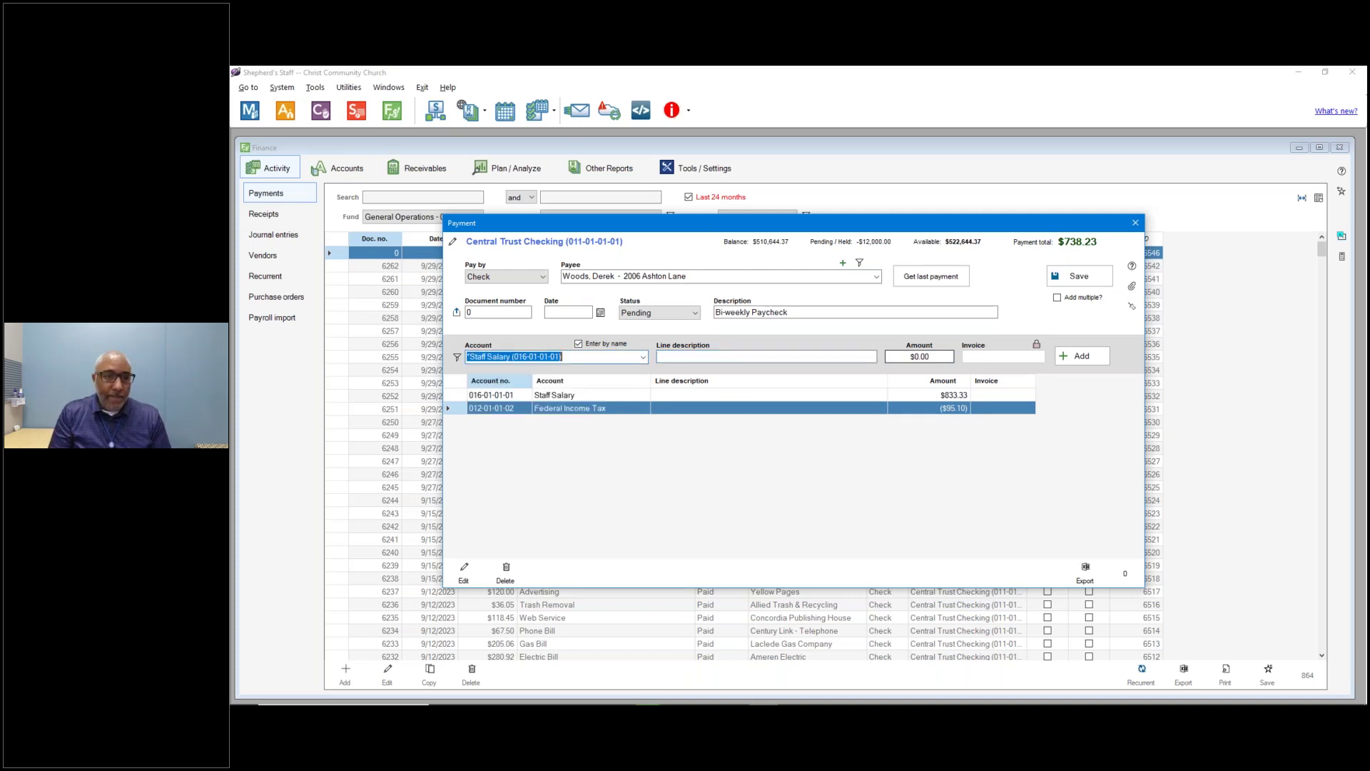
type("state")
key("Tab")
key("Tab")
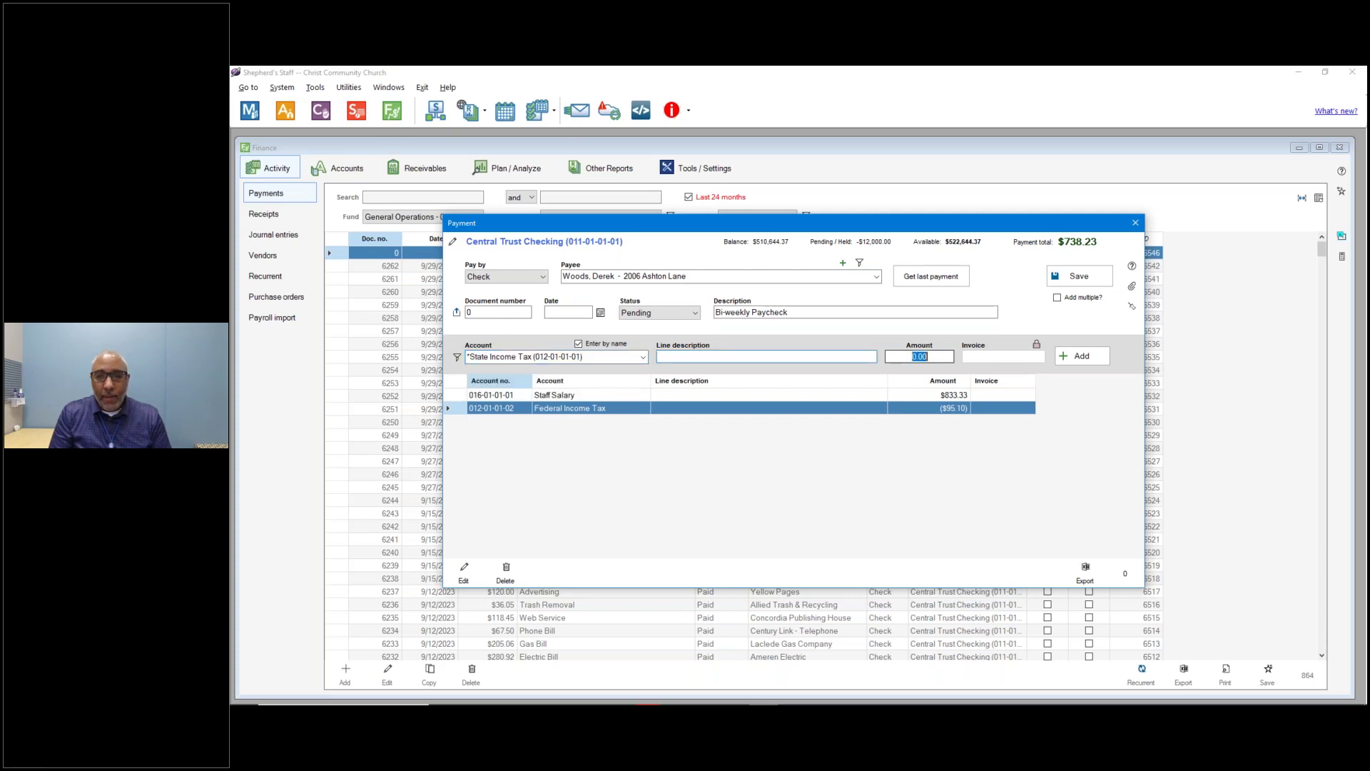
type("-22.00")
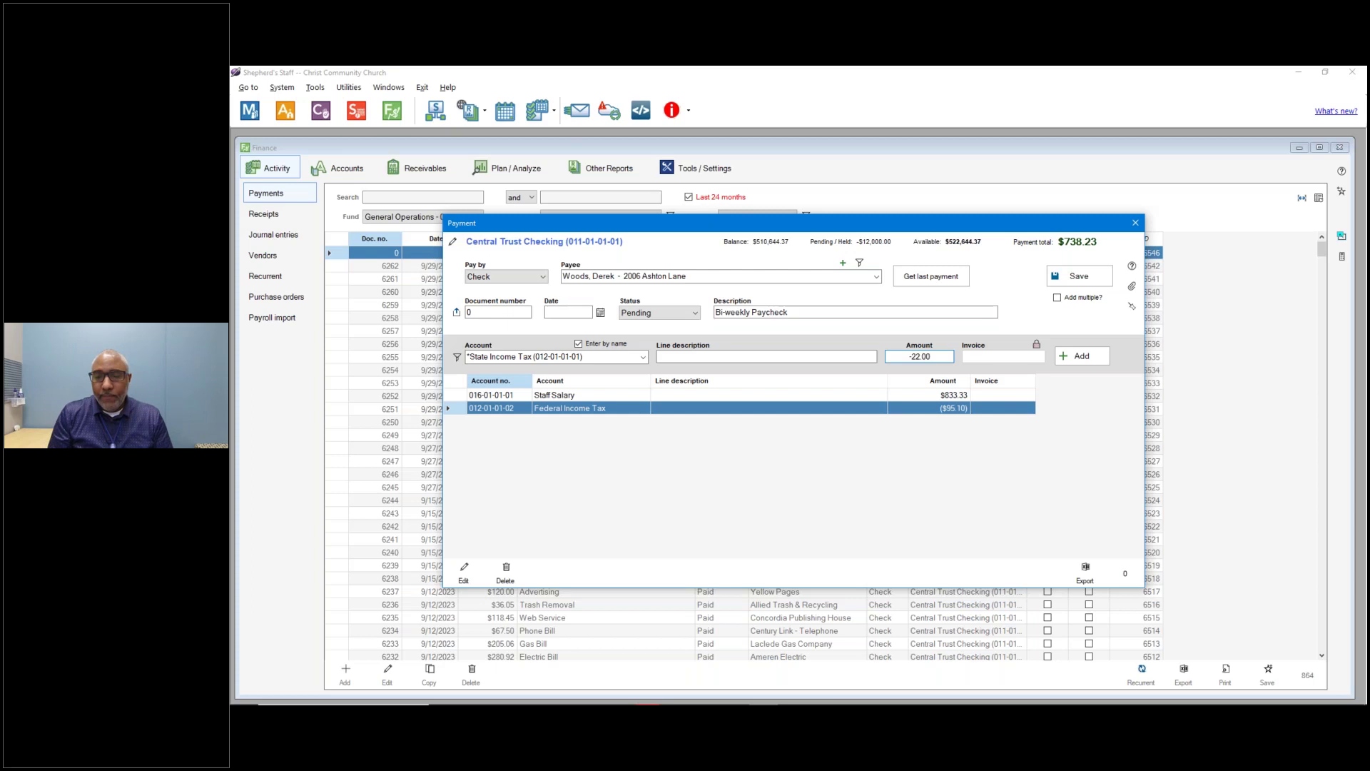
key("Return")
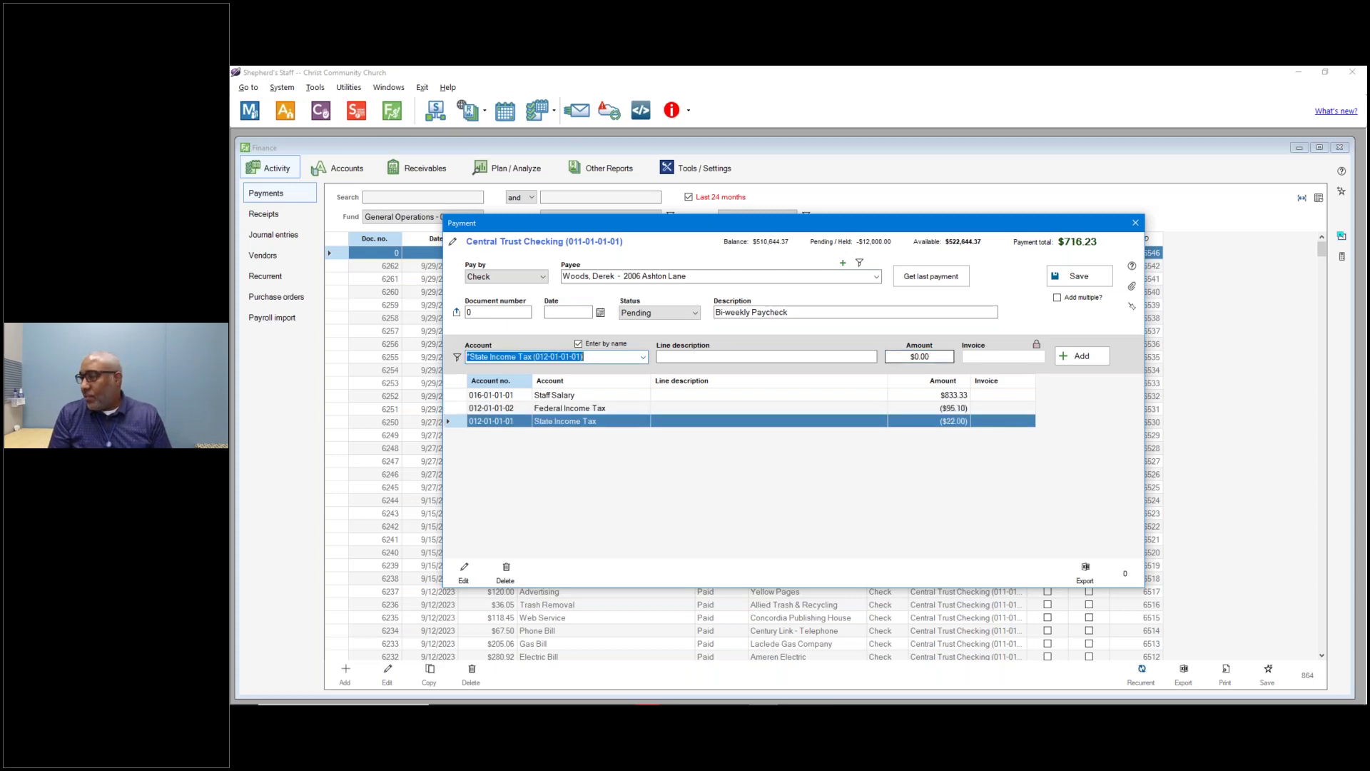
Add a Social Security Tax line of 51.67.
type("socia")
key("Down")
key("Down")
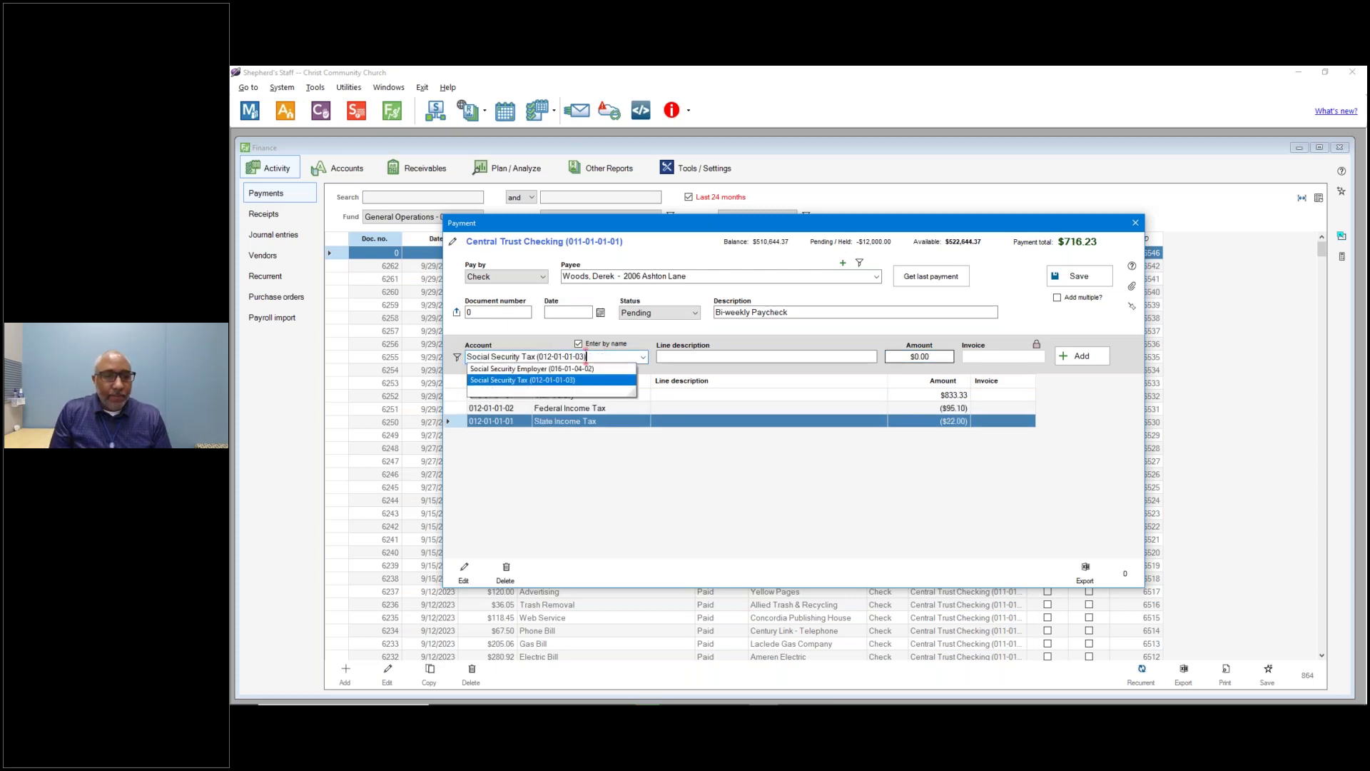
key("Tab")
key("Tab")
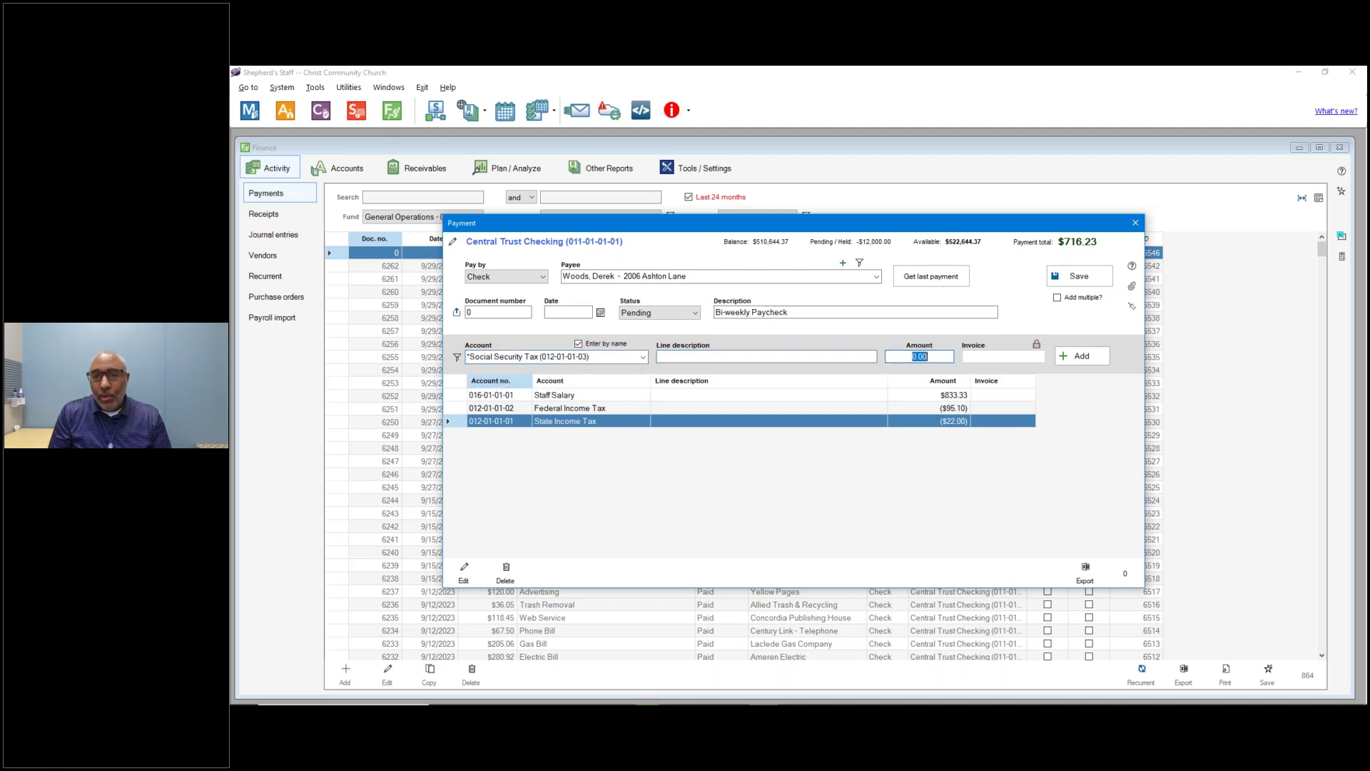
type("51.67")
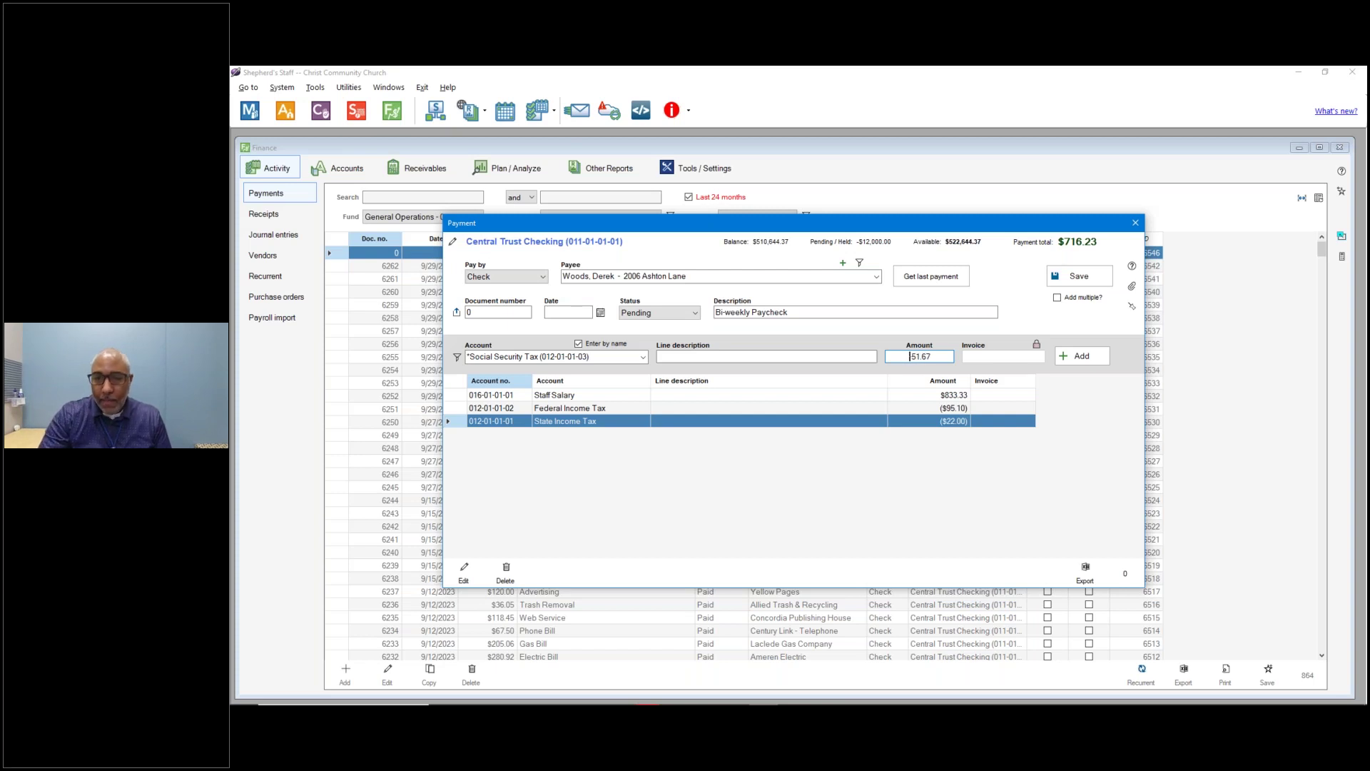
key("Return")
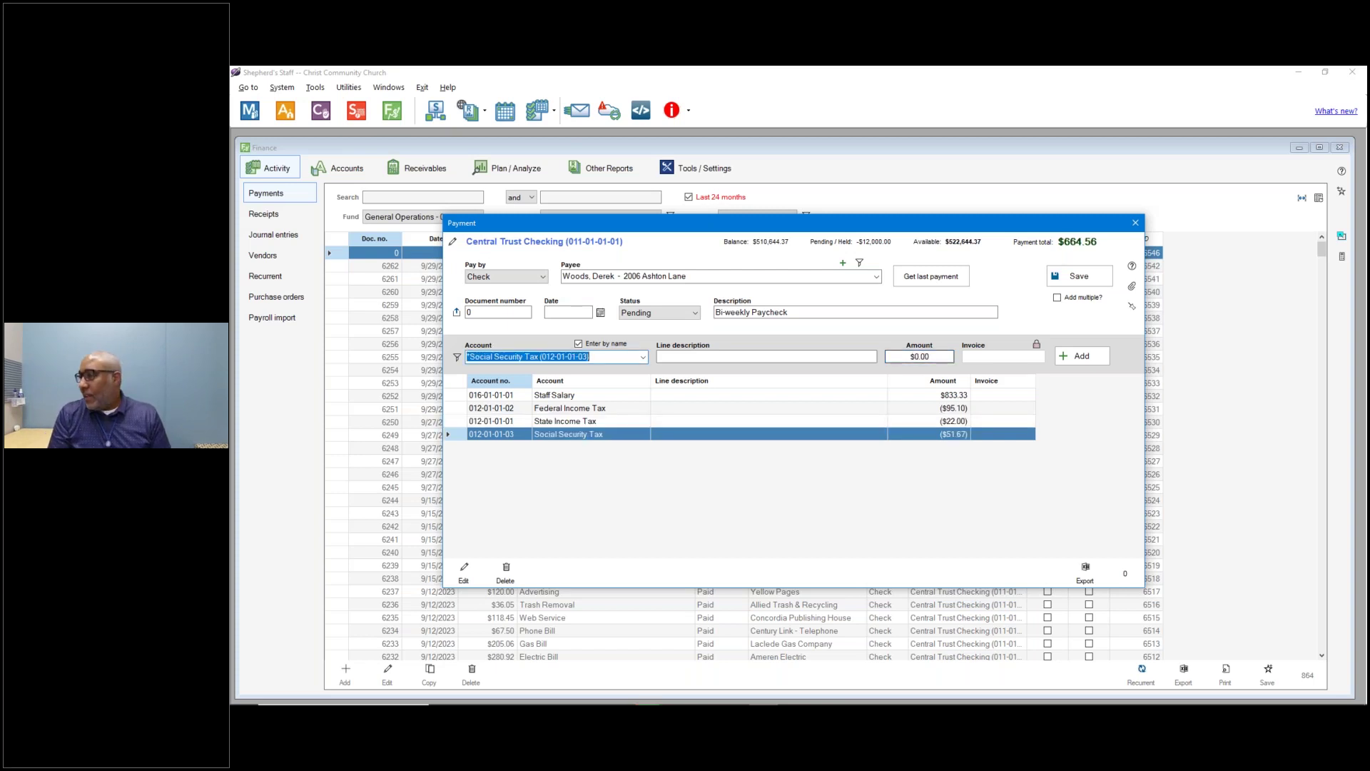
Add a Medicare Tax deduction line of -12.08.
type("medicare Employer (016-01-04-01")
key("Down")
key("Return")
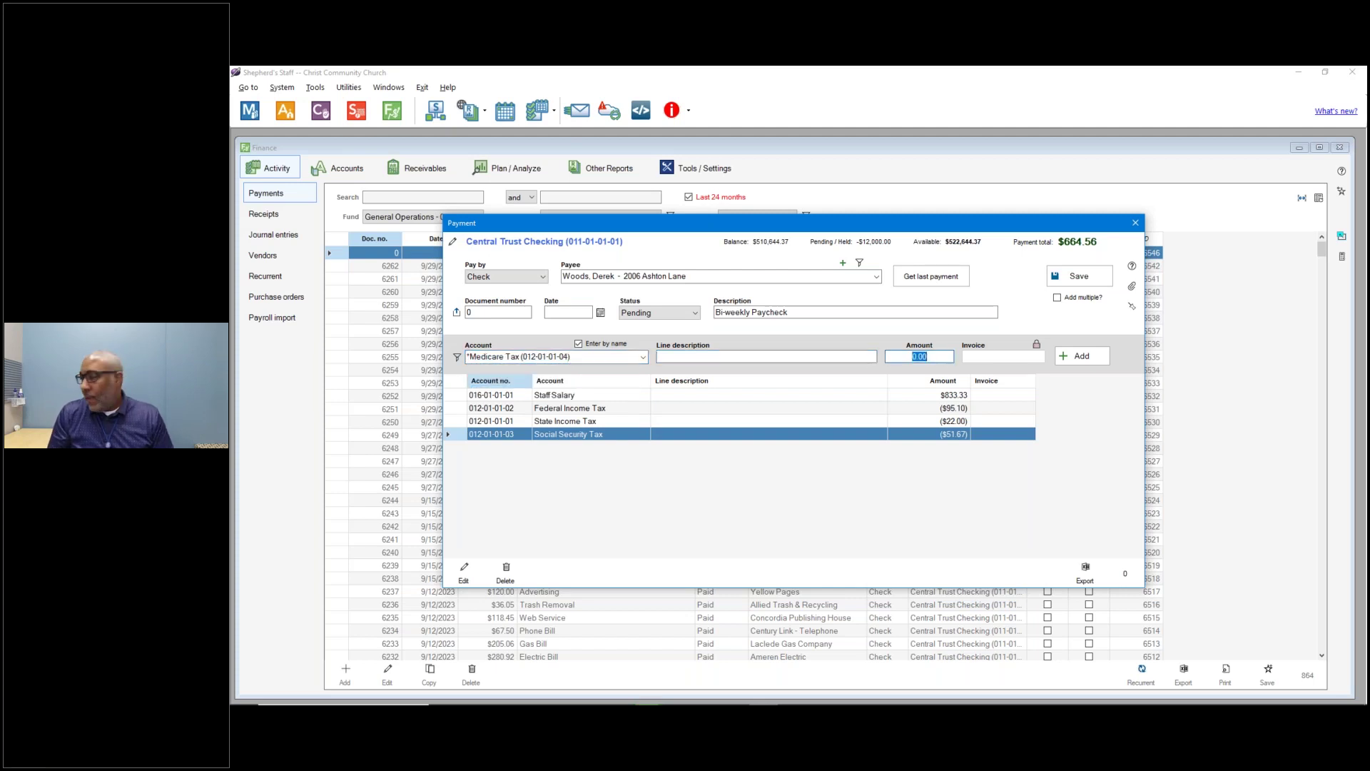
type("-12.08")
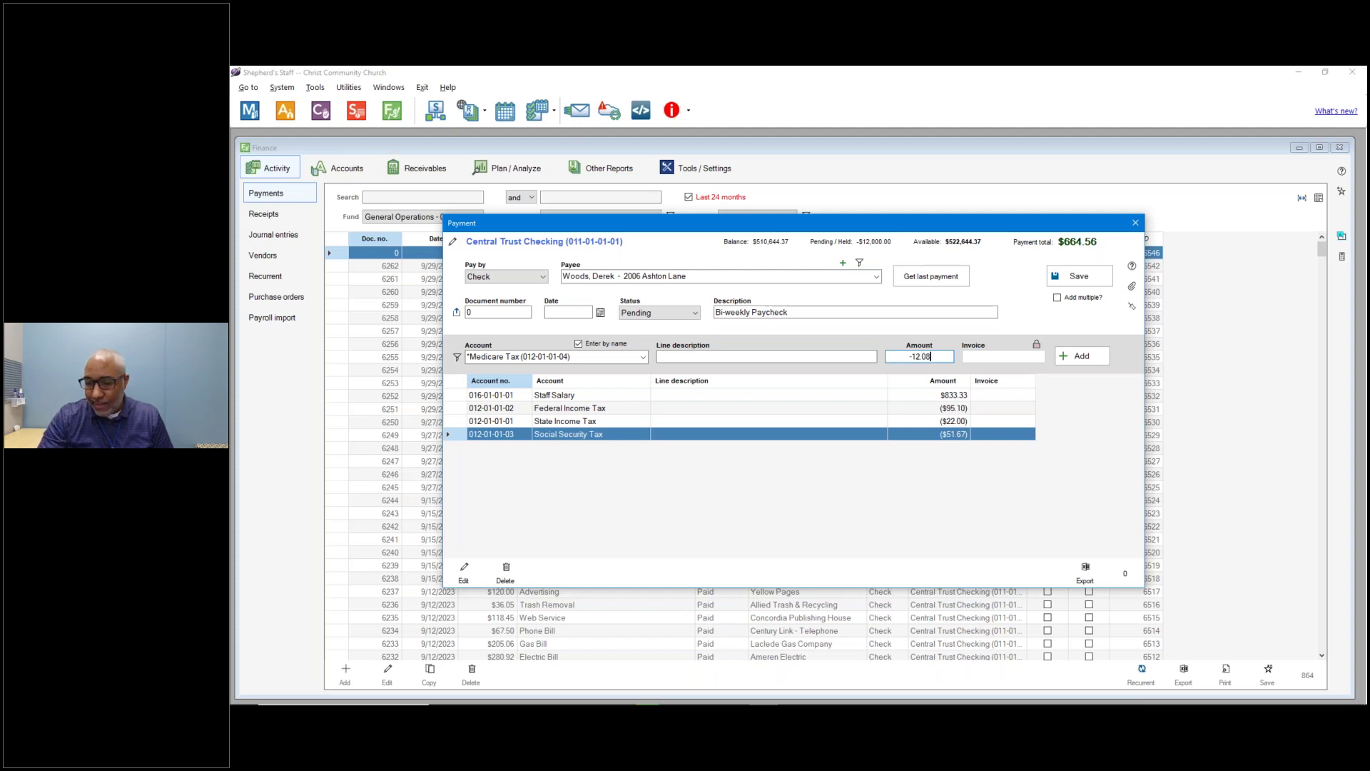
key("Return")
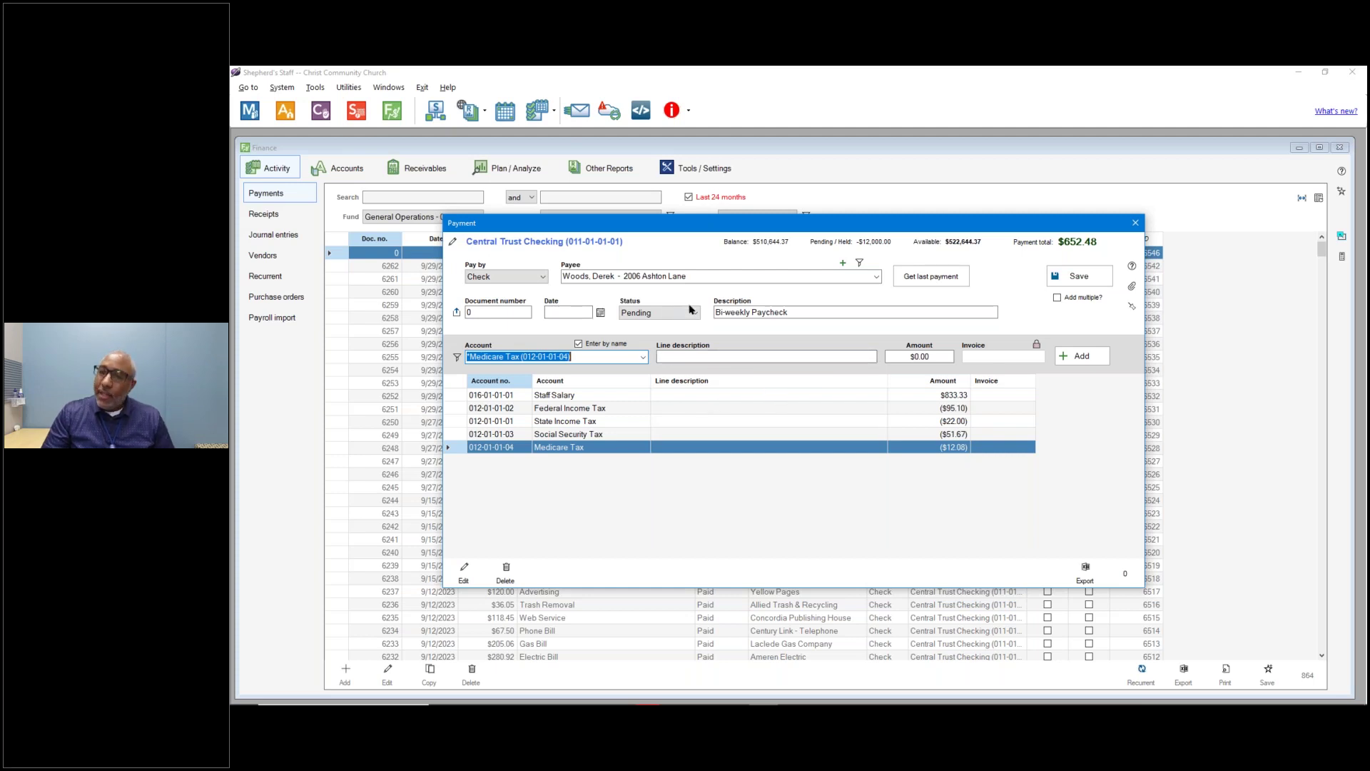
Save the $652.48 paycheck as pending and go to Other Reports.
left_click(1082, 277)
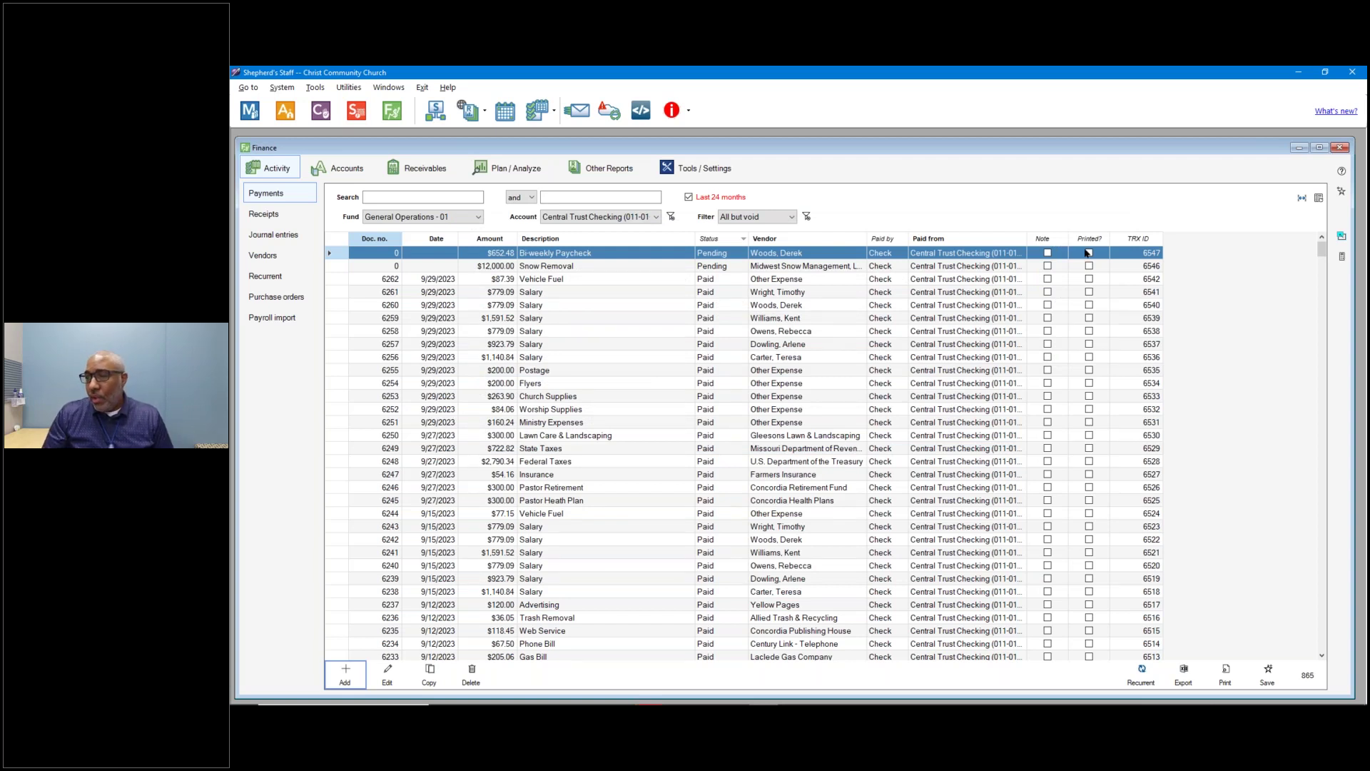
left_click(610, 171)
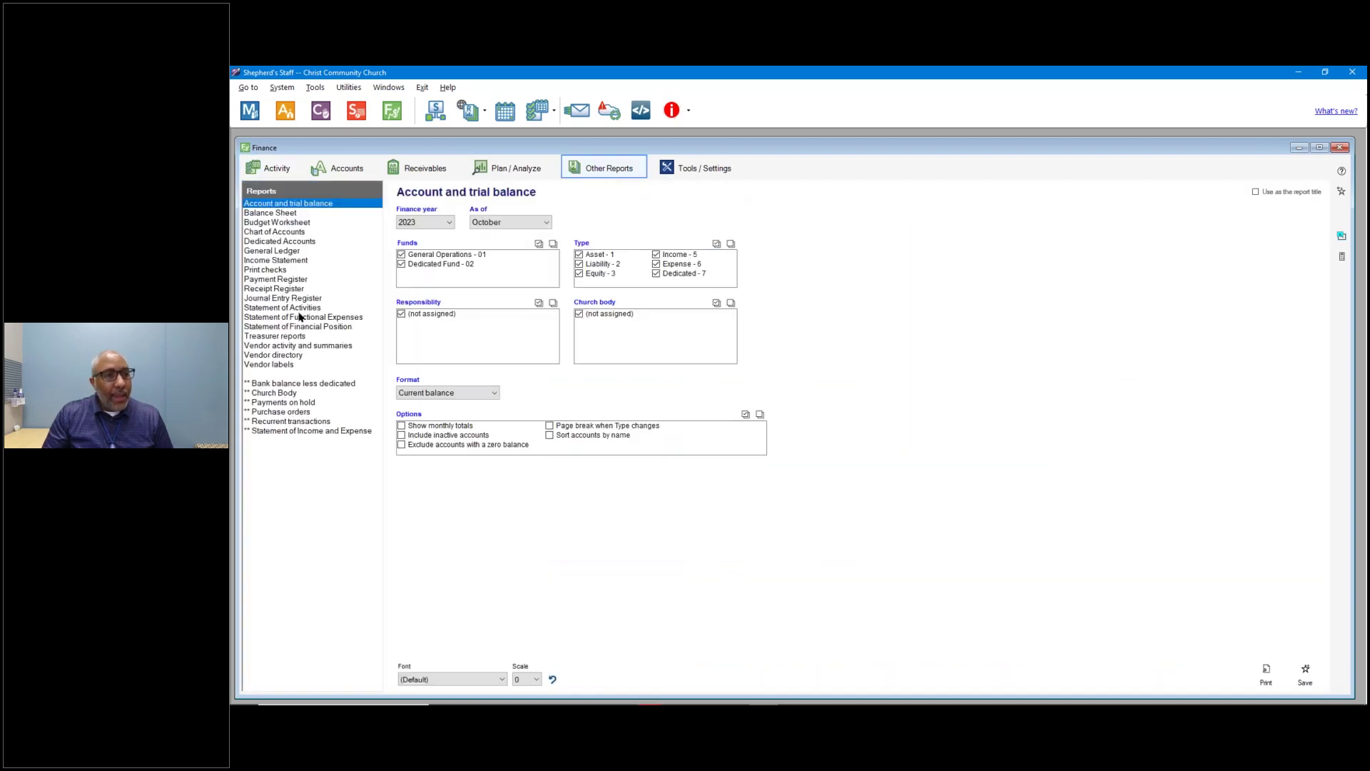
Open the Print checks report with the $12,000.00 Snow Removal and $652.48 paycheck checks.
left_click(280, 270)
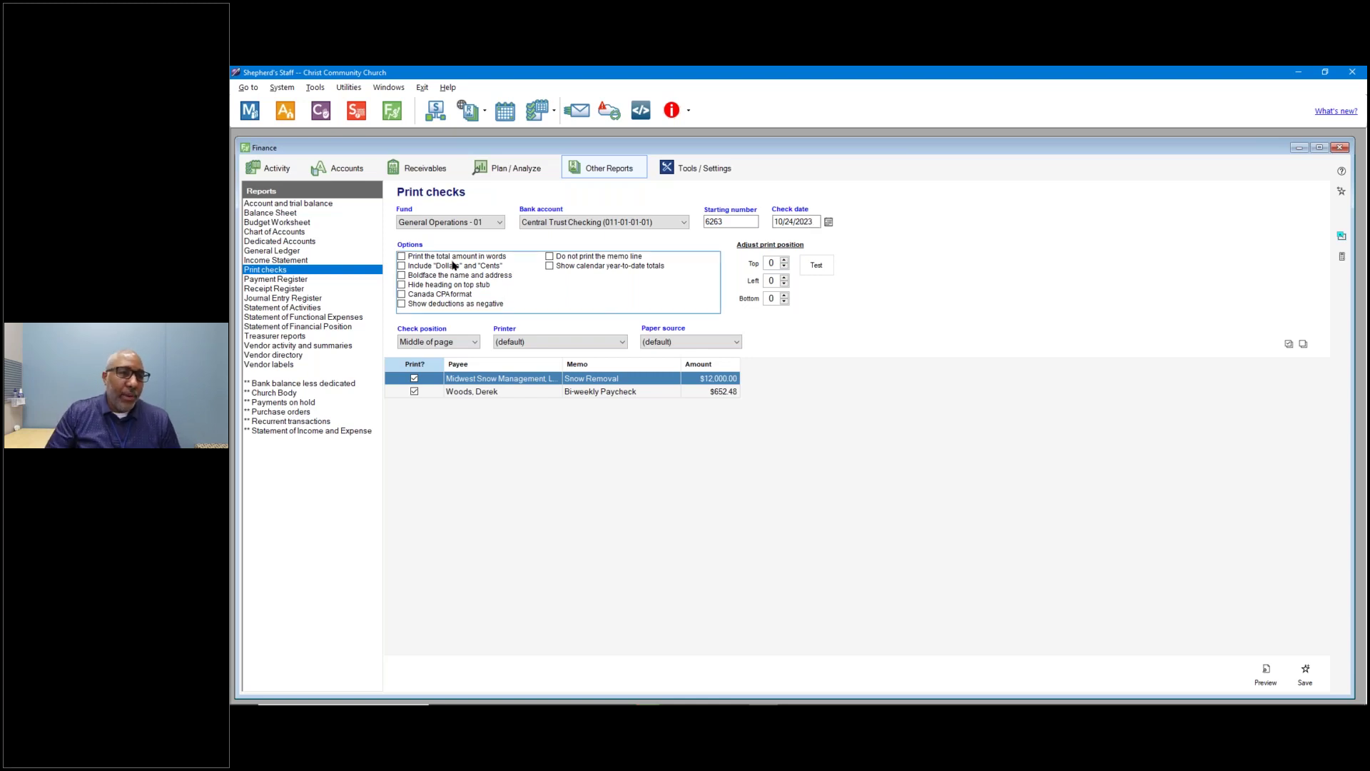
Tick amount in words, Dollars and Cents, bold name/address, negative deductions and calendar YTD totals, keeping the stub heading.
left_click(483, 259)
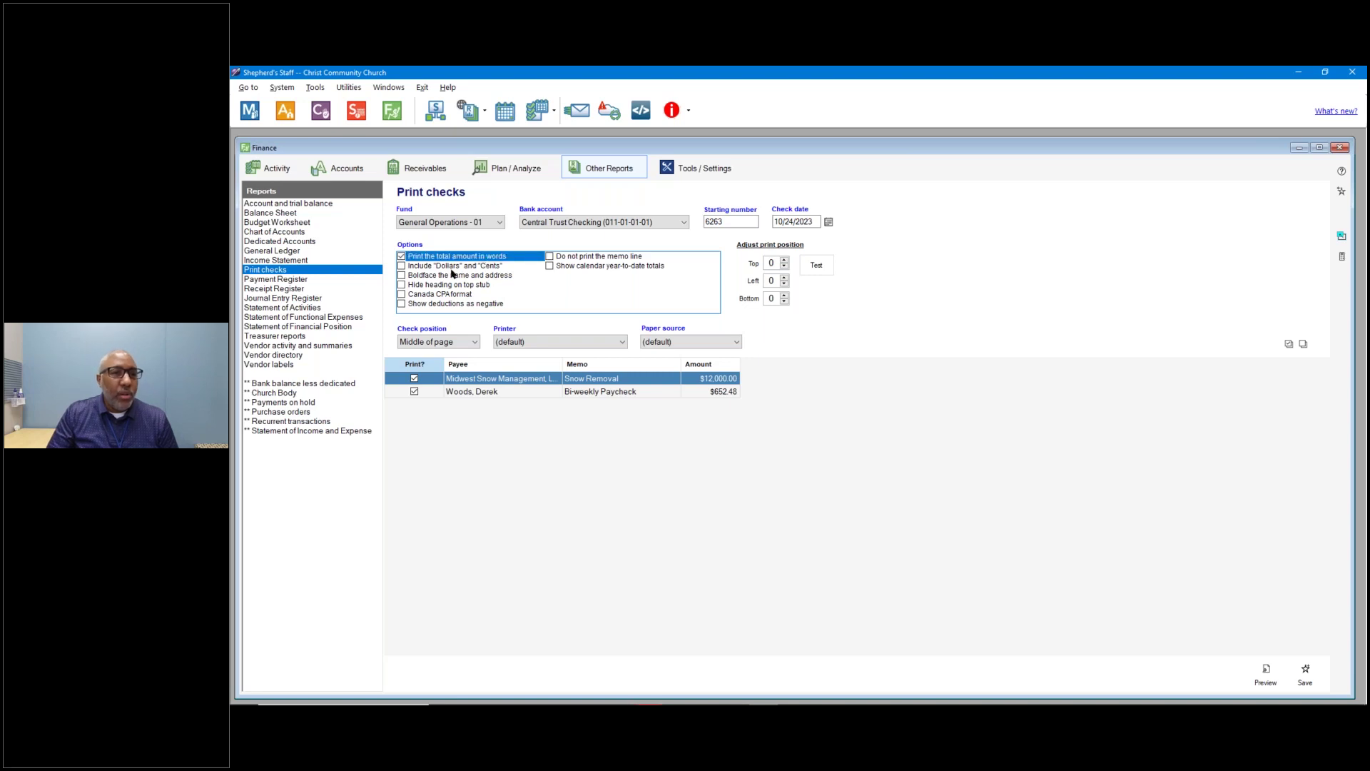
left_click(451, 268)
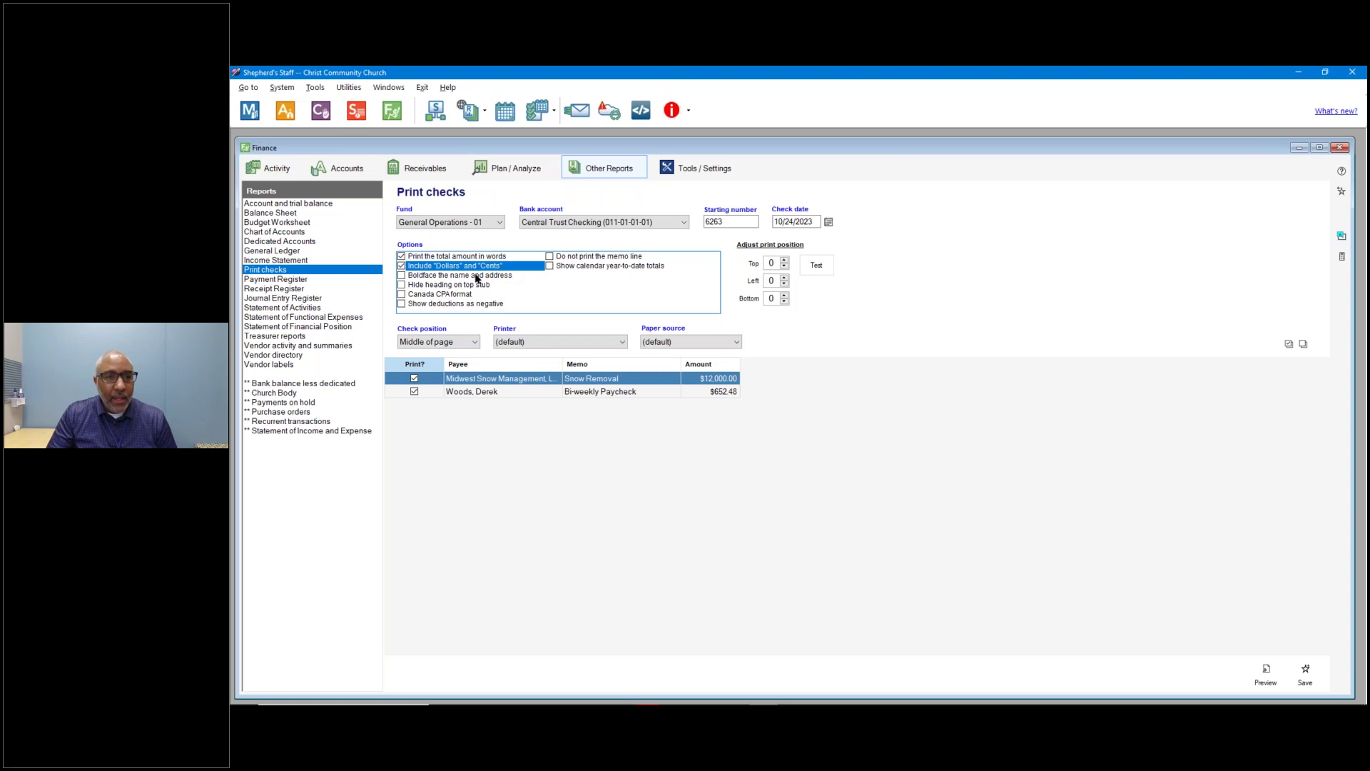
left_click(463, 277)
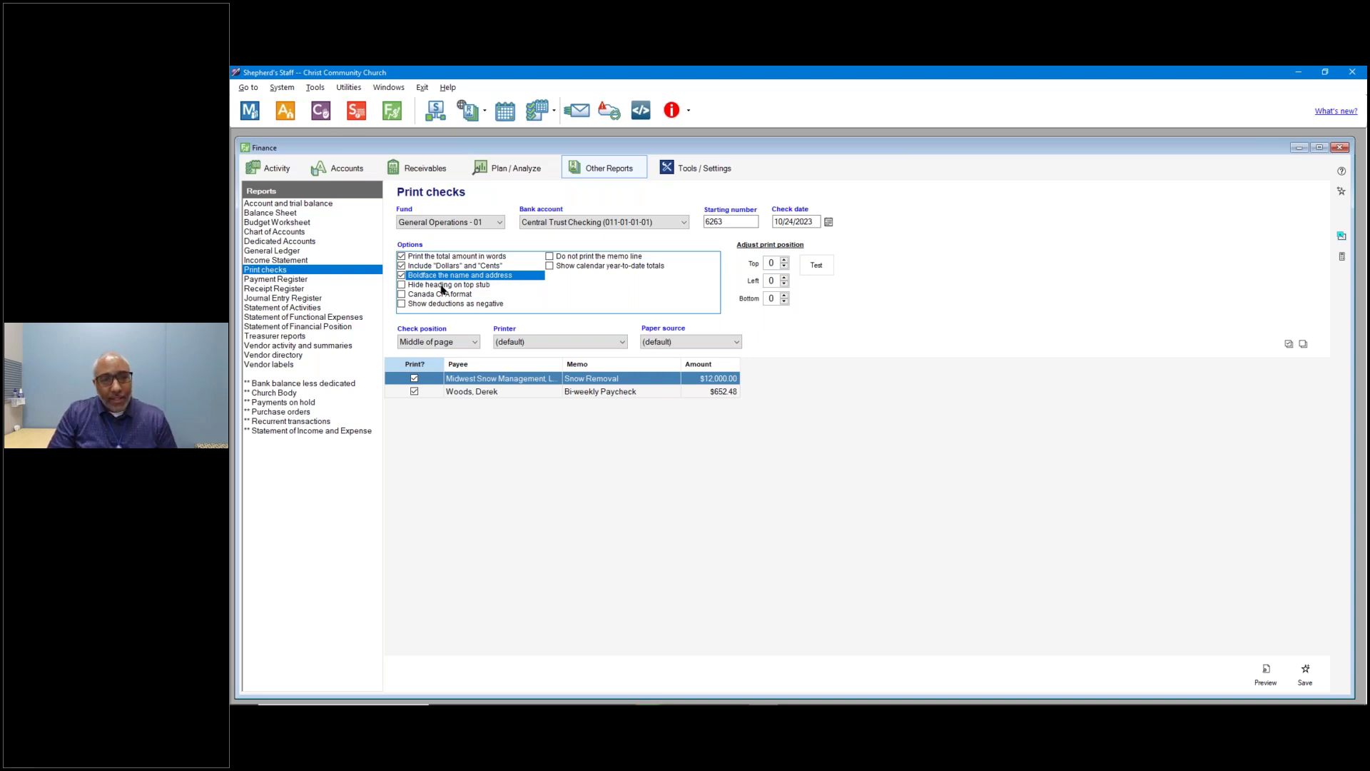
left_click(443, 285)
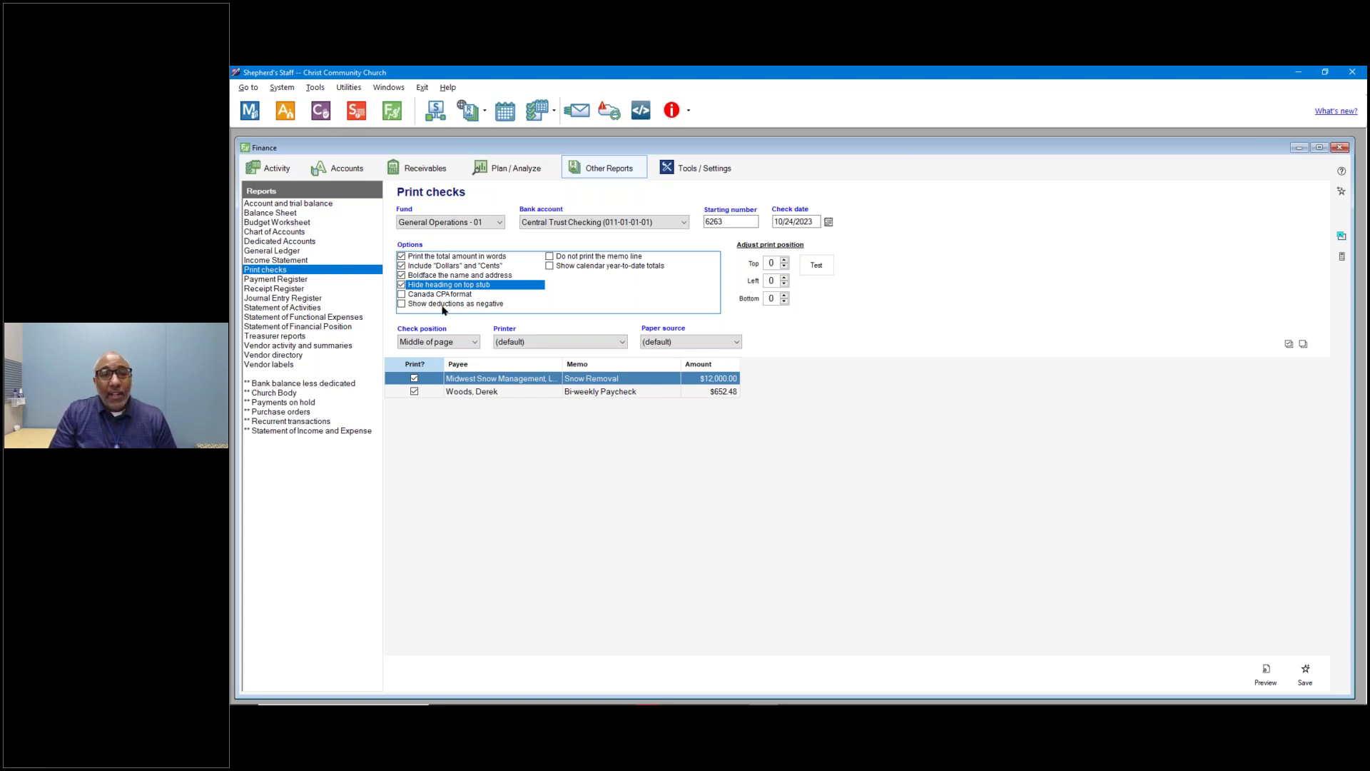
left_click(443, 305)
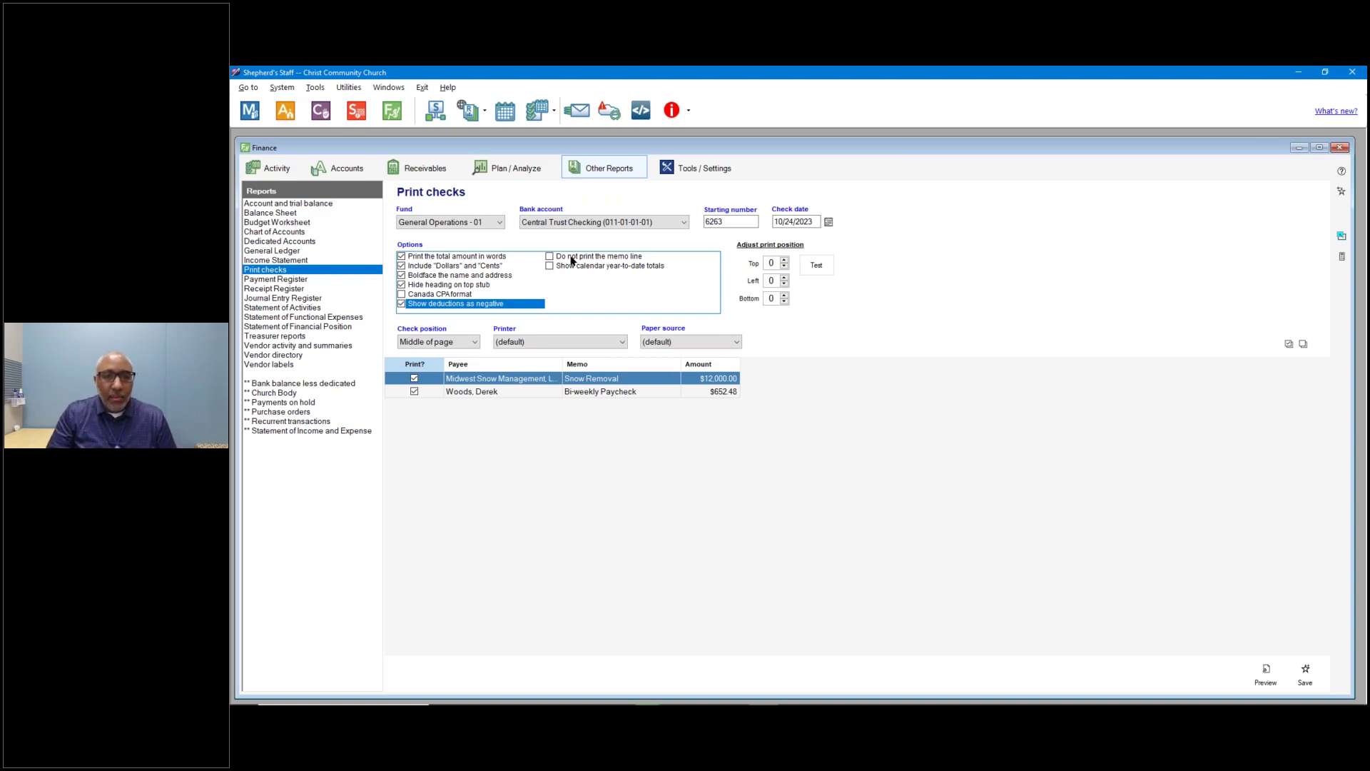
left_click(568, 269)
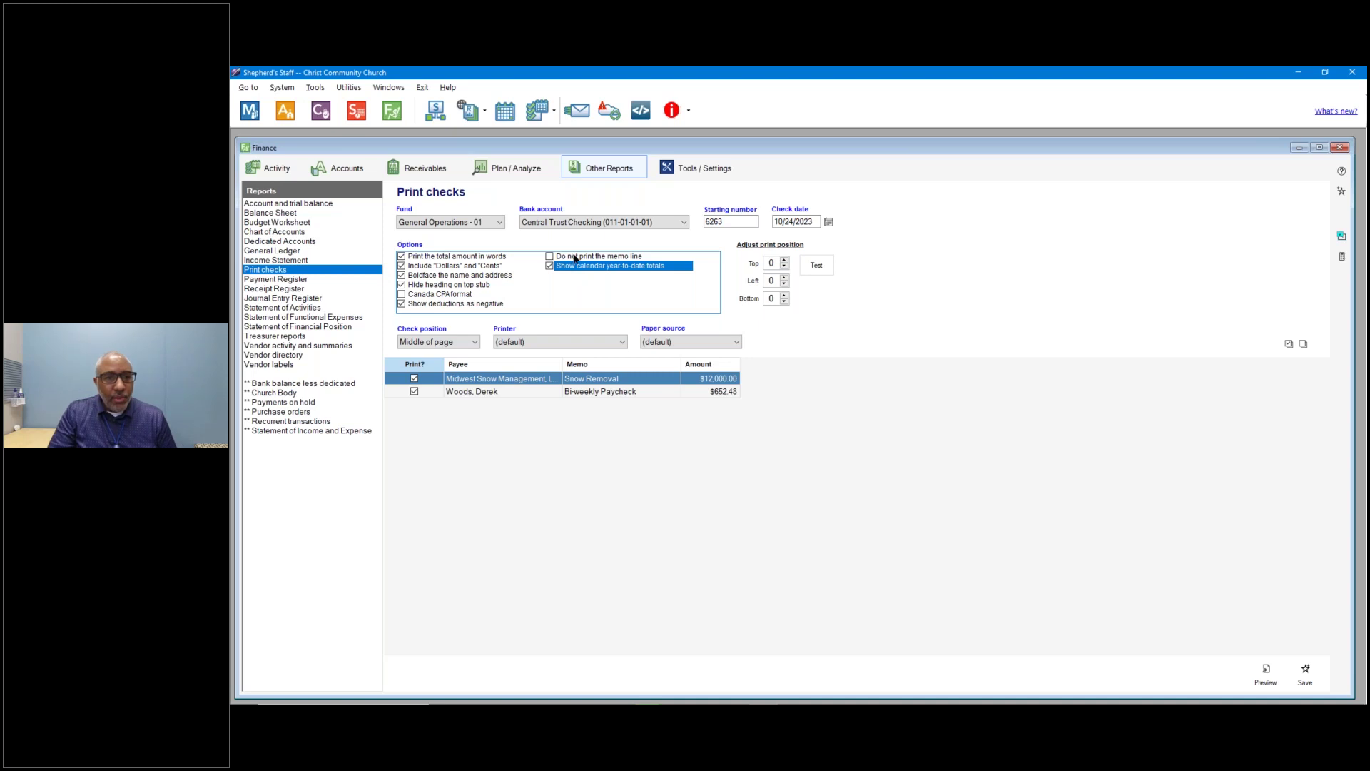
left_click(575, 258)
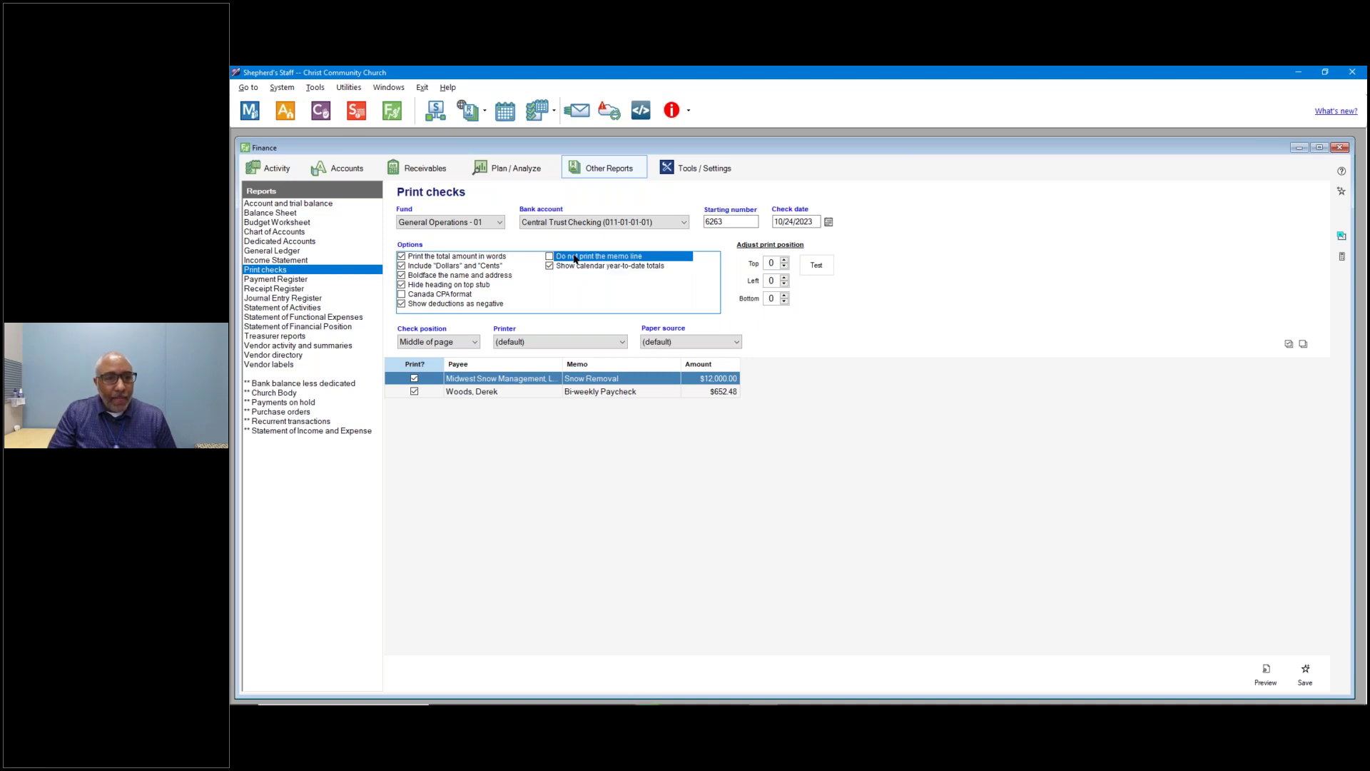
left_click(424, 287)
left_click(423, 288)
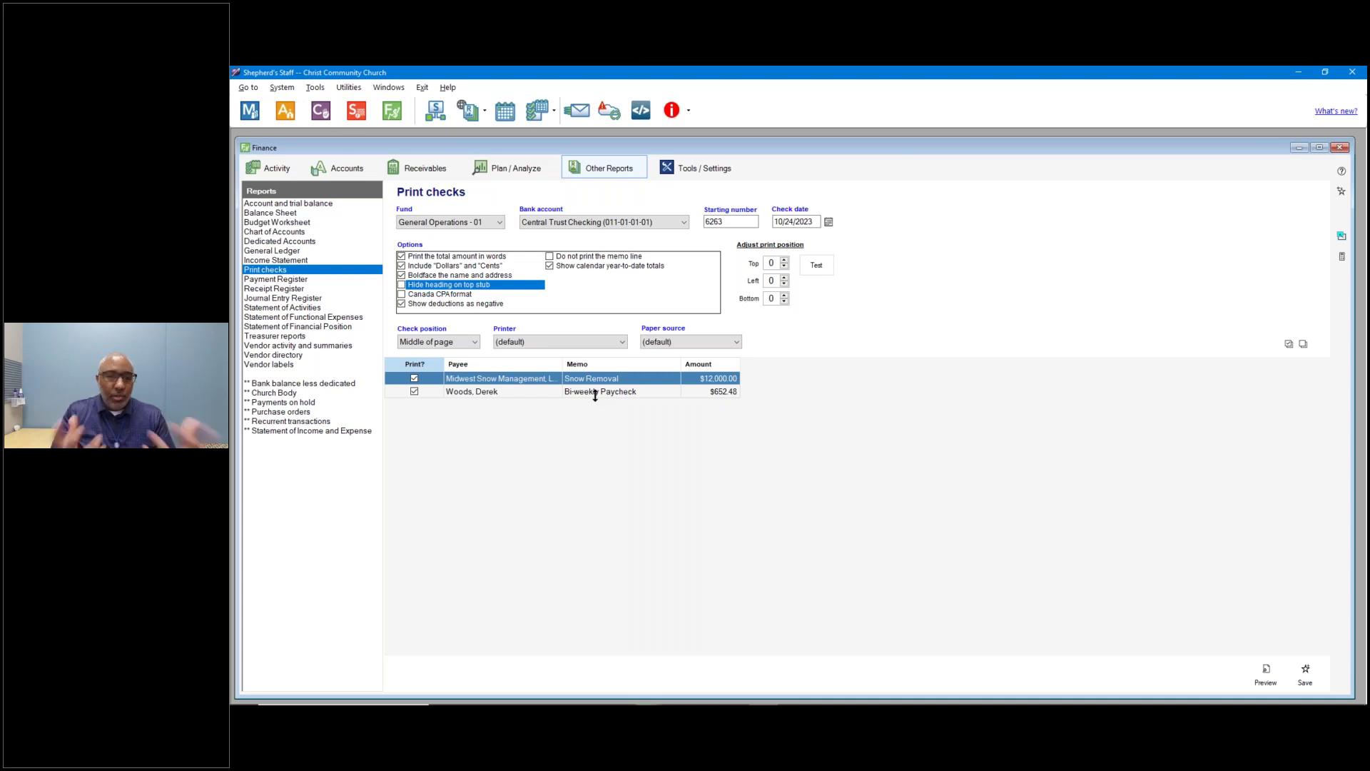
left_click(1265, 677)
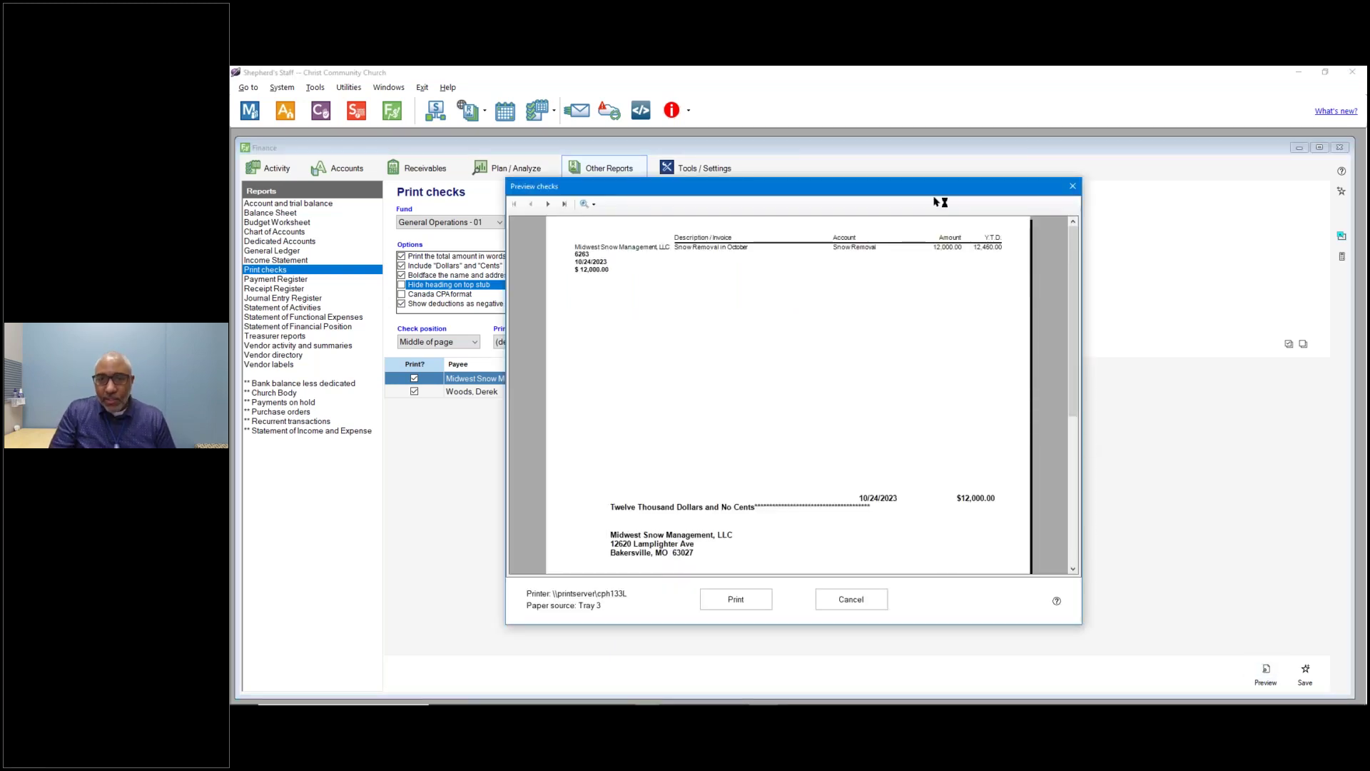
left_click_drag(929, 186, 914, 149)
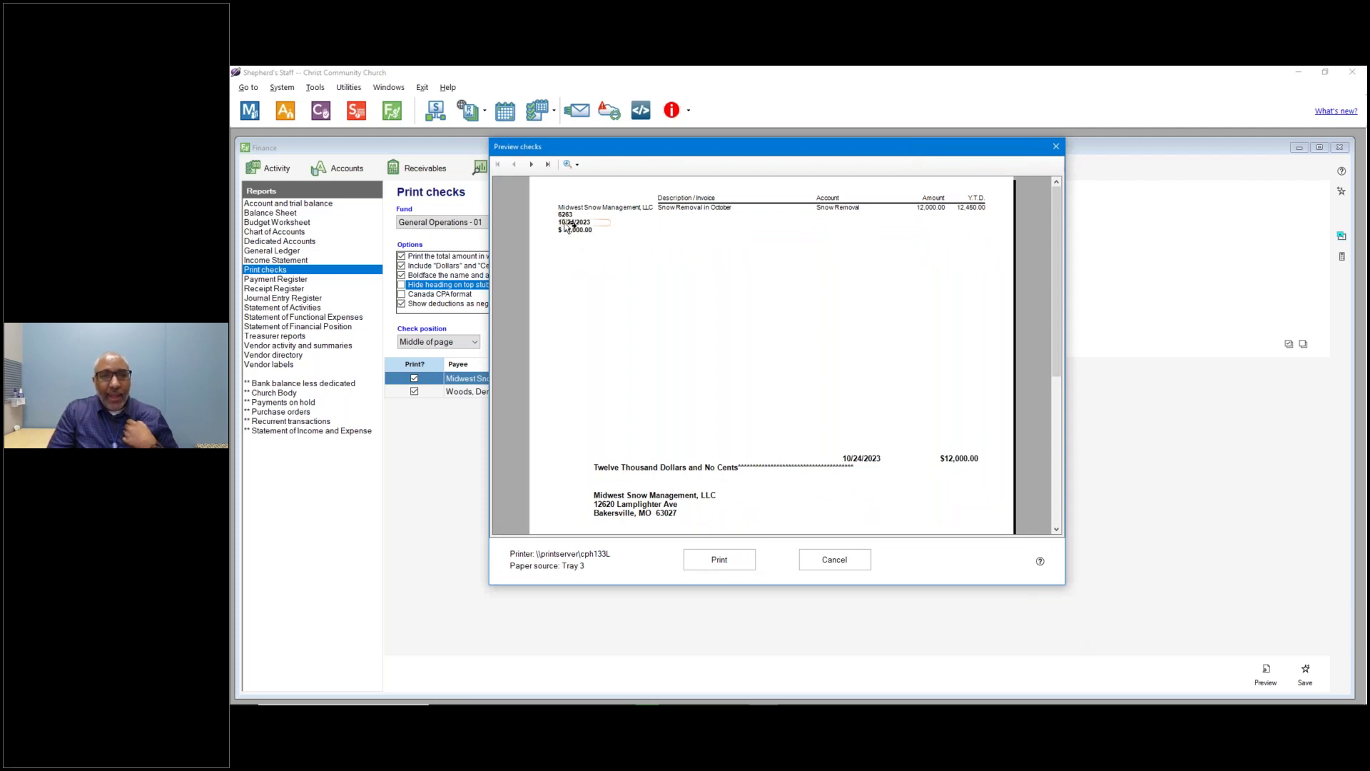
scroll(896, 298, "down", 5)
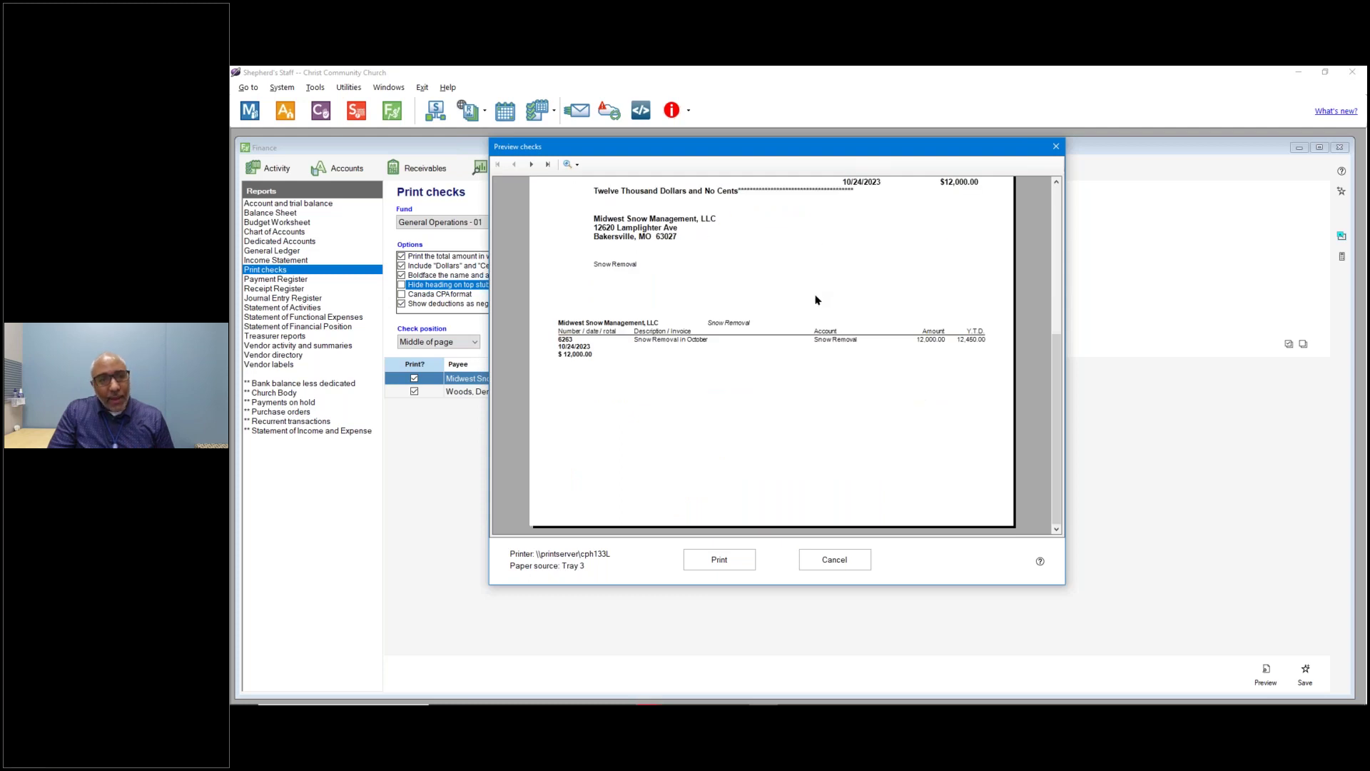
scroll(818, 299, "up", 1)
scroll(817, 299, "up", 3)
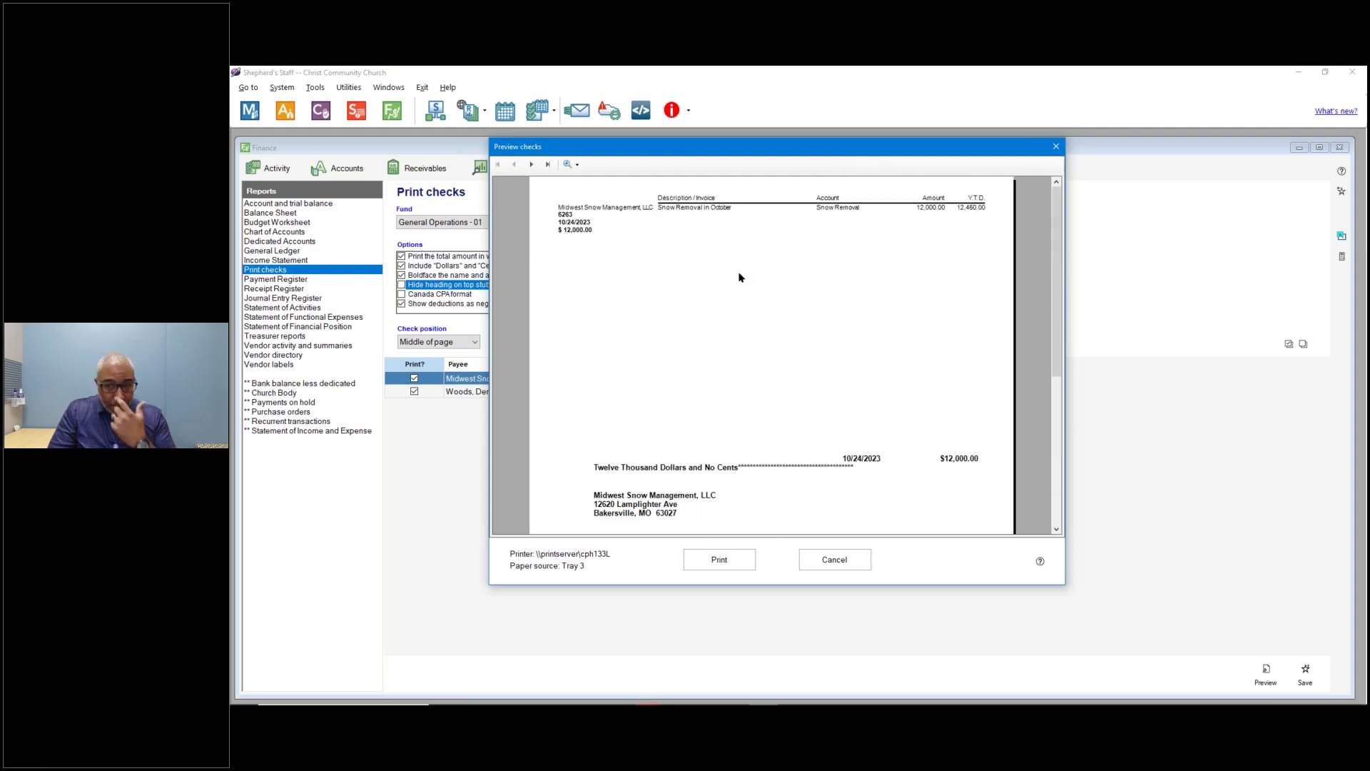
left_click(531, 166)
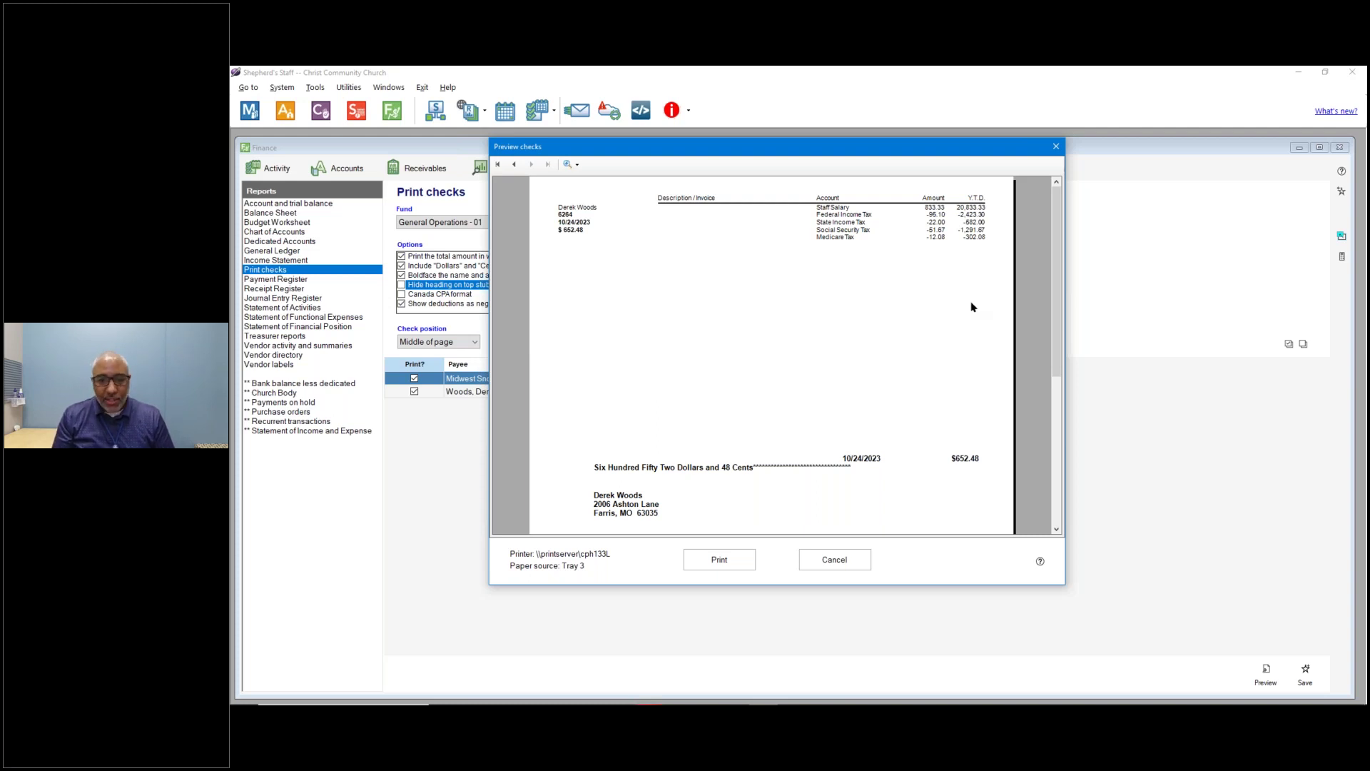
left_click(844, 560)
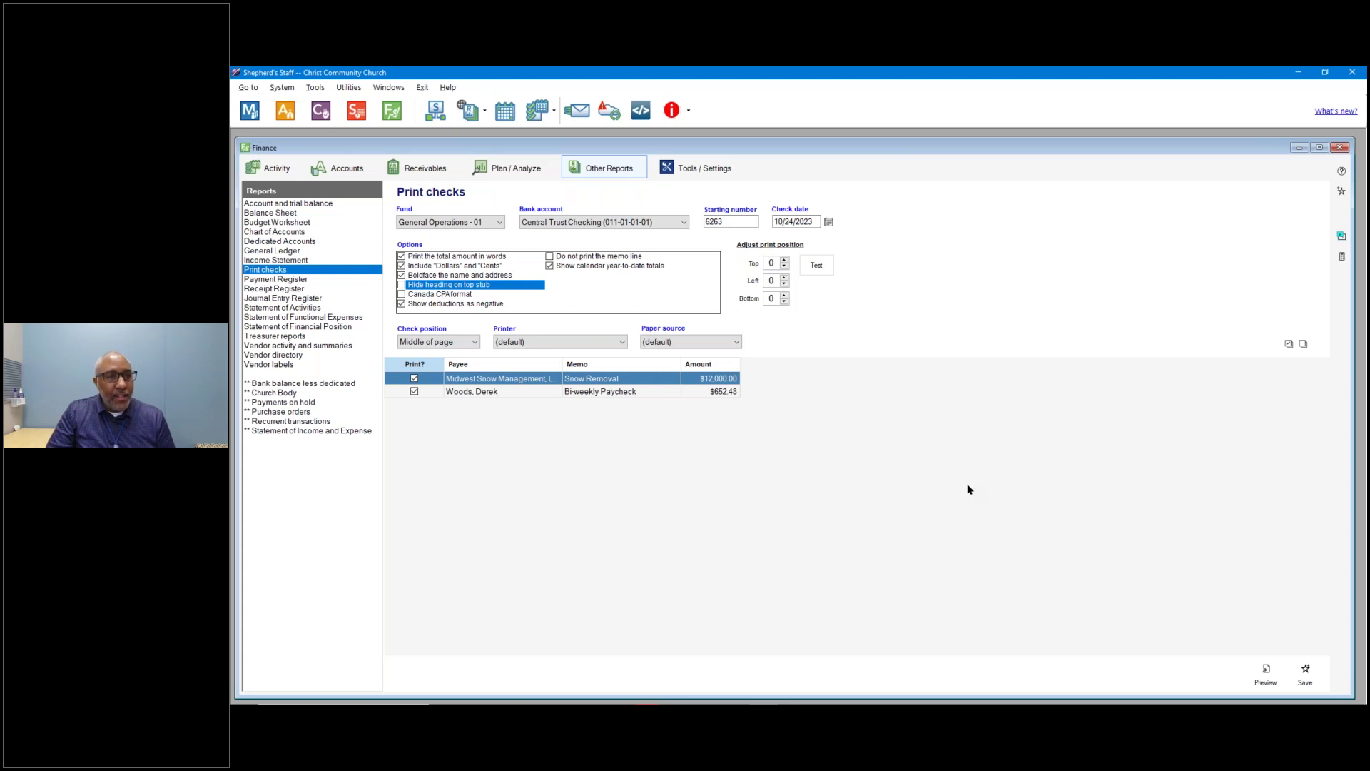
Review the asset account balances in the chart of accounts, then return to the payments list.
left_click(327, 174)
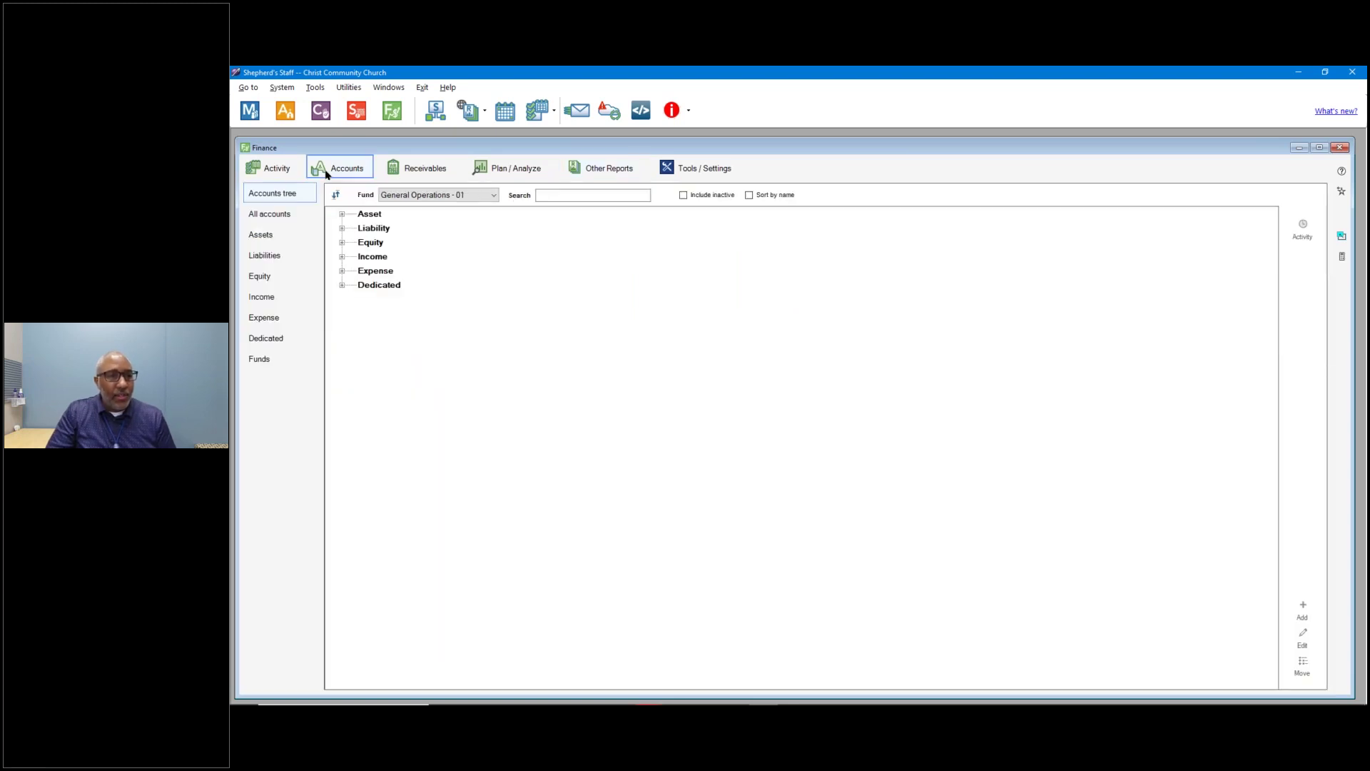
left_click(268, 238)
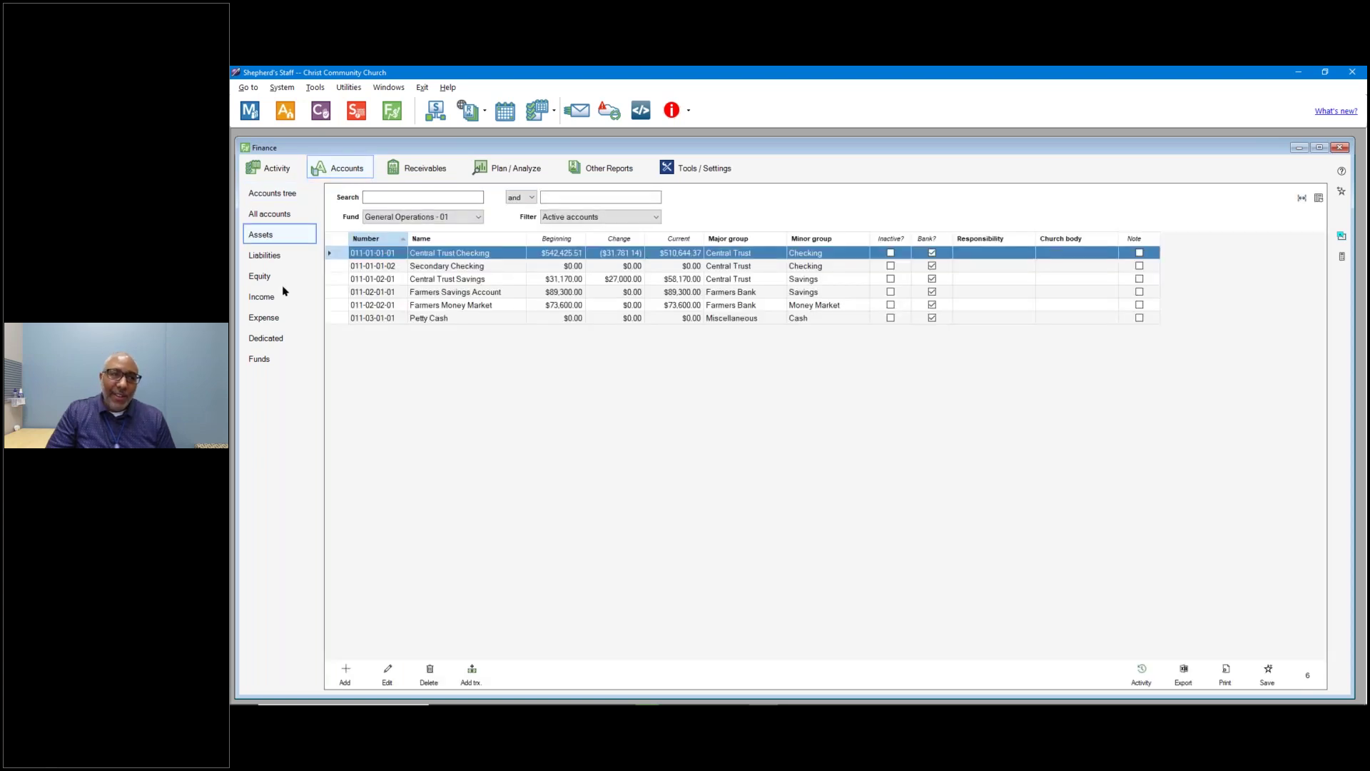
left_click(263, 171)
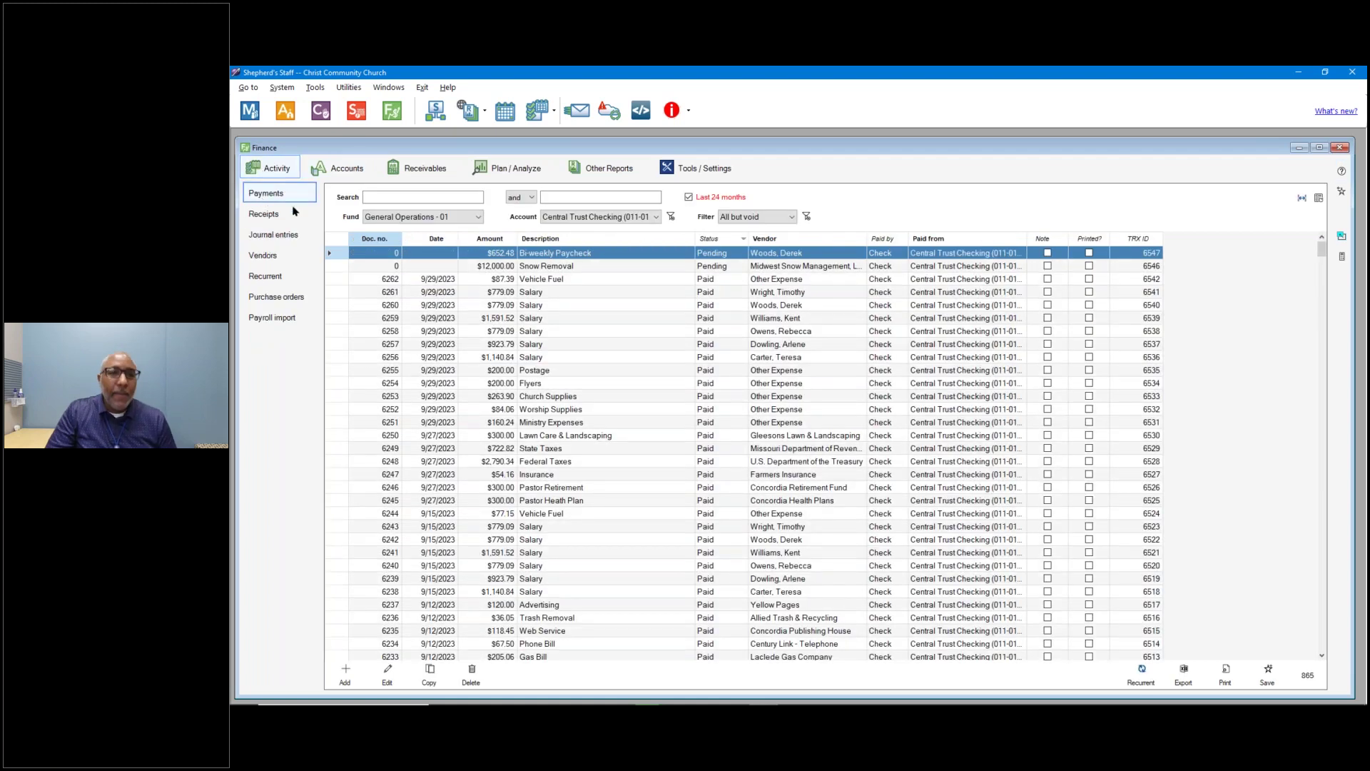
Filter the payments list to Pending and bring up the payment report choices.
left_click(758, 217)
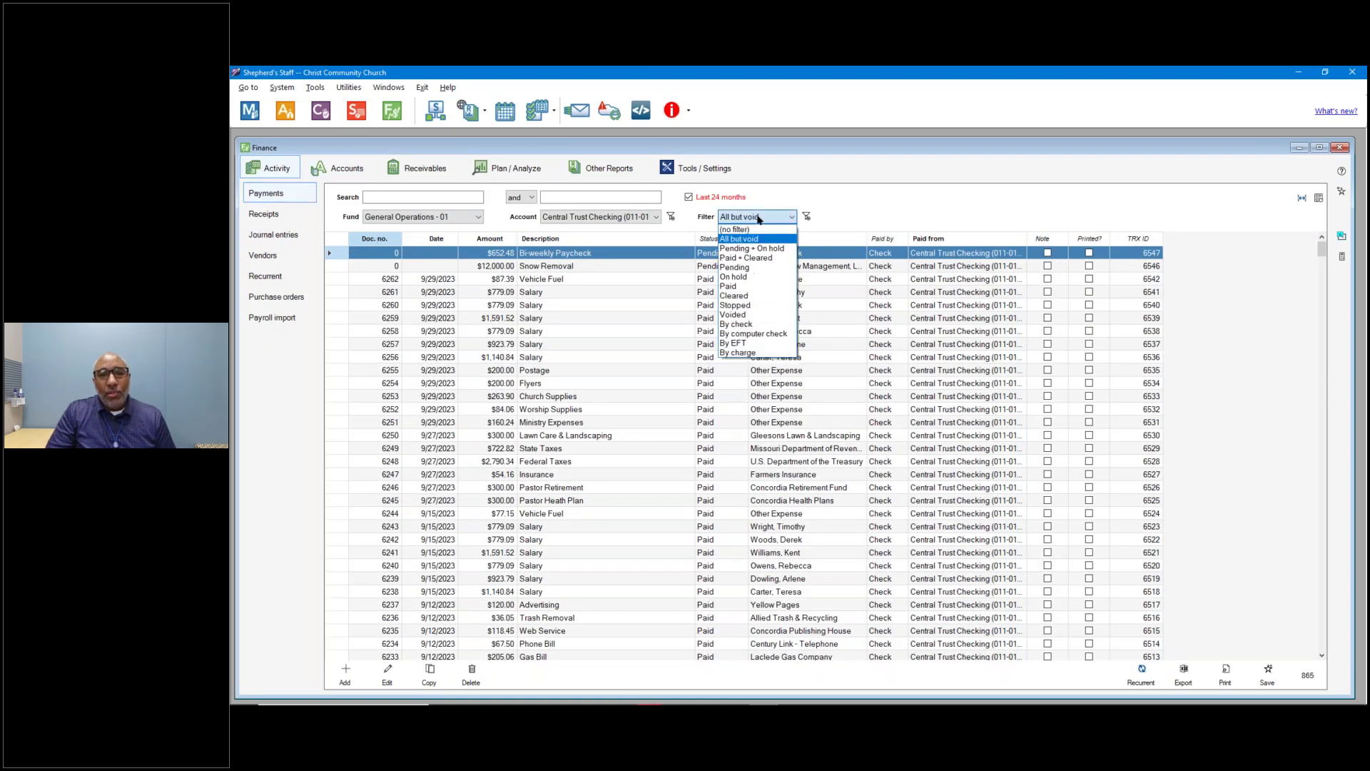
left_click(750, 271)
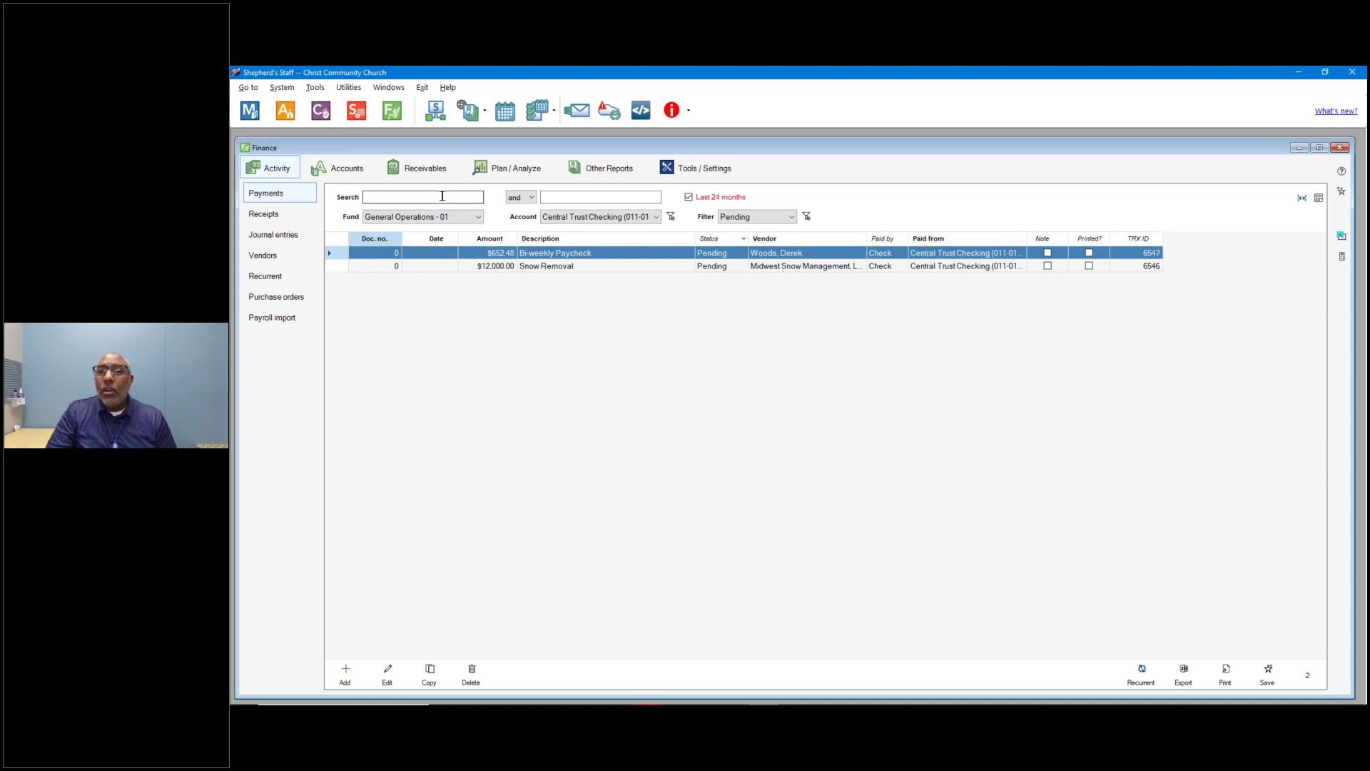
left_click(755, 217)
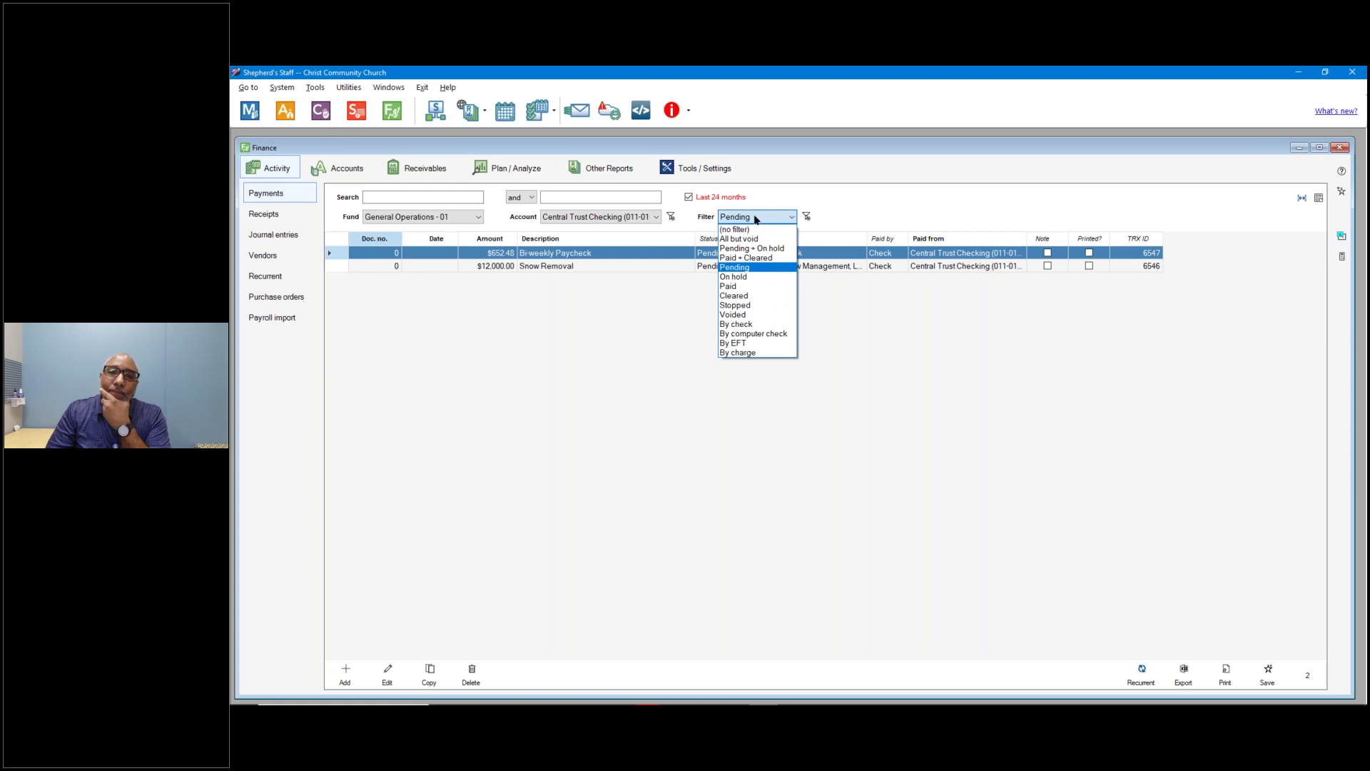
left_click(927, 354)
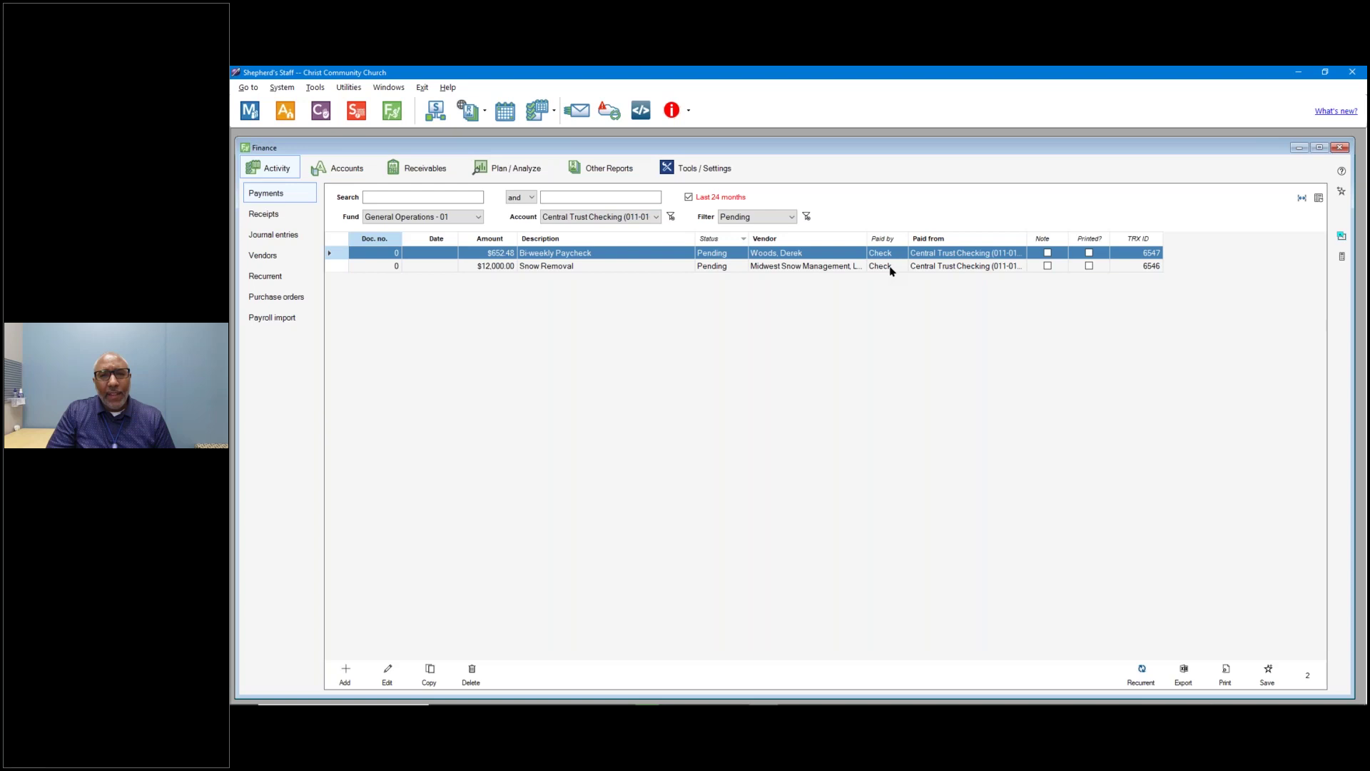
left_click(1226, 680)
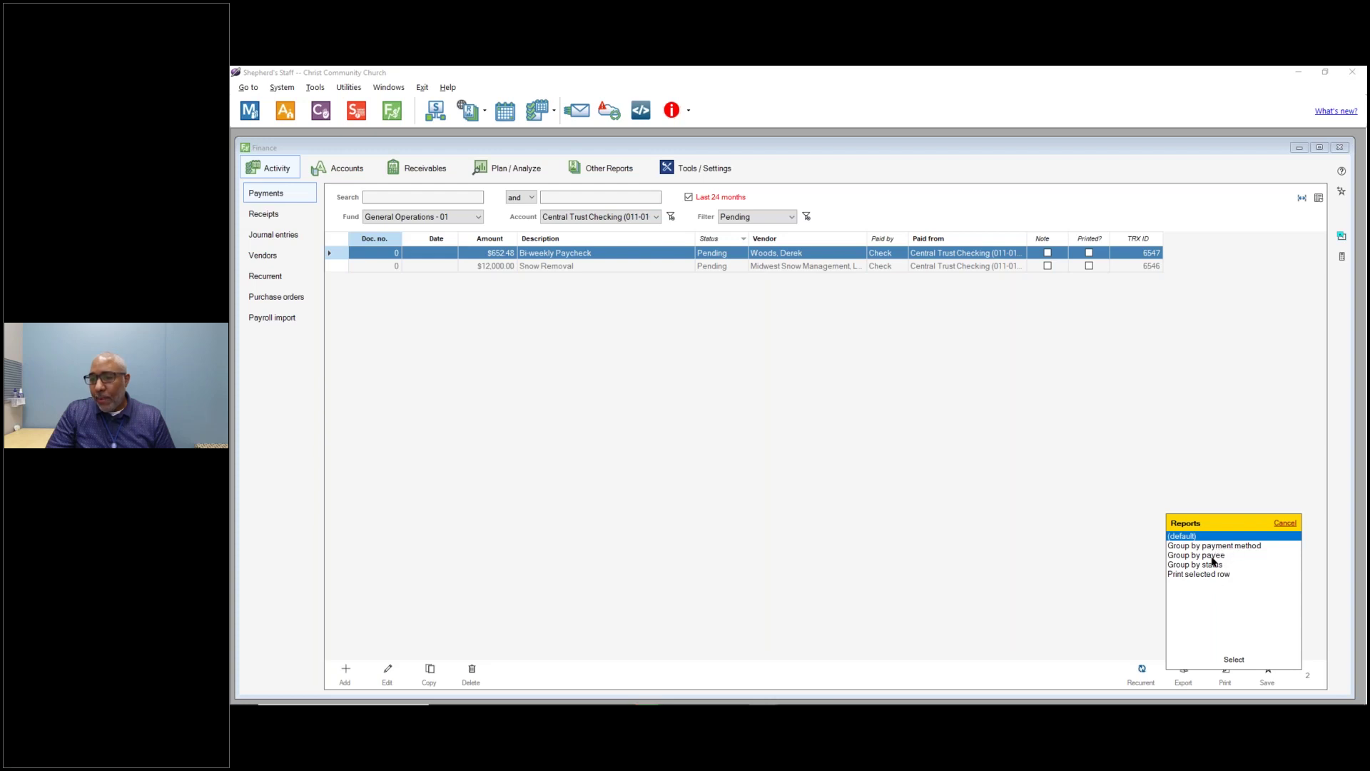
Preview the default Payments report of the $12,652.48 pending payments, then close the preview.
left_click(1233, 659)
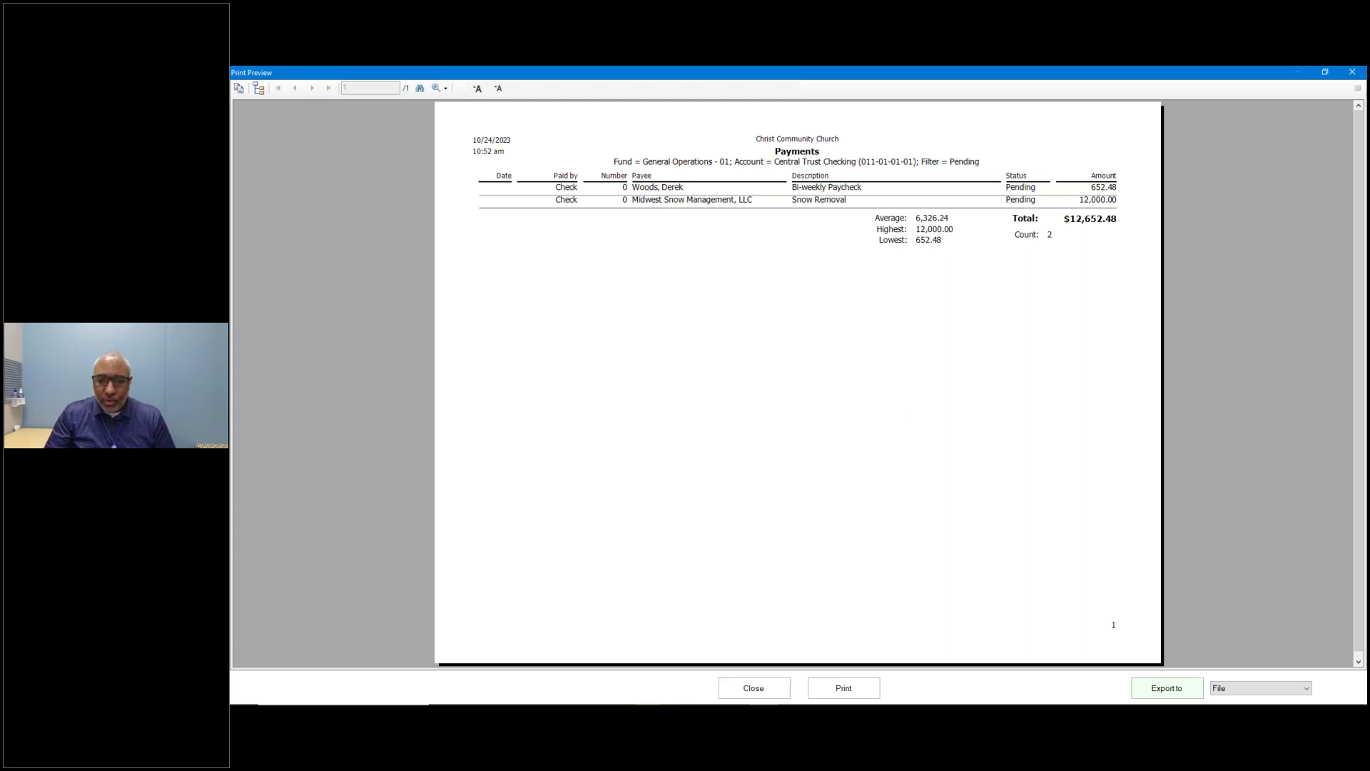
left_click(764, 690)
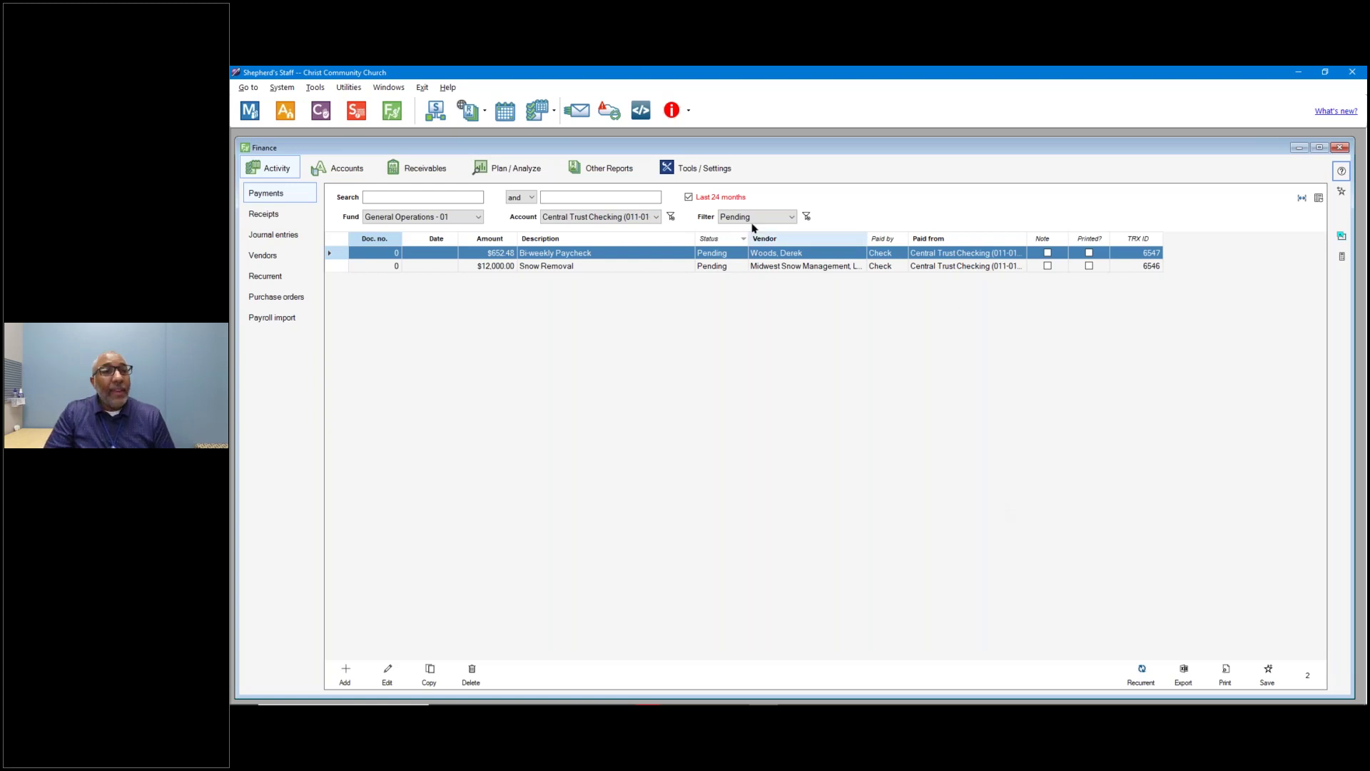
Print the previewed checks 6263 and 6264 and move the print confirmation dialog aside.
left_click(616, 175)
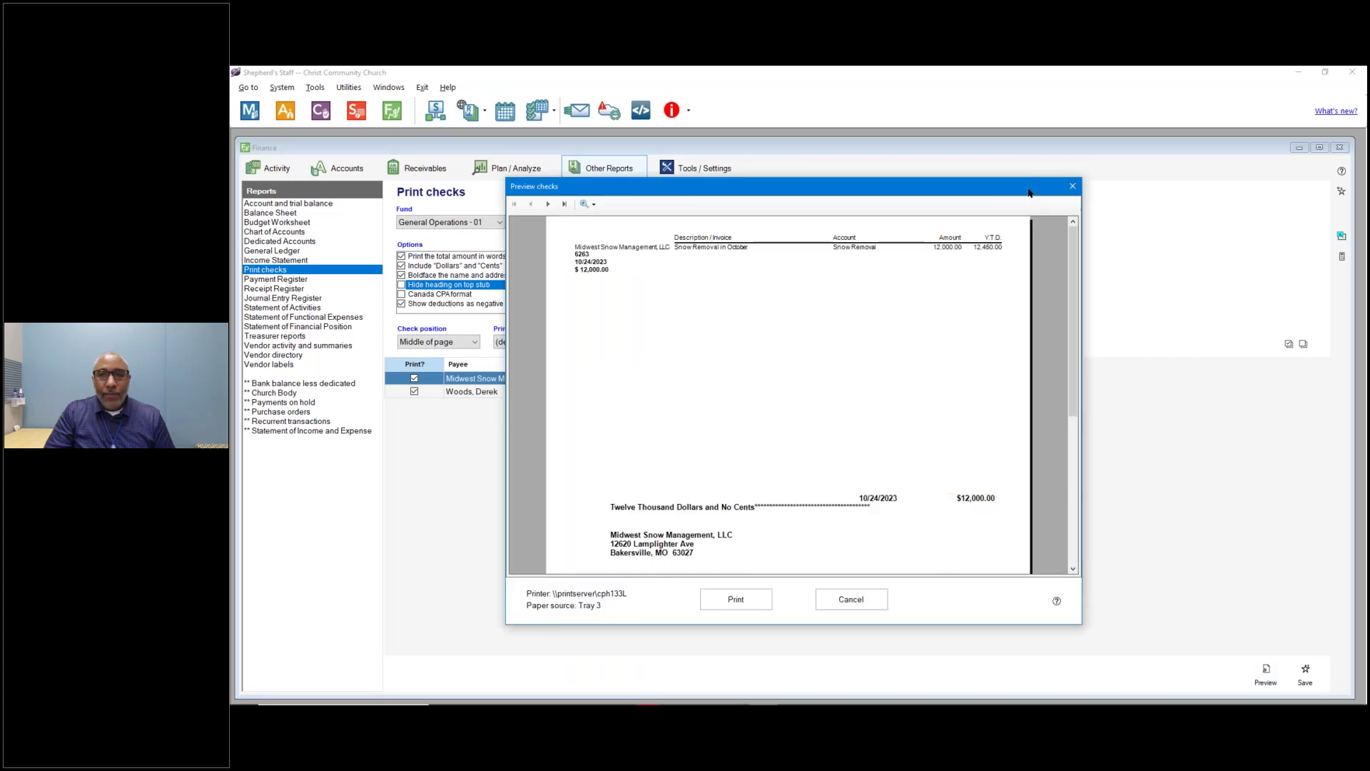
left_click(752, 601)
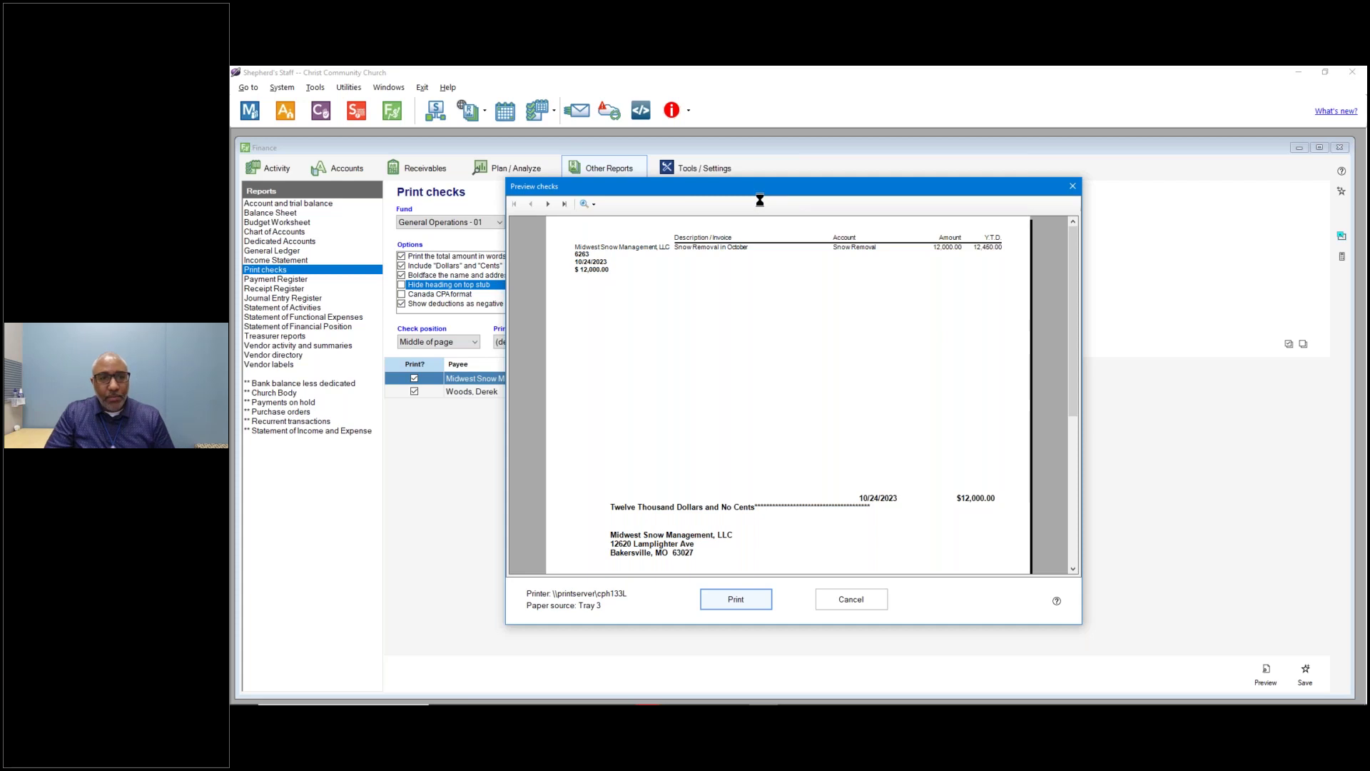
left_click_drag(642, 236, 906, 214)
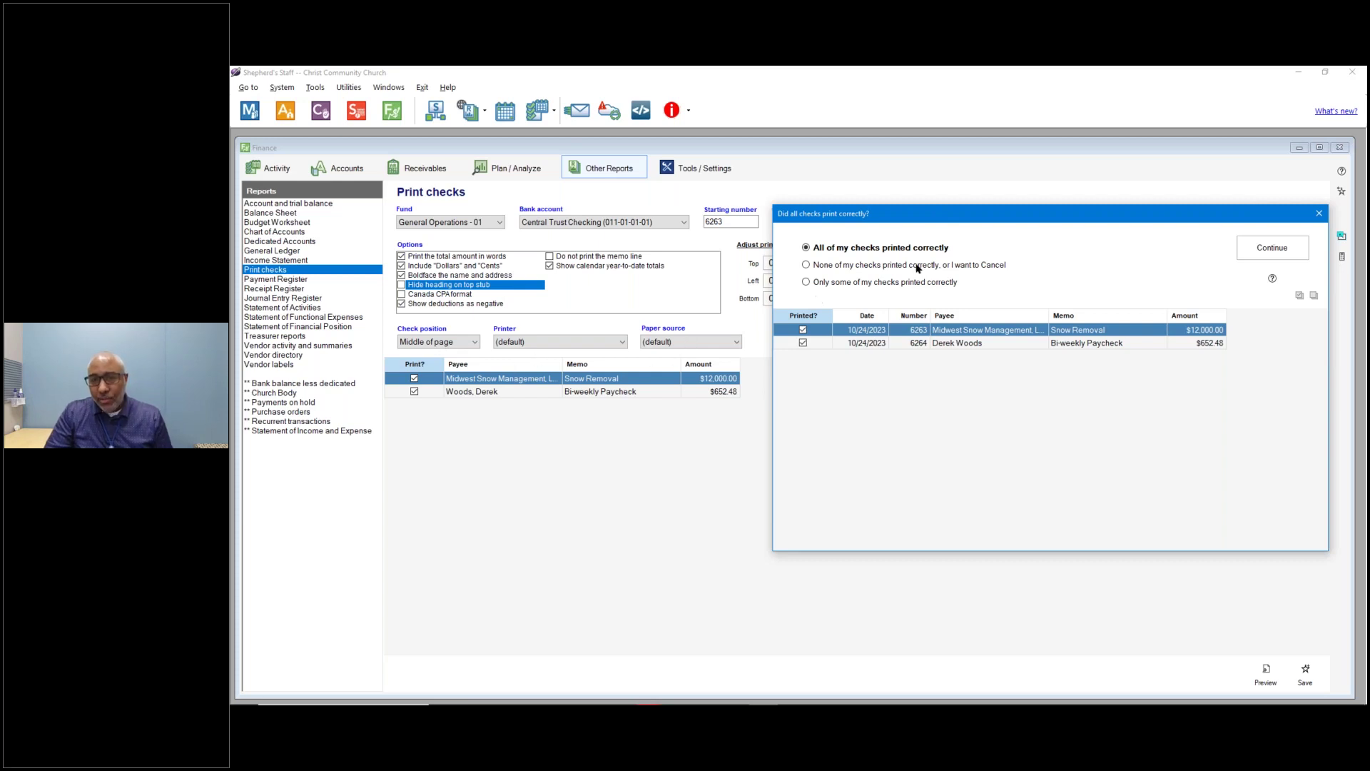
Report only some checks printed, unmarking Midwest Snow Management check 6263, then return to Activity.
left_click_drag(1010, 214, 813, 273)
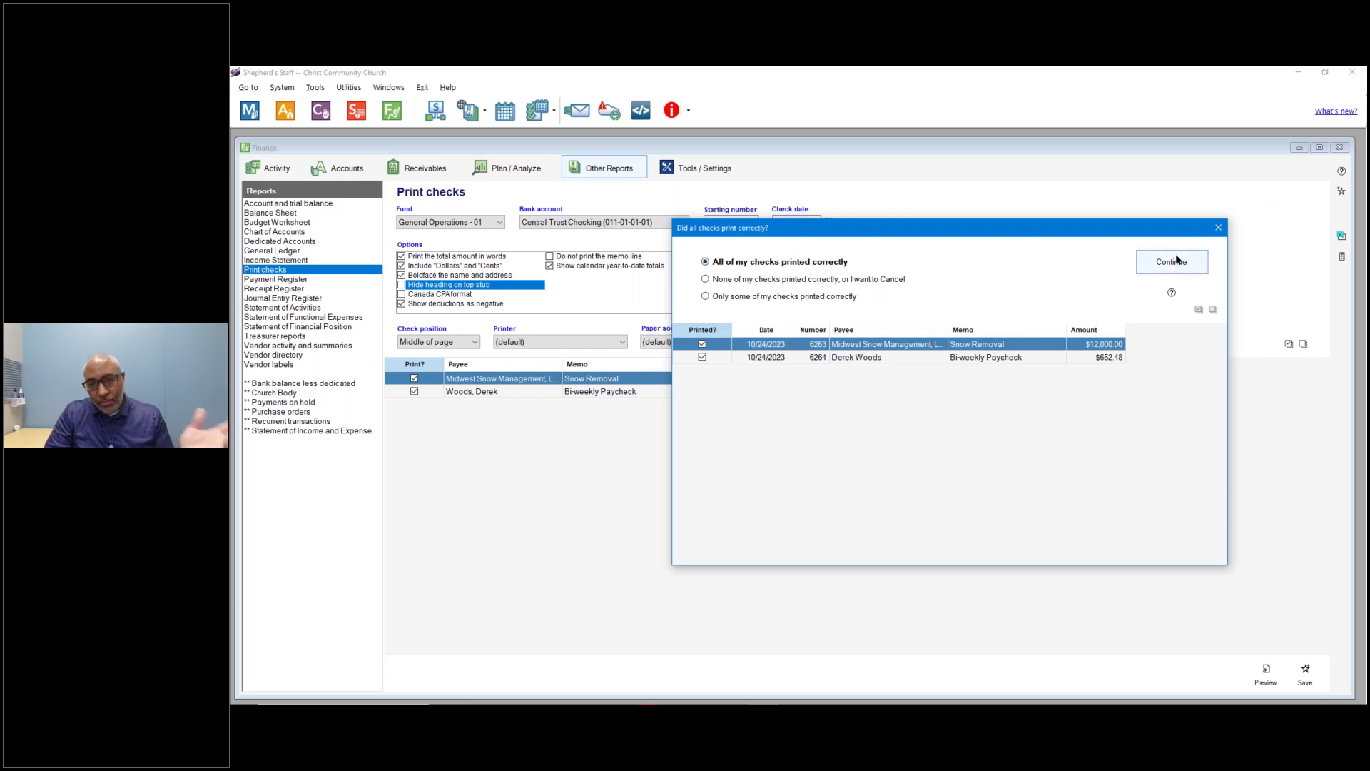
left_click(788, 281)
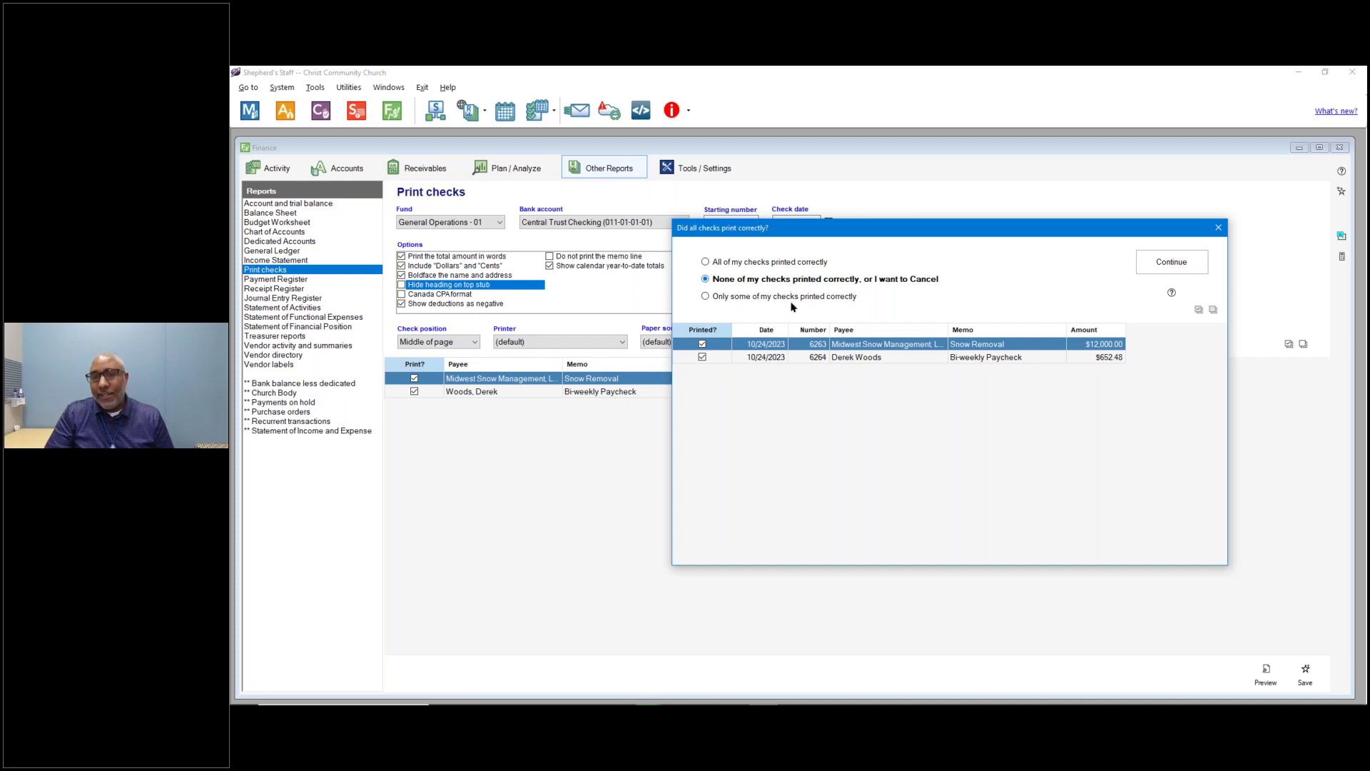
left_click(760, 297)
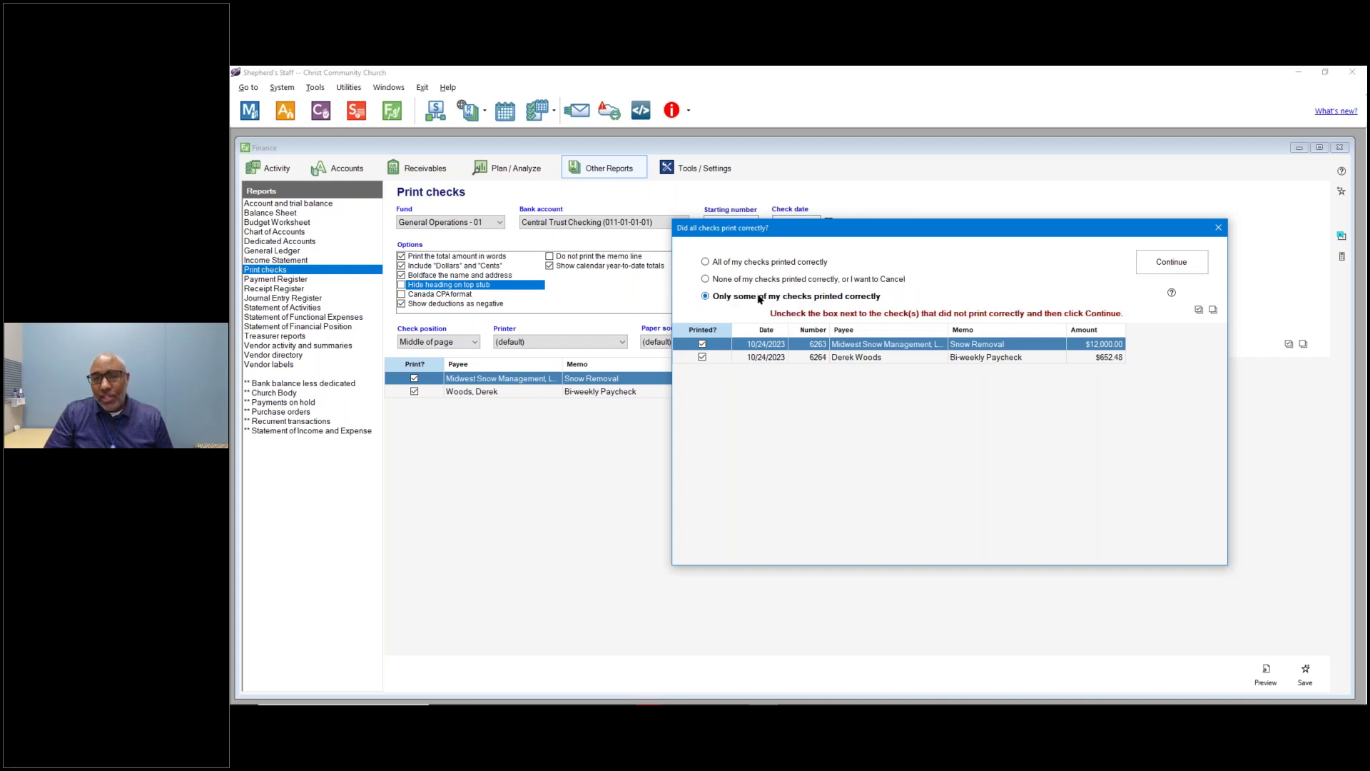
left_click(702, 345)
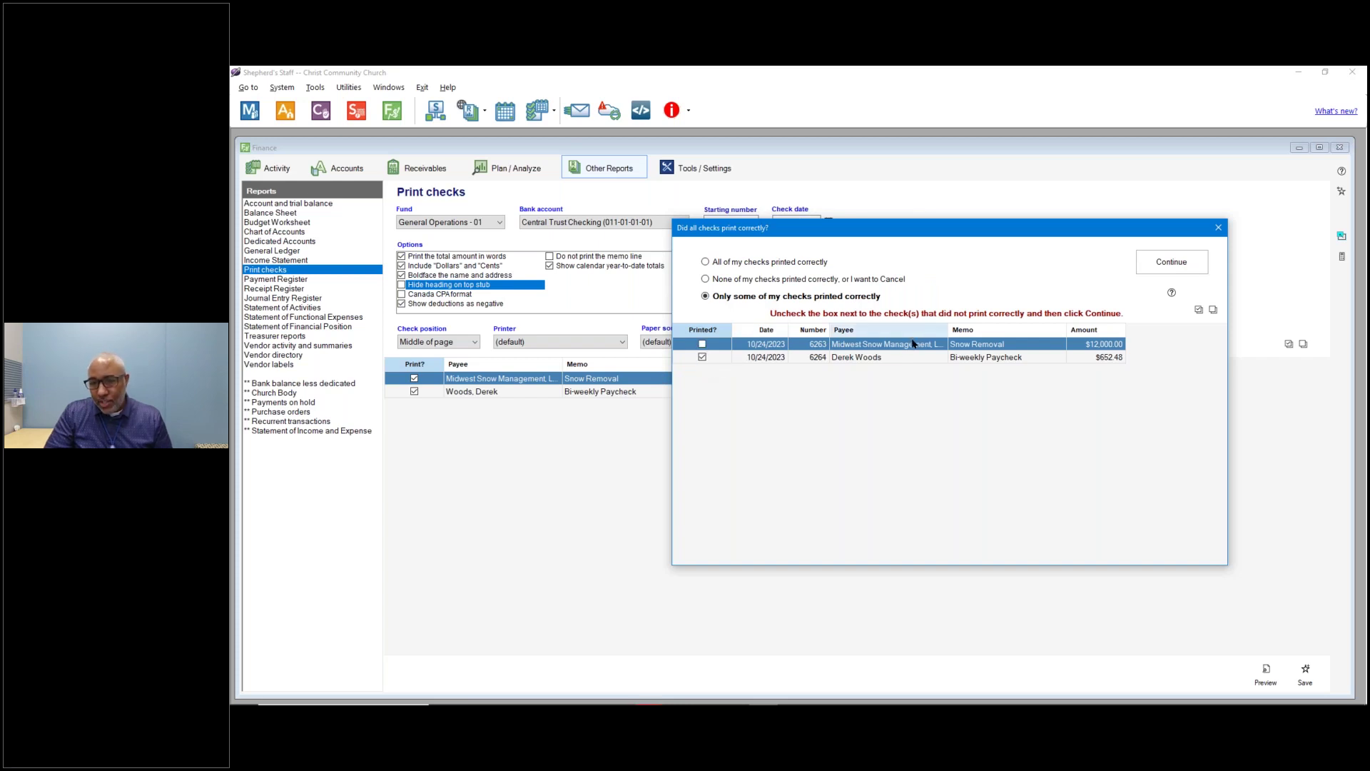
left_click(1176, 268)
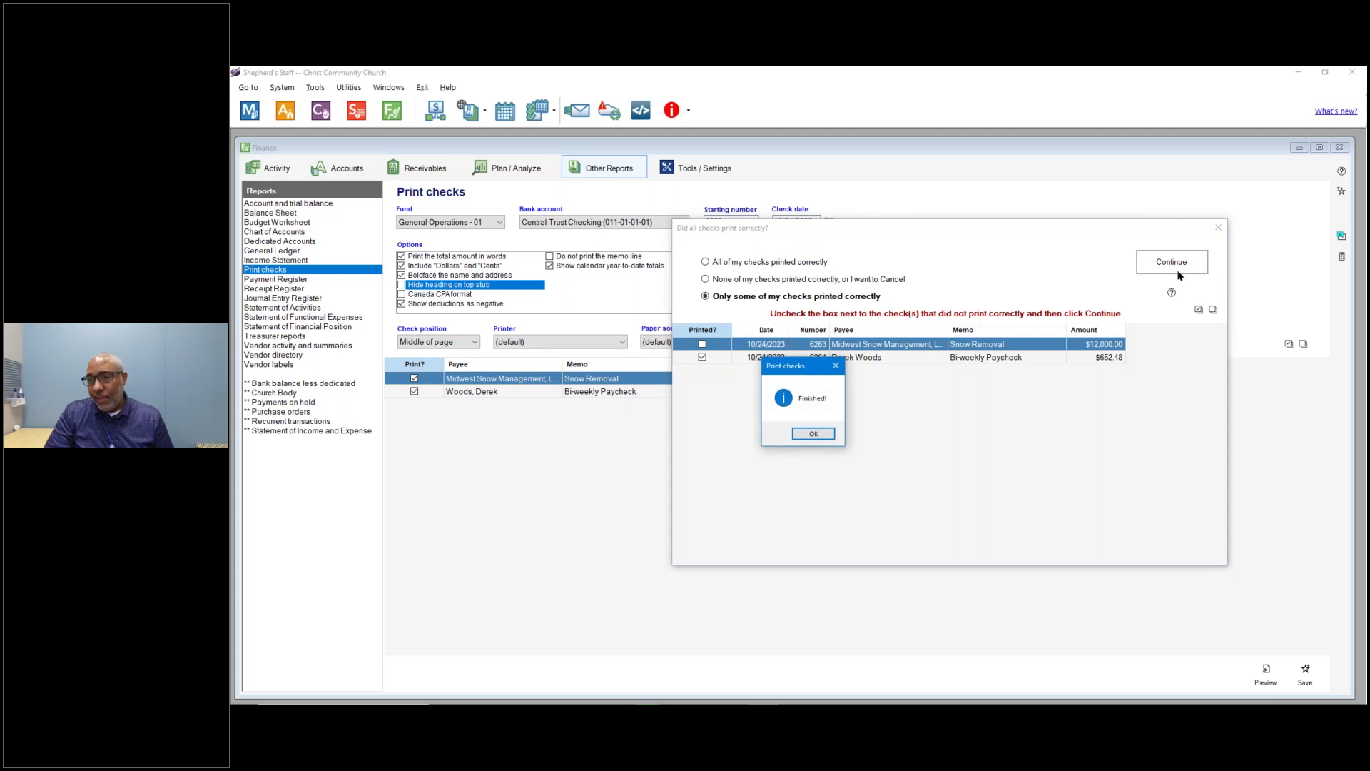
left_click(813, 434)
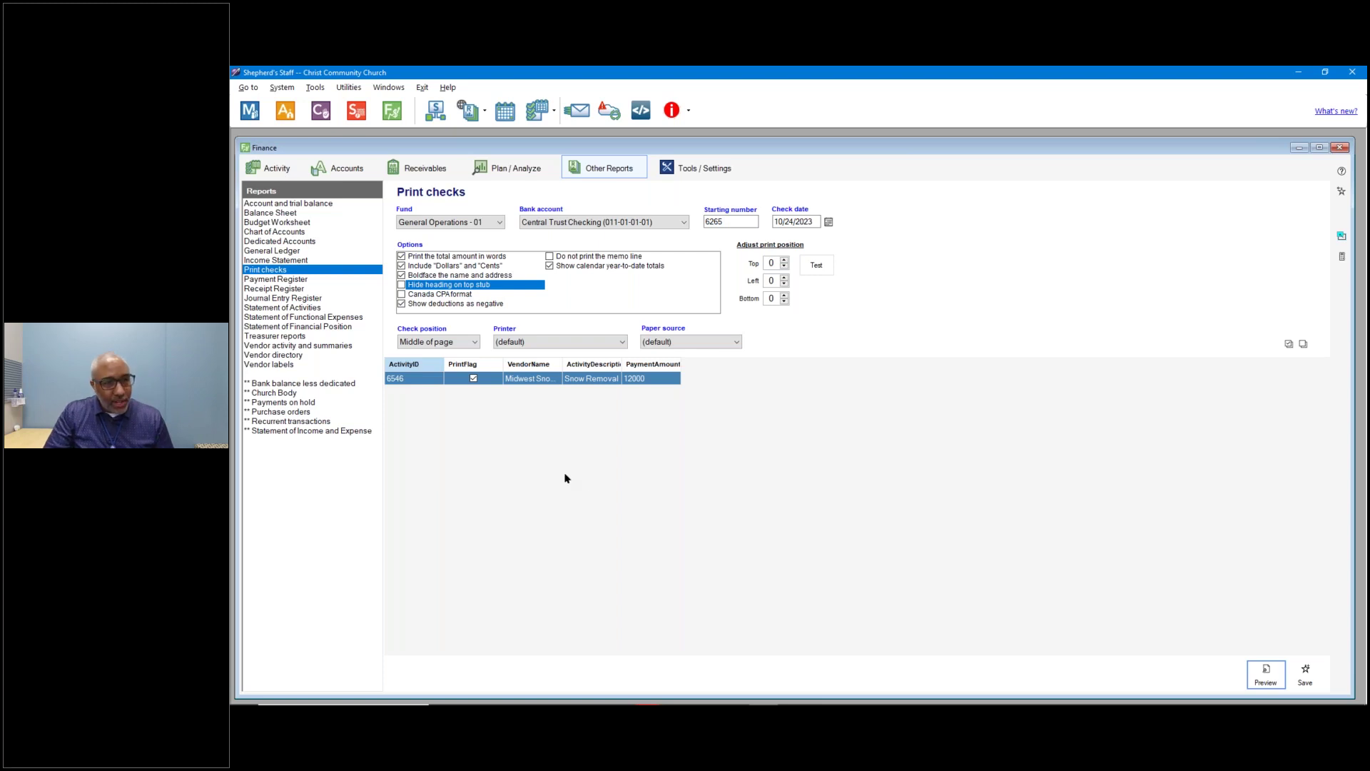
left_click(273, 171)
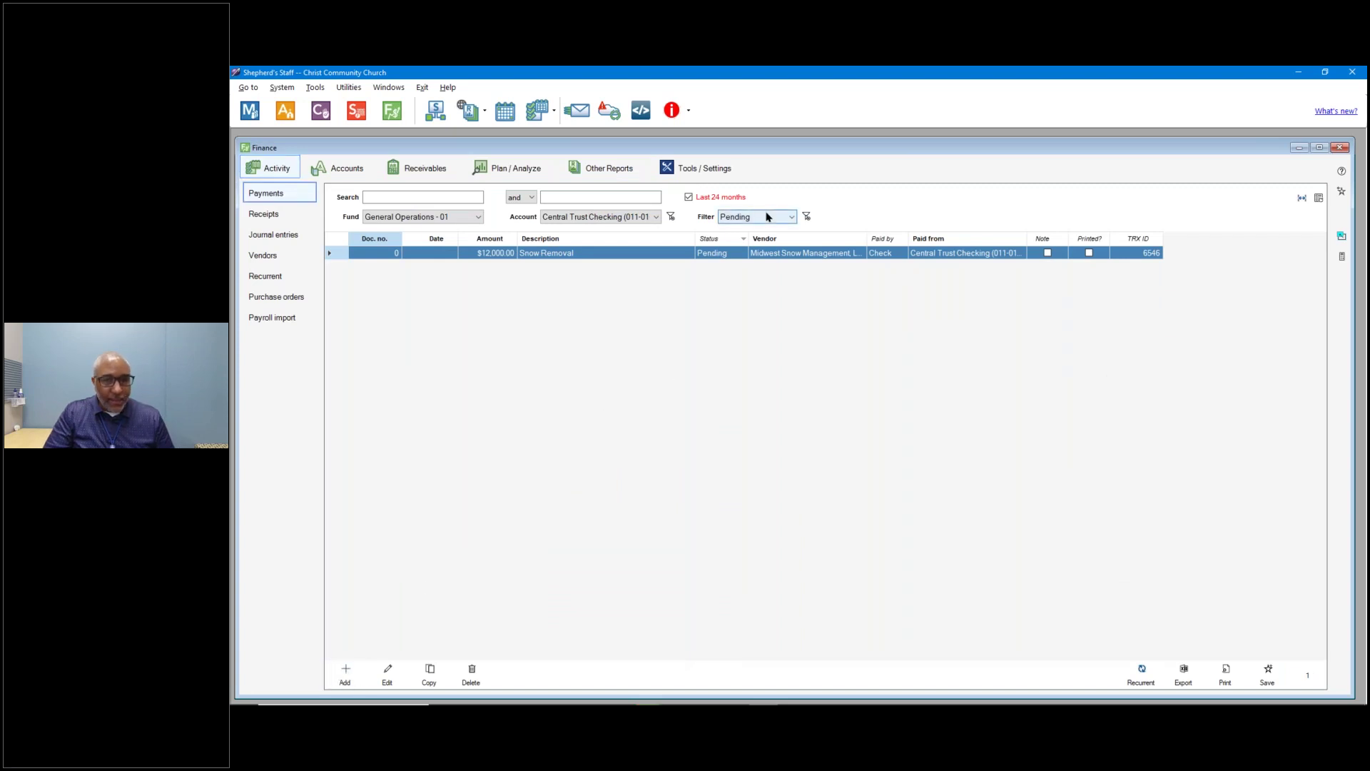
Clear the payments filter and start an EFT payment to Midwest Snow Management from its last payment.
left_click(771, 217)
left_click(749, 230)
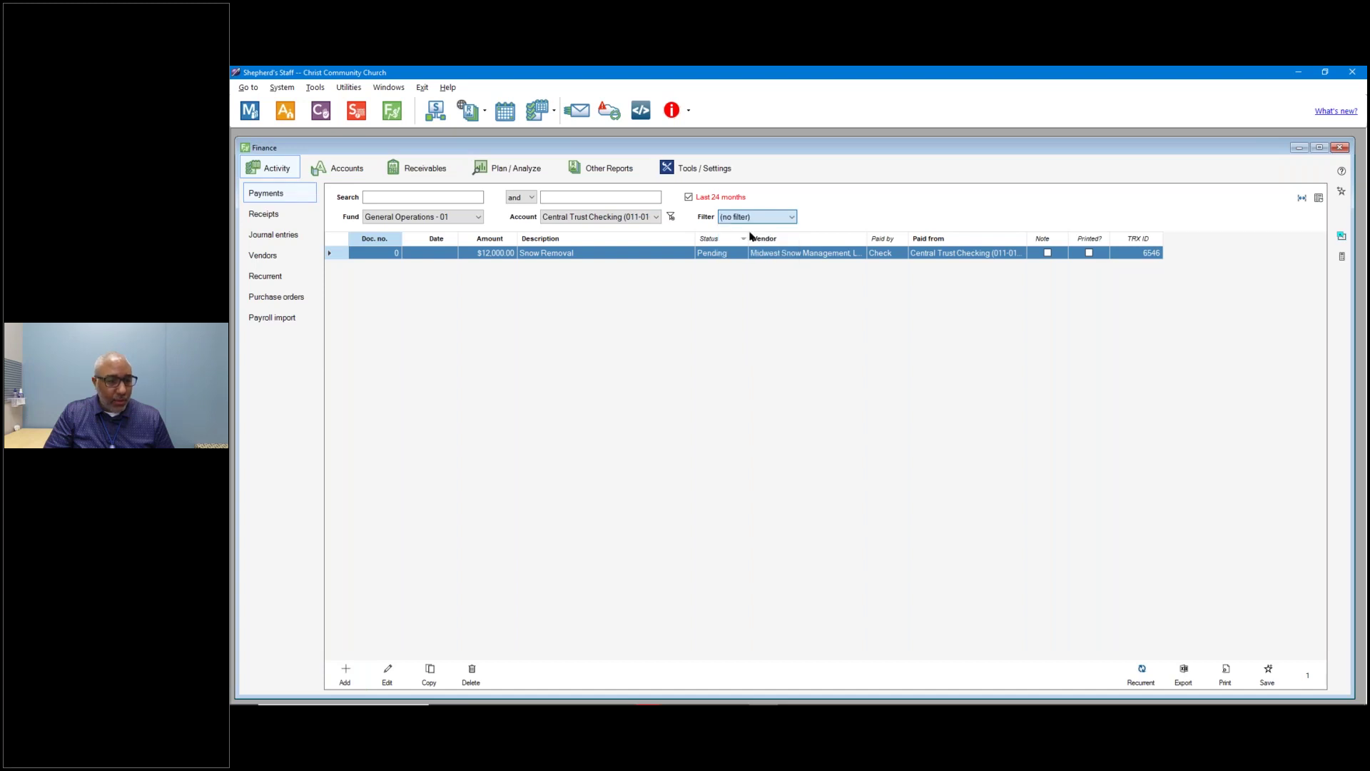
left_click(347, 676)
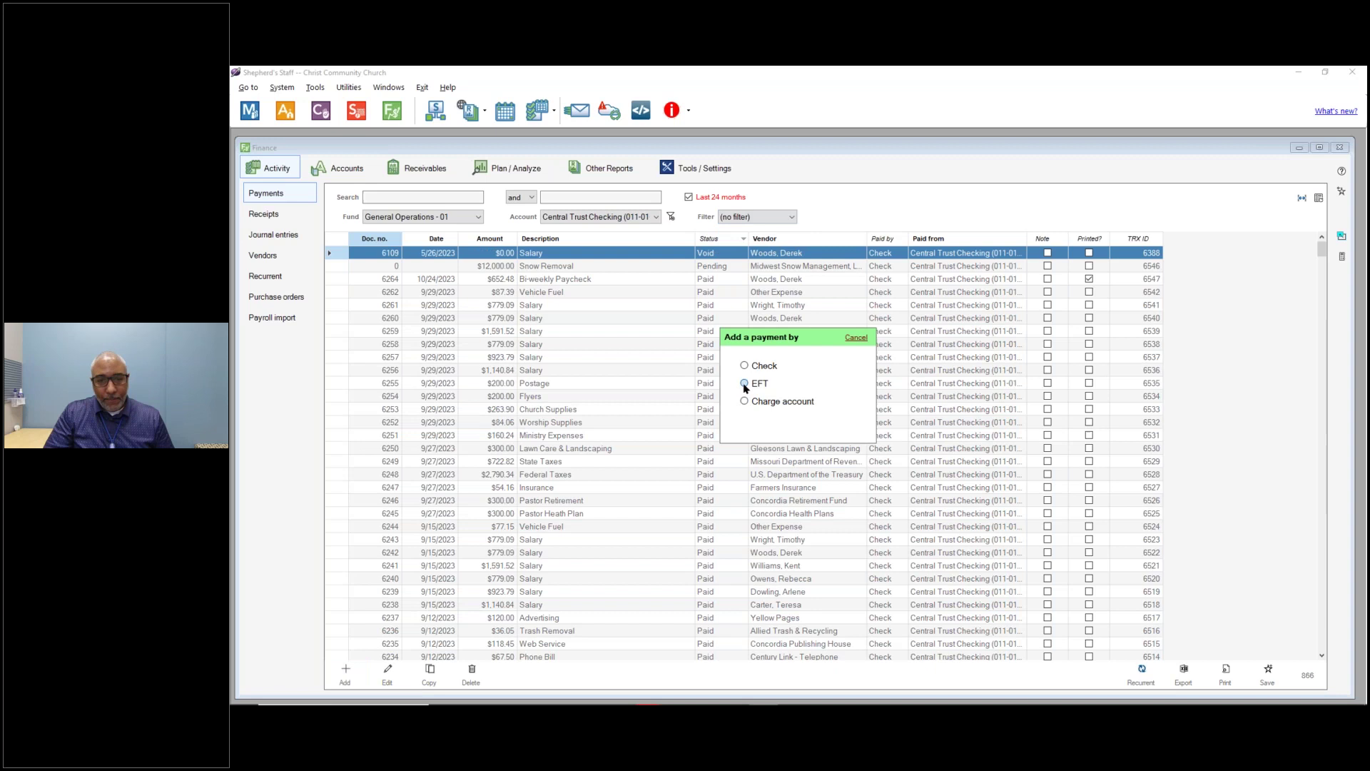
left_click(744, 384)
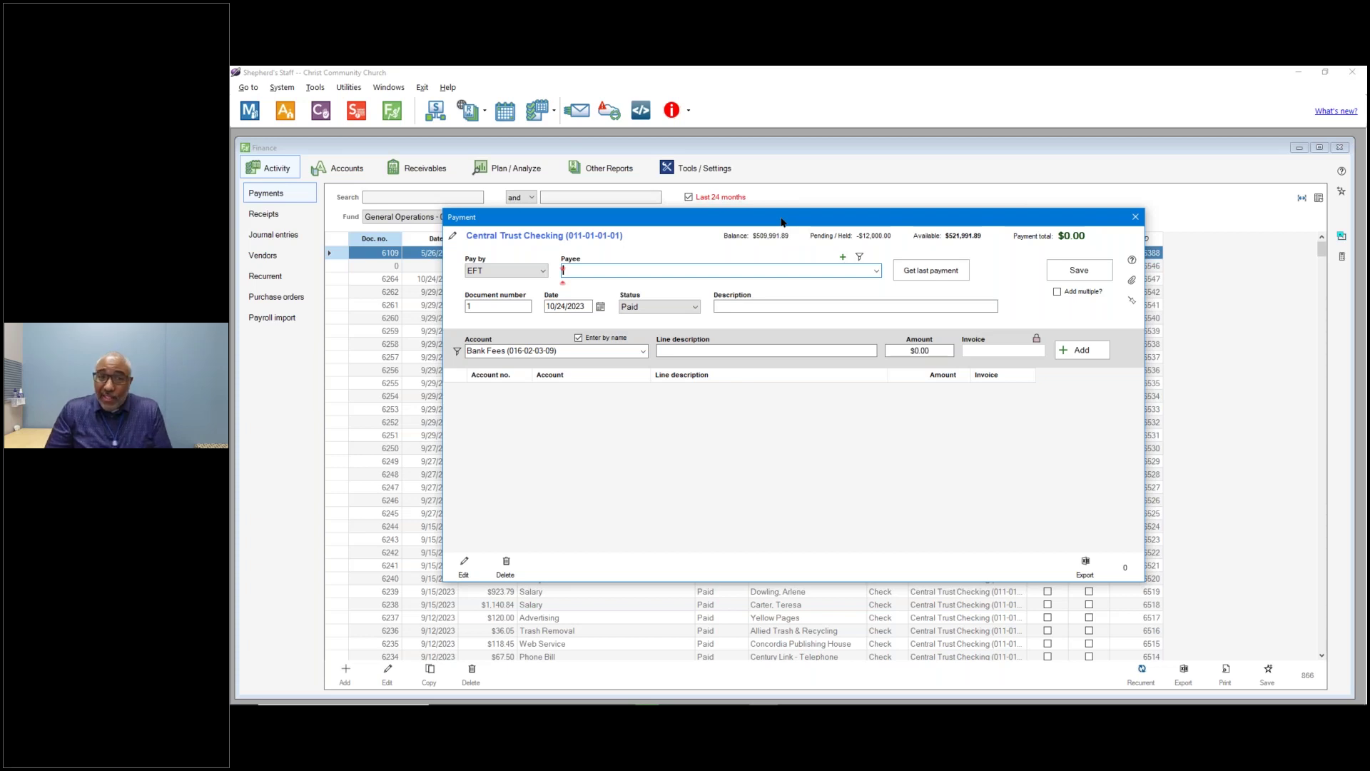
left_click(876, 271)
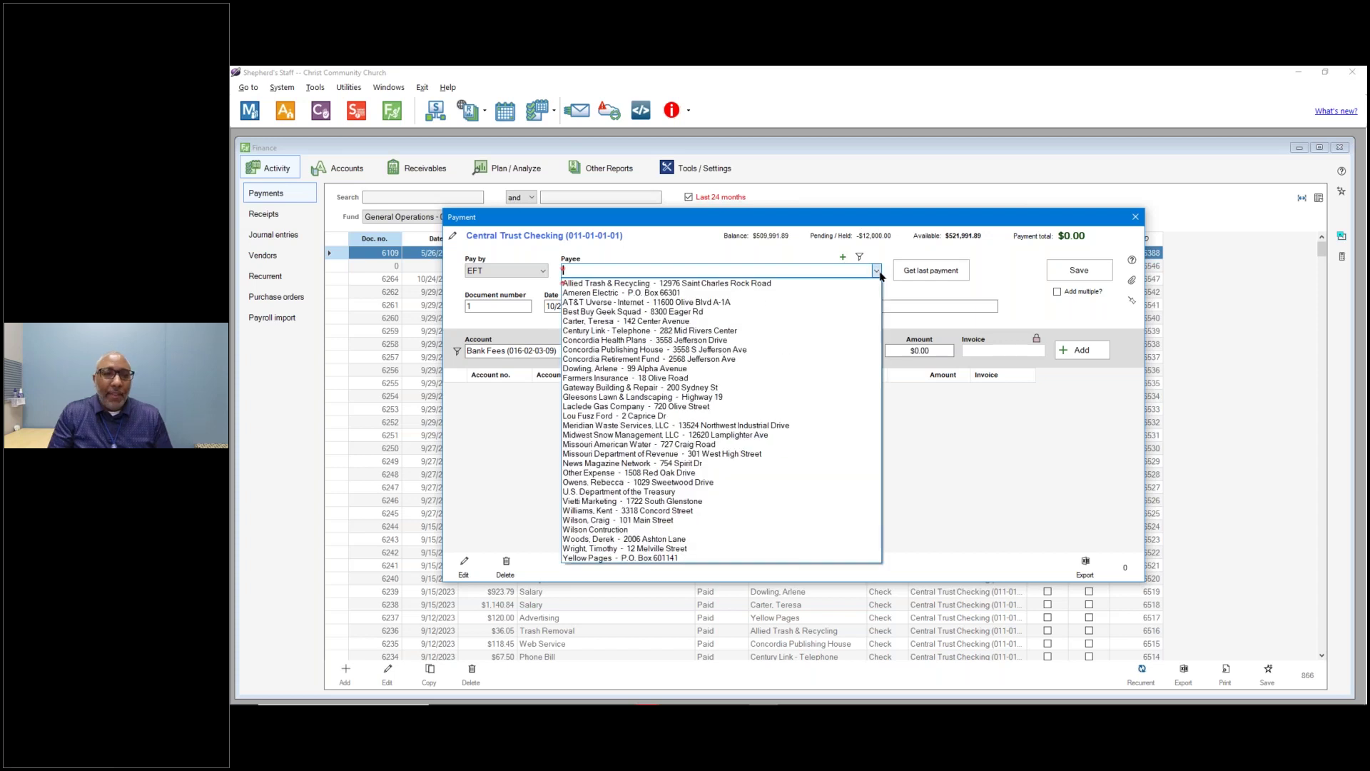
type("mid")
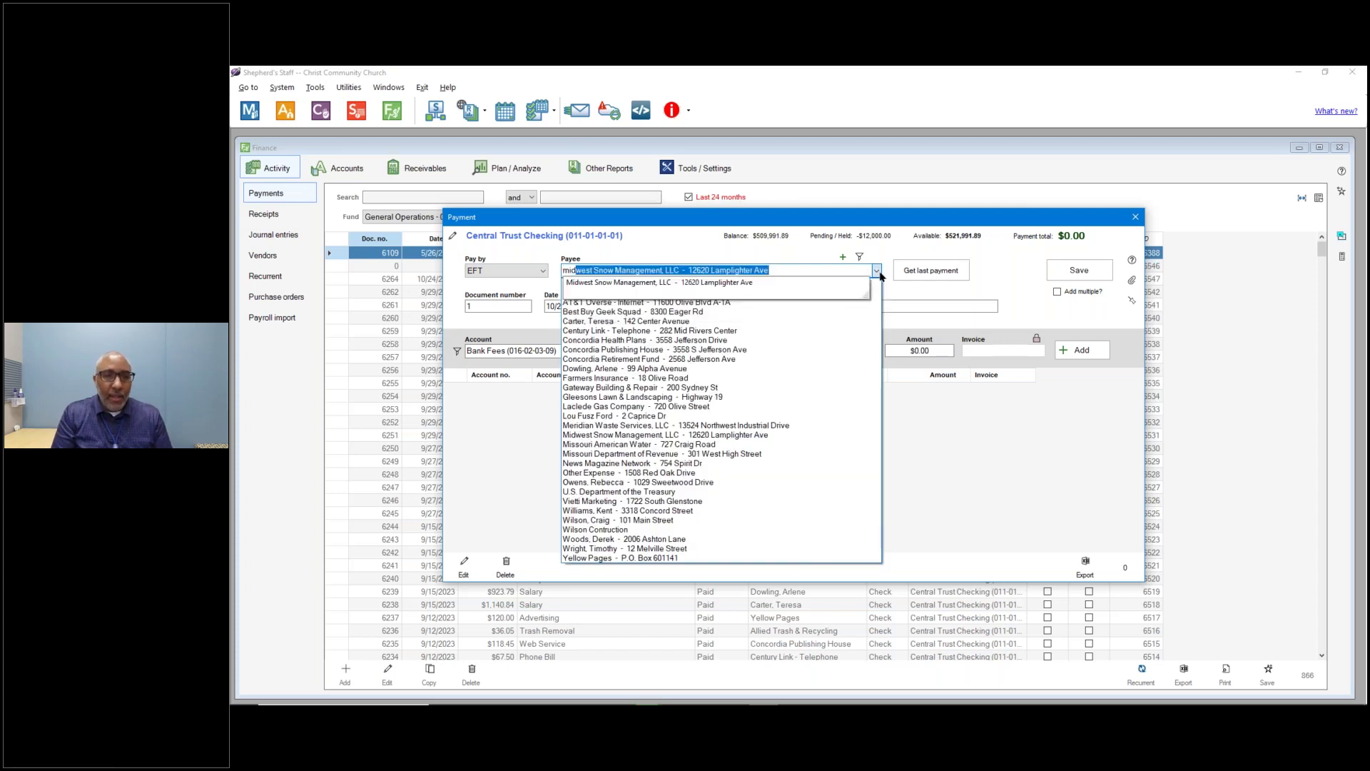
key("Return")
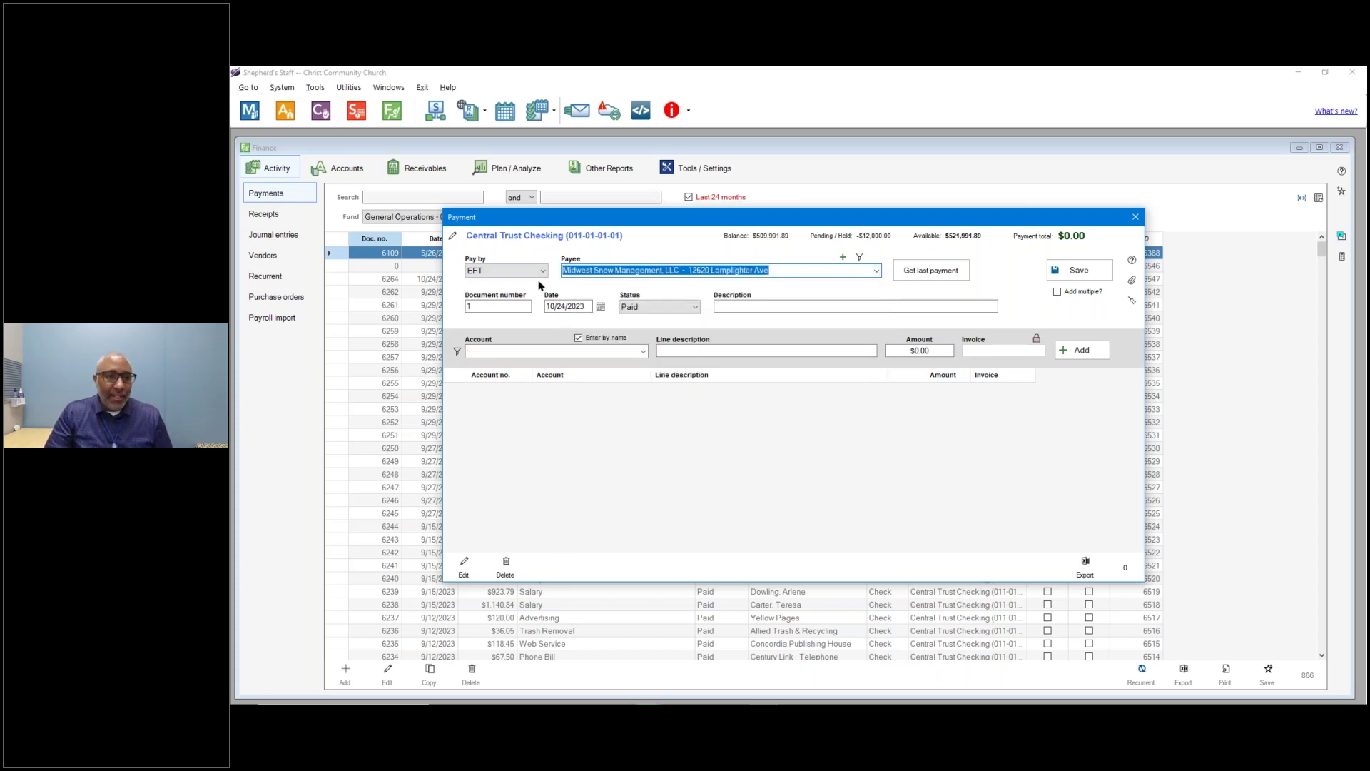
left_click(927, 270)
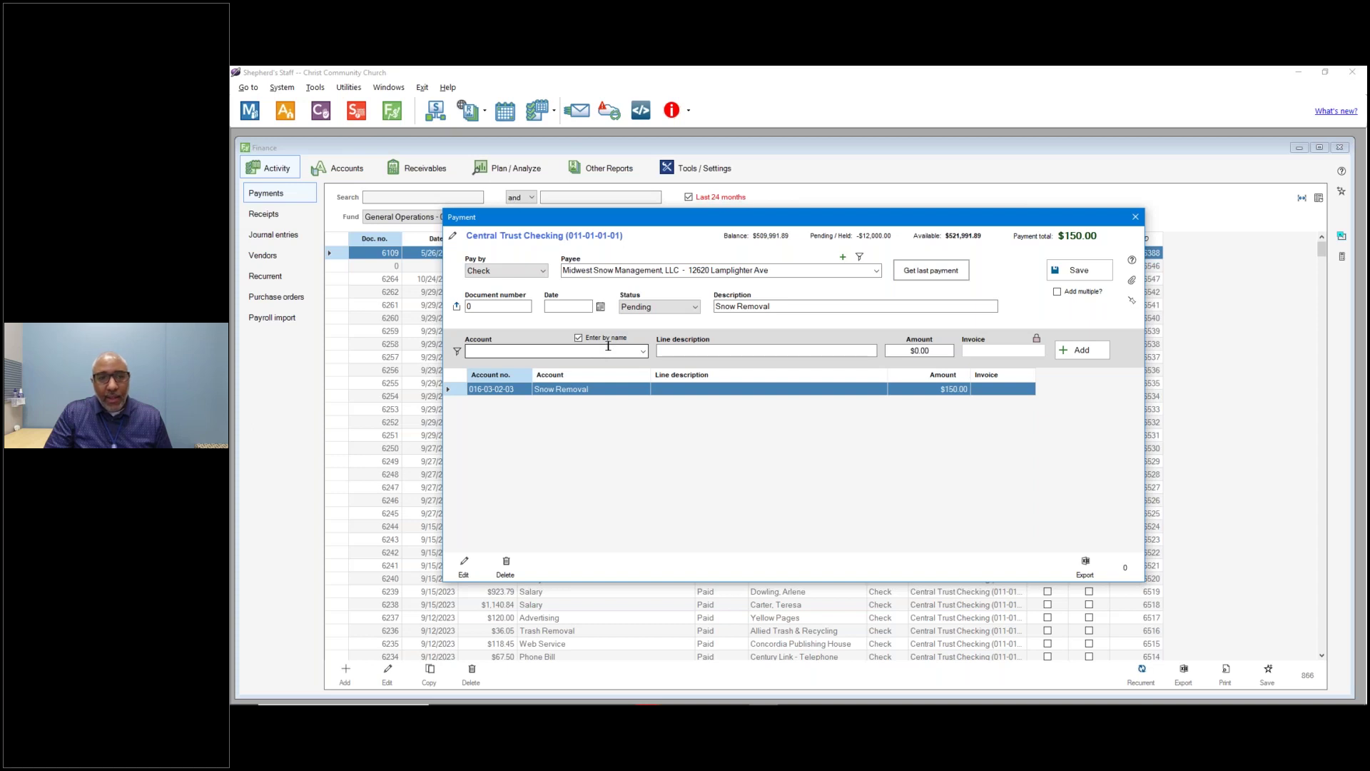
Set the payment method to EFT and the status to Paid.
left_click(523, 274)
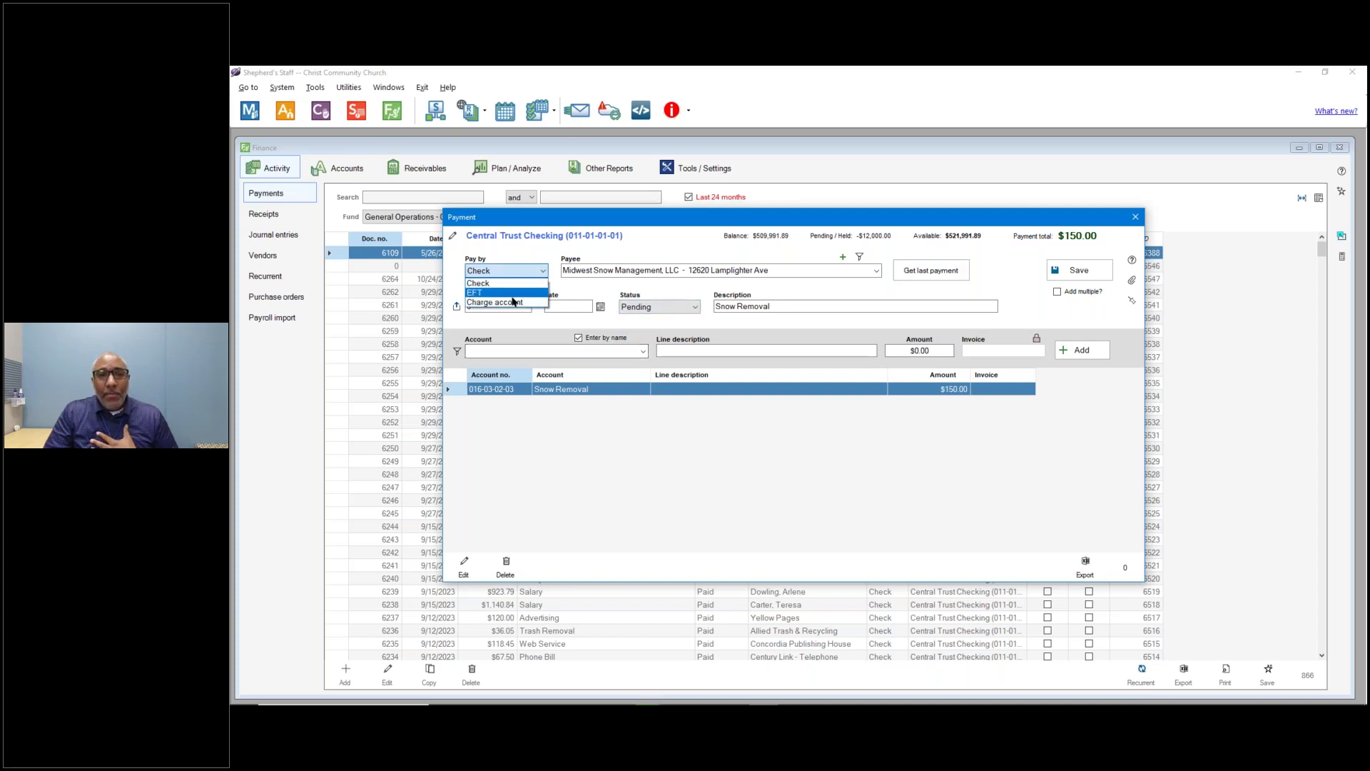
left_click(482, 280)
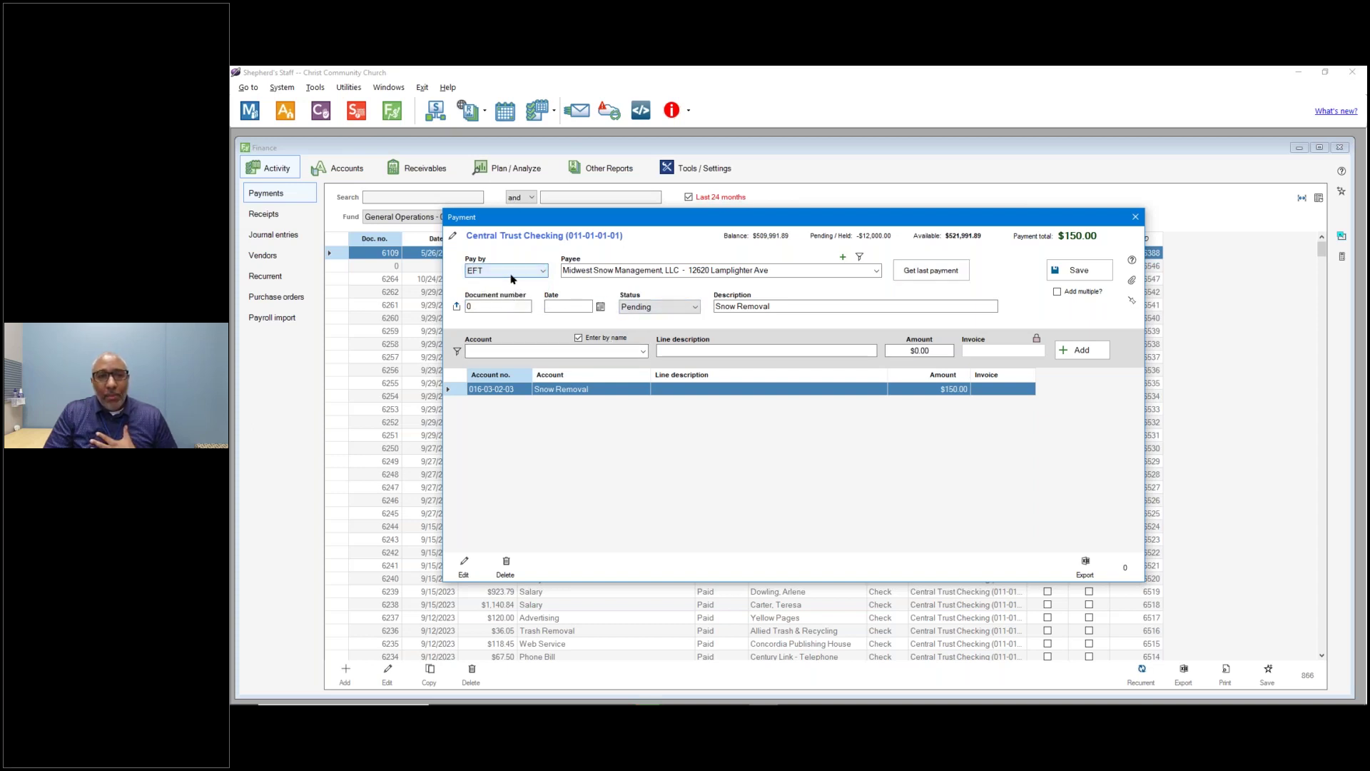
left_click(646, 308)
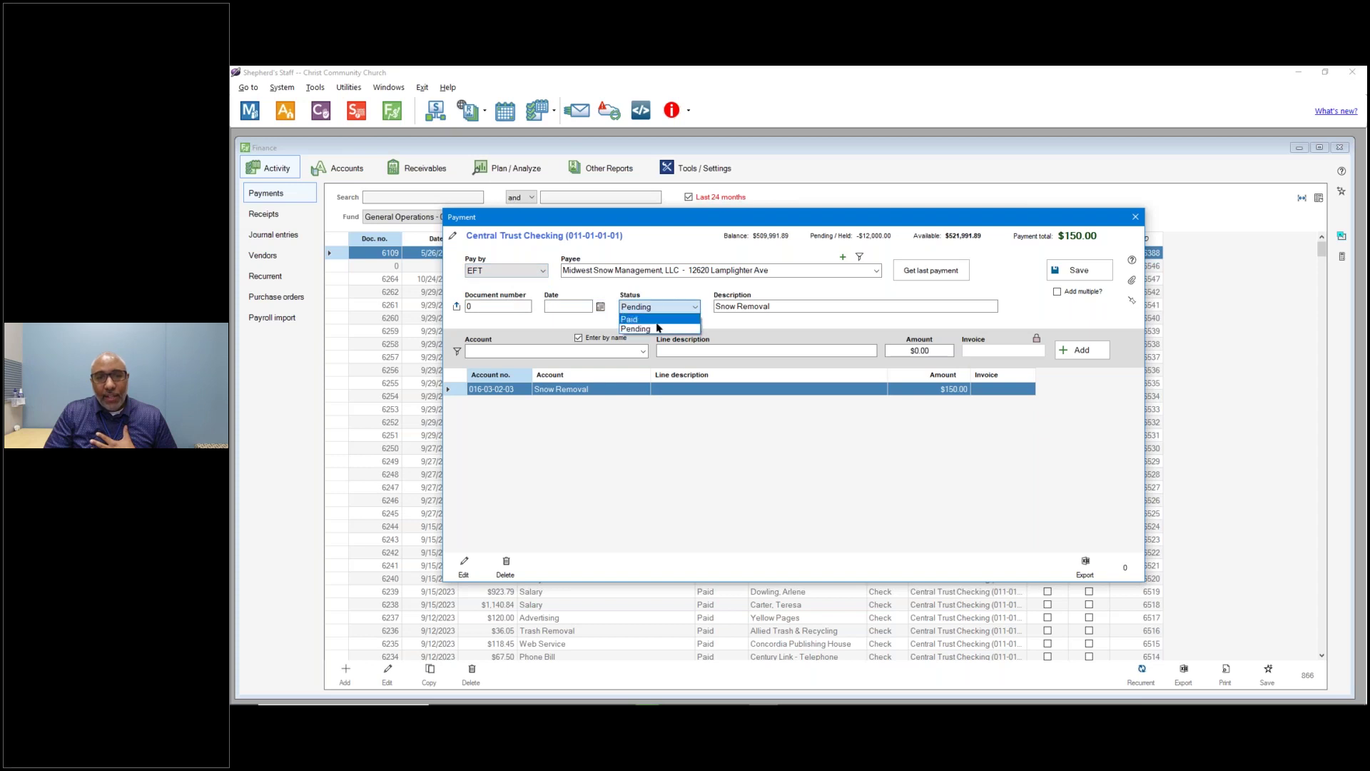
left_click(629, 319)
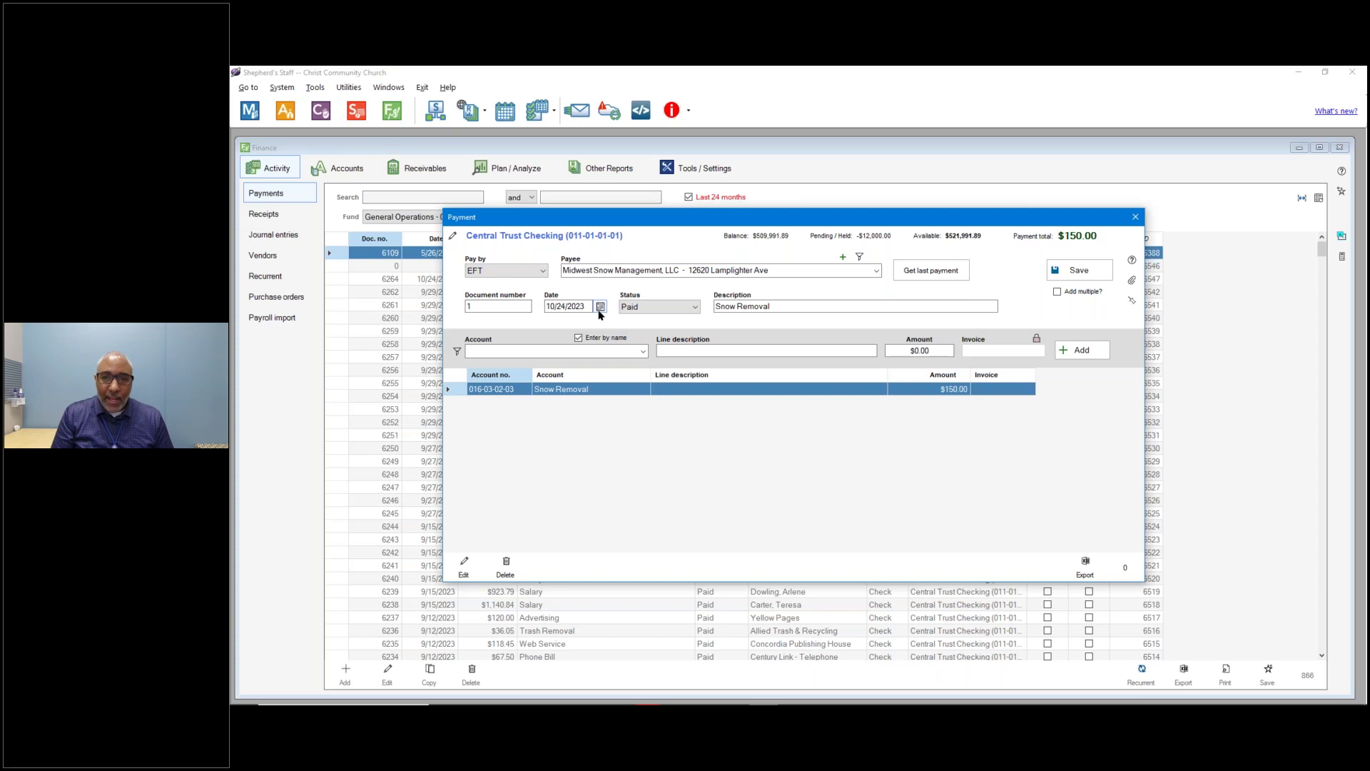
left_click(532, 272)
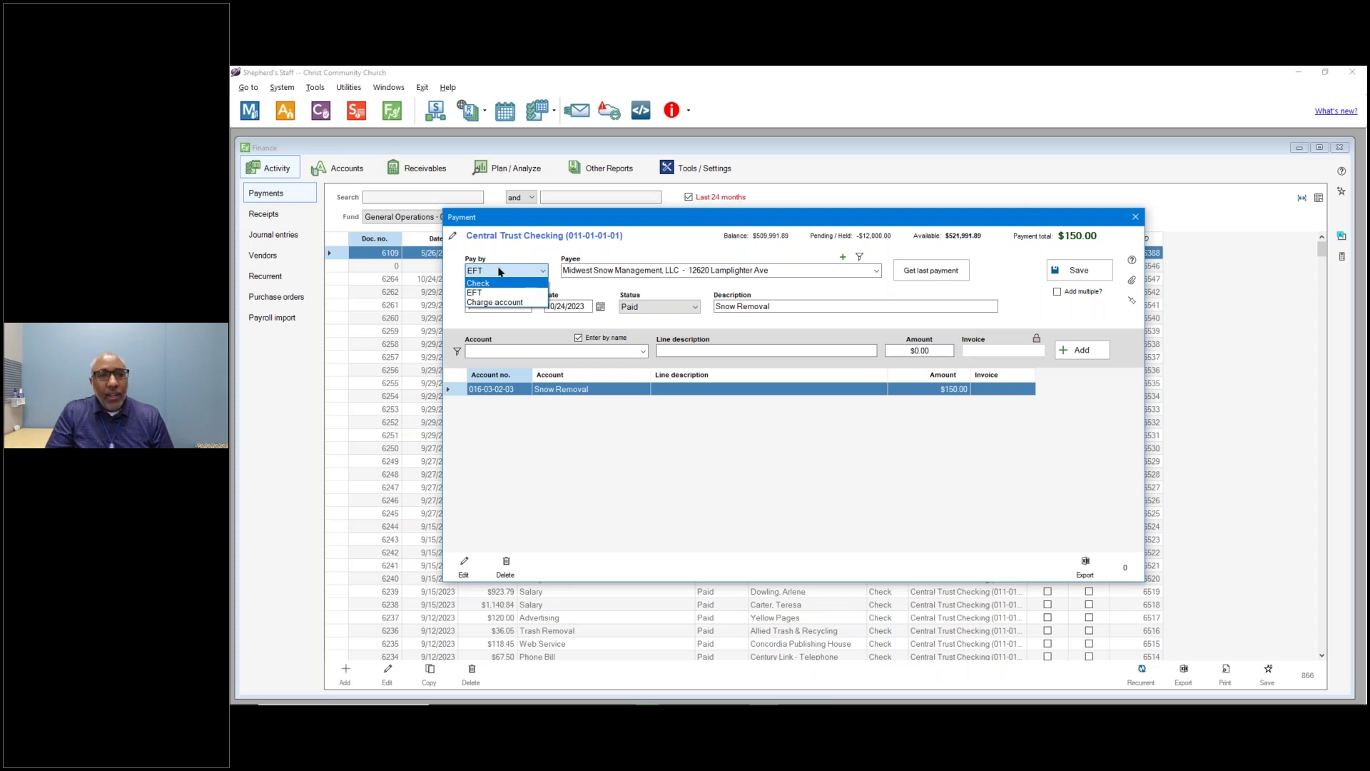
left_click(490, 293)
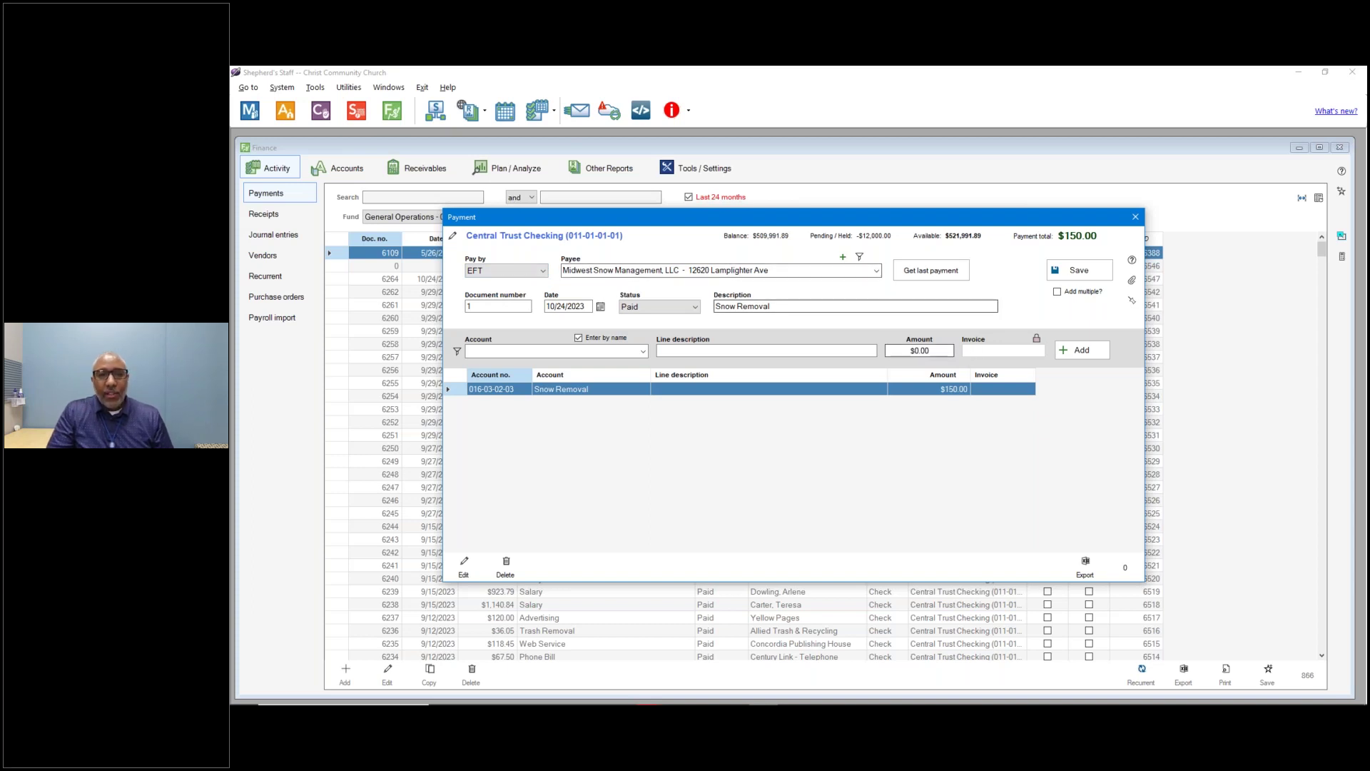
Add a $12,000.00 Snow Removal line, delete the $150.00 line, and save the payment.
left_click(906, 348)
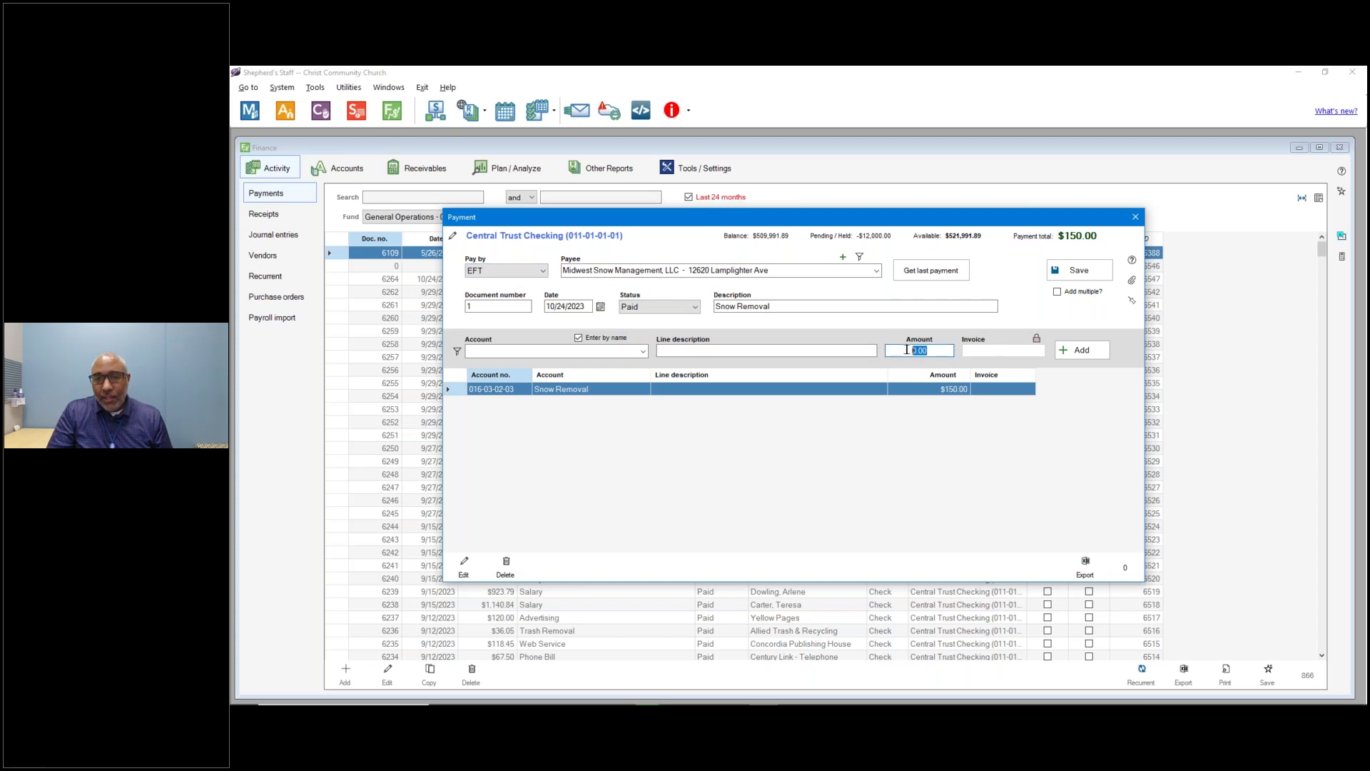
type("12000.00")
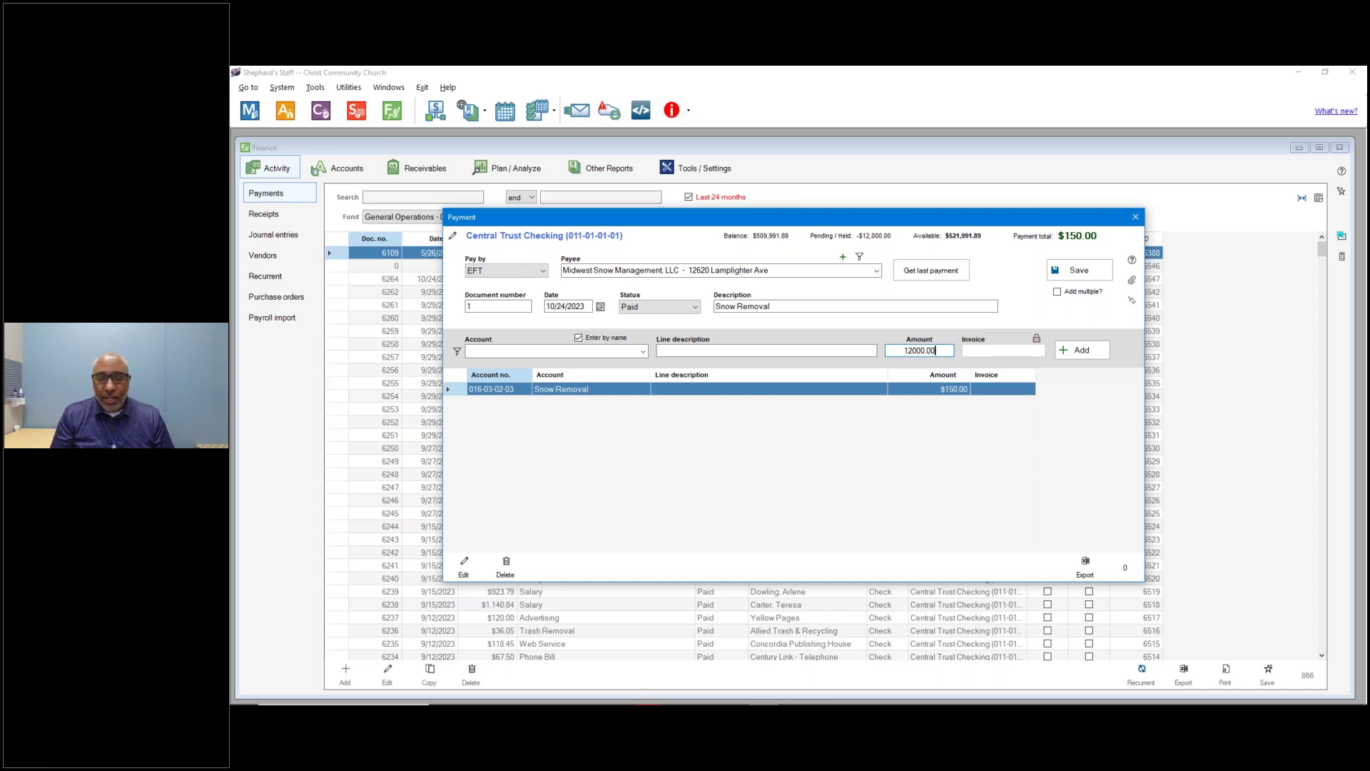
left_click(644, 351)
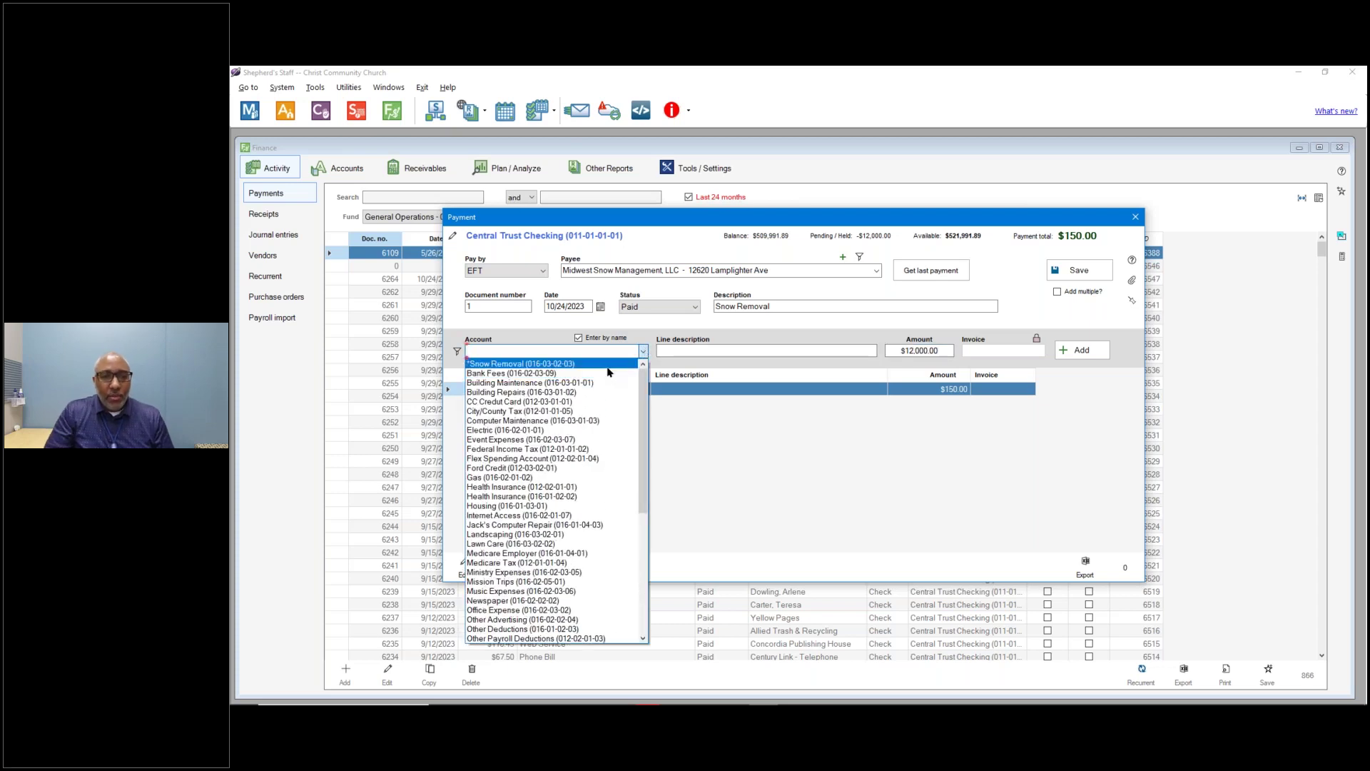
left_click(513, 363)
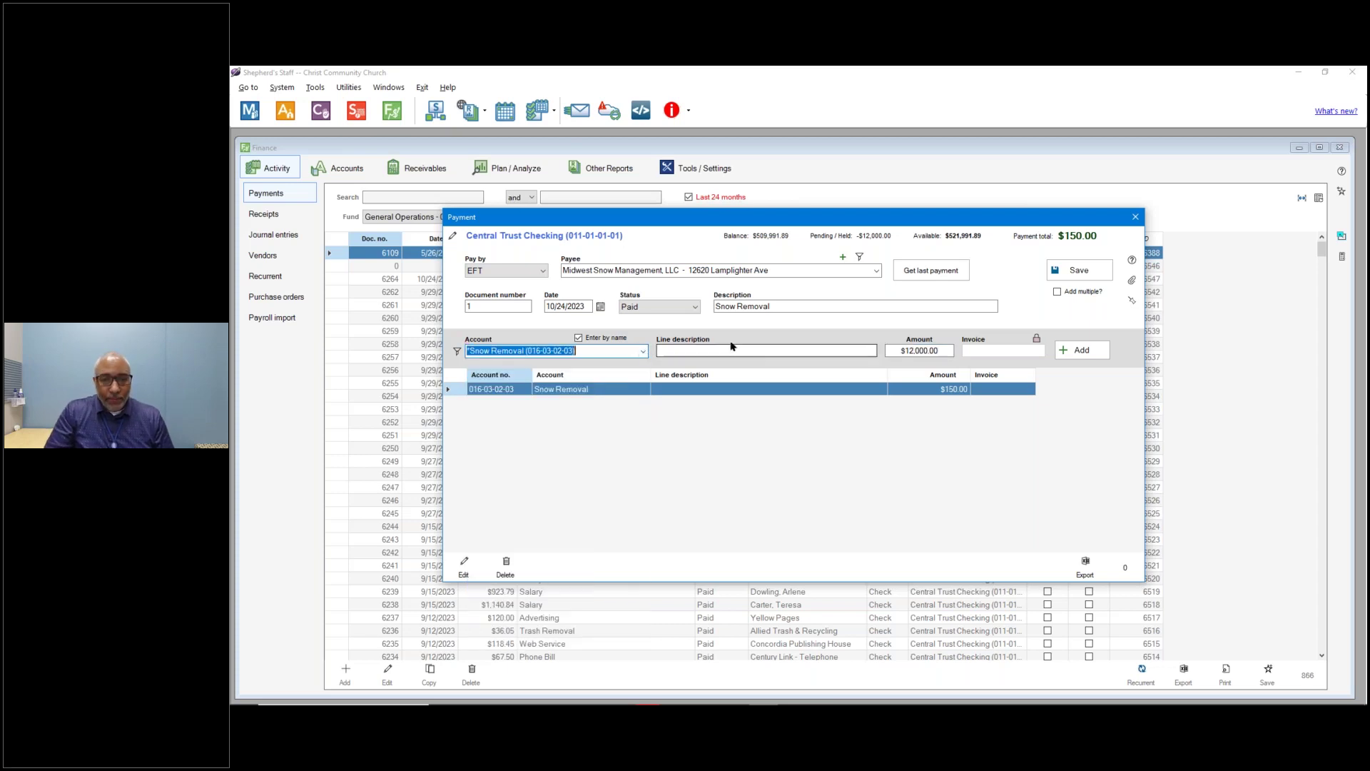
left_click(1081, 350)
left_click(942, 389)
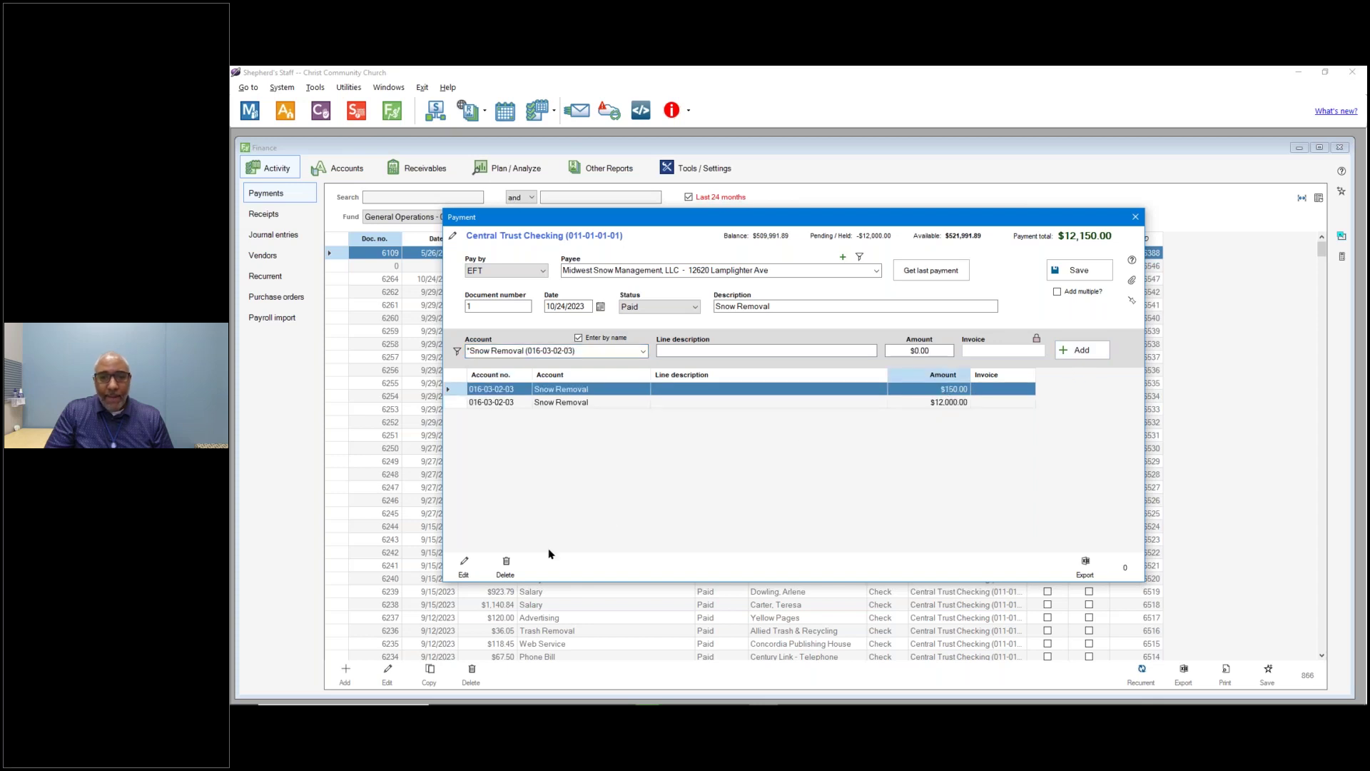
left_click(505, 565)
left_click(840, 434)
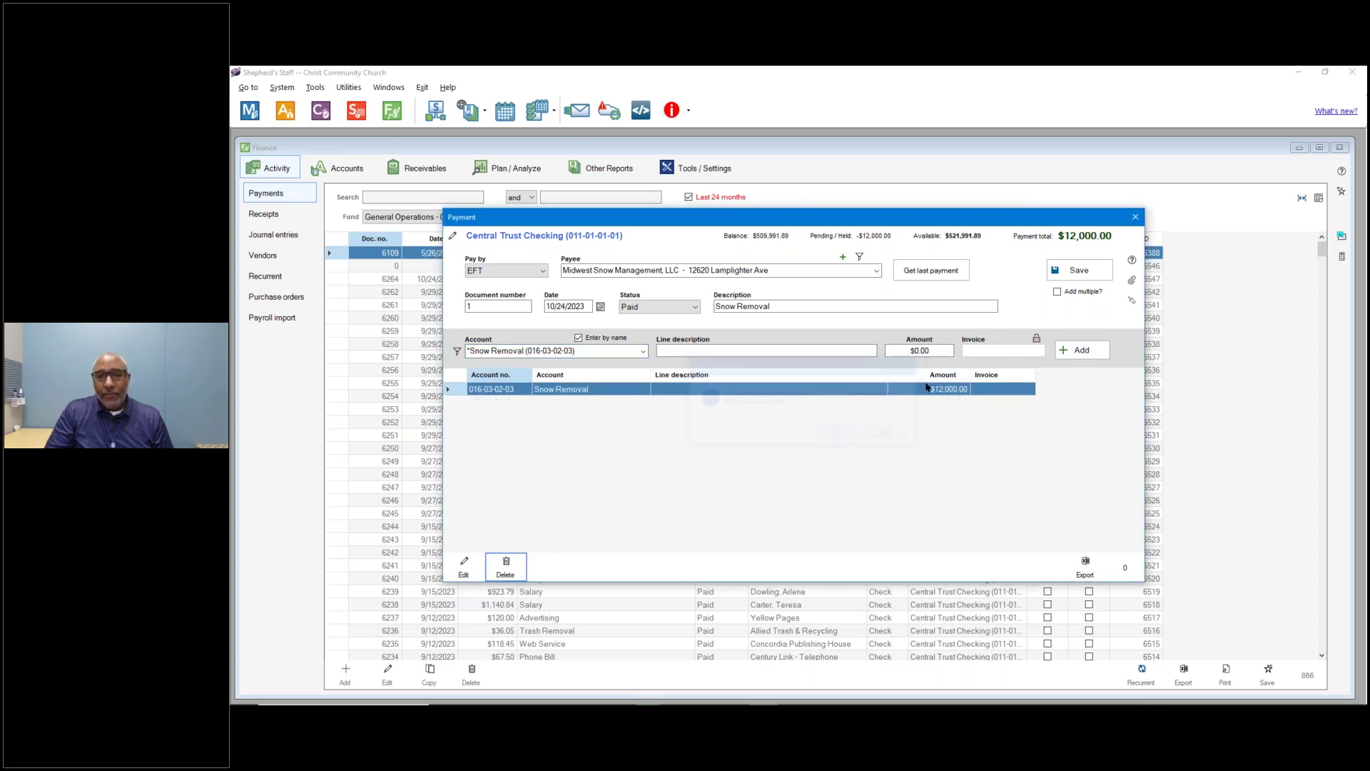
left_click(1078, 269)
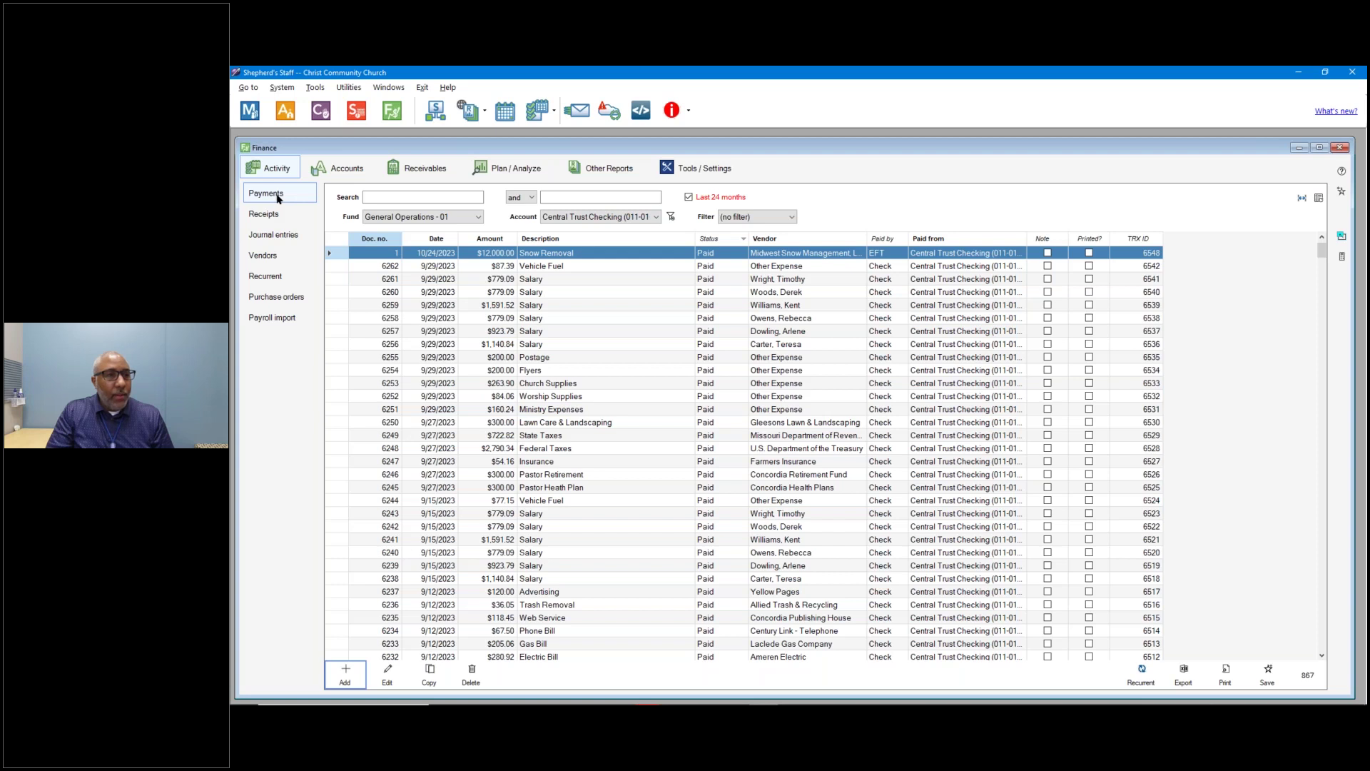
Add a new payment paid by Charge account from CC Credut Card, then open the payee list.
left_click(348, 674)
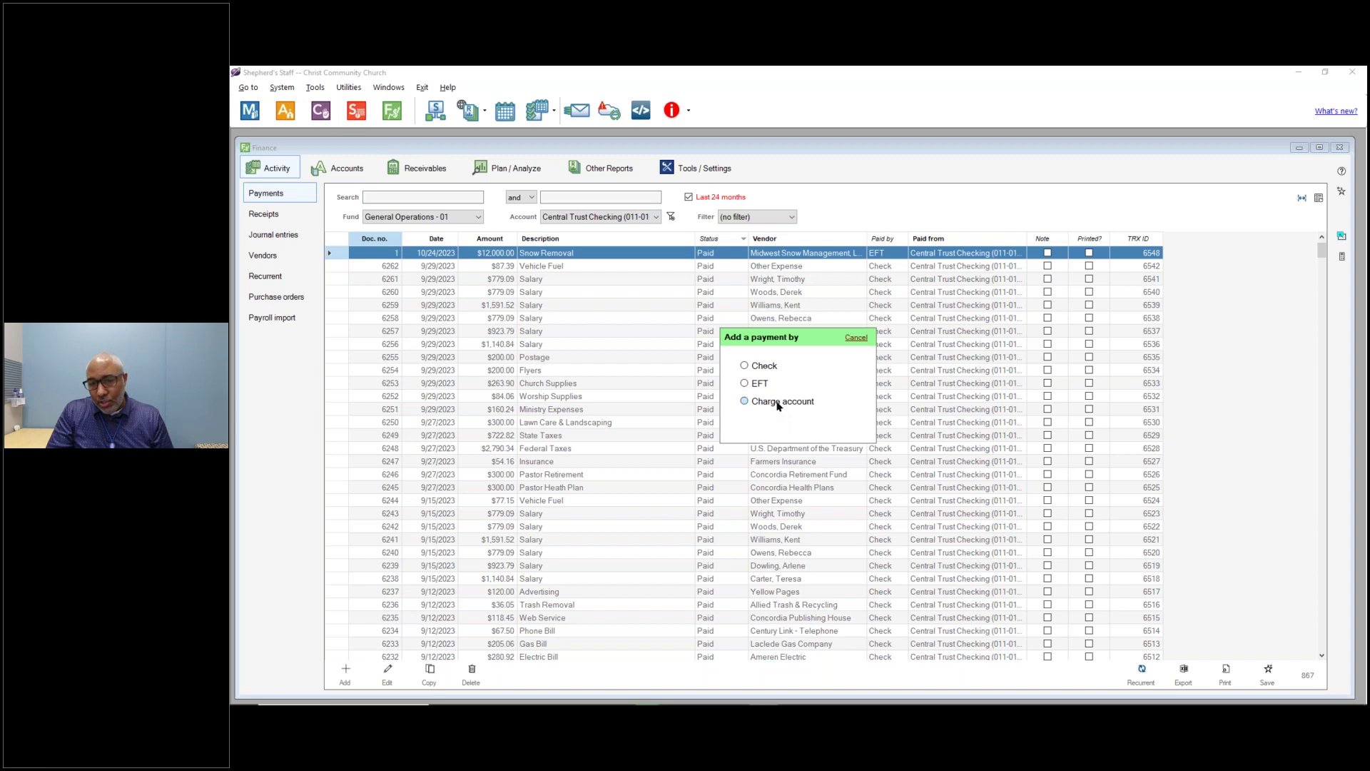
left_click(778, 403)
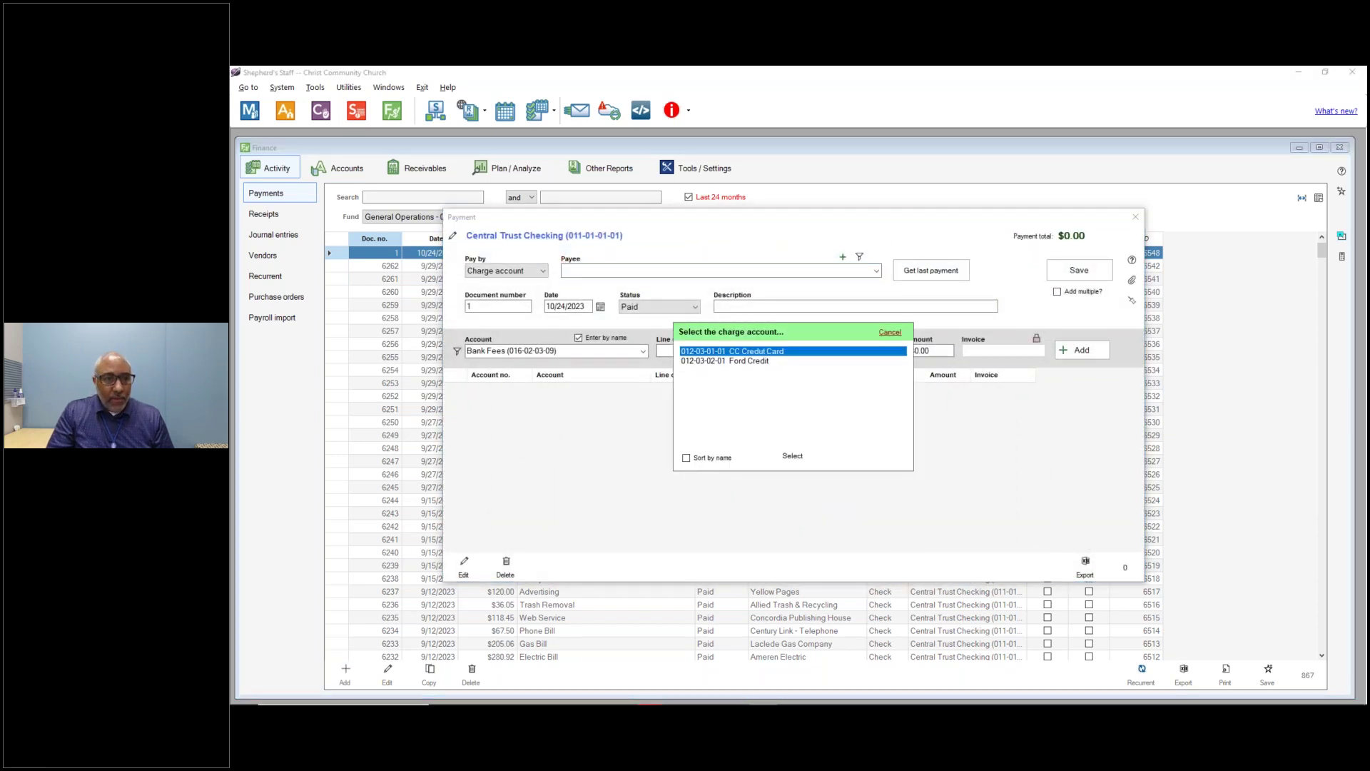
left_click(792, 456)
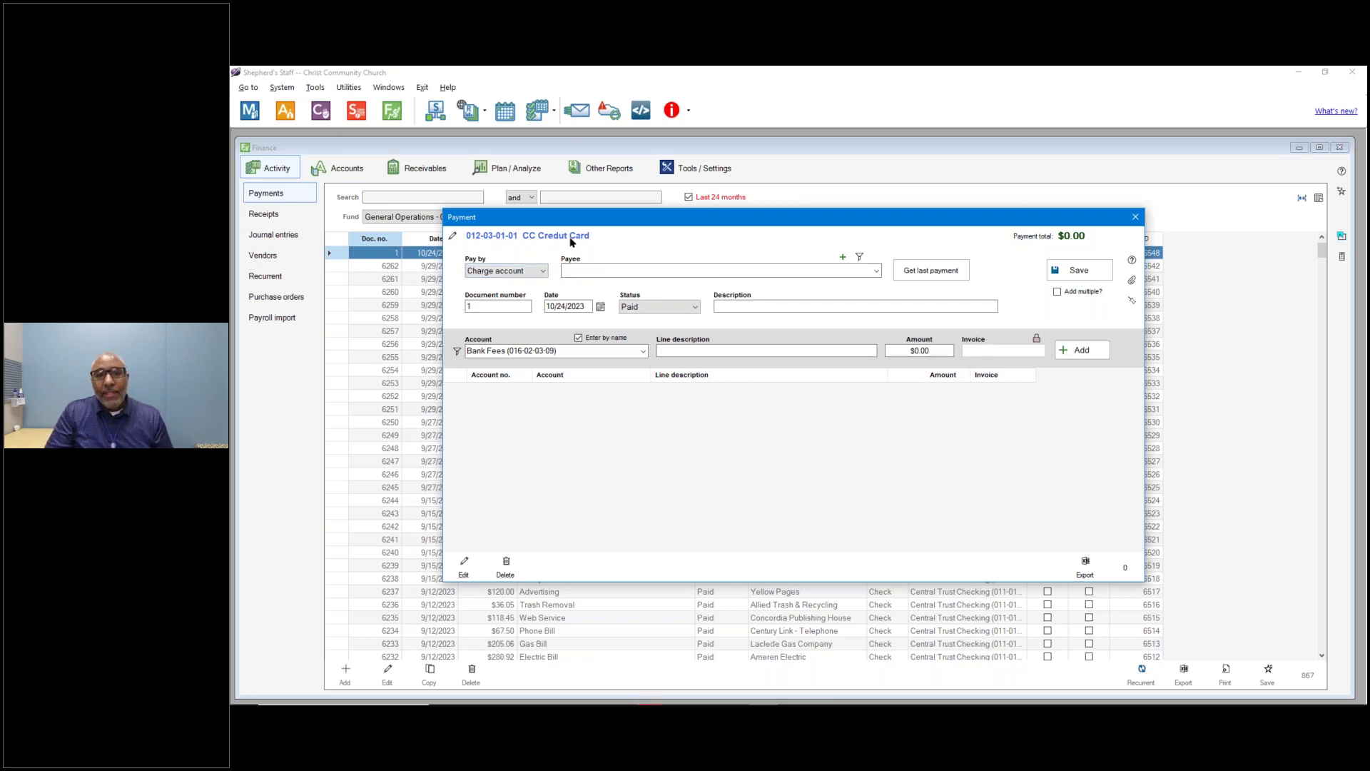
left_click(875, 271)
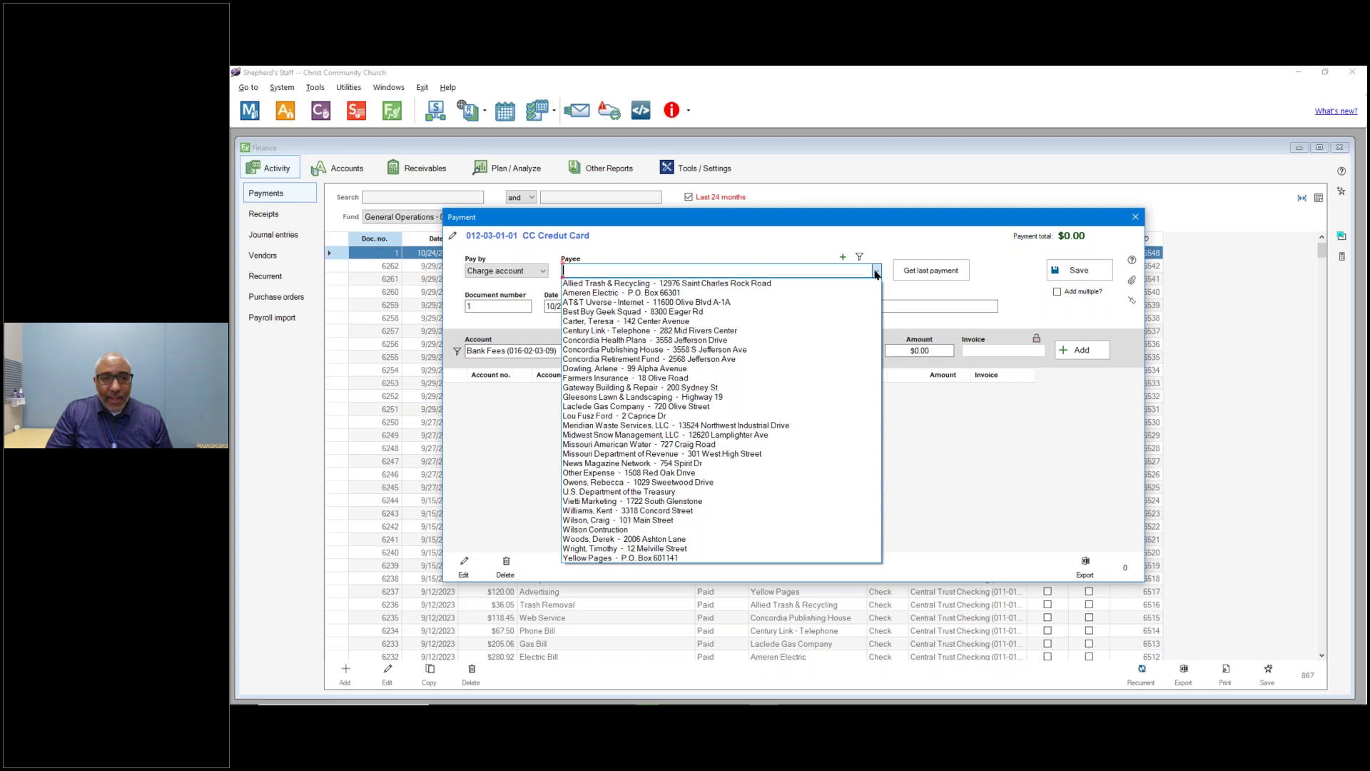
Make Concordia Publishing House the payee and start the line's account and Book description.
left_click(786, 352)
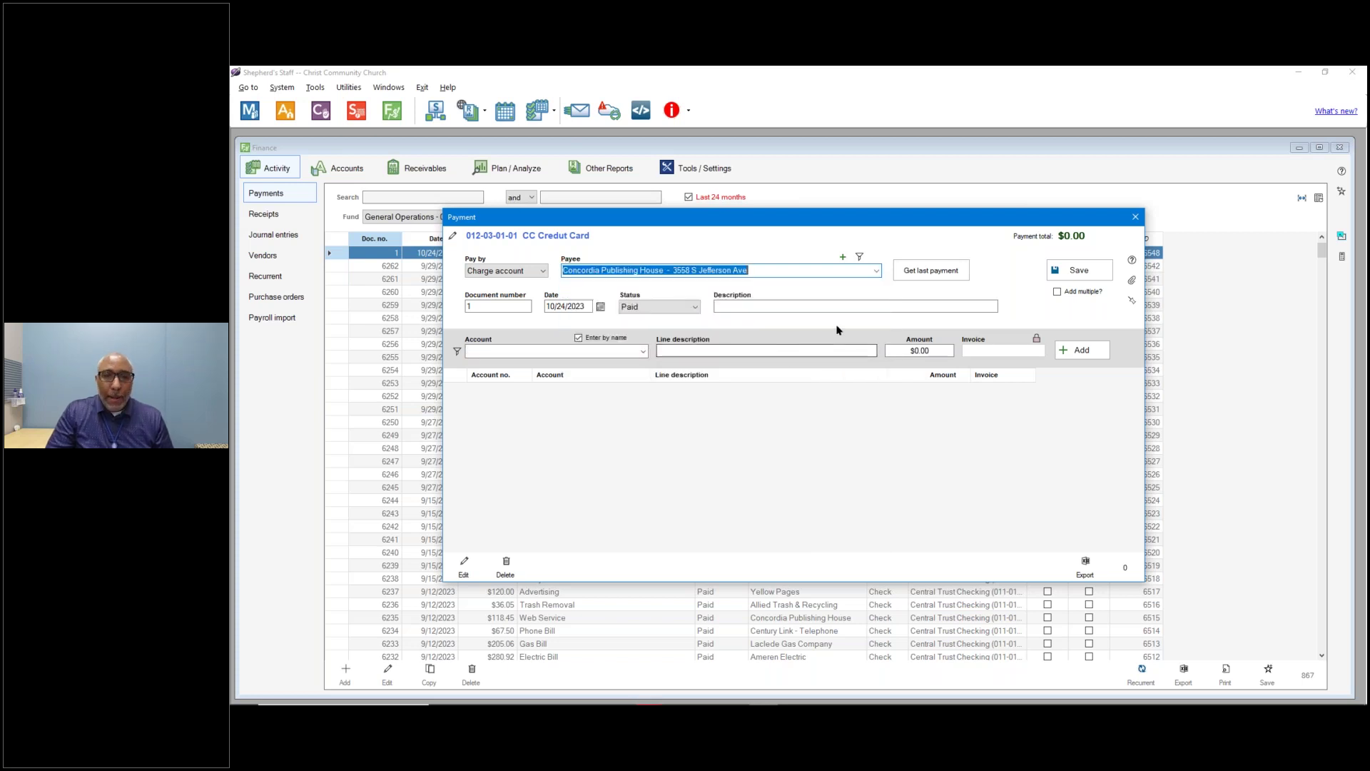
left_click(643, 352)
type("worship Expenses (016-02-03-04")
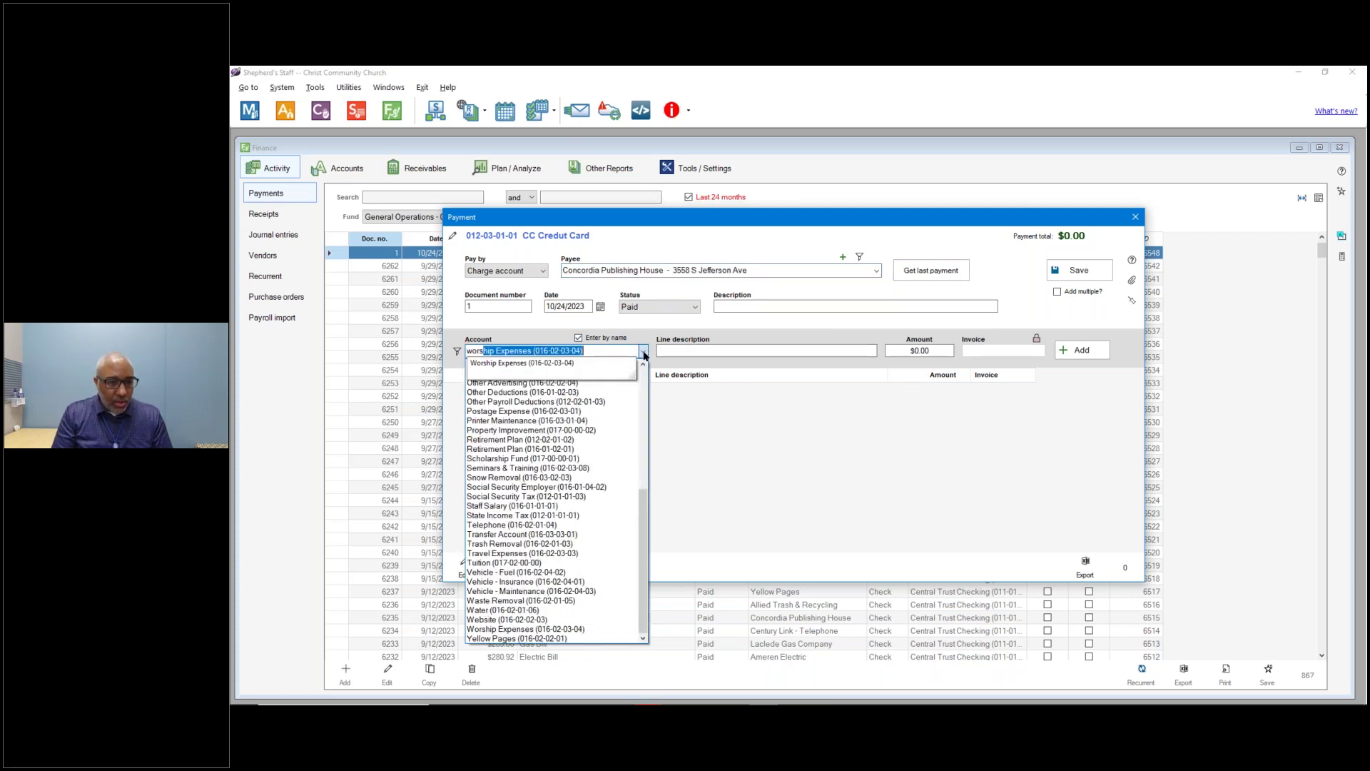
key("Tab")
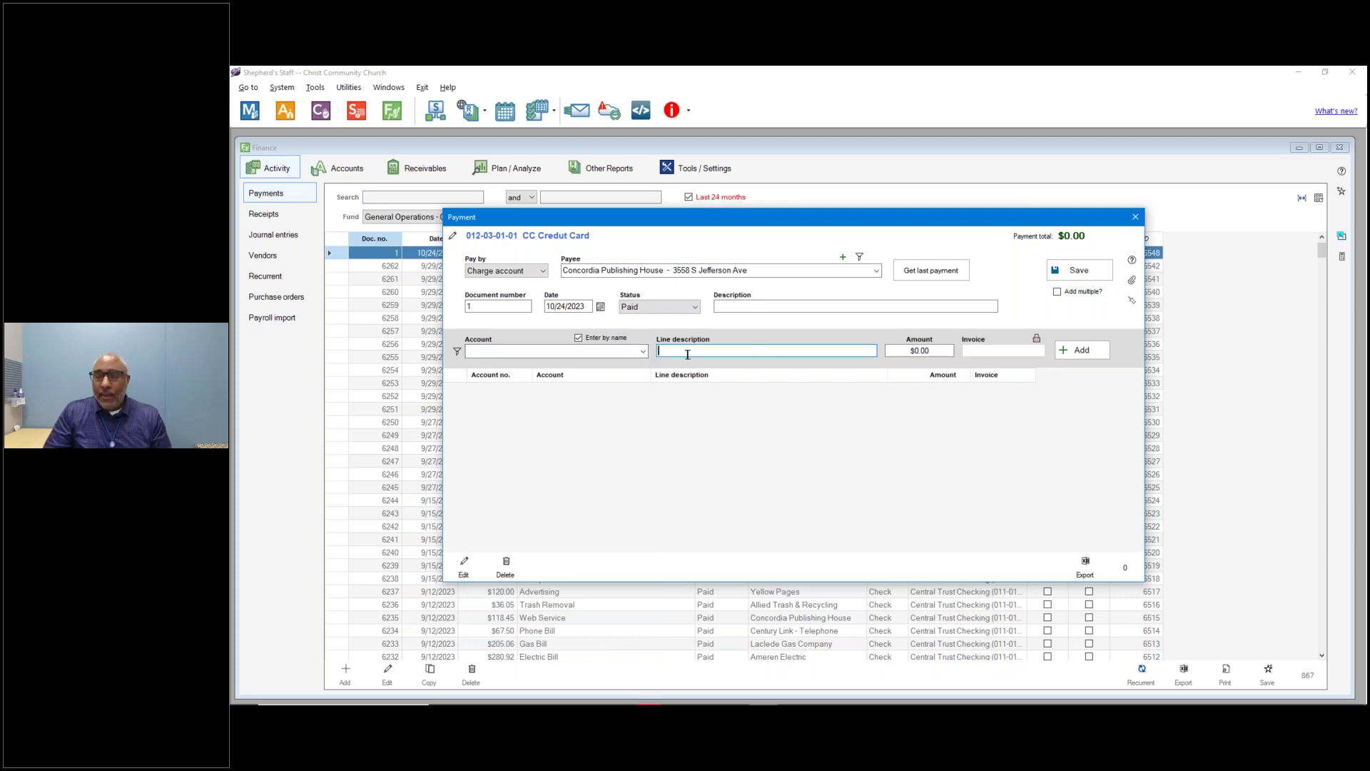
type("Book")
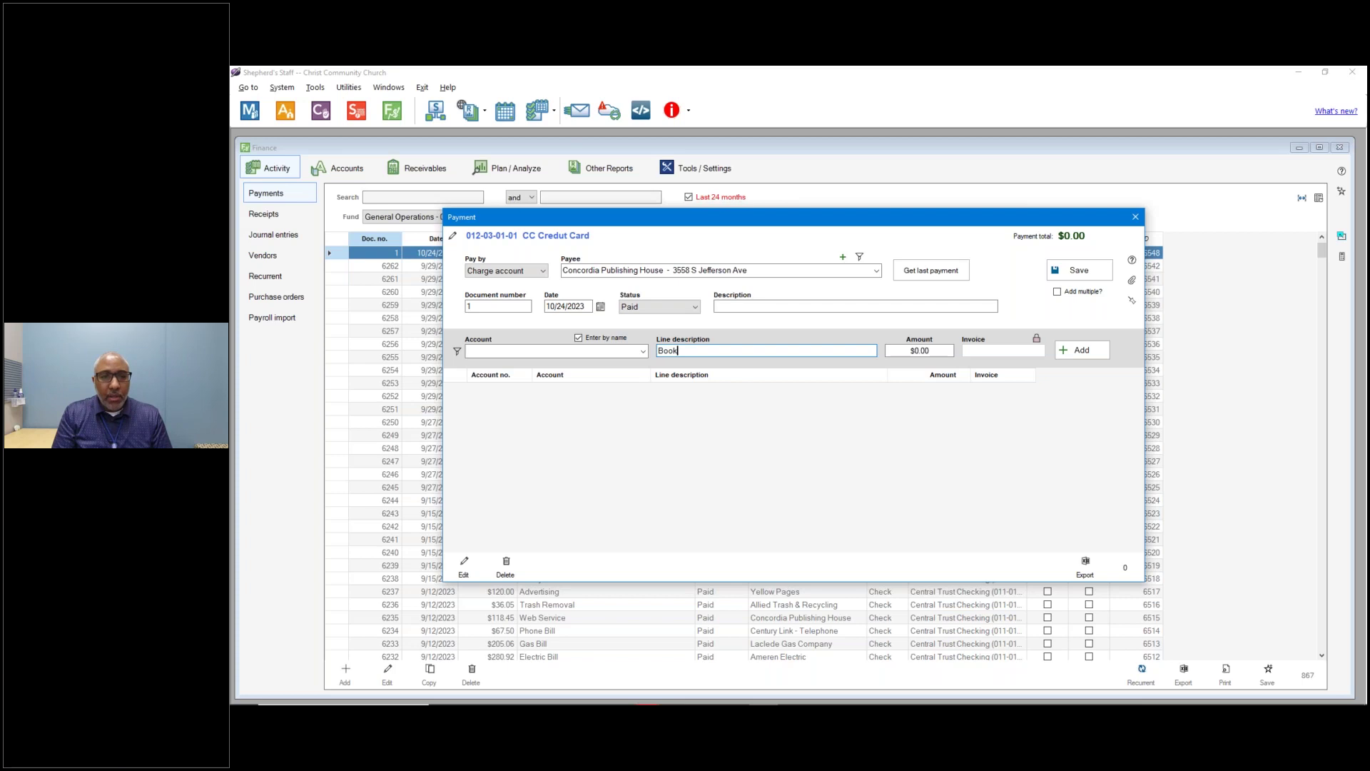
Retry entering Worship Expenses as the line's account, then switch account entry to numbers.
left_click(644, 352)
type("worship Expenses (016-02-03-04")
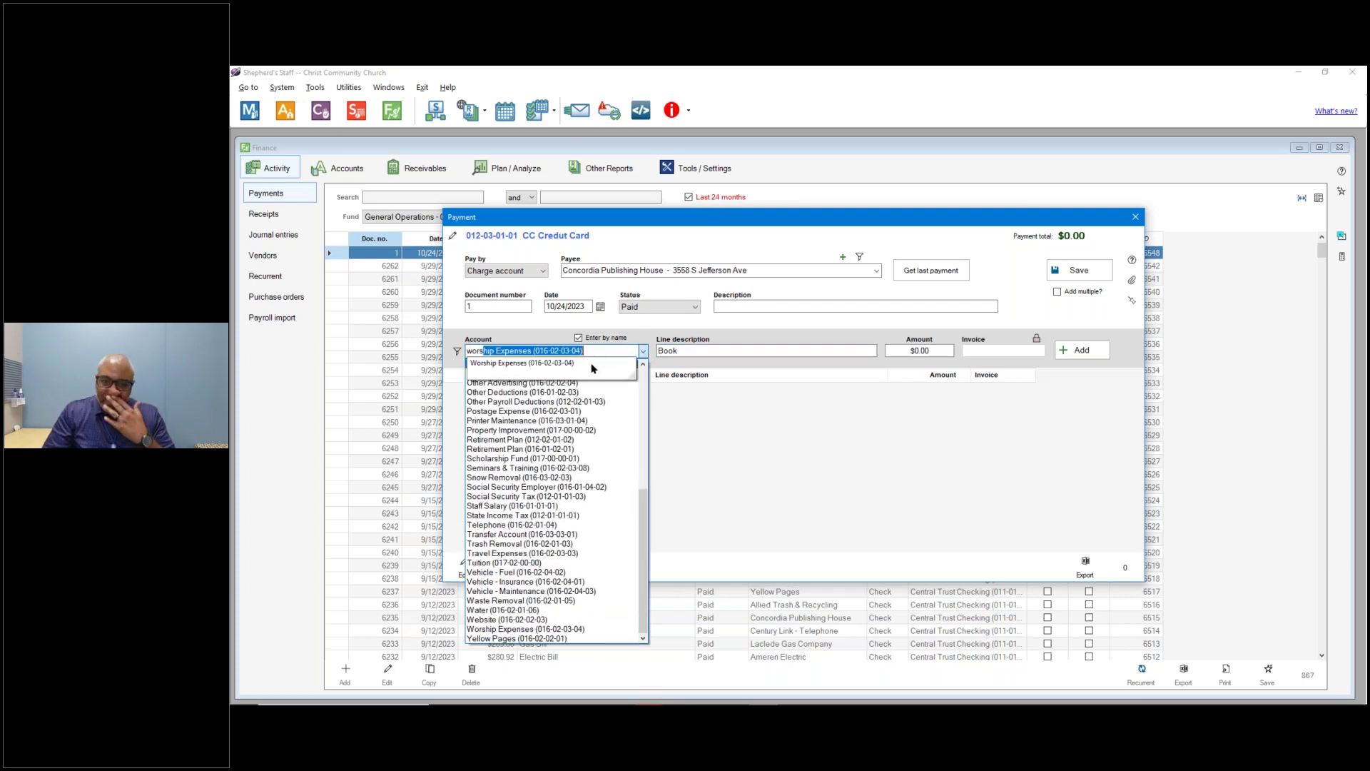
left_click(644, 352)
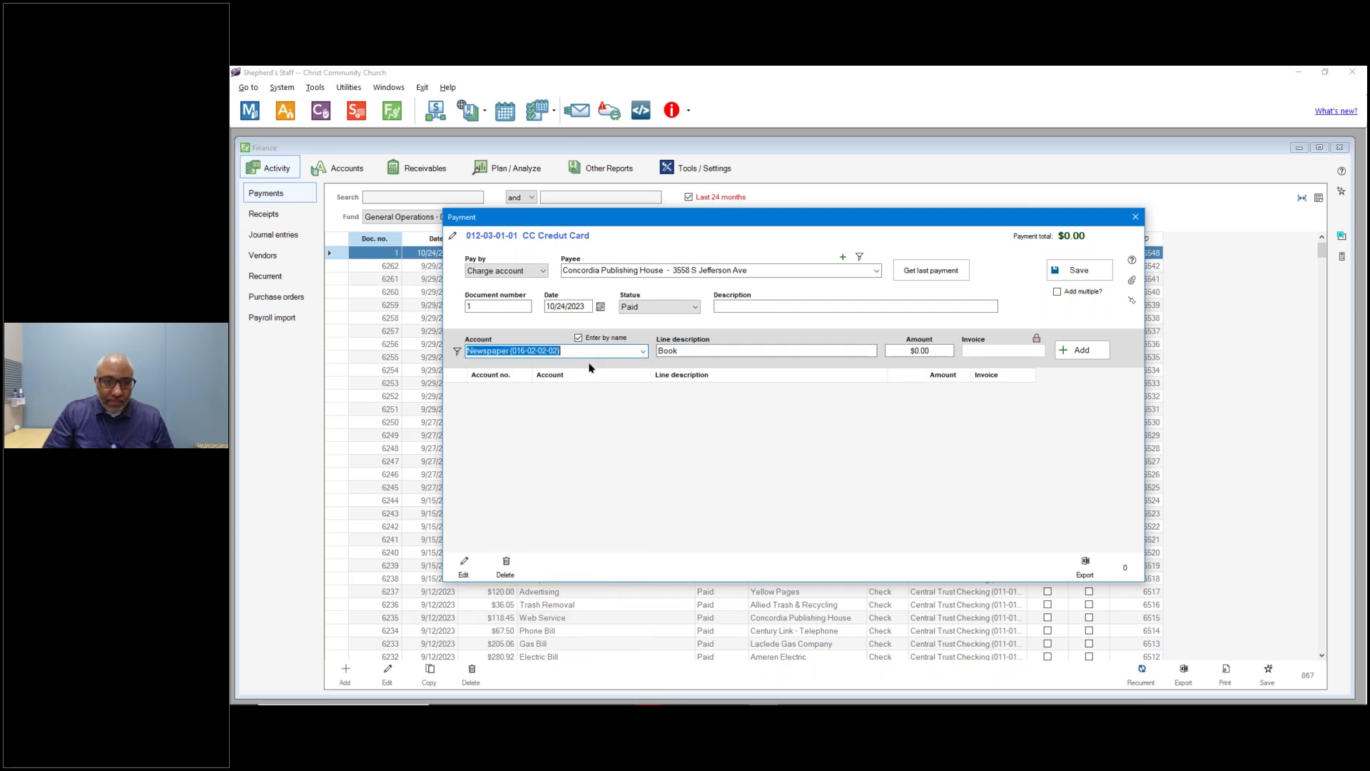
left_click(643, 351)
type("wirs")
key("BackSpace")
key("BackSpace")
key("BackSpace")
type("orship Expenses")
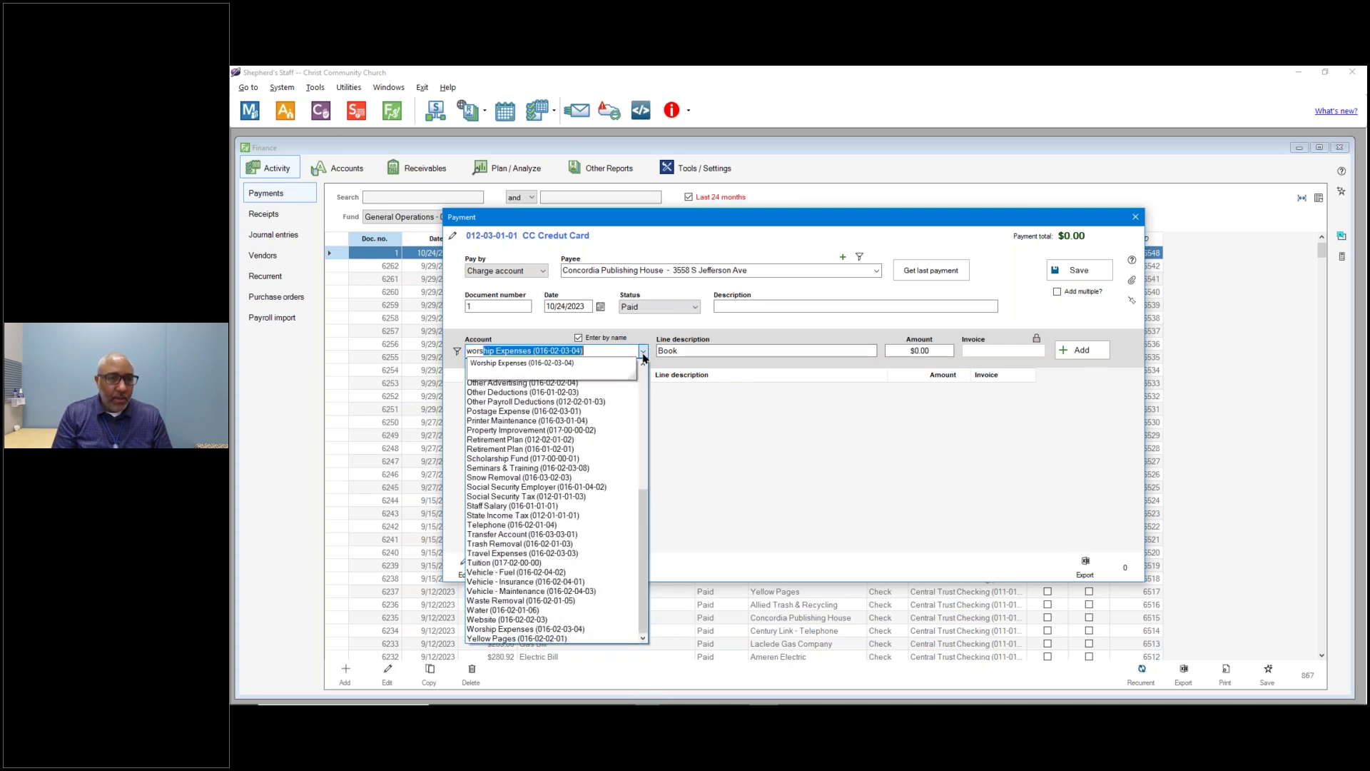
key("Tab")
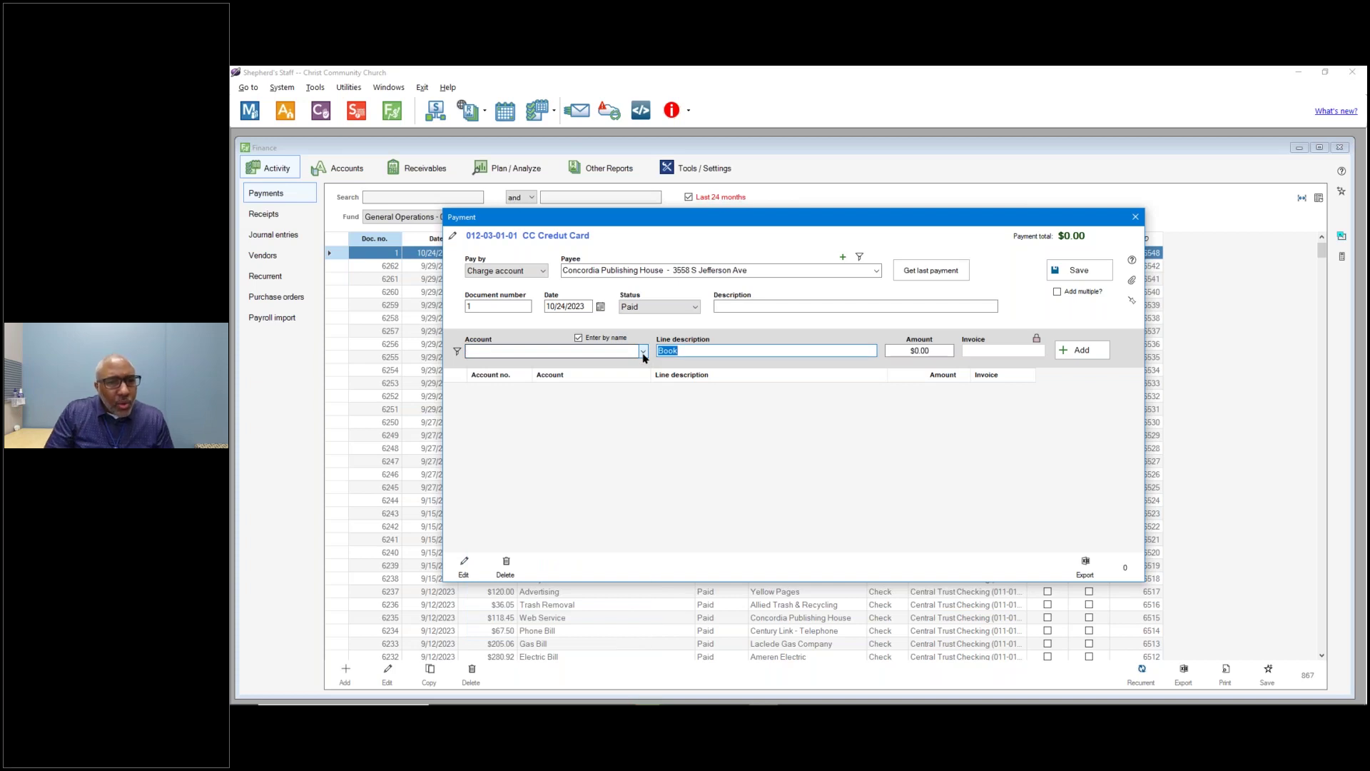
left_click(642, 351)
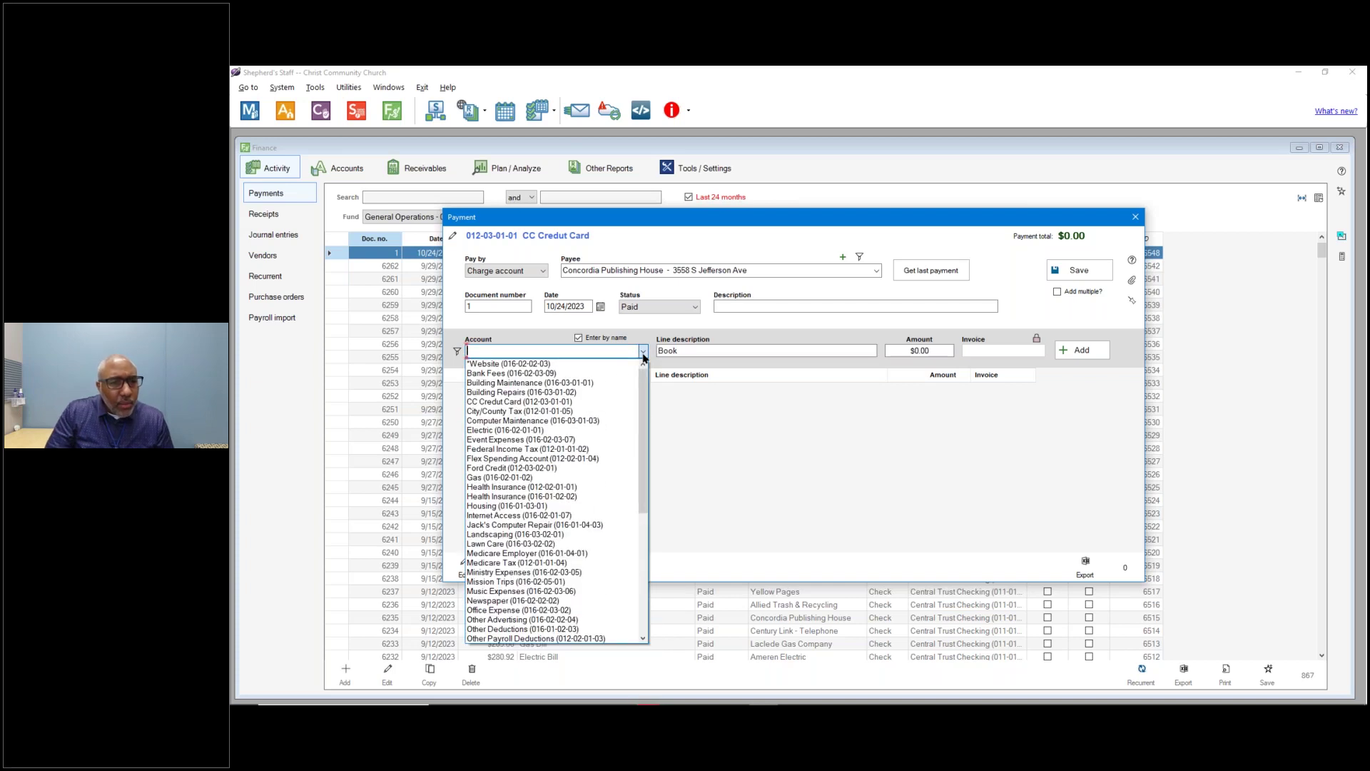
type("worship Expenses (016-02-03-04")
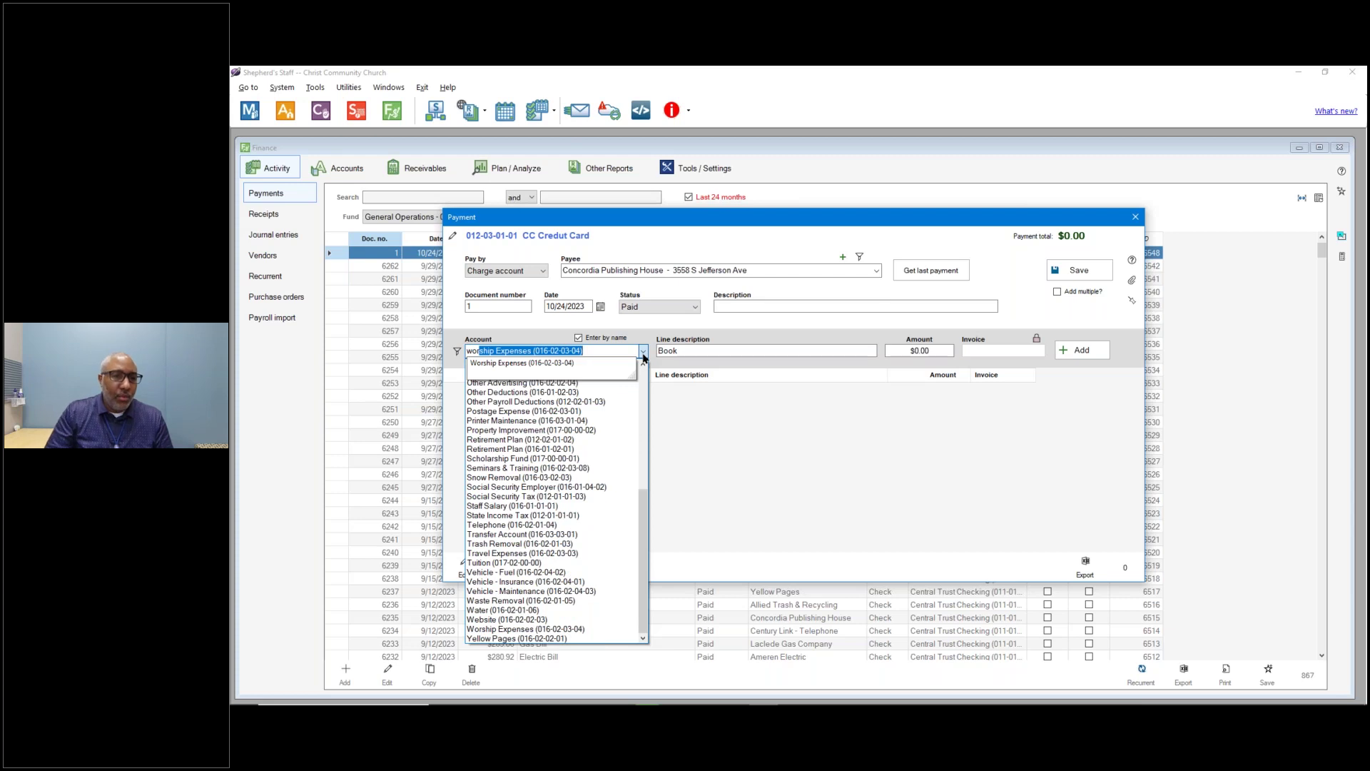
left_click(522, 367)
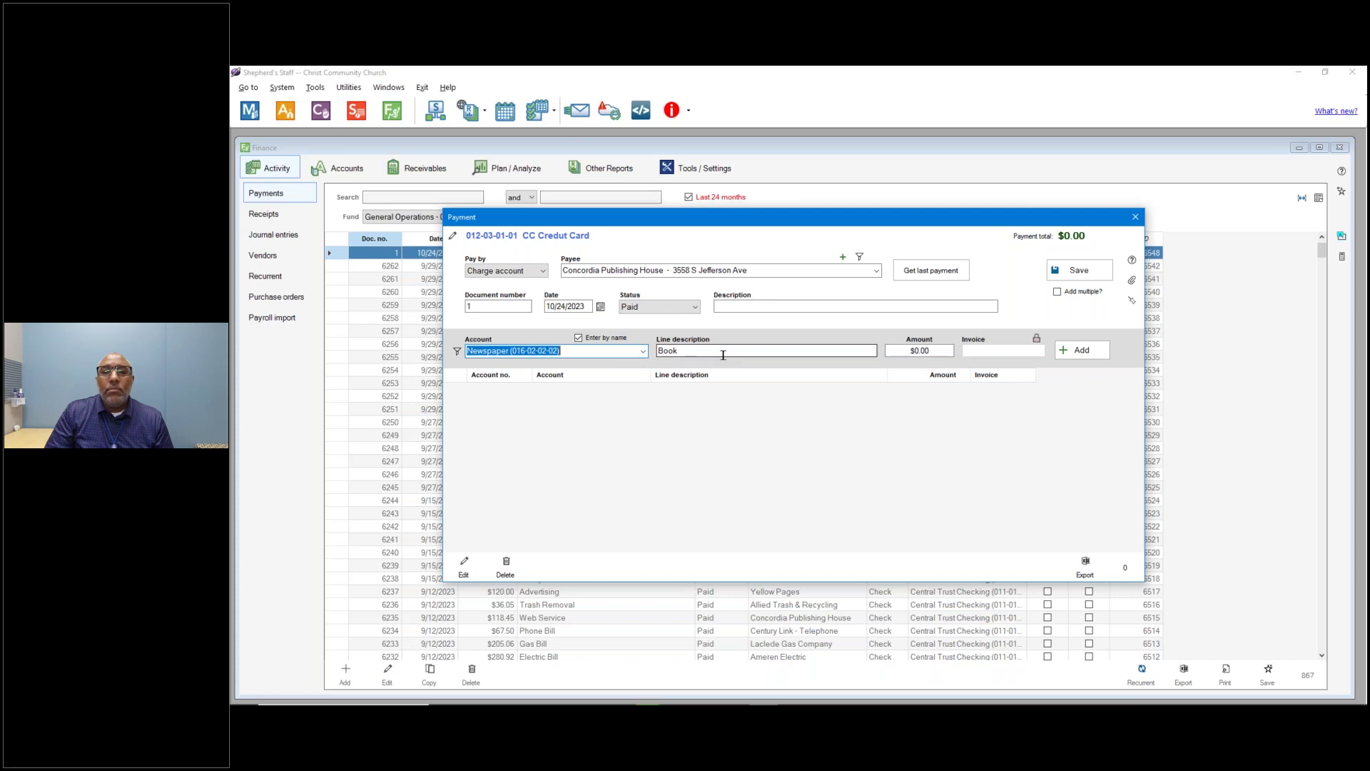
left_click(578, 338)
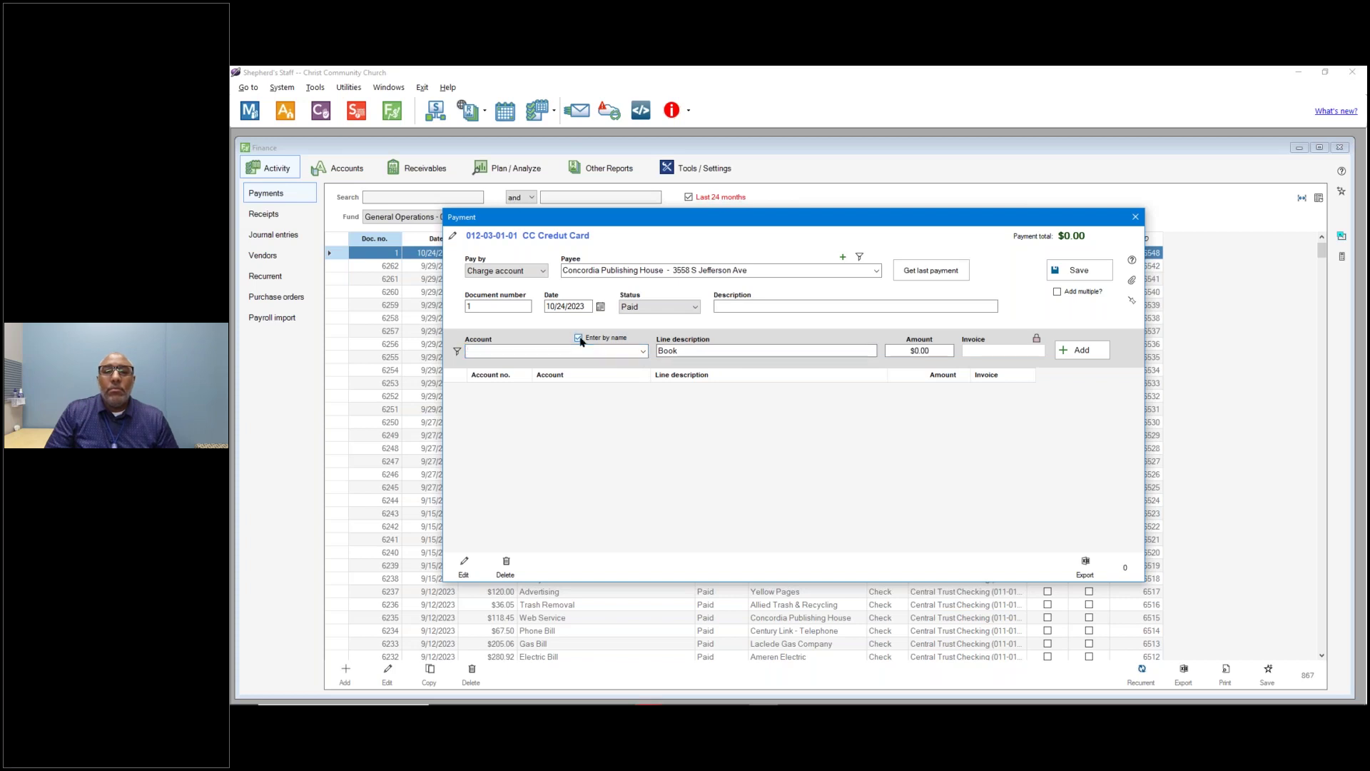
Switch account entry back to names and set the line's account to Worship Expenses (016-02-03-04).
left_click(457, 351)
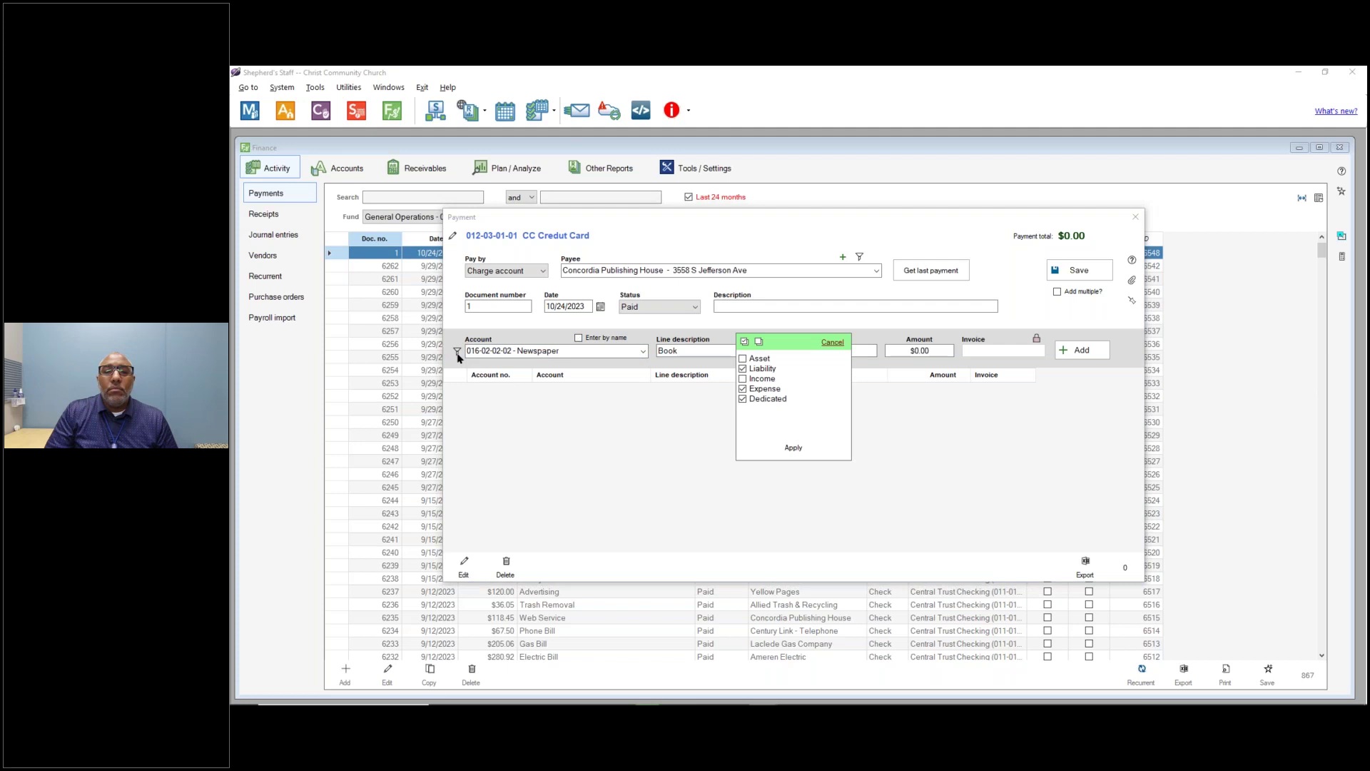
left_click(832, 342)
left_click(642, 351)
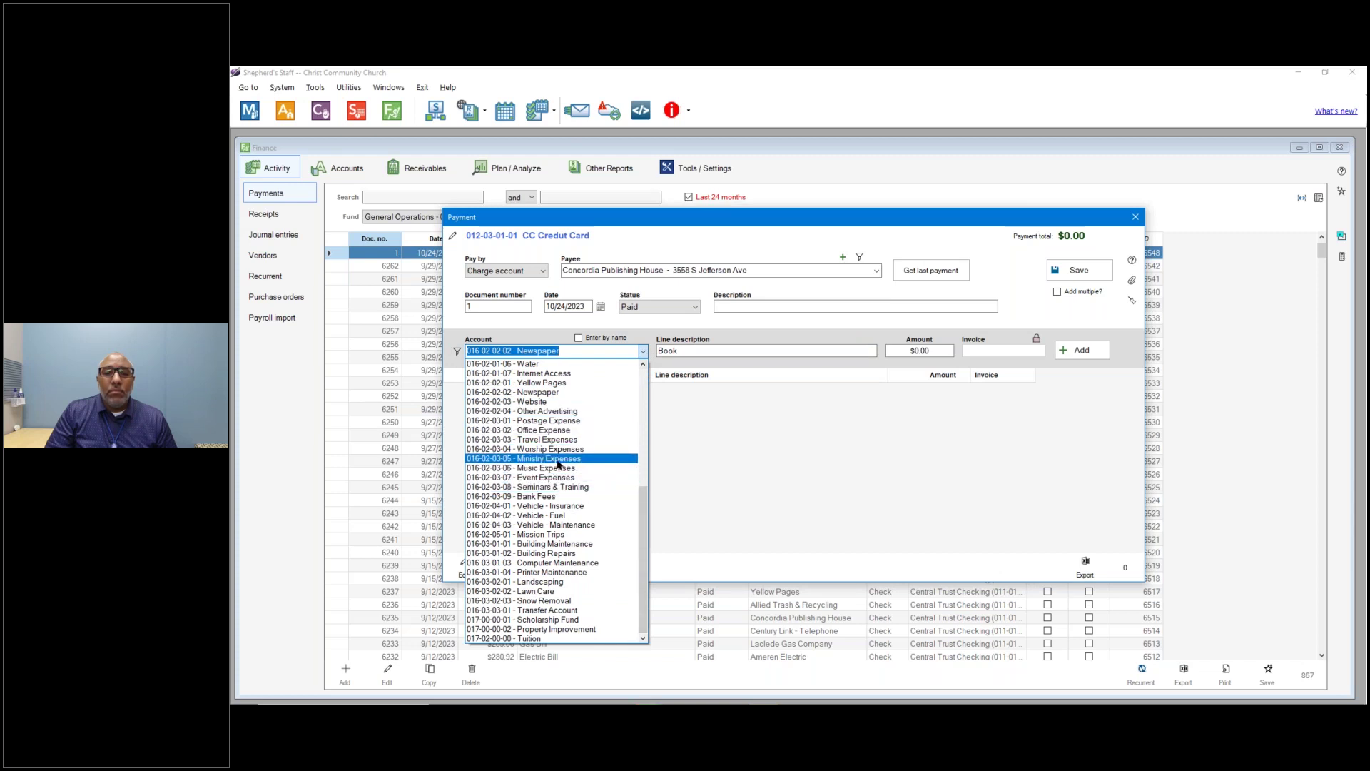
left_click(581, 339)
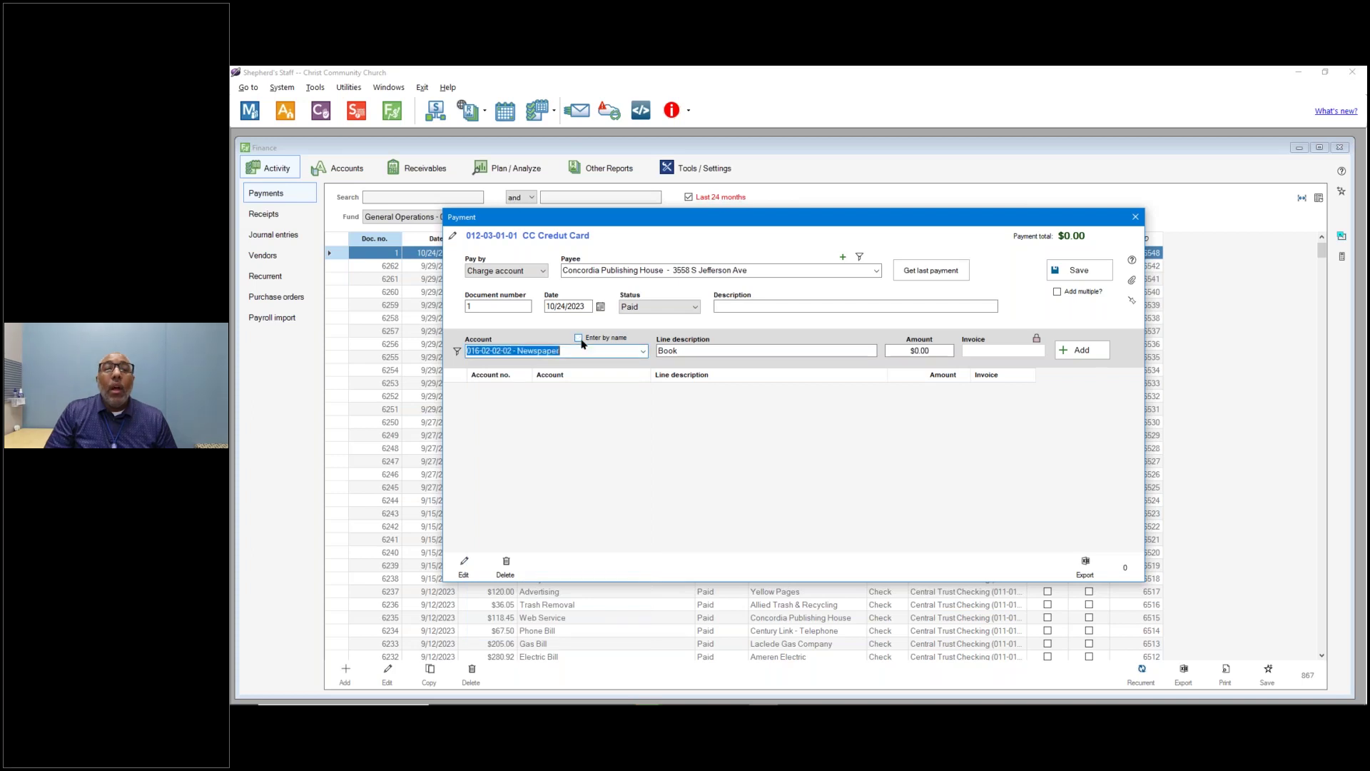
left_click(579, 339)
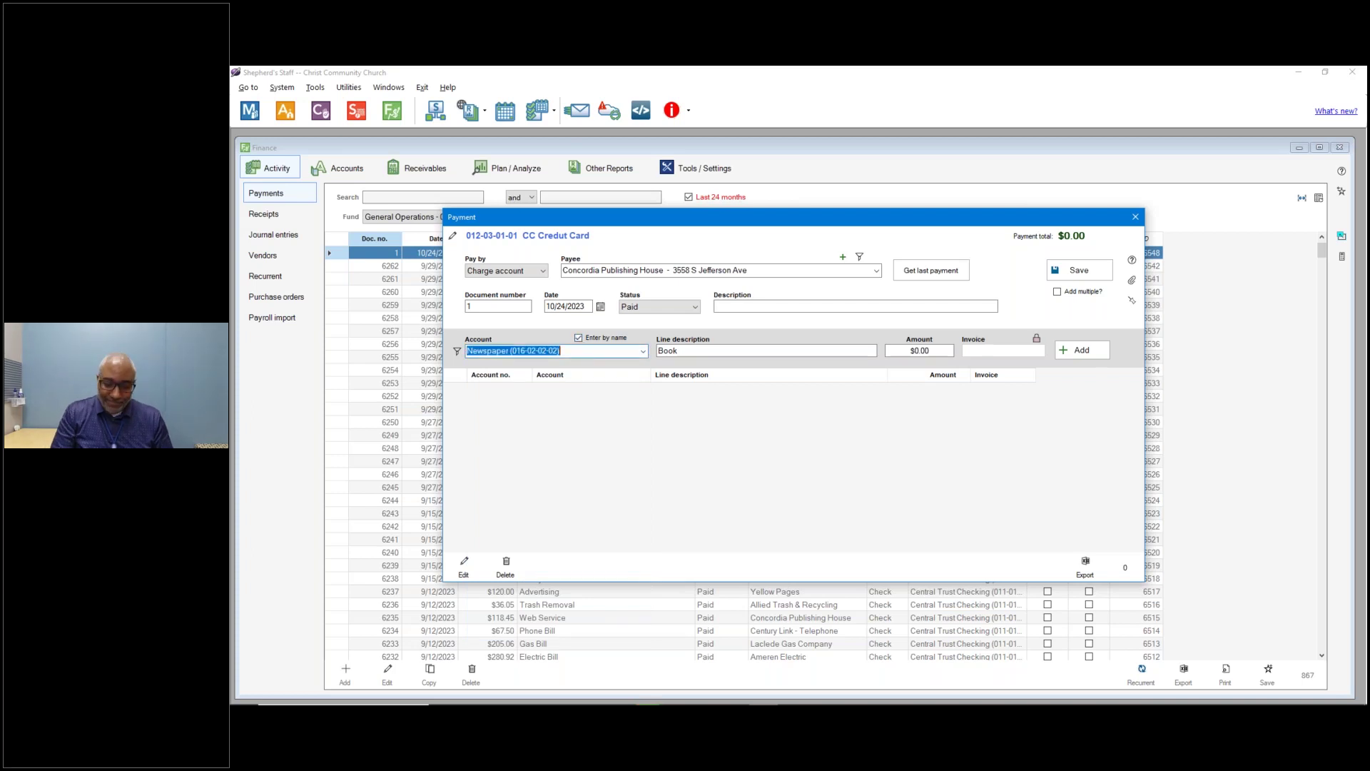
type("Worship Expenses (016-02-03-04)")
key("Tab")
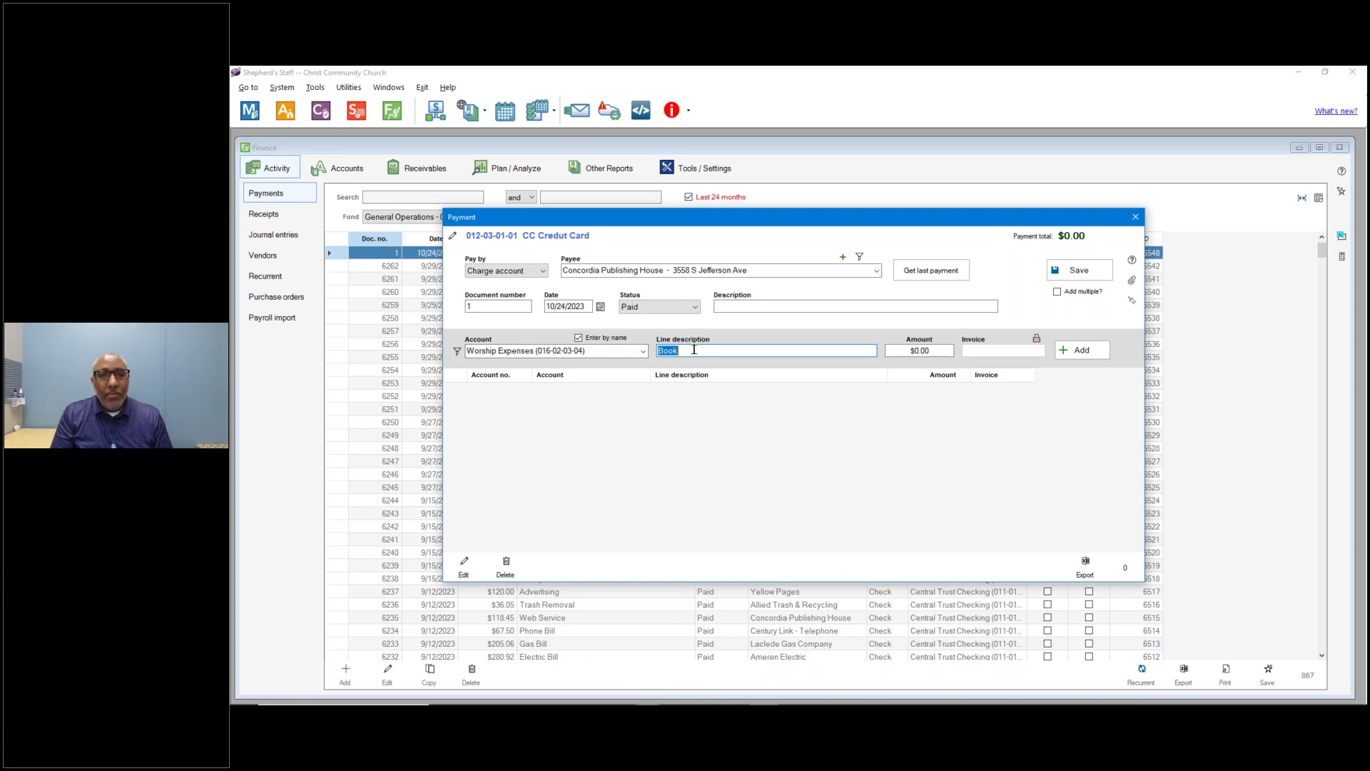
Add a $257.00 Books line to the Concordia Publishing House charge and save the payment.
left_click(694, 350)
type("s")
left_click(947, 349)
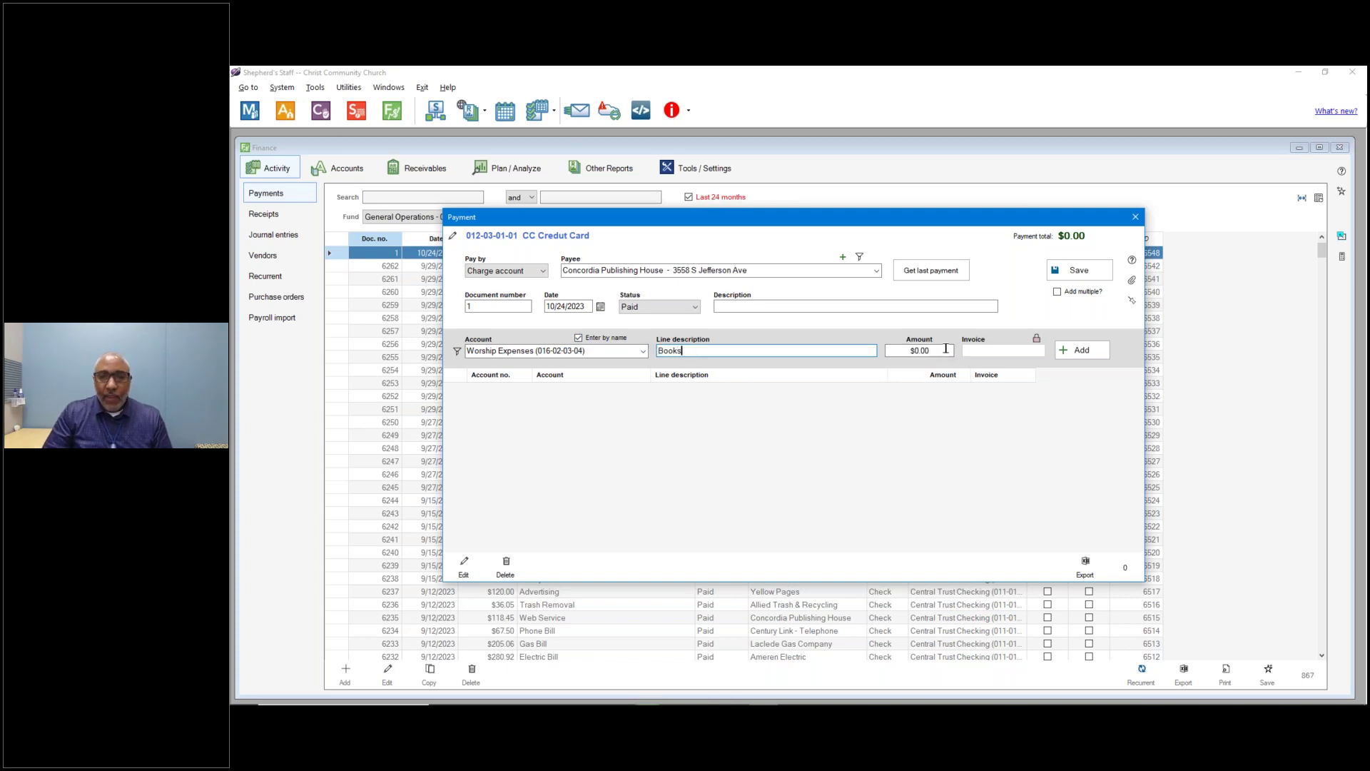
type("257.00")
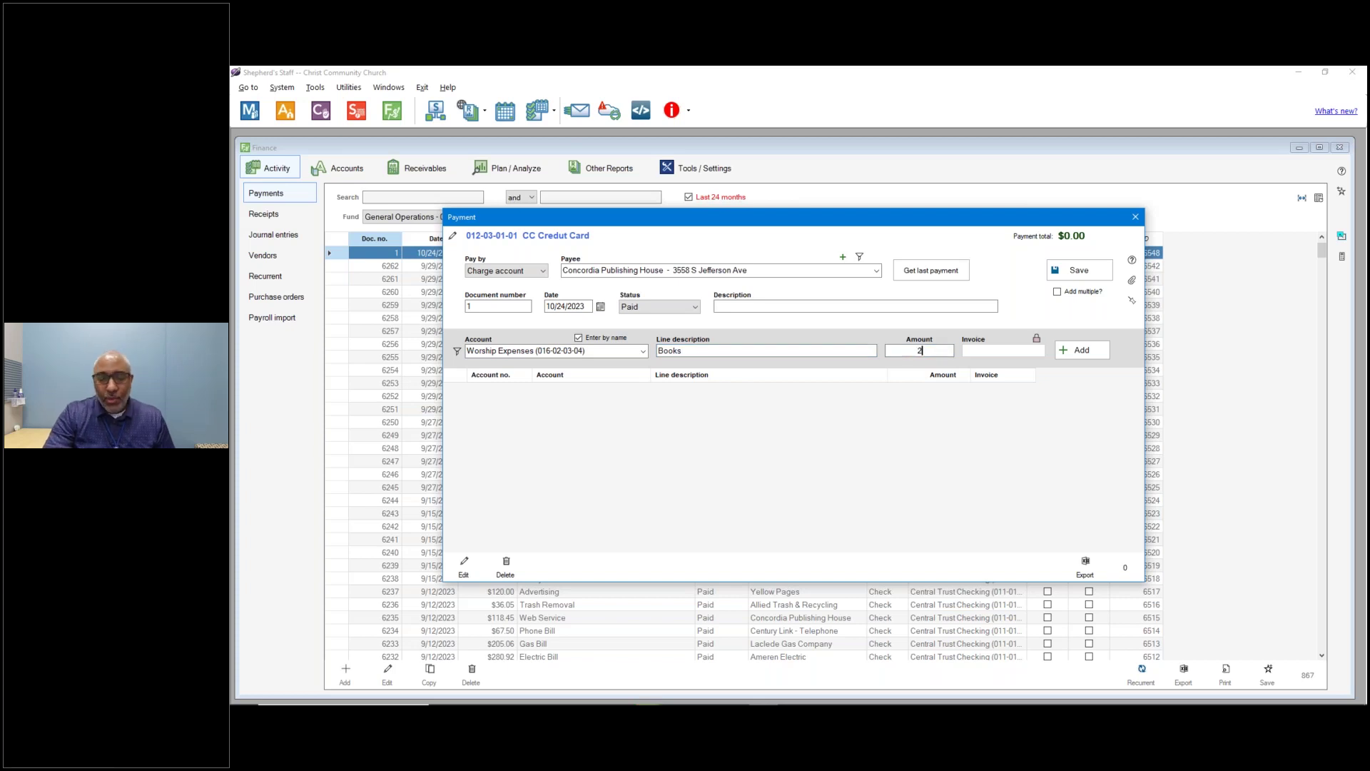
left_click(1077, 349)
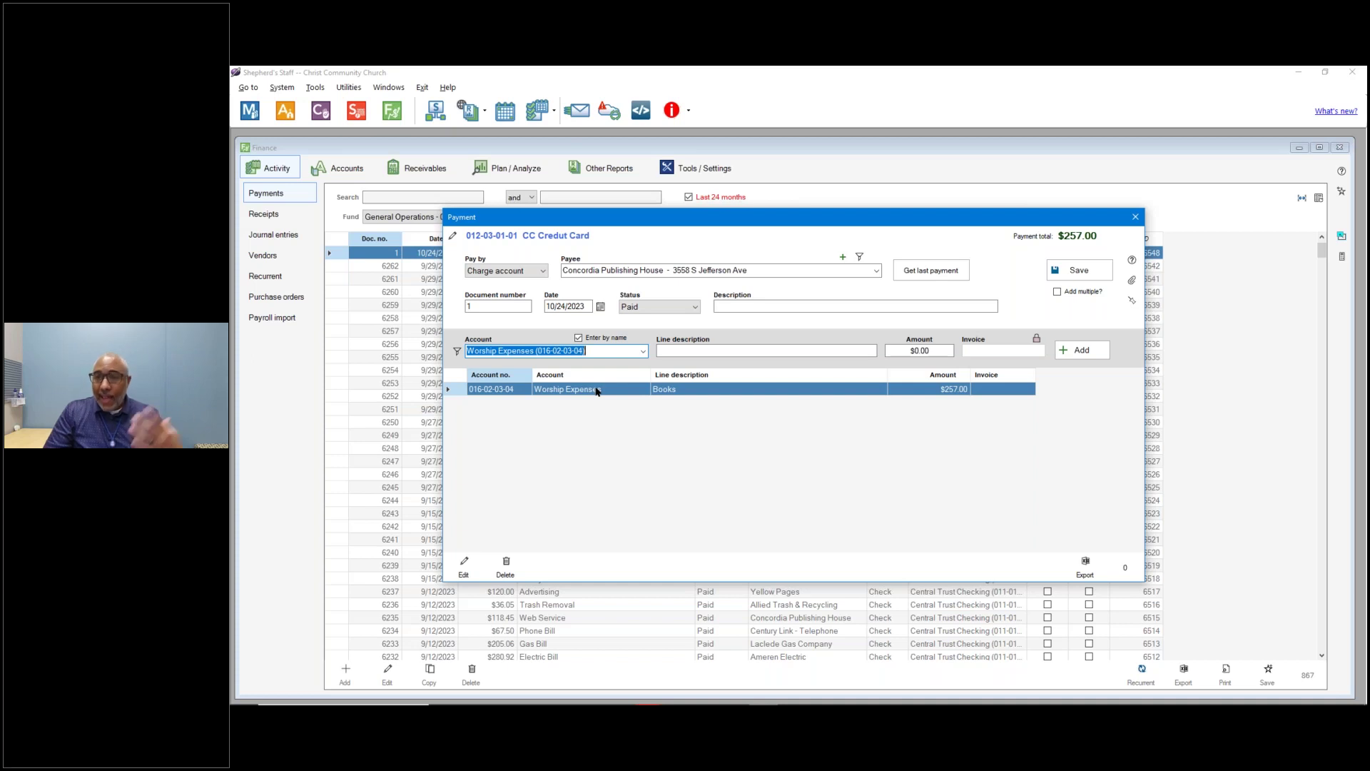
left_click(1072, 272)
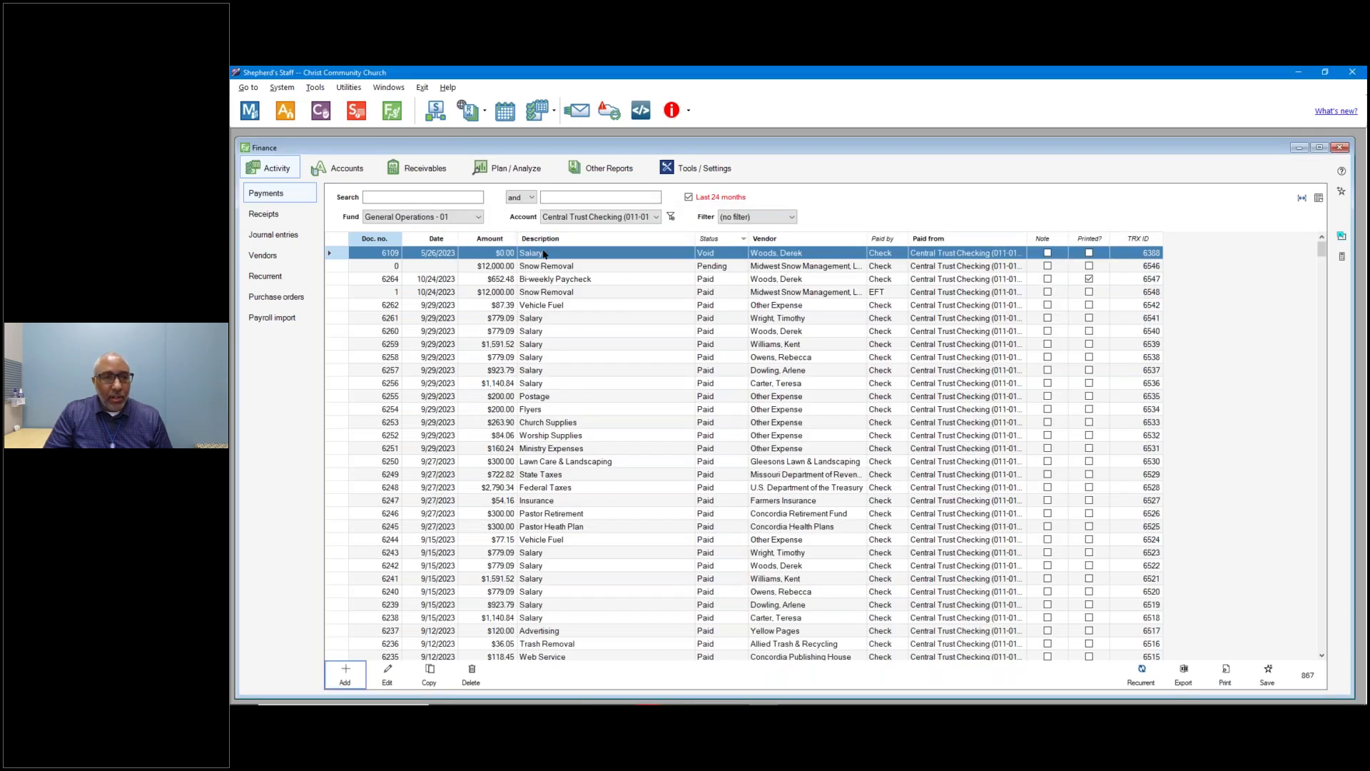
left_click(576, 218)
left_click(576, 217)
left_click(576, 218)
left_click(575, 218)
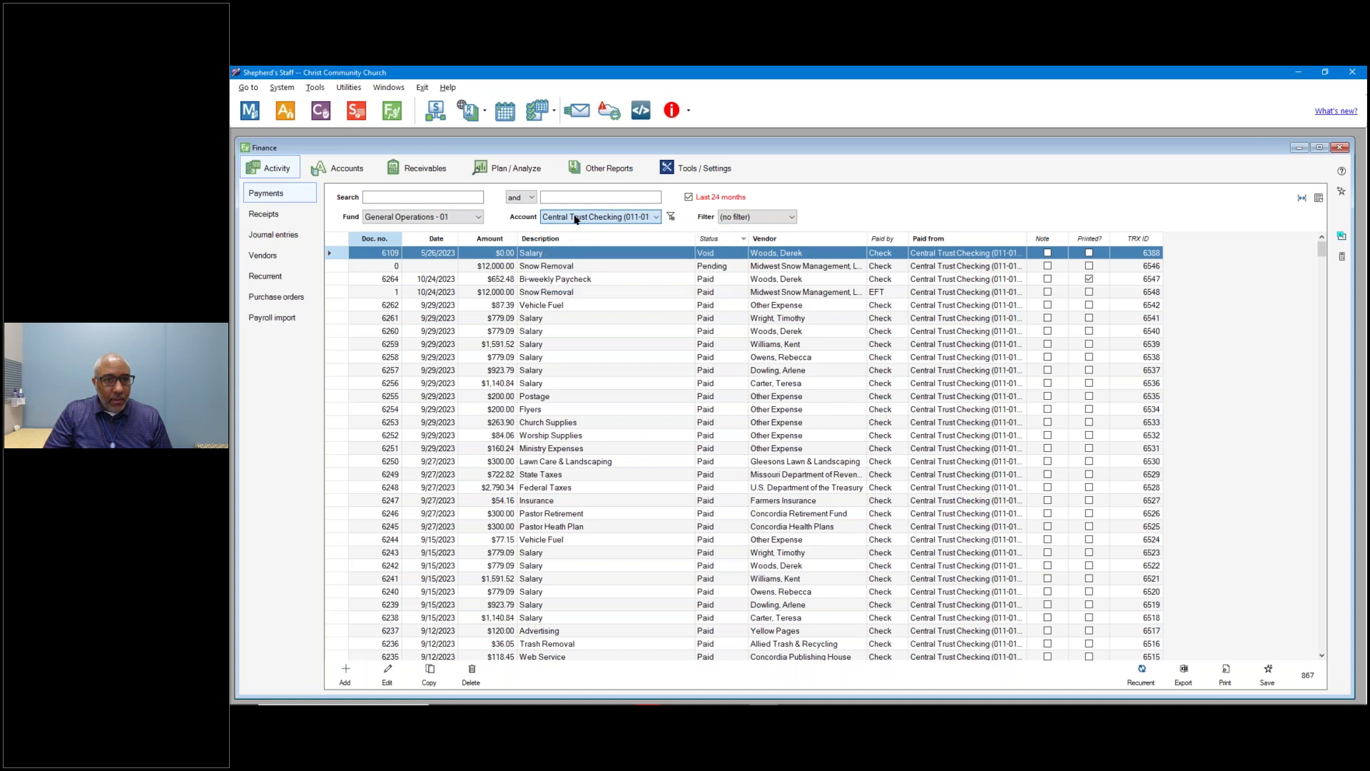
left_click(764, 220)
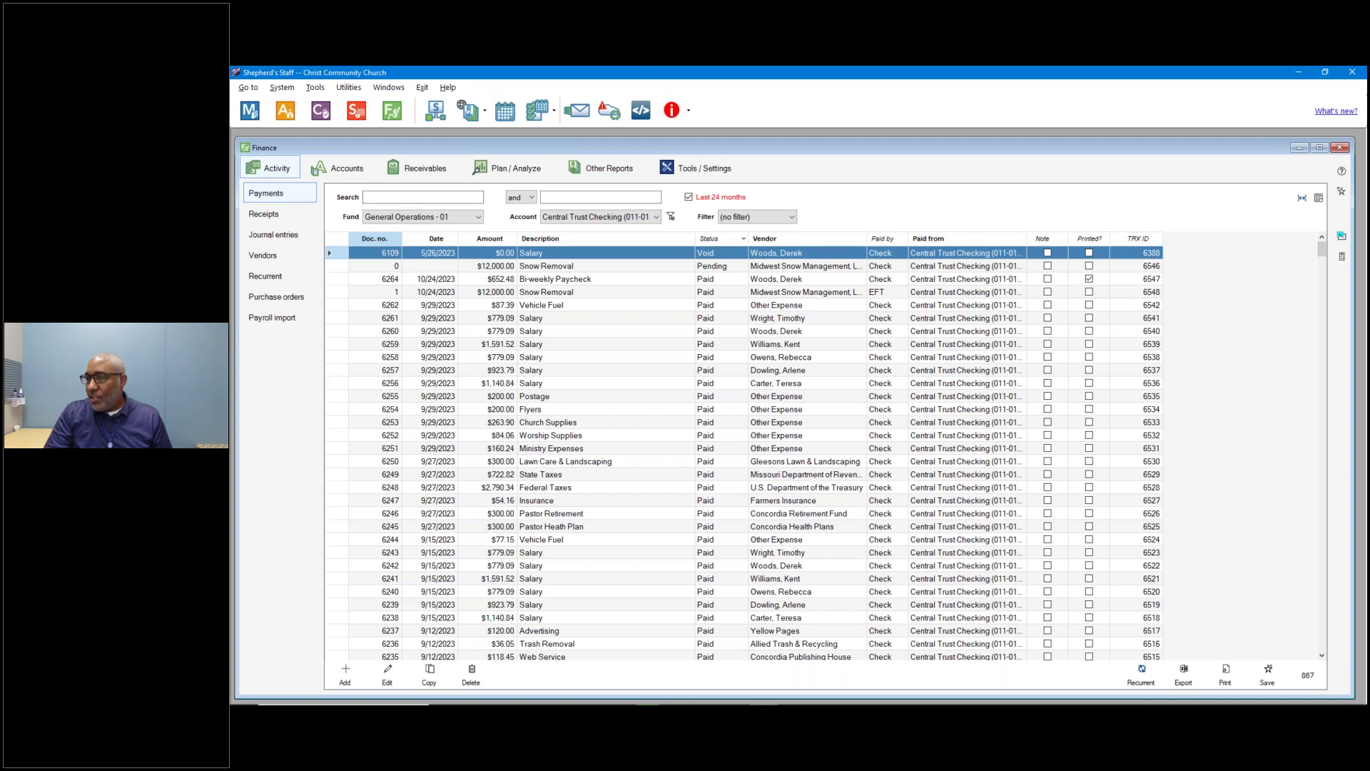
key("alt")
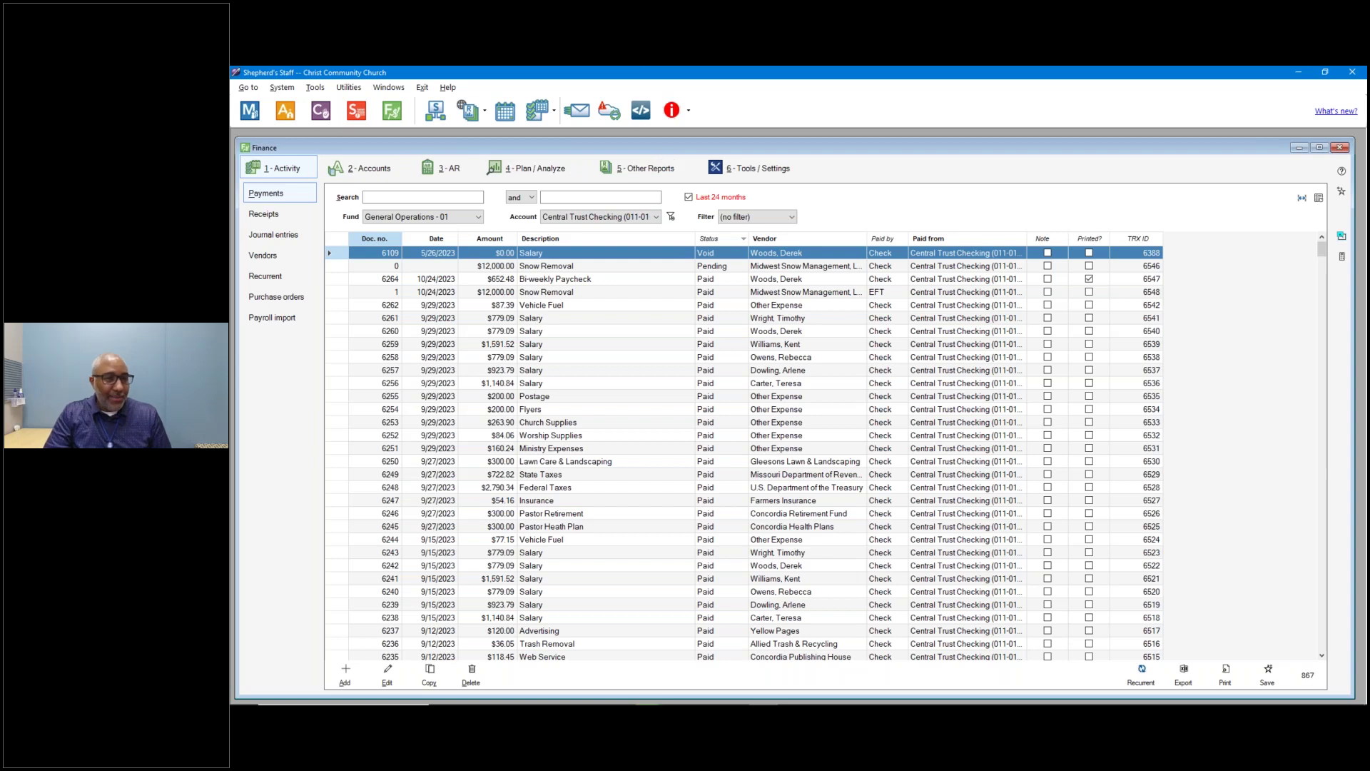
key("alt+Tab")
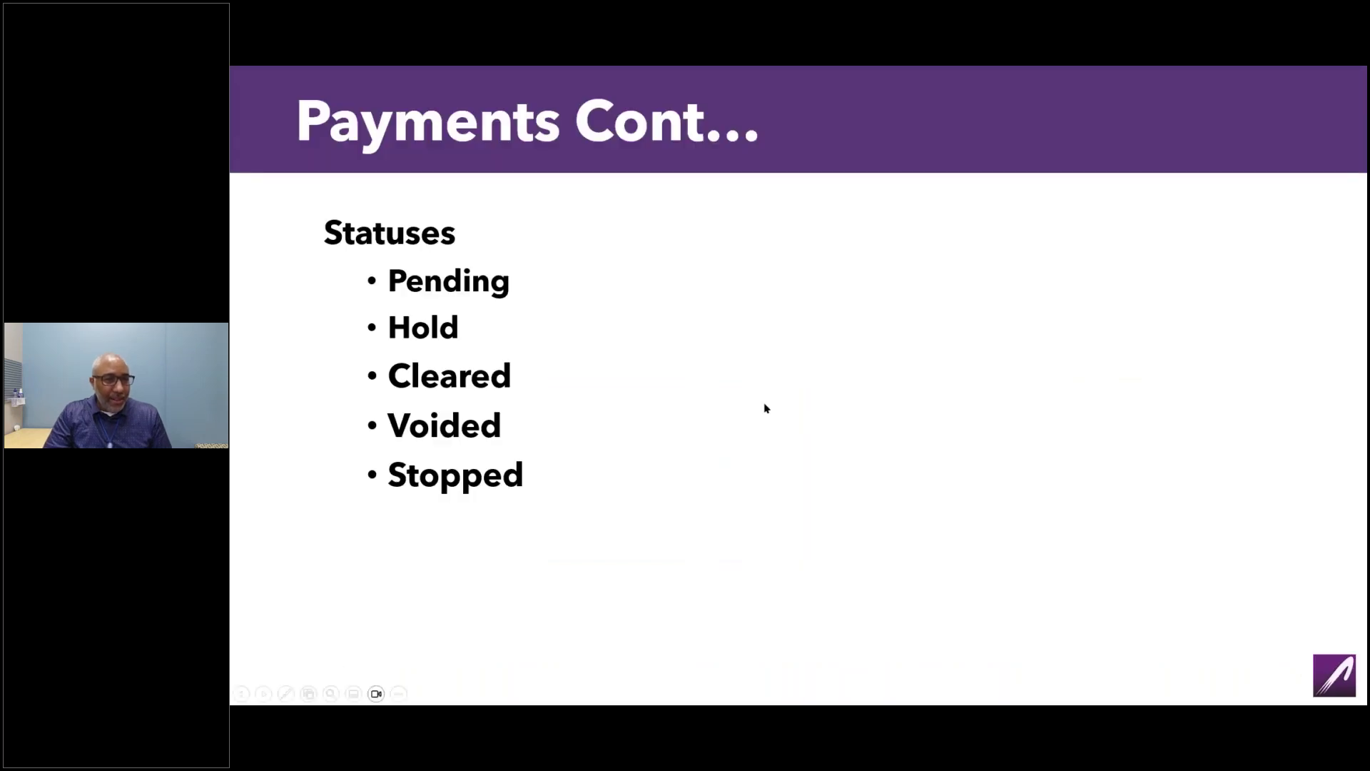
Advance to the Journal Entries slide on non-Receipt, non-Payment transactions and show the Transaction Types bullet.
key("Right")
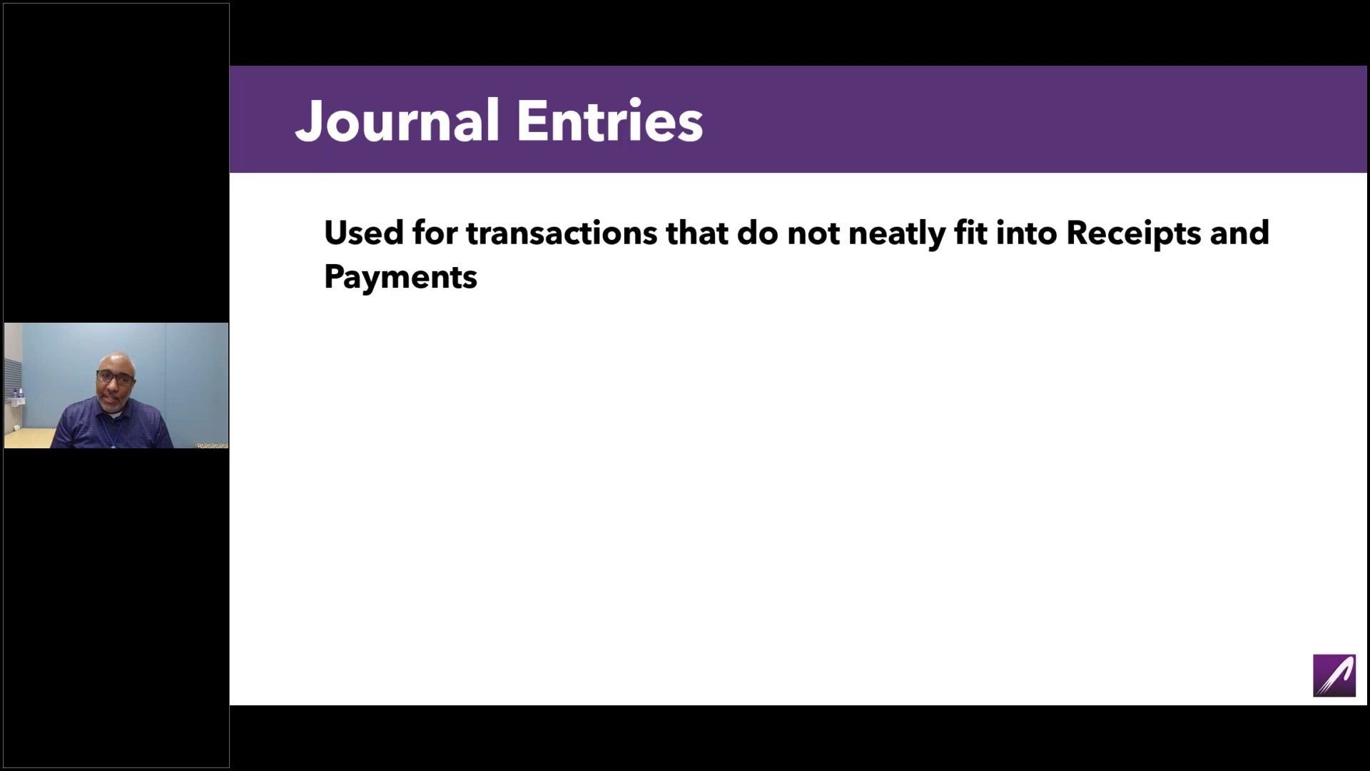
key("Right")
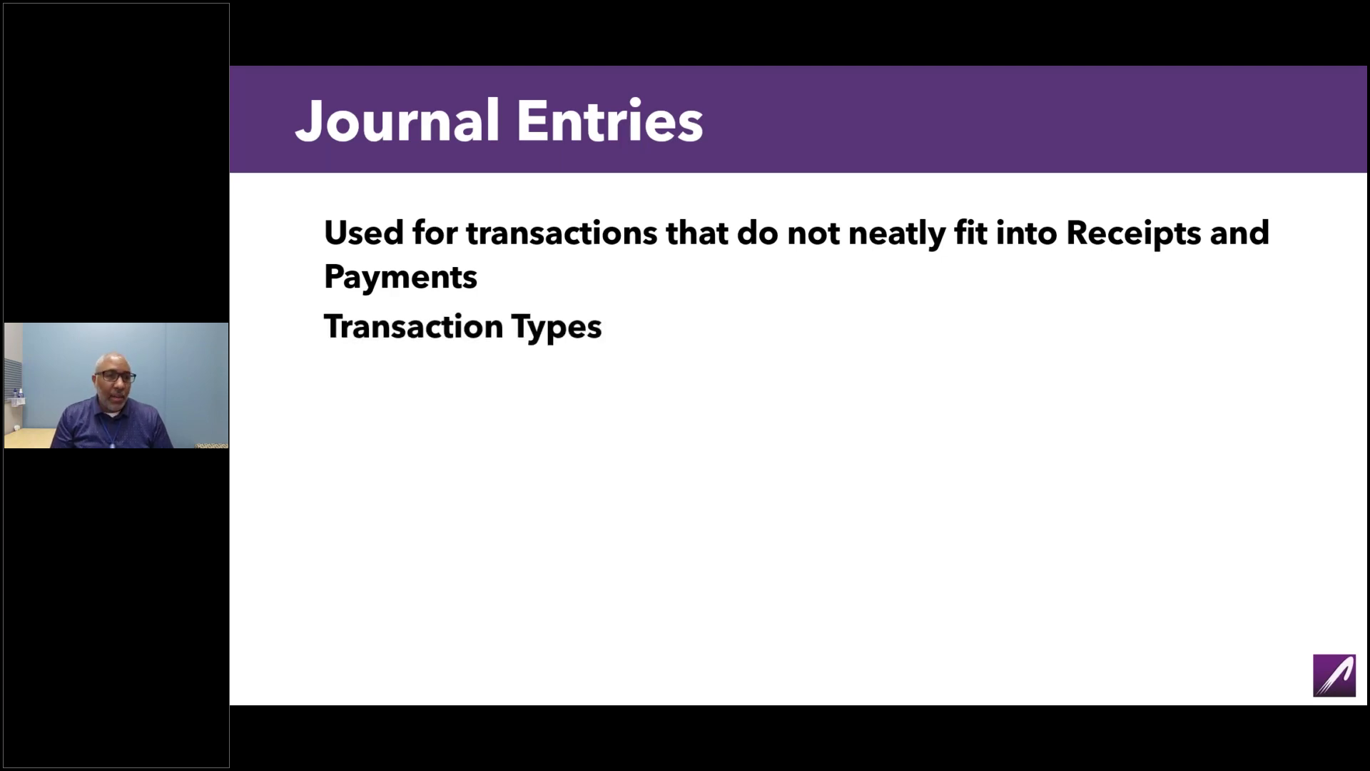
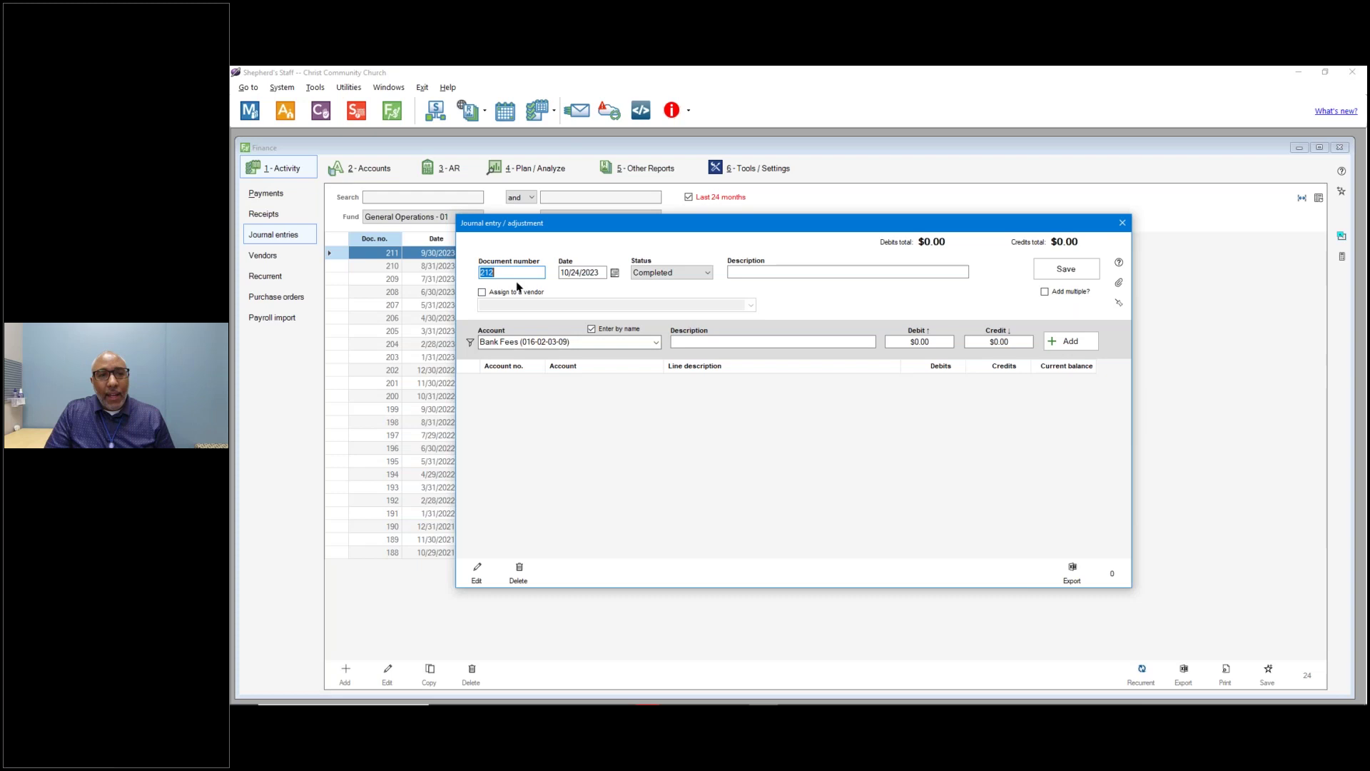
Keep entry 212's status Completed and type the description 'Interest earned on Saving Account'.
left_click(672, 274)
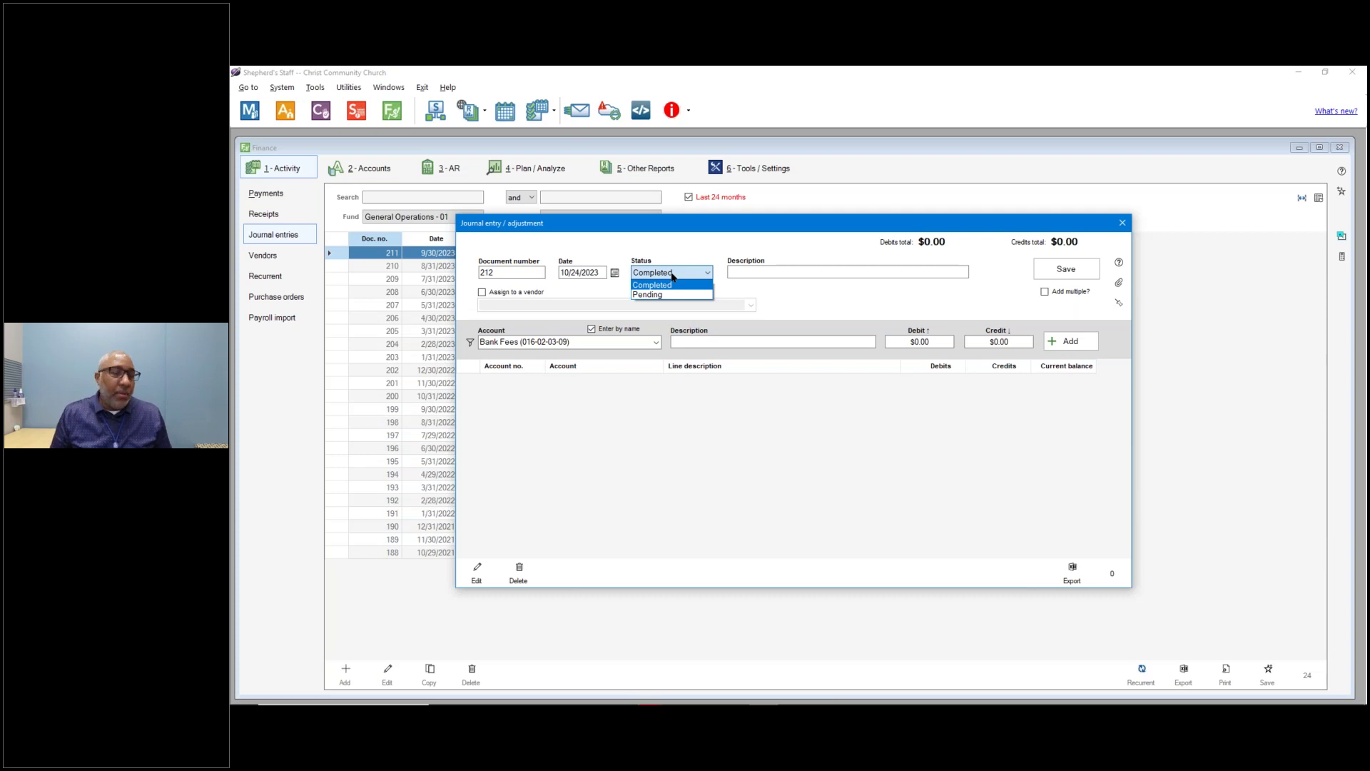
left_click(687, 285)
left_click(744, 271)
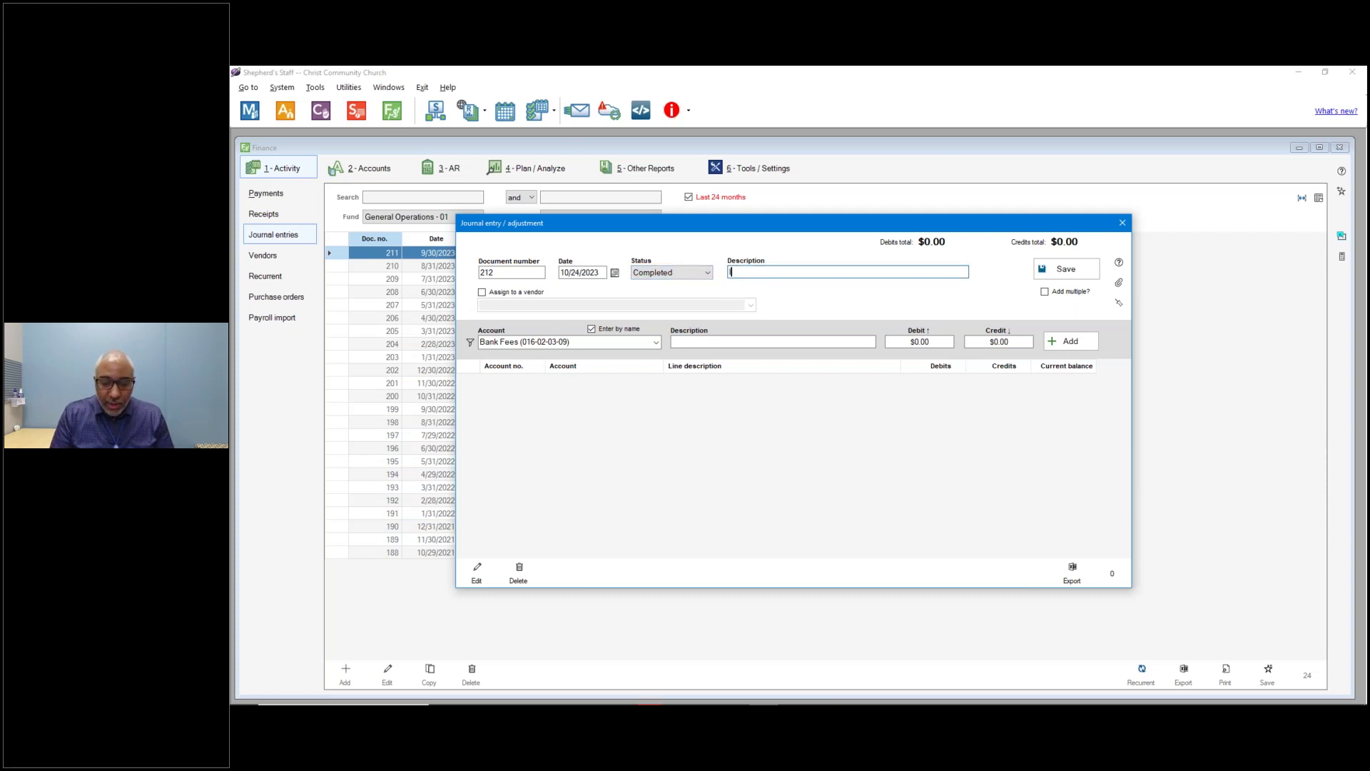
type("Interest")
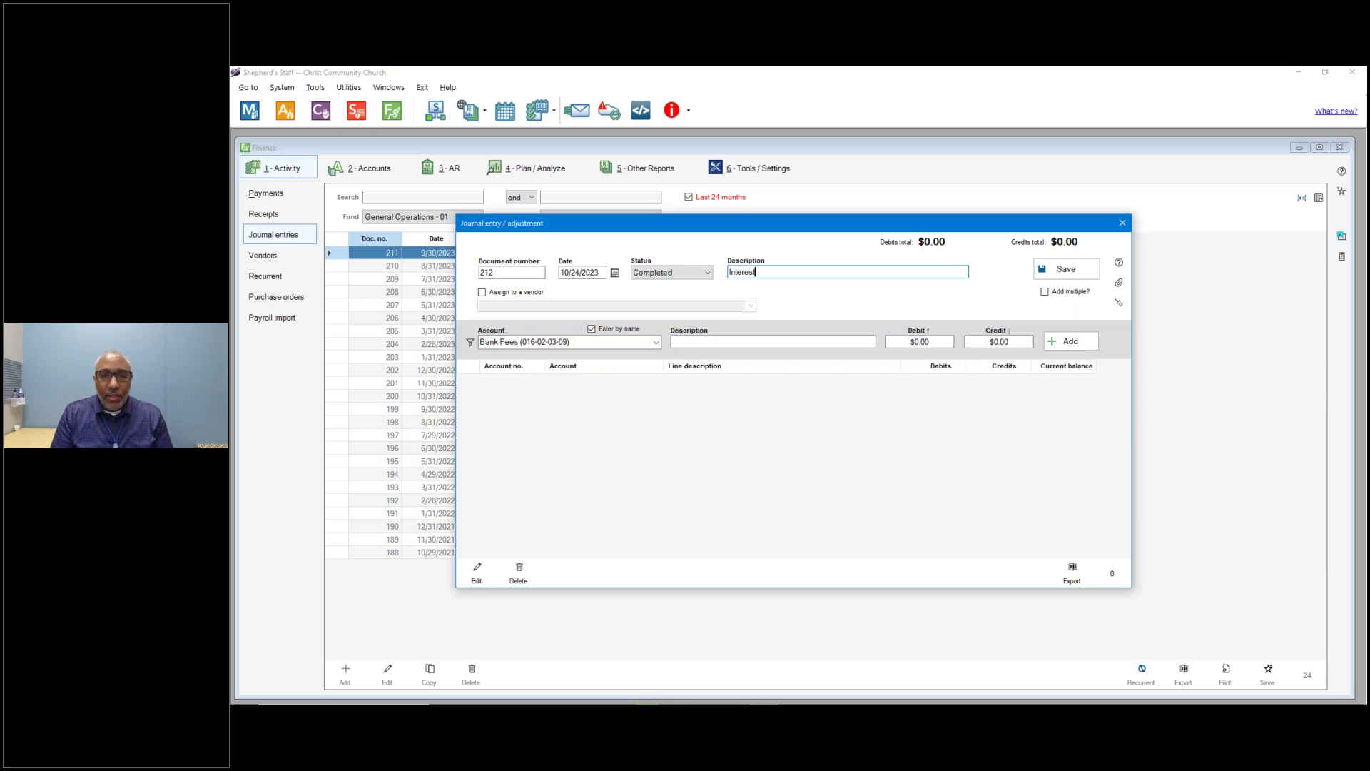
type(" earned on ")
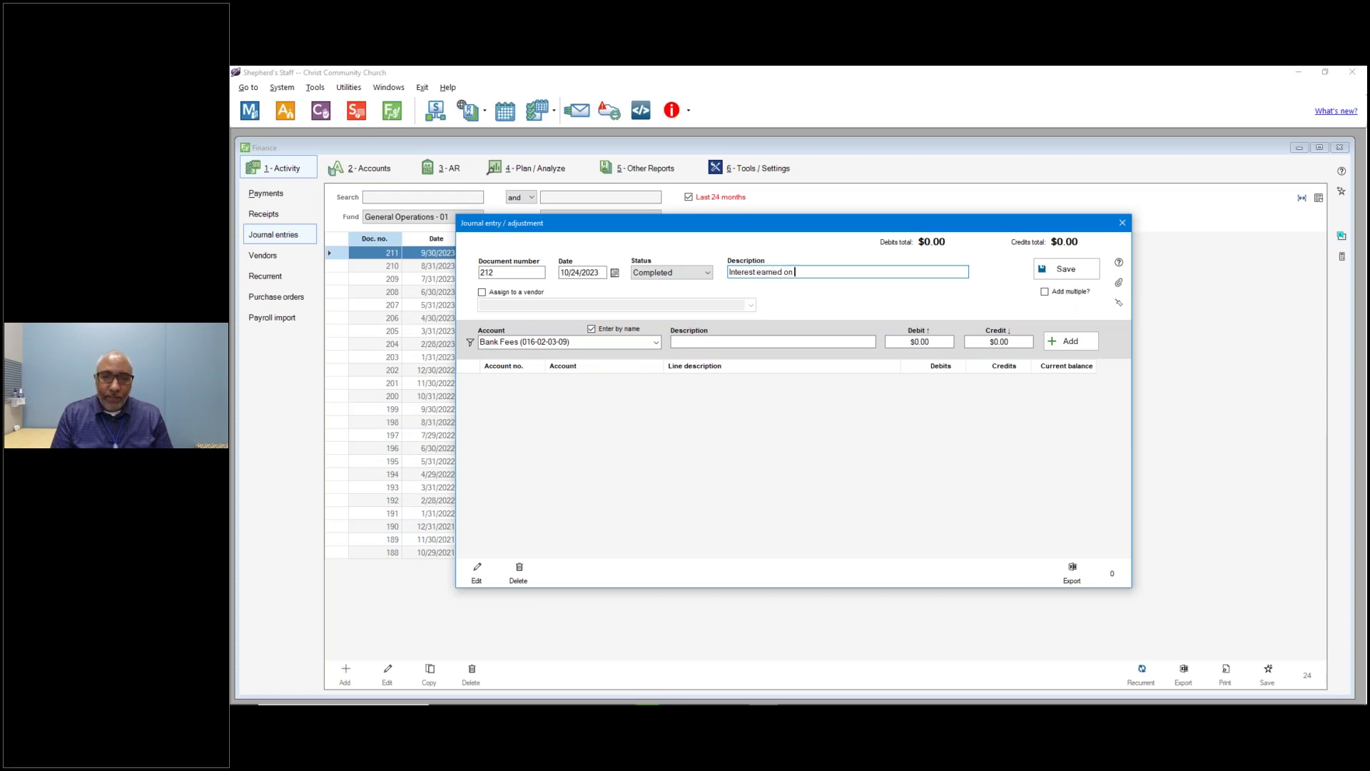
type("Saving ")
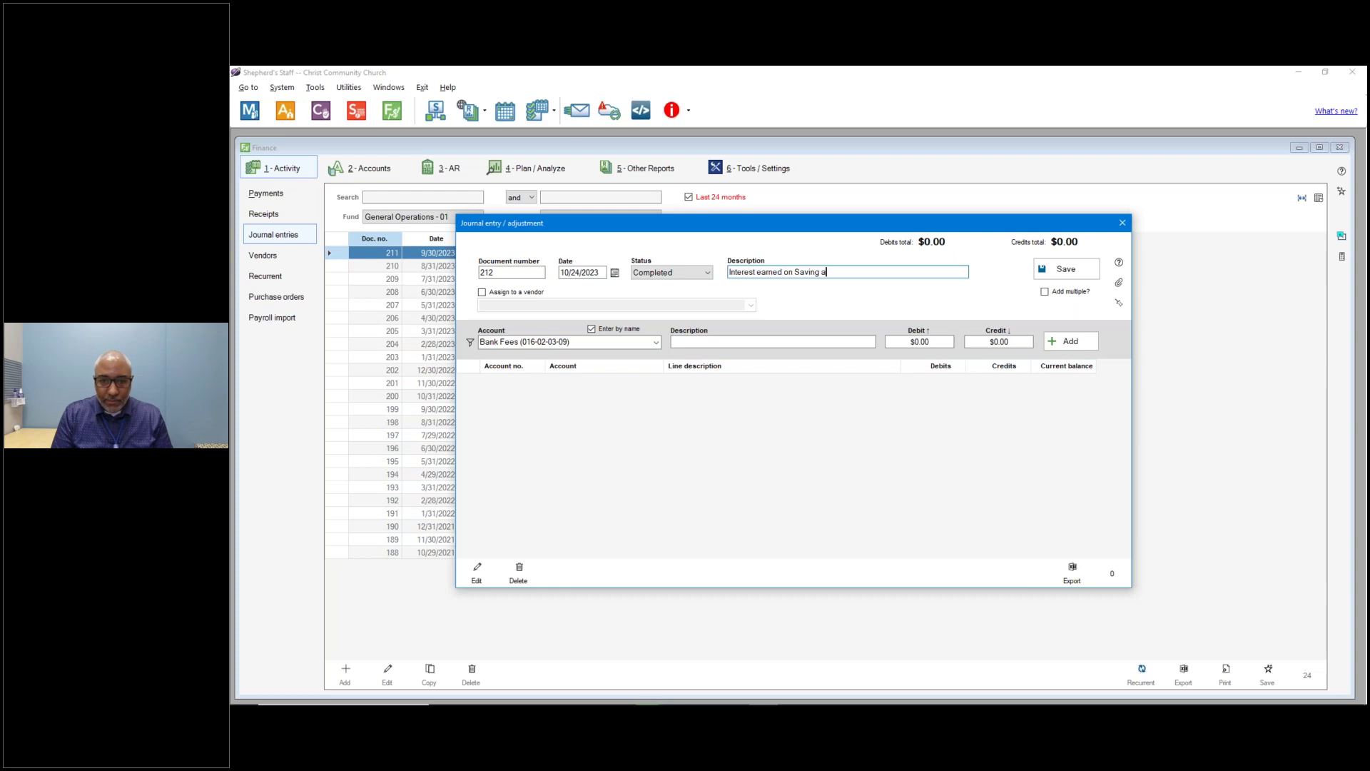
type("ACcoun")
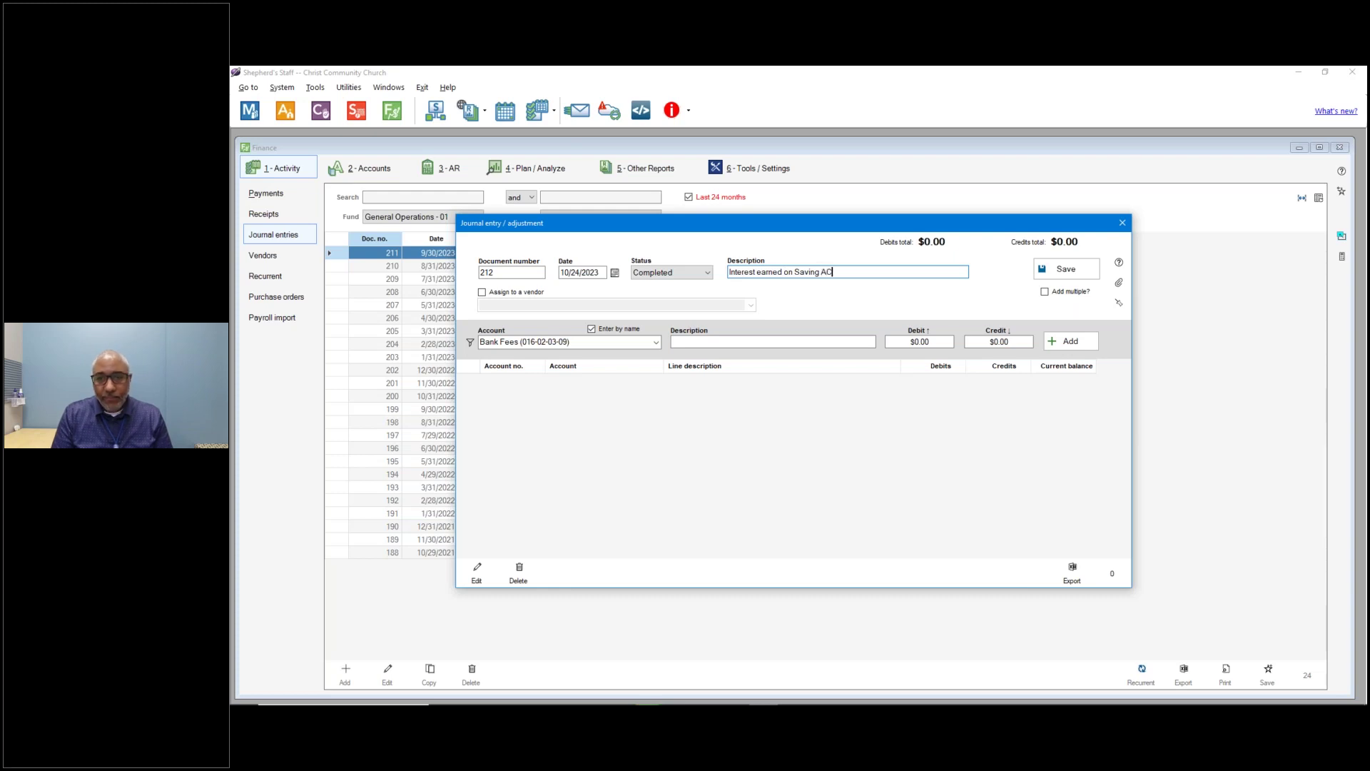
key("BackSpace")
key("BackSpace")
key("BackSpace")
key("BackSpace")
key("BackSpace")
type("cc")
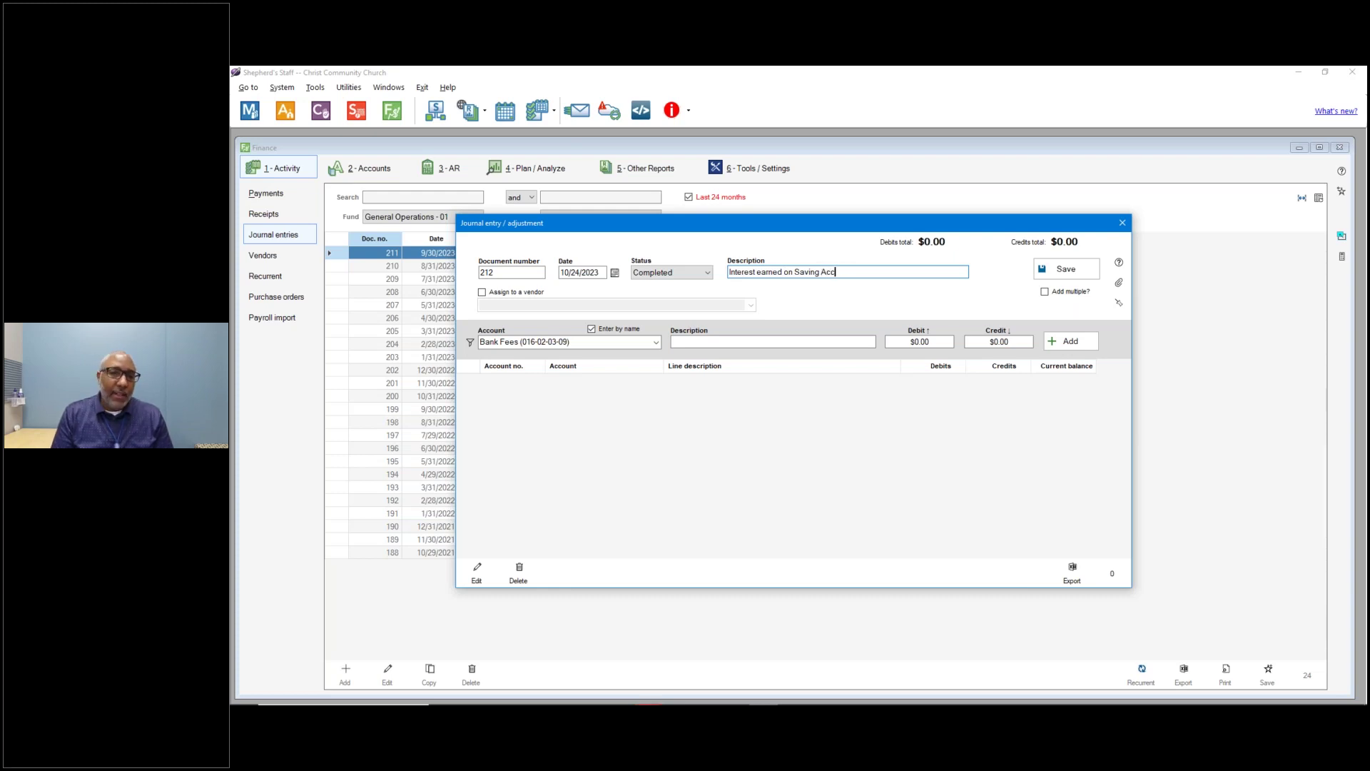
type("ount")
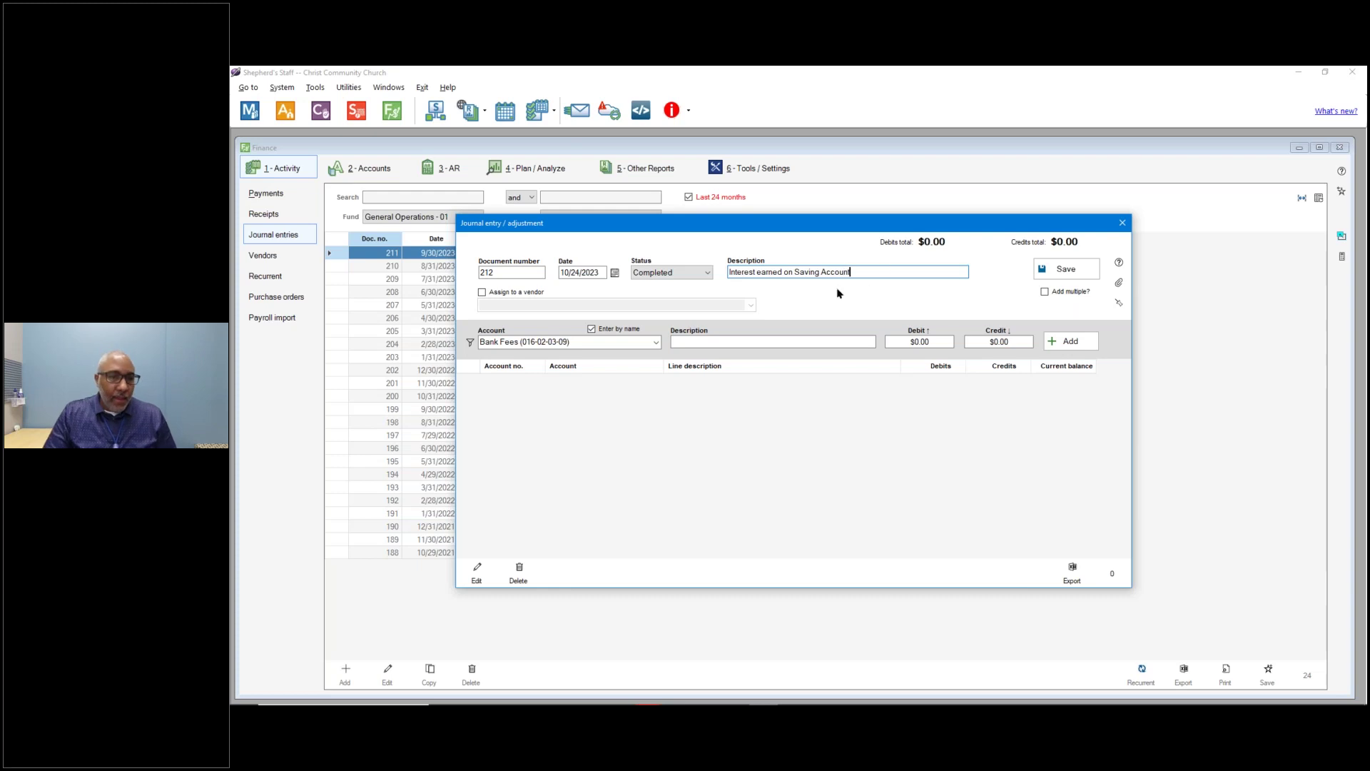
Filter the account list to show only Asset accounts.
left_click(656, 343)
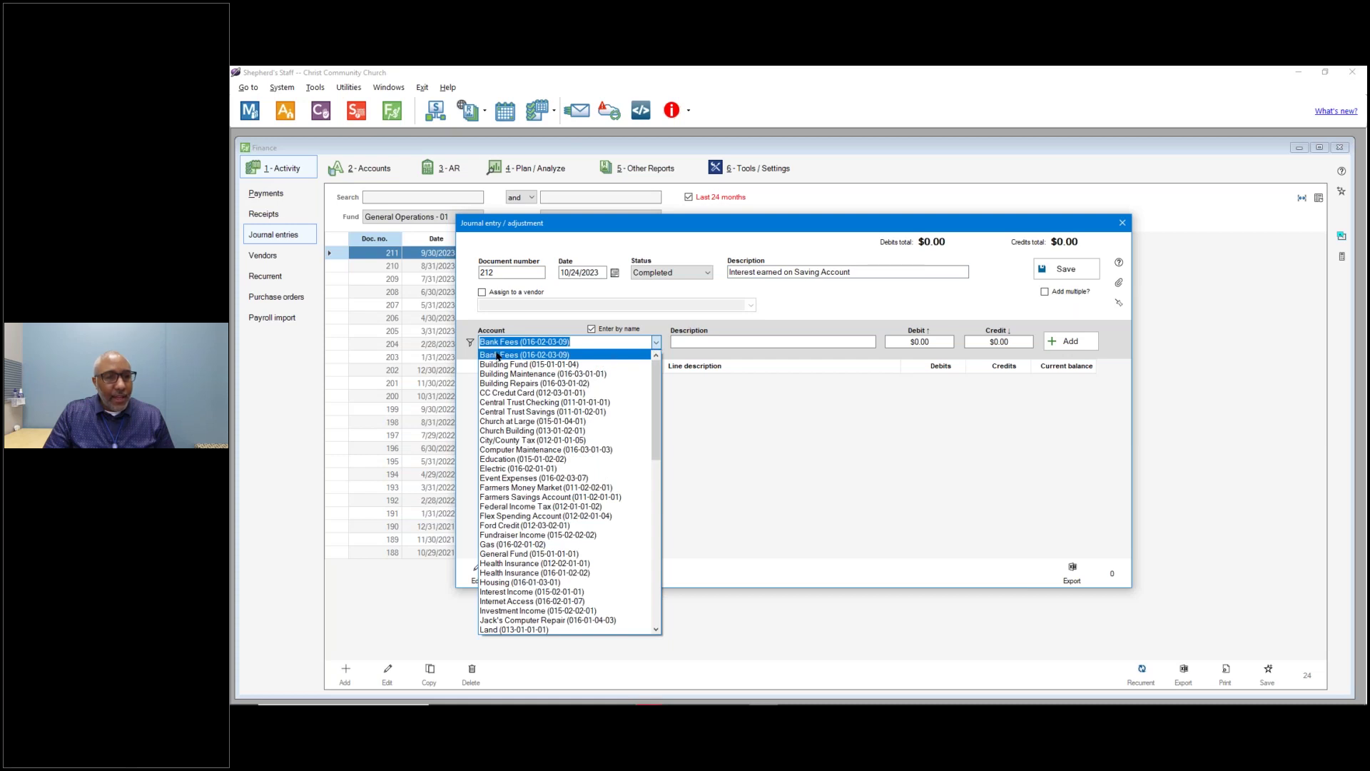
left_click(471, 346)
left_click(471, 345)
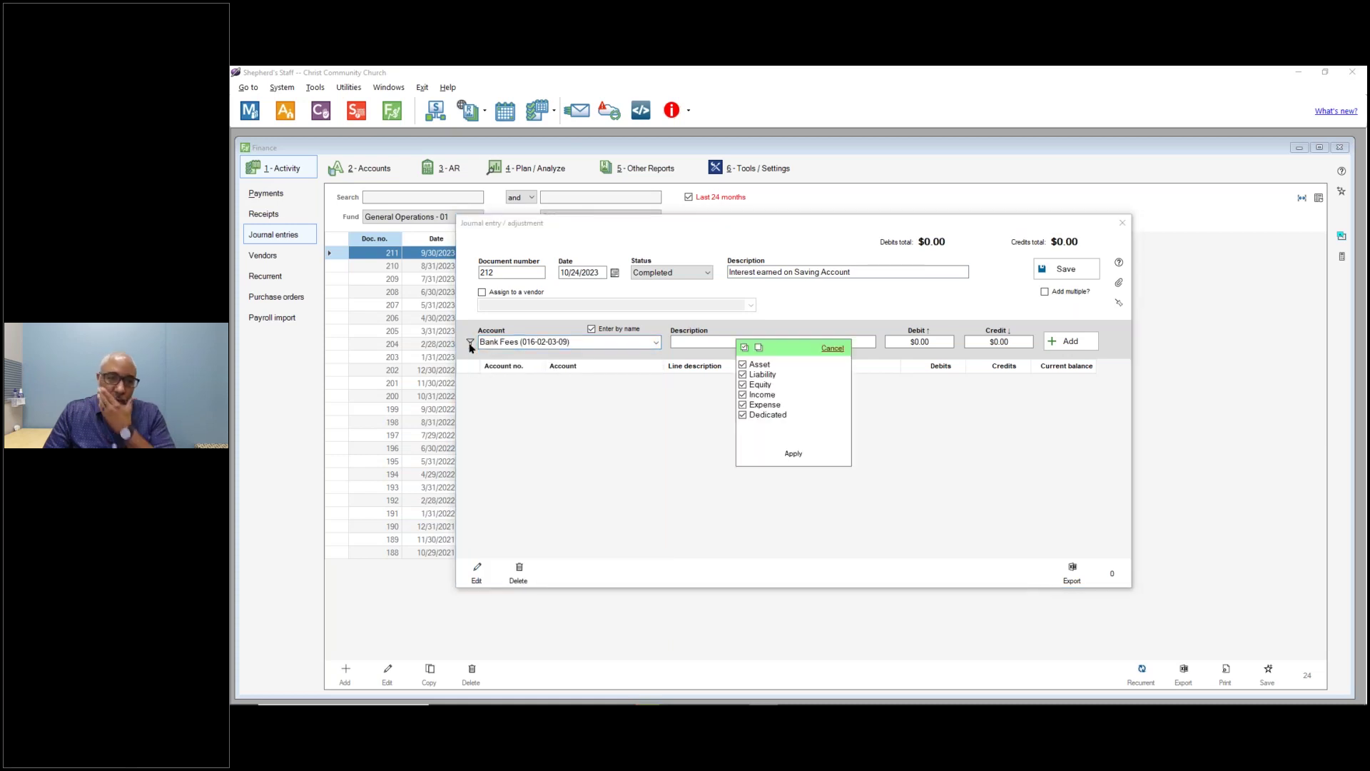
left_click(743, 375)
left_click(743, 385)
left_click(743, 395)
left_click(743, 405)
left_click(742, 414)
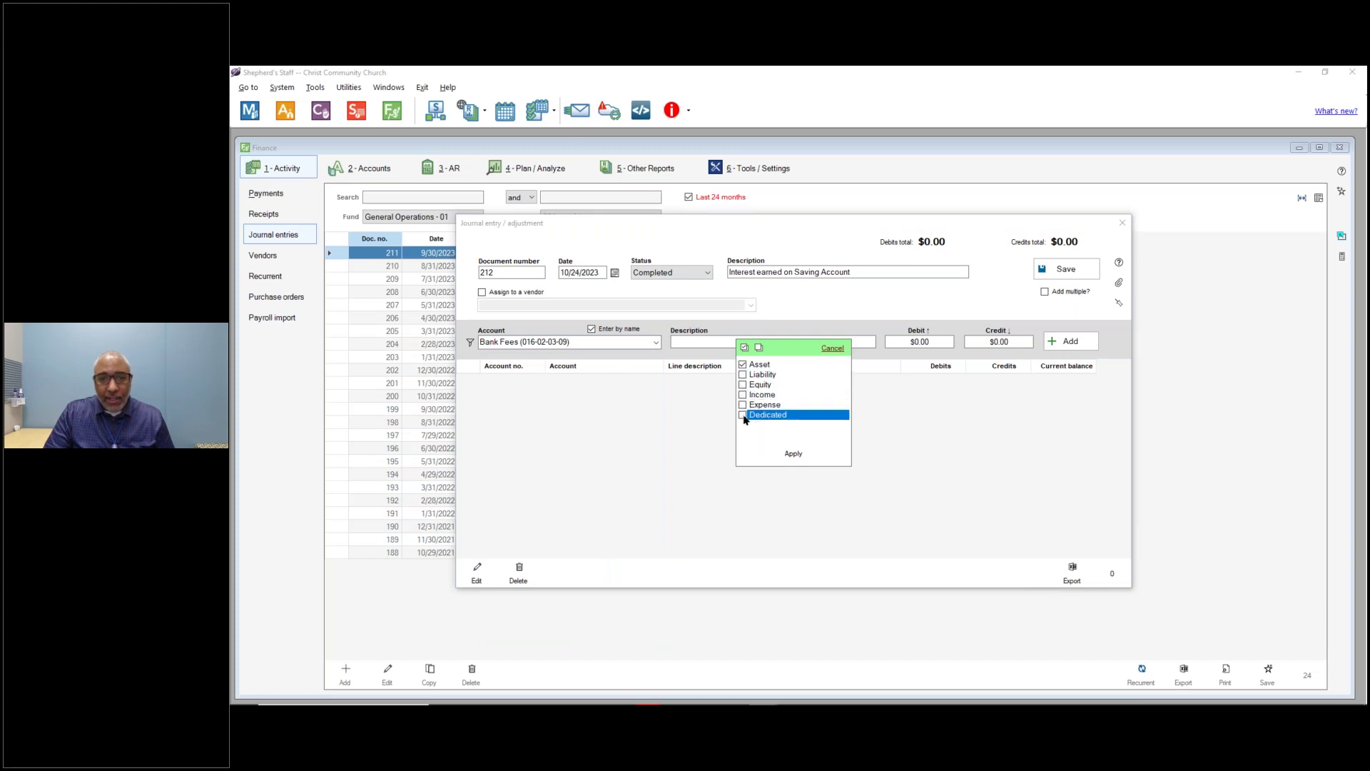
left_click(742, 367)
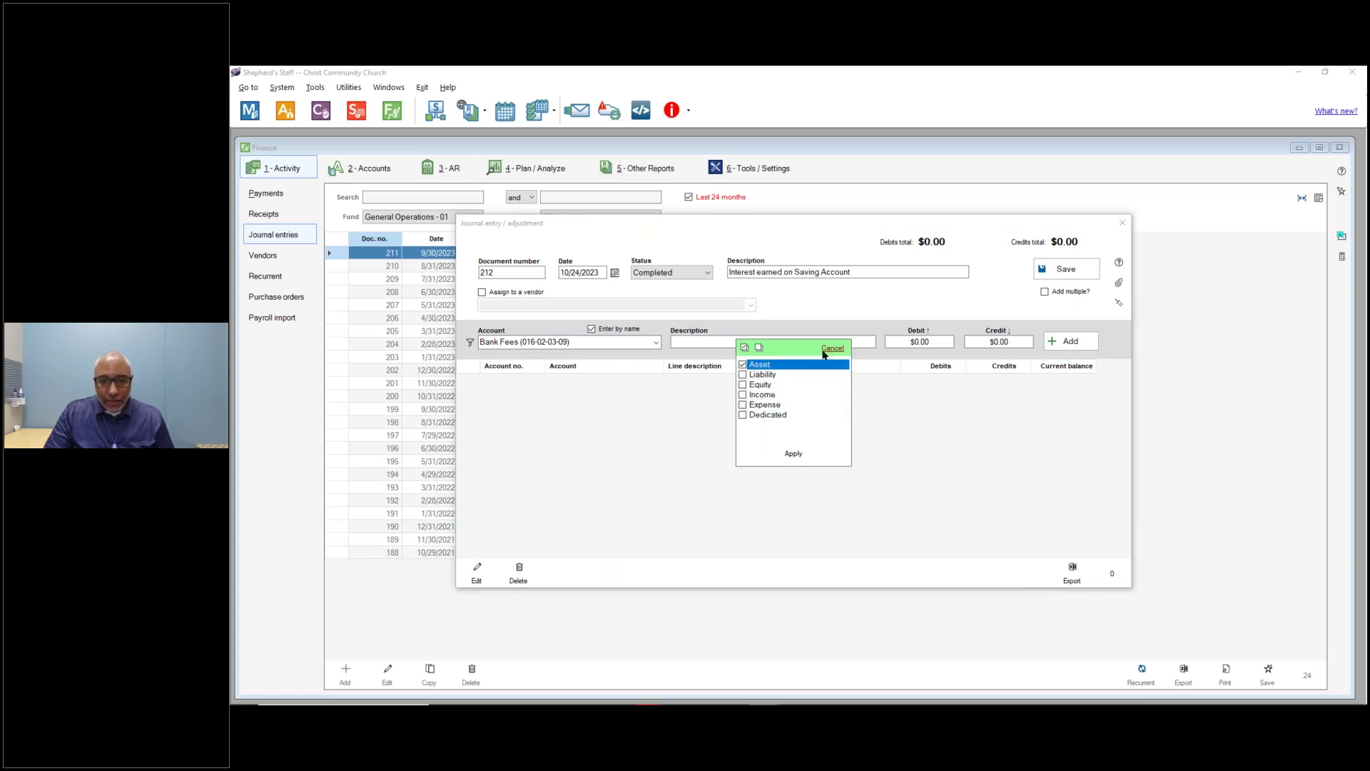
left_click(794, 453)
Choose Central Trust Savings and add it as a $4.04 debit line.
left_click(655, 343)
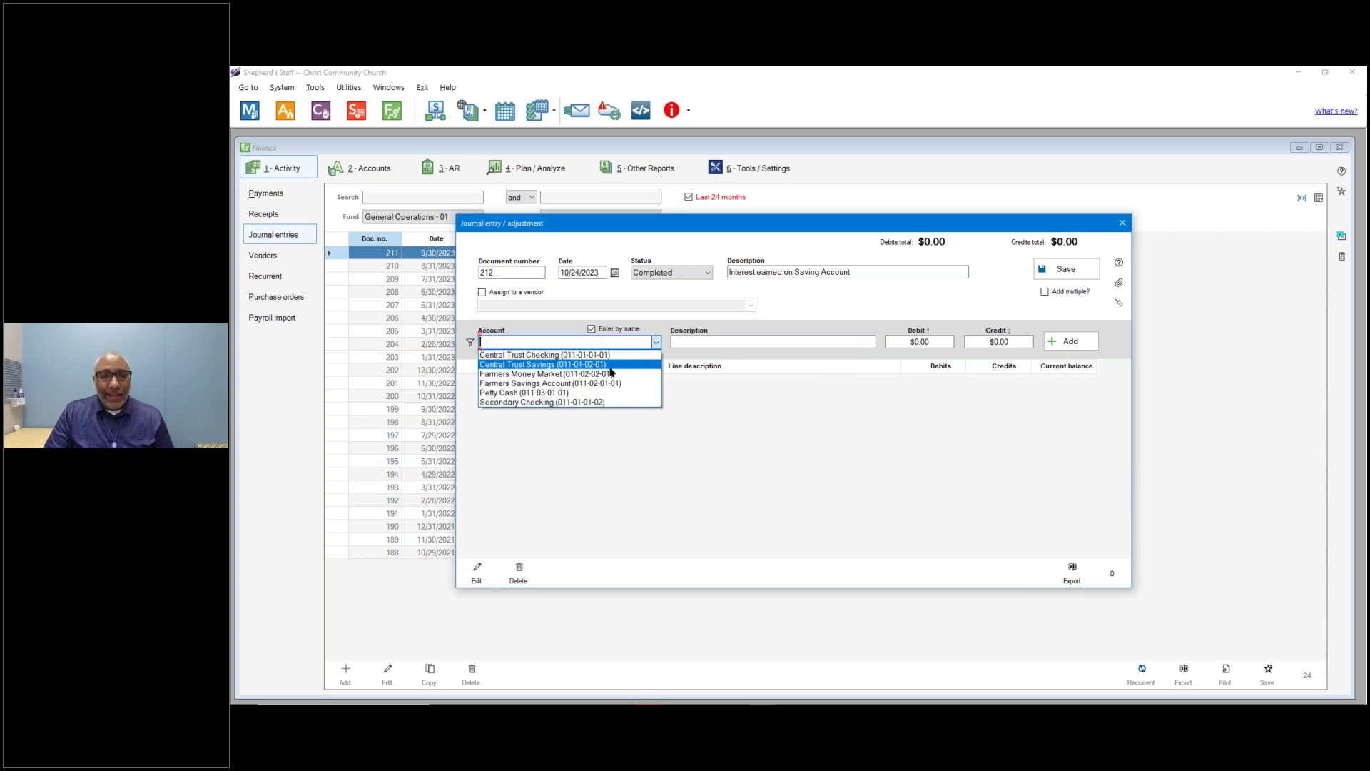
left_click(609, 366)
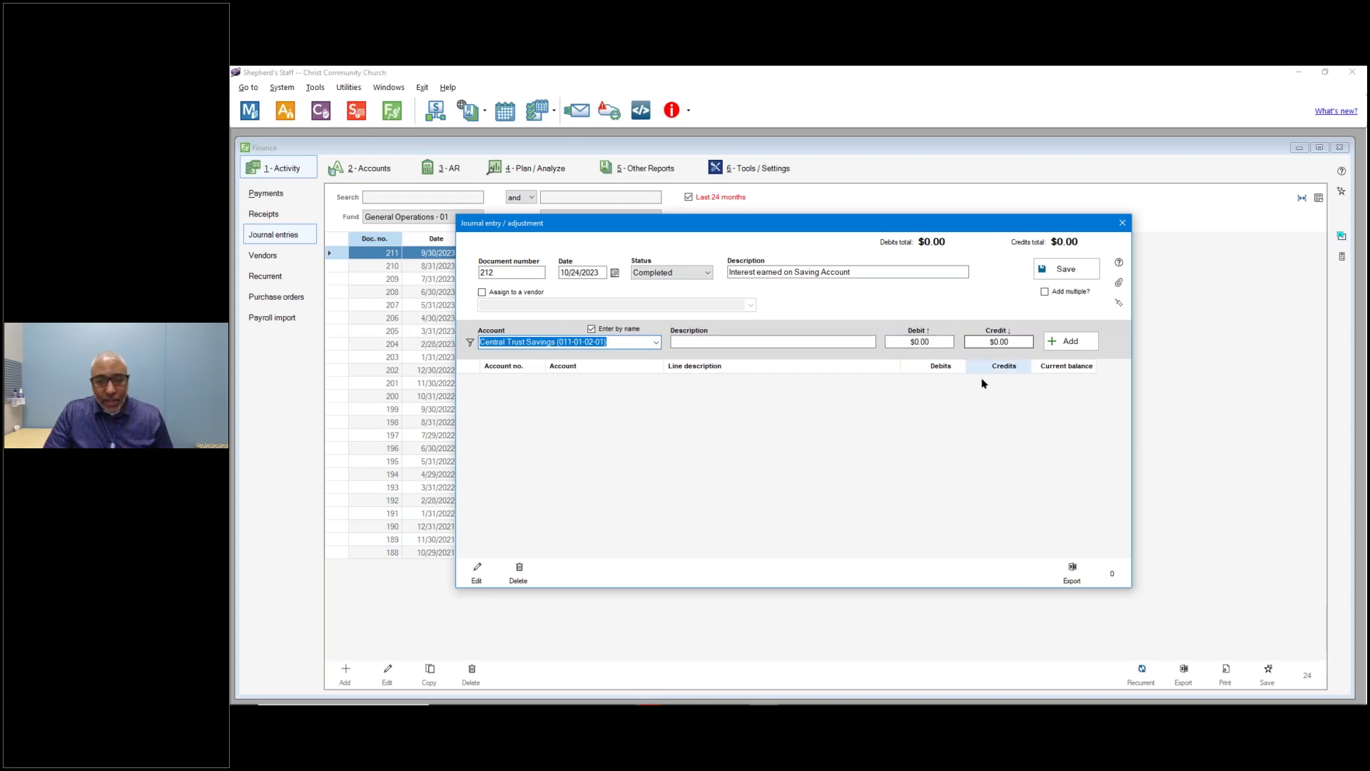
key("alt+Tab")
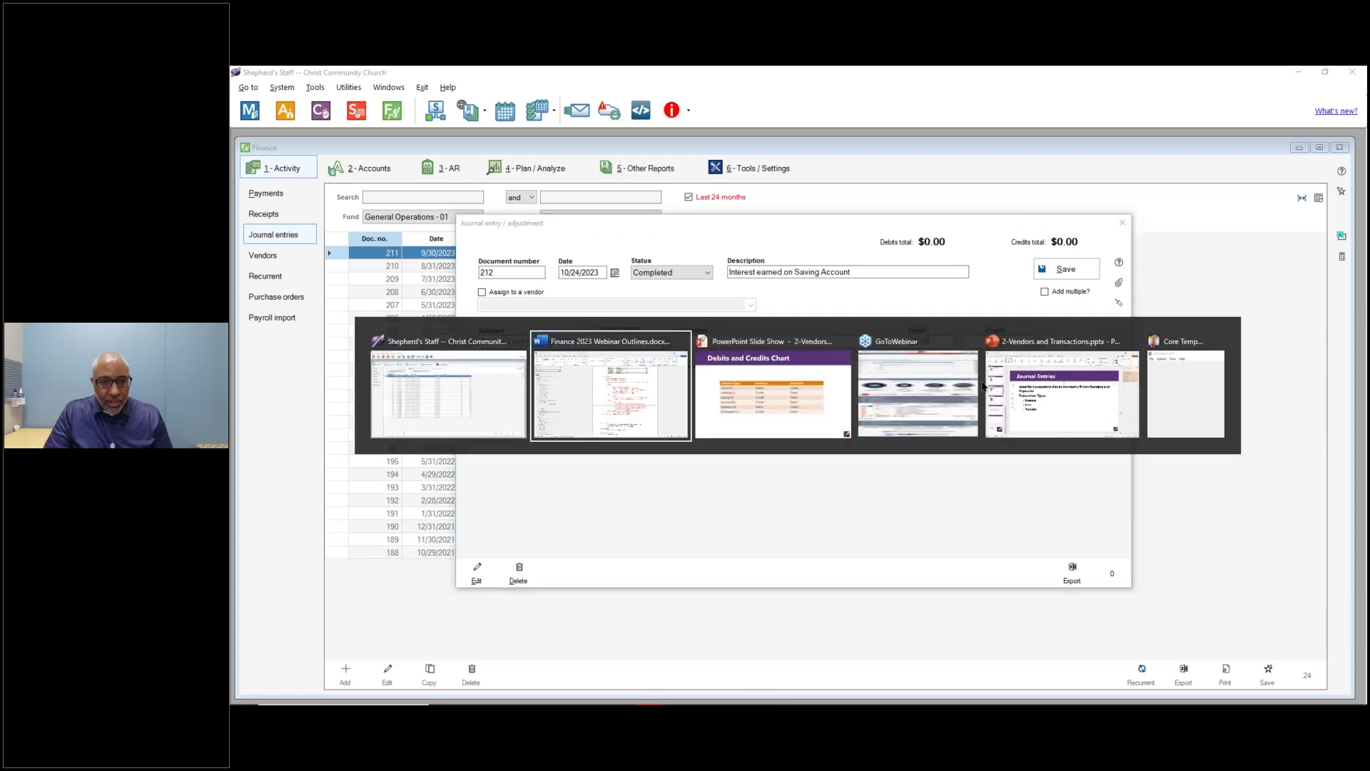
key("alt+Tab")
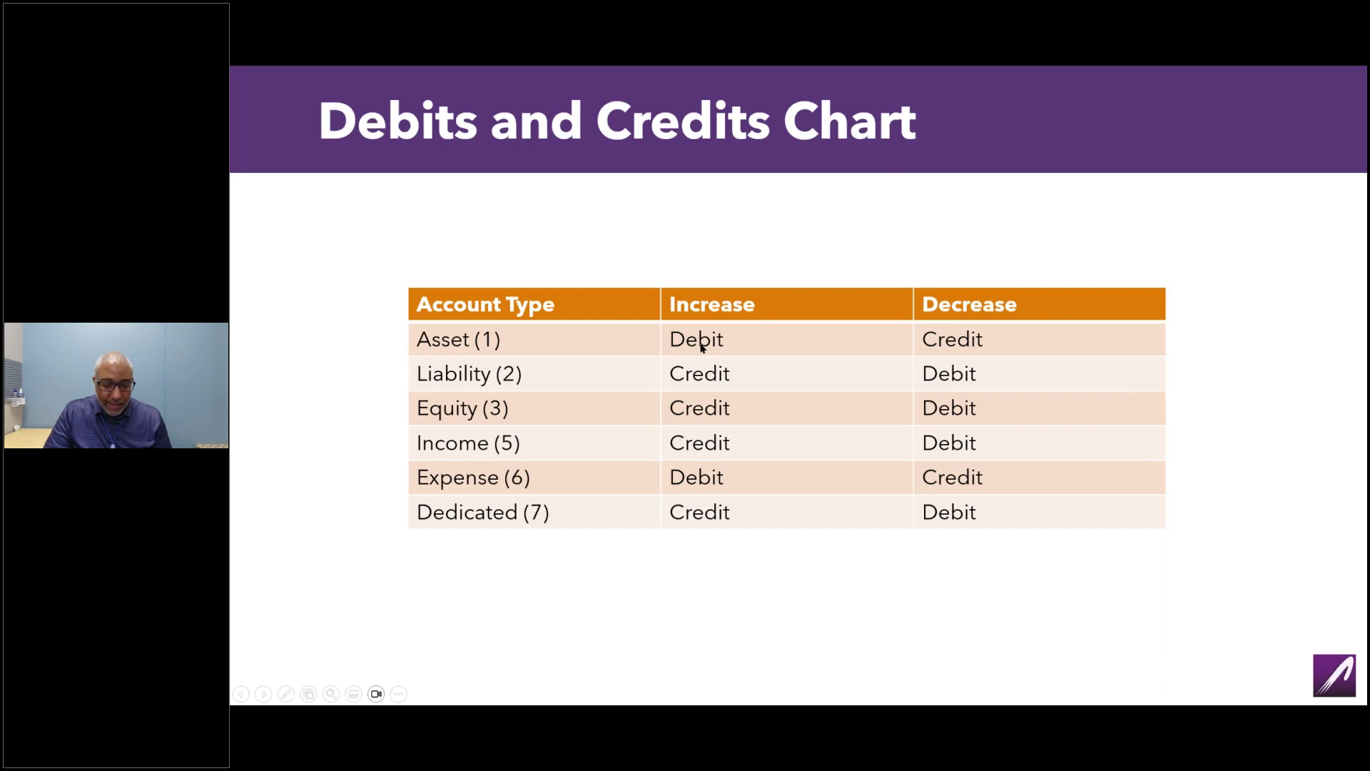
key("alt+Tab")
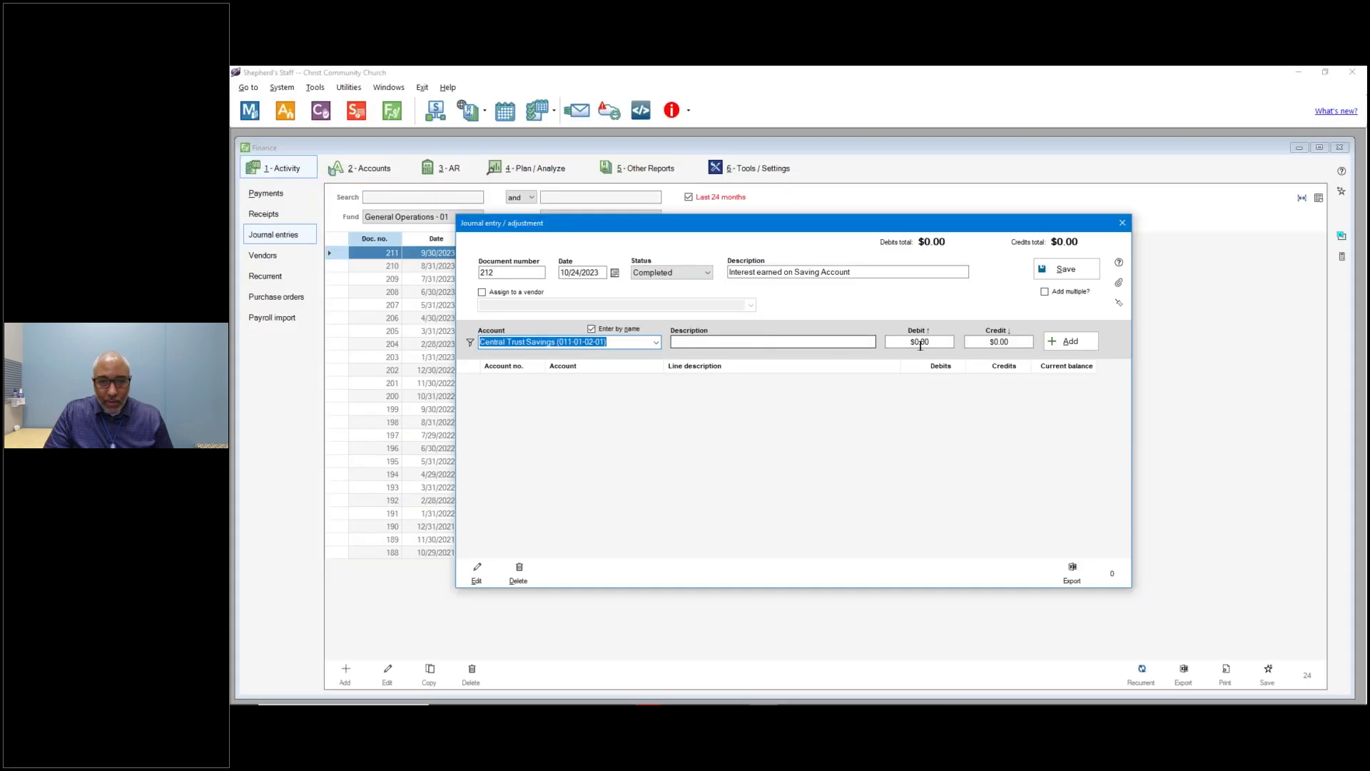
left_click(939, 341)
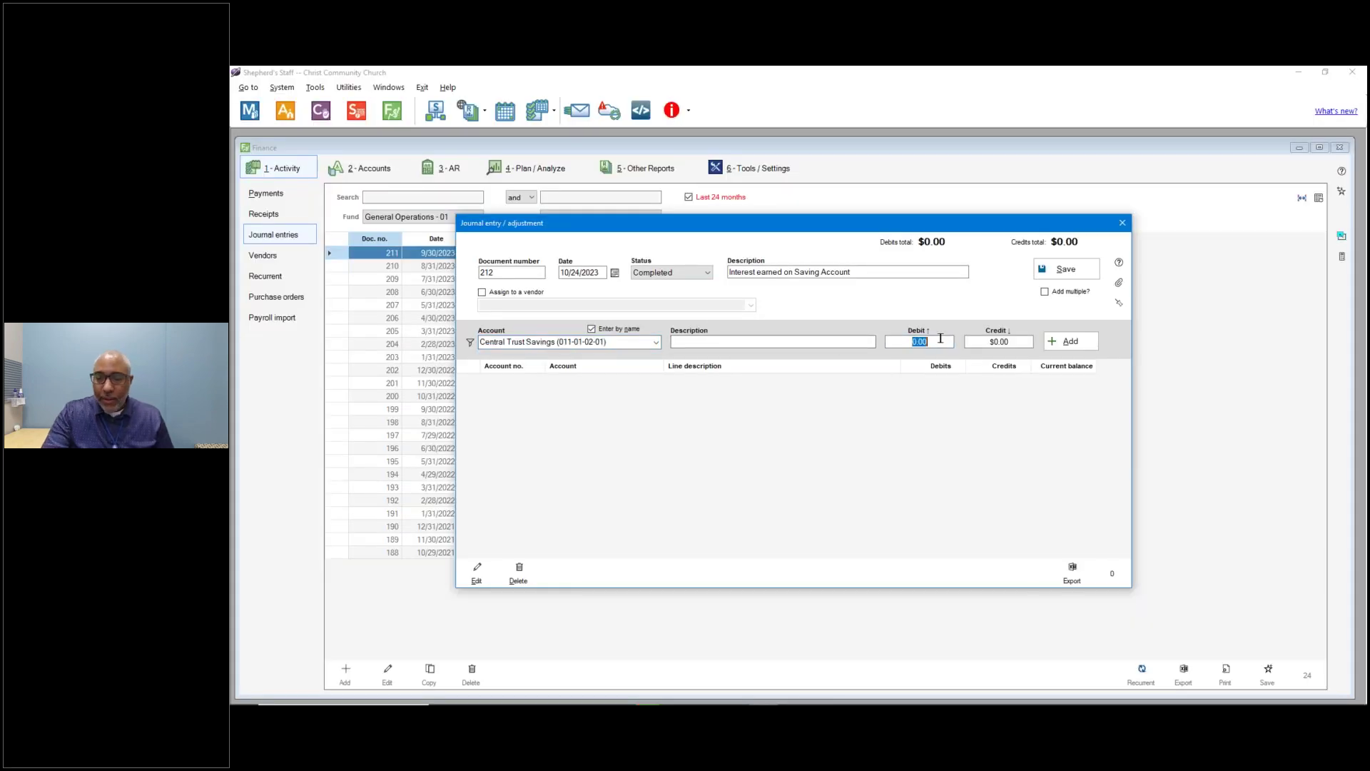
type("4.04")
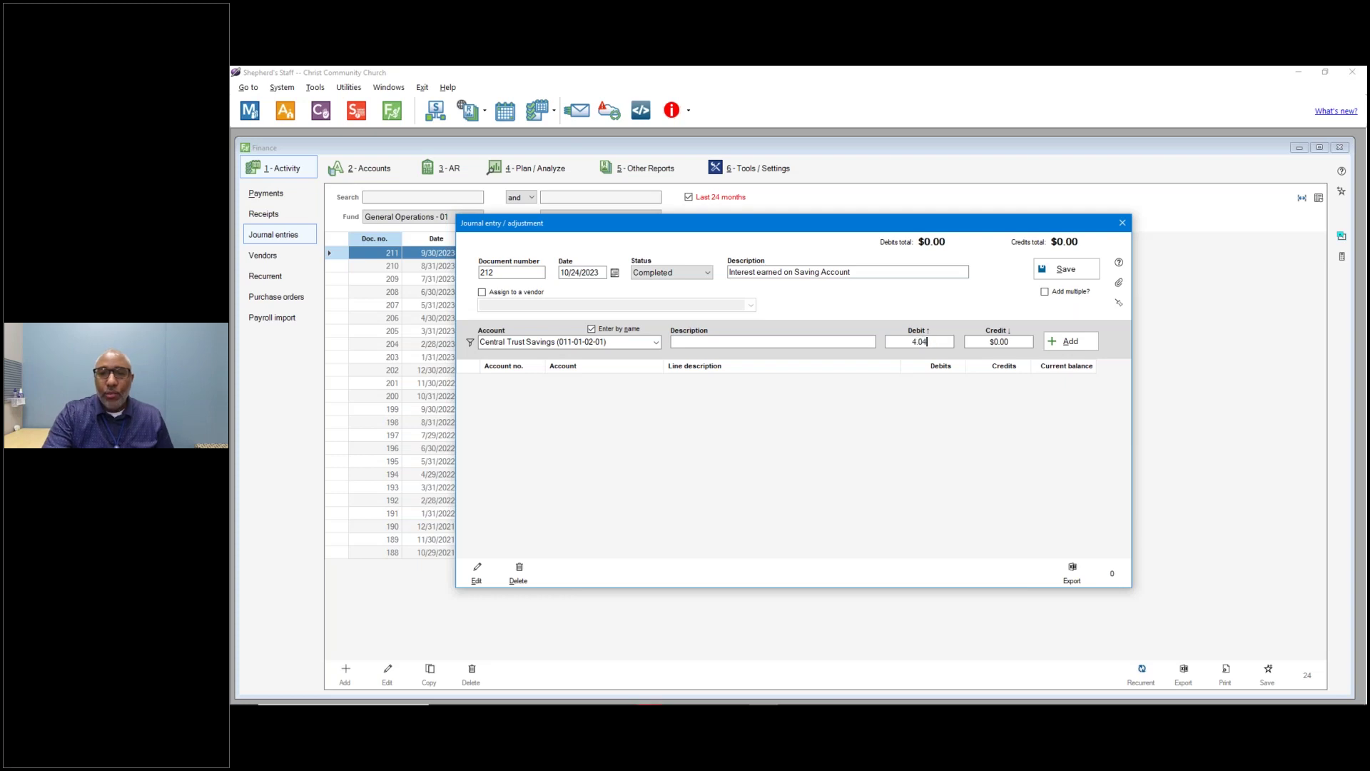
left_click(1074, 341)
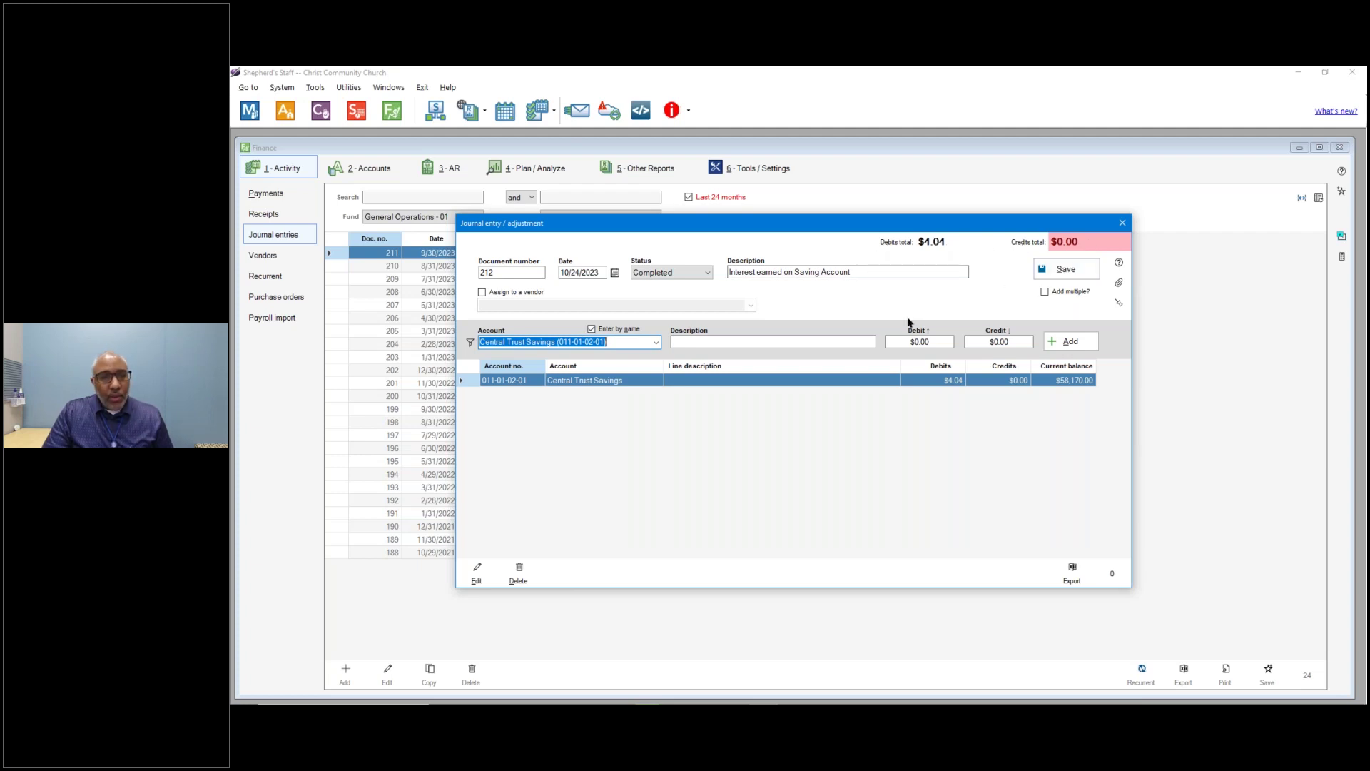
Filter the account list to Income accounts only and choose Building Fund.
left_click(469, 342)
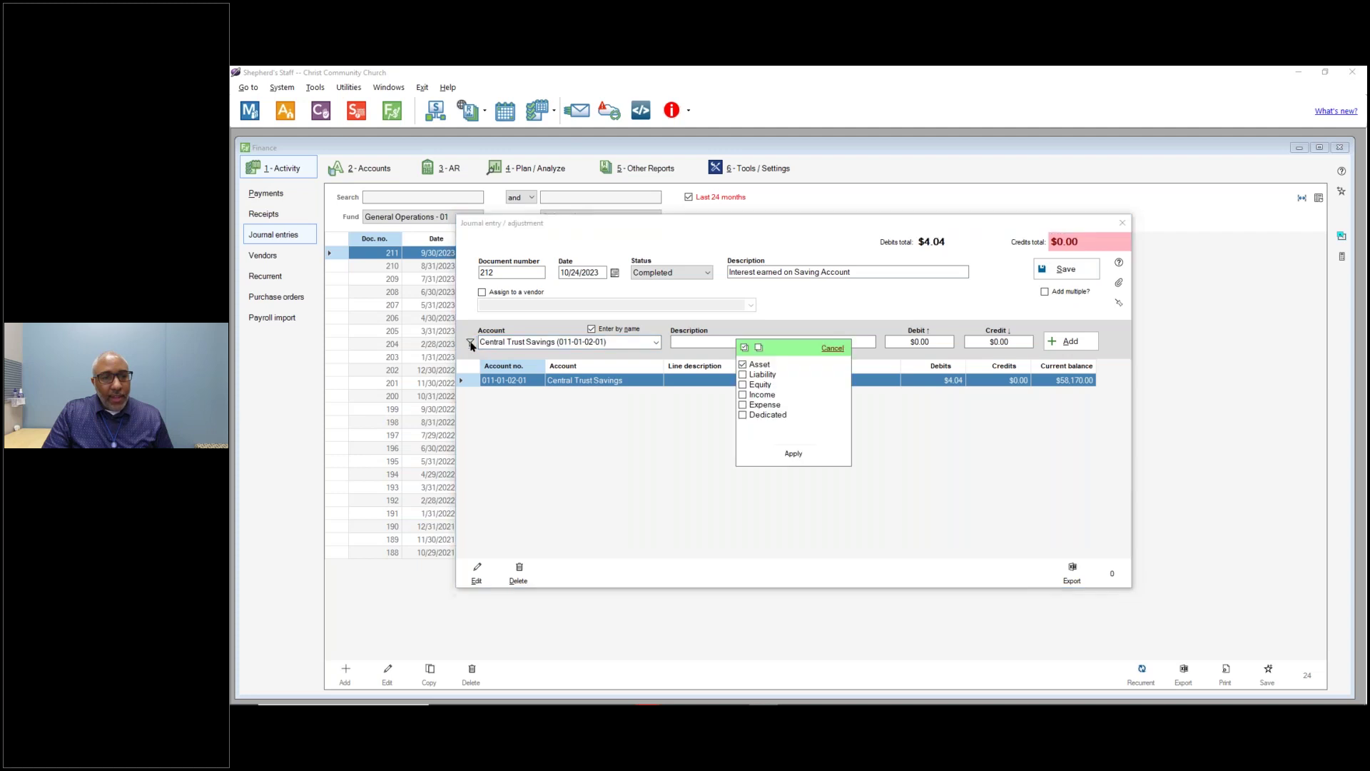
left_click(743, 395)
left_click(743, 364)
left_click(793, 454)
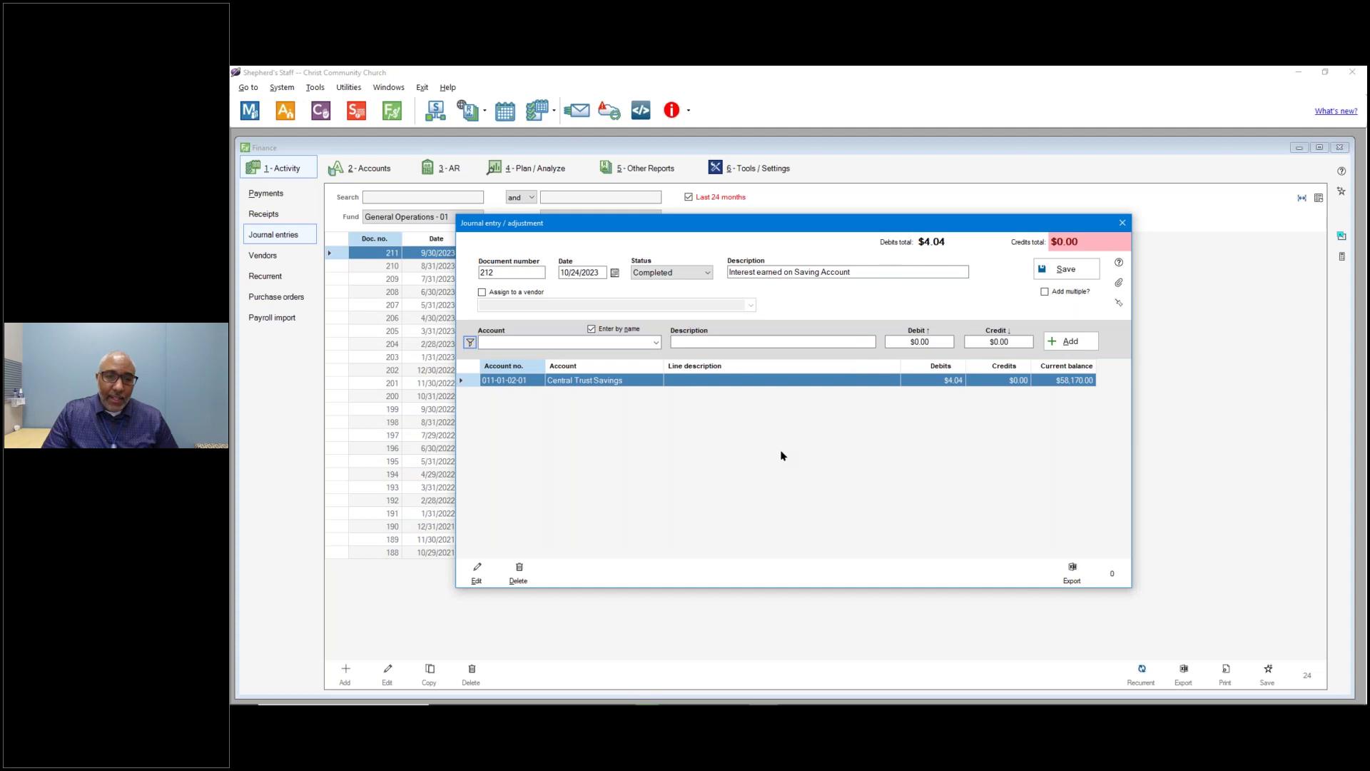
left_click(656, 343)
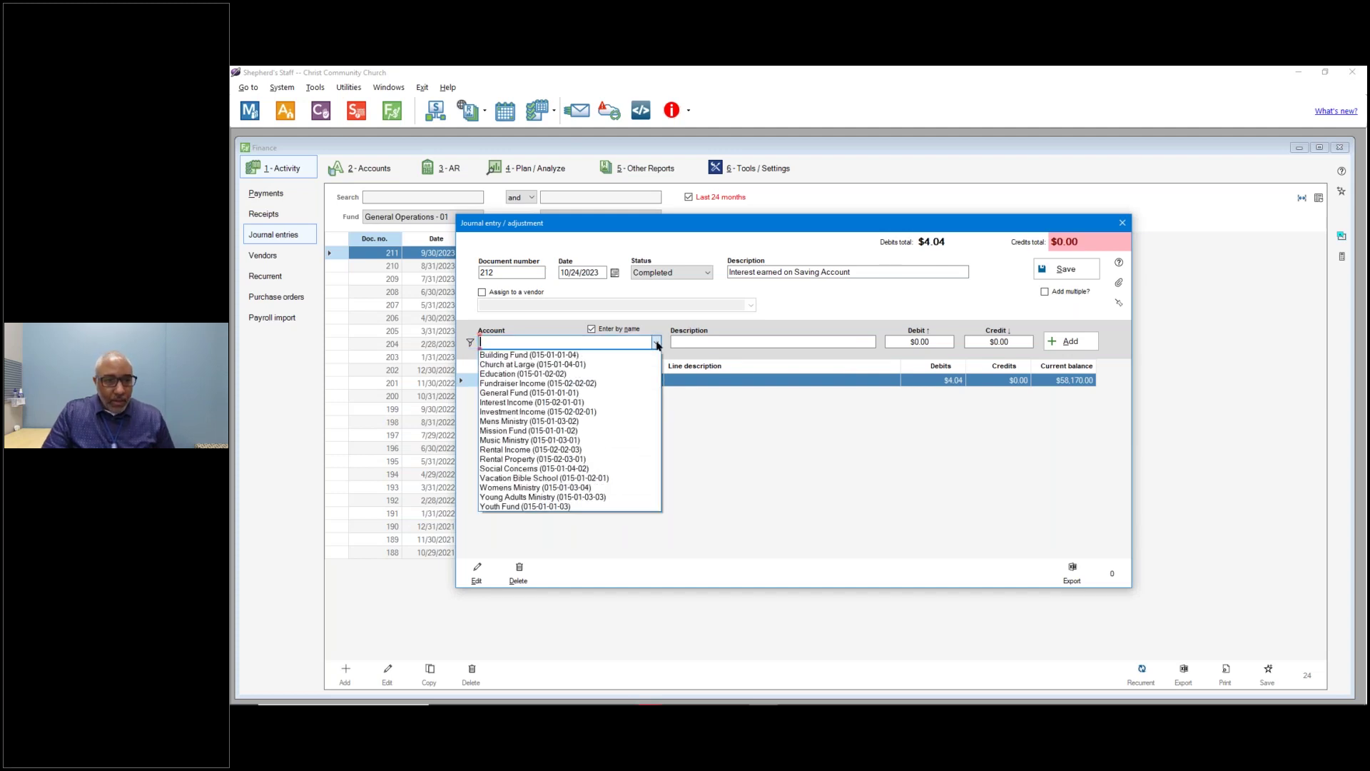
type("inco")
key("BackSpace")
key("BackSpace")
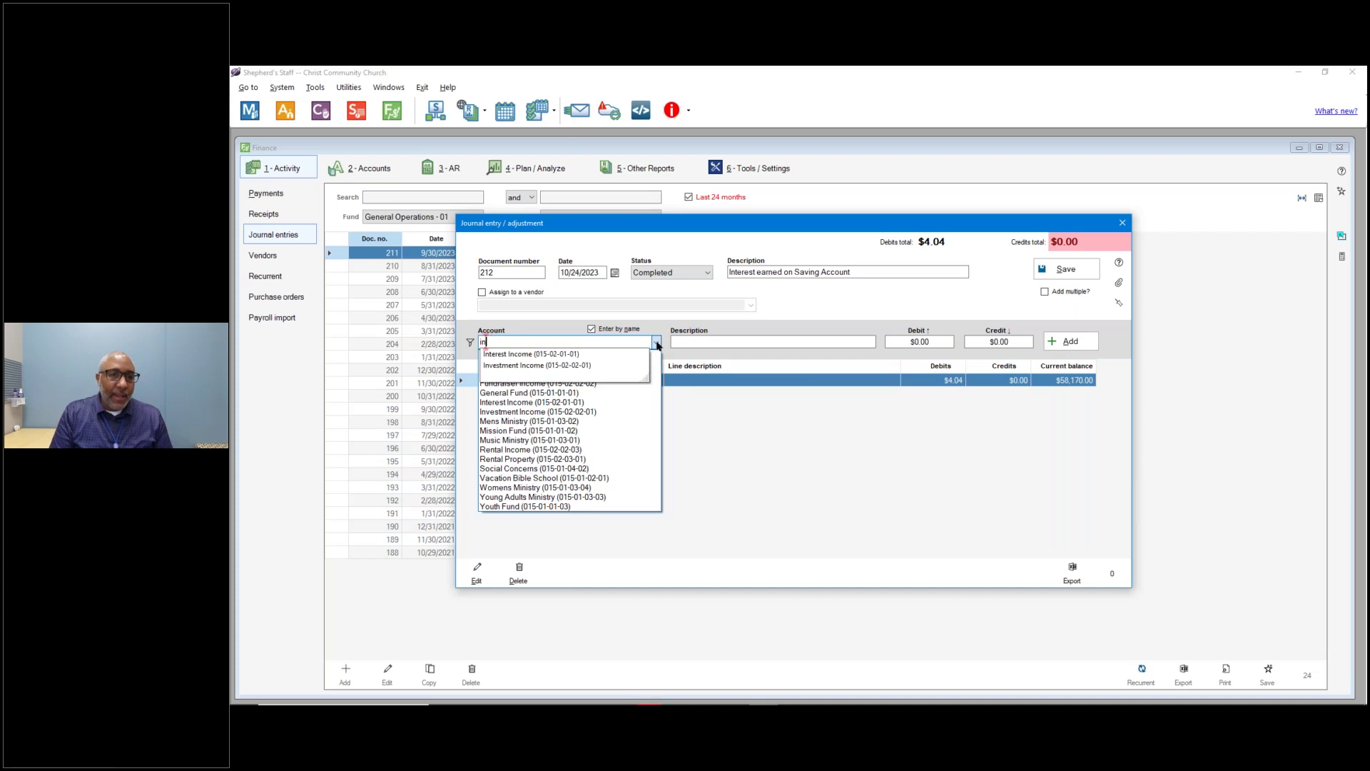
left_click(564, 355)
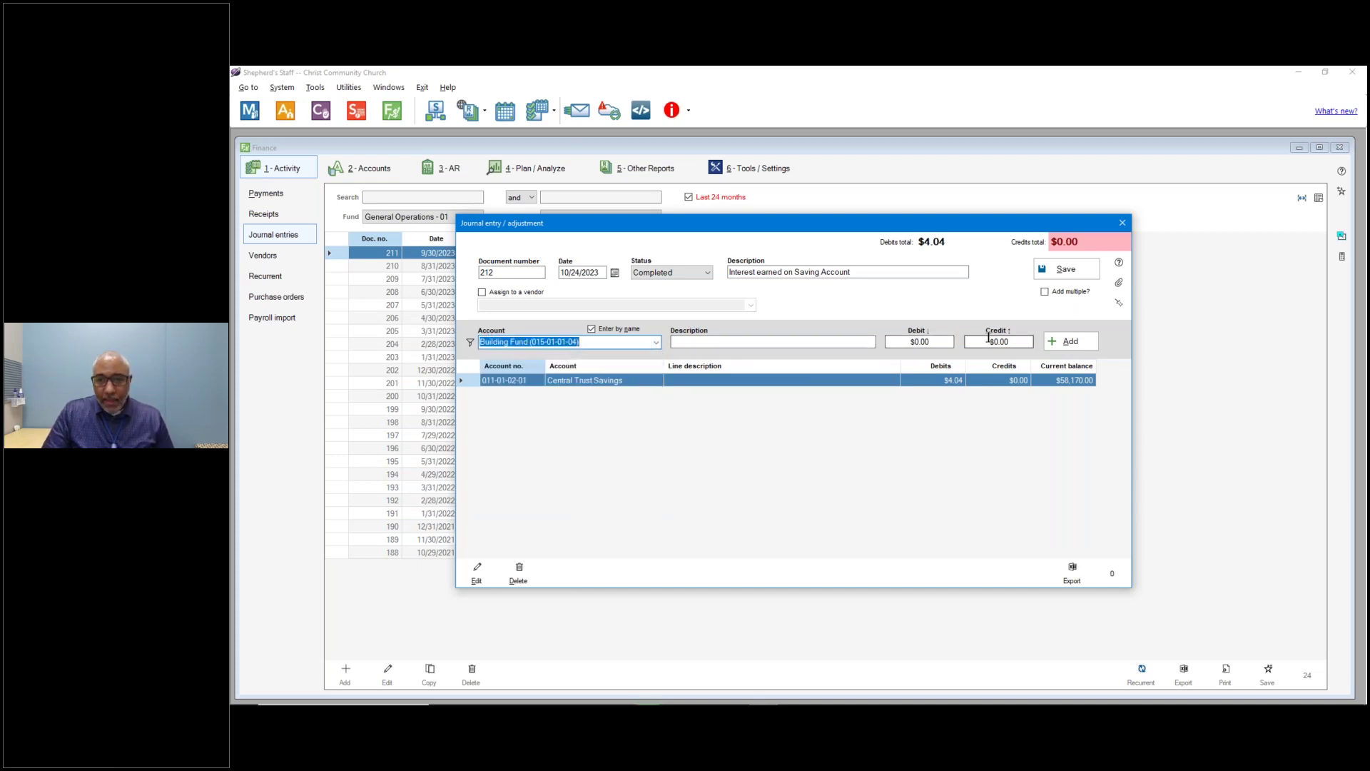
Add Building Fund as a $4.04 credit line, balancing entry 212.
key("alt+Tab")
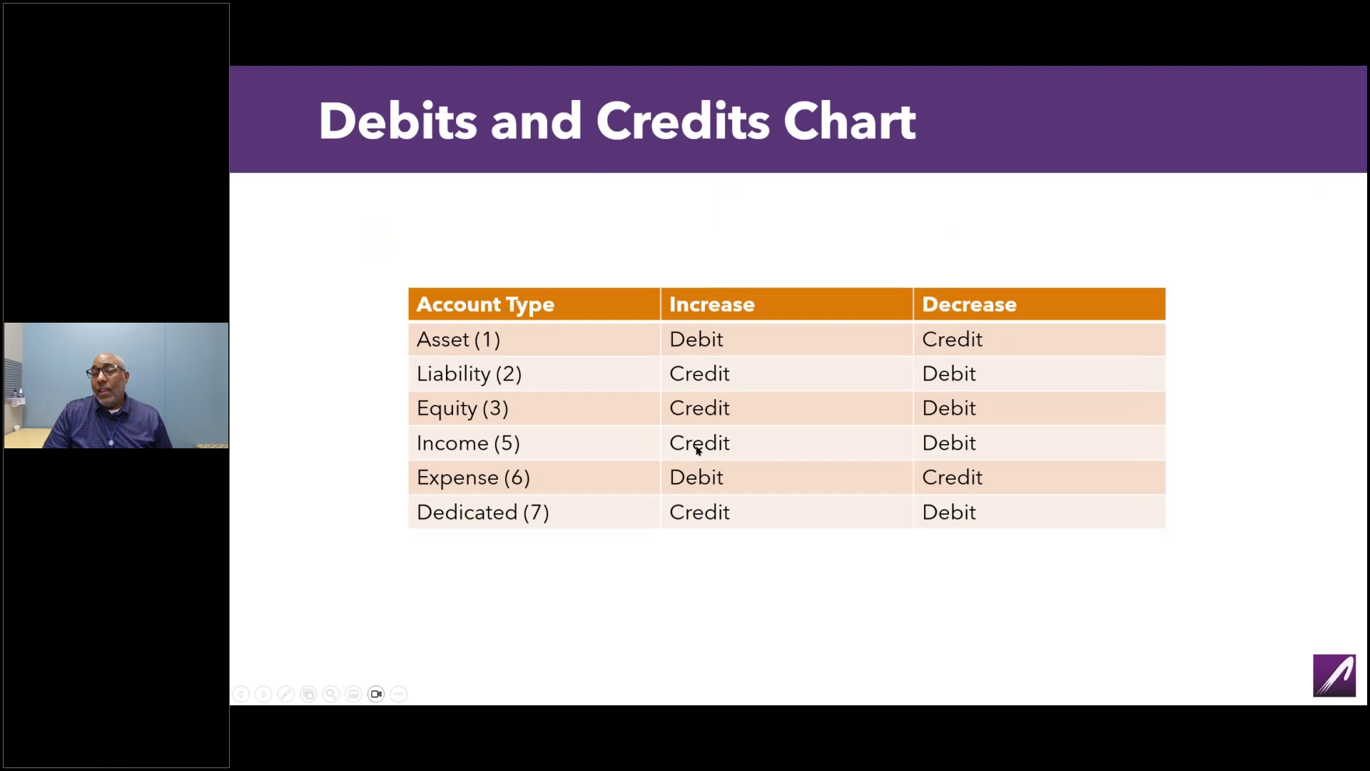
key("alt+Tab")
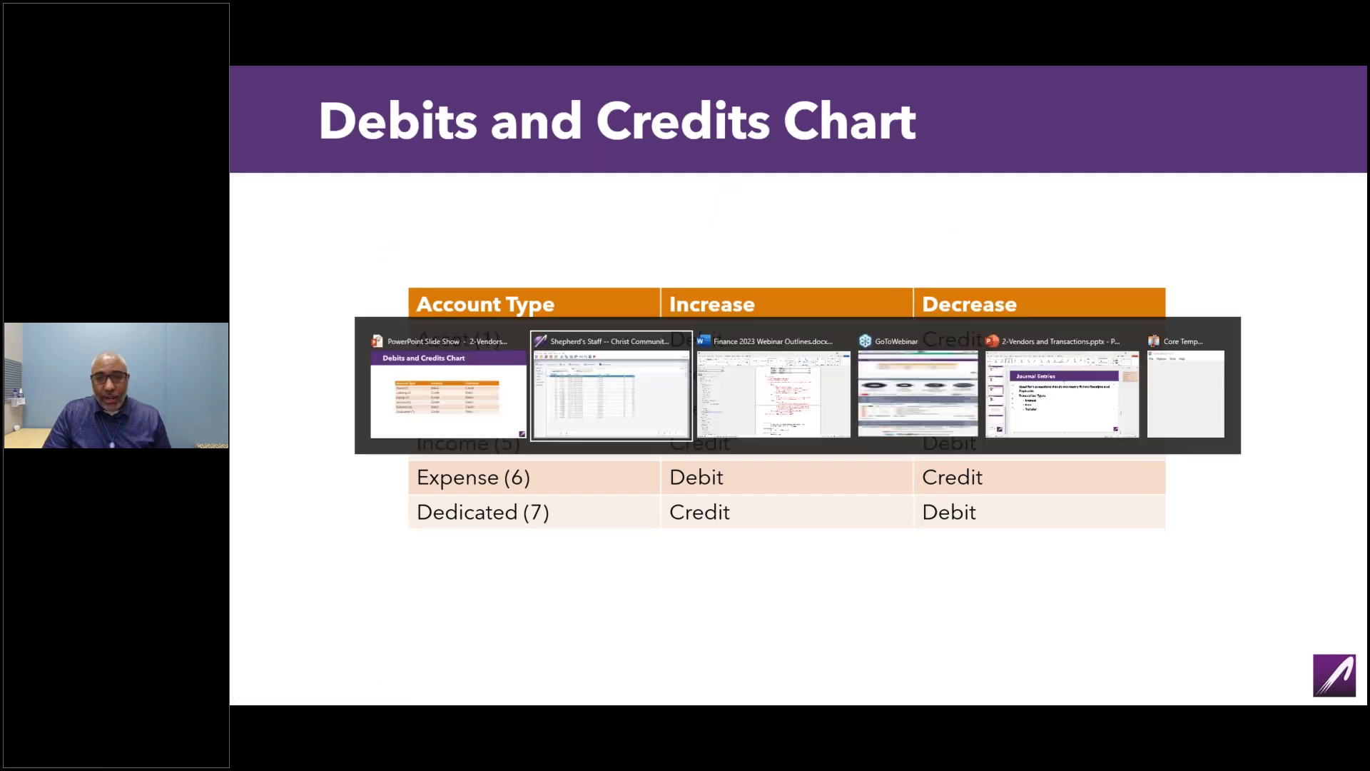
left_click(994, 342)
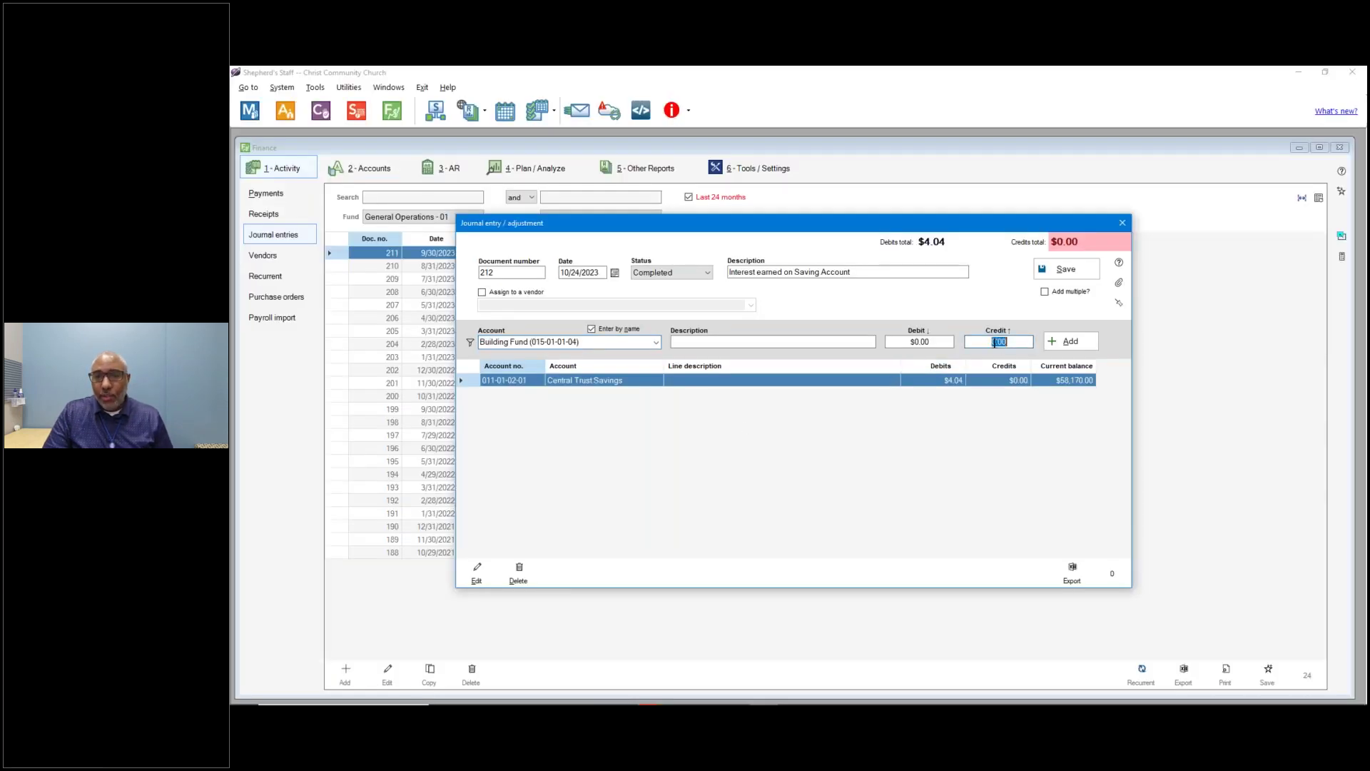
type("4.04")
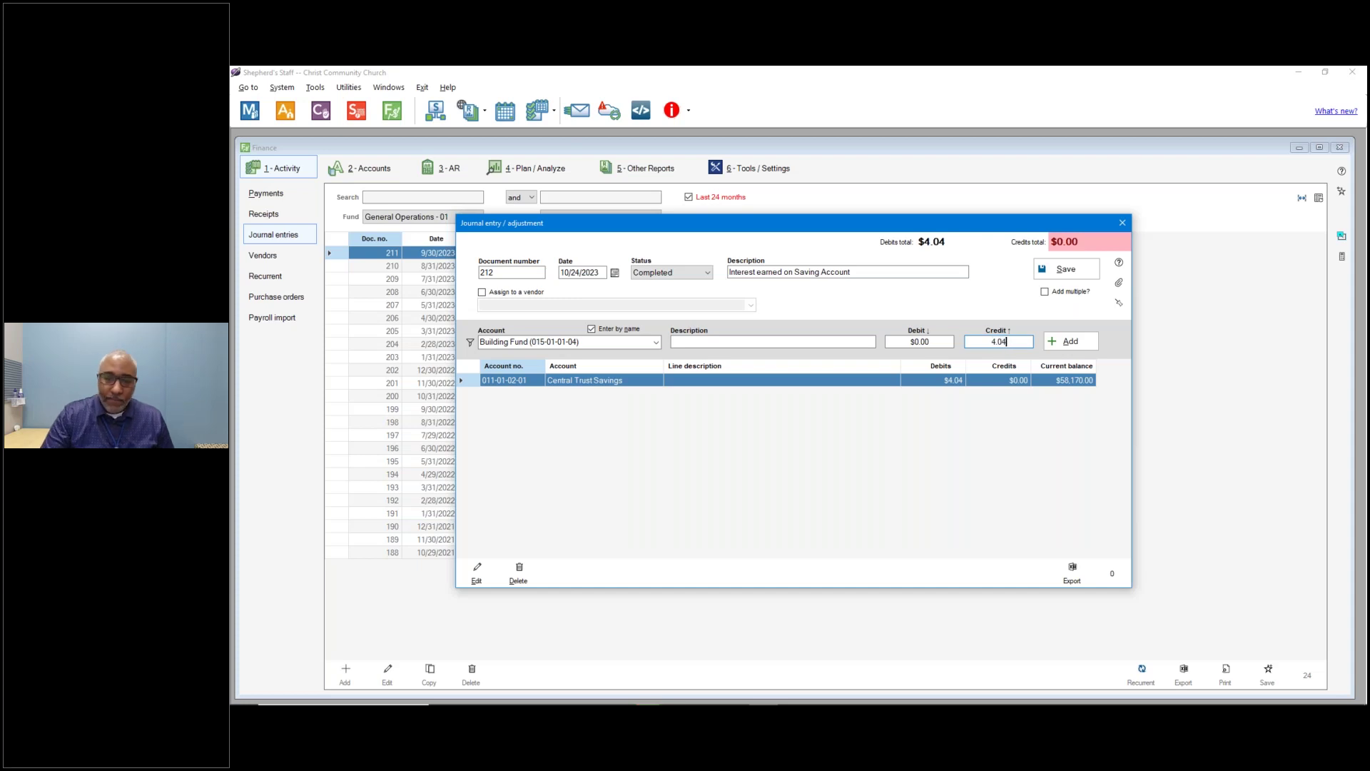
left_click(1071, 341)
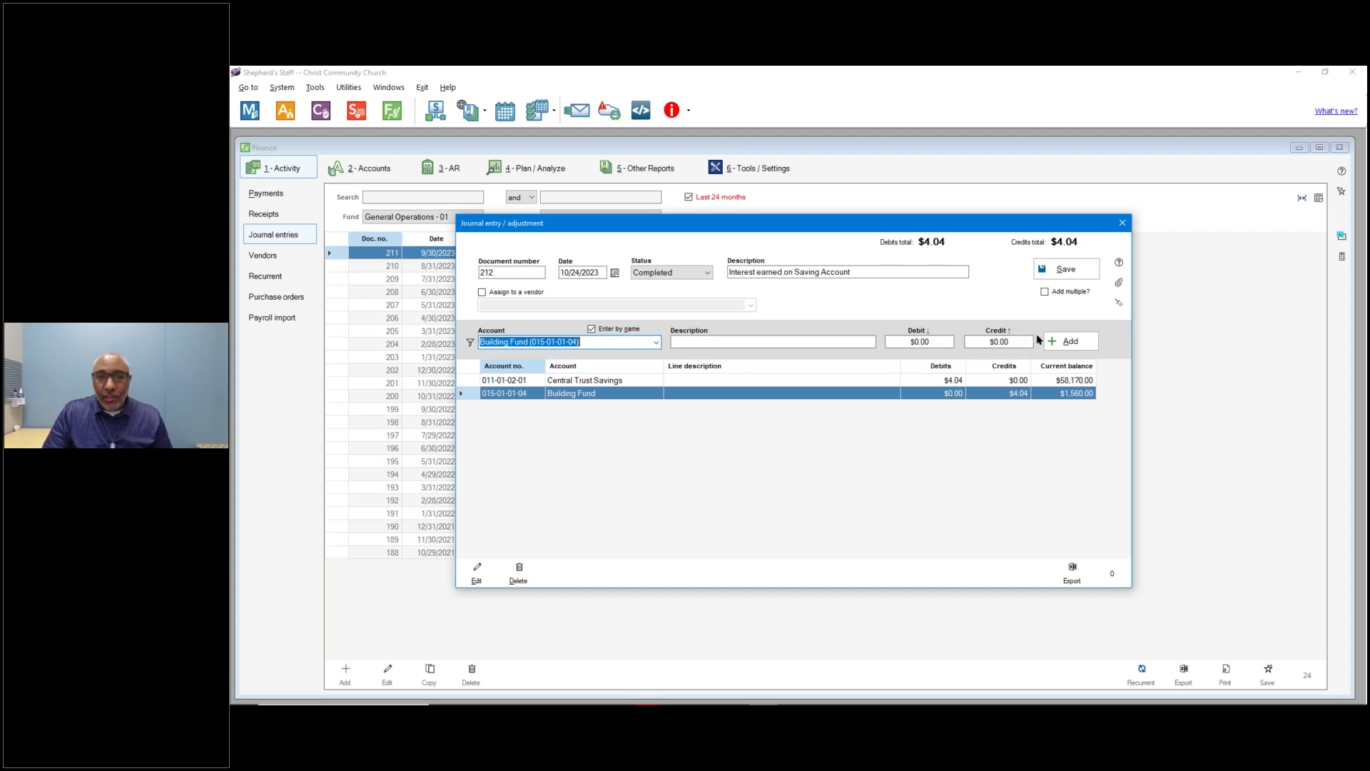
Reset the account-type filter to all types and choose Central Trust Checking as the account.
left_click(655, 343)
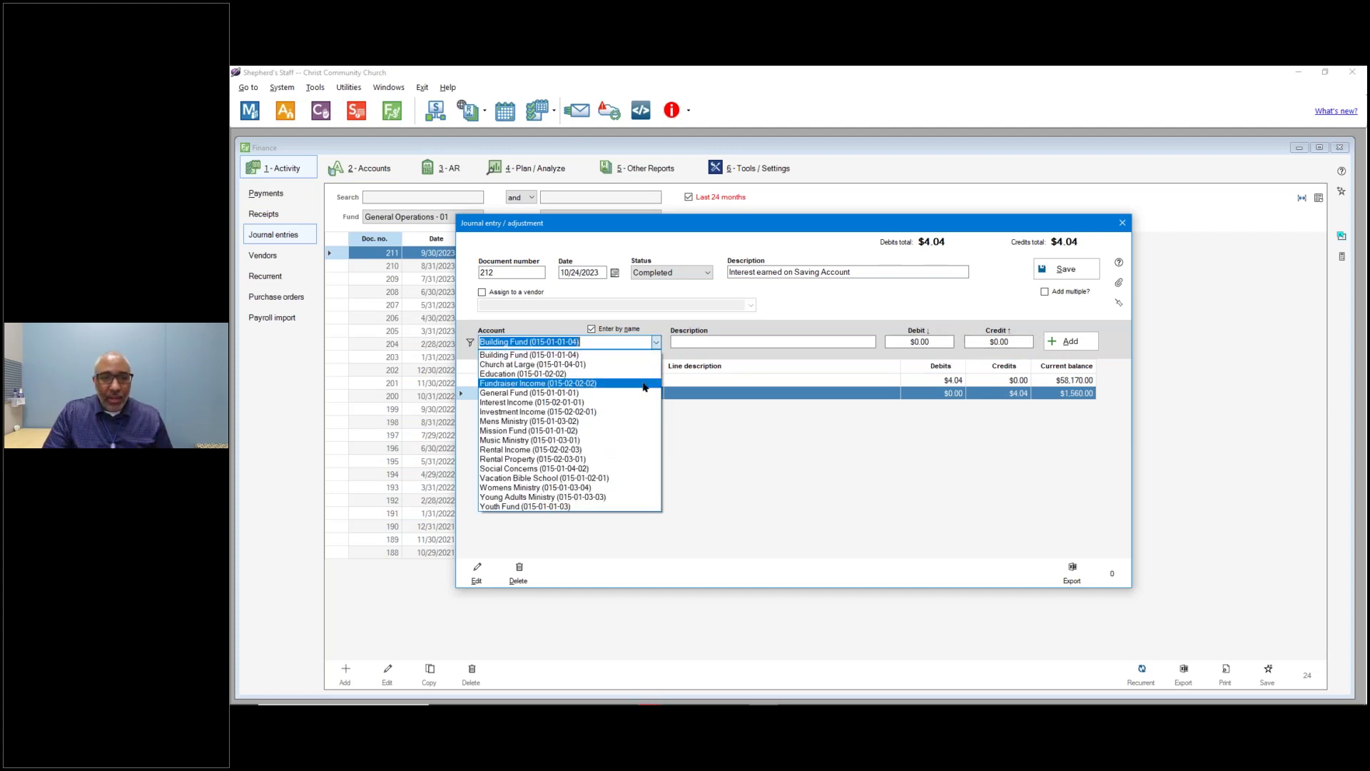
left_click(467, 344)
left_click(467, 343)
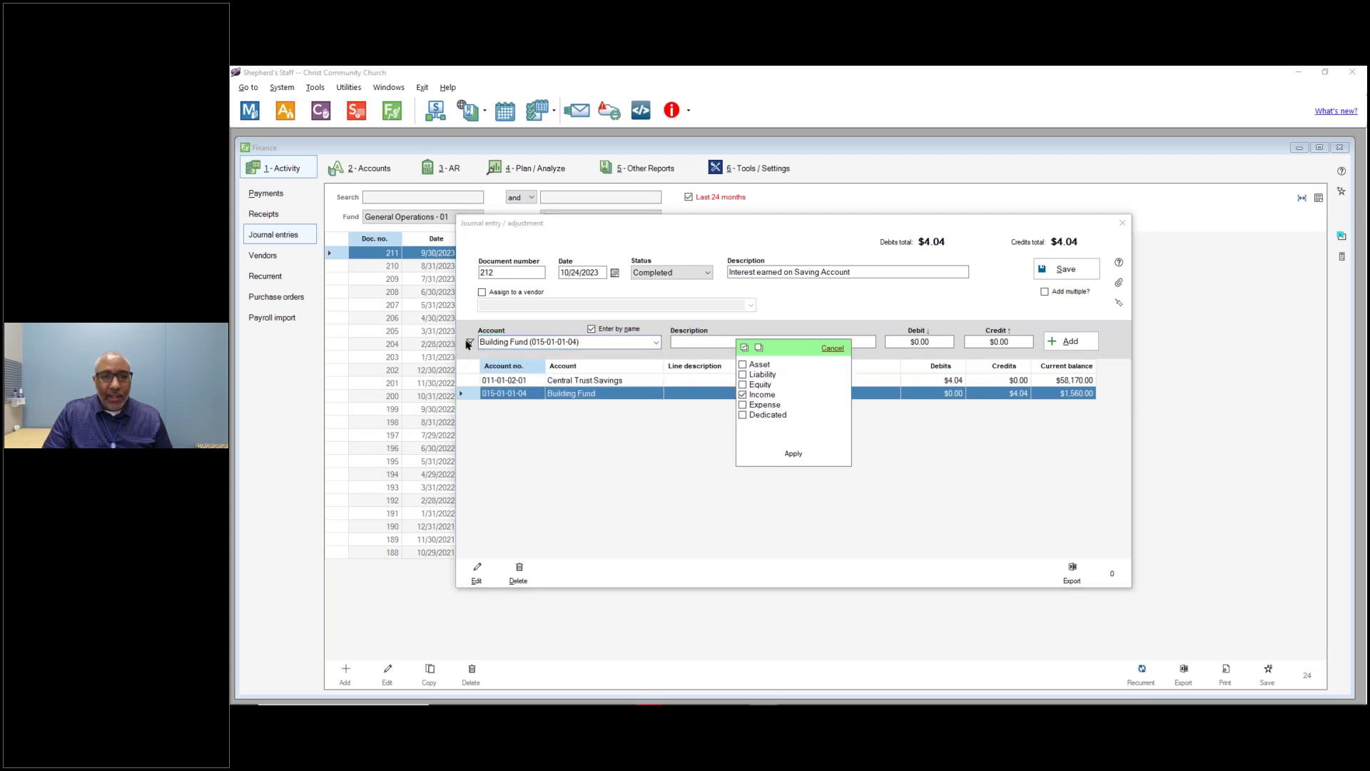
left_click(793, 453)
left_click(657, 343)
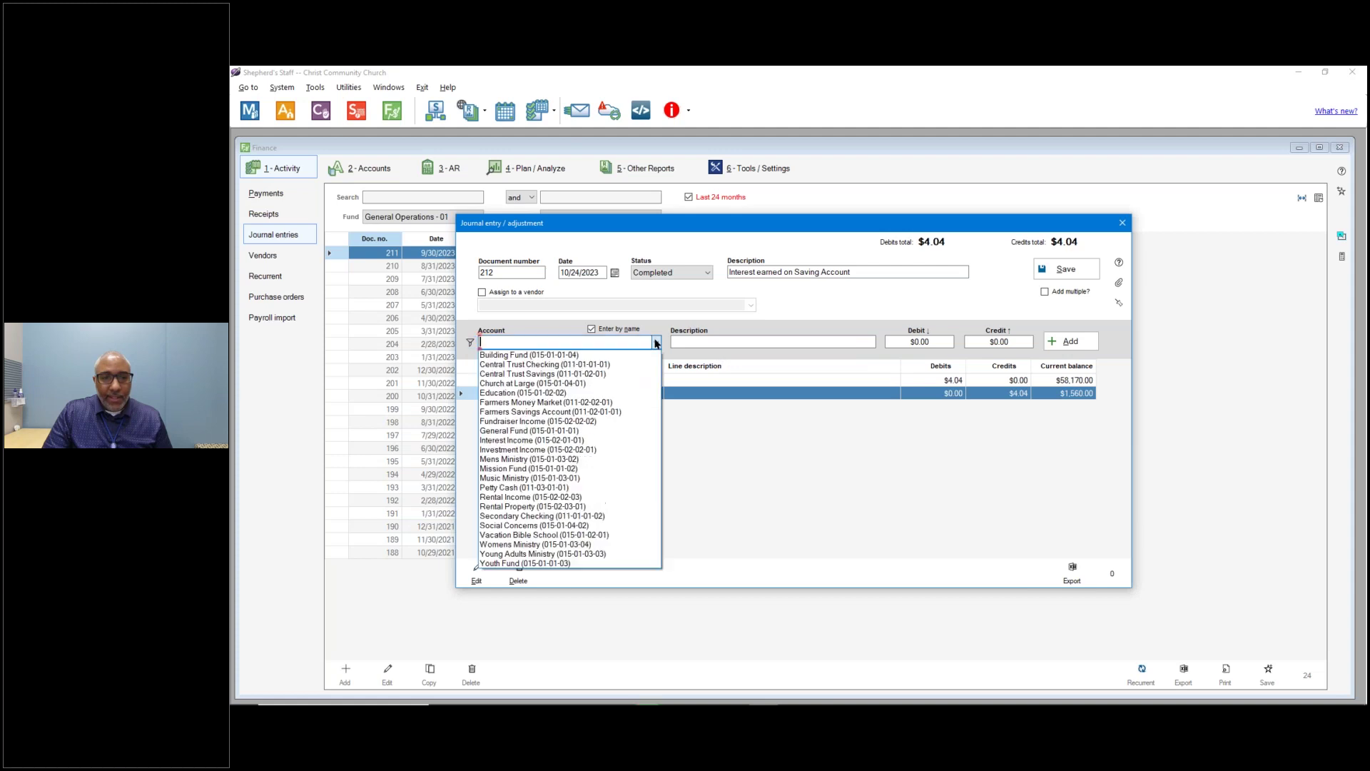
left_click(603, 364)
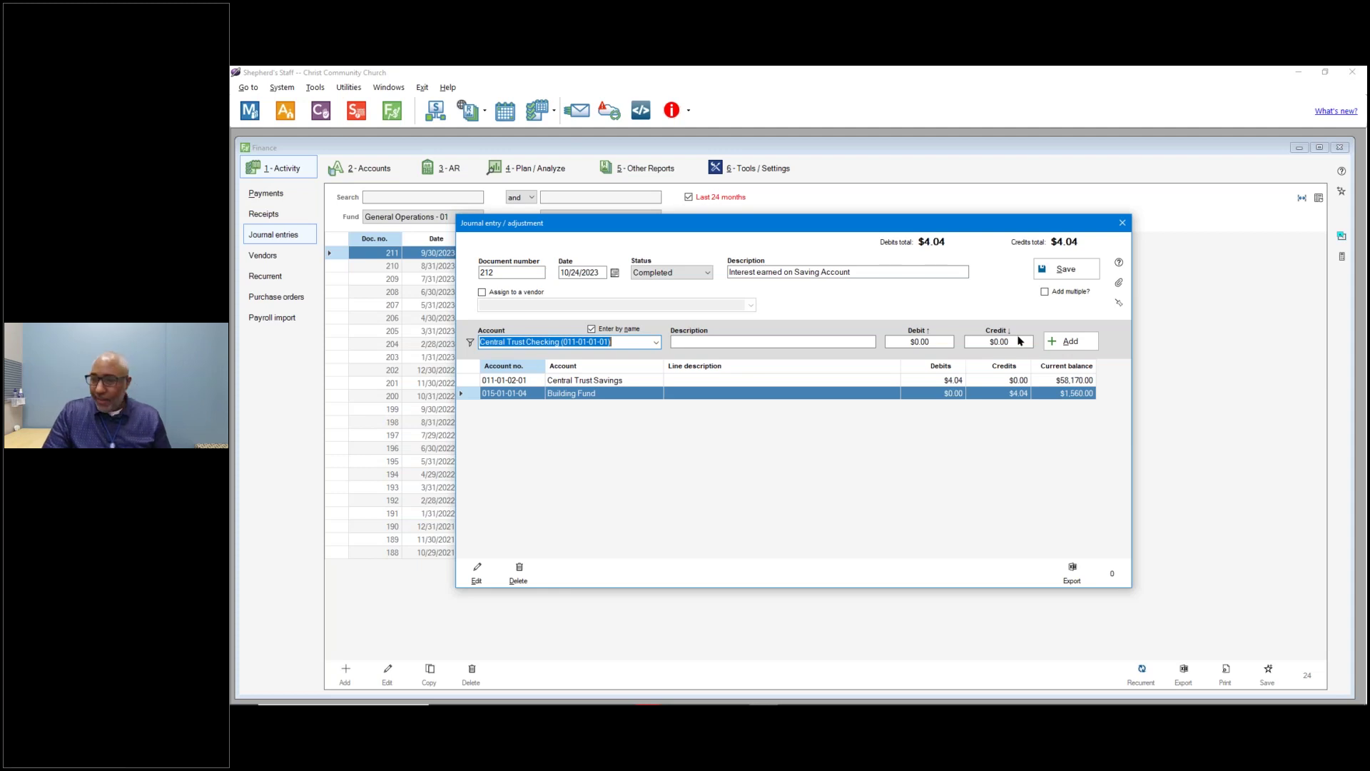
key("alt+Tab")
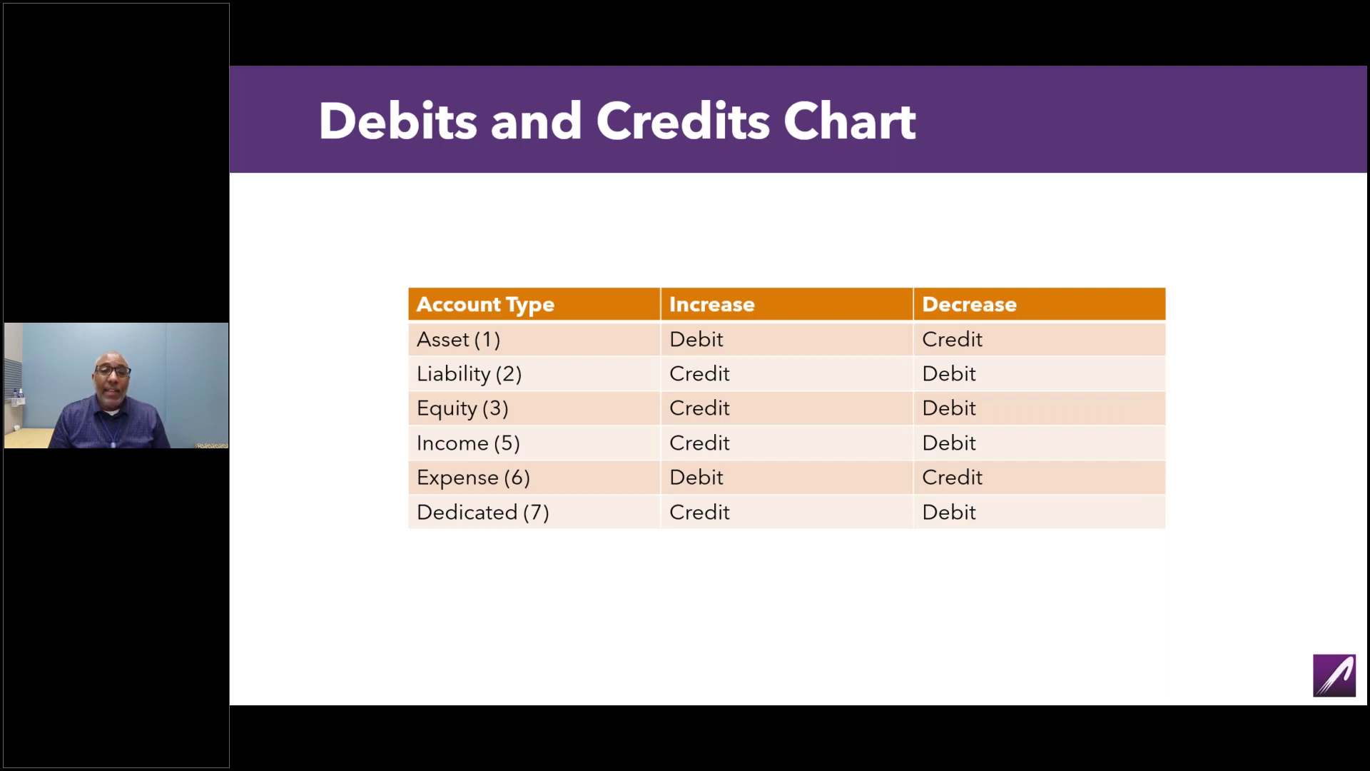
key("alt+Tab")
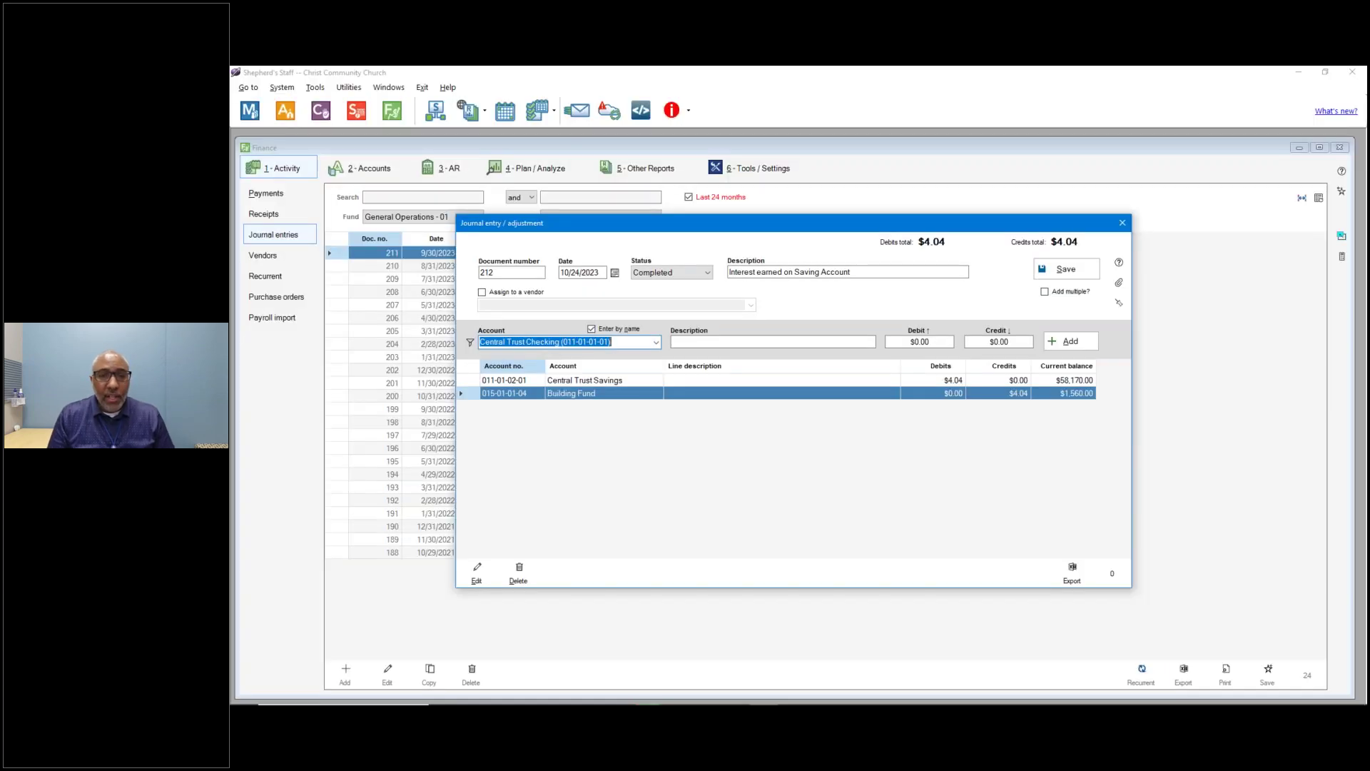
Save journal entry 212 with its balanced $4.04 interest lines.
left_click(1072, 270)
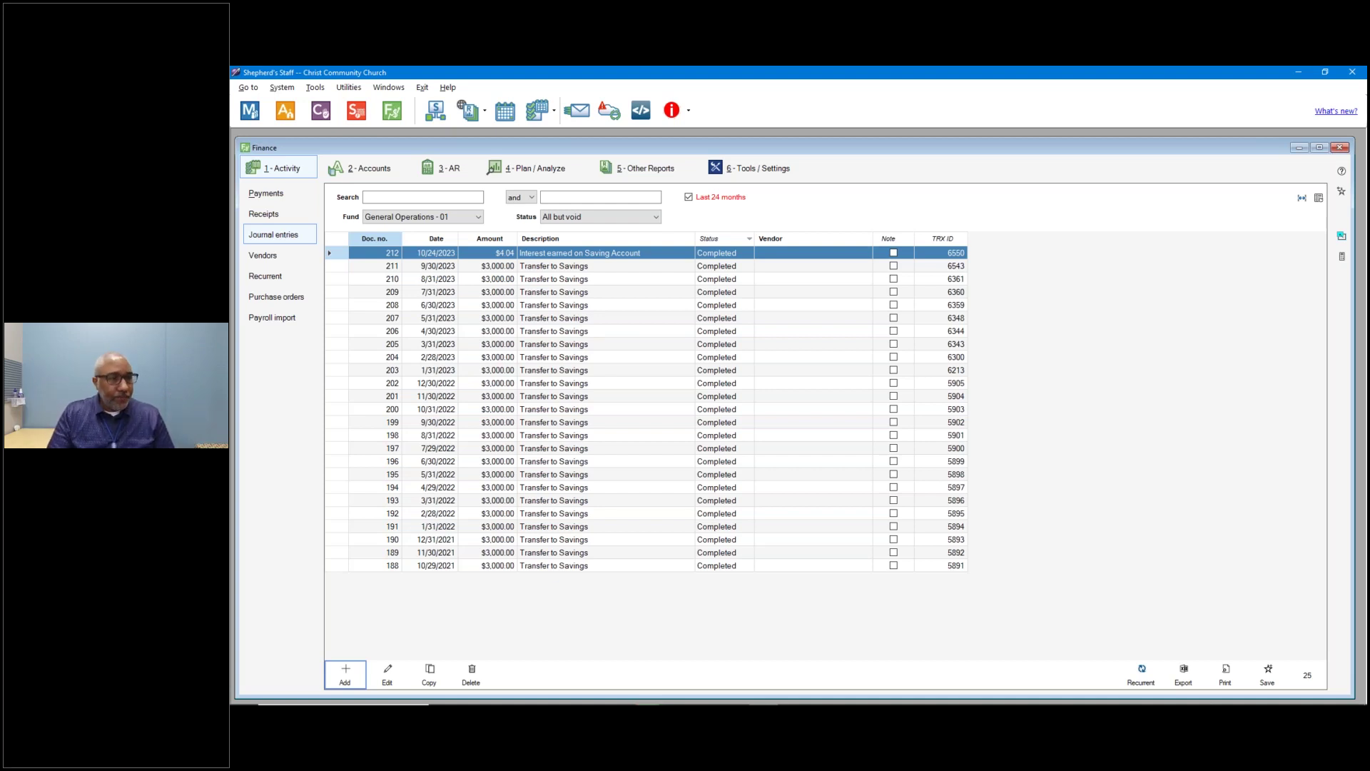
Start a new journal entry and choose account 011-01-01-01 Central Trust Checking by number.
left_click(346, 678)
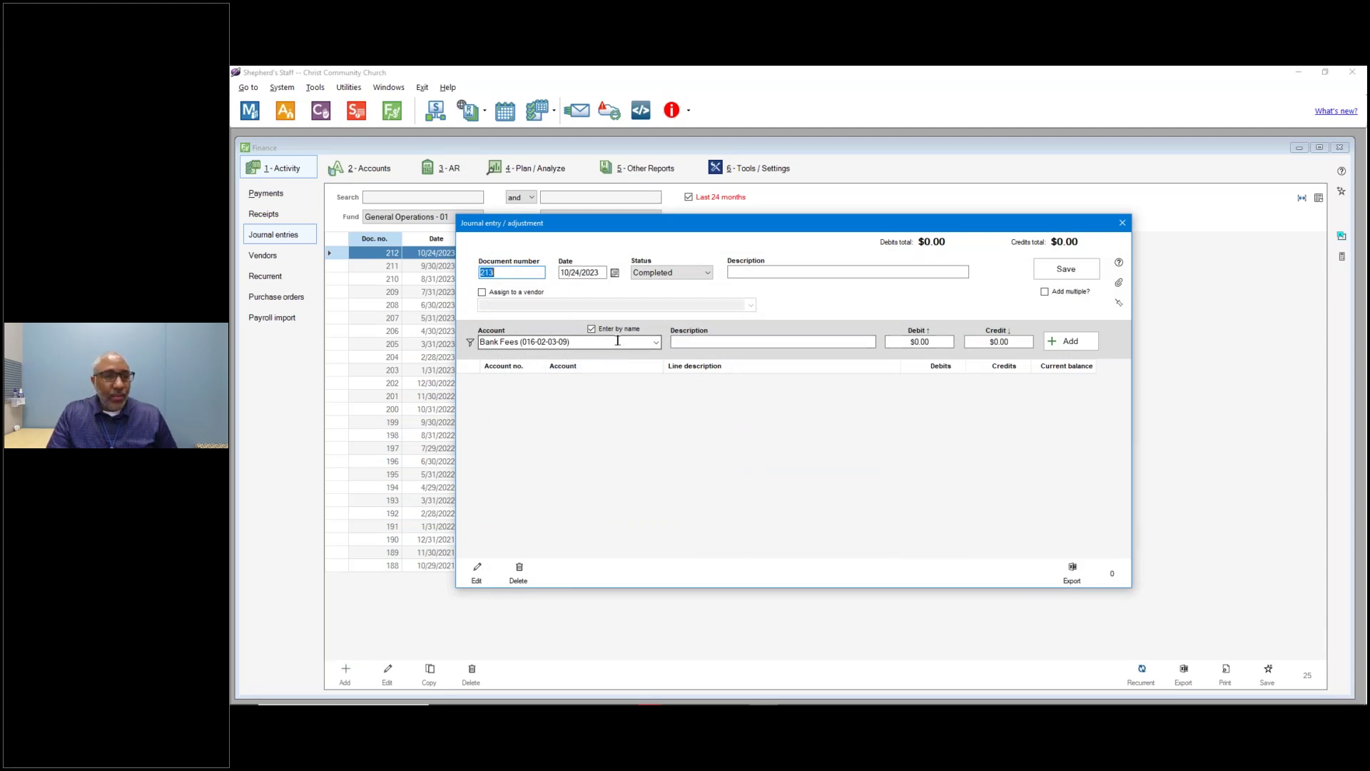
left_click(470, 343)
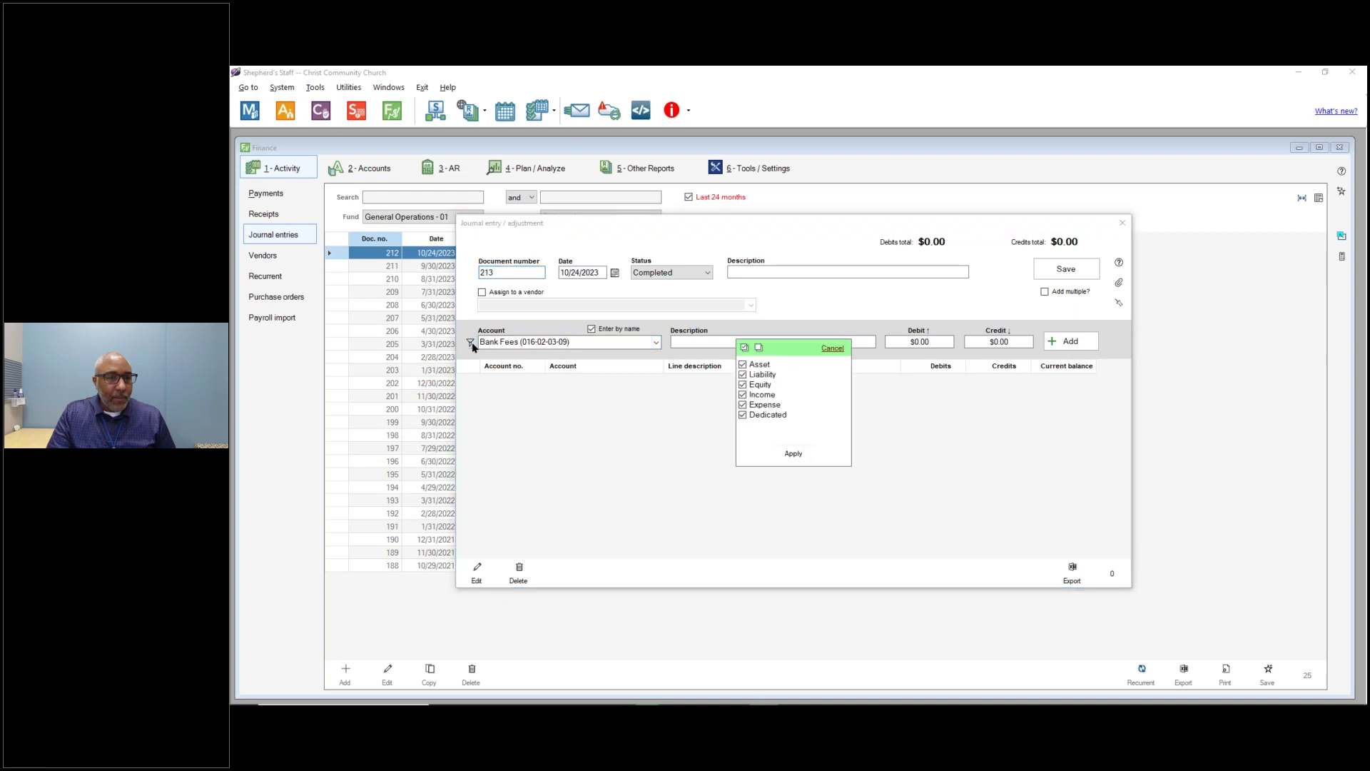
left_click(832, 349)
left_click(657, 344)
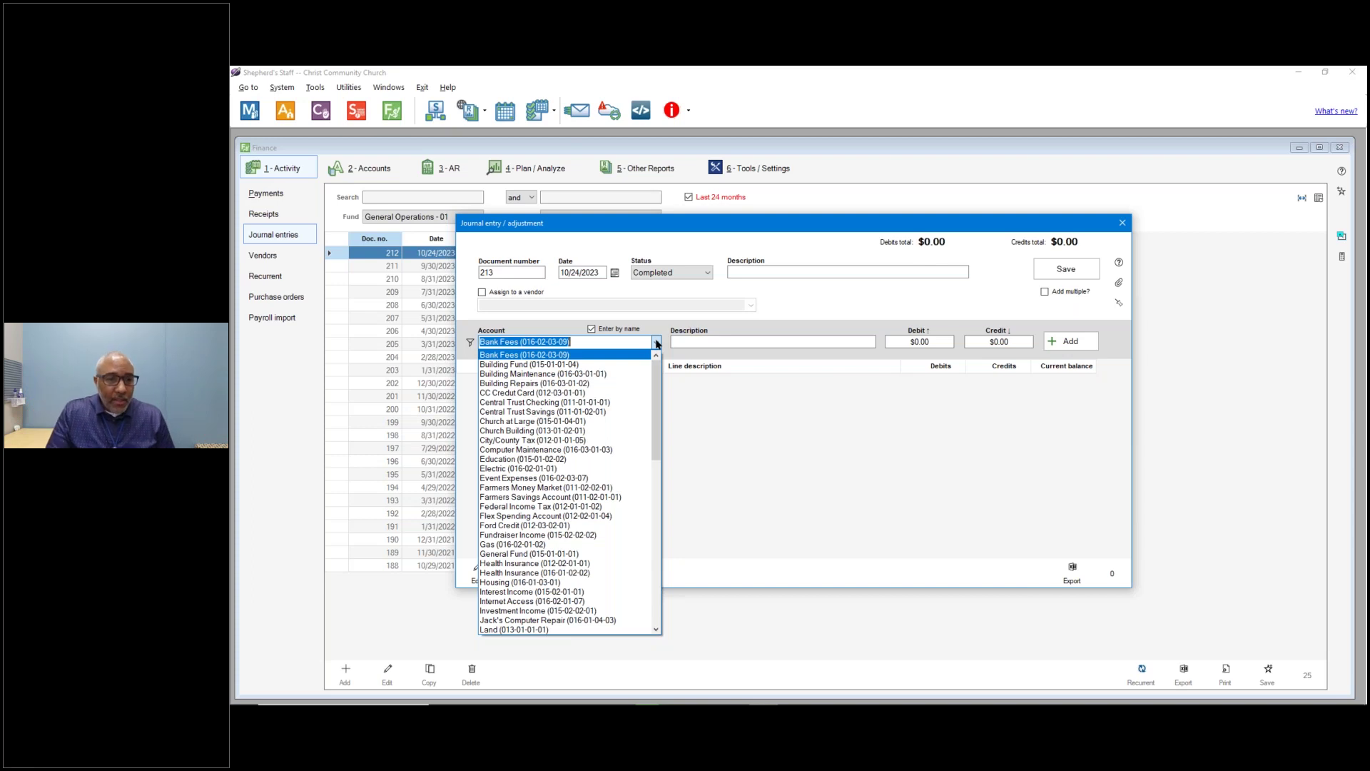
left_click(605, 332)
left_click(591, 329)
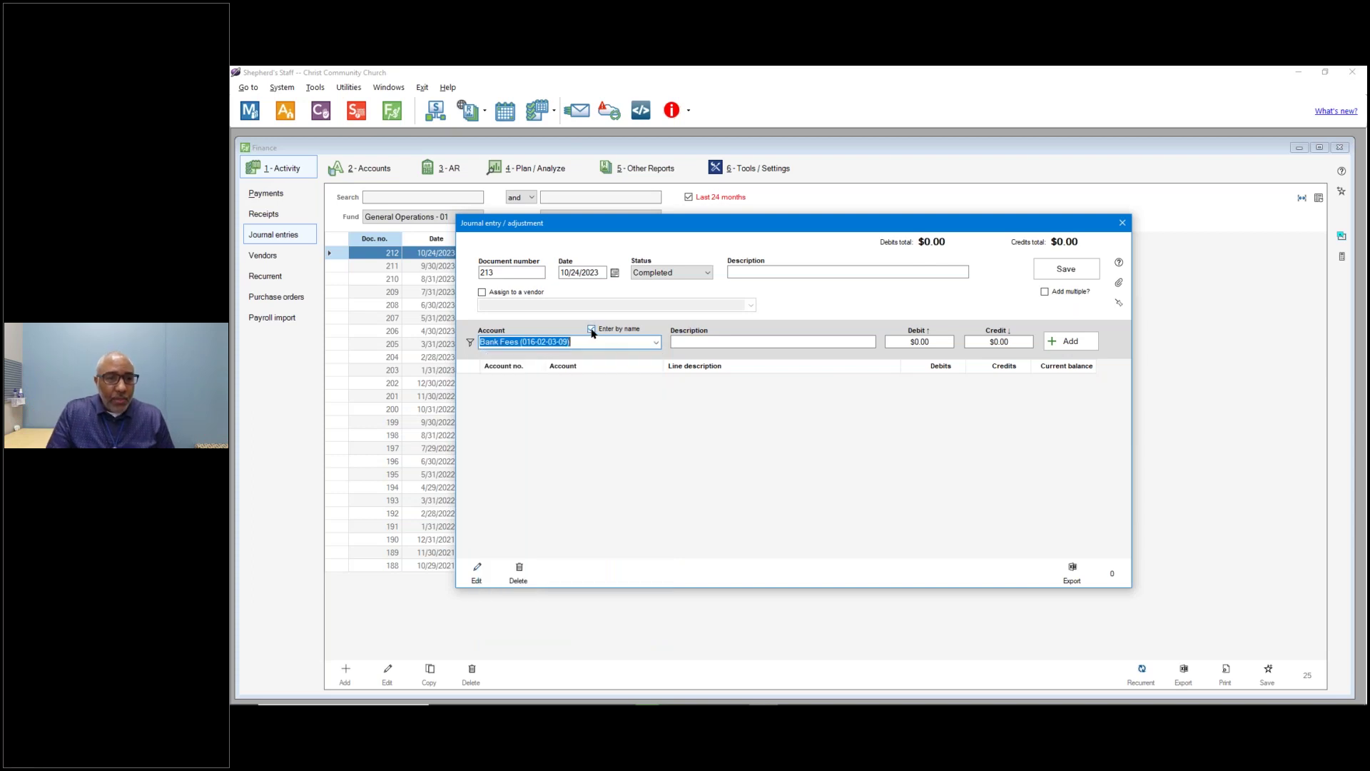
left_click(656, 343)
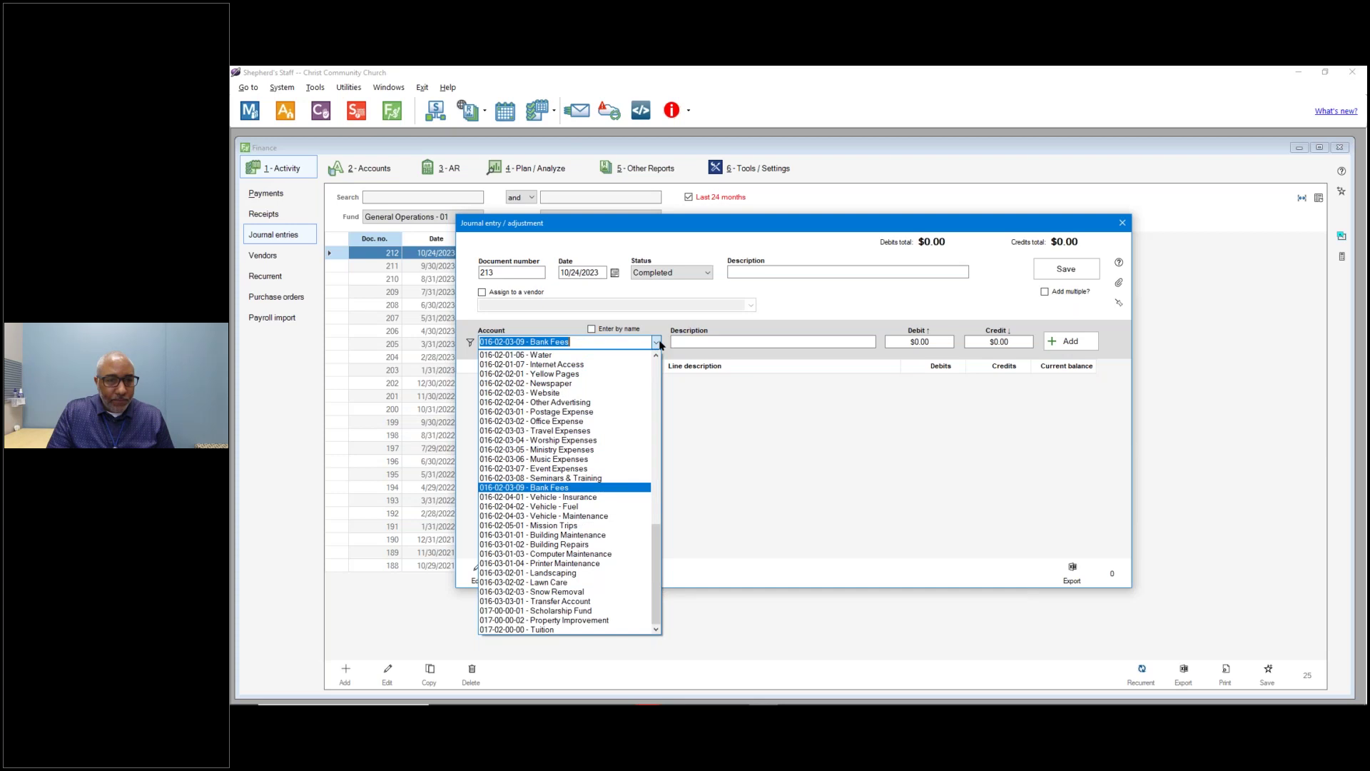
scroll(648, 399, "up", 15)
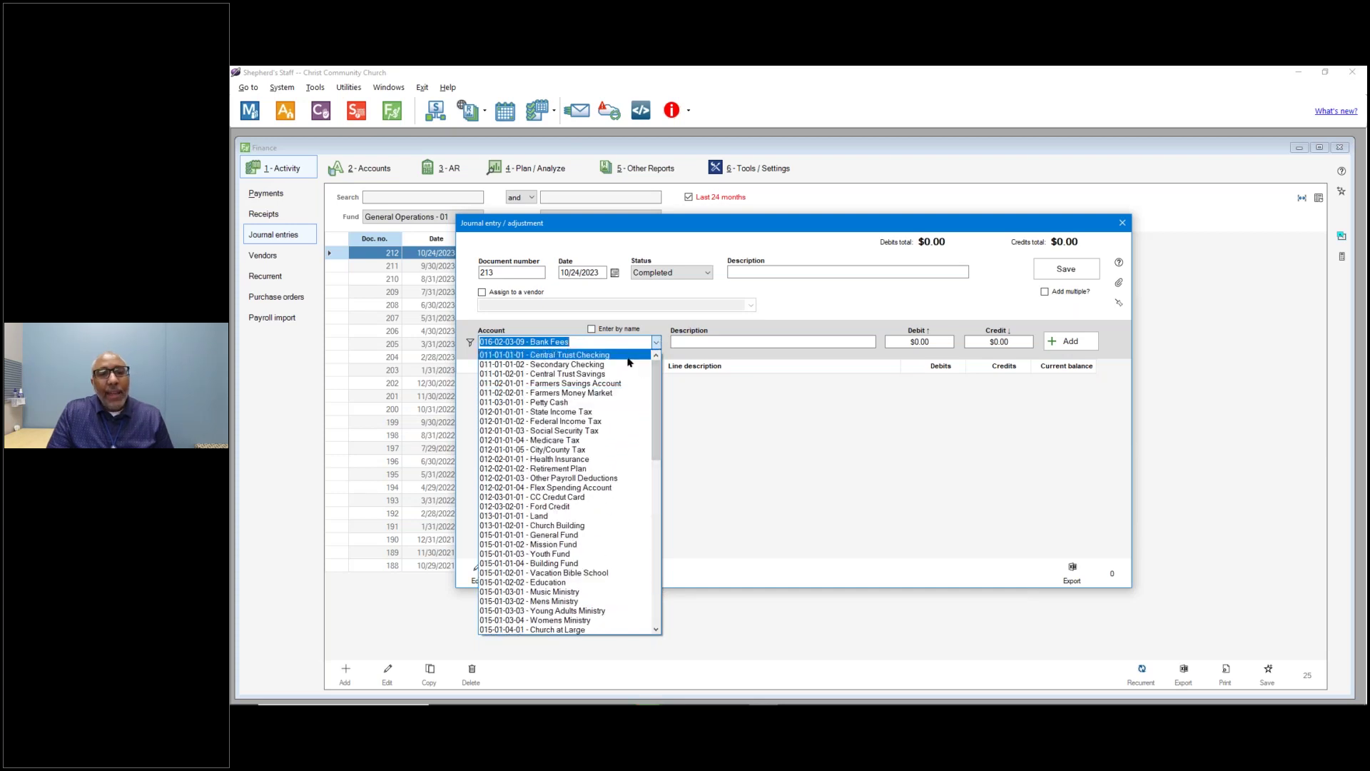
left_click(629, 357)
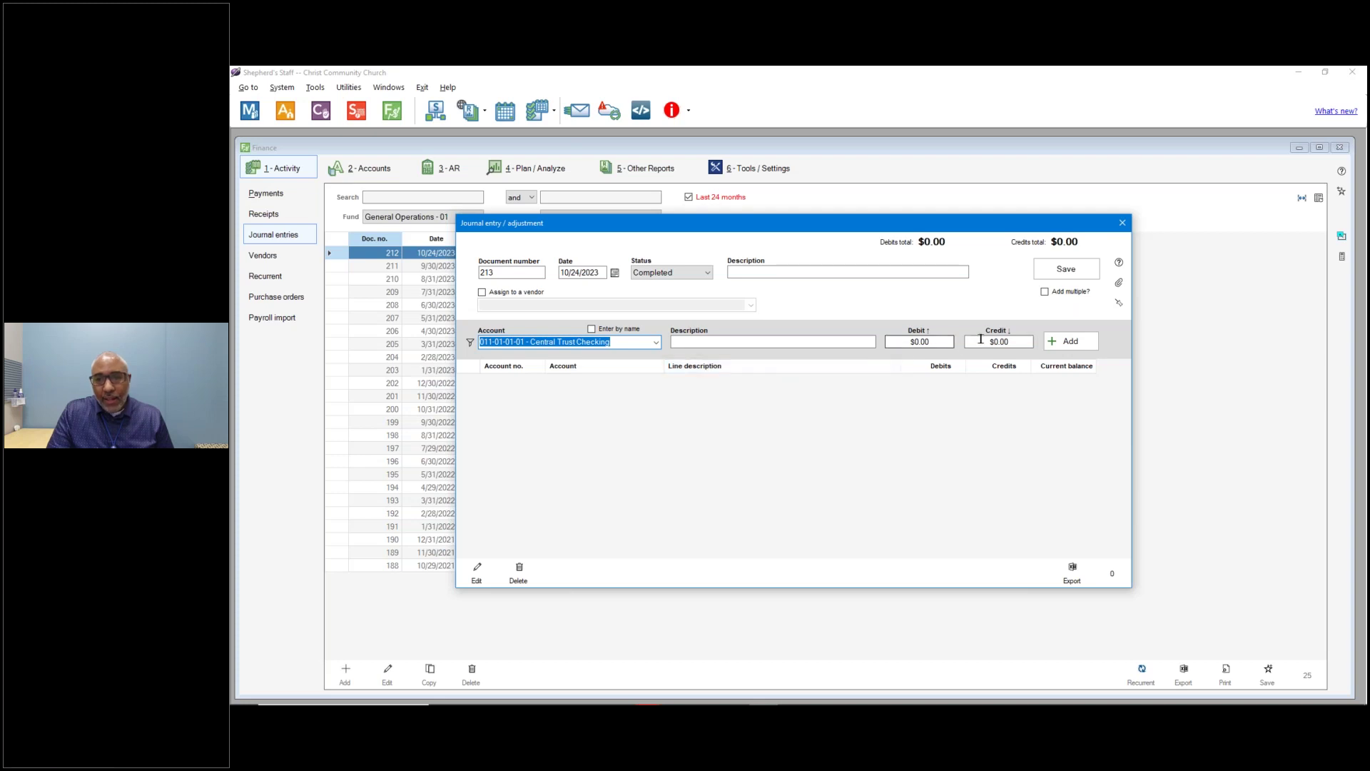
Add the Central Trust Checking line as a $20,000.00 credit.
left_click(1016, 341)
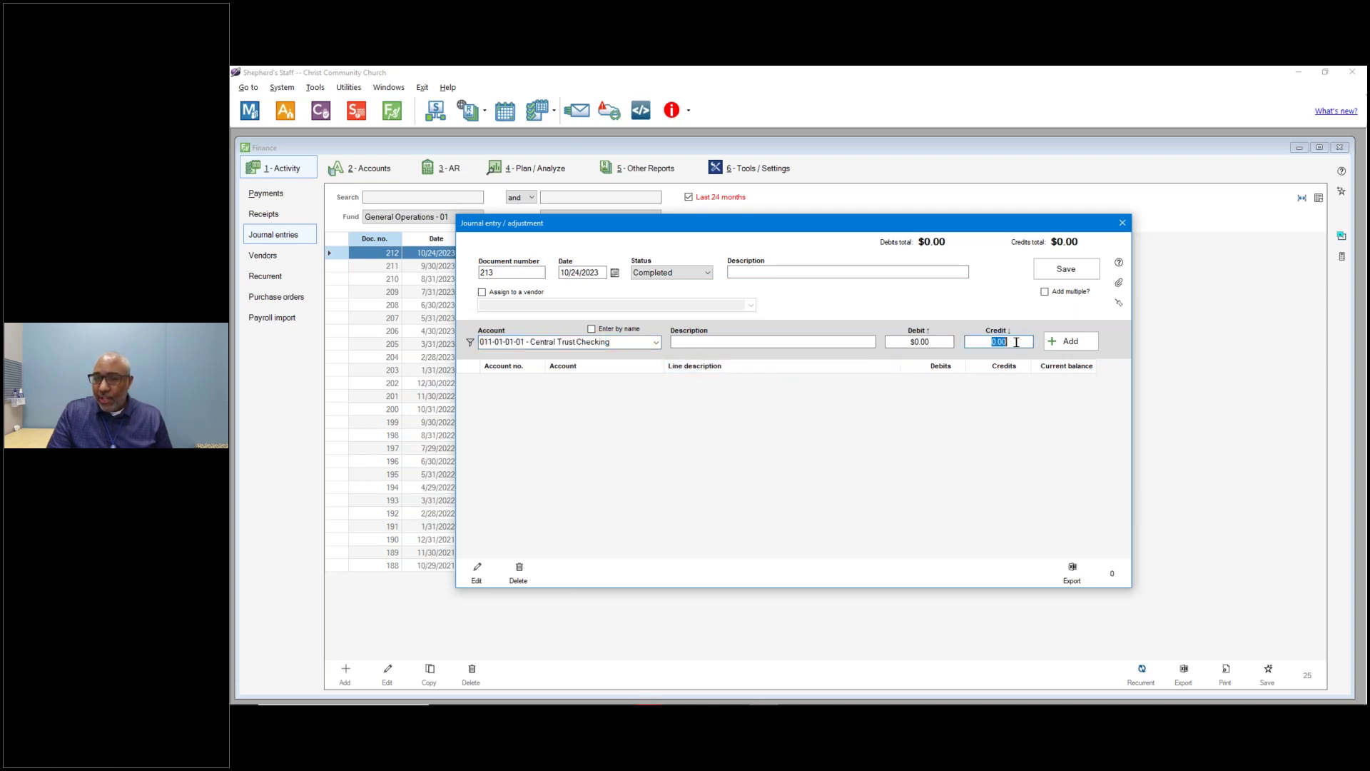
key("BackSpace")
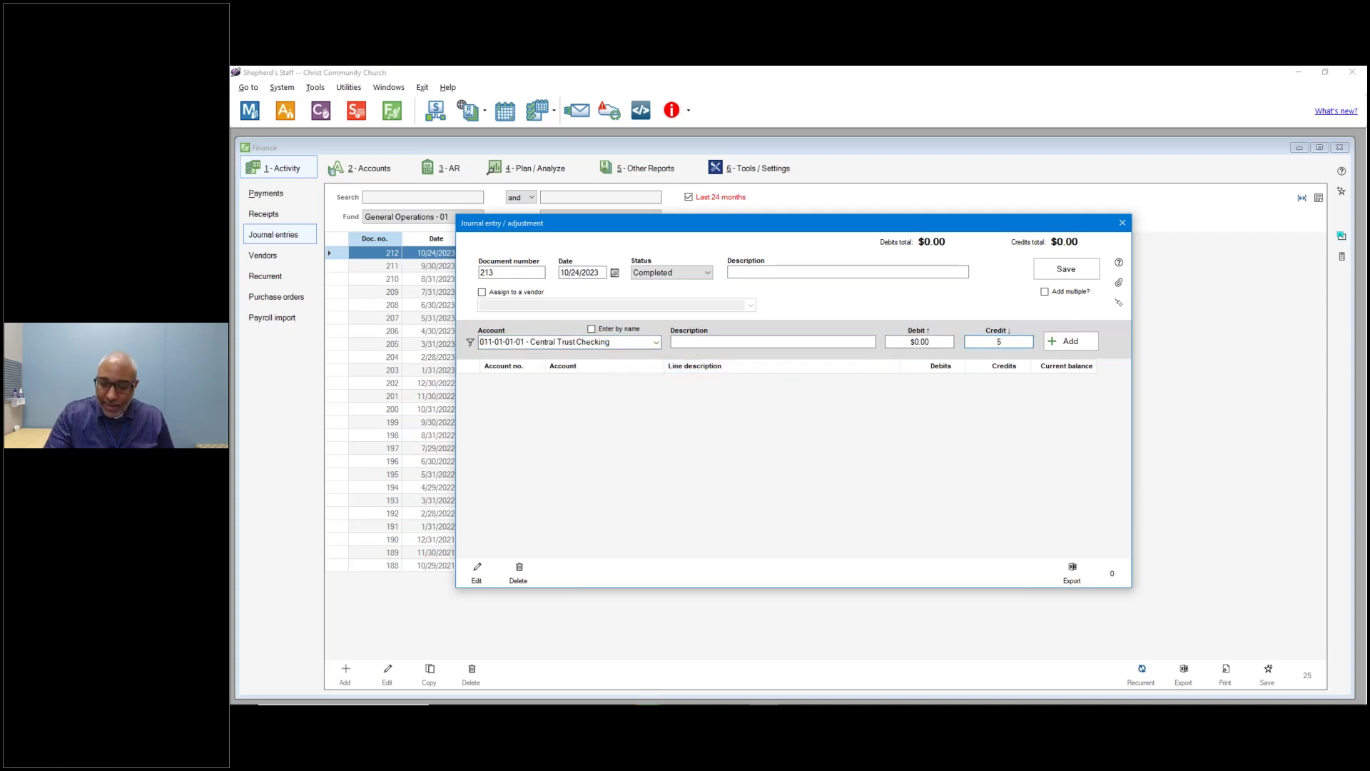
type("2000")
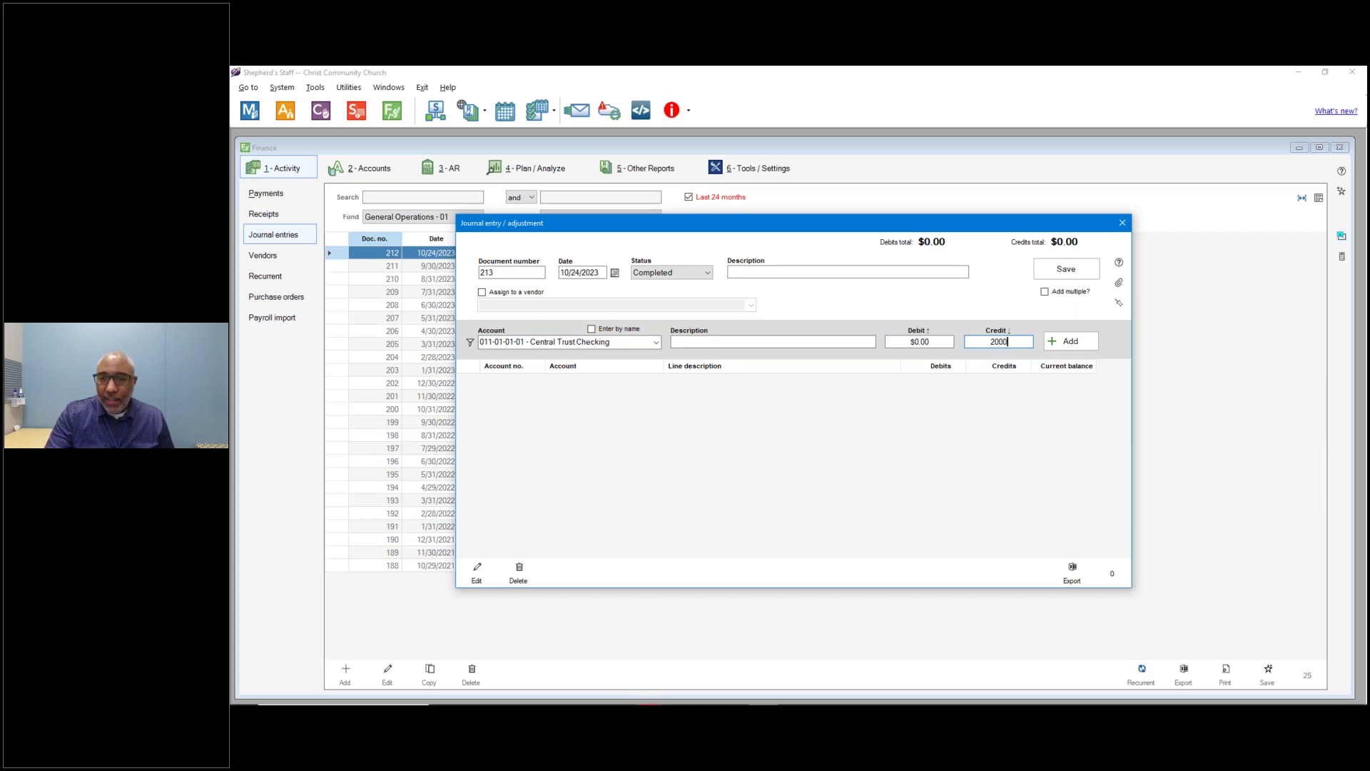
type("0")
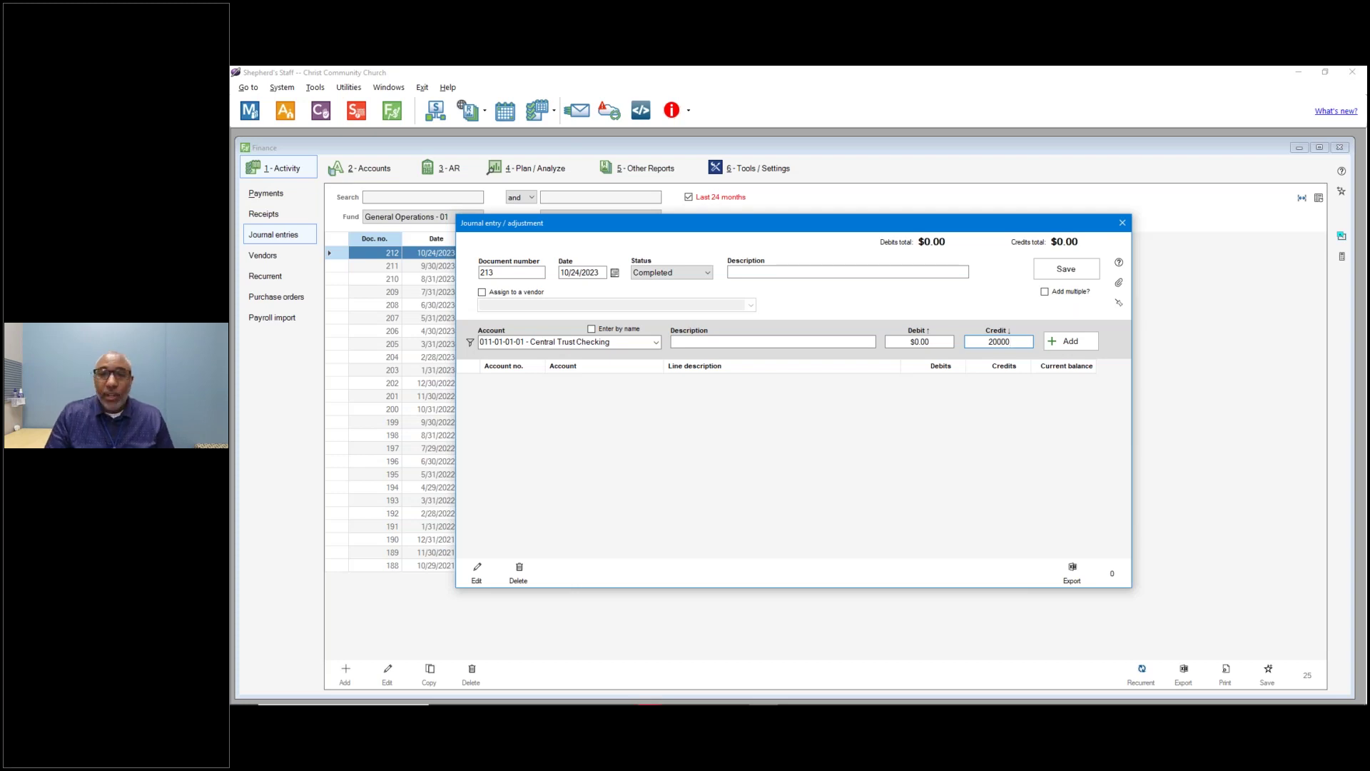
left_click(1071, 341)
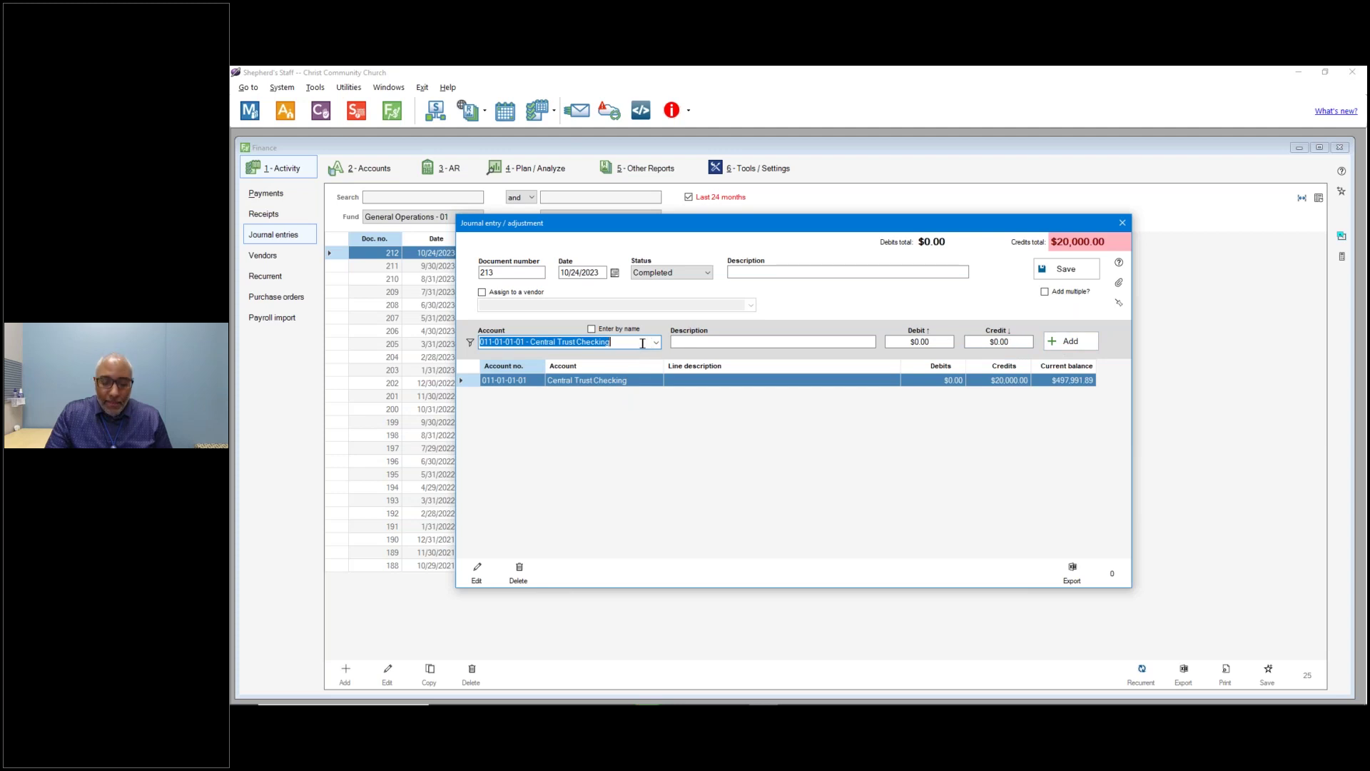
Stage a $20,000 Transfer Account debit and describe entry 213 as 'Transfer from Chk to Sav Part 1'.
key("BackSpace")
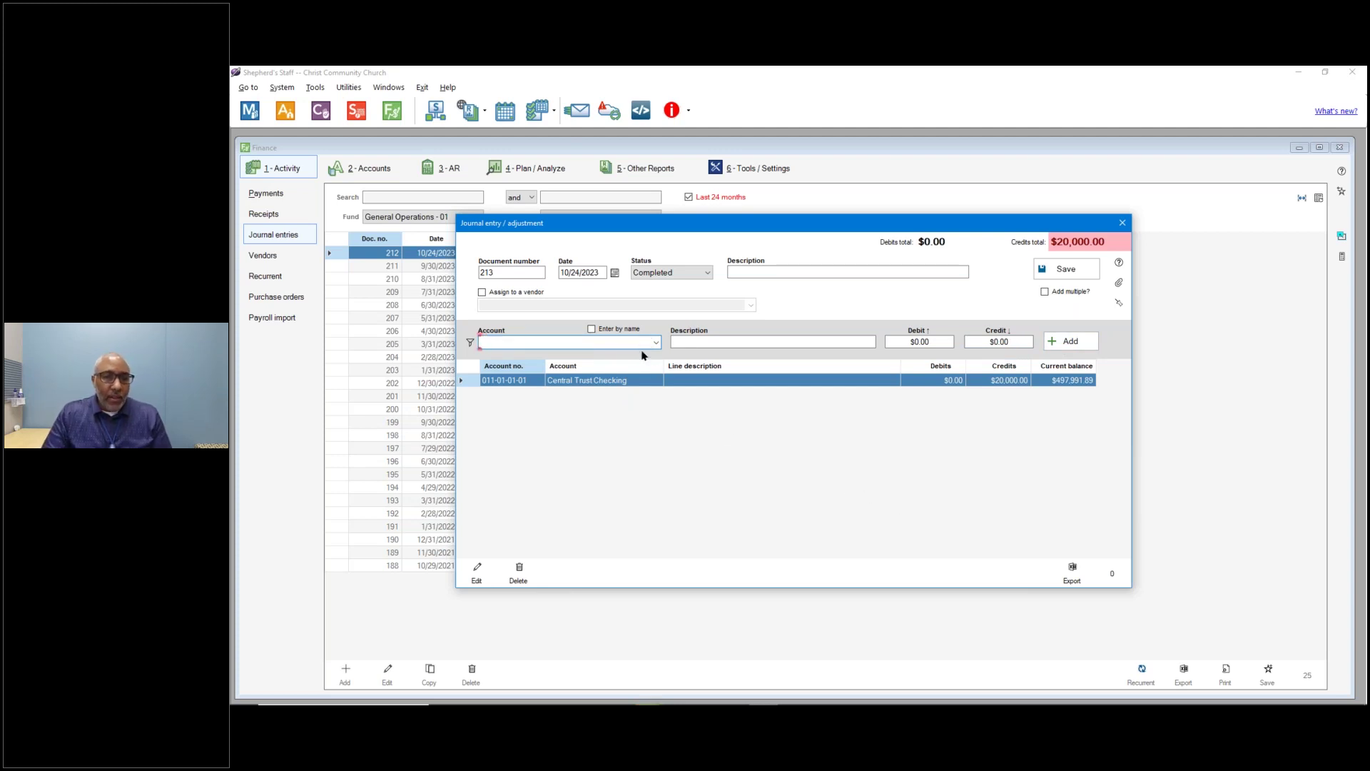
left_click(593, 330)
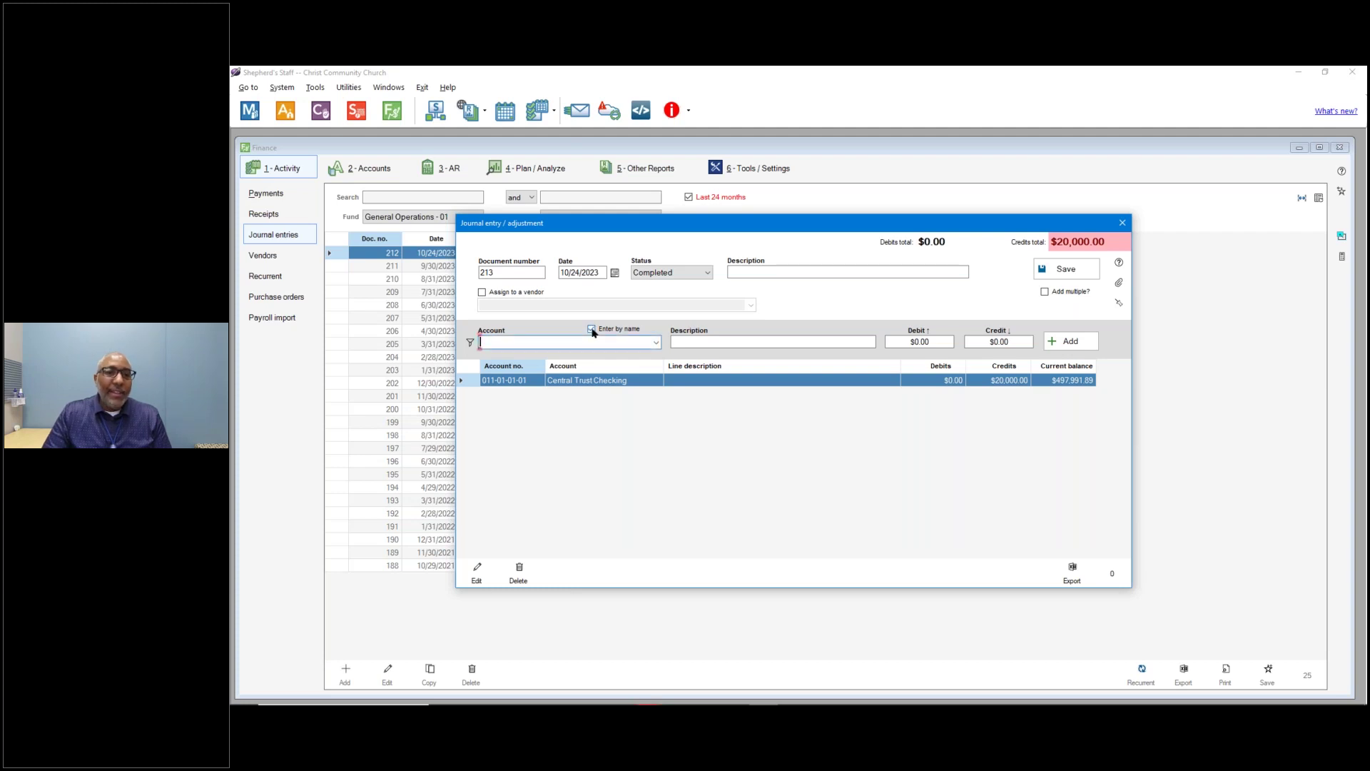
type("transfer Account (016-03-03-01")
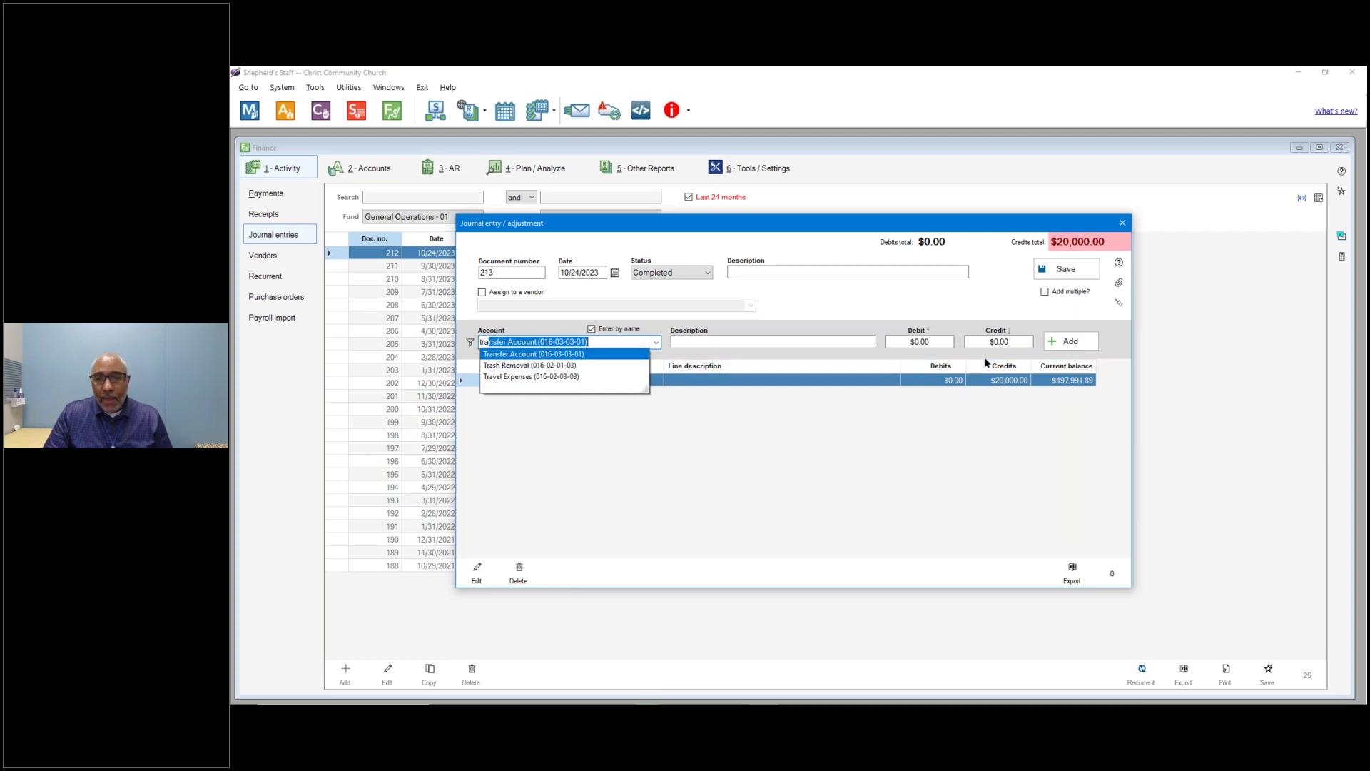
key("Tab")
left_click(915, 343)
type("20000")
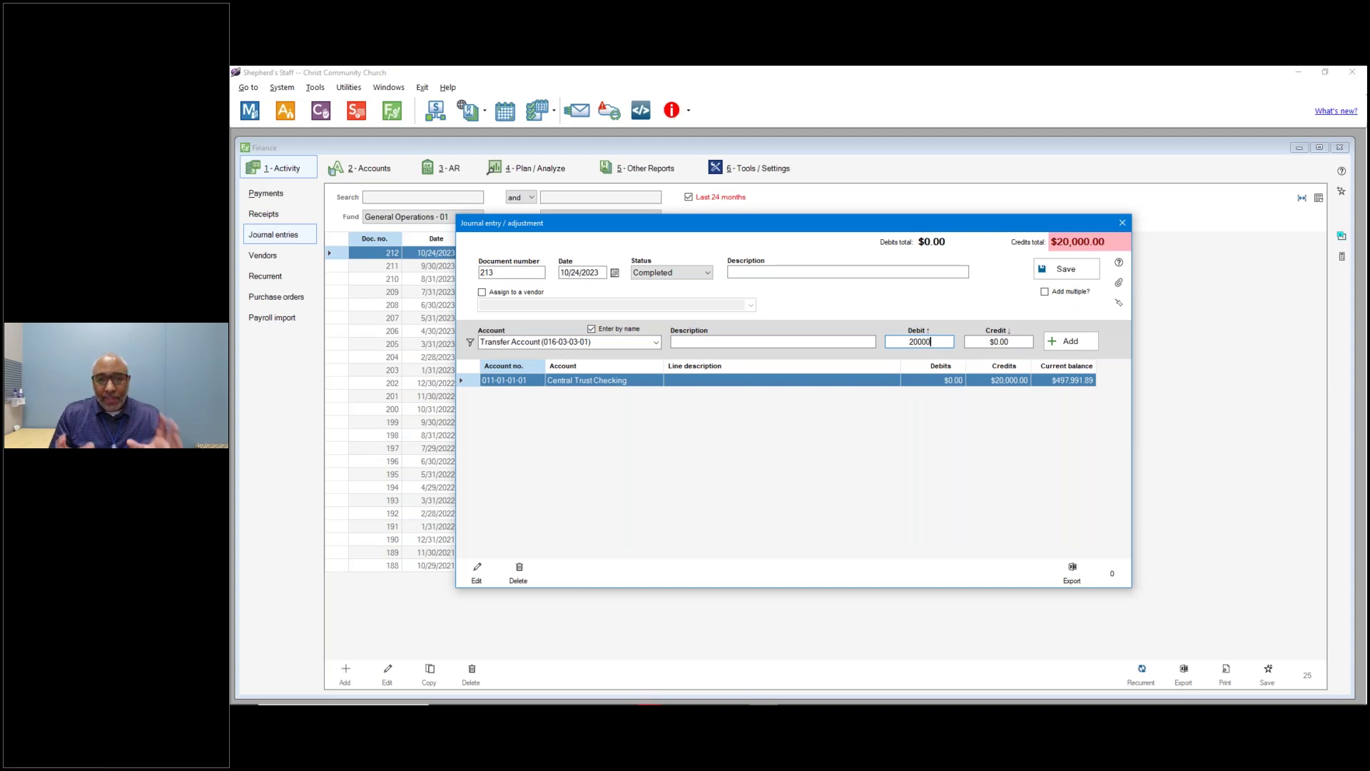
left_click(760, 272)
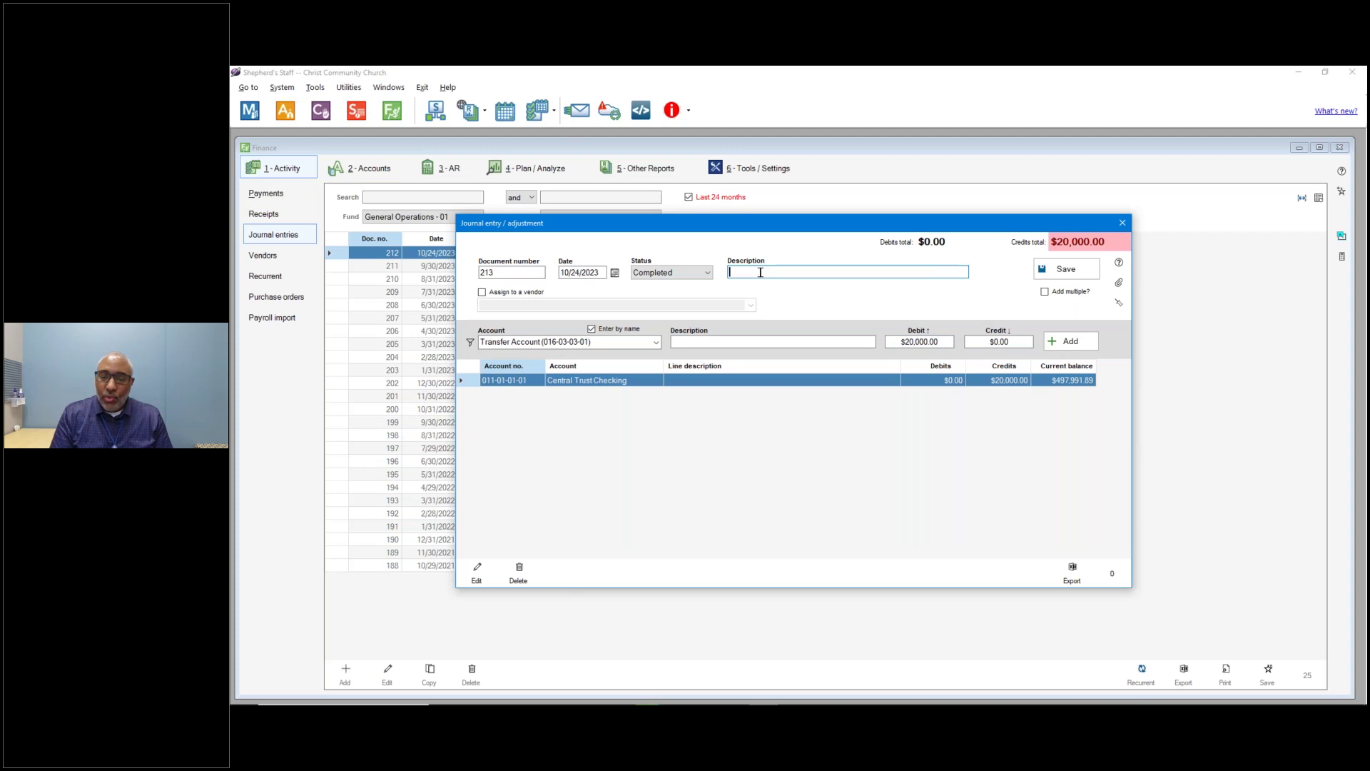
type("Tran")
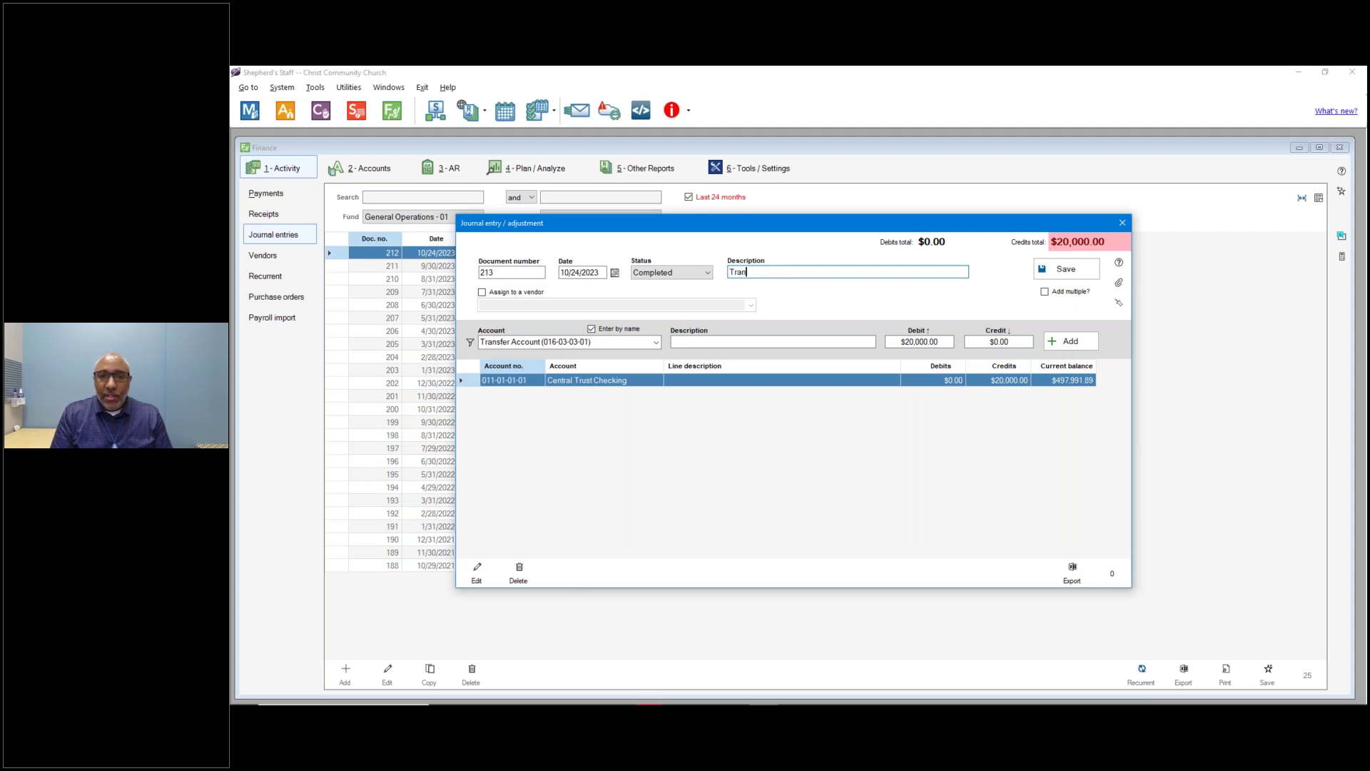
type("sfer from Chk to Sa")
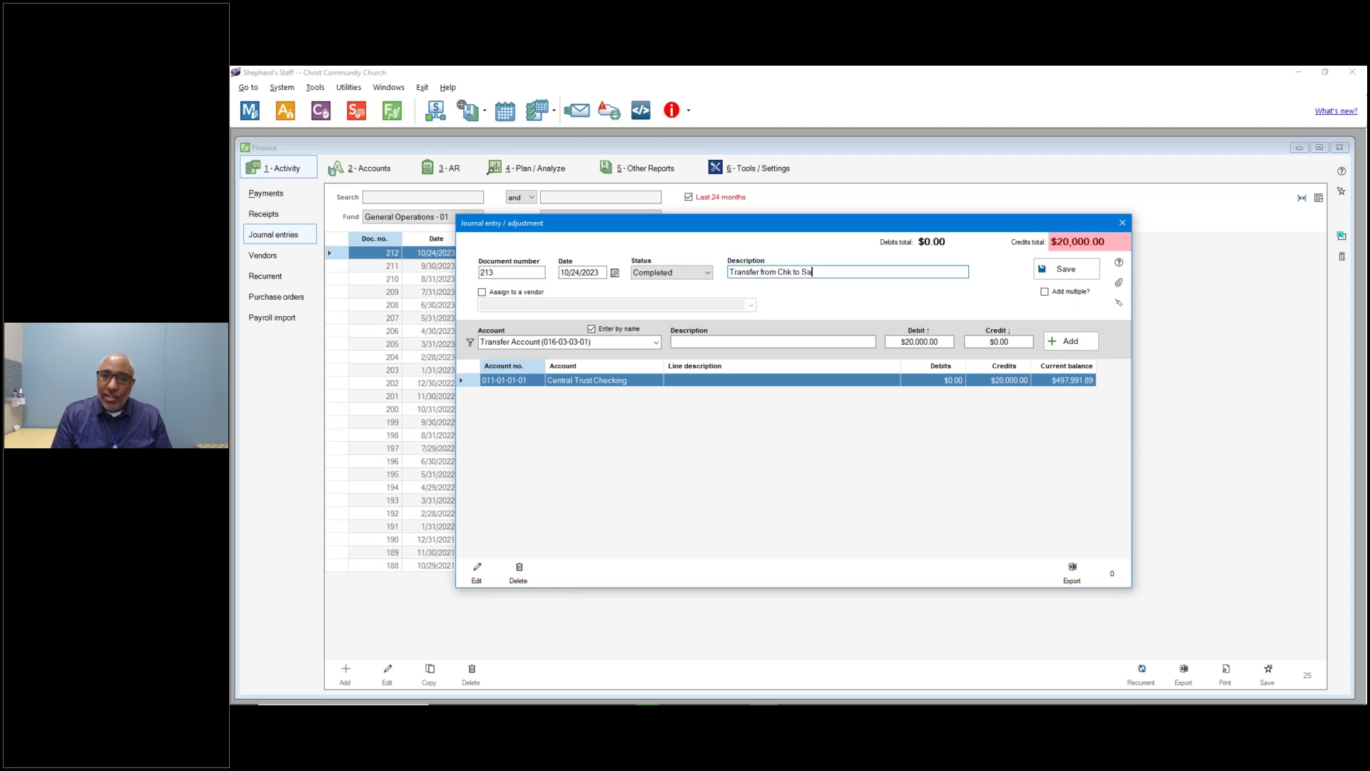
type("v Part 1")
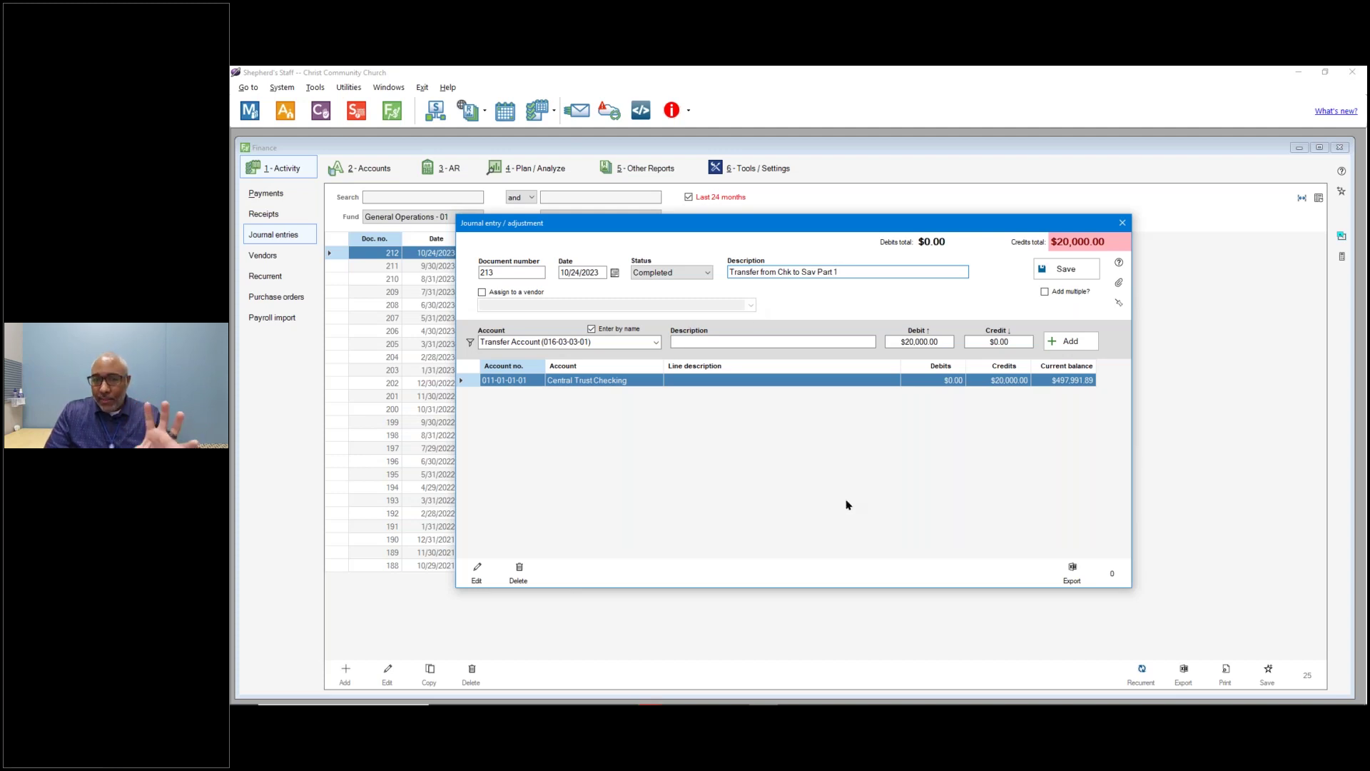
Post the pending $20,000 Transfer Account debit line after the save warnings, then save entry 213.
left_click(1078, 272)
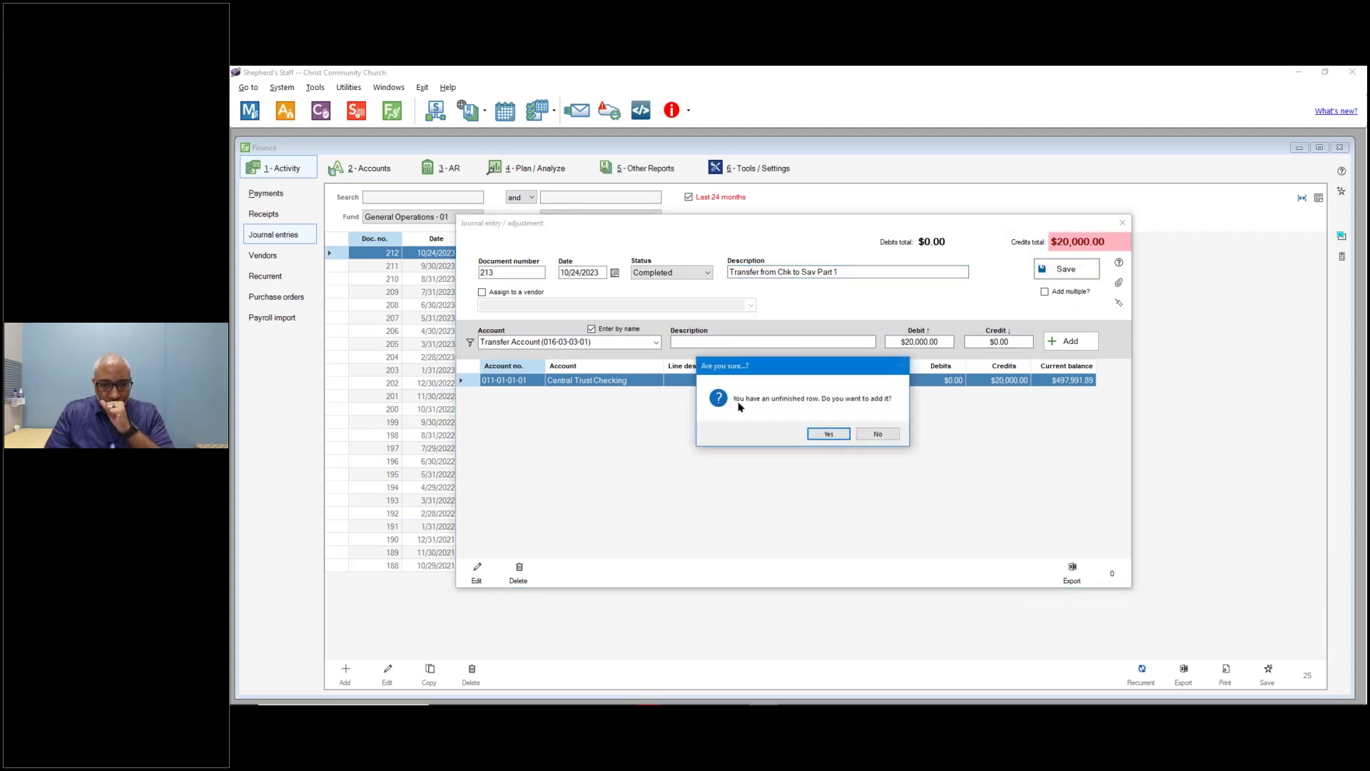
left_click(876, 433)
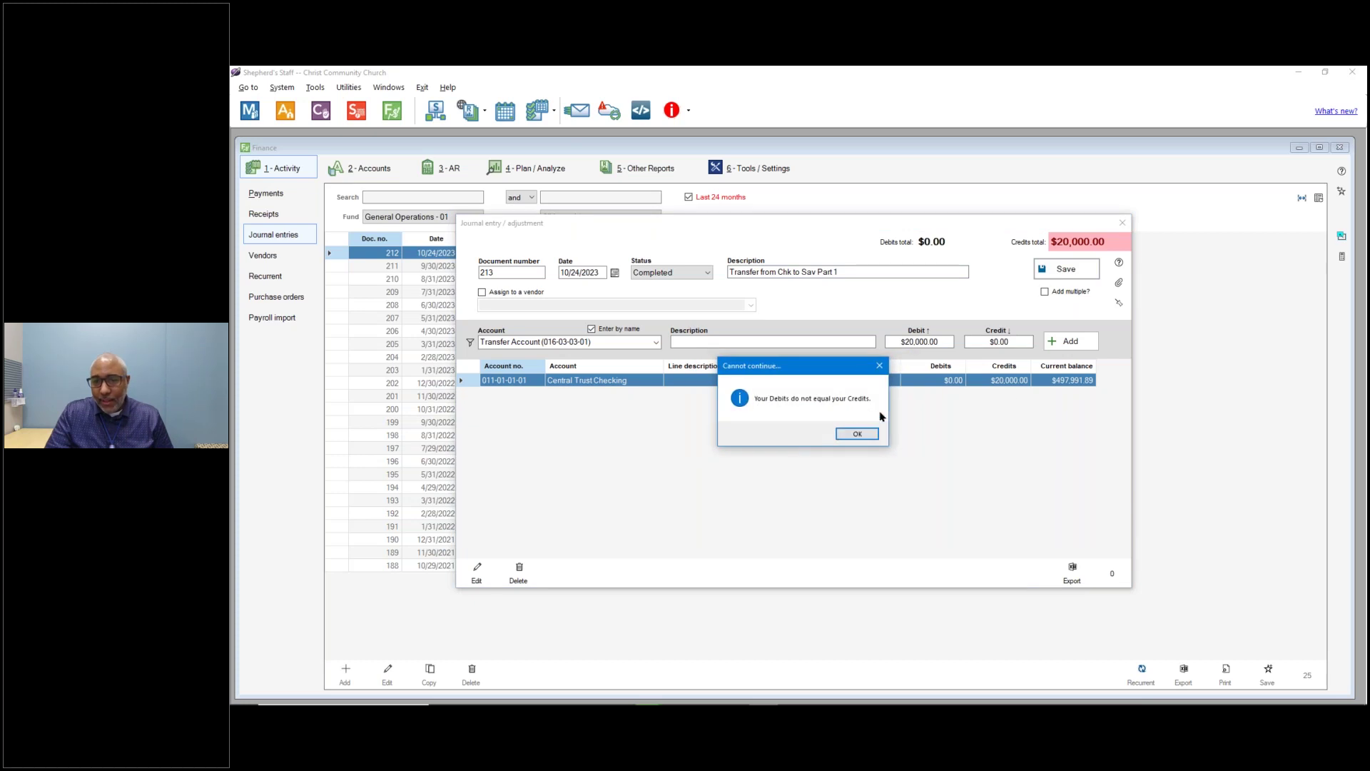
left_click(856, 434)
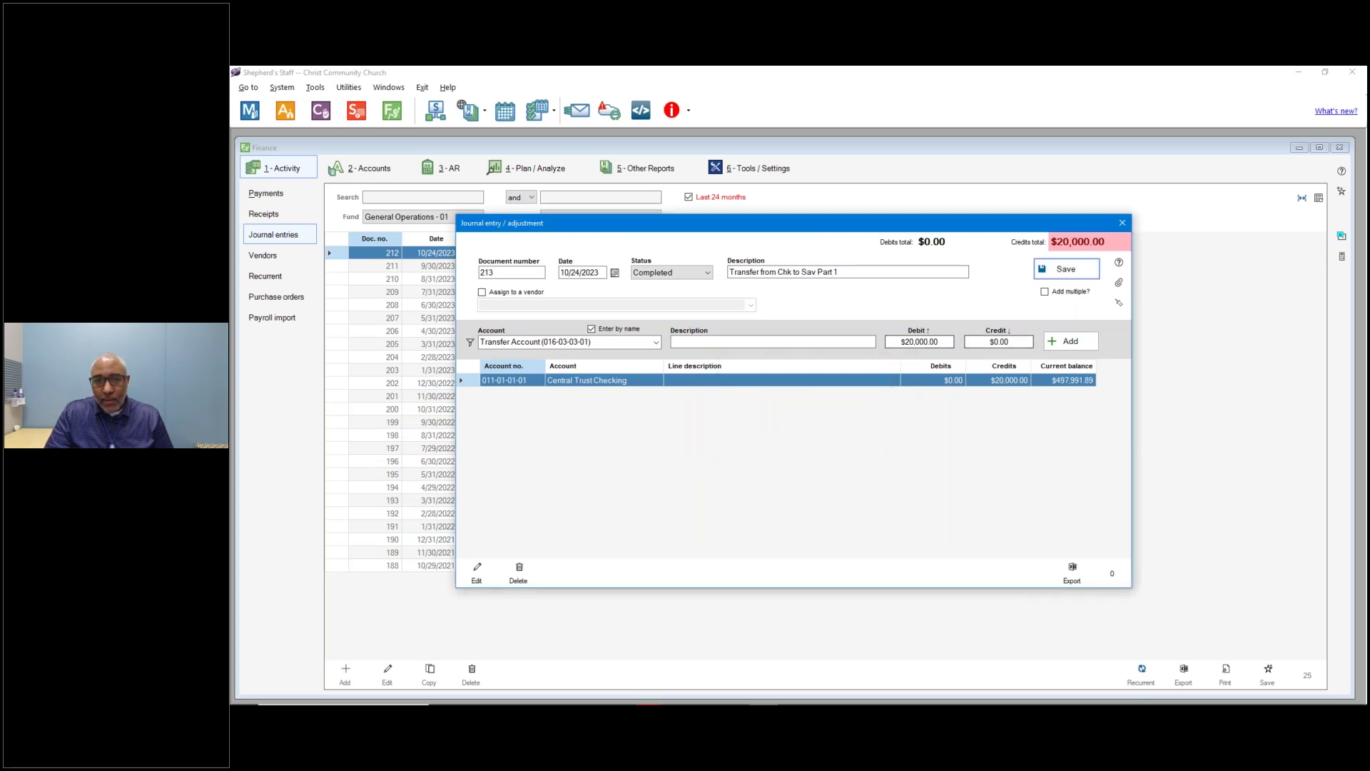
left_click(1066, 341)
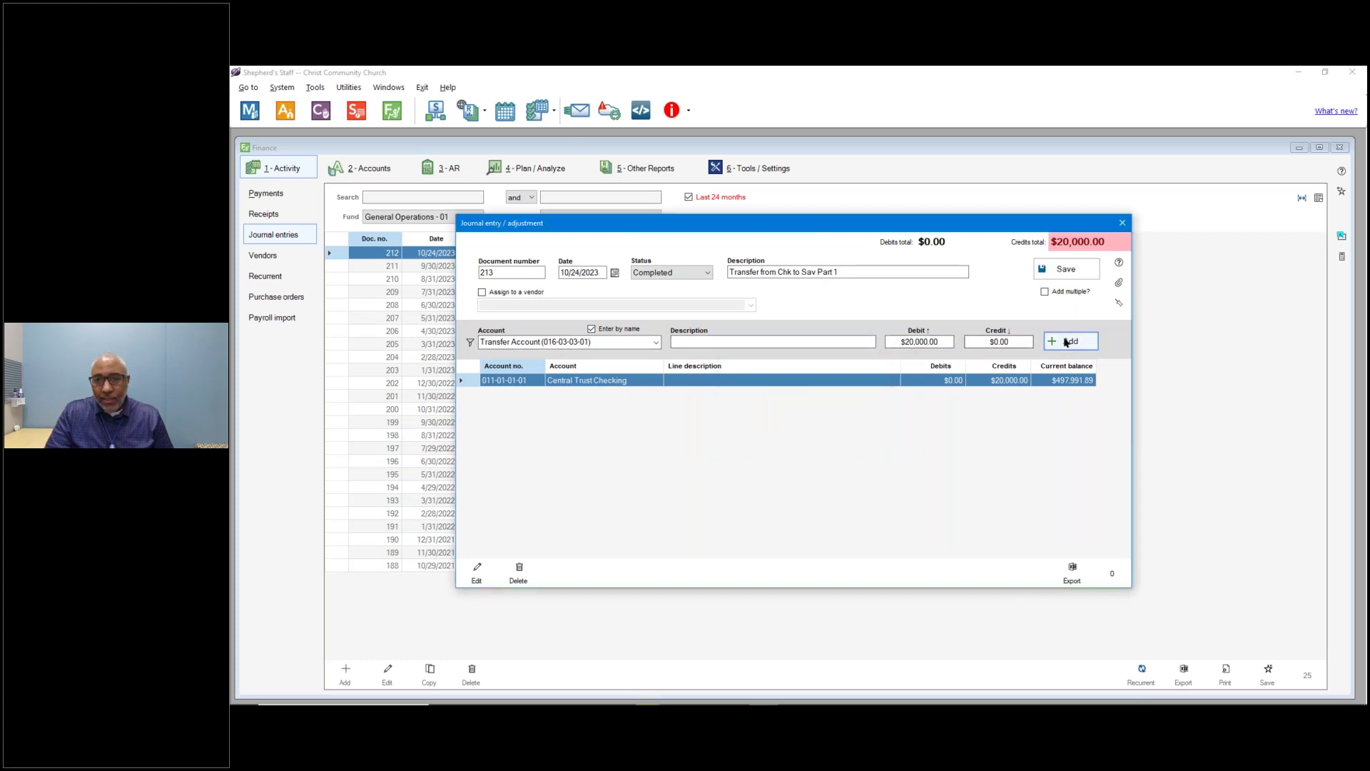
left_click(1066, 269)
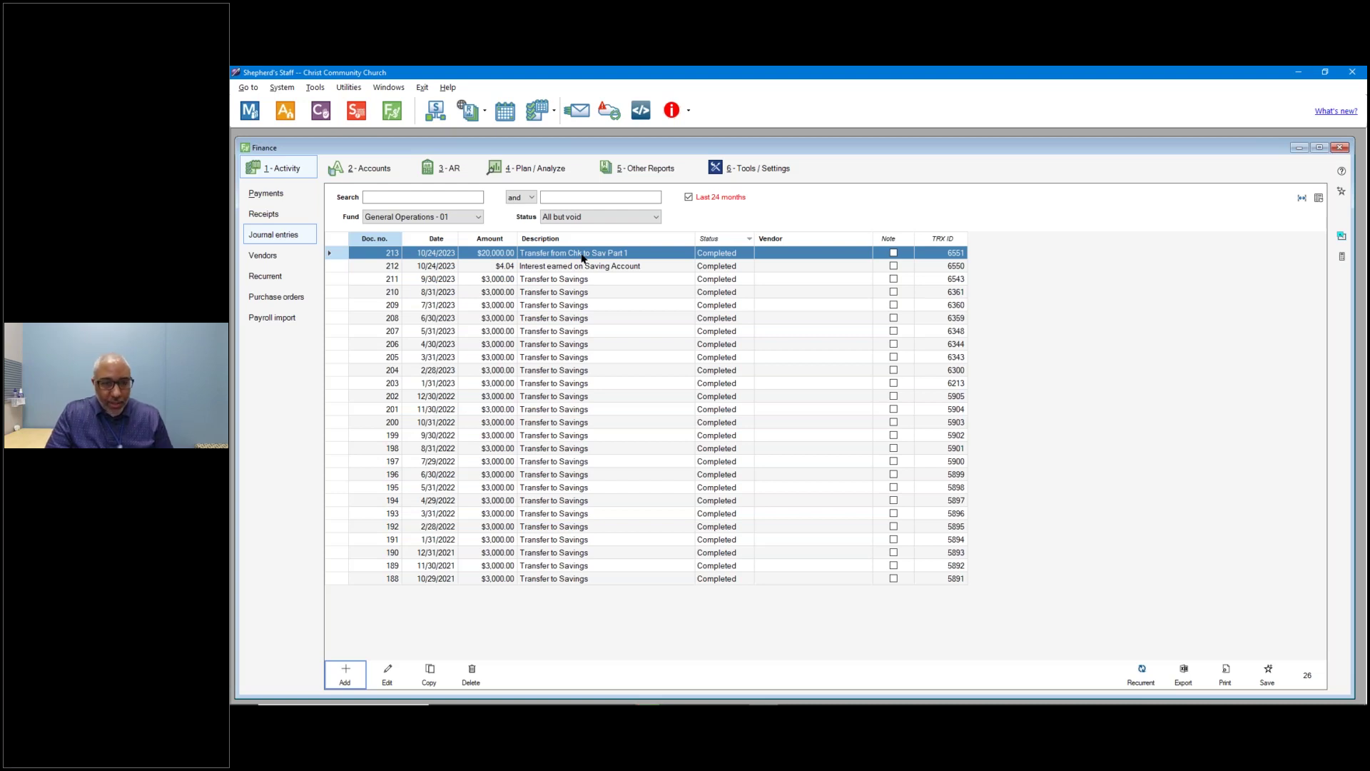
Copy entry 213 into a new entry described 'Transfer from Chk to Sav Part 2'.
left_click(582, 257)
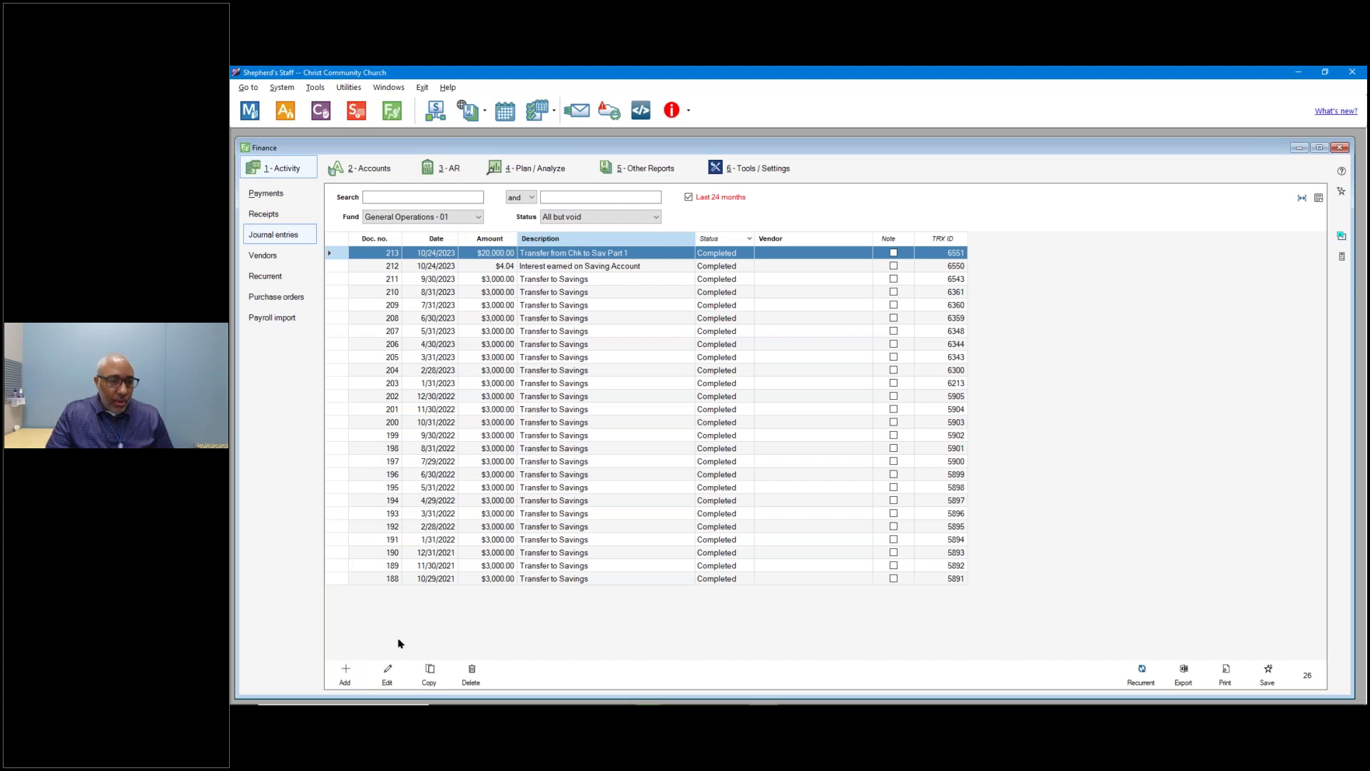
left_click(432, 680)
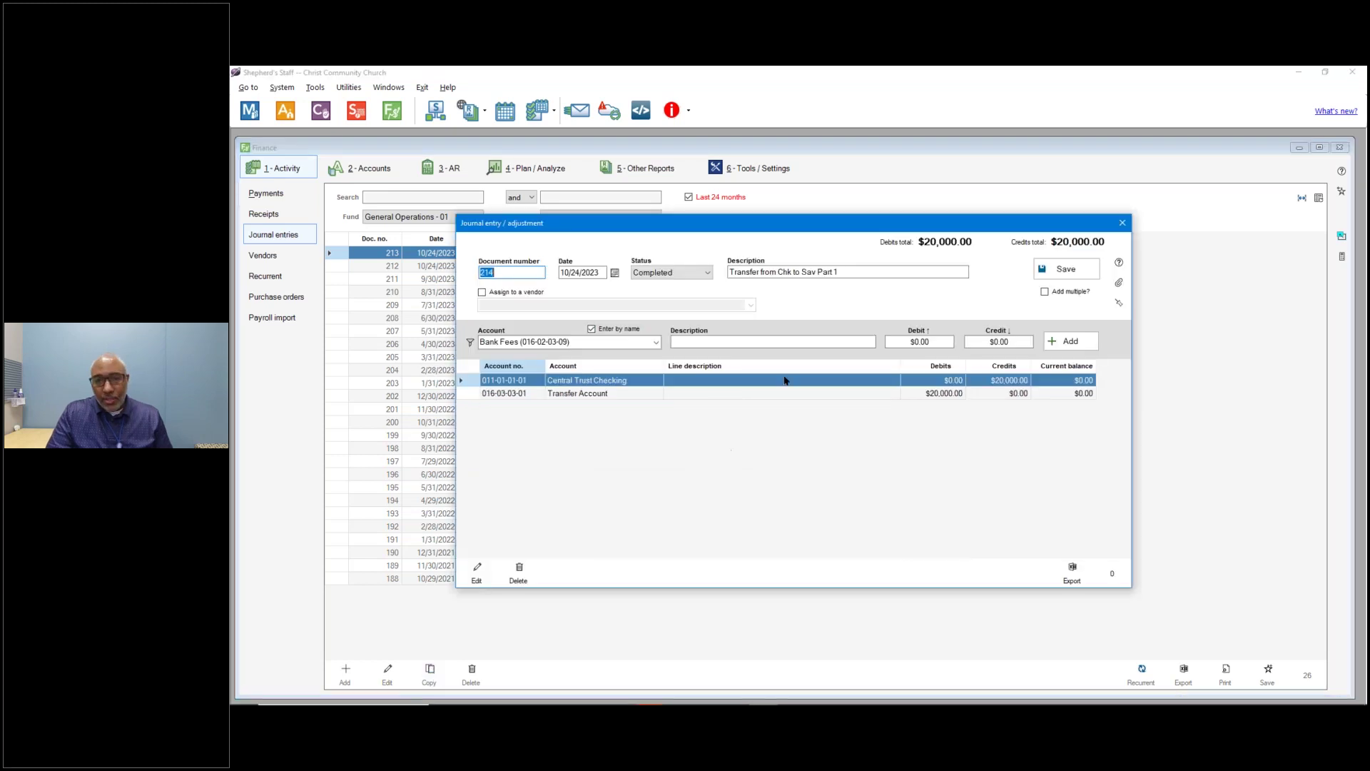
left_click(854, 276)
key("BackSpace")
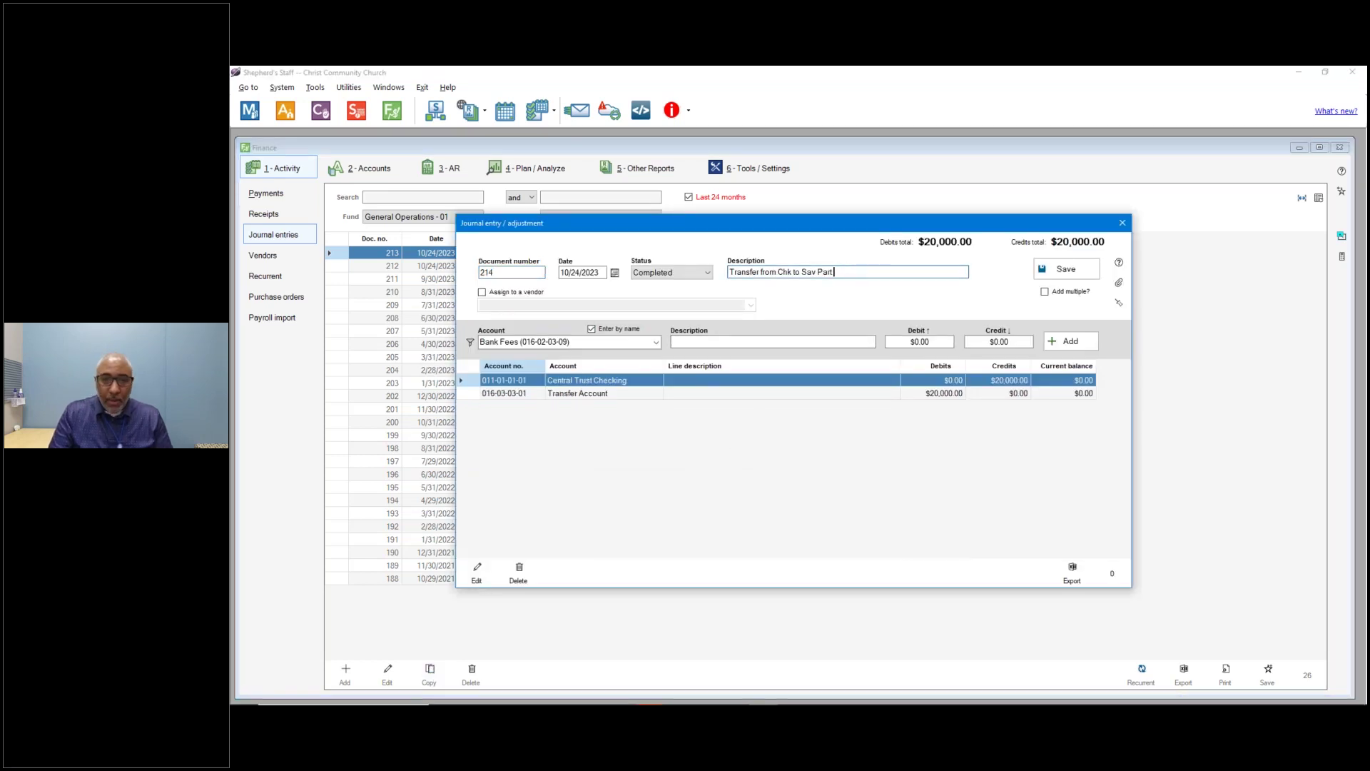
type("2")
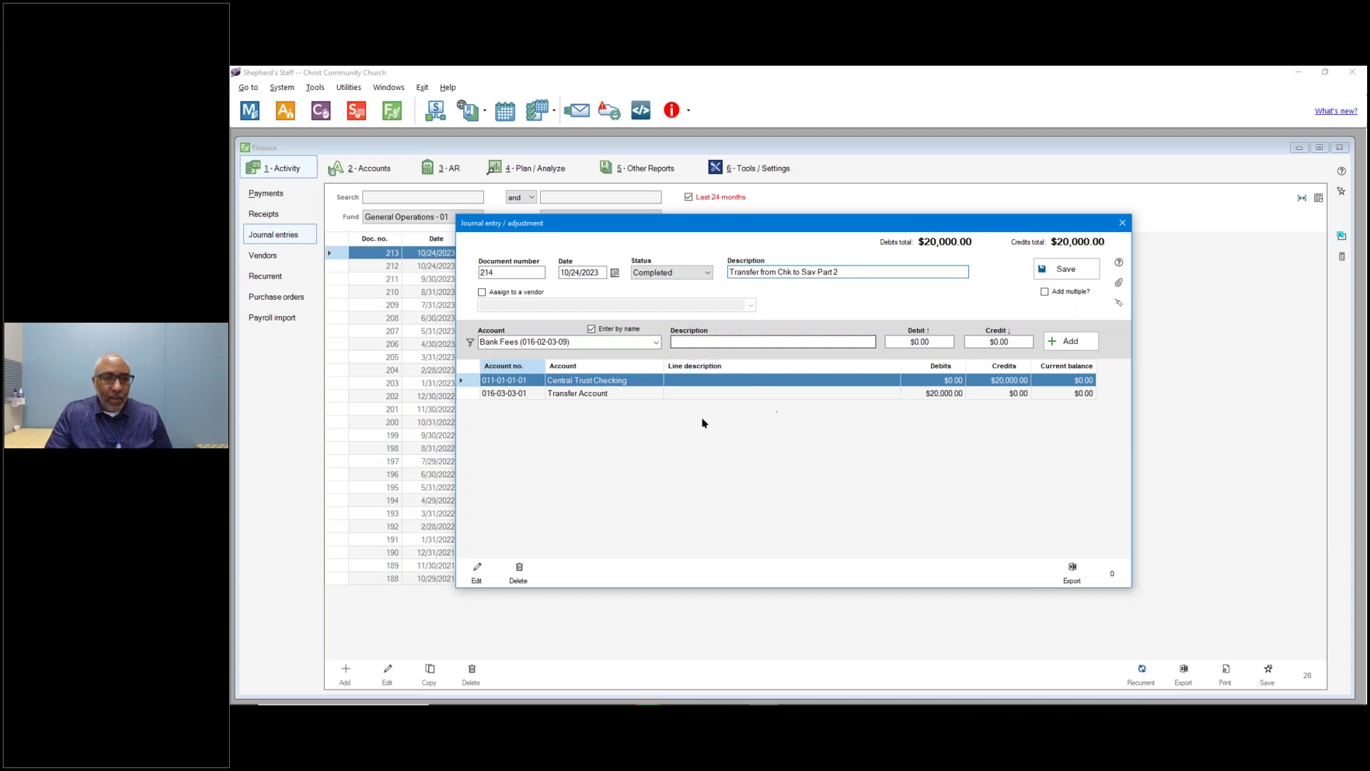
Change the Central Trust Checking line to a $20,000 debit with a 0 credit.
double_click(622, 385)
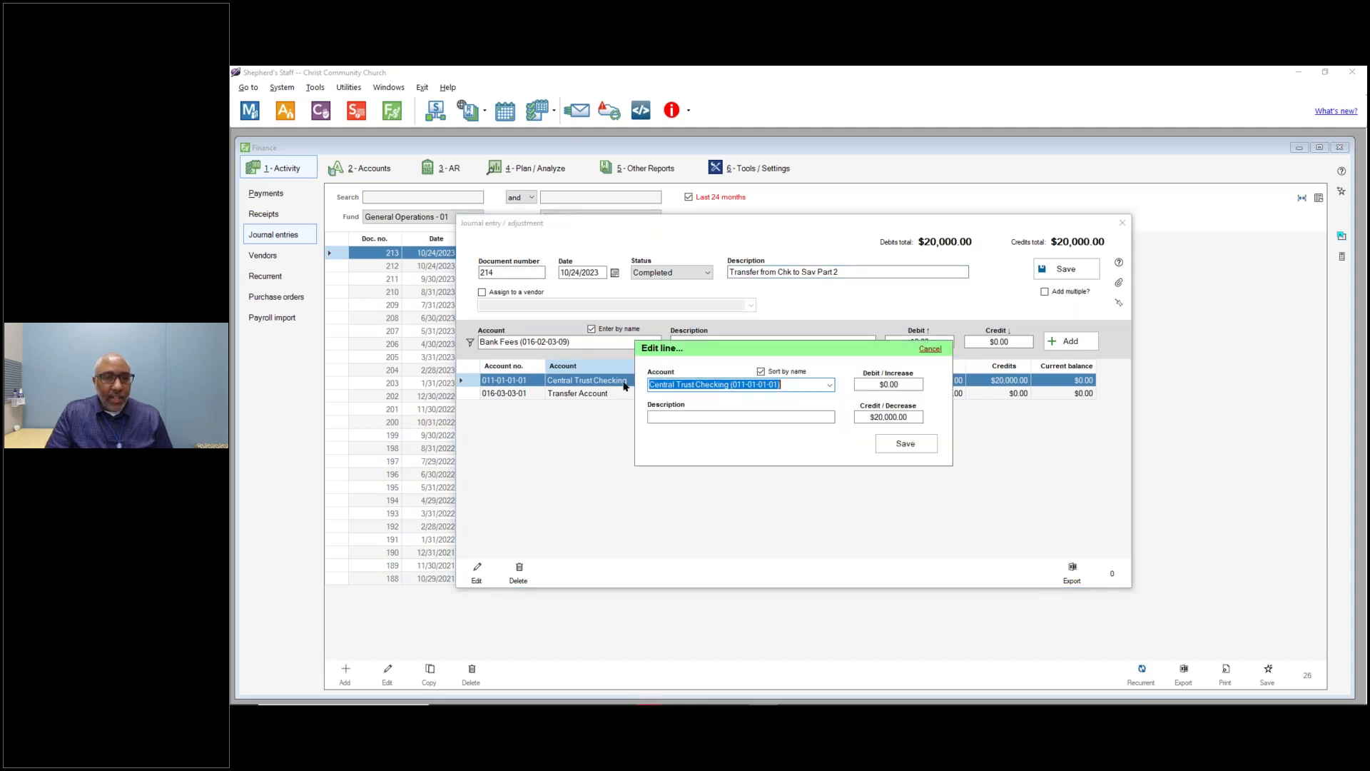
left_click(830, 385)
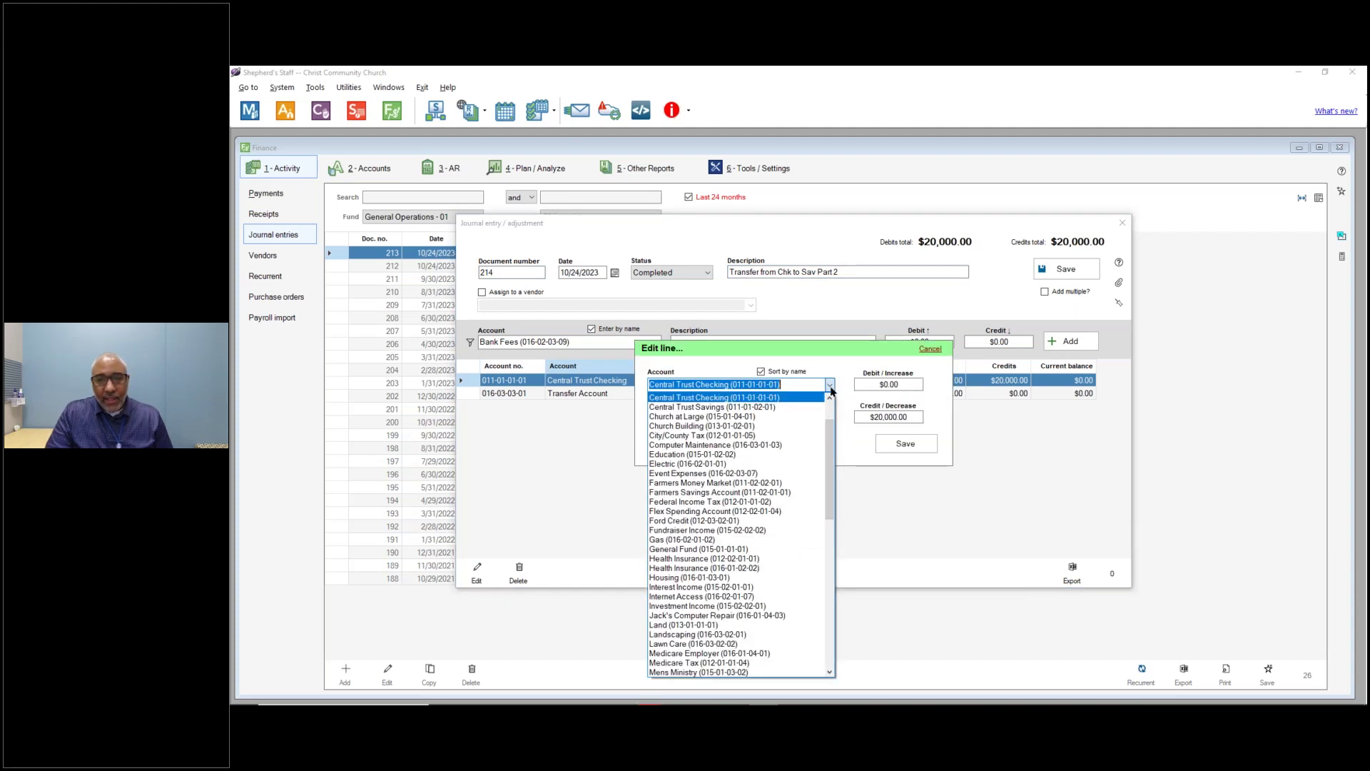
type("sav")
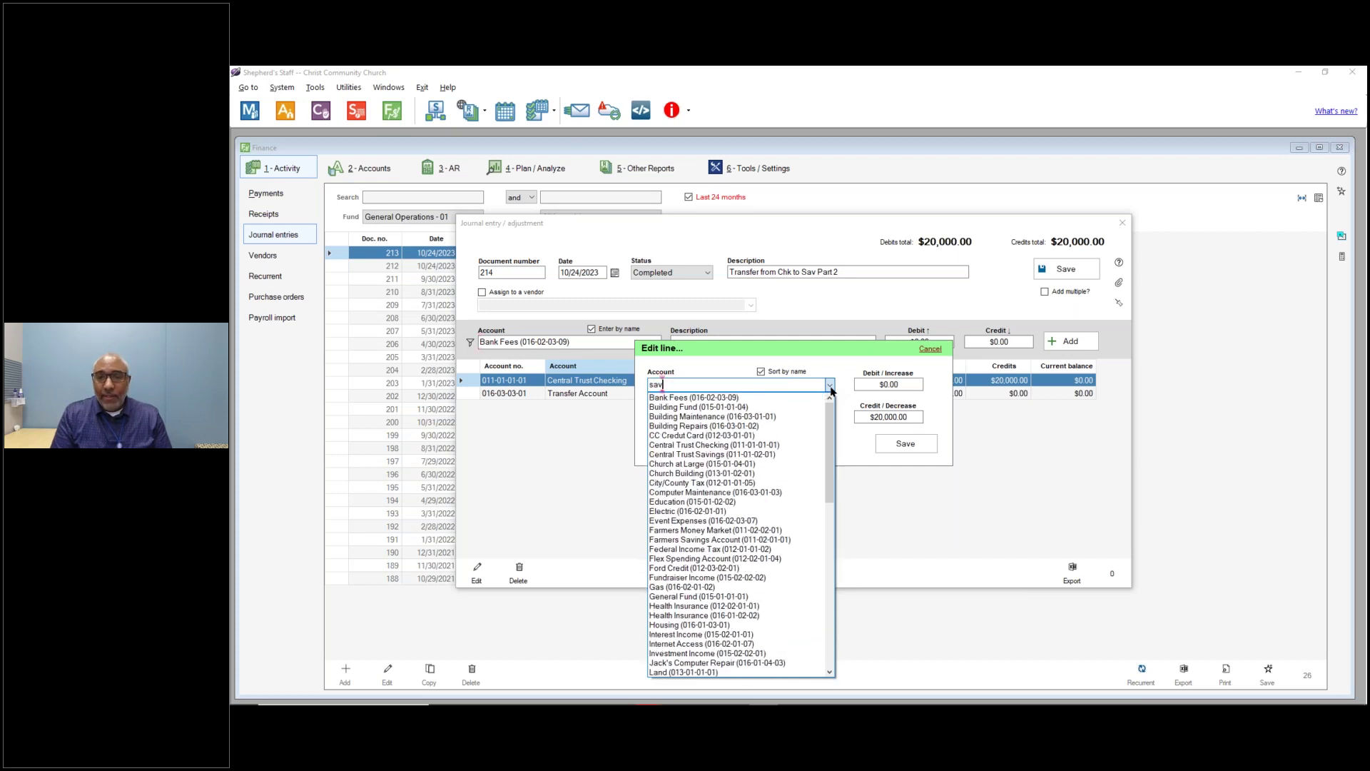
key("BackSpace")
key("BackSpace")
key("BackSpace")
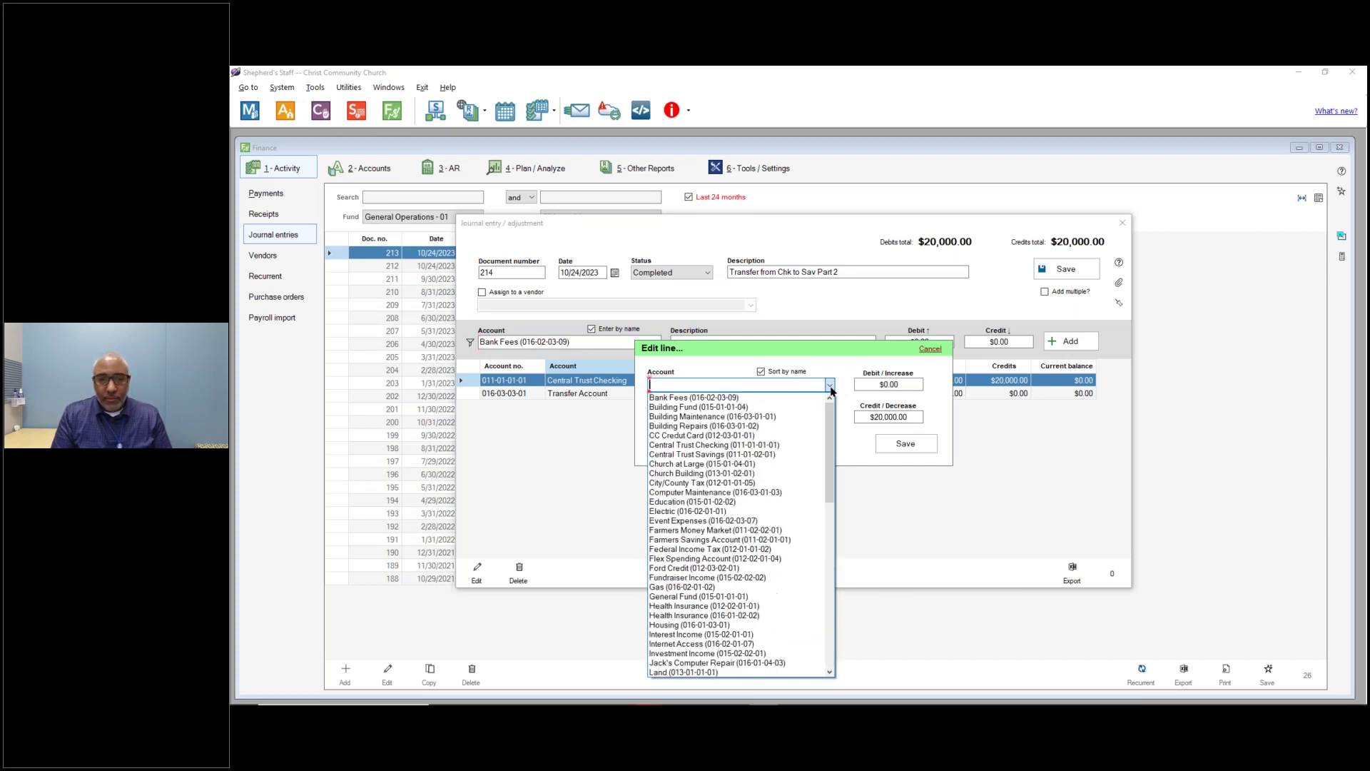
type("ce")
key("Down")
key("Down")
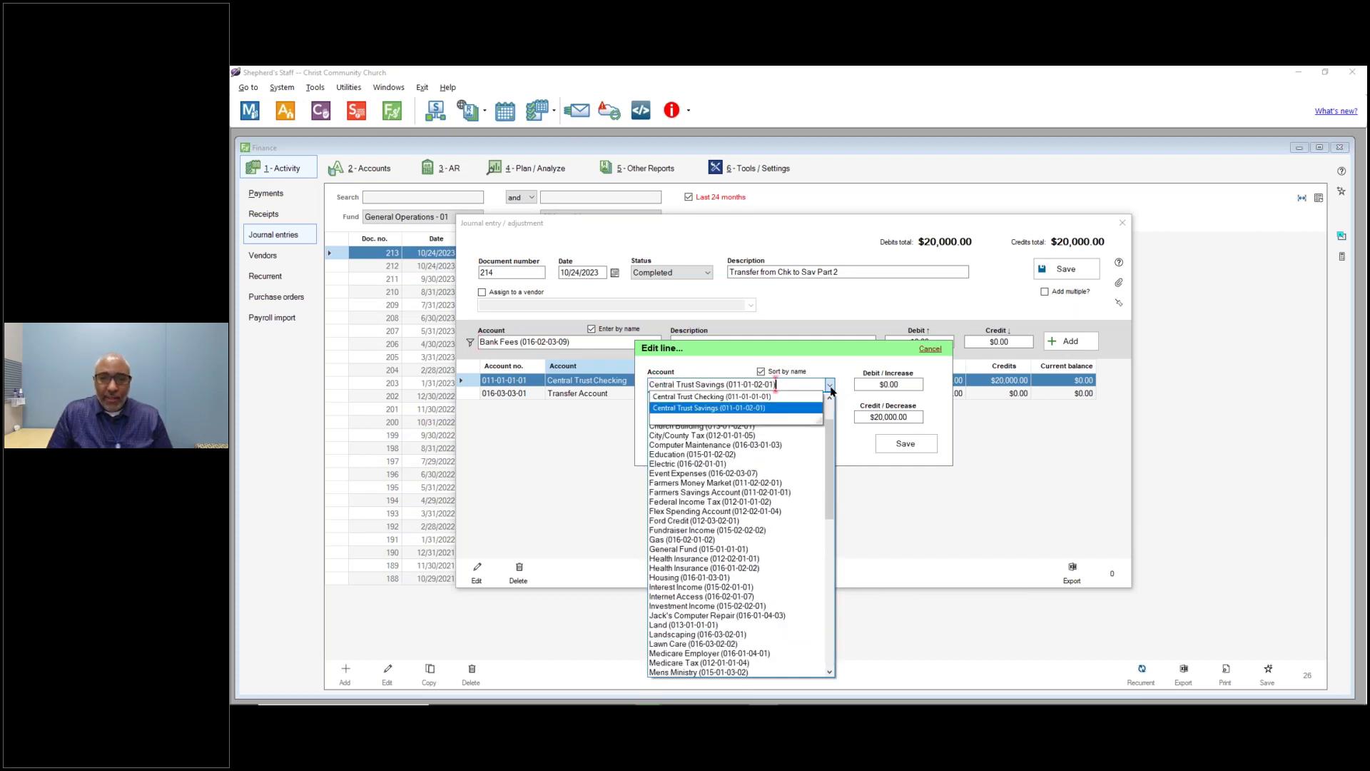
left_click(830, 386)
left_click(910, 386)
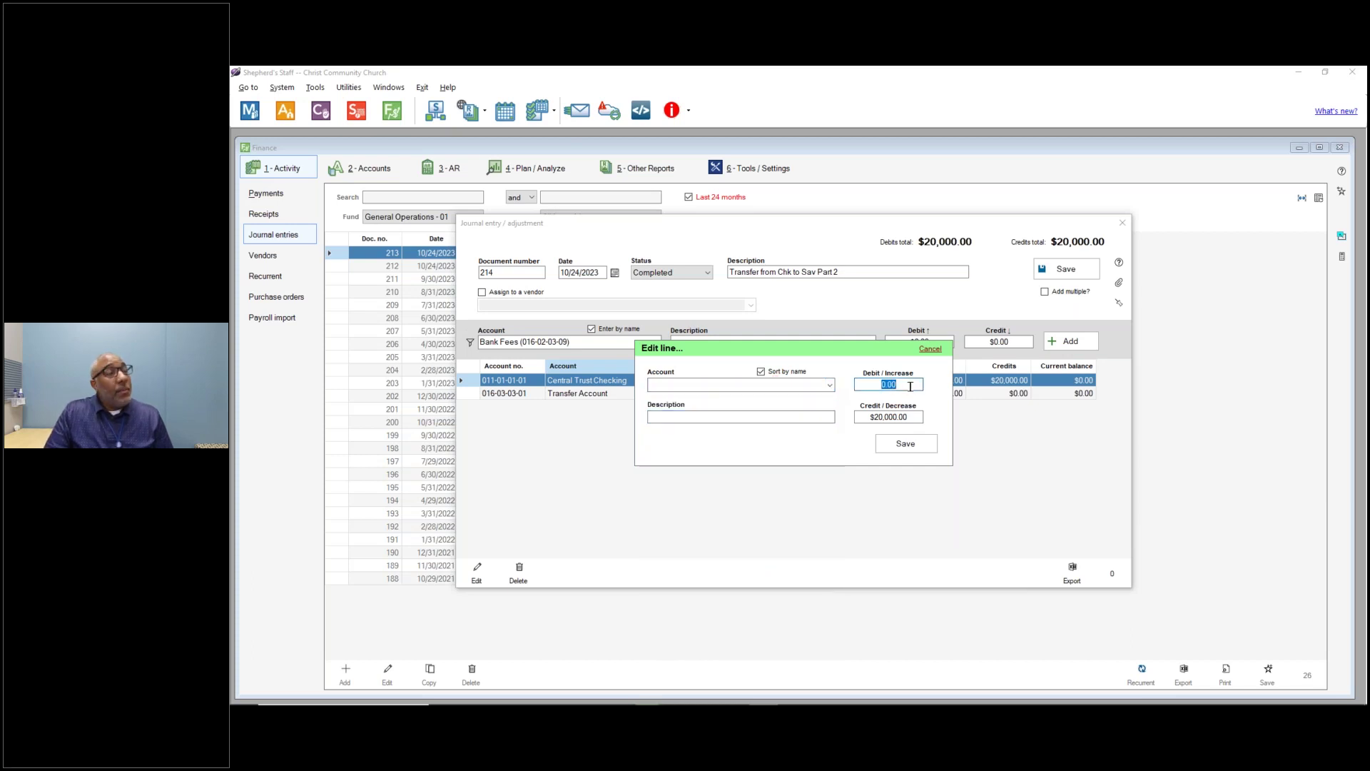
type("20000")
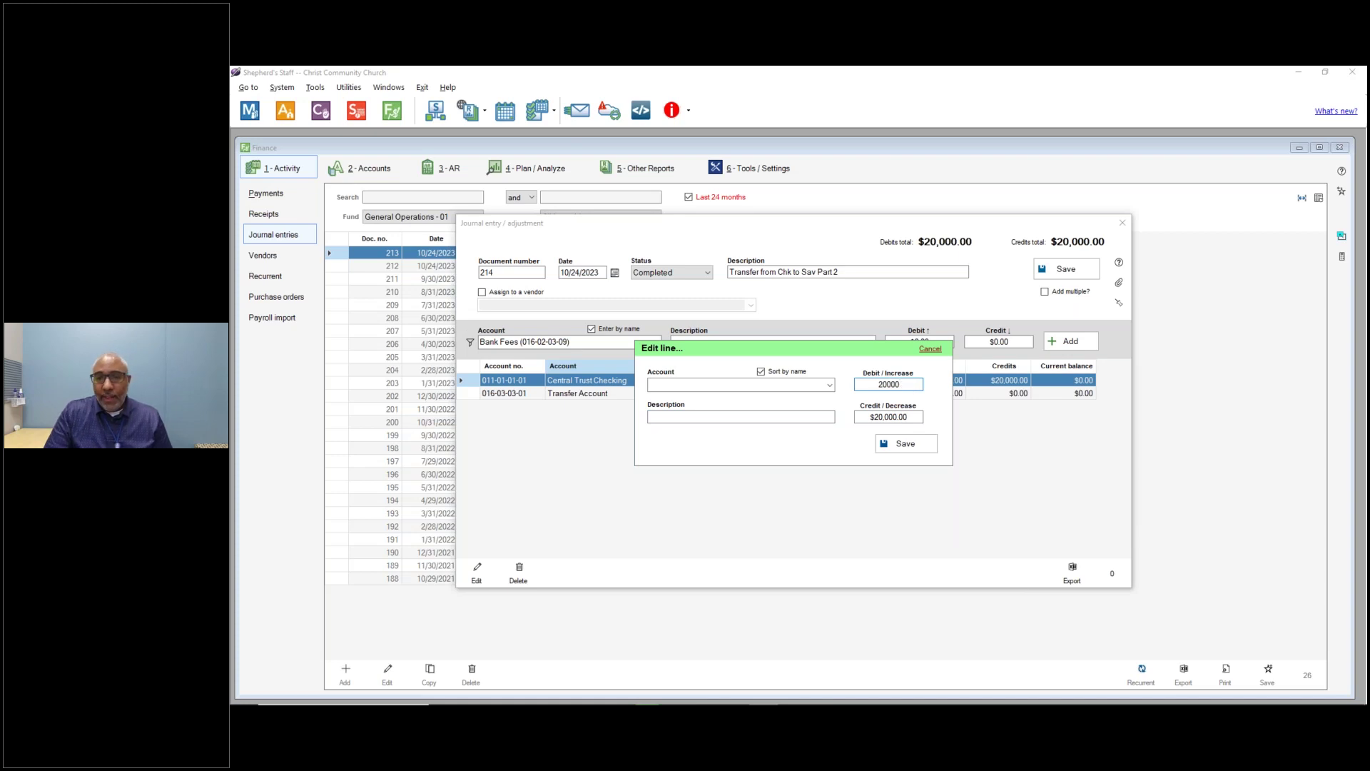
left_click(906, 416)
double_click(907, 416)
type("0")
Set that line's account to Central Trust Savings and save the line.
left_click(829, 385)
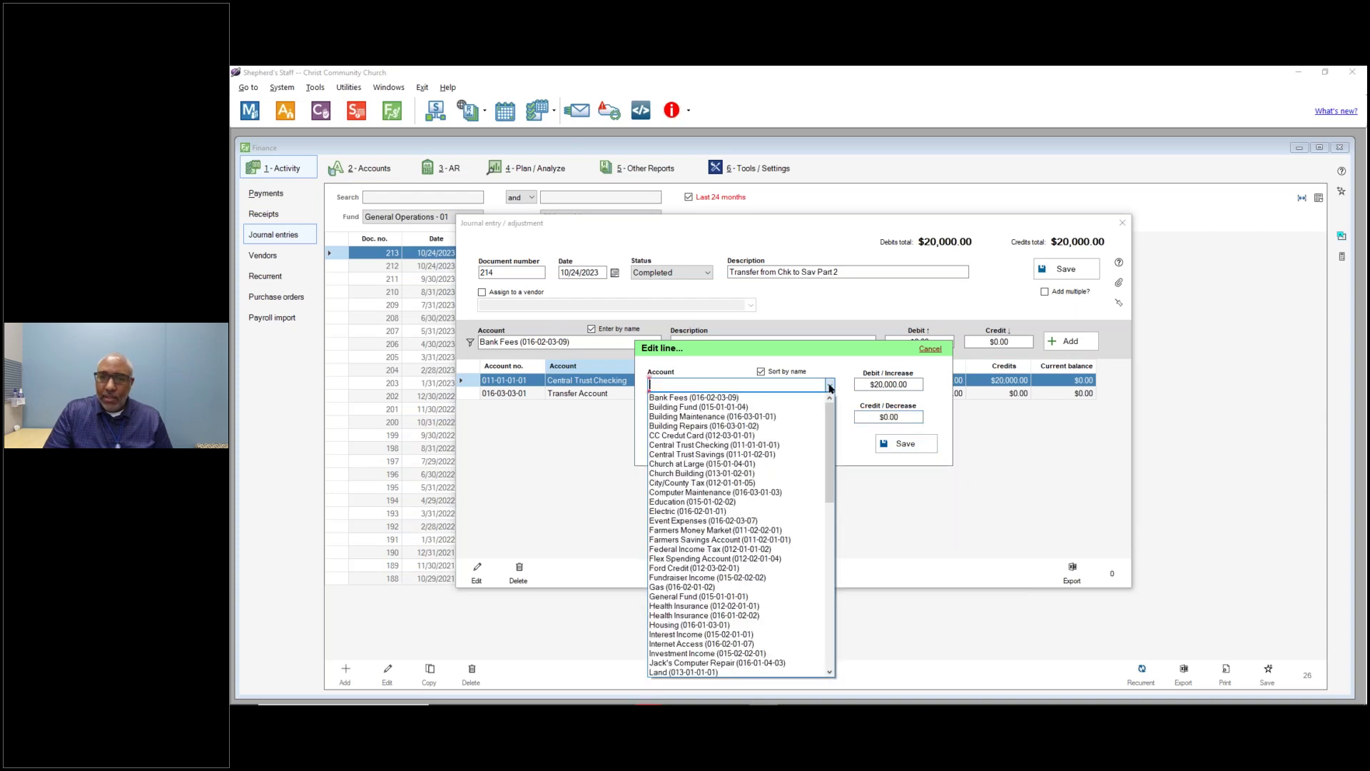
type("cne")
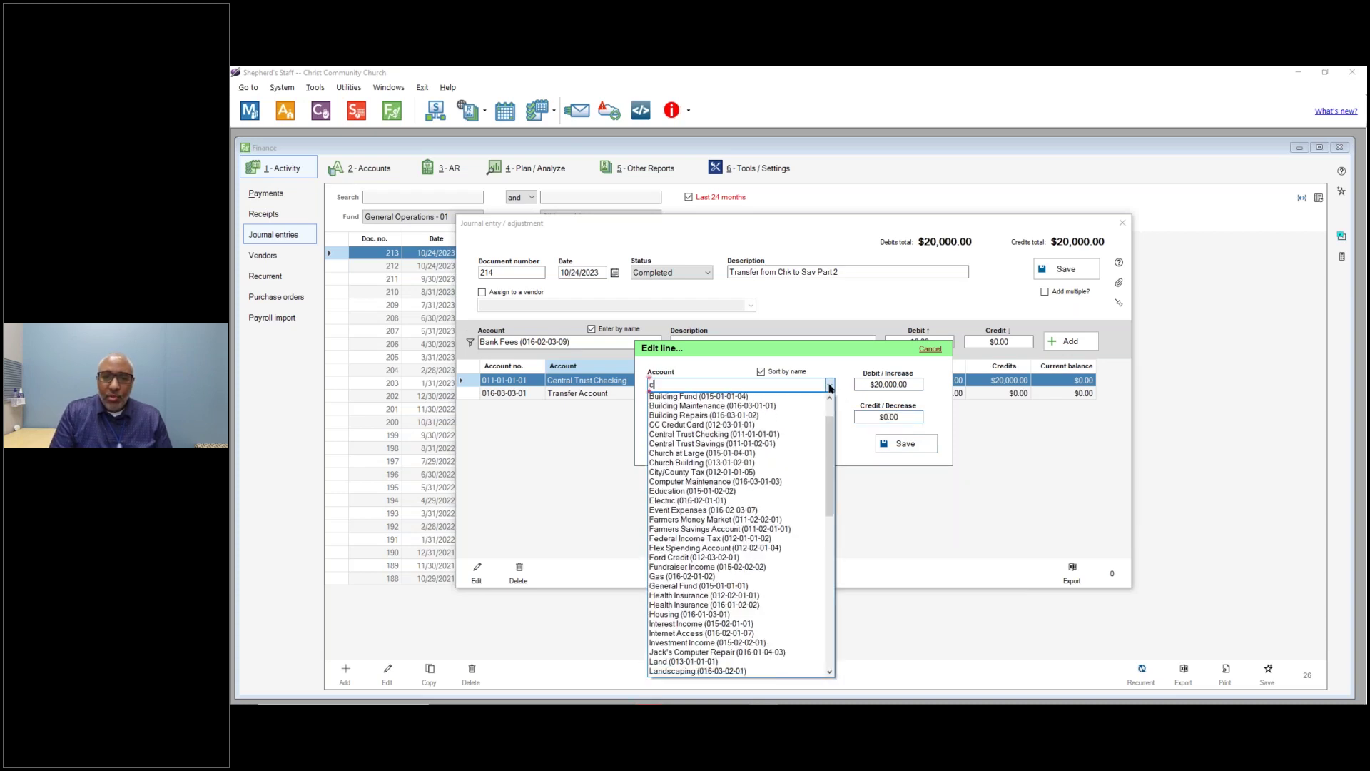
key("BackSpace")
key("BackSpace")
type("en")
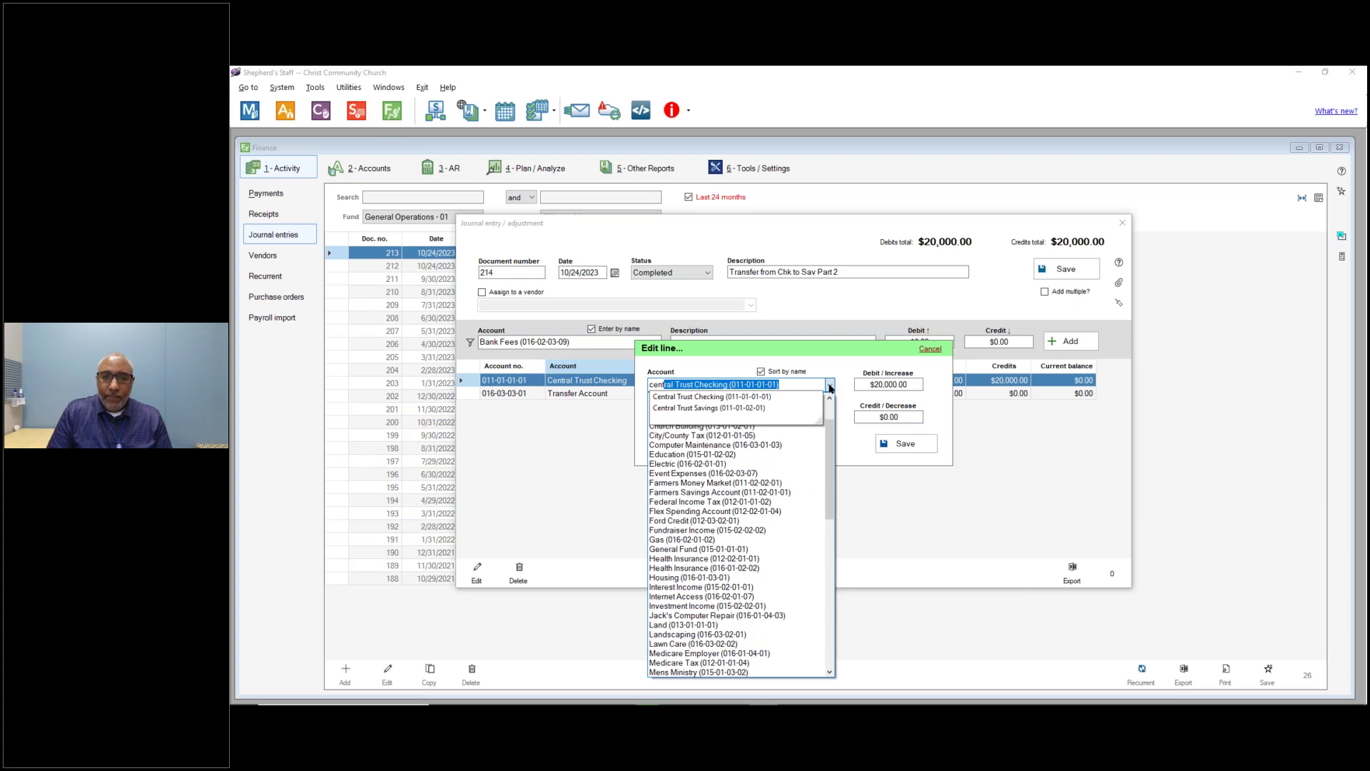
key("Down")
key("Tab")
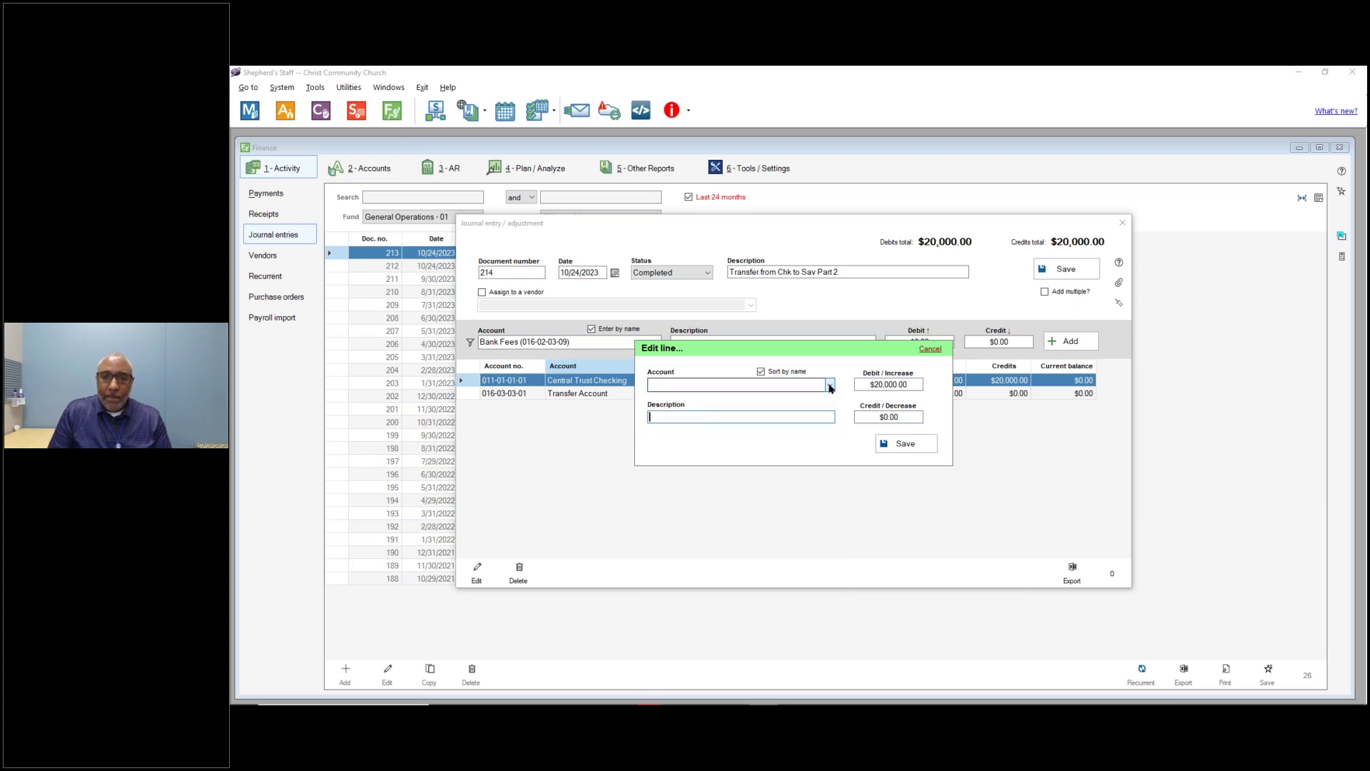
left_click(830, 386)
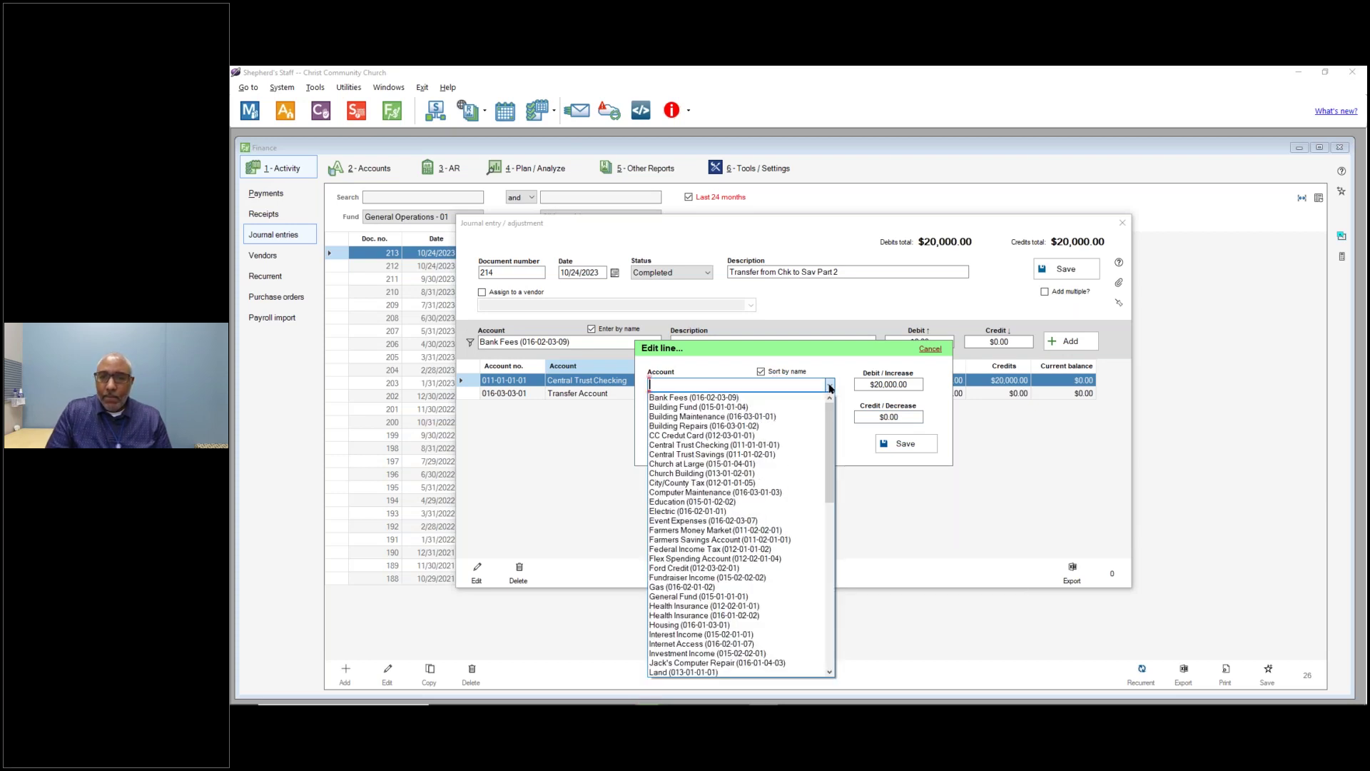
left_click(784, 454)
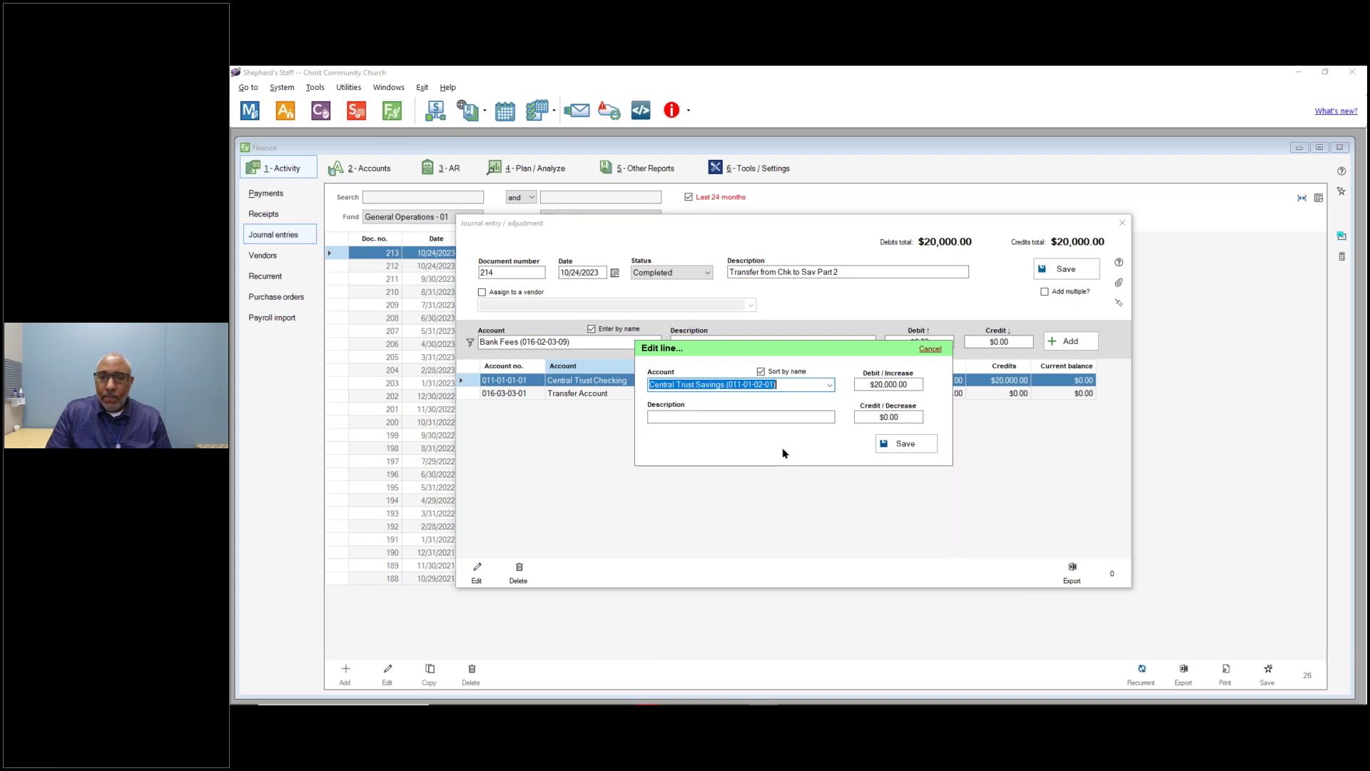
left_click(889, 450)
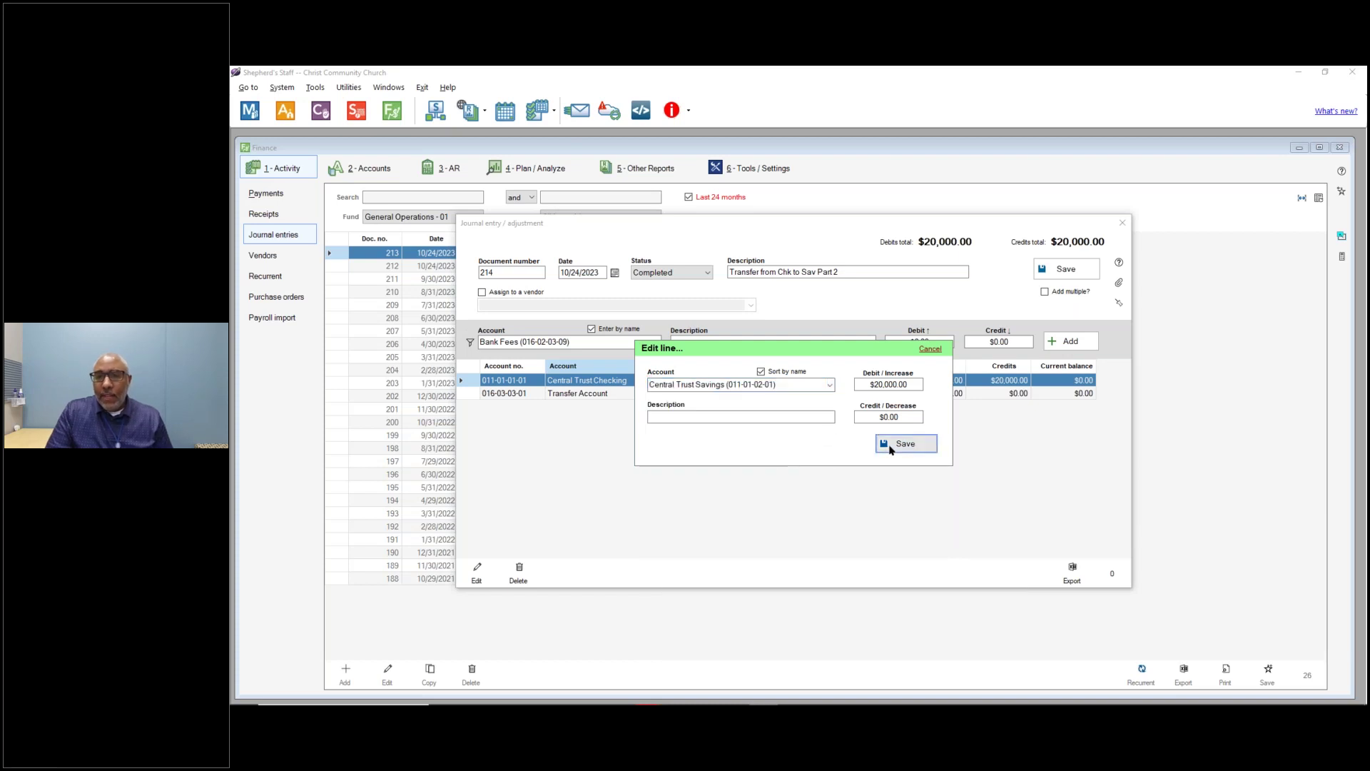
Turn the Transfer Account line into a $20,000 credit and save entry 214.
left_click(707, 395)
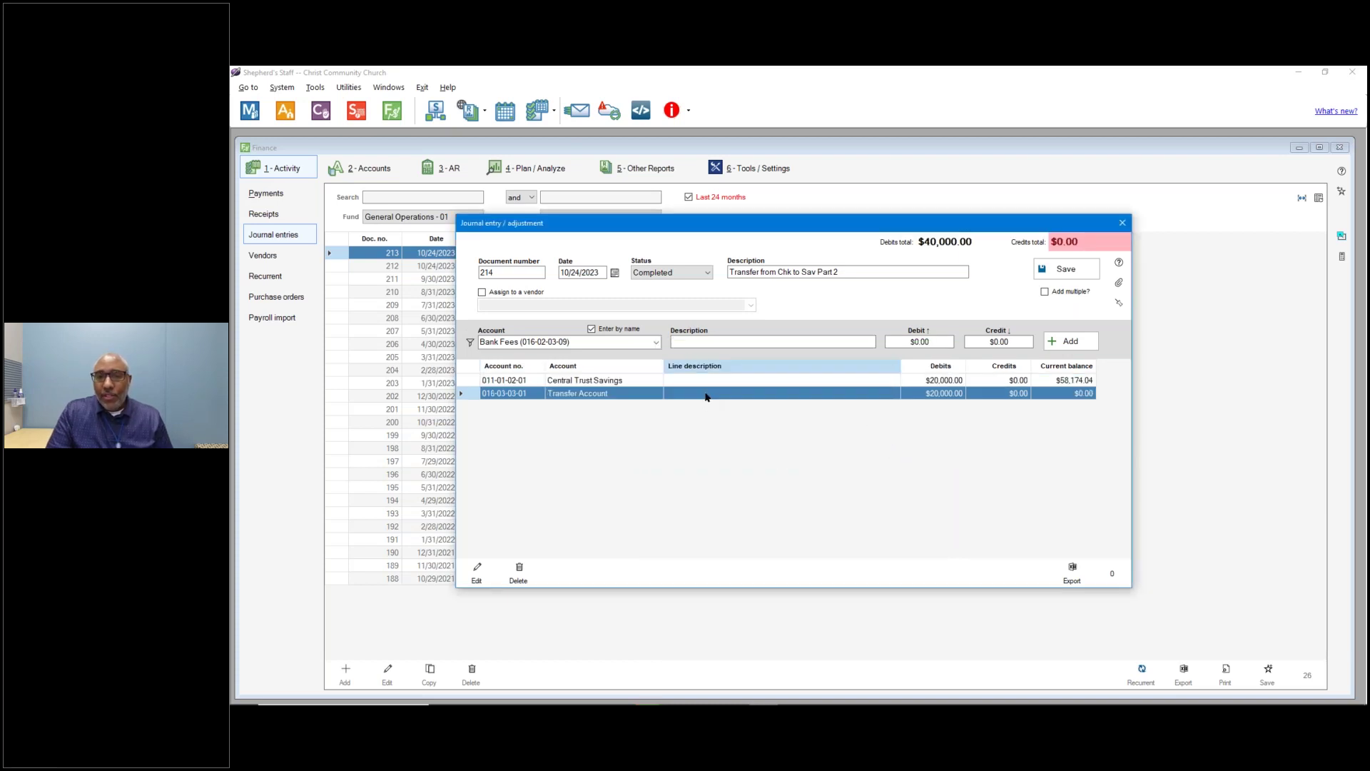
double_click(707, 396)
left_click(891, 384)
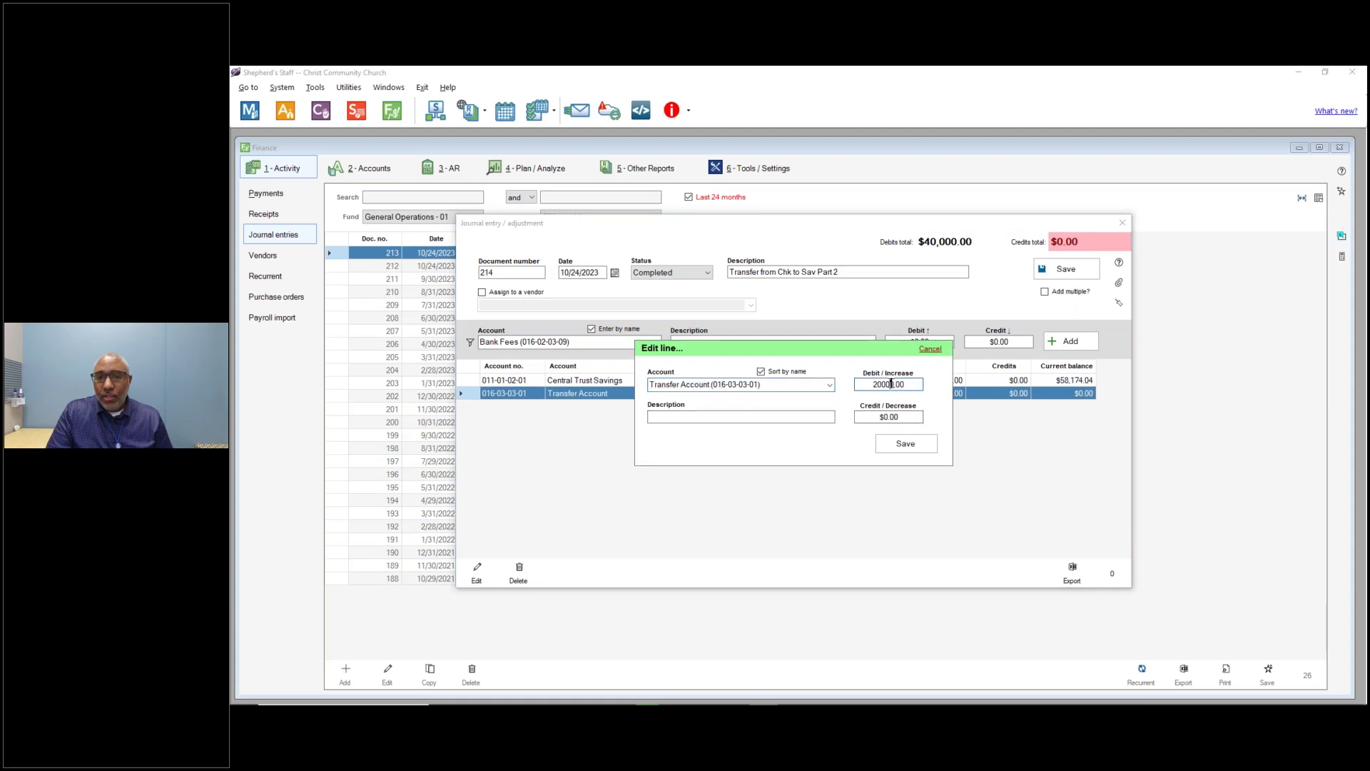
key("Delete")
left_click(898, 417)
type("20000")
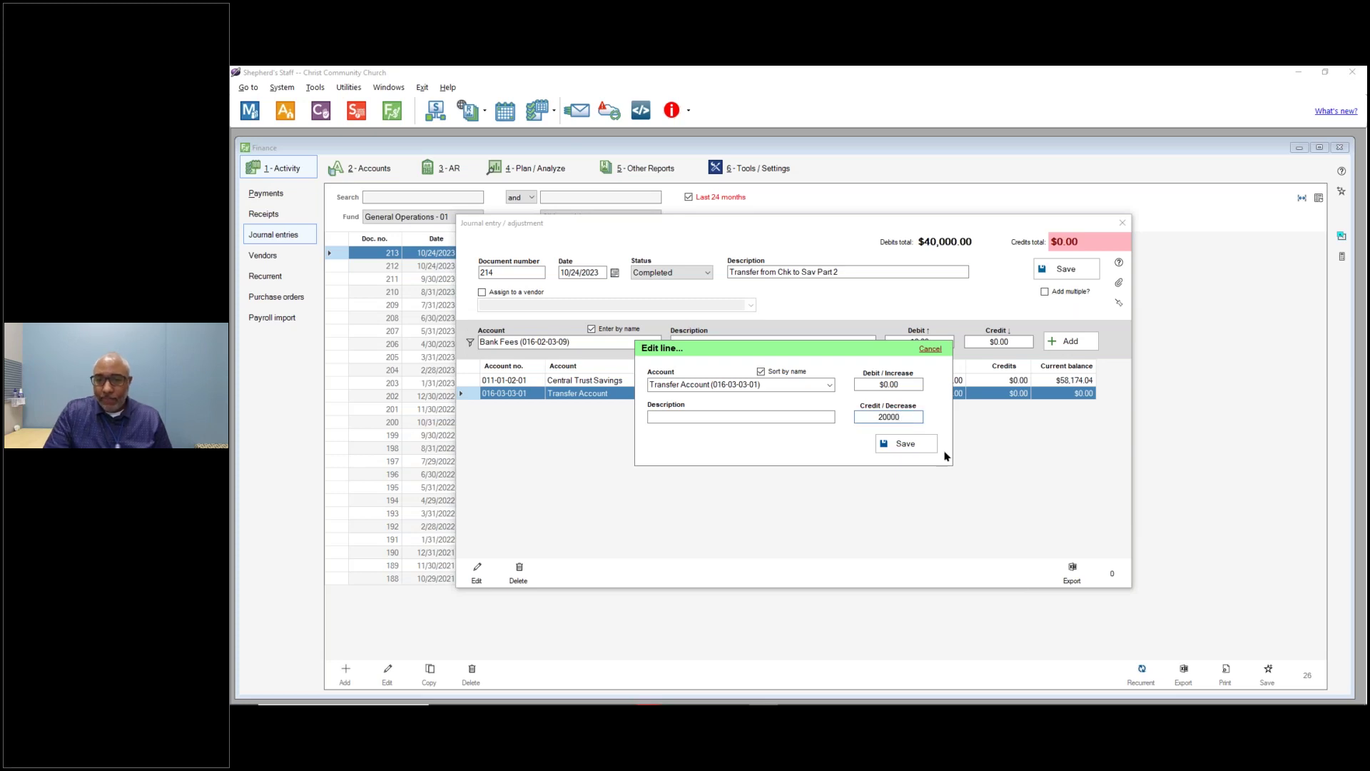
left_click(905, 443)
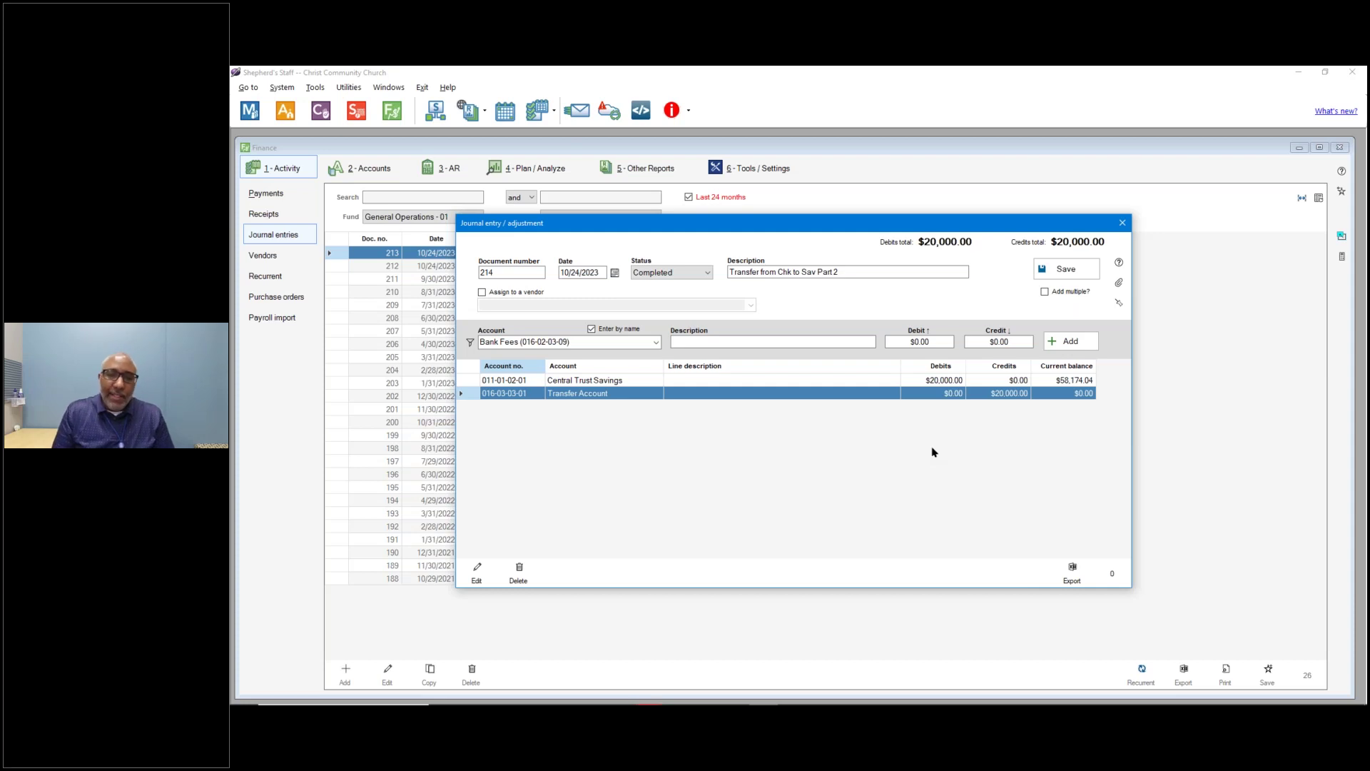
left_click(1080, 274)
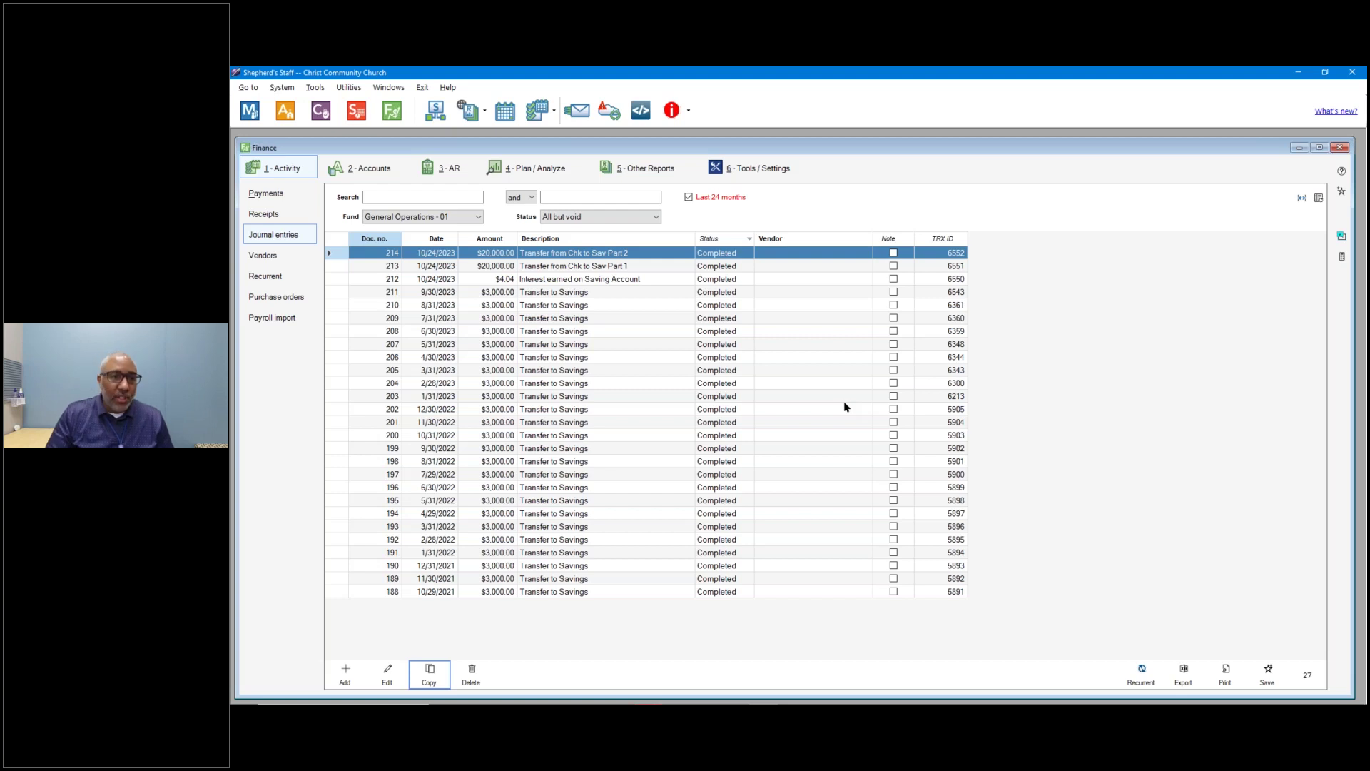
Filter the journal entries list to the General Operations - 01 fund.
left_click(451, 221)
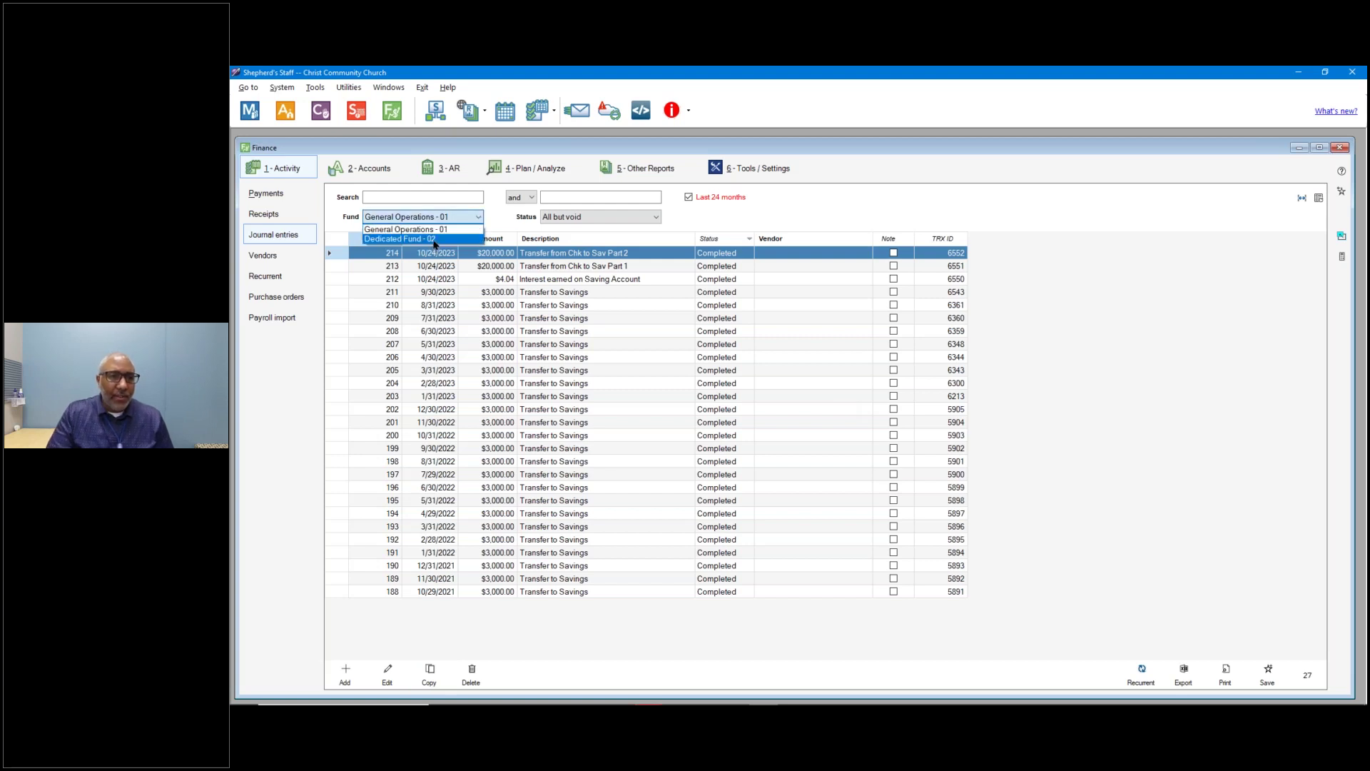
left_click(434, 240)
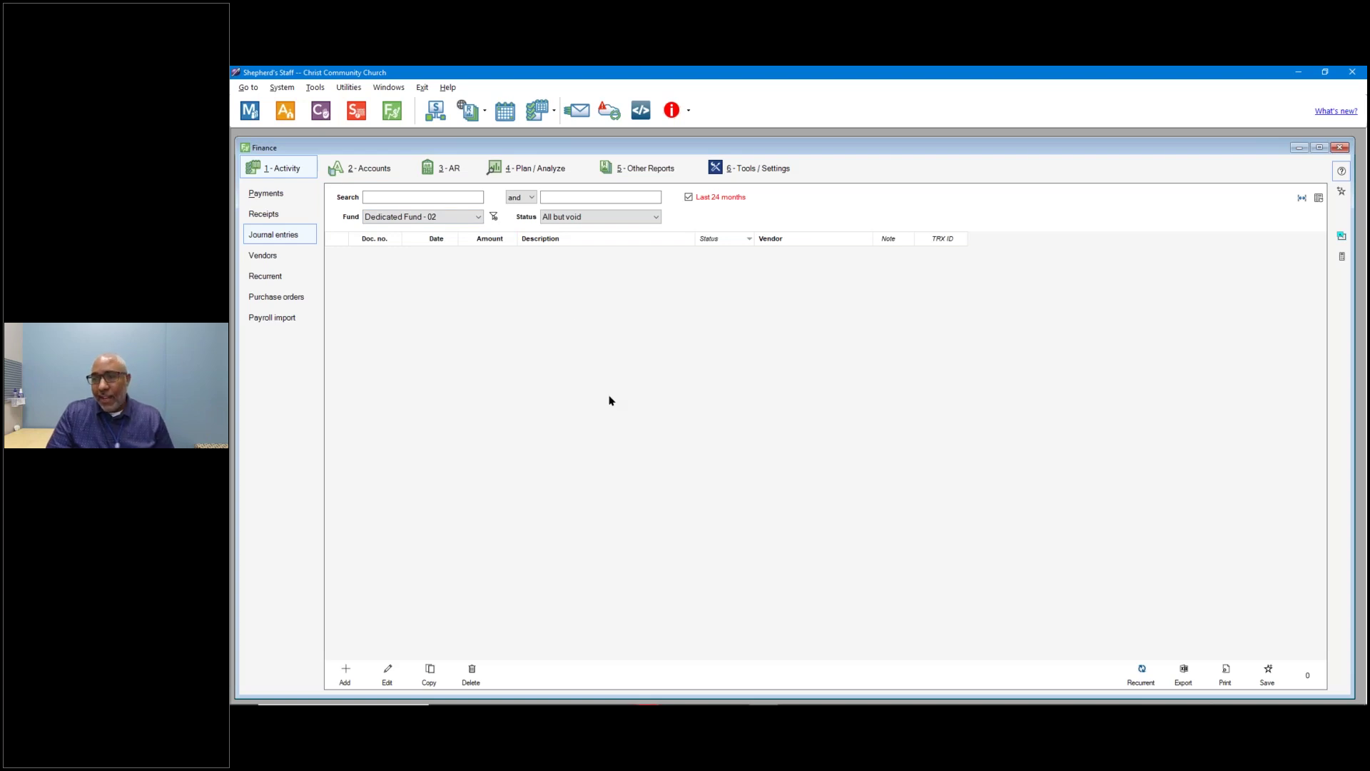
left_click(468, 218)
left_click(454, 228)
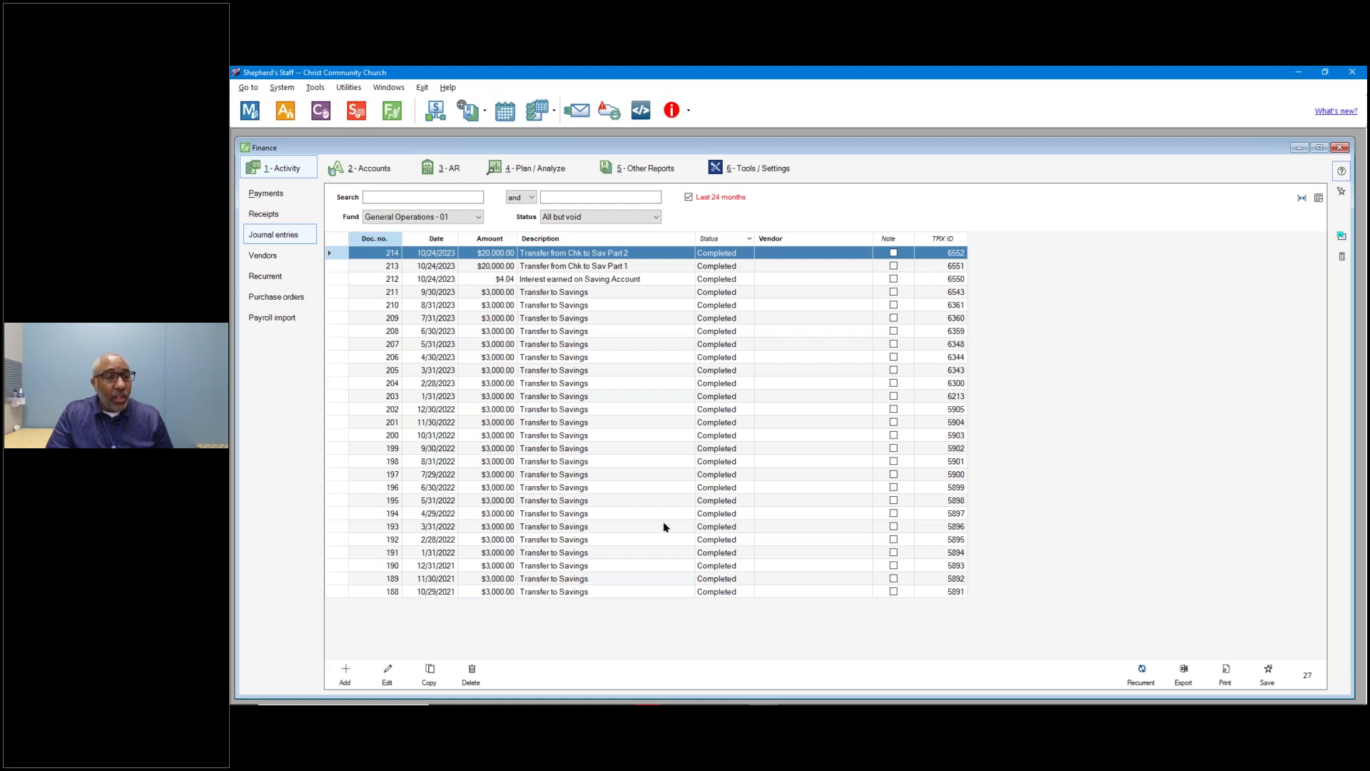
Open entry 214 to review its $20,000 Savings debit and Transfer Account credit, then close it.
left_click(576, 254)
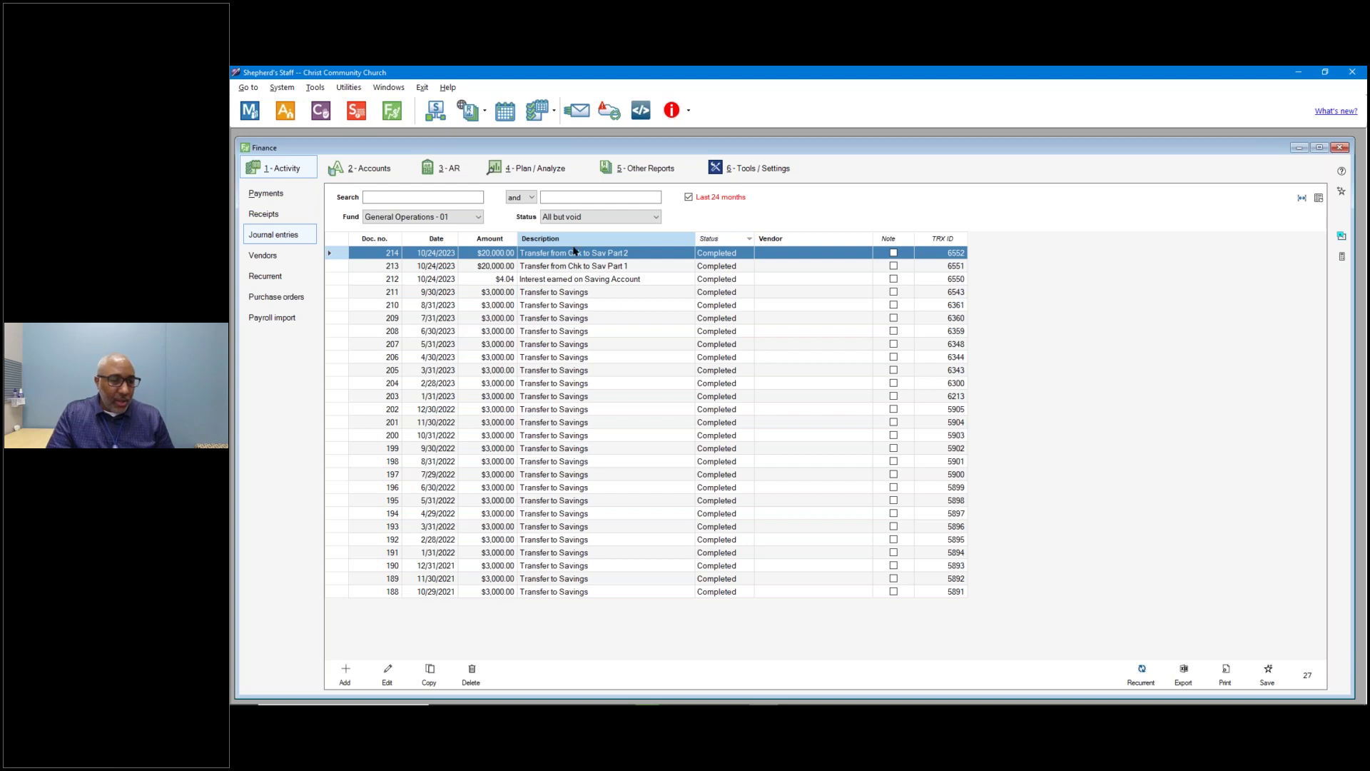
left_click(383, 683)
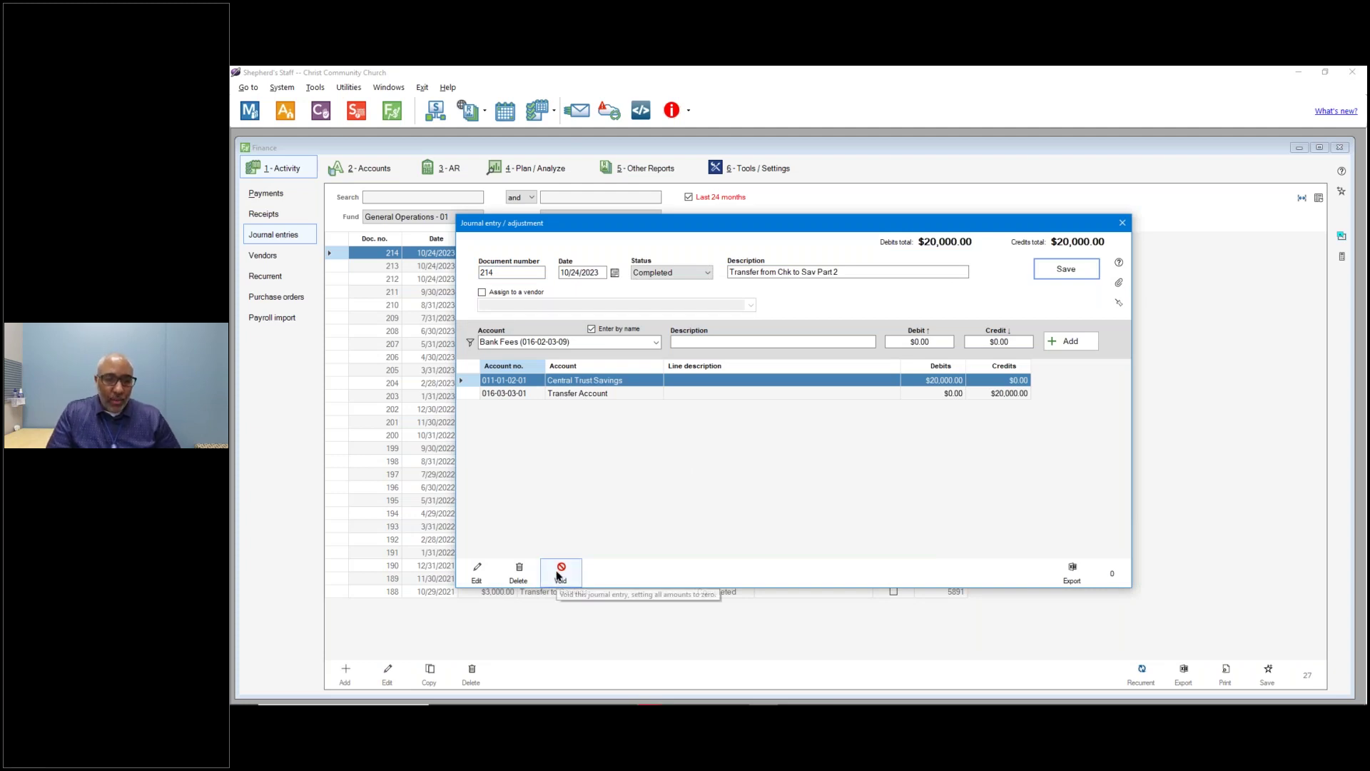
left_click(1121, 224)
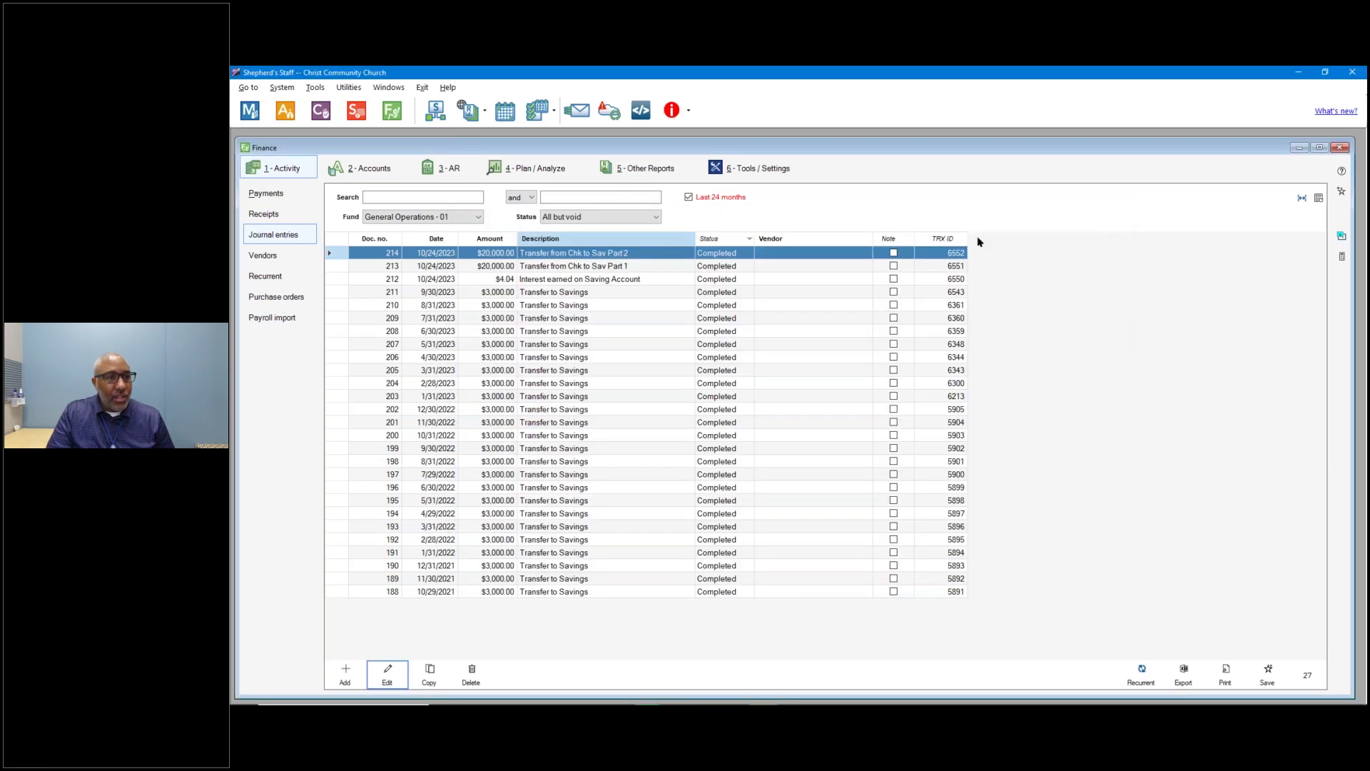
Review the $12,000 Snow Removal payment in the Payments list, then maximize the Finance window.
left_click(292, 194)
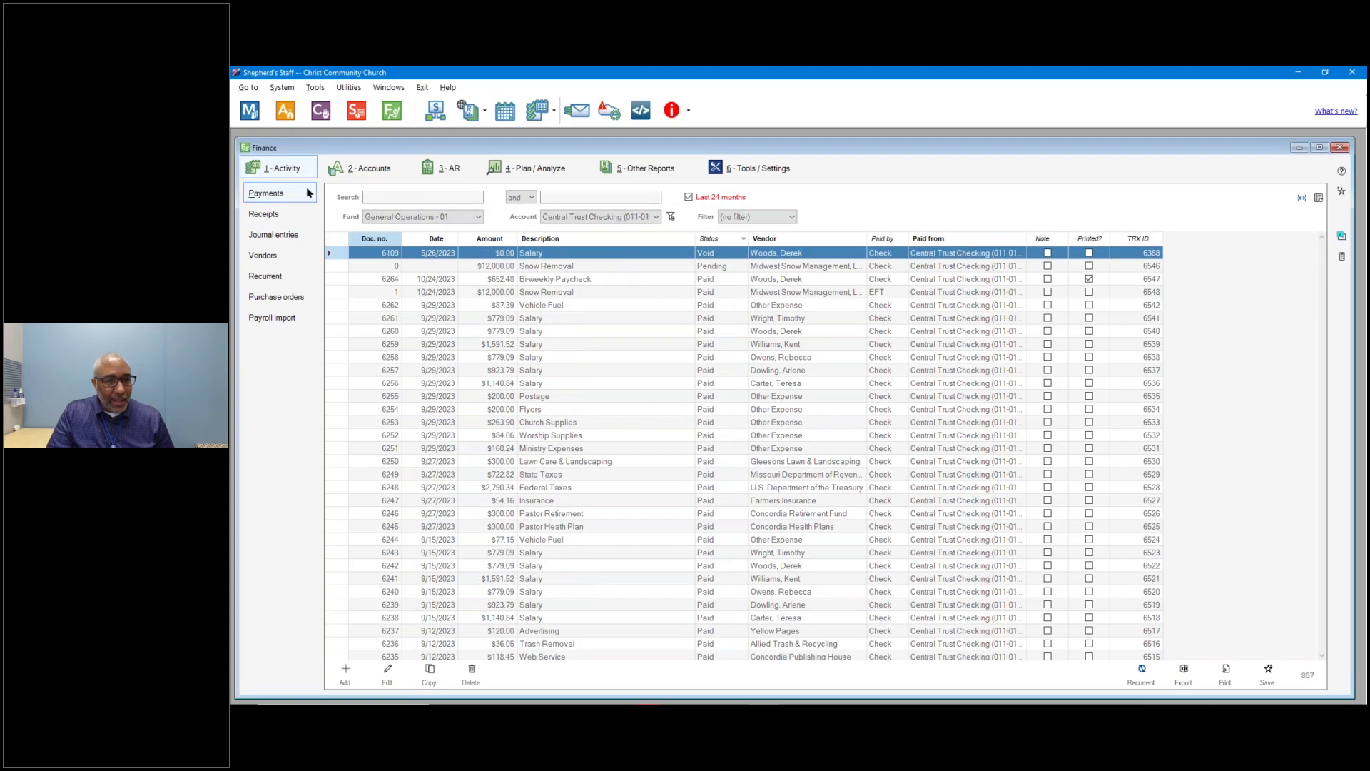
left_click(578, 294)
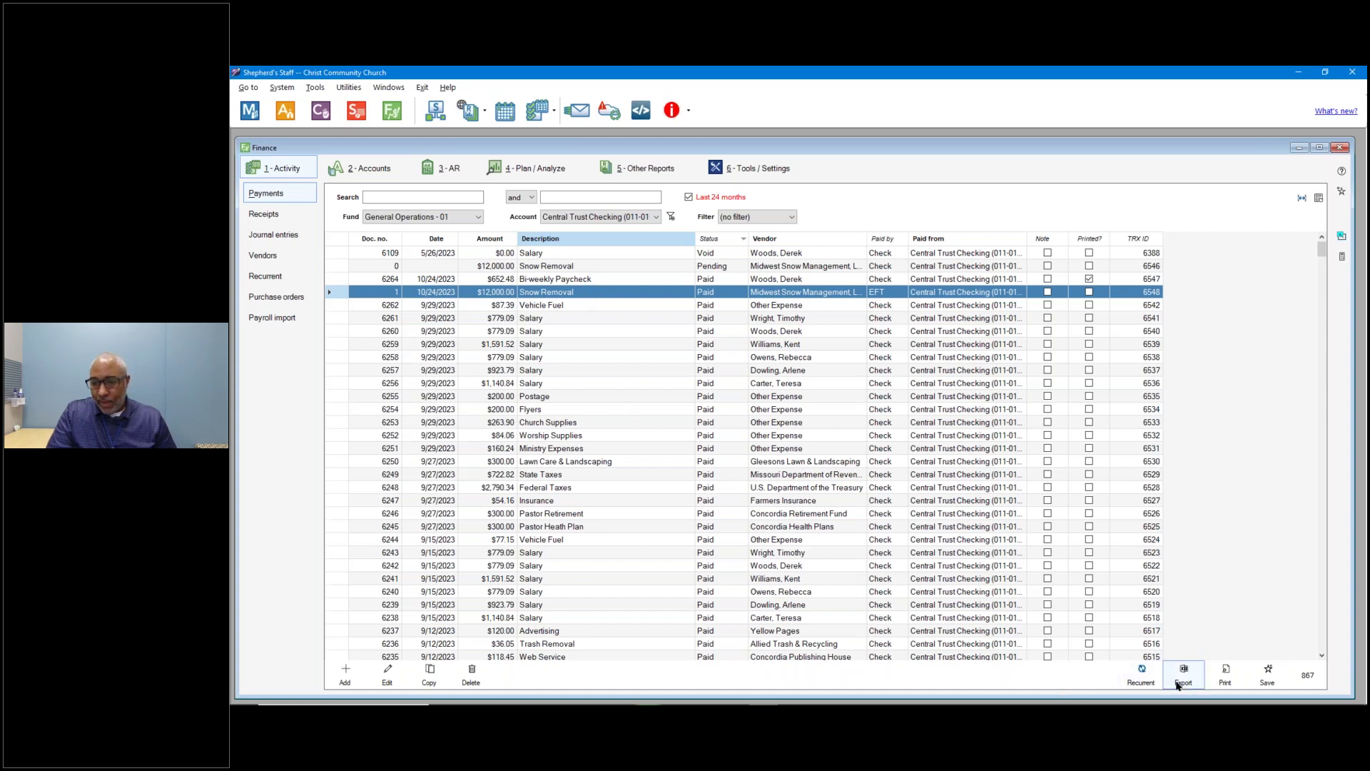
left_click(391, 672)
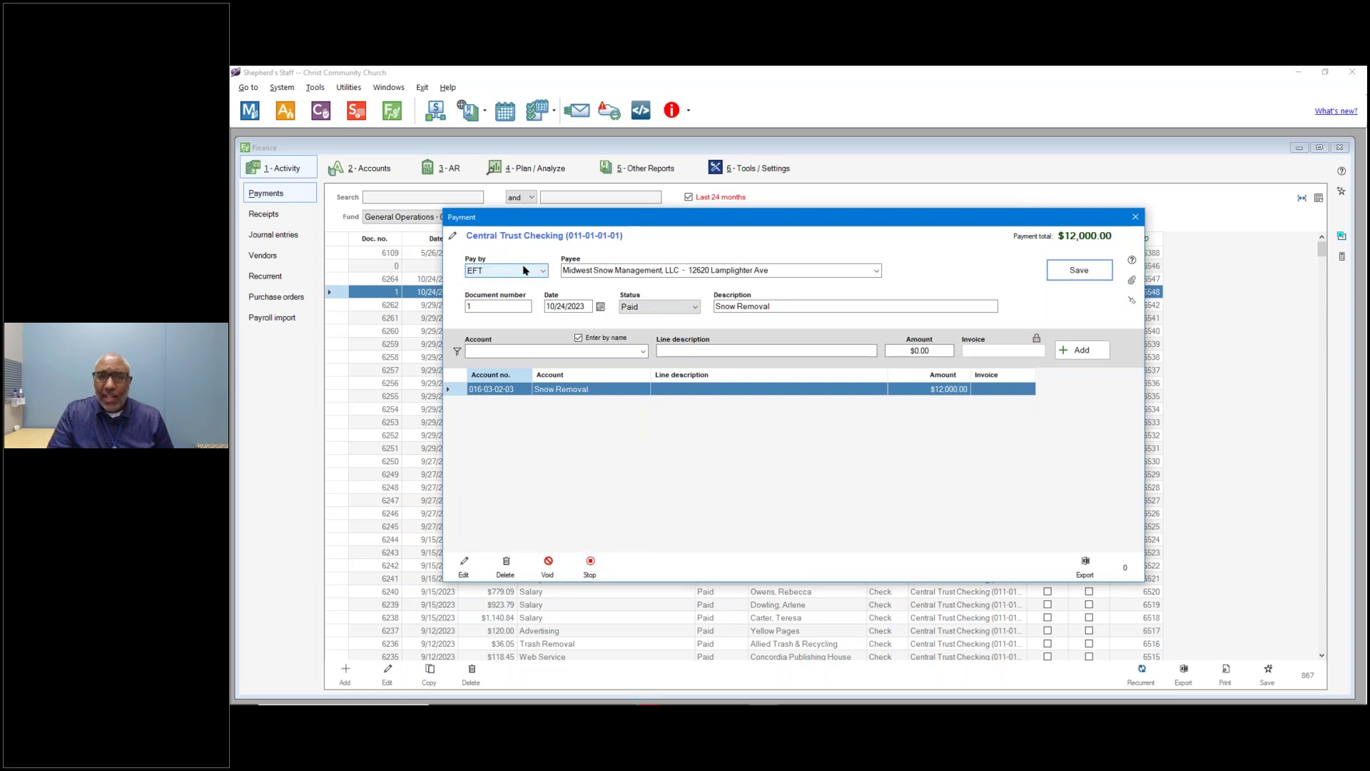
left_click(1135, 217)
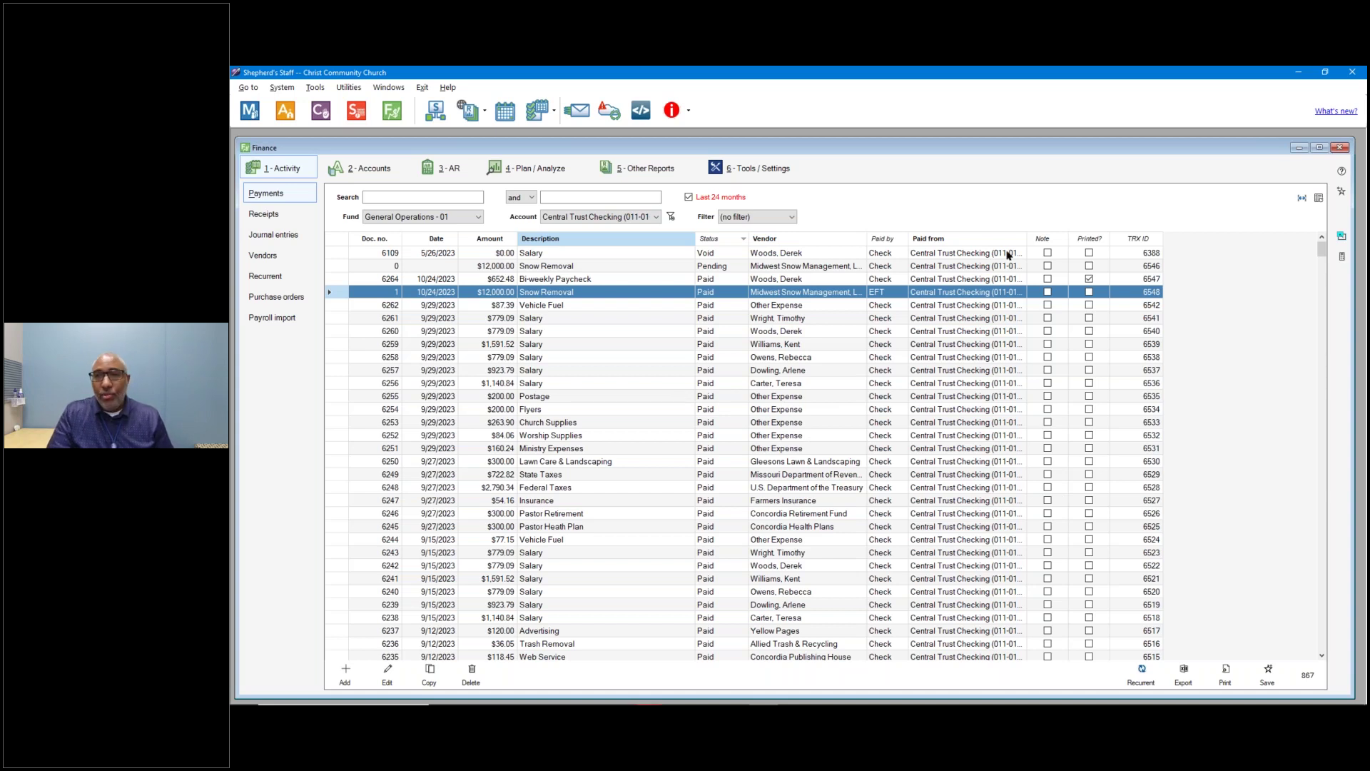
left_click(1320, 149)
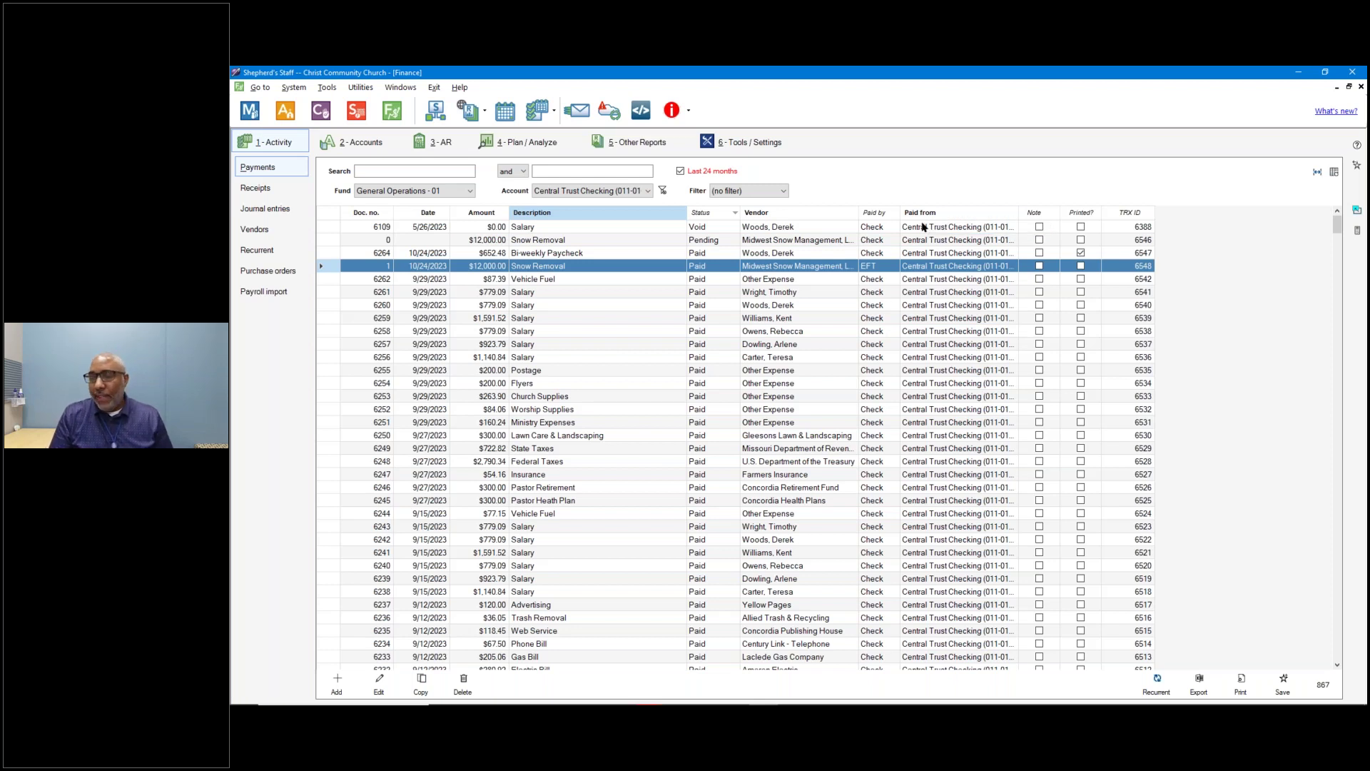
Check the due recurrent activity under warnings and reminders, then list the 21 recurrent templates.
left_click(689, 112)
left_click(678, 117)
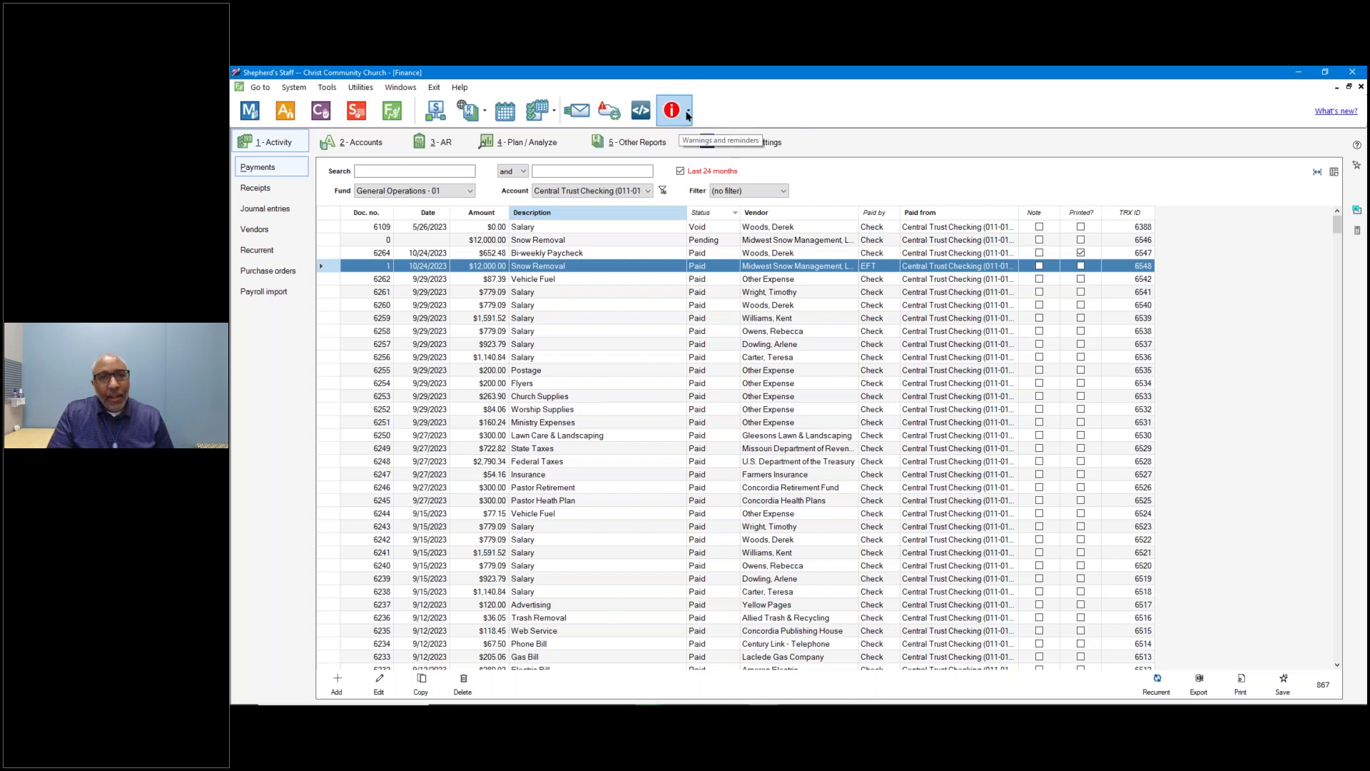
left_click(689, 113)
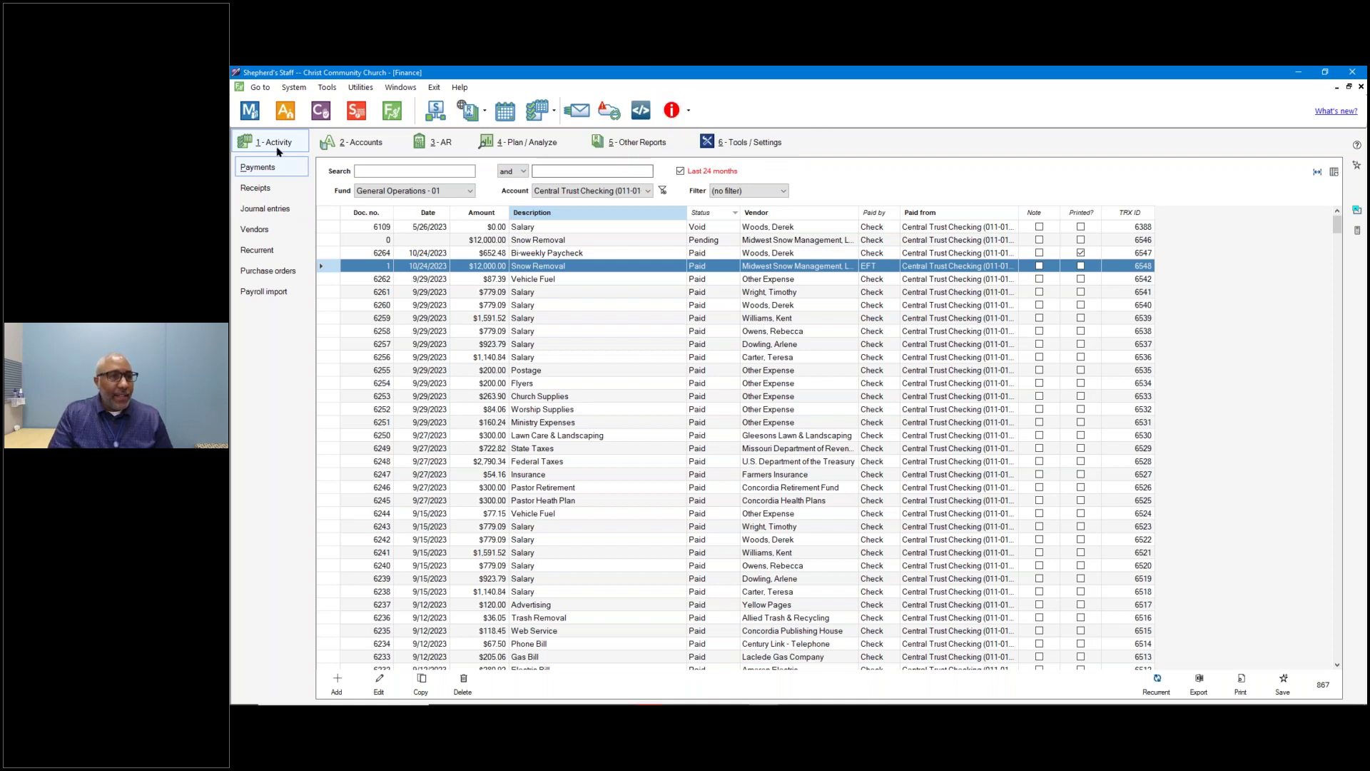
left_click(263, 255)
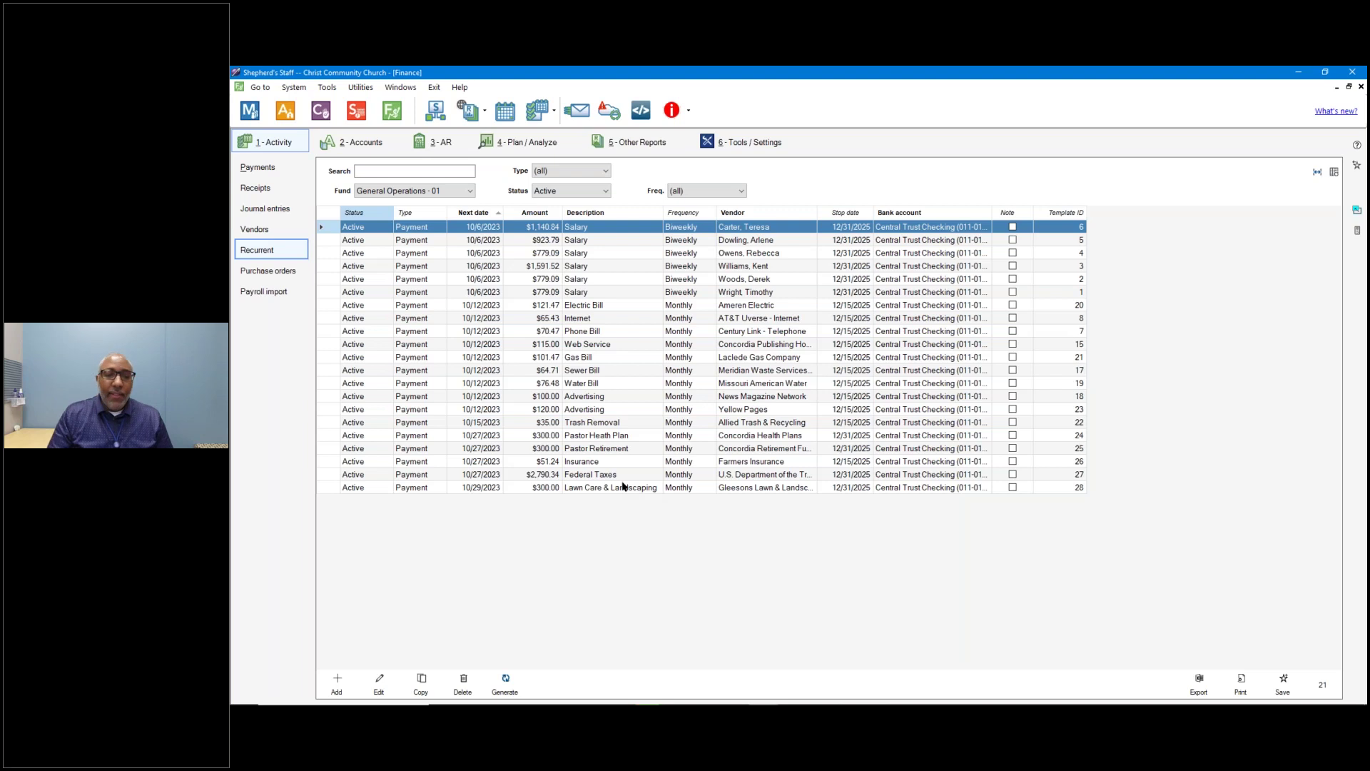
left_click(505, 686)
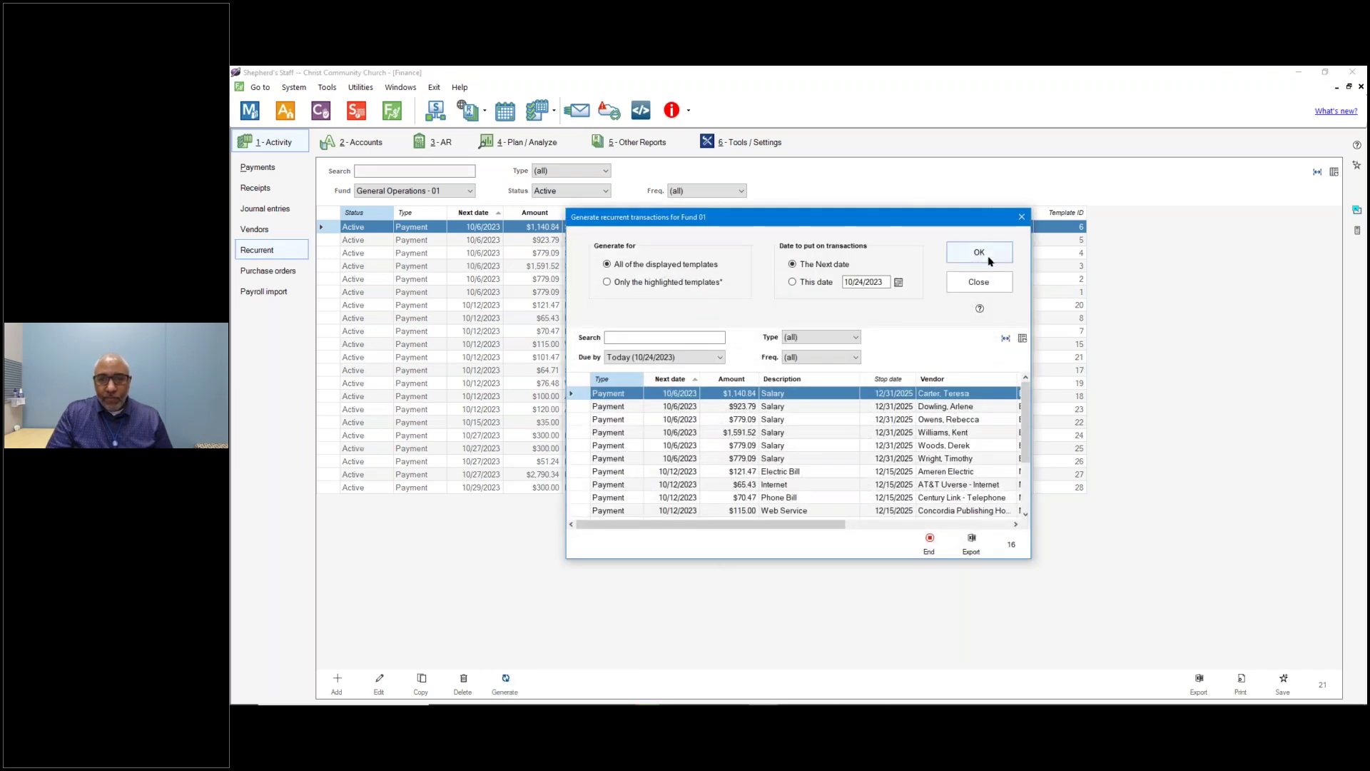
left_click_drag(992, 219, 988, 170)
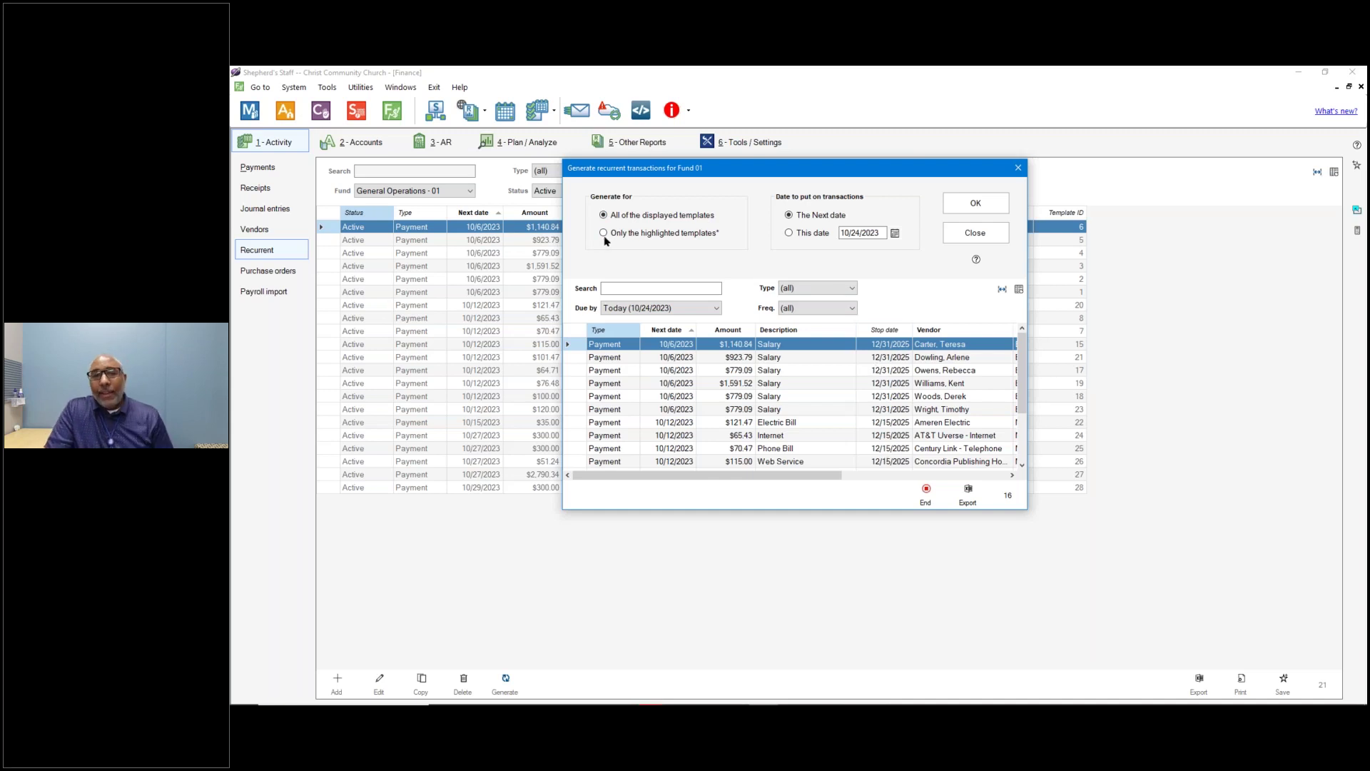
left_click(689, 234)
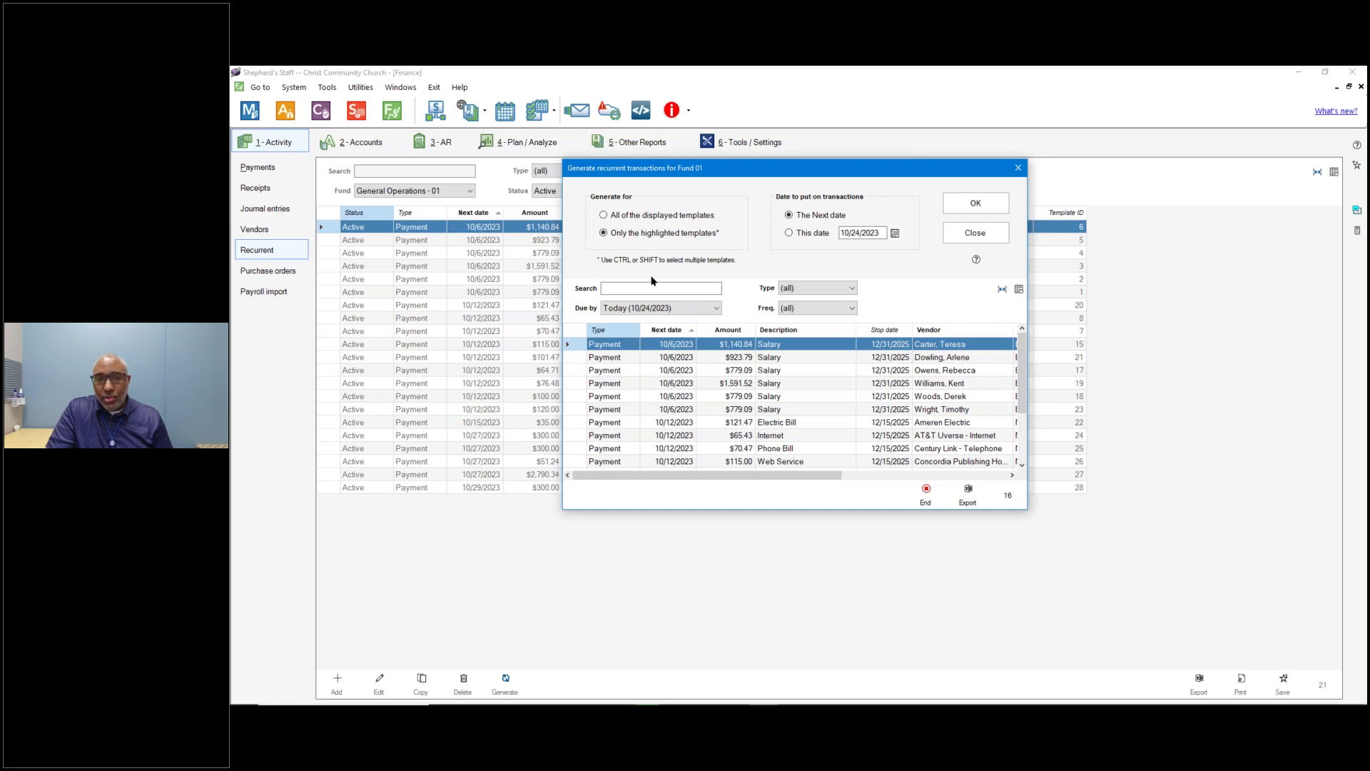
left_click(632, 371, "ctrl")
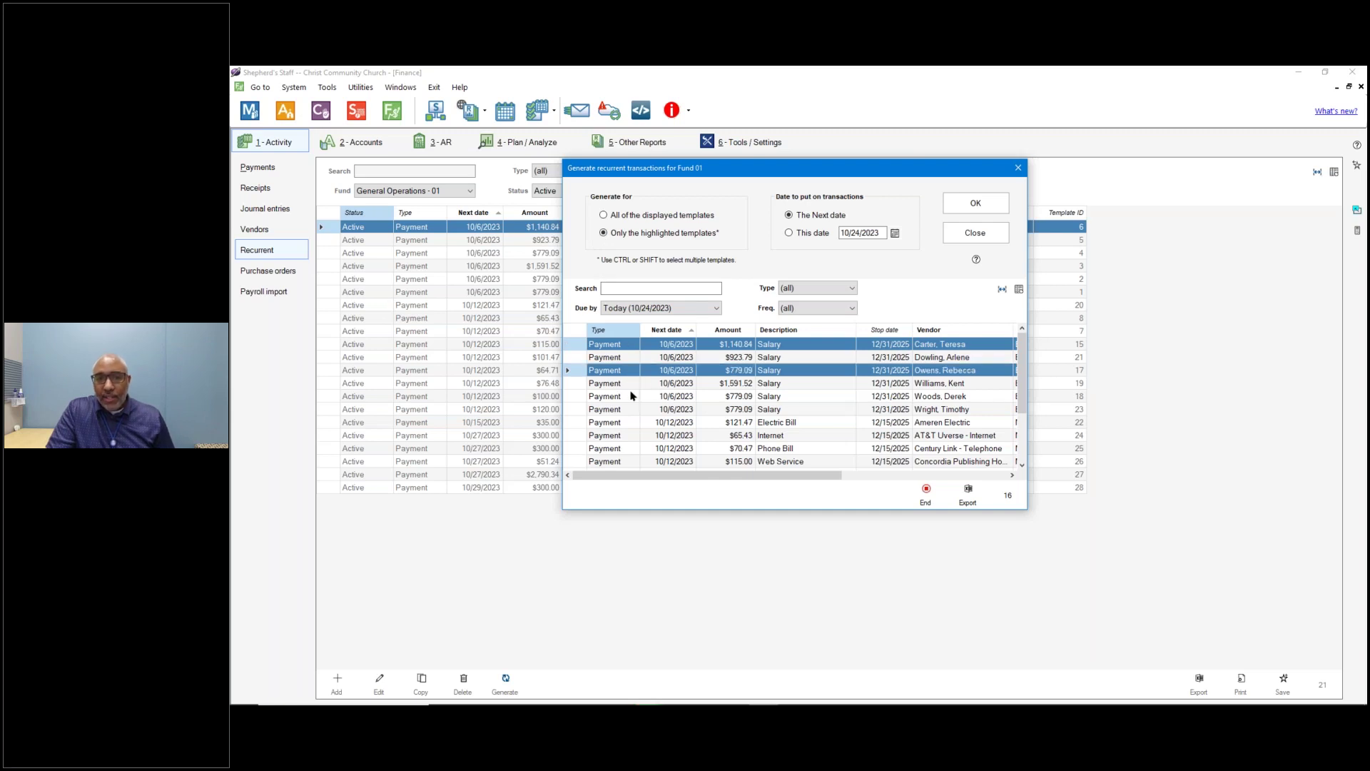
left_click(633, 397, "ctrl")
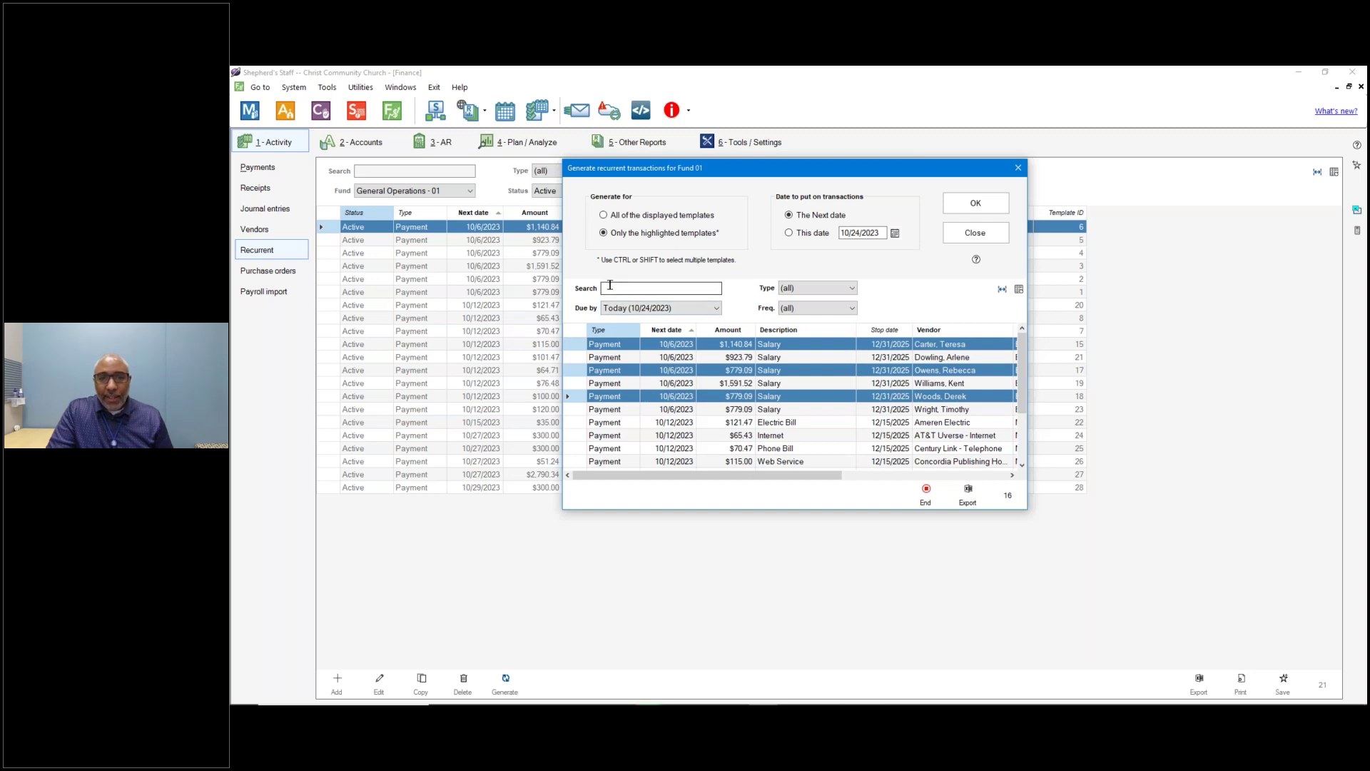
left_click(612, 309)
left_click(622, 309)
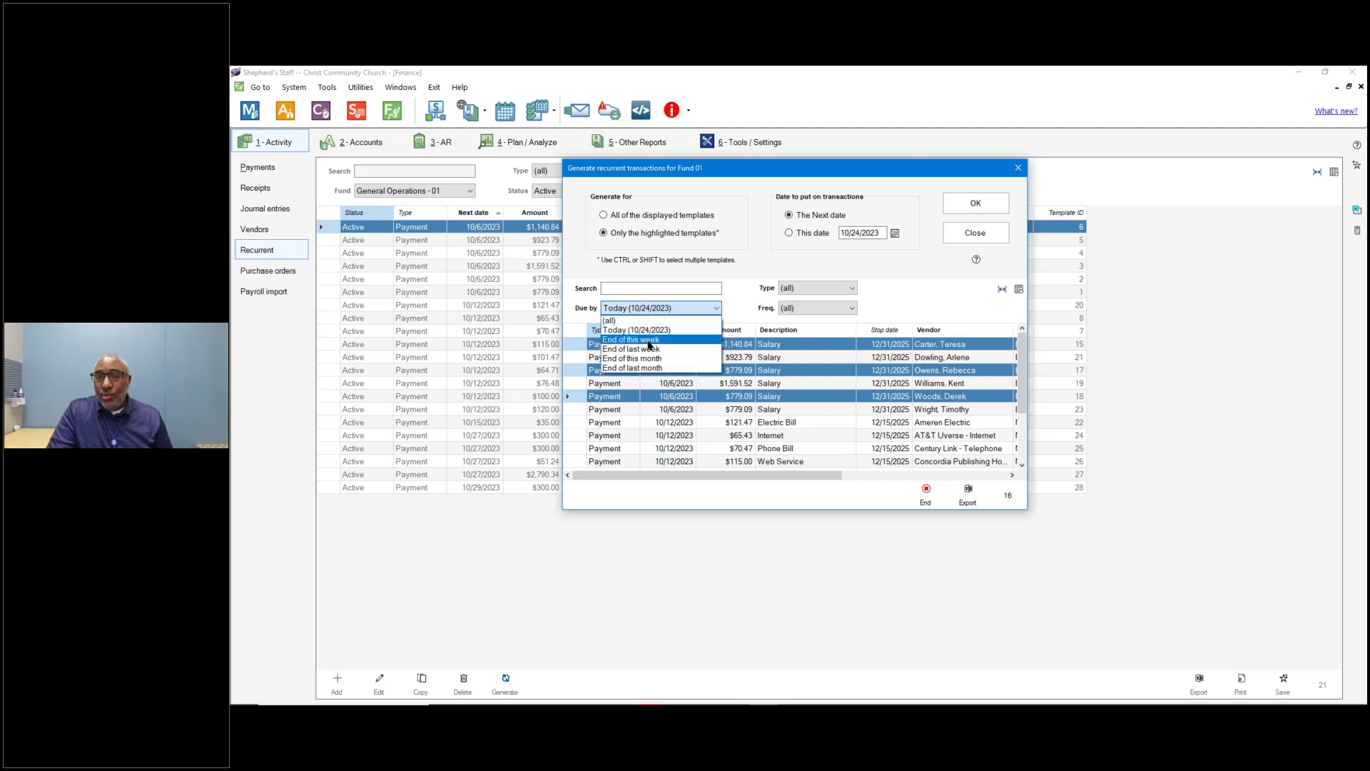
left_click(812, 293)
left_click(812, 292)
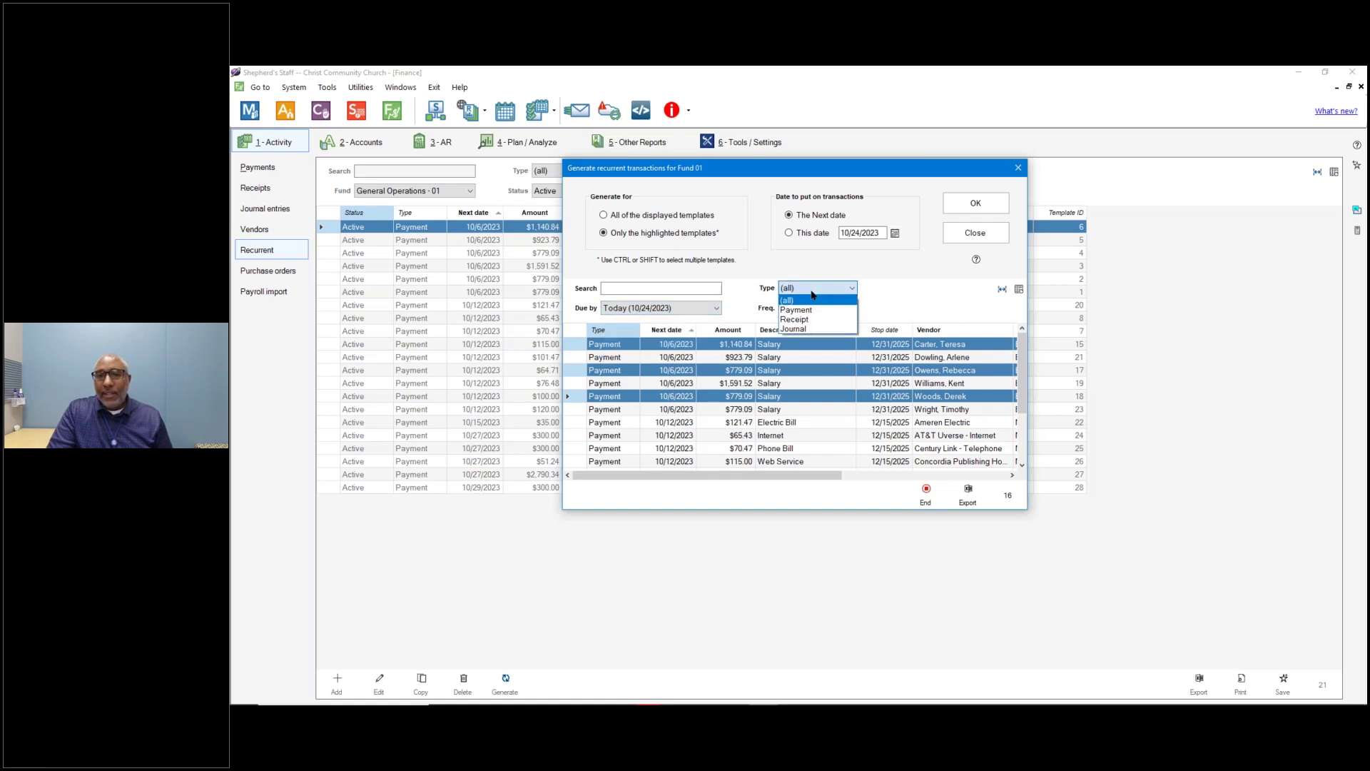
left_click(906, 309)
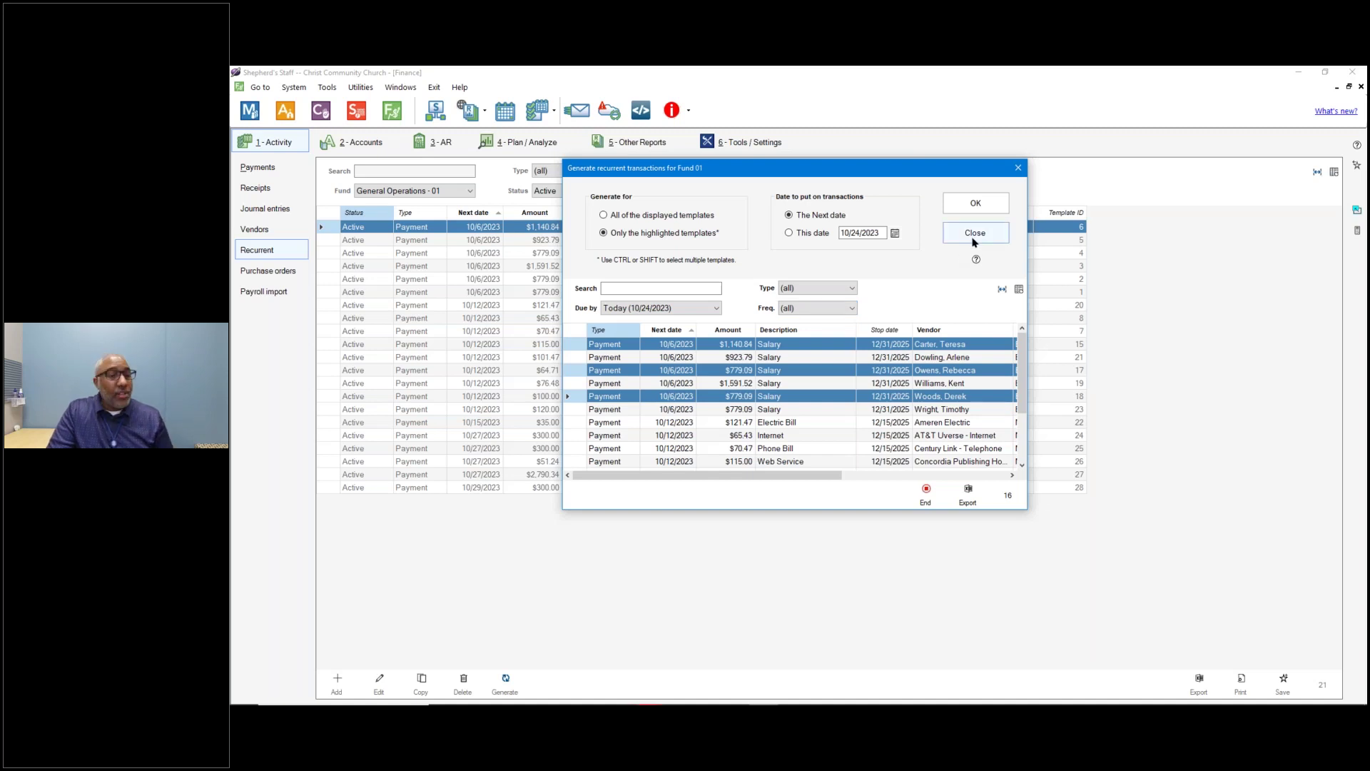
left_click(974, 234)
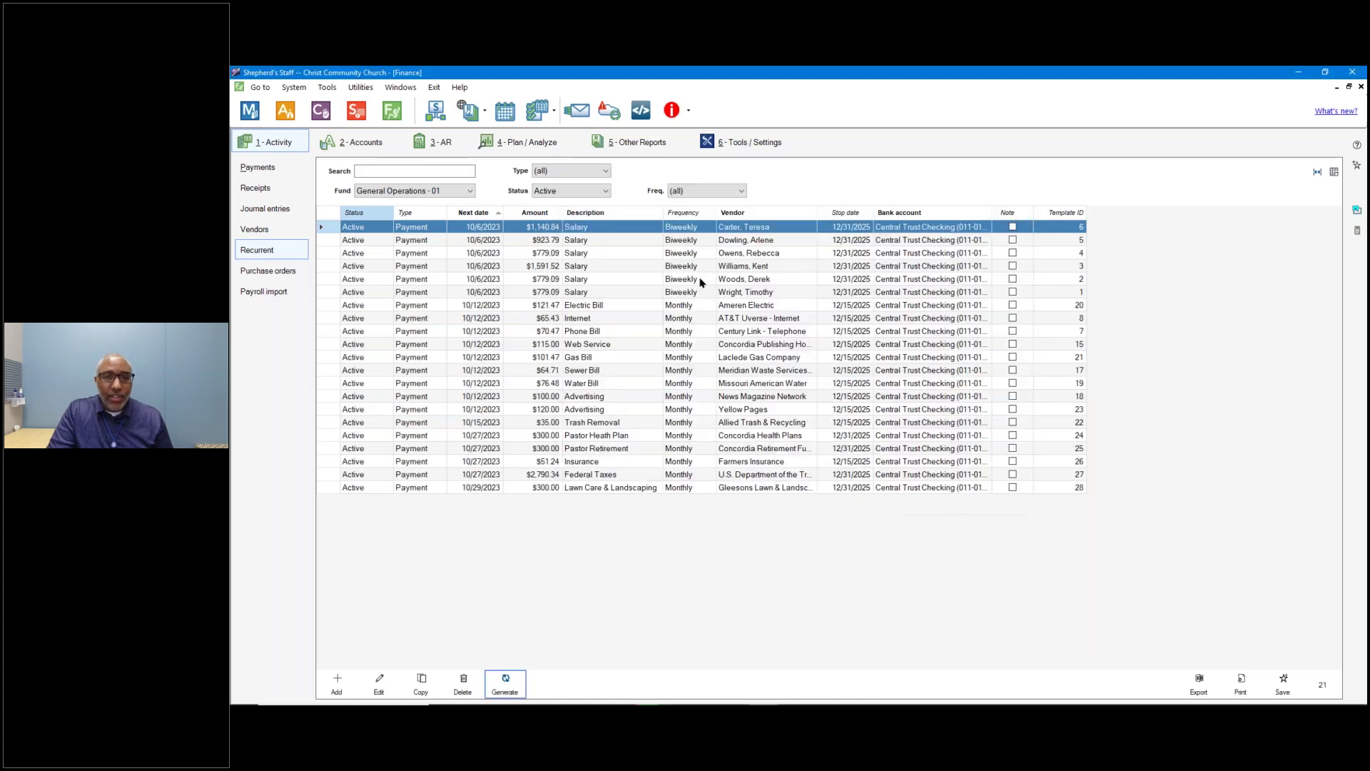
left_click(598, 244)
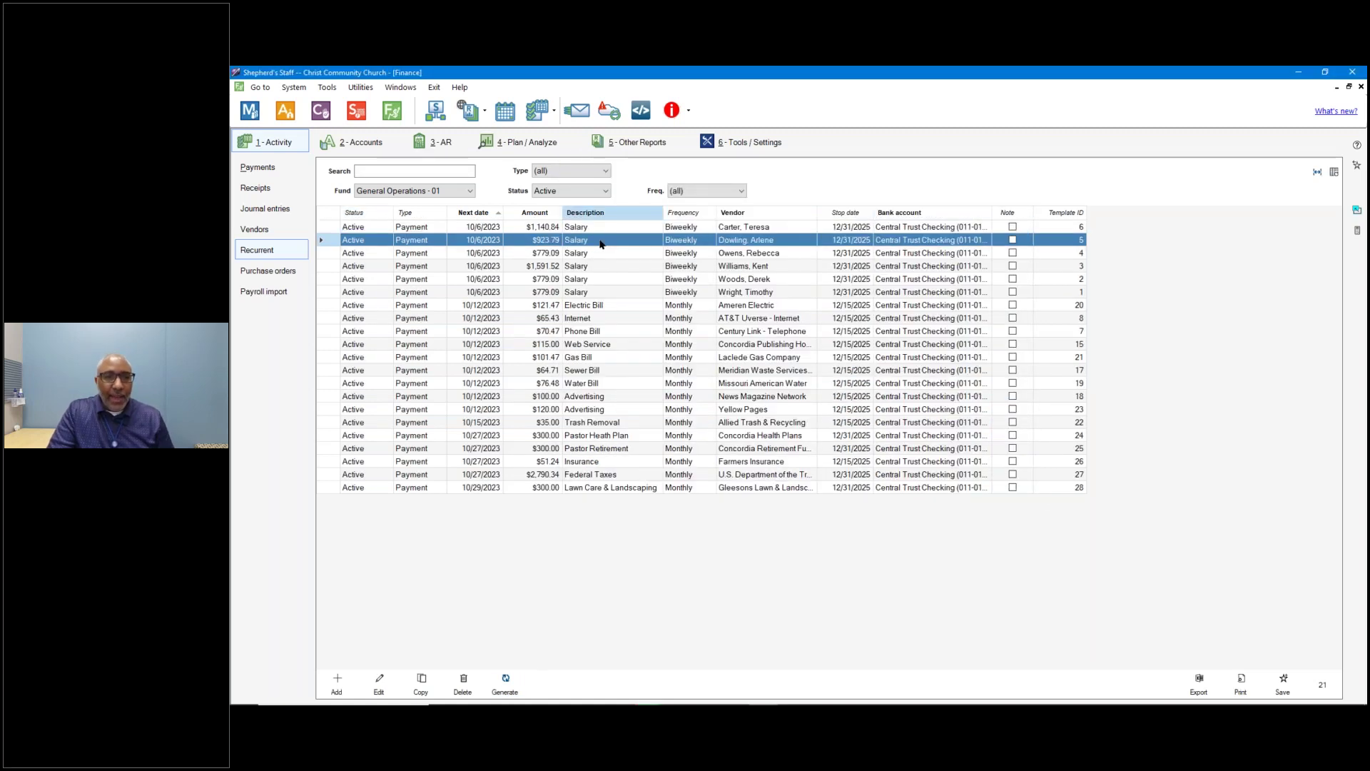
left_click(499, 689)
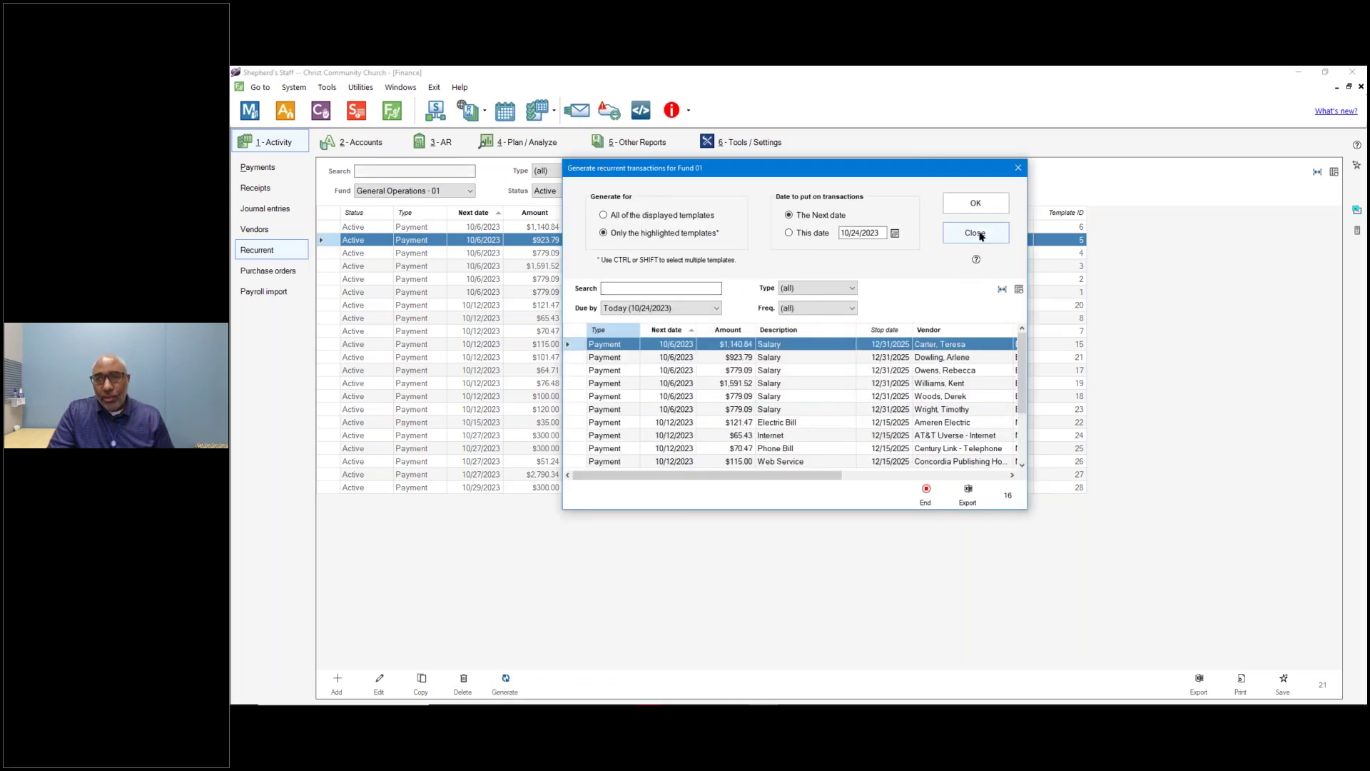
left_click(976, 233)
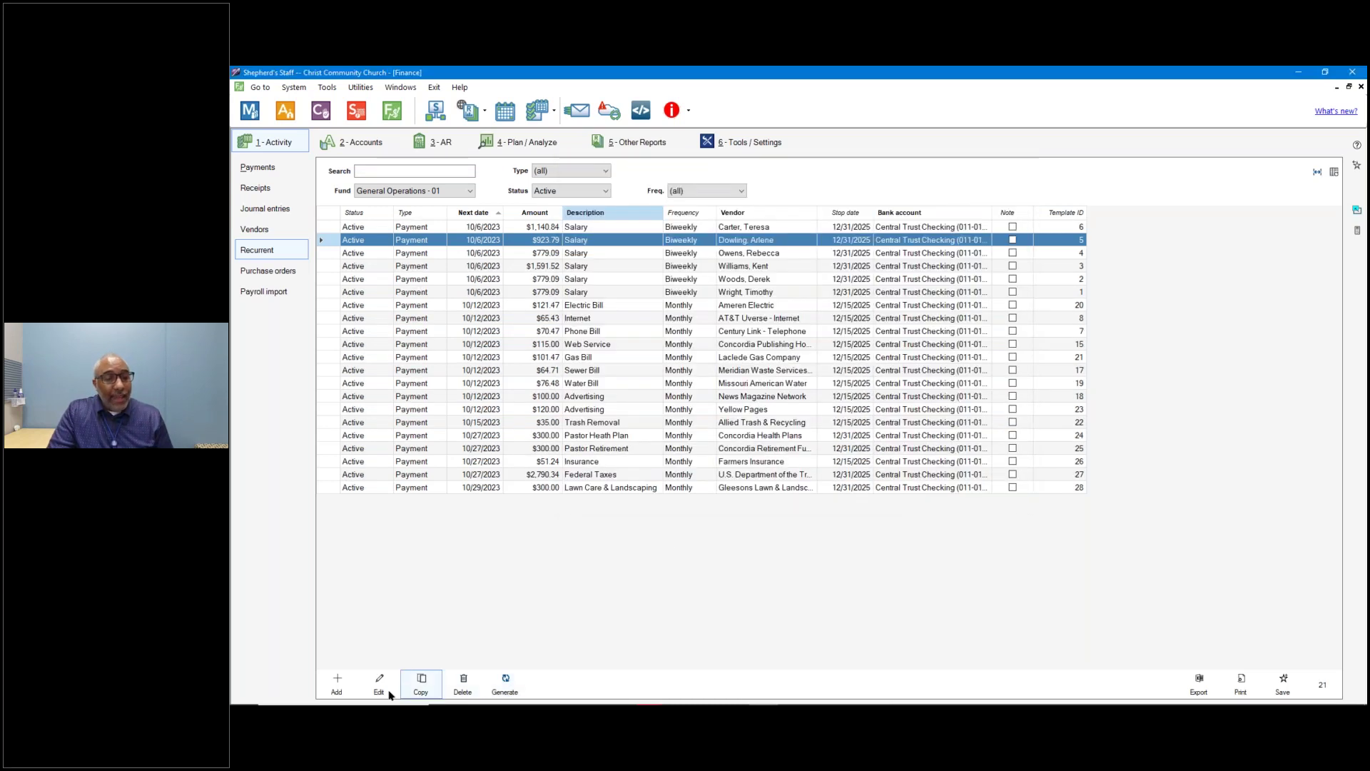
Start a new recurrent payment to Wilson Contruction, monthly from 11/1/2023 with no stop date.
left_click(338, 692)
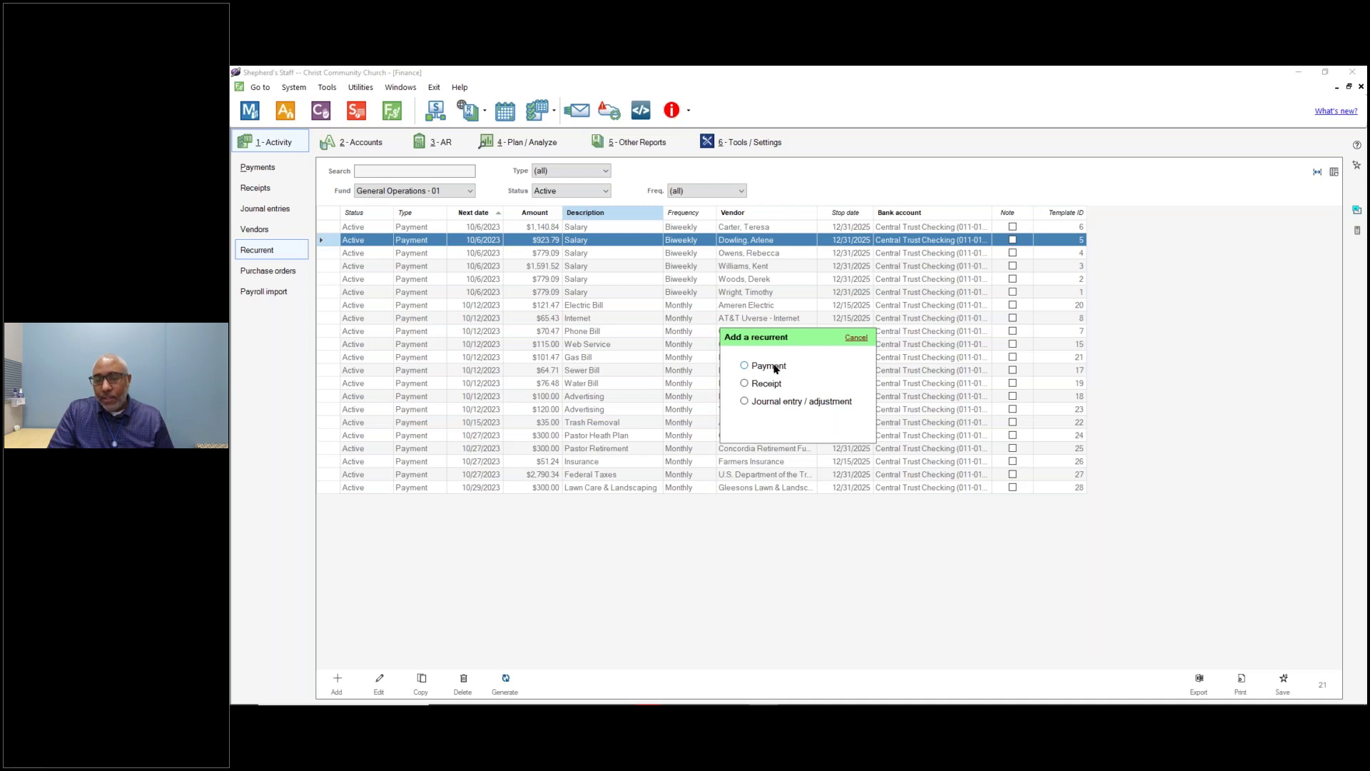
left_click(776, 368)
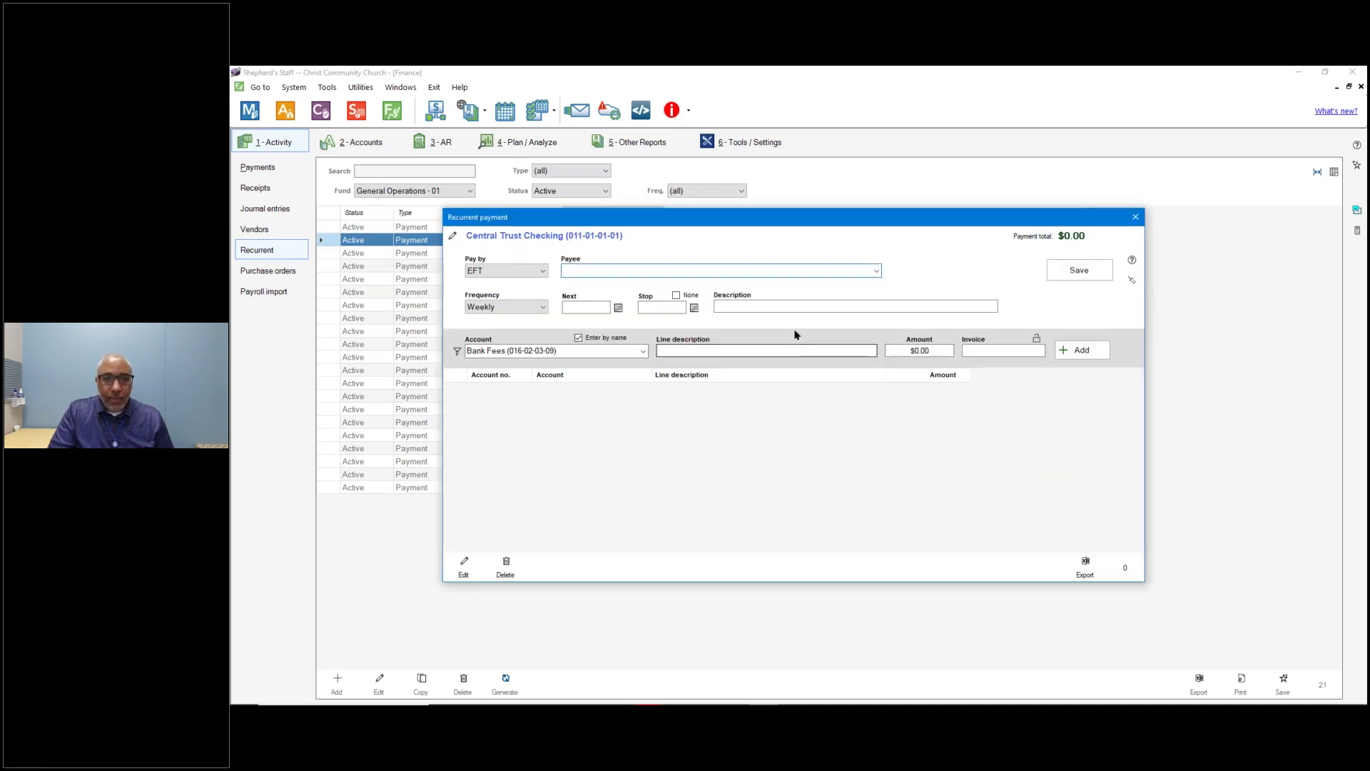
left_click(876, 273)
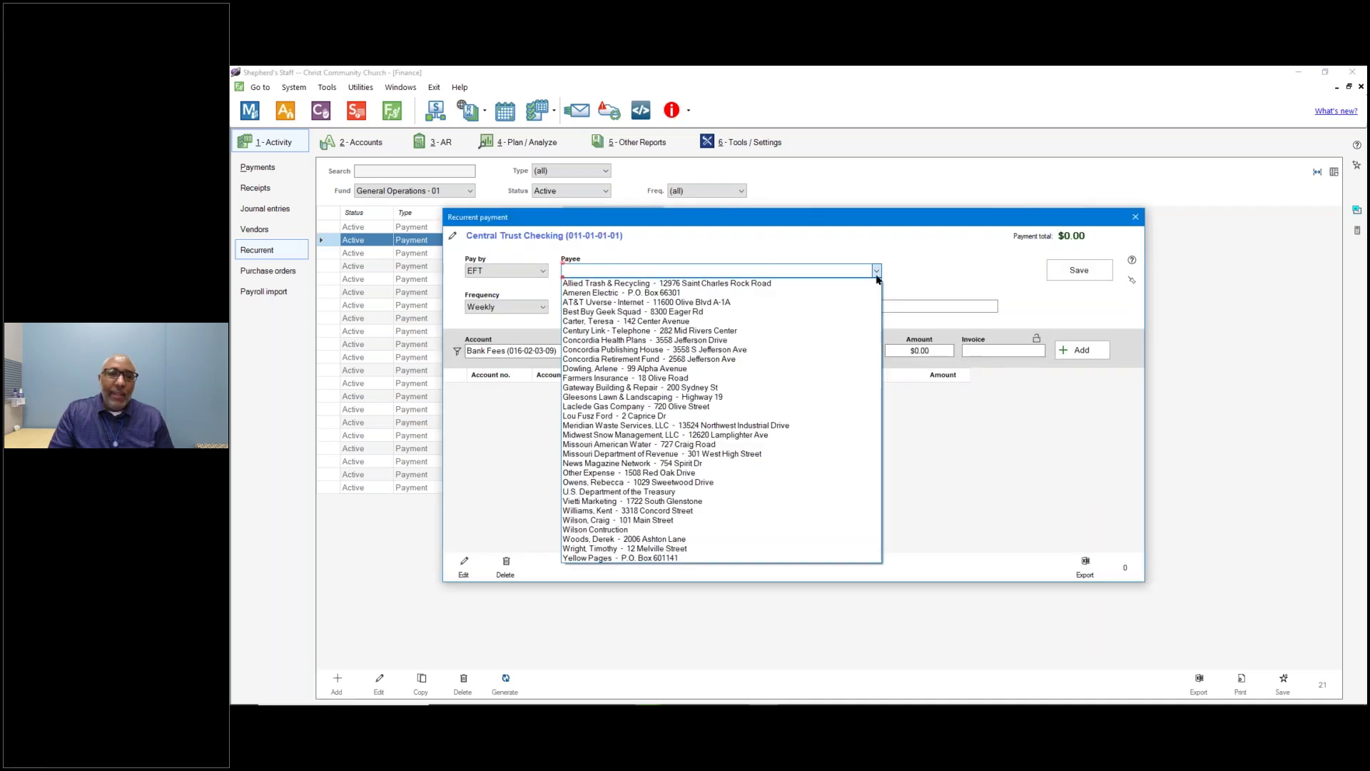
type("wi")
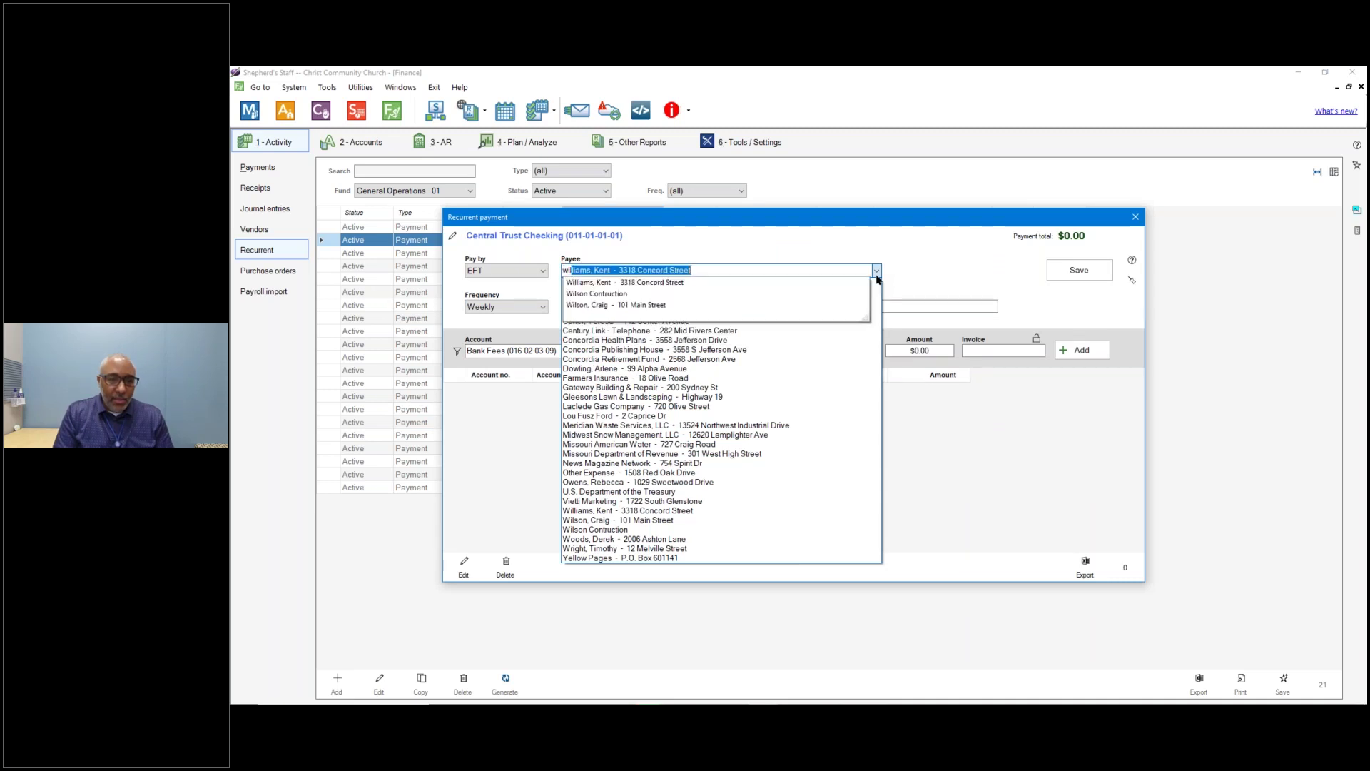
key("Down")
key("Down")
key("Return")
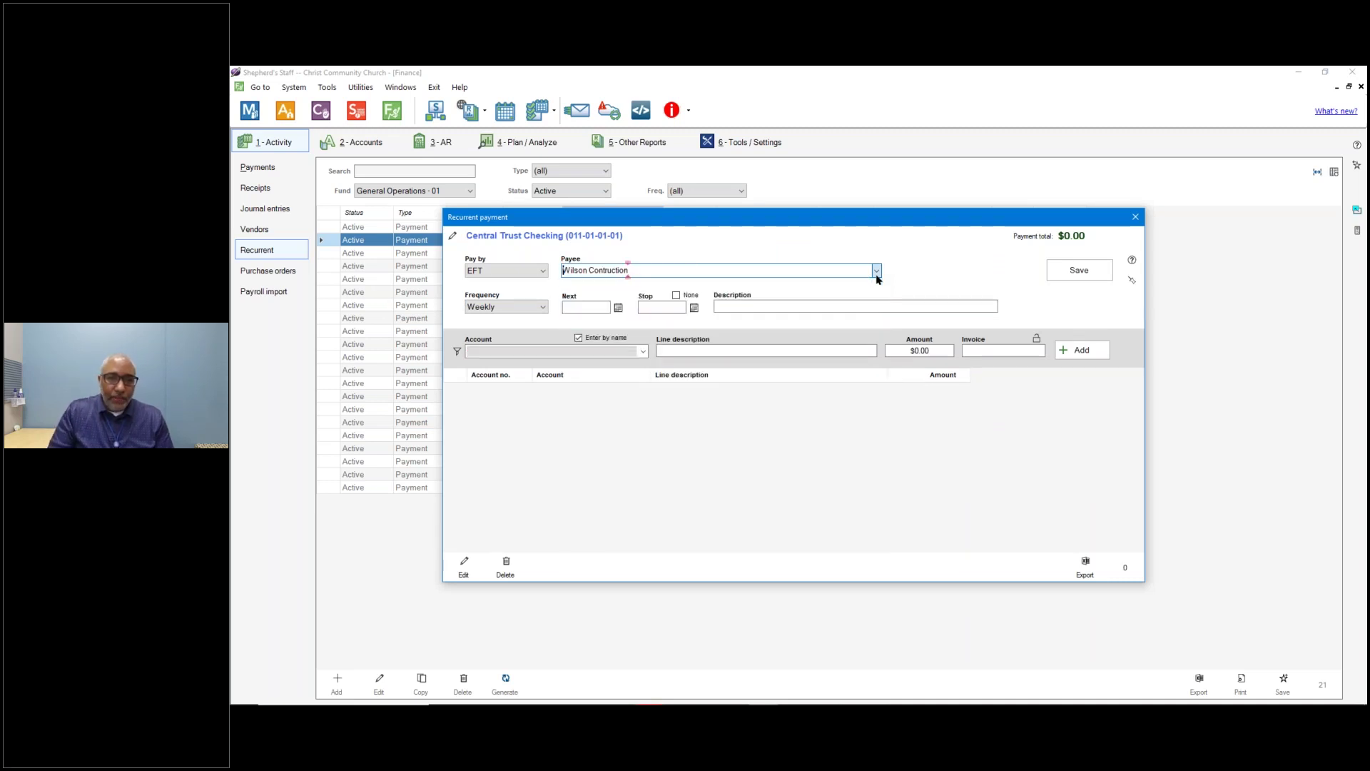
left_click(528, 307)
left_click(509, 338)
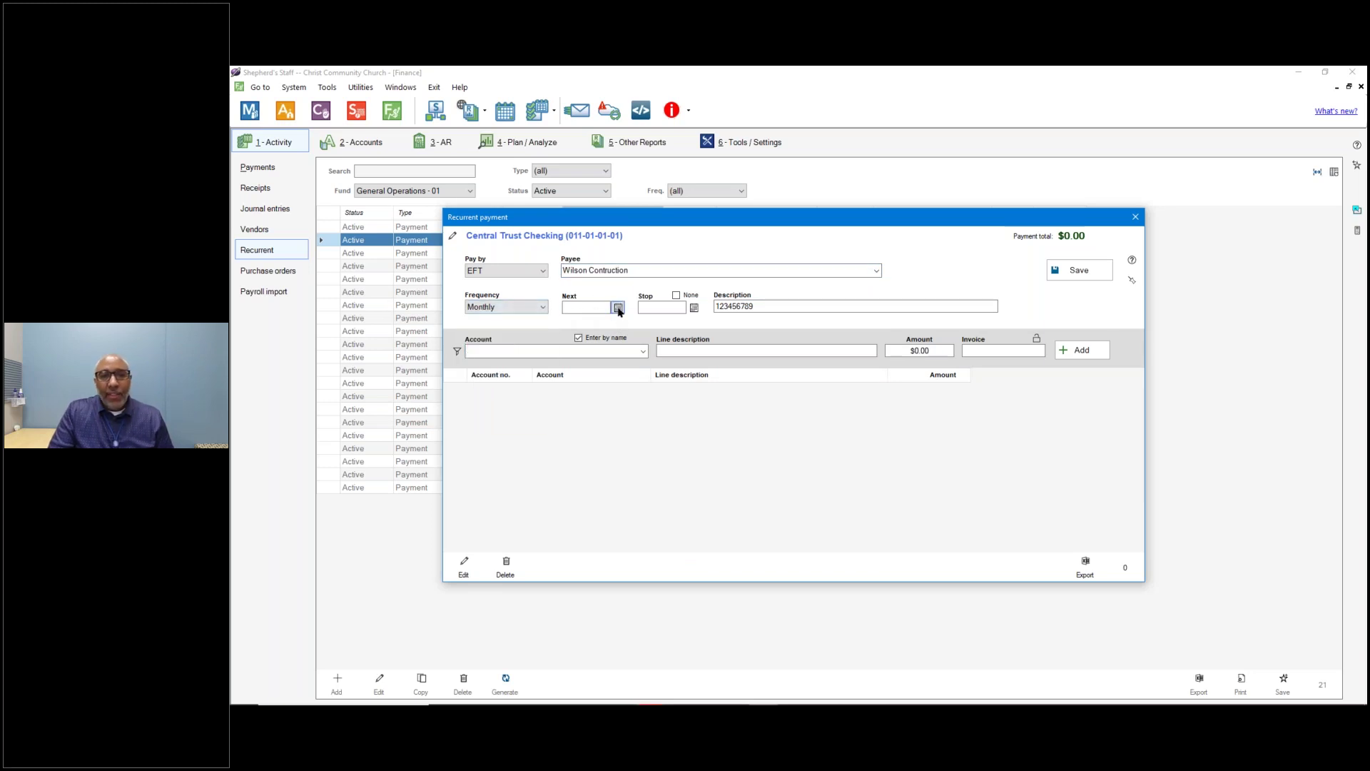
left_click(618, 308)
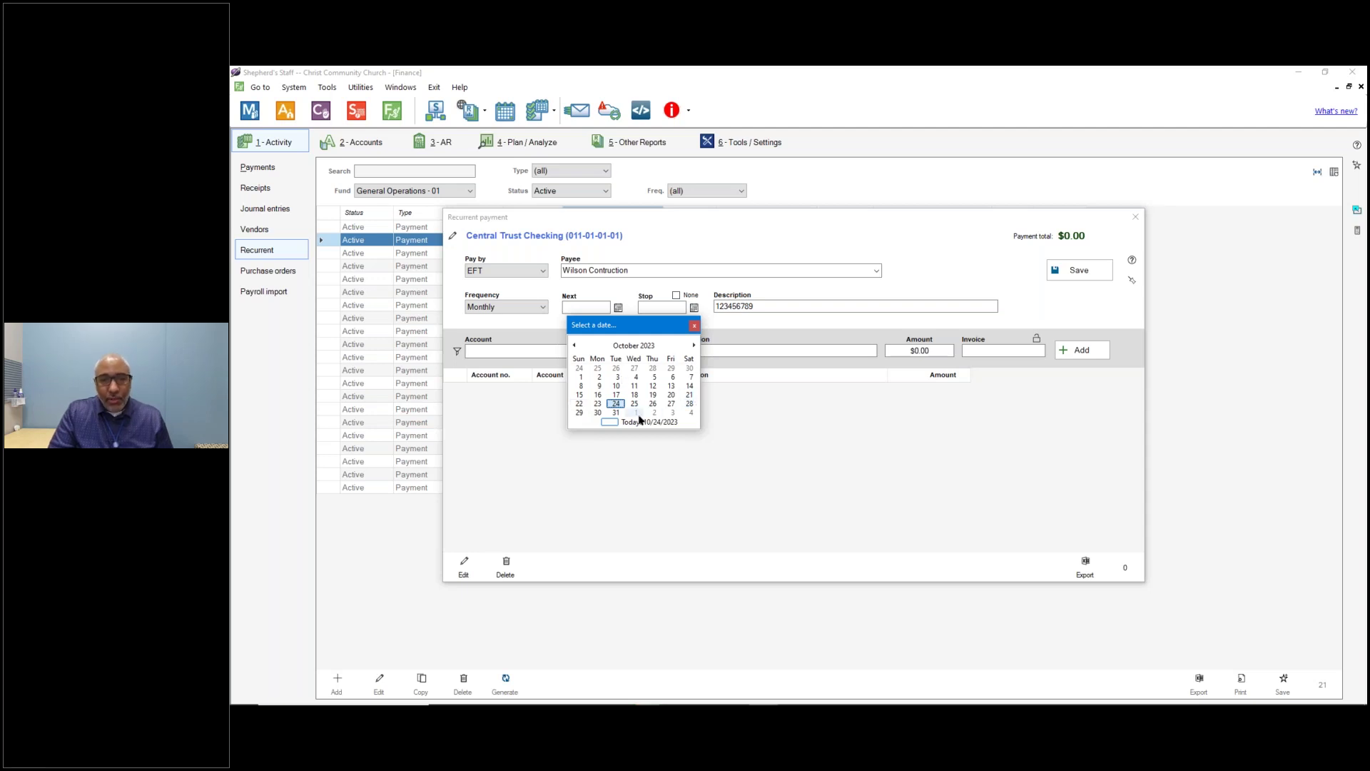
left_click(636, 413)
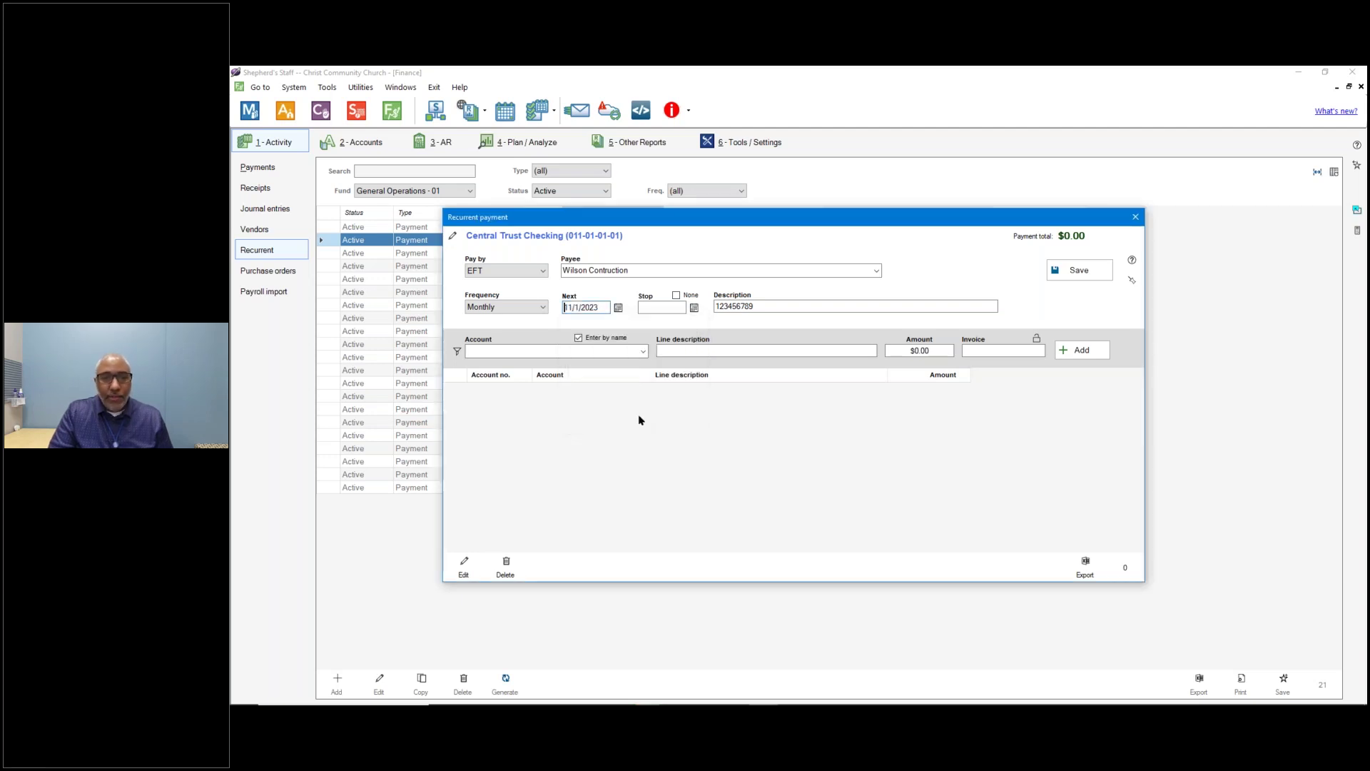
left_click(676, 296)
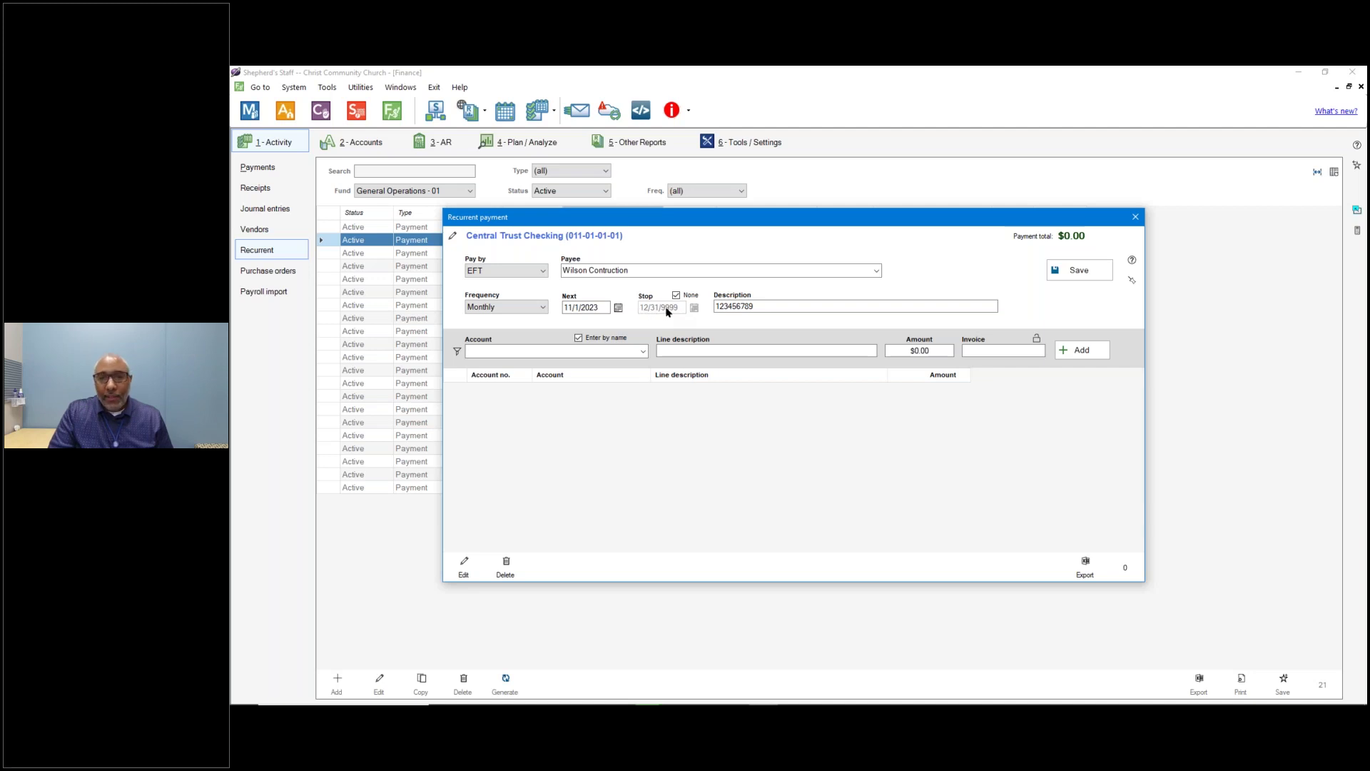
Add a $120 Building Maintenance line and save the recurrent payment.
left_click(750, 307)
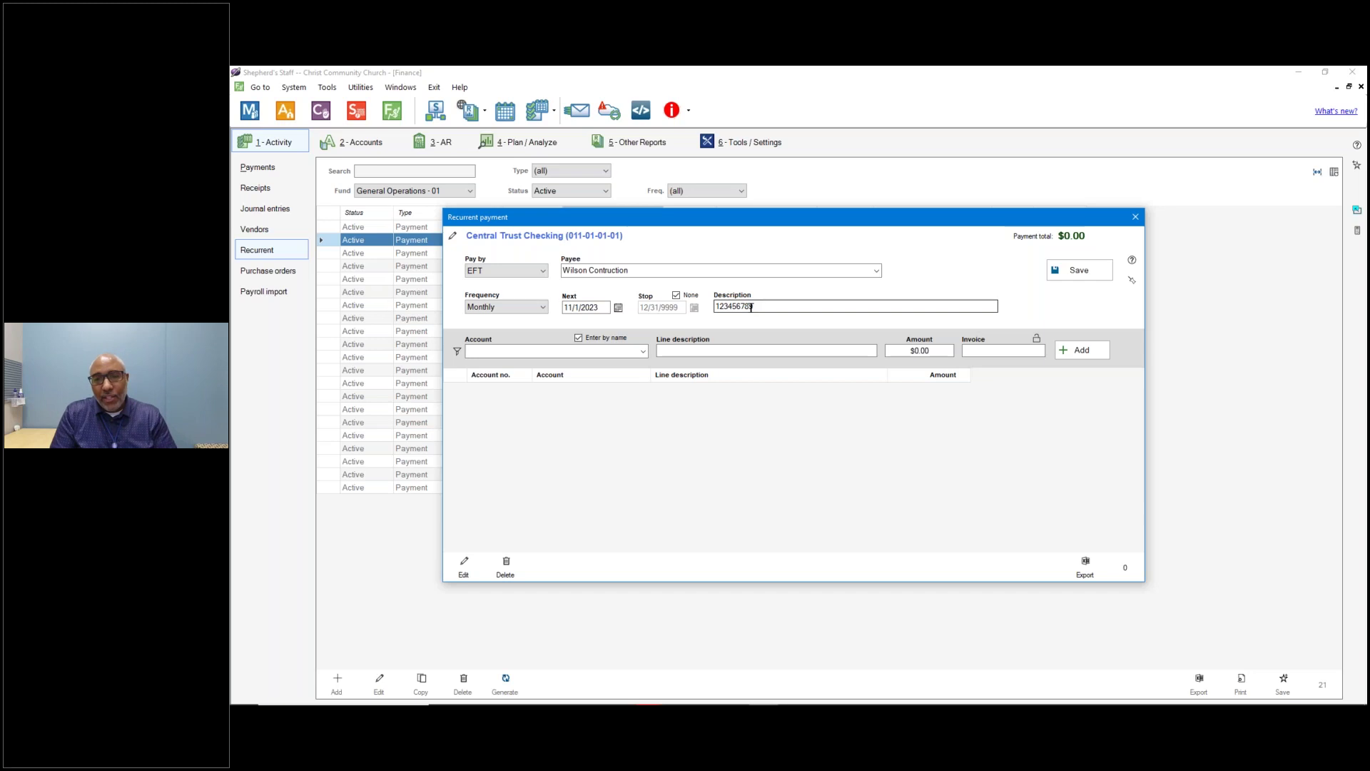
key("Tab")
left_click(641, 354)
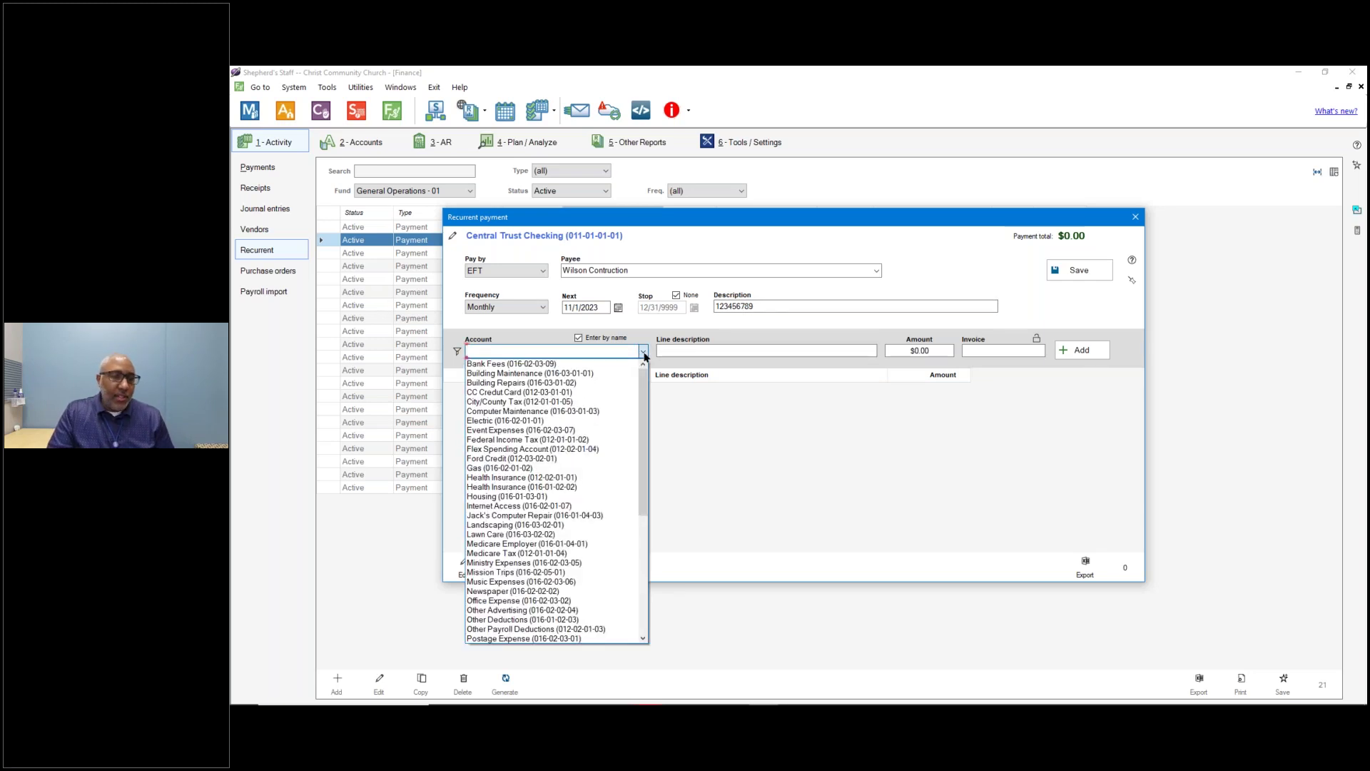
left_click(528, 373)
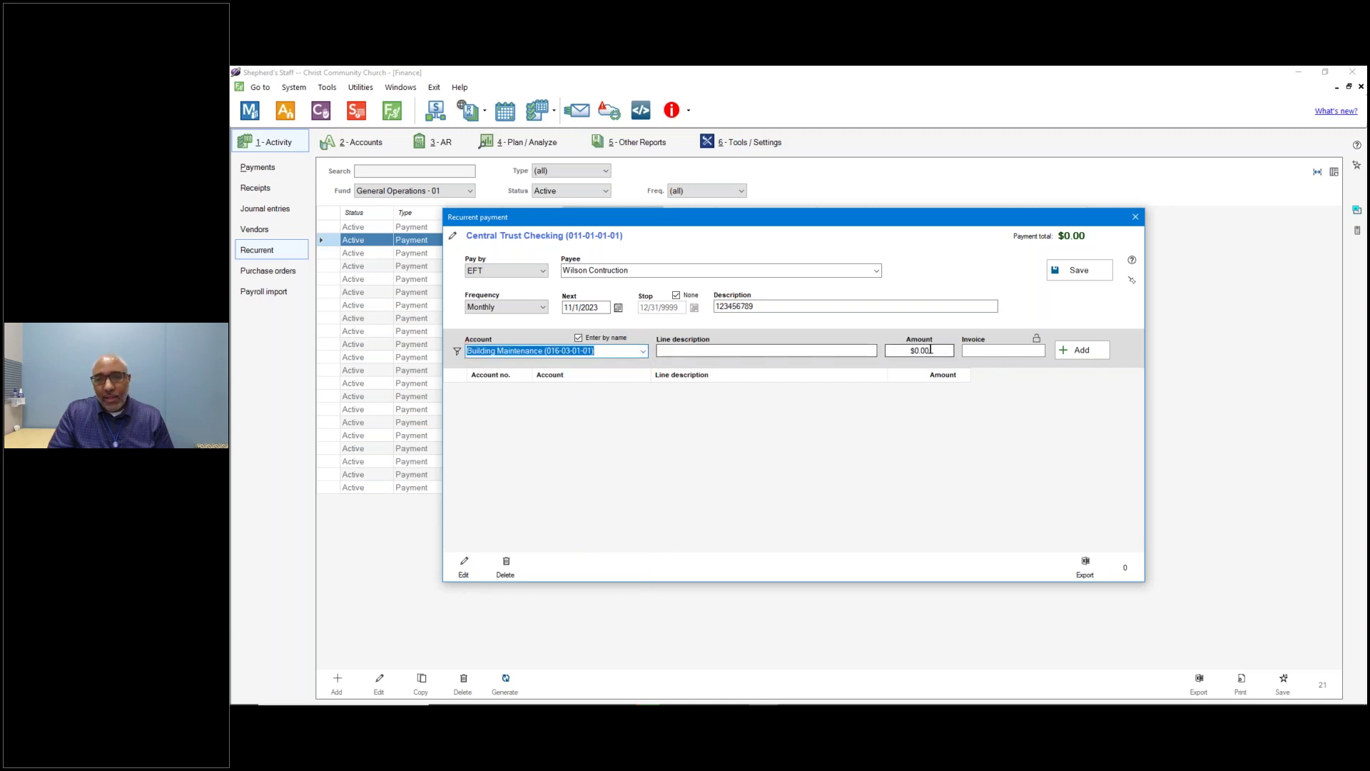
left_click(927, 350)
double_click(930, 352)
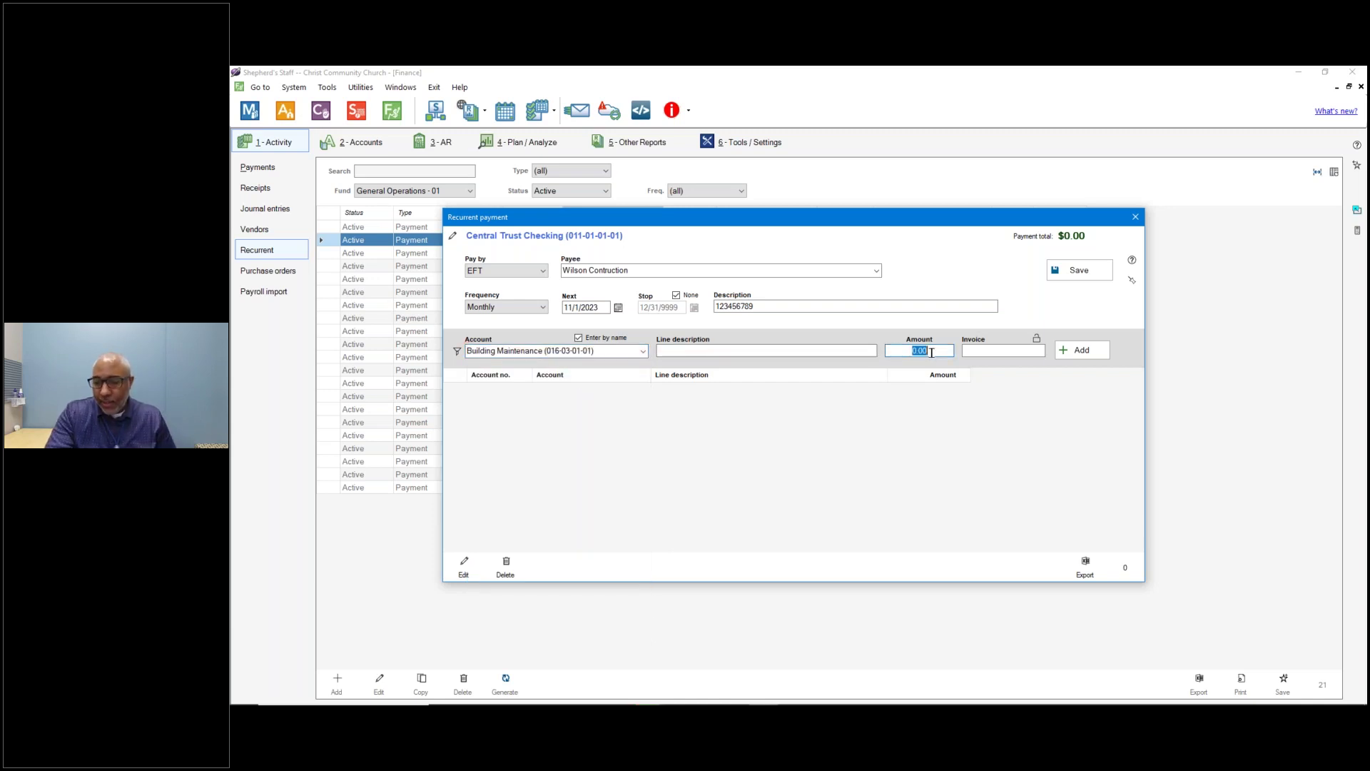
type("120")
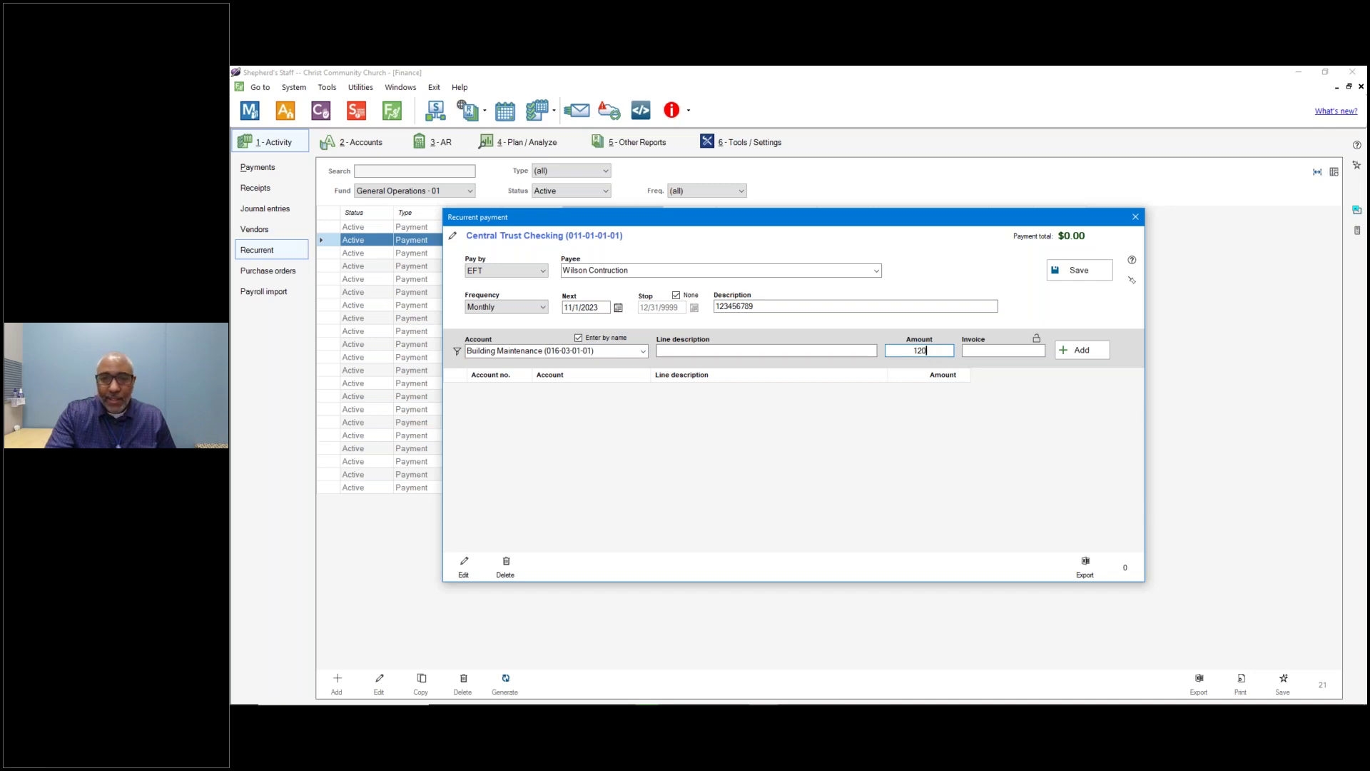
left_click(1090, 349)
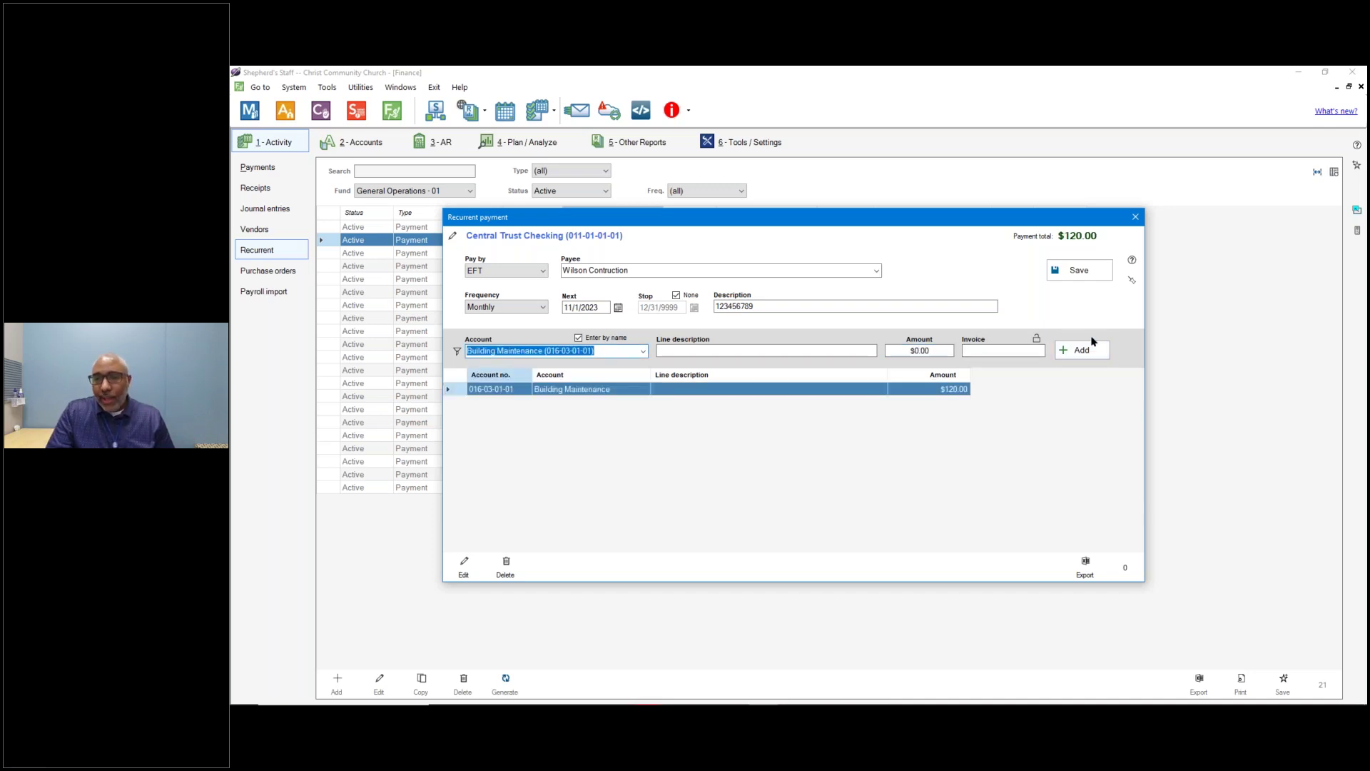
left_click(1074, 271)
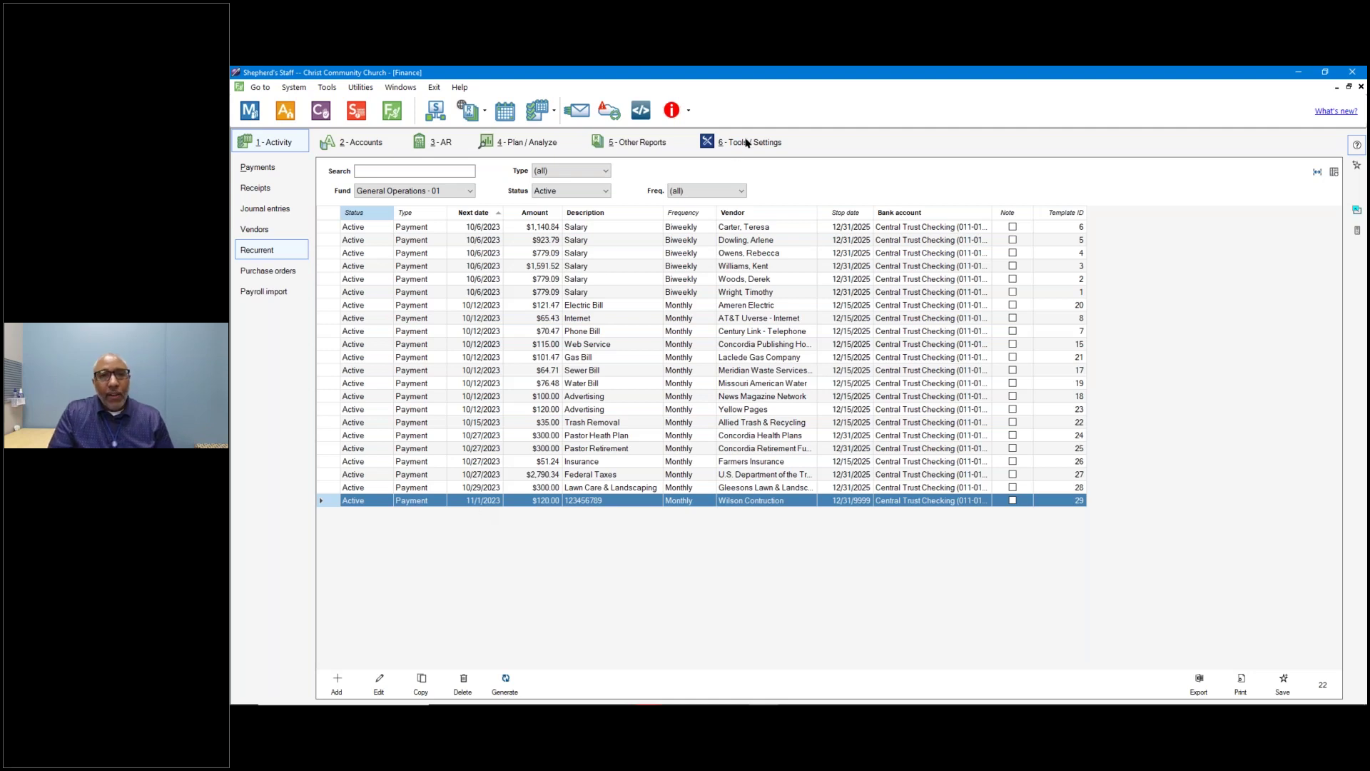
Select General Ledger under 5 - Other Reports.
left_click(639, 145)
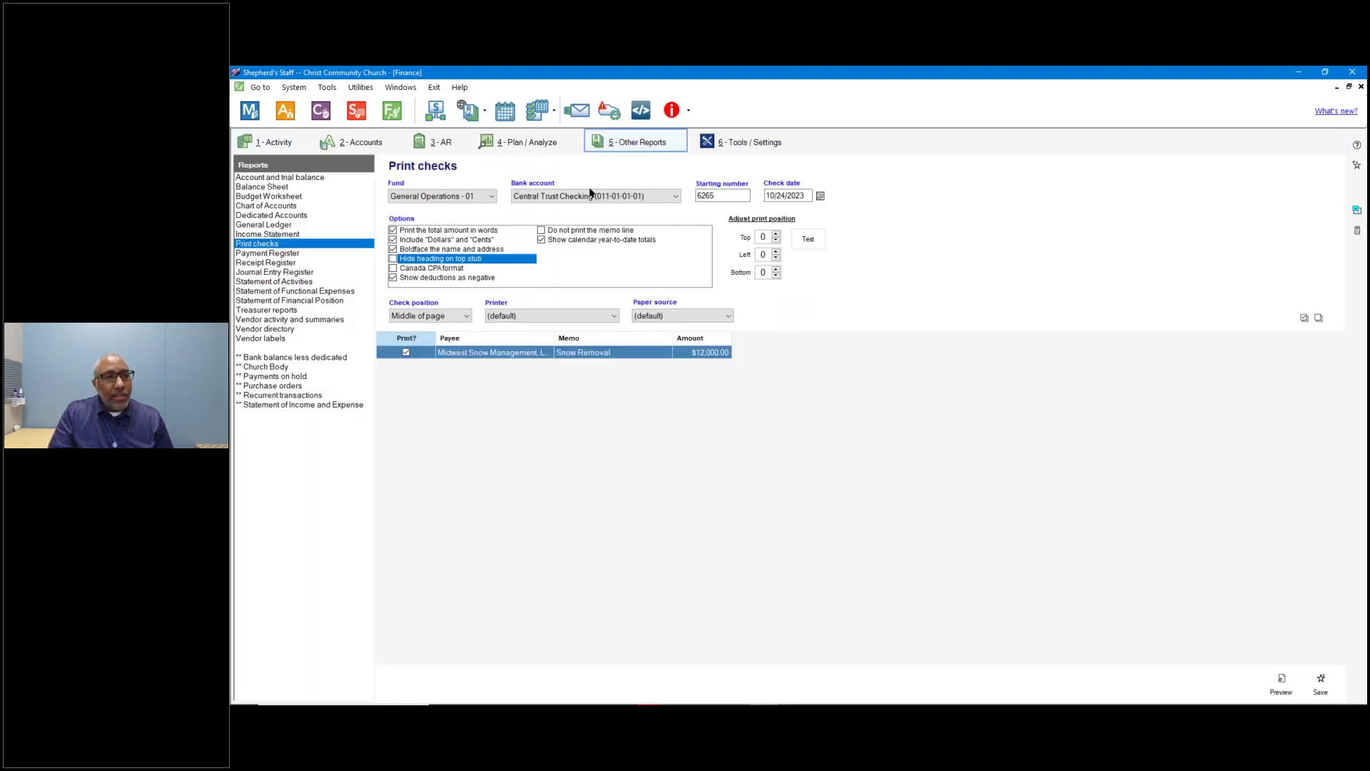
left_click(280, 225)
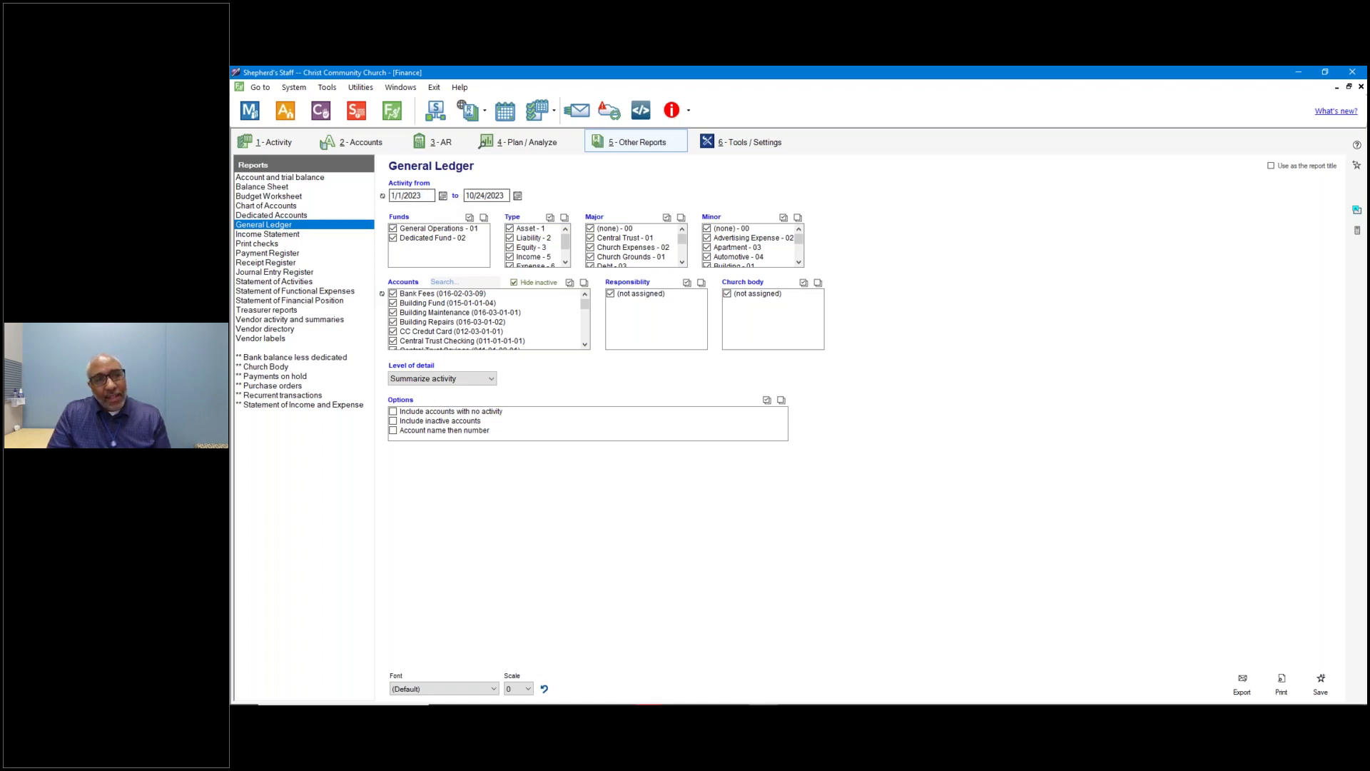
Cycle the General Ledger period to 1/1/2023–12/31/2023 and keep Summarize activity detail.
left_click(382, 197)
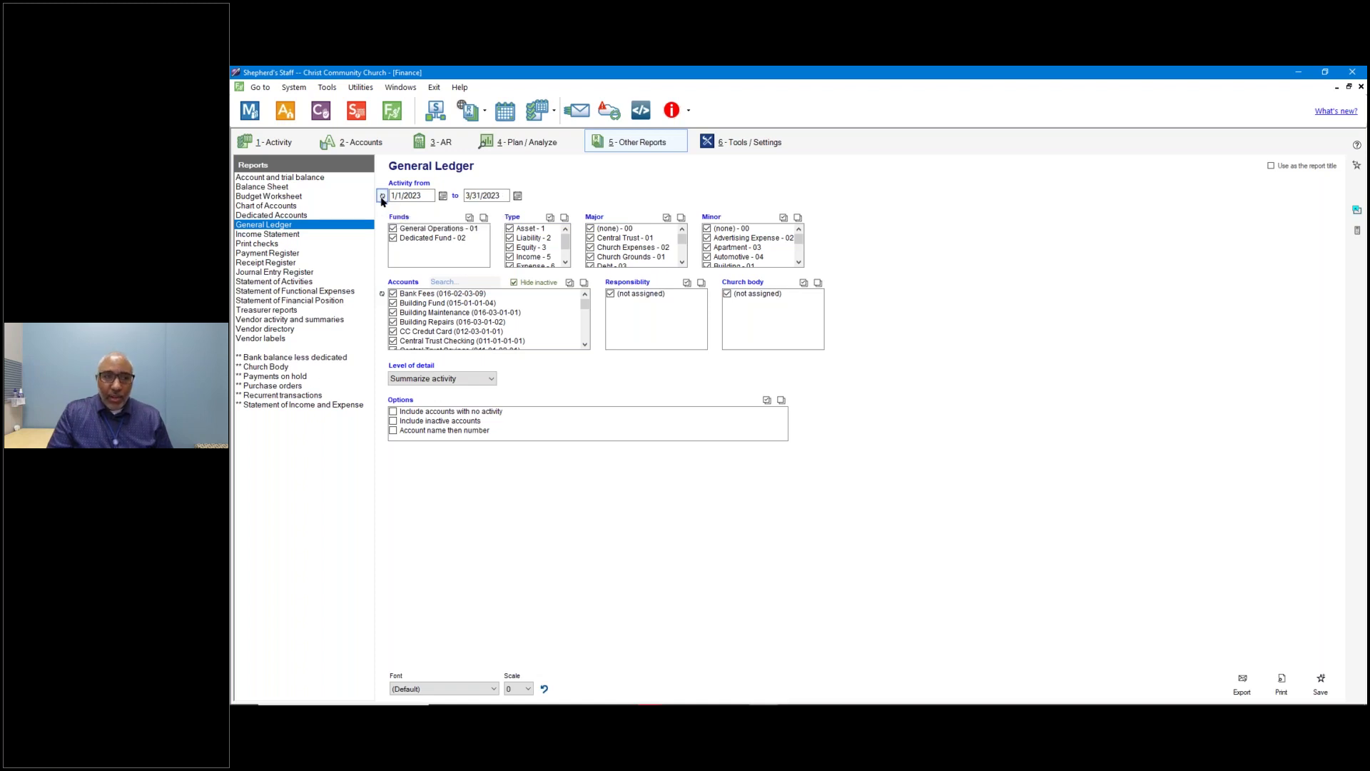
left_click(383, 196)
left_click(383, 196)
left_click(383, 197)
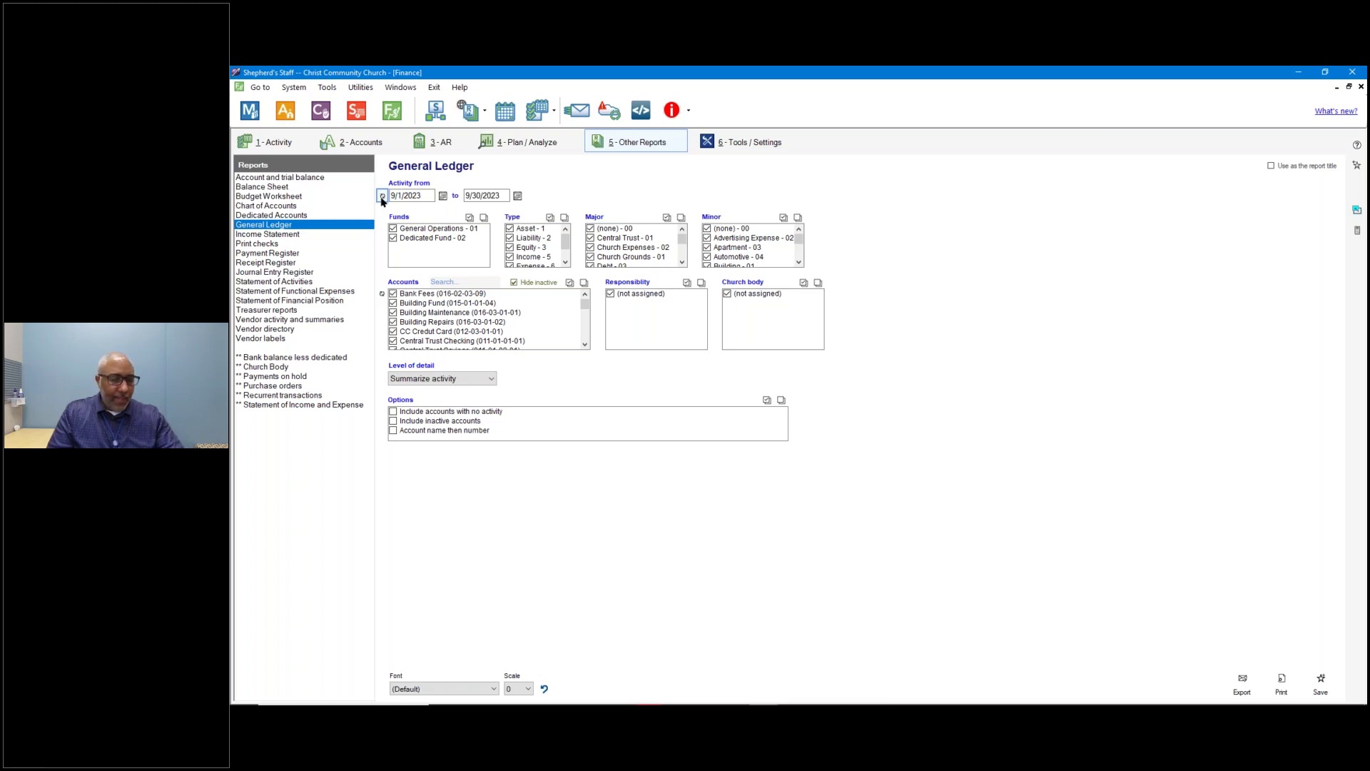
left_click(383, 196)
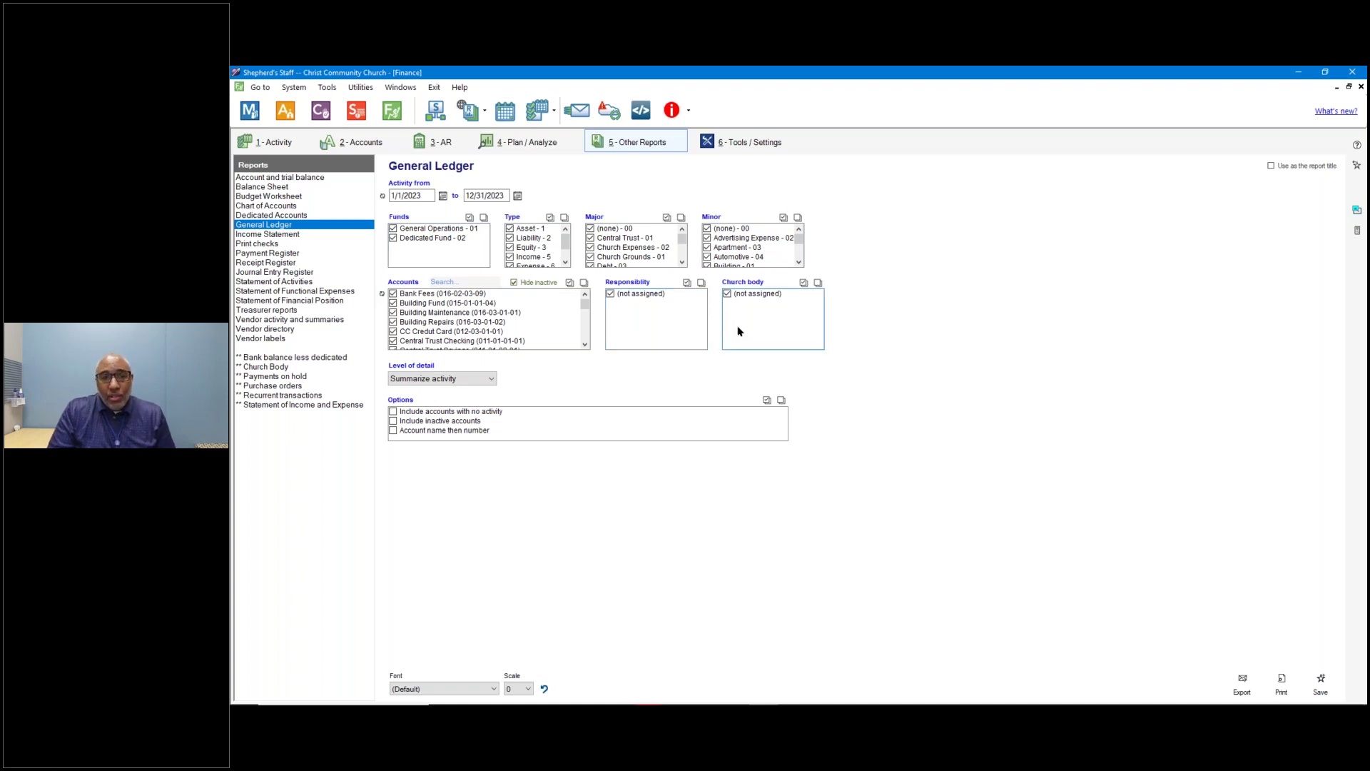
left_click(491, 378)
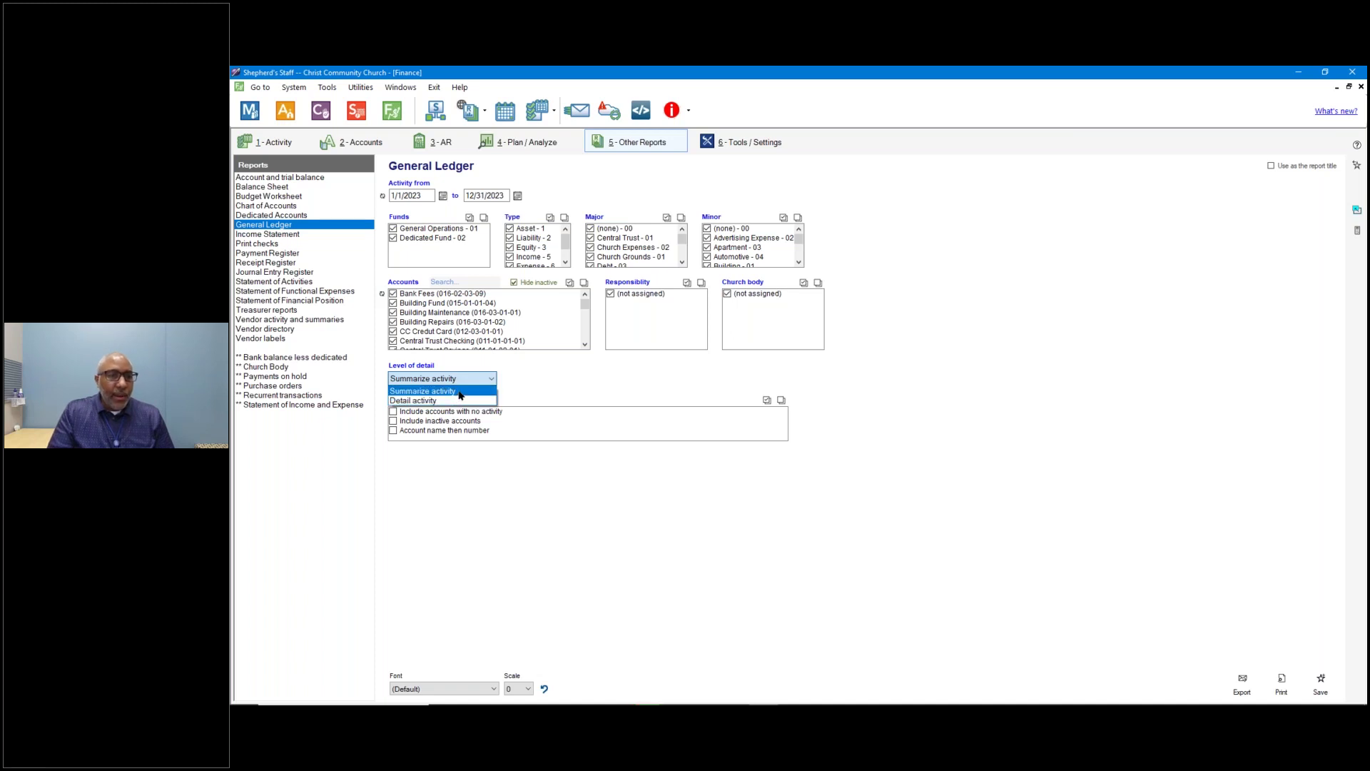
left_click(459, 394)
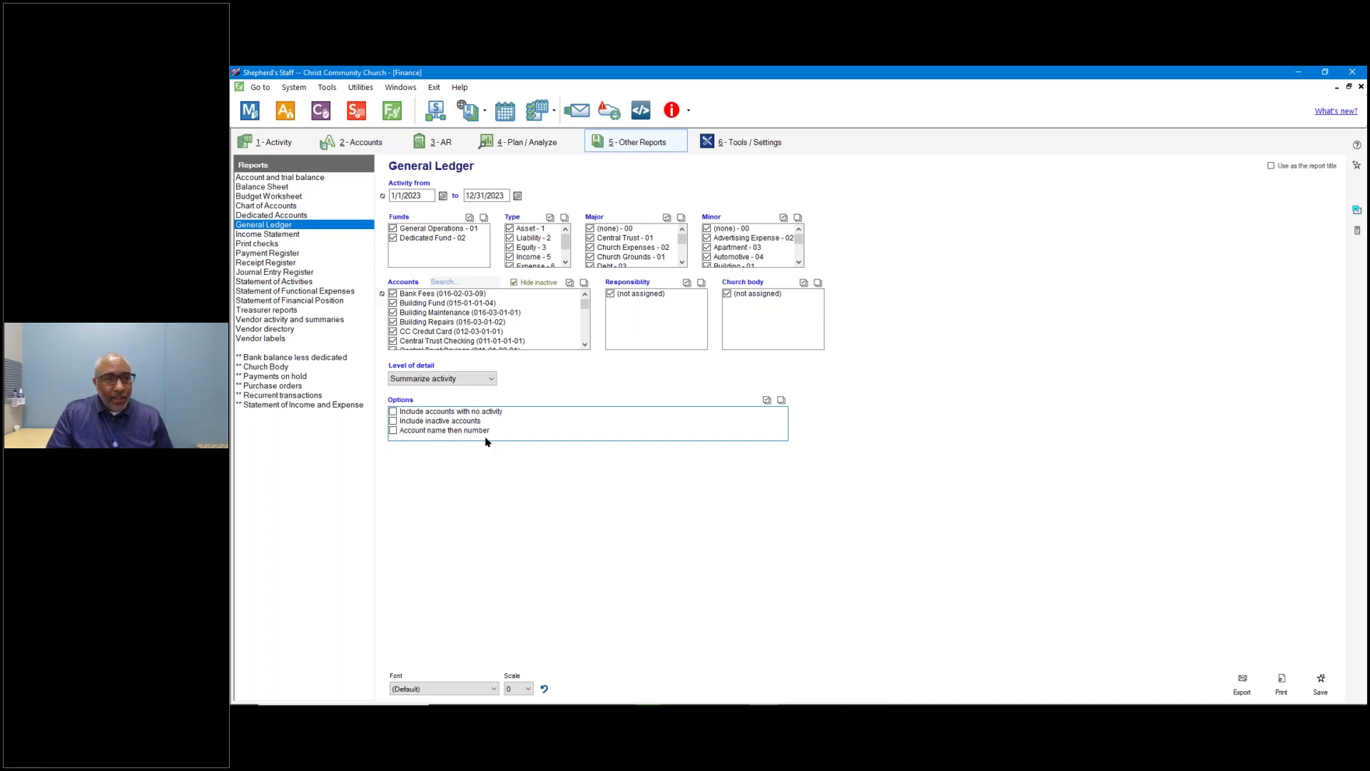
Open the Print Preview of the 2023 General Ledger Summary.
left_click(1281, 689)
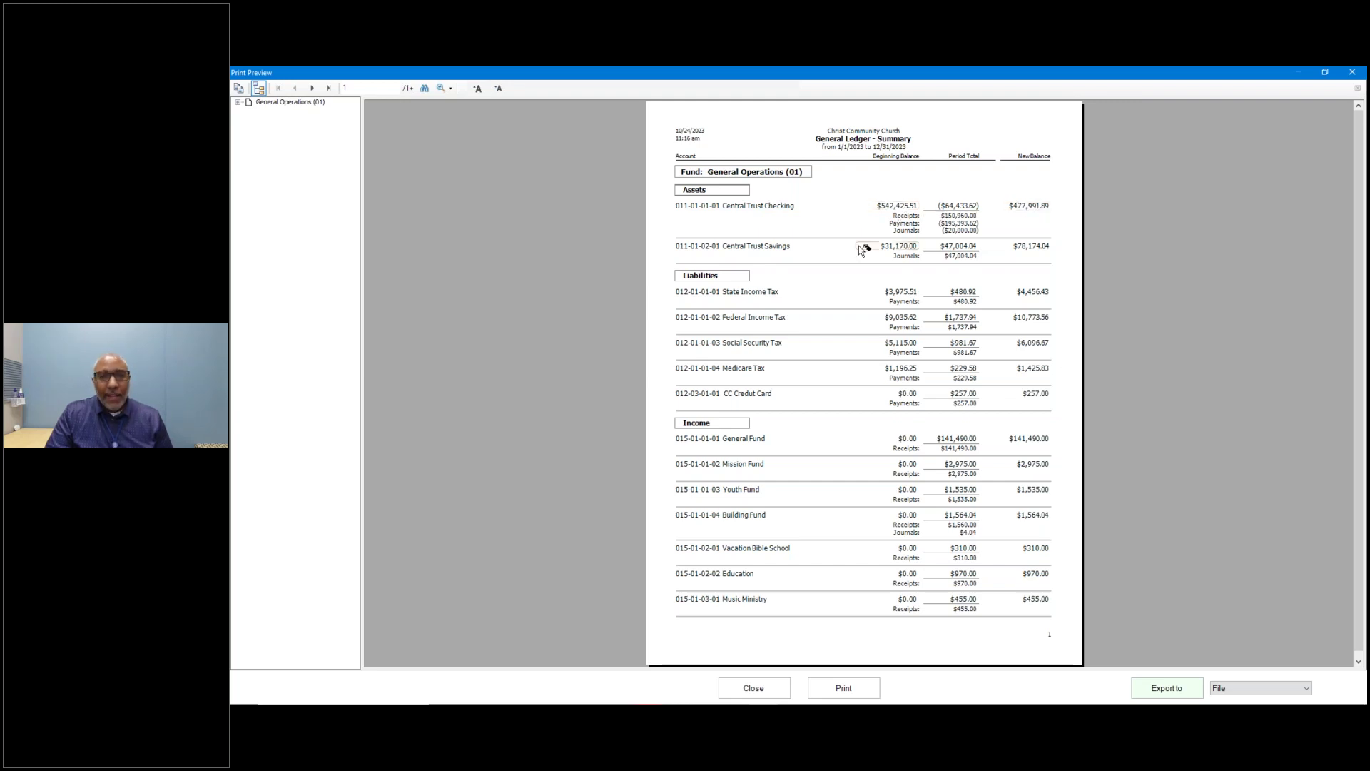
Uncheck all accounts except Central Trust Checking (011-01-01-01) and set Detail activity.
left_click(757, 697)
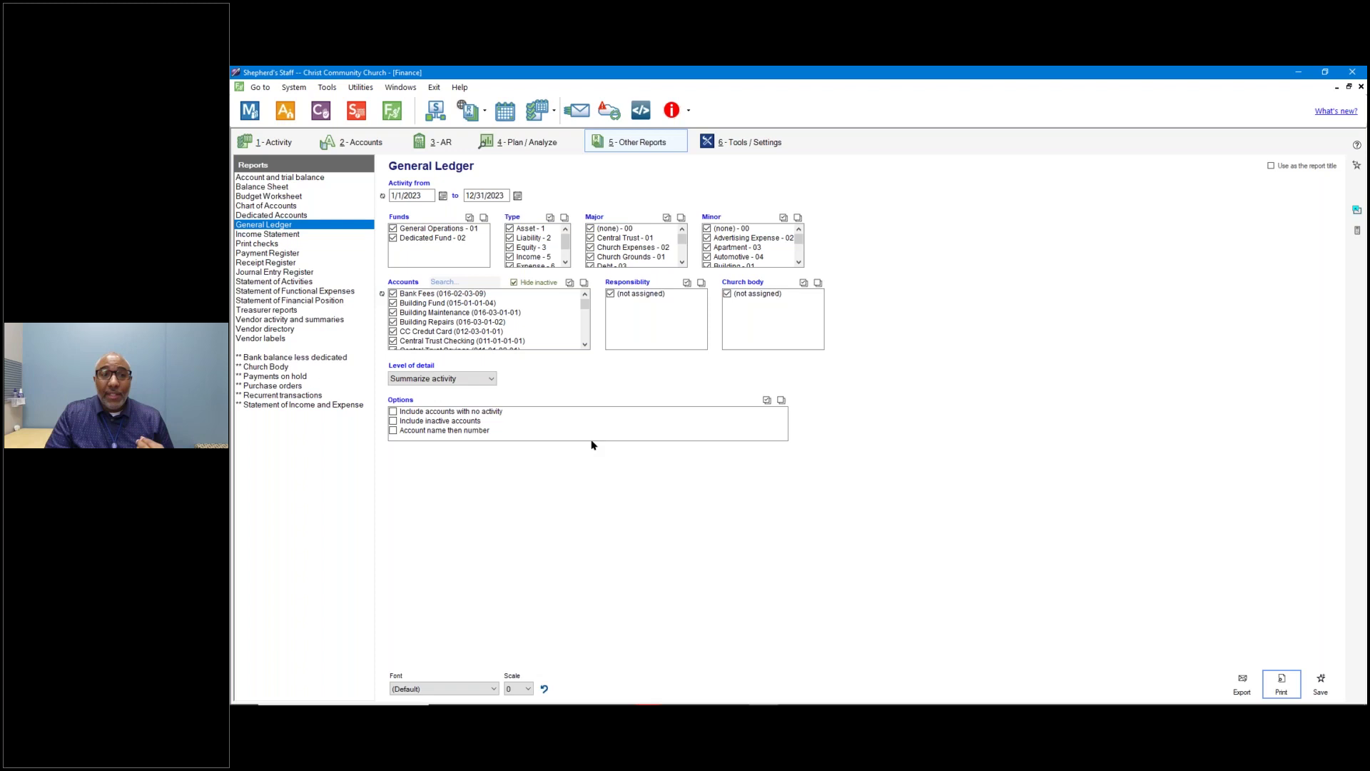
left_click(458, 282)
type("centr")
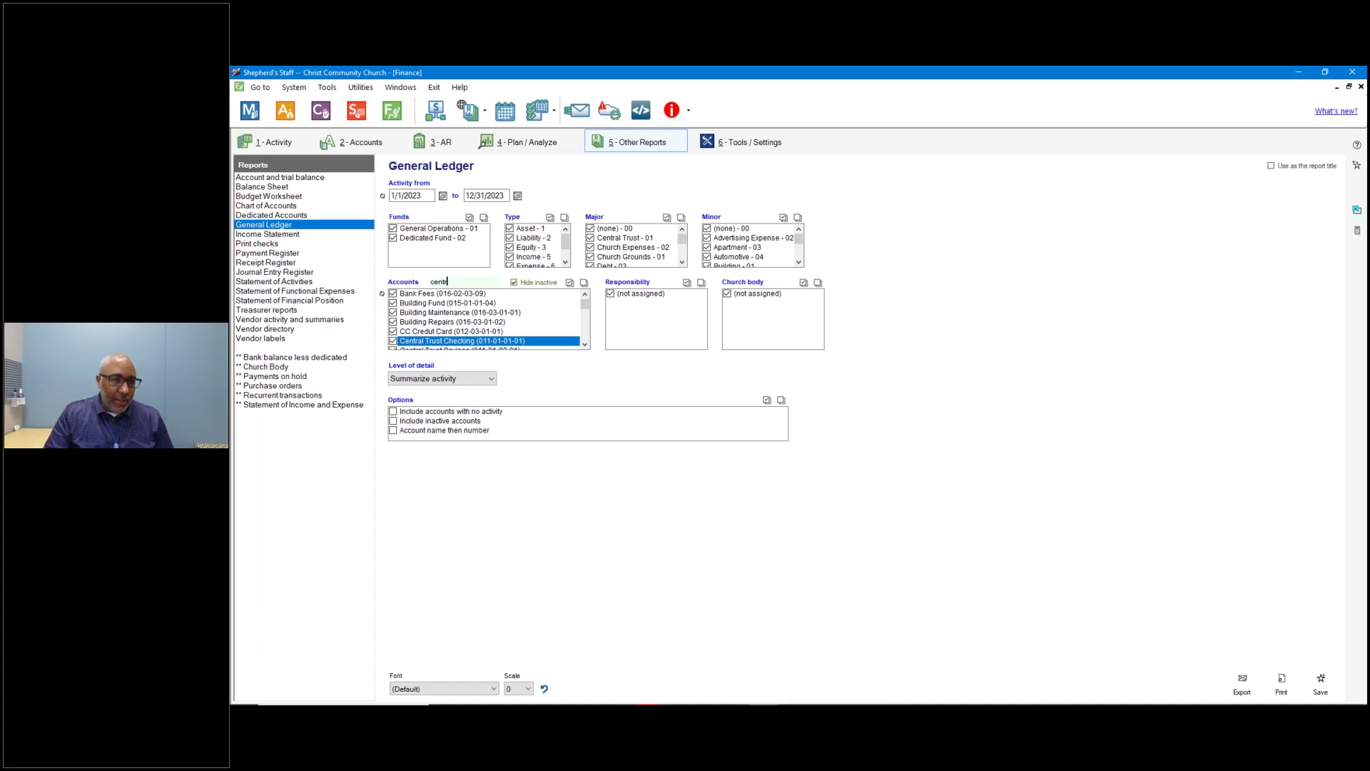
left_click(582, 283)
left_click(392, 341)
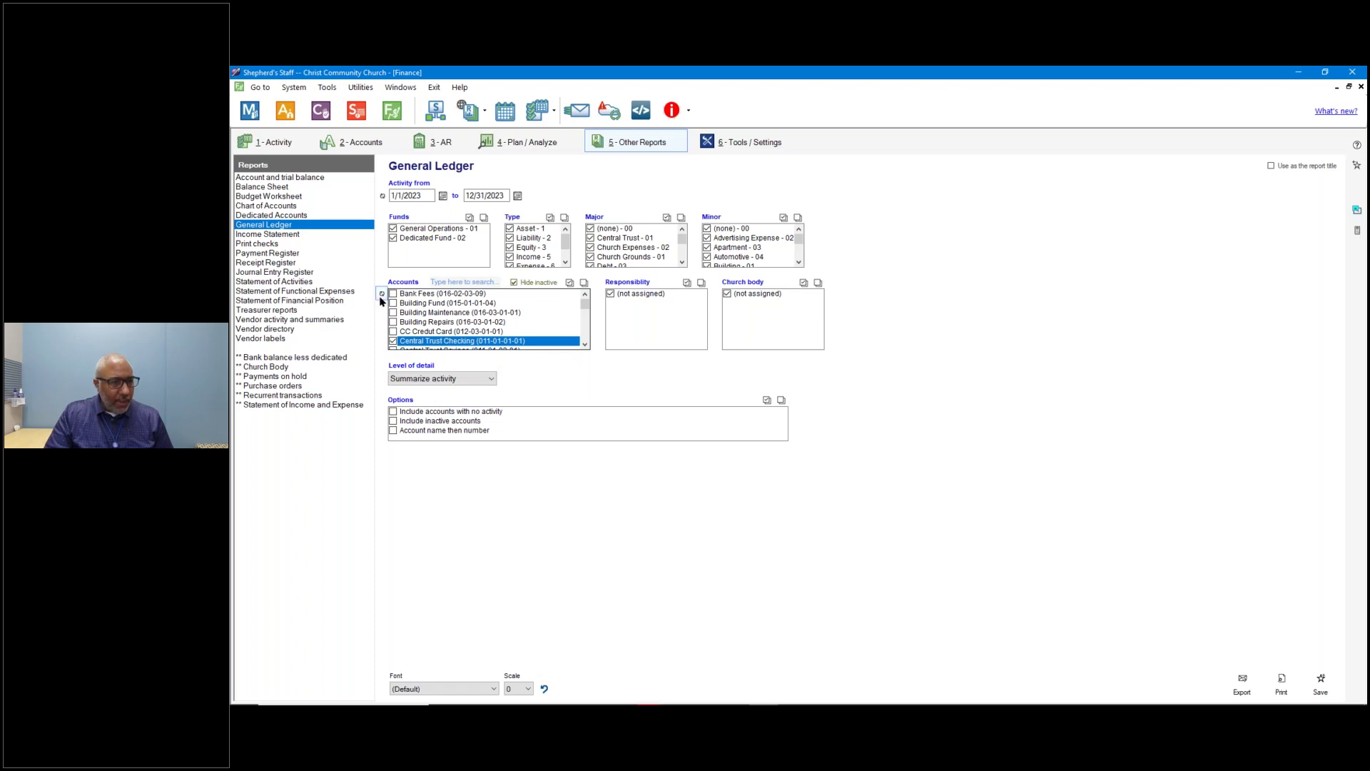
left_click(381, 294)
left_click(381, 293)
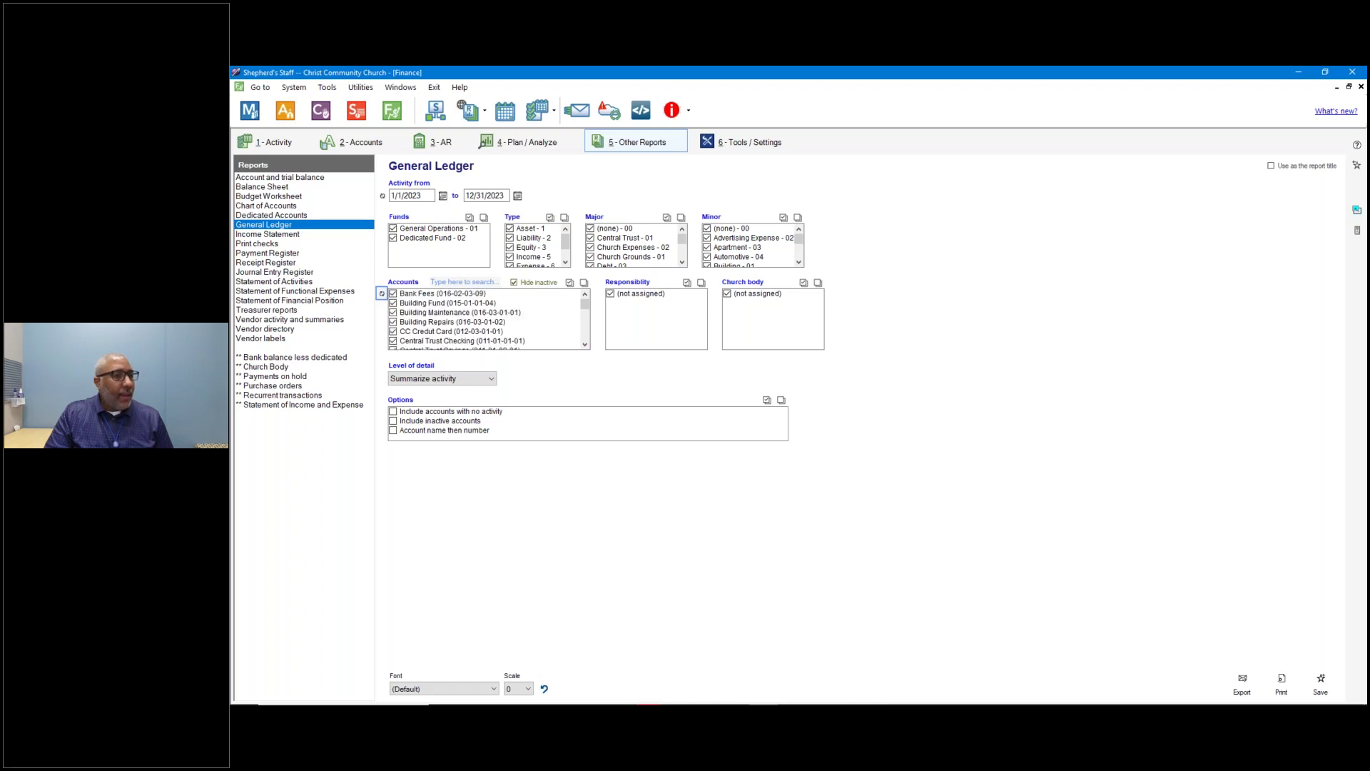
left_click(584, 283)
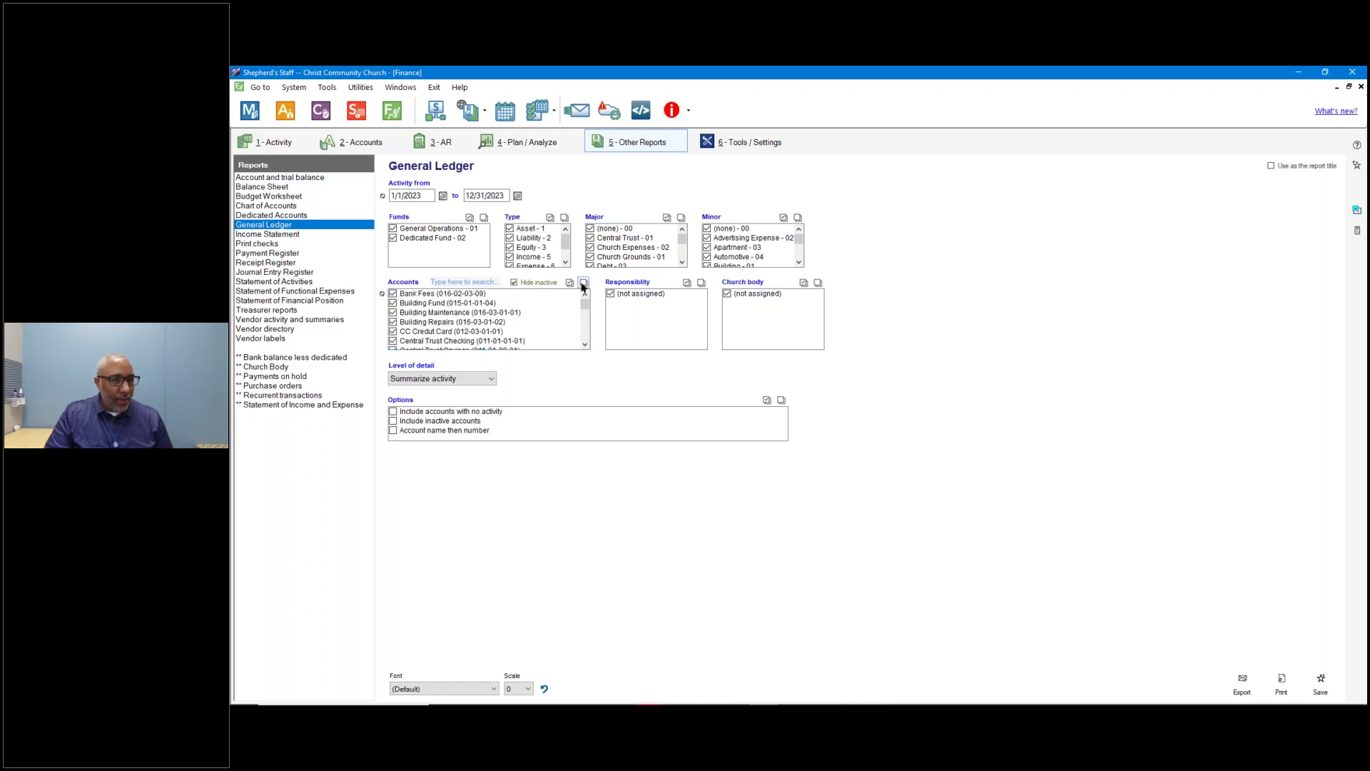
left_click(486, 284)
type("cent")
key("Return")
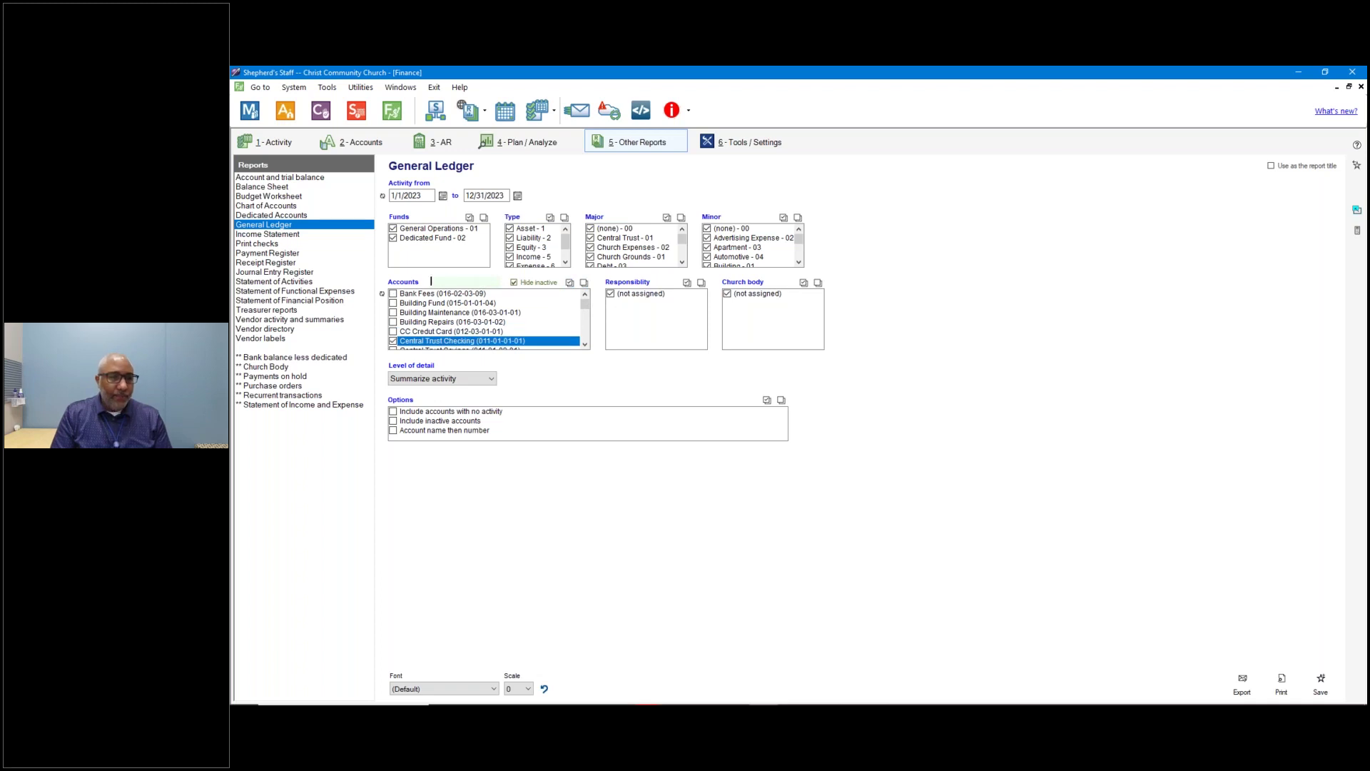
left_click(478, 379)
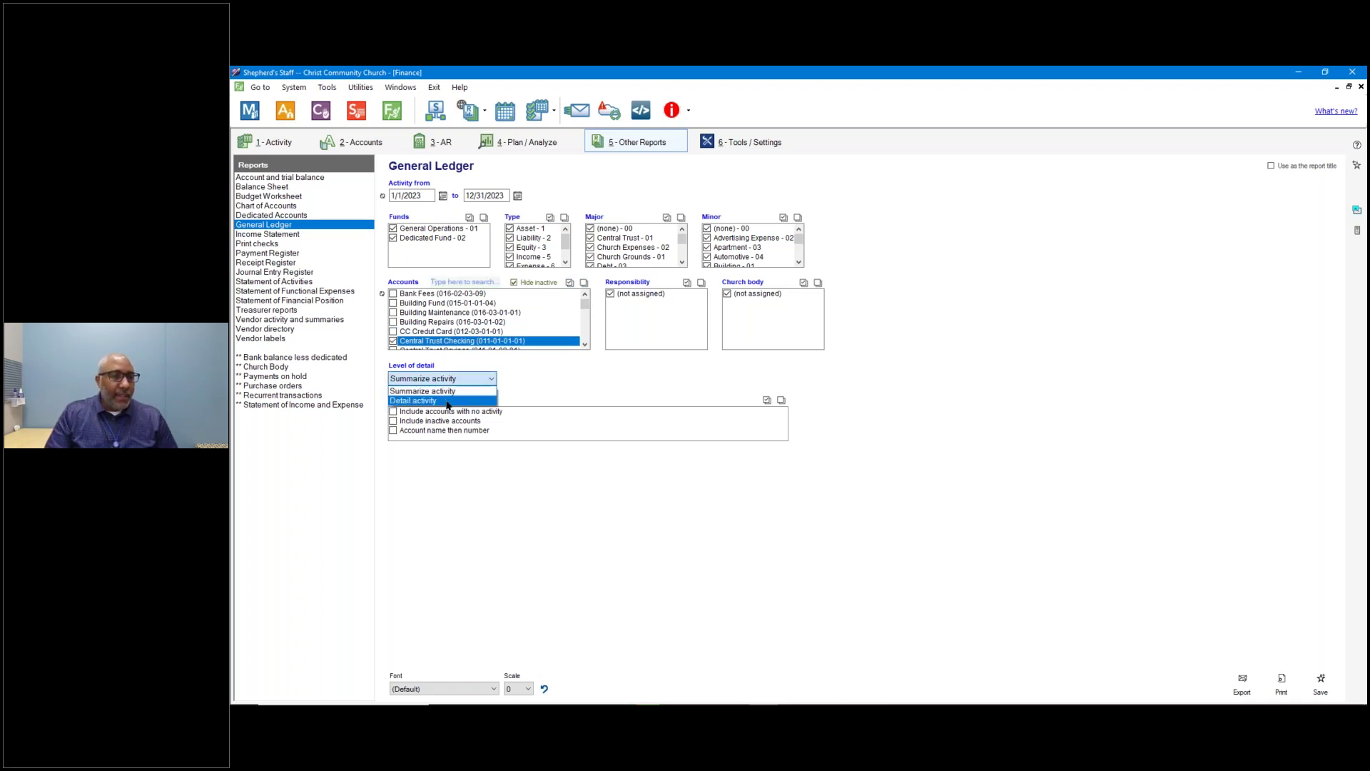
left_click(450, 401)
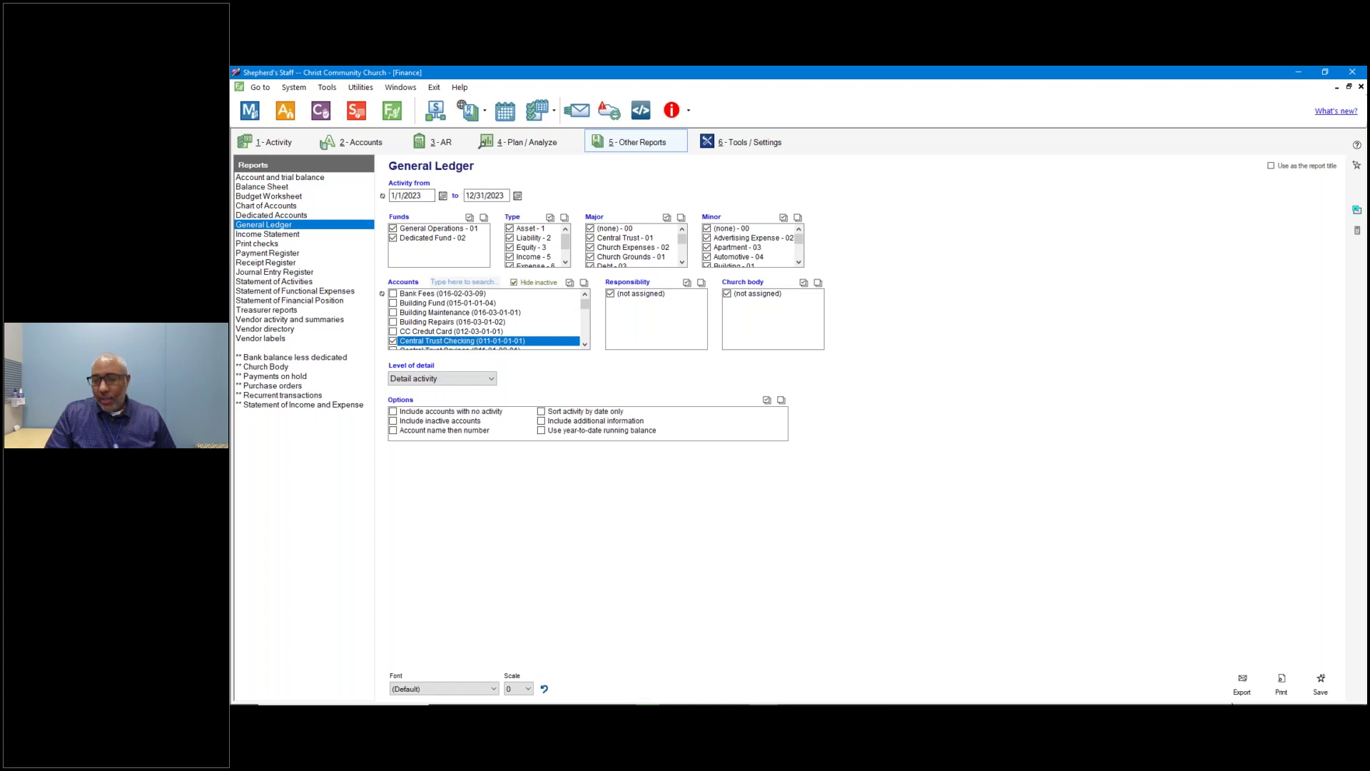
Preview the detailed General Ledger, page through to the last page 7, then close it.
left_click(1281, 684)
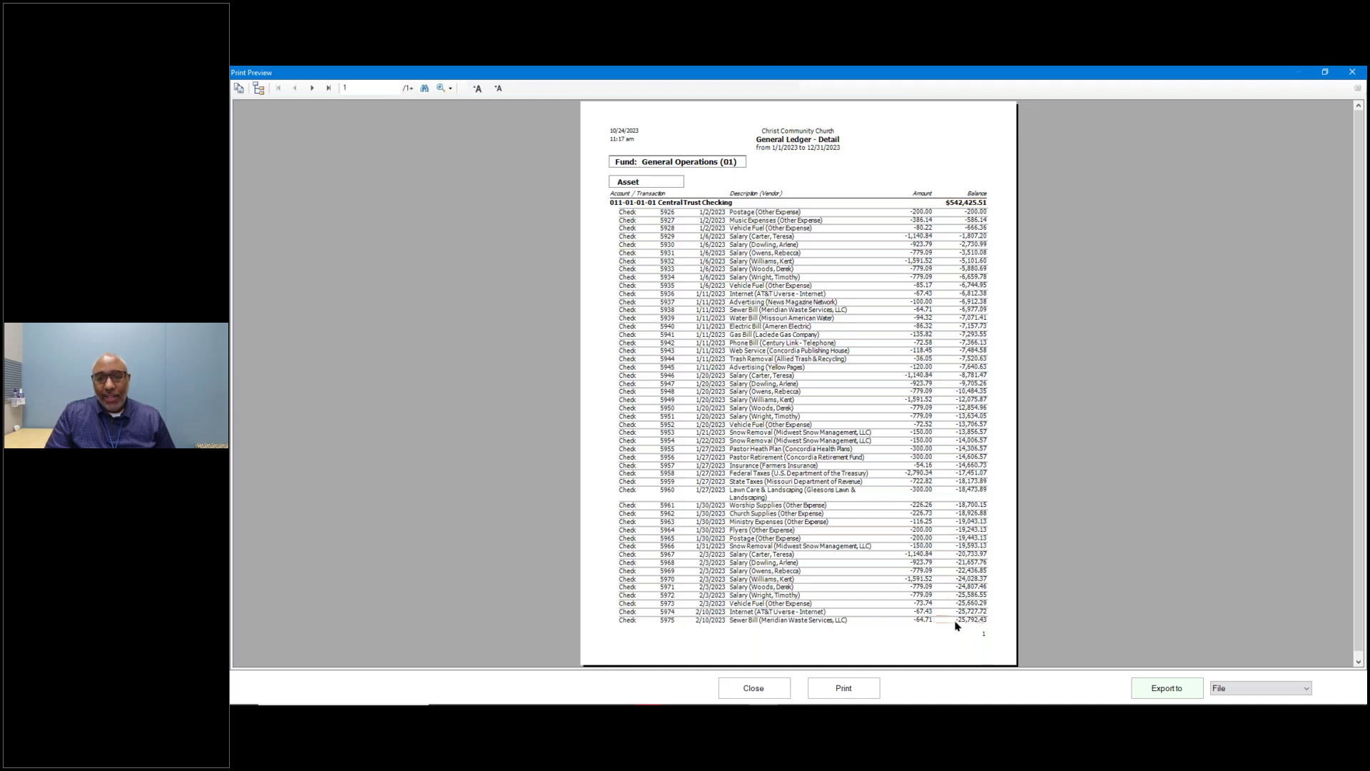
left_click(311, 88)
left_click(312, 88)
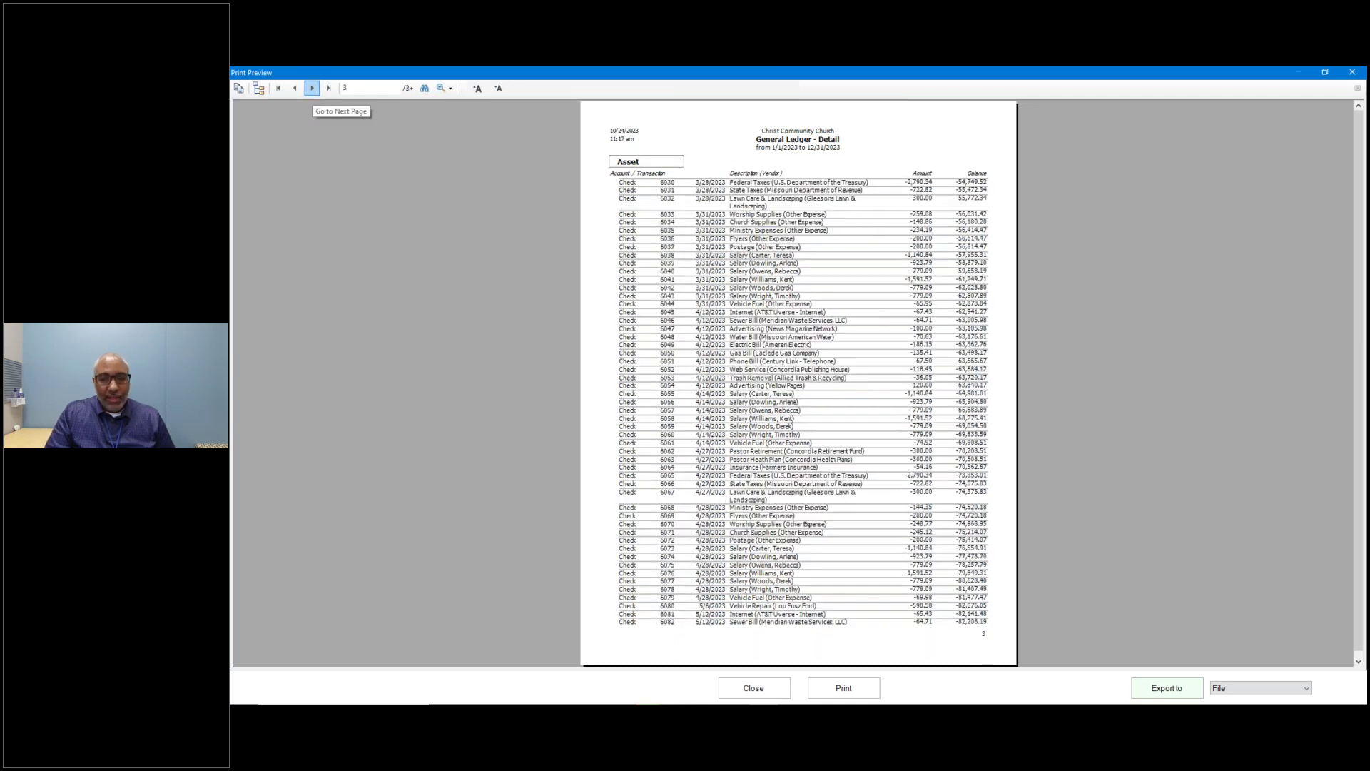
left_click(312, 88)
left_click(328, 88)
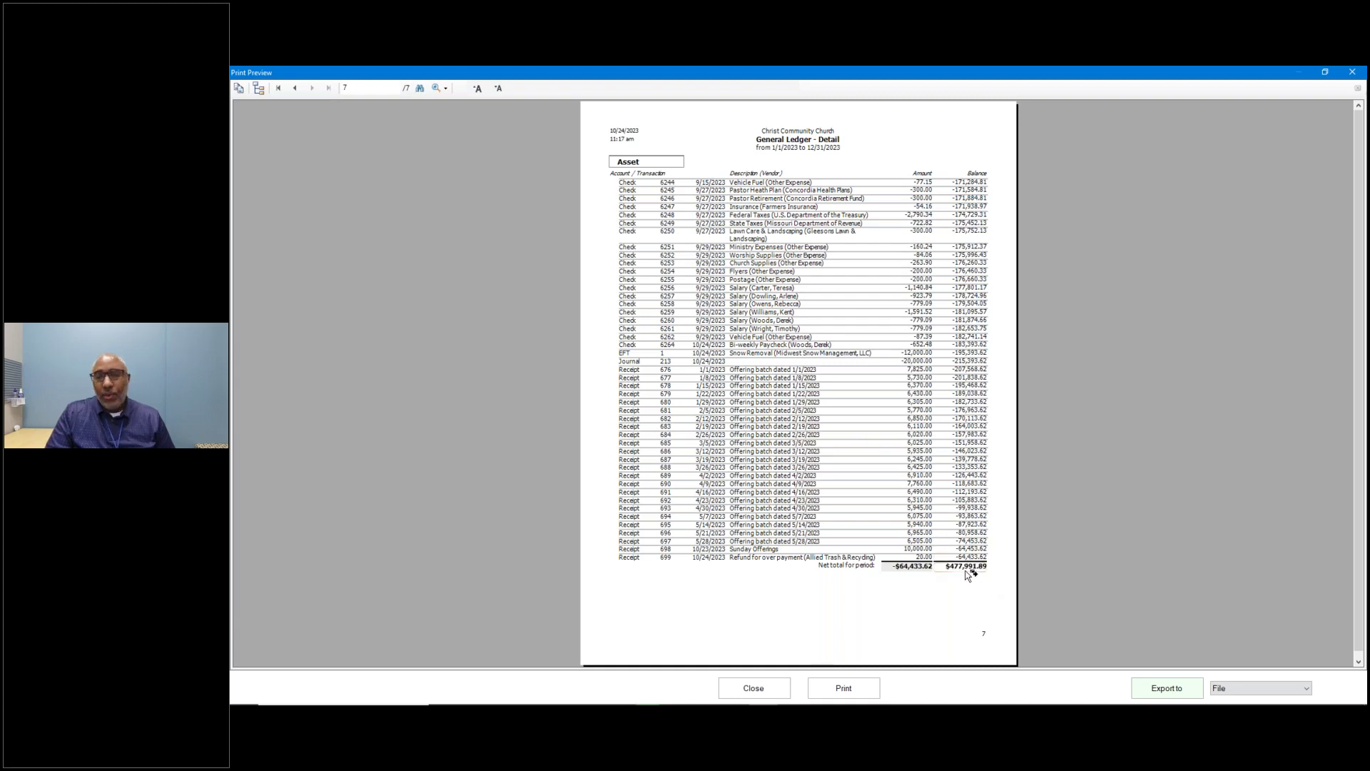
left_click(752, 695)
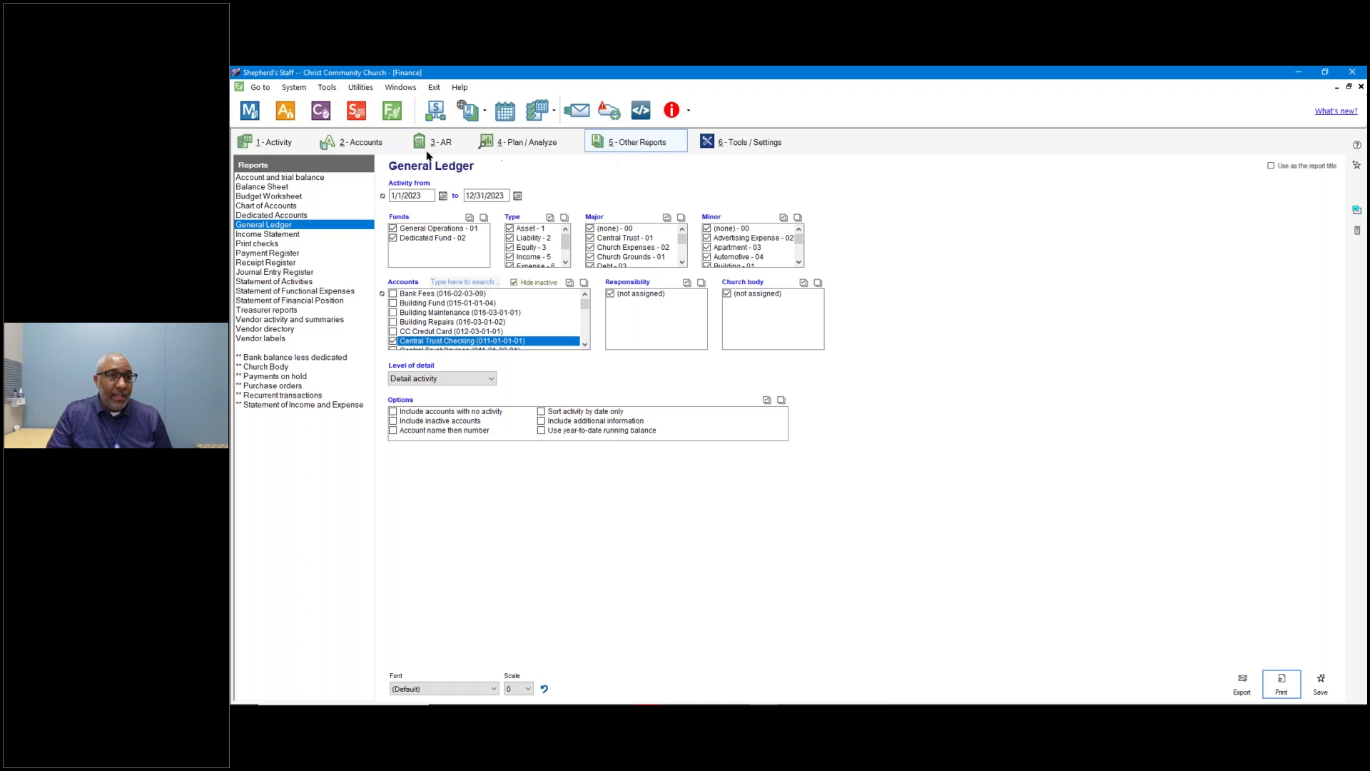
Open the Central Trust Checking account ledger from the asset accounts list.
left_click(355, 146)
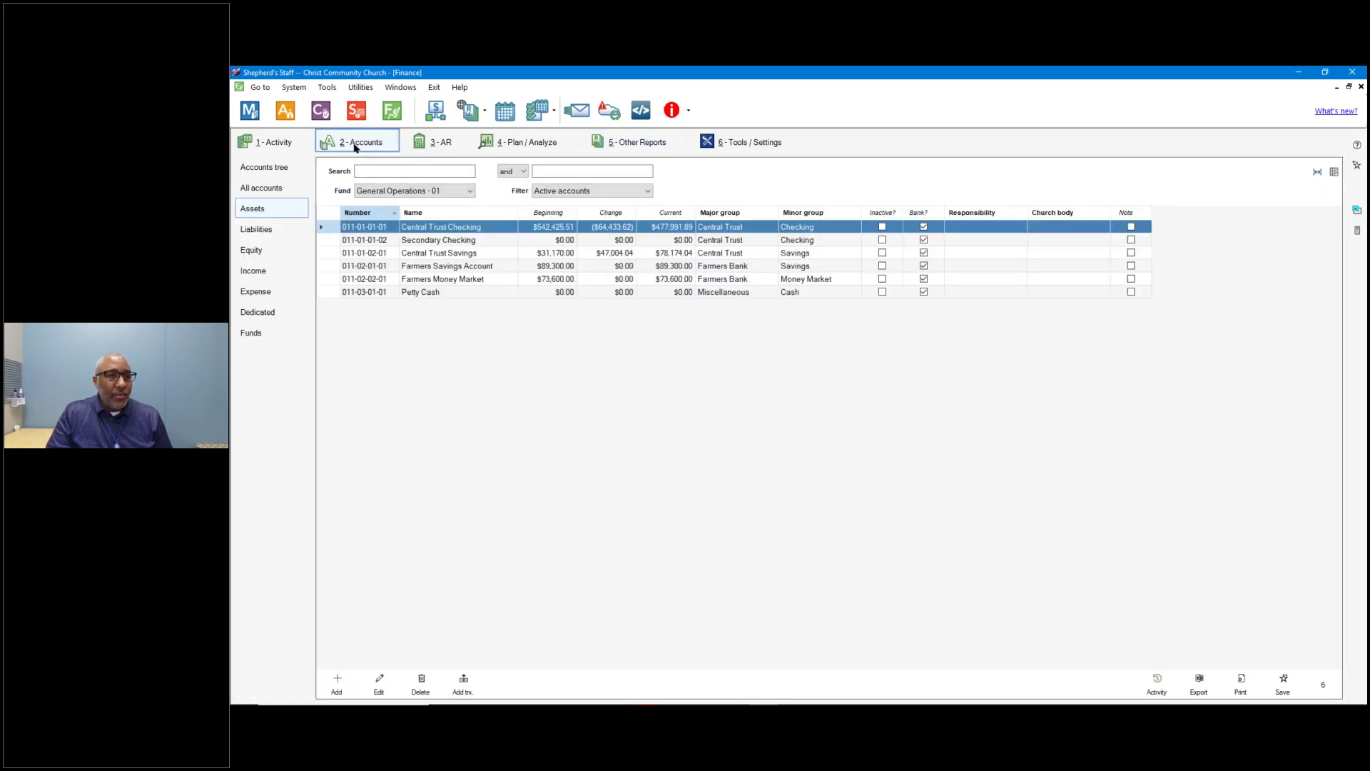
left_click(278, 143)
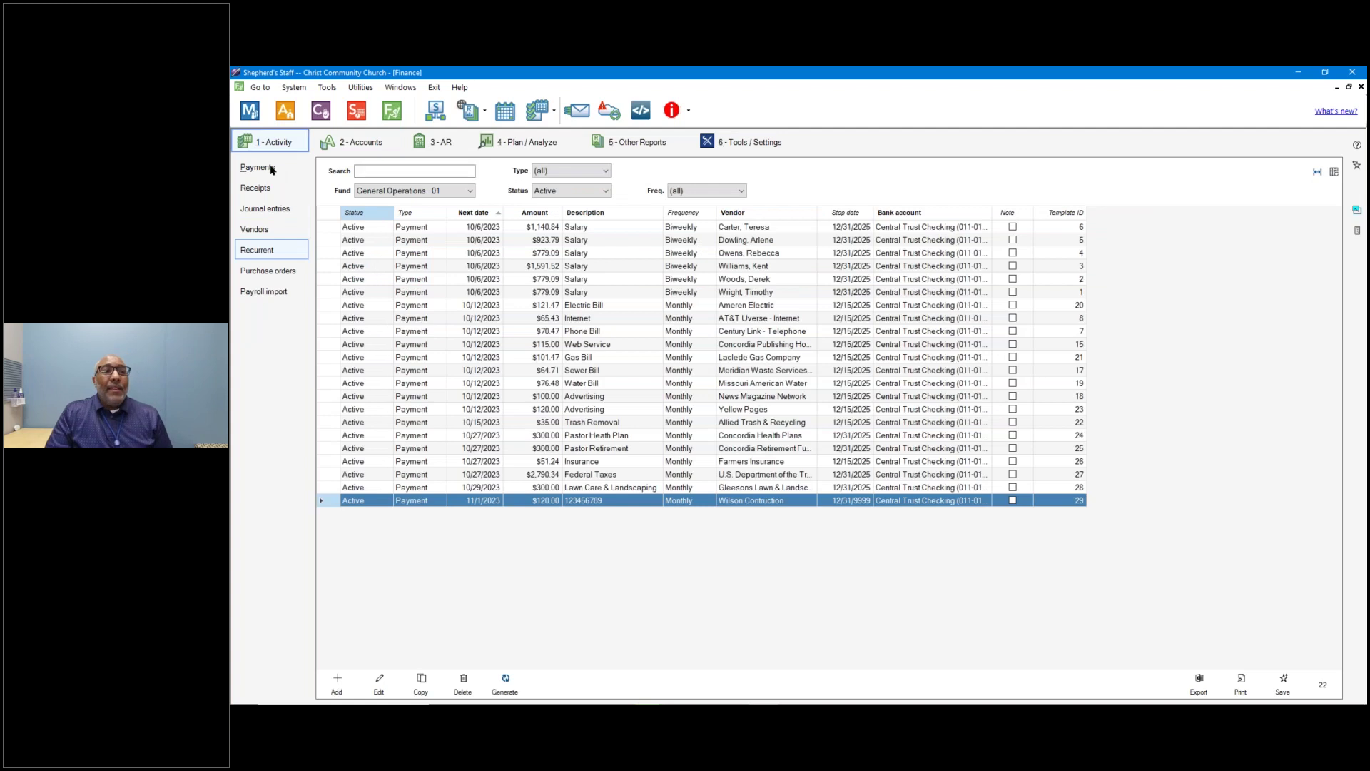
left_click(360, 146)
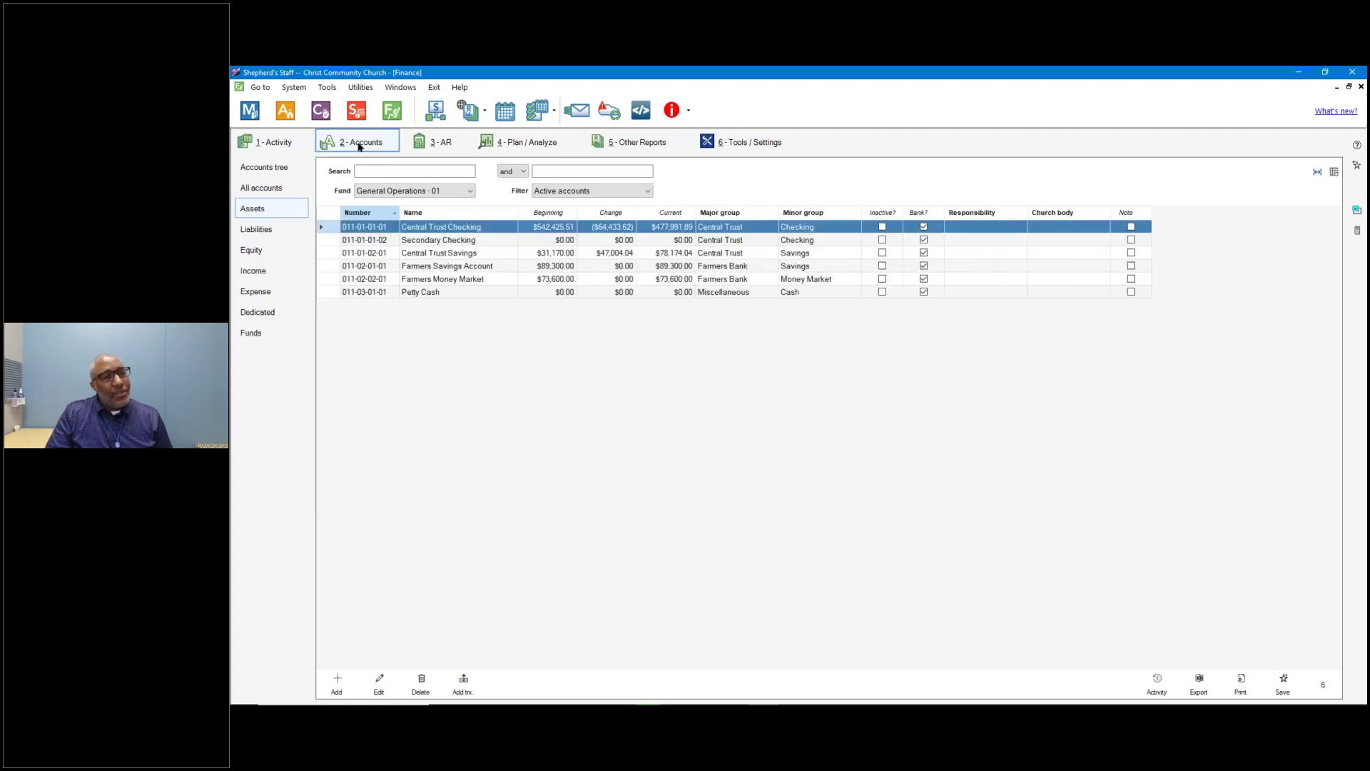
double_click(451, 228)
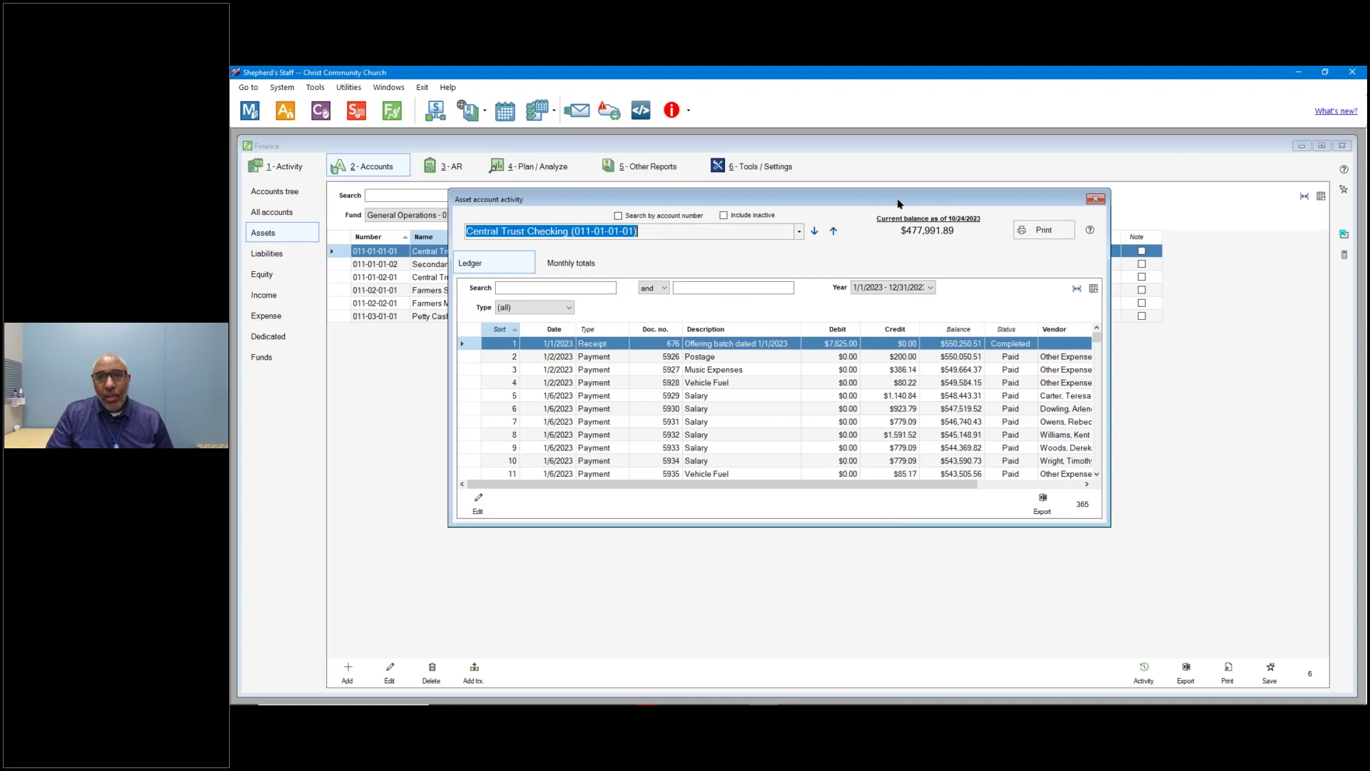
left_click_drag(899, 202, 899, 199)
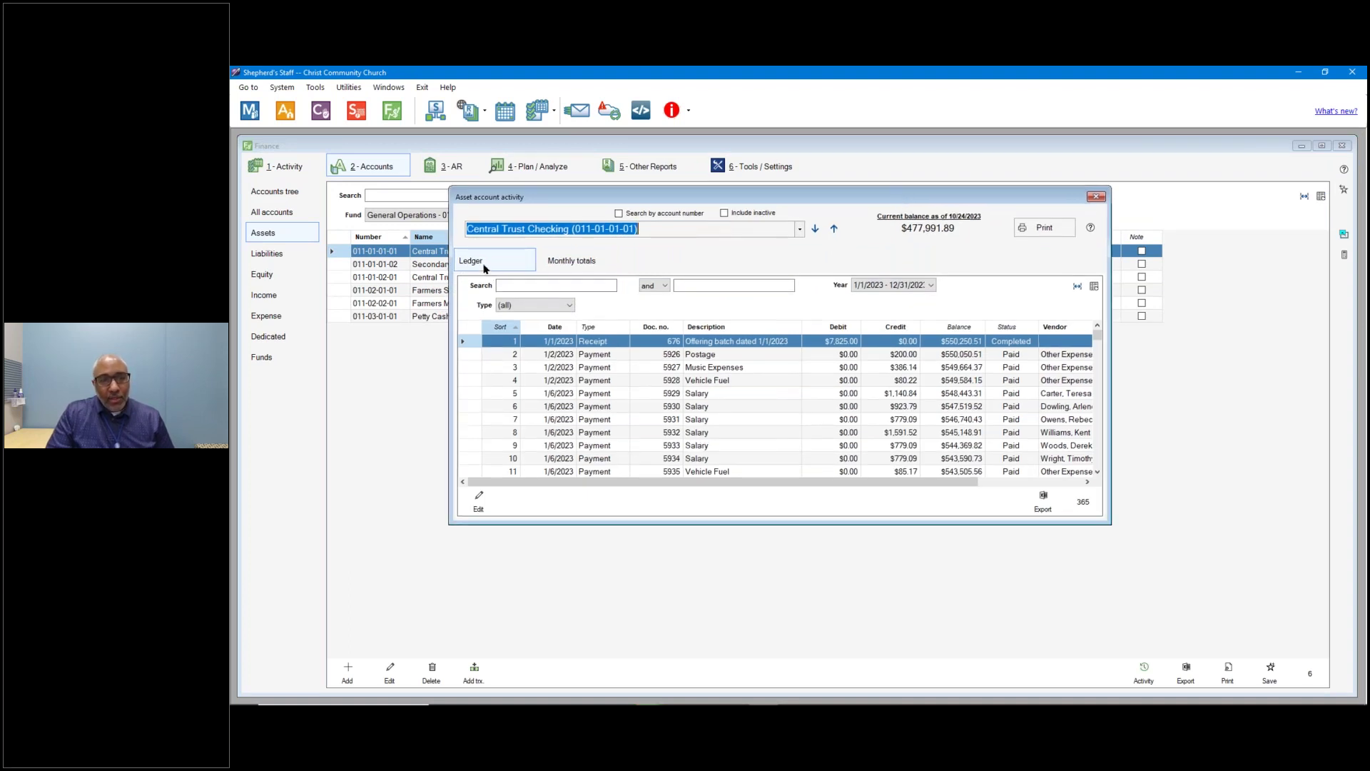
scroll(619, 349, "down", 6)
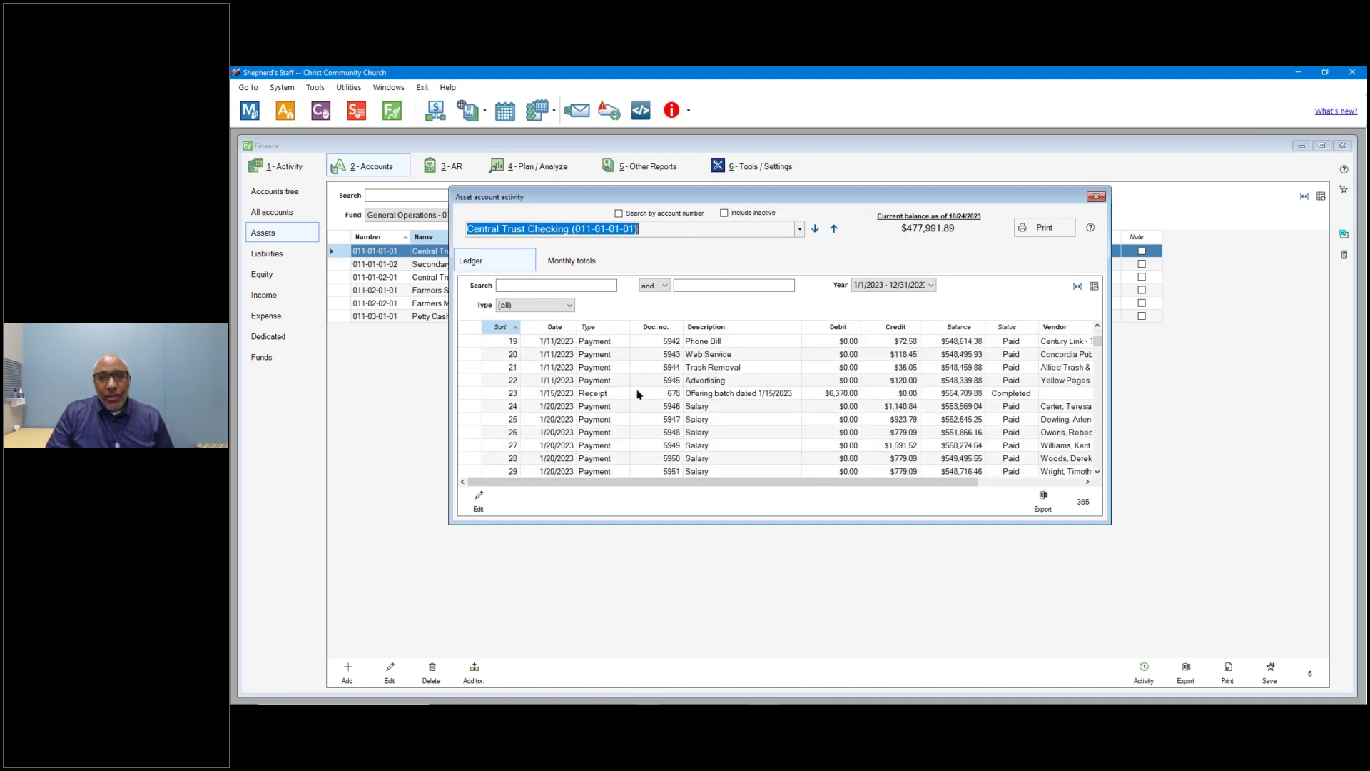
scroll(664, 396, "down", 3)
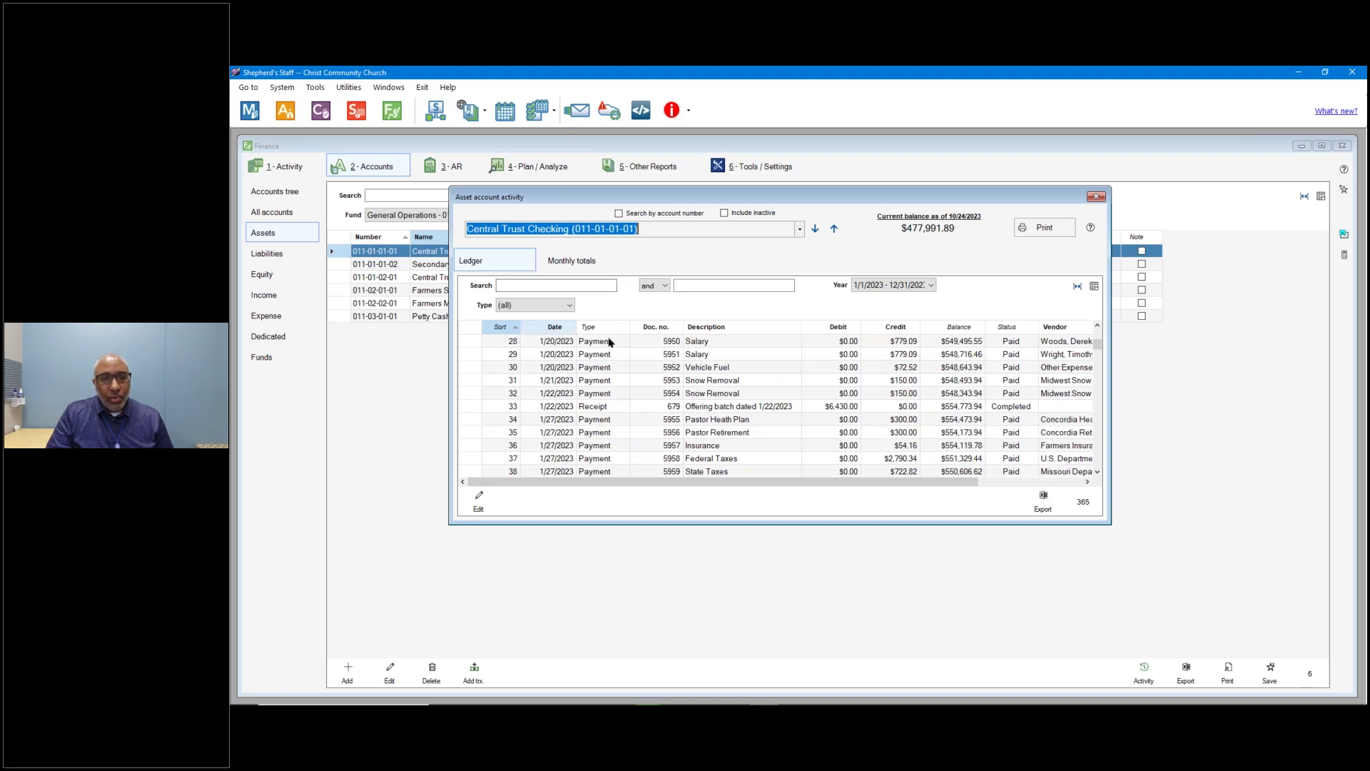
Filter the ledger to Payment entries and search for 01/20/2023.
left_click(560, 306)
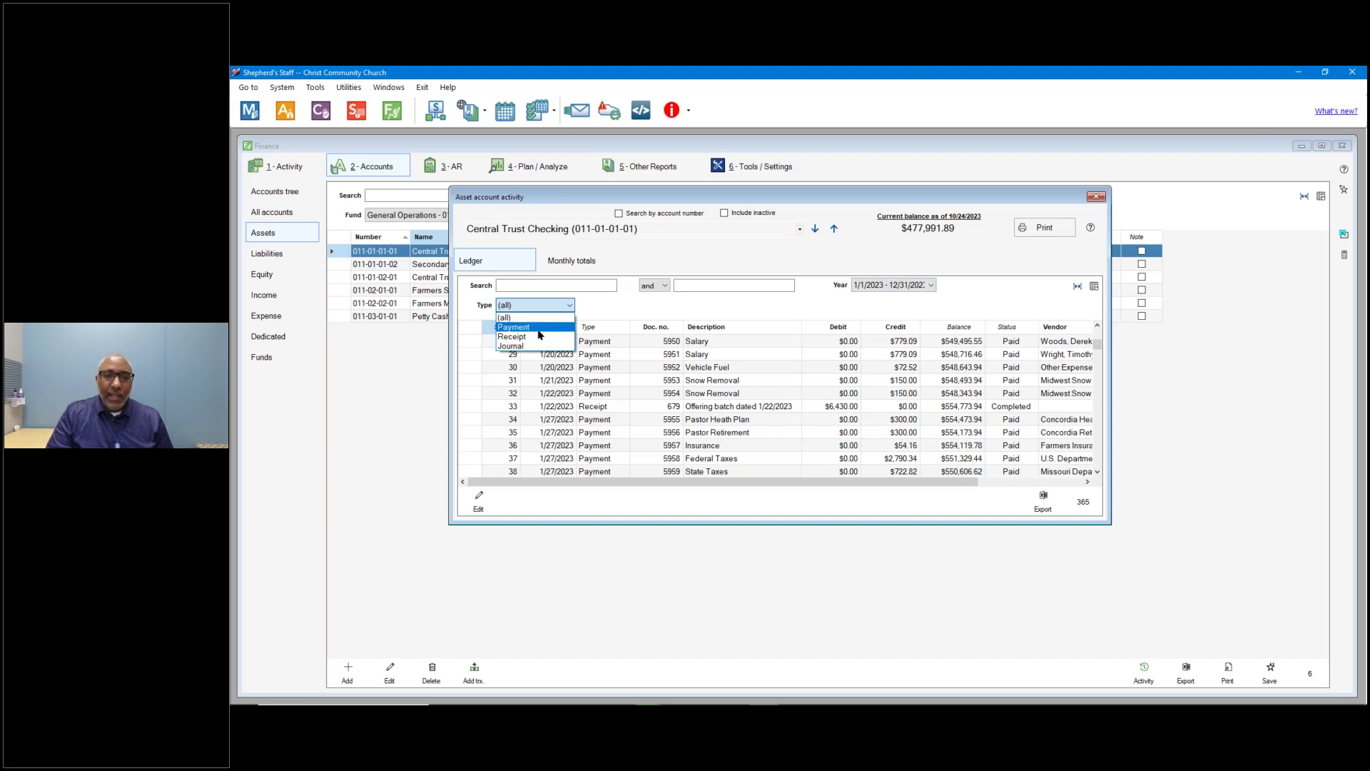
left_click(538, 331)
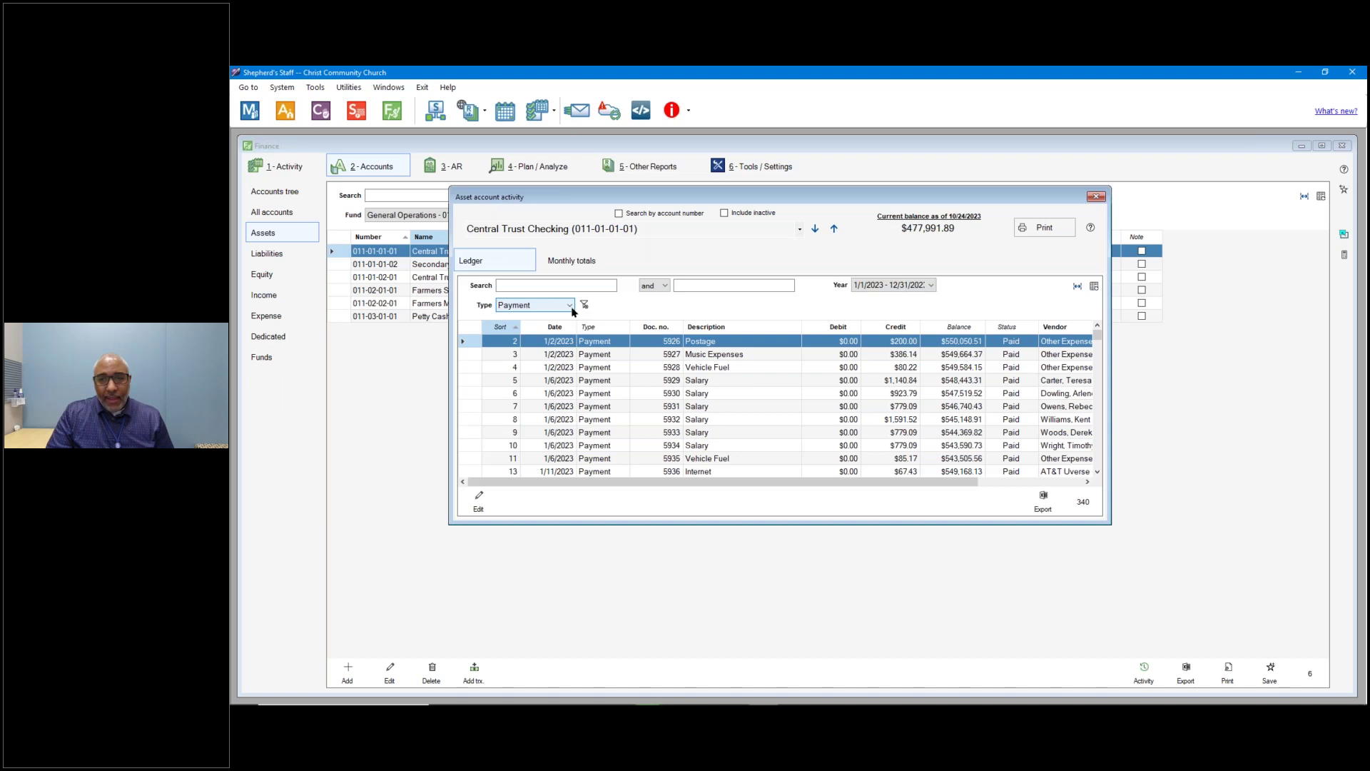
left_click(587, 286)
type("01")
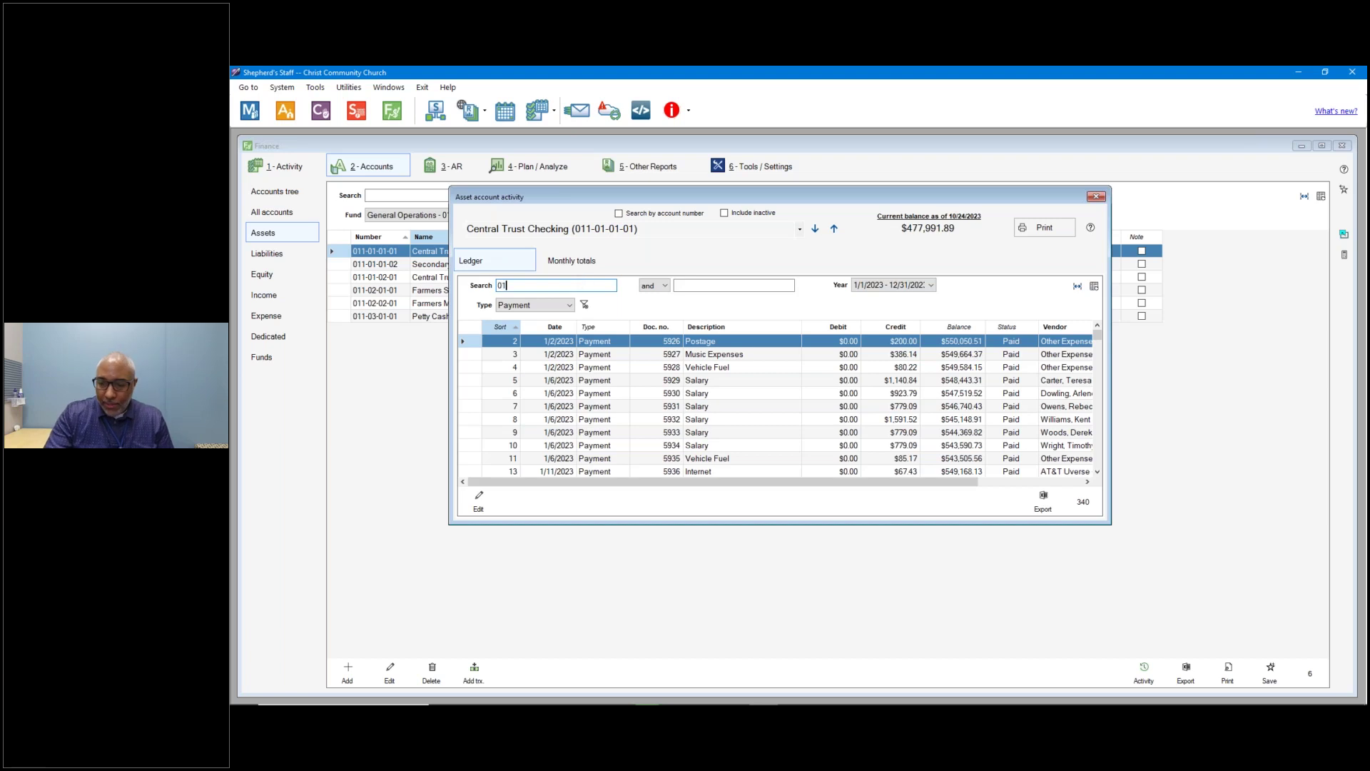
type("/20/2023")
key("Return")
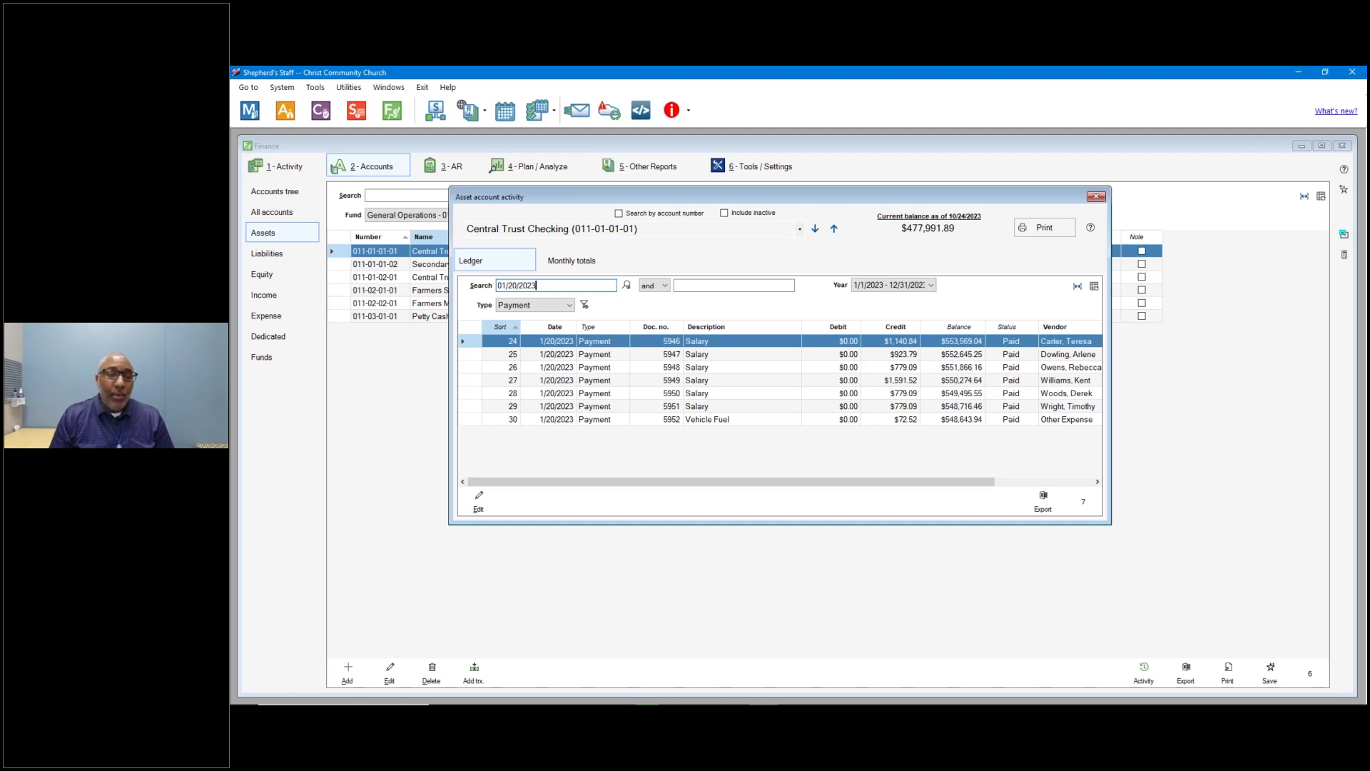
double_click(640, 421)
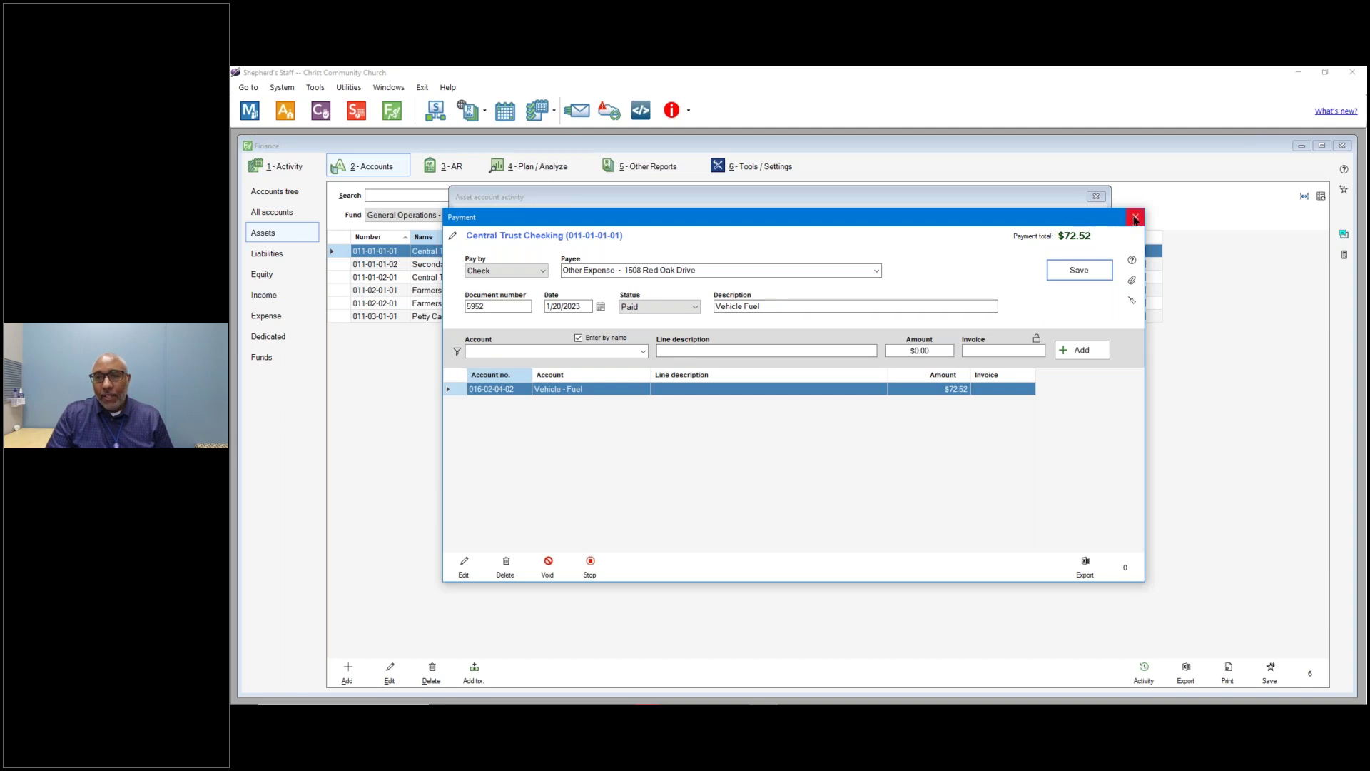
left_click(1136, 217)
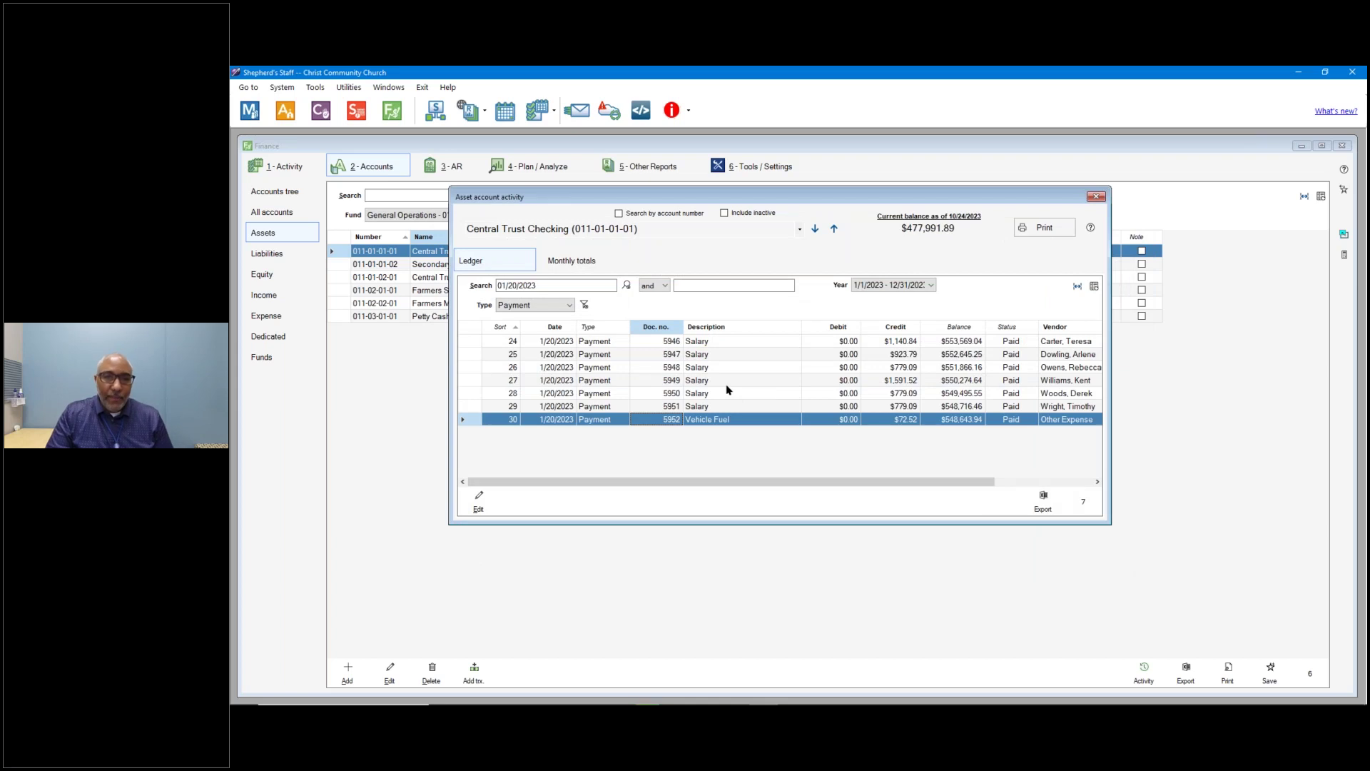
Chart Central Trust Checking's monthly totals as horizontal bars, then close the account activity window.
left_click(577, 263)
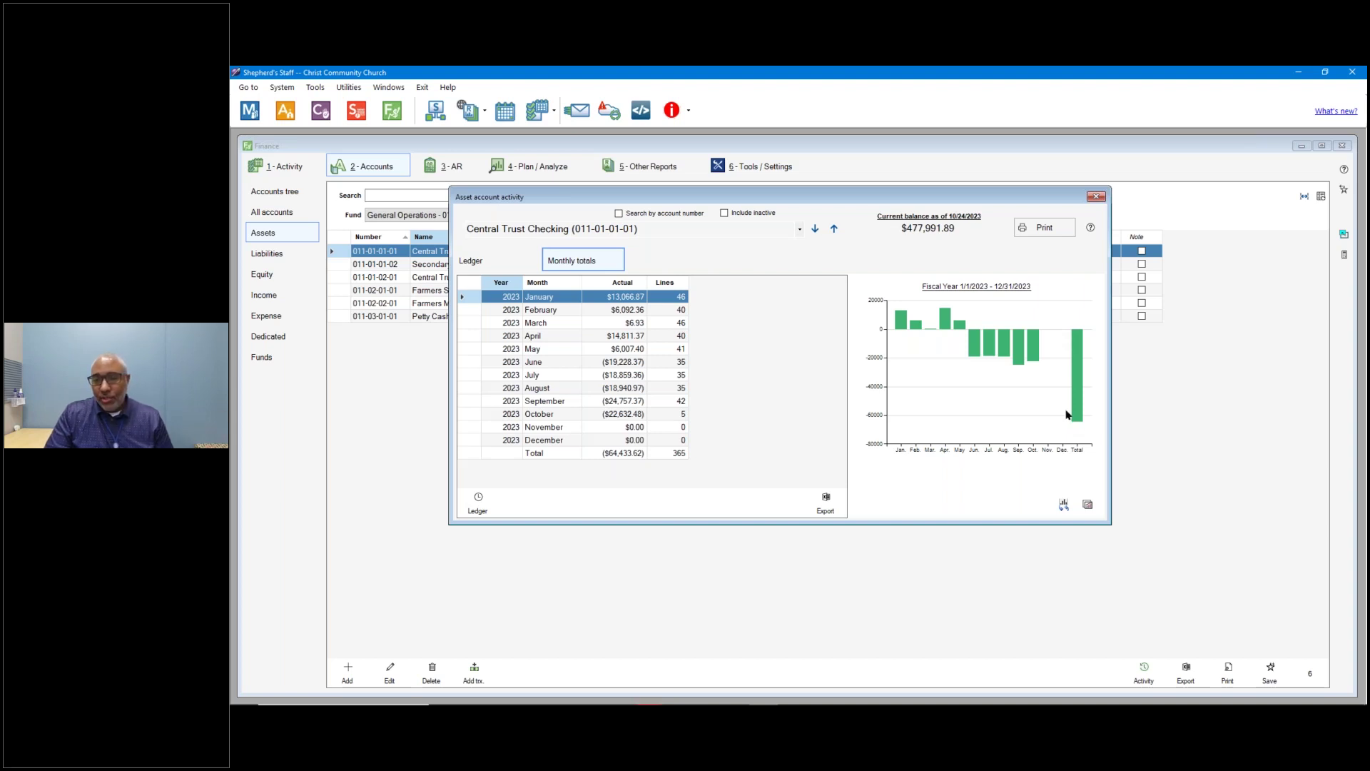
left_click(1065, 505)
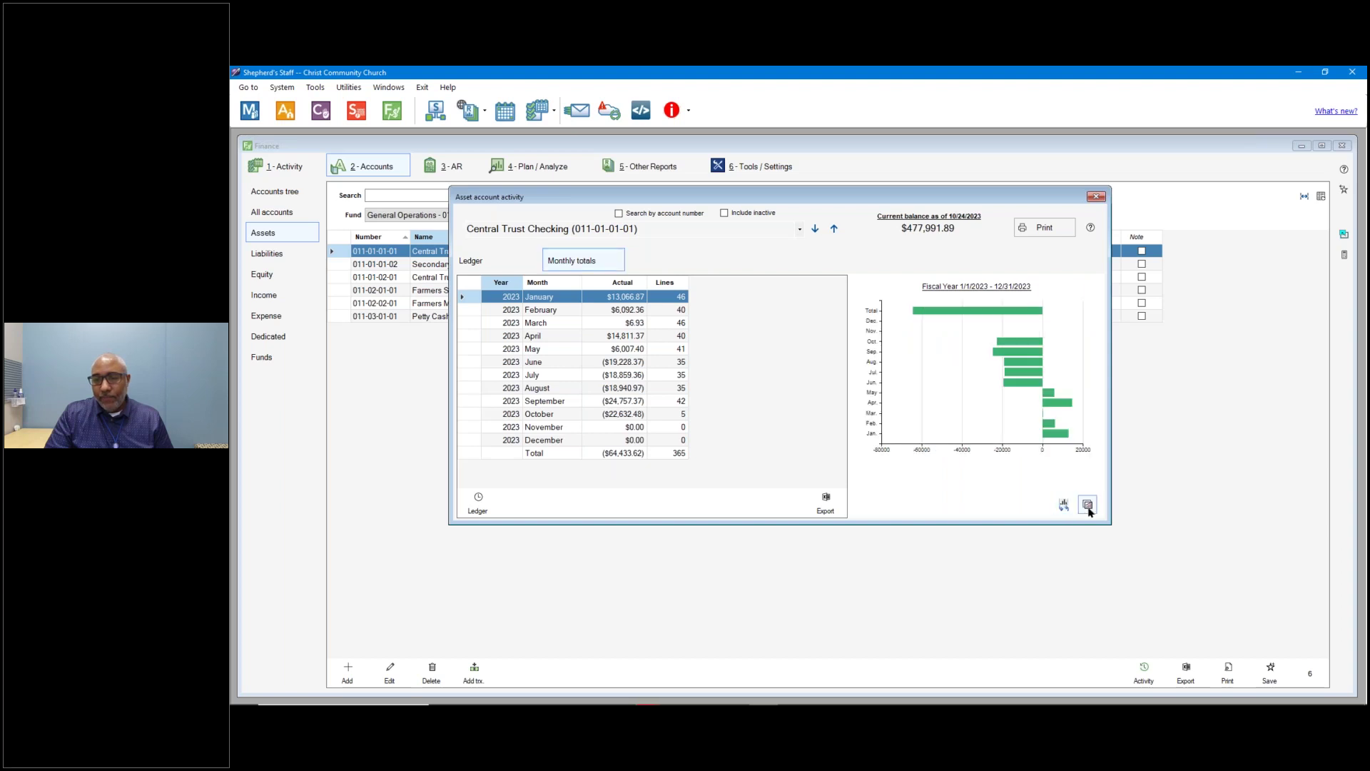
left_click(1089, 506)
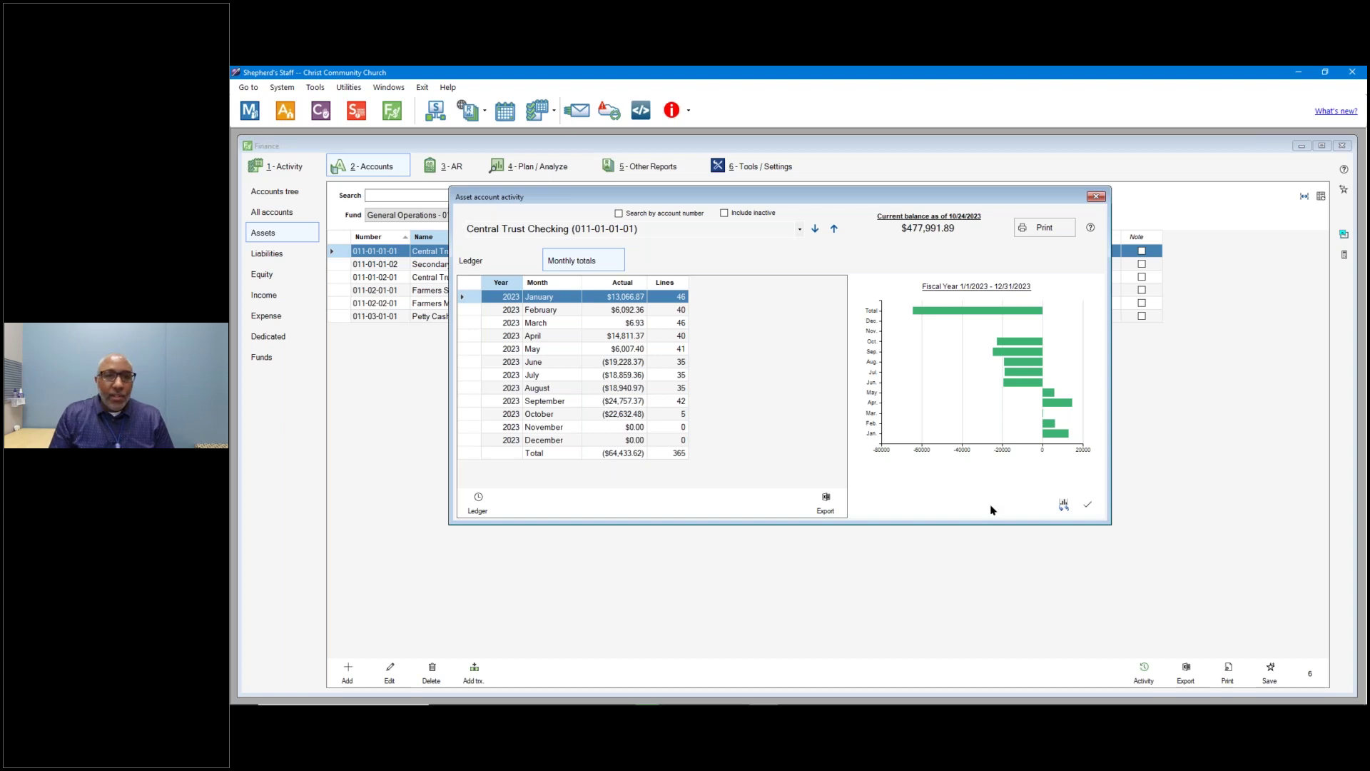
left_click(1096, 197)
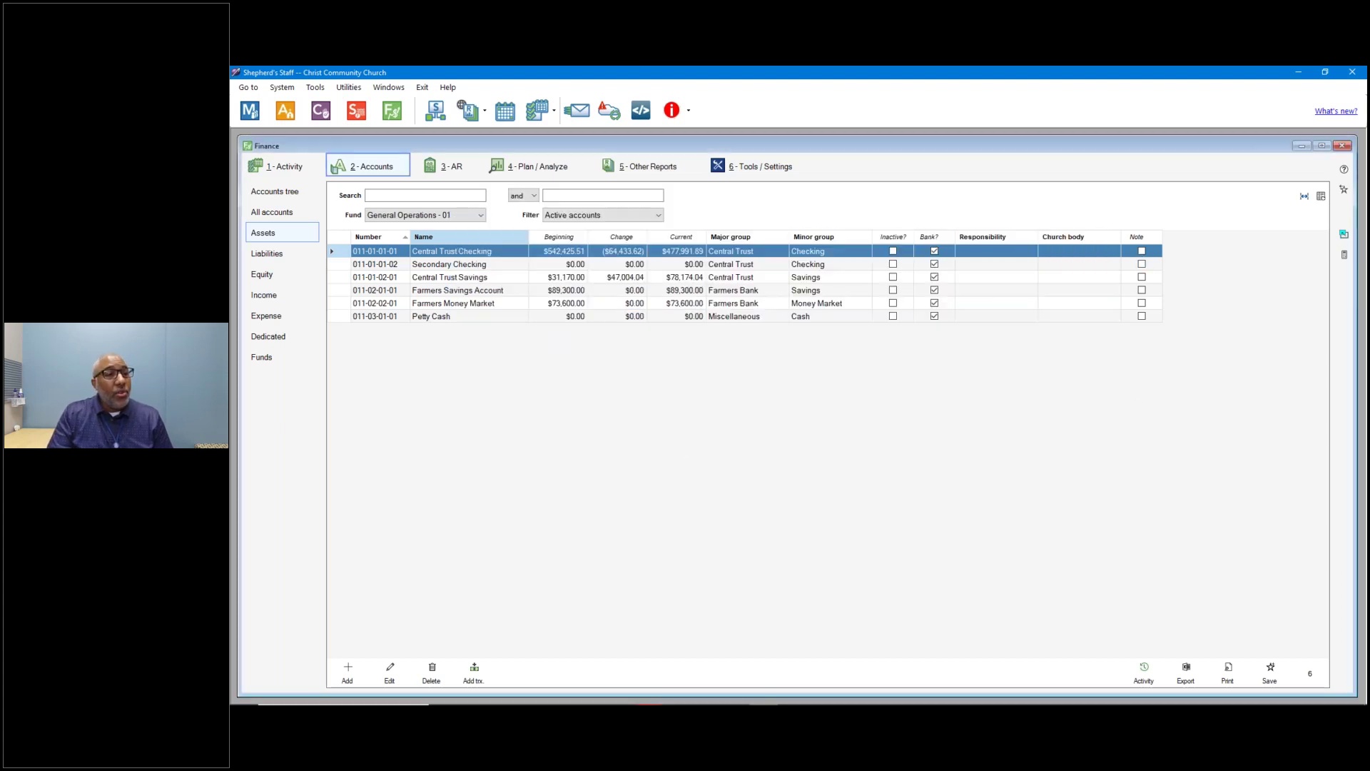
In Other Reports, browse Receipt and Journal Entry Register, then select Payment Register.
left_click(657, 166)
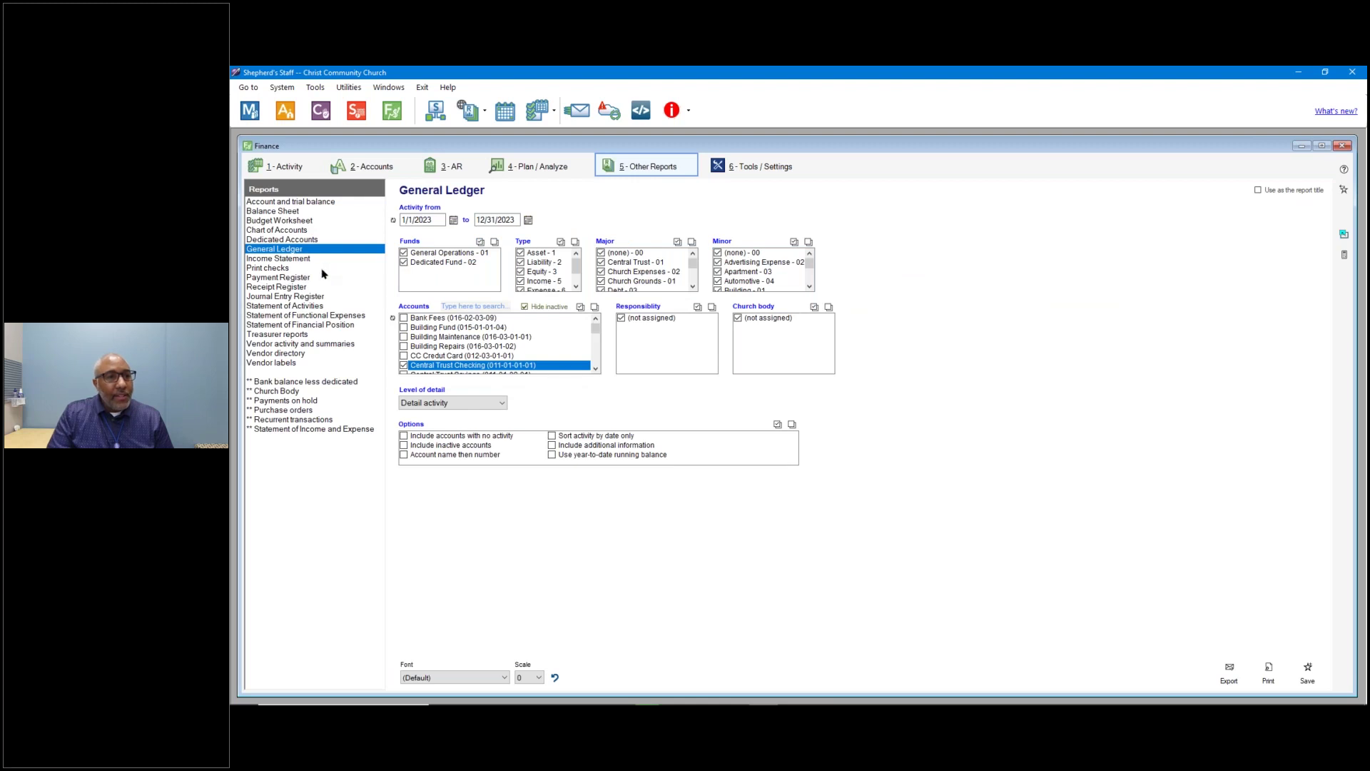
left_click(293, 279)
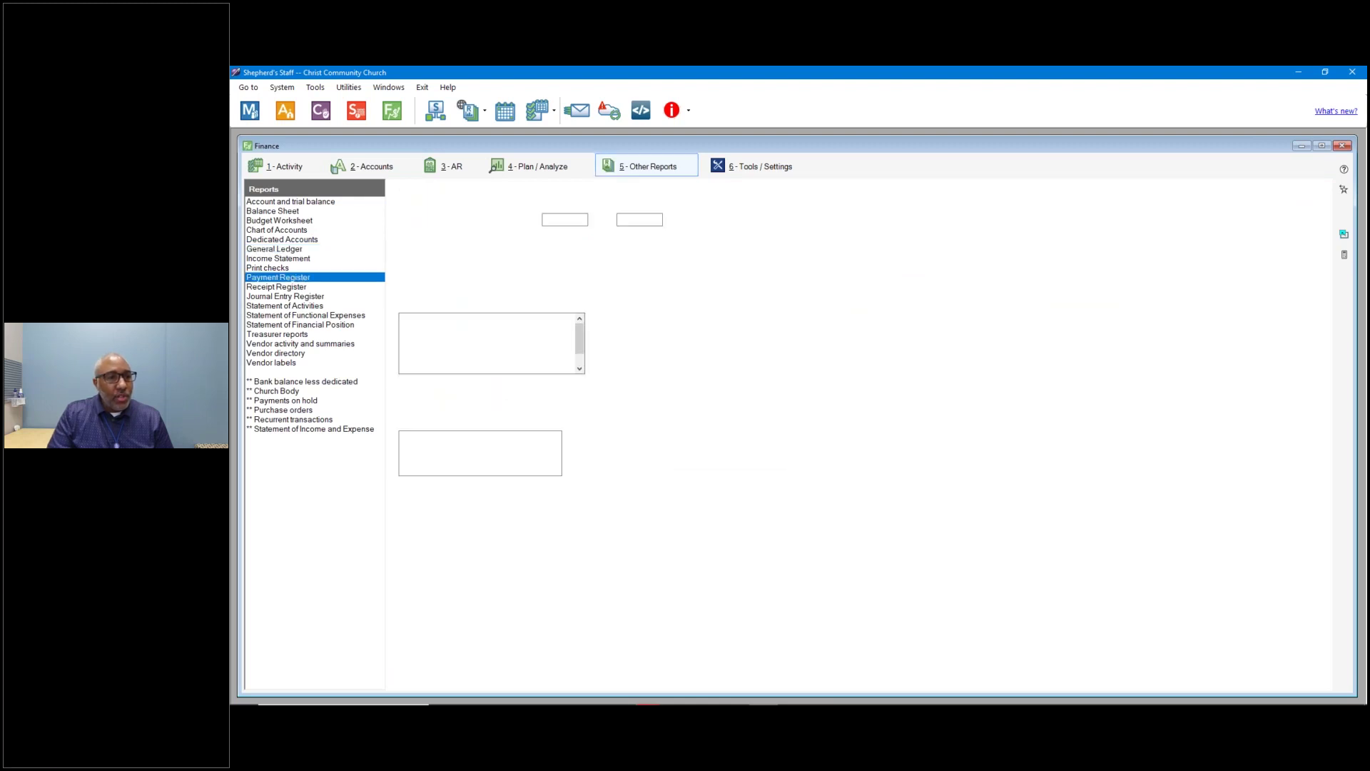
key("Down")
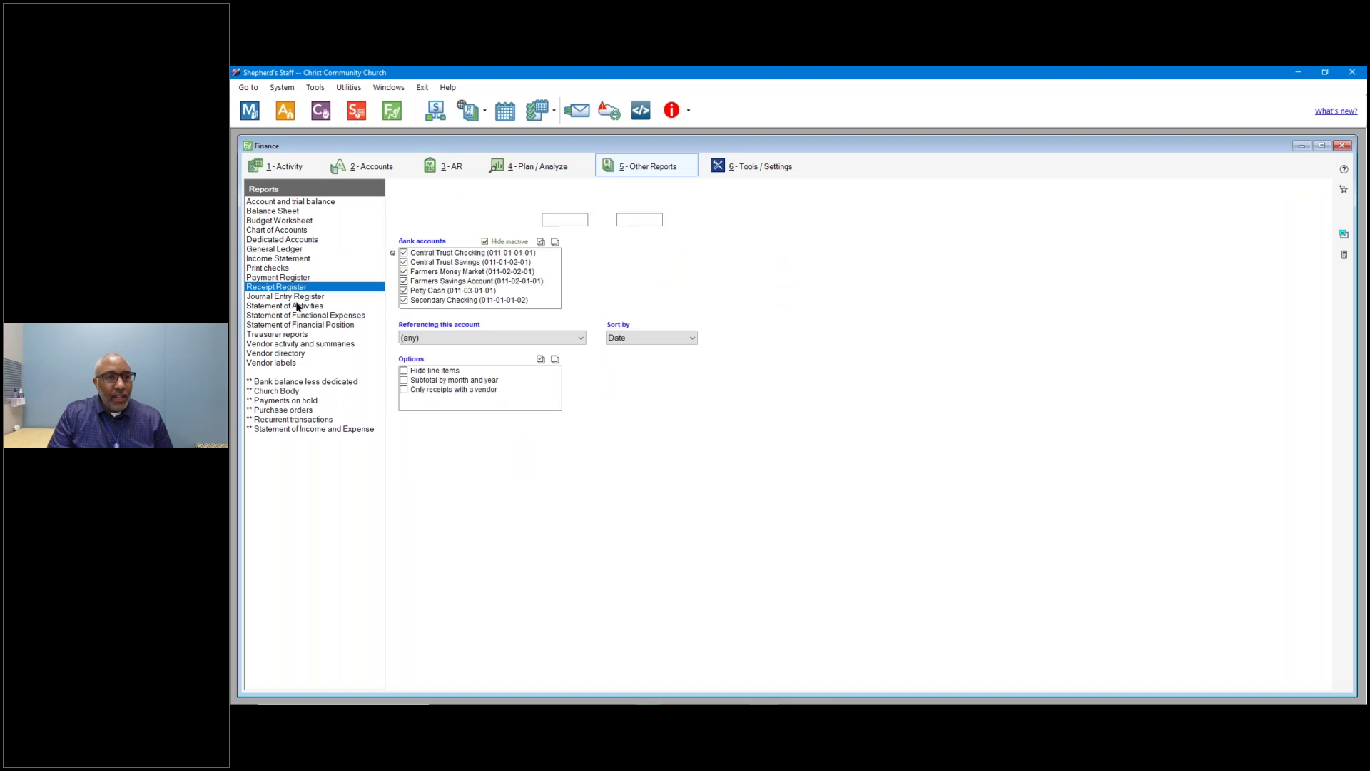
key("Down")
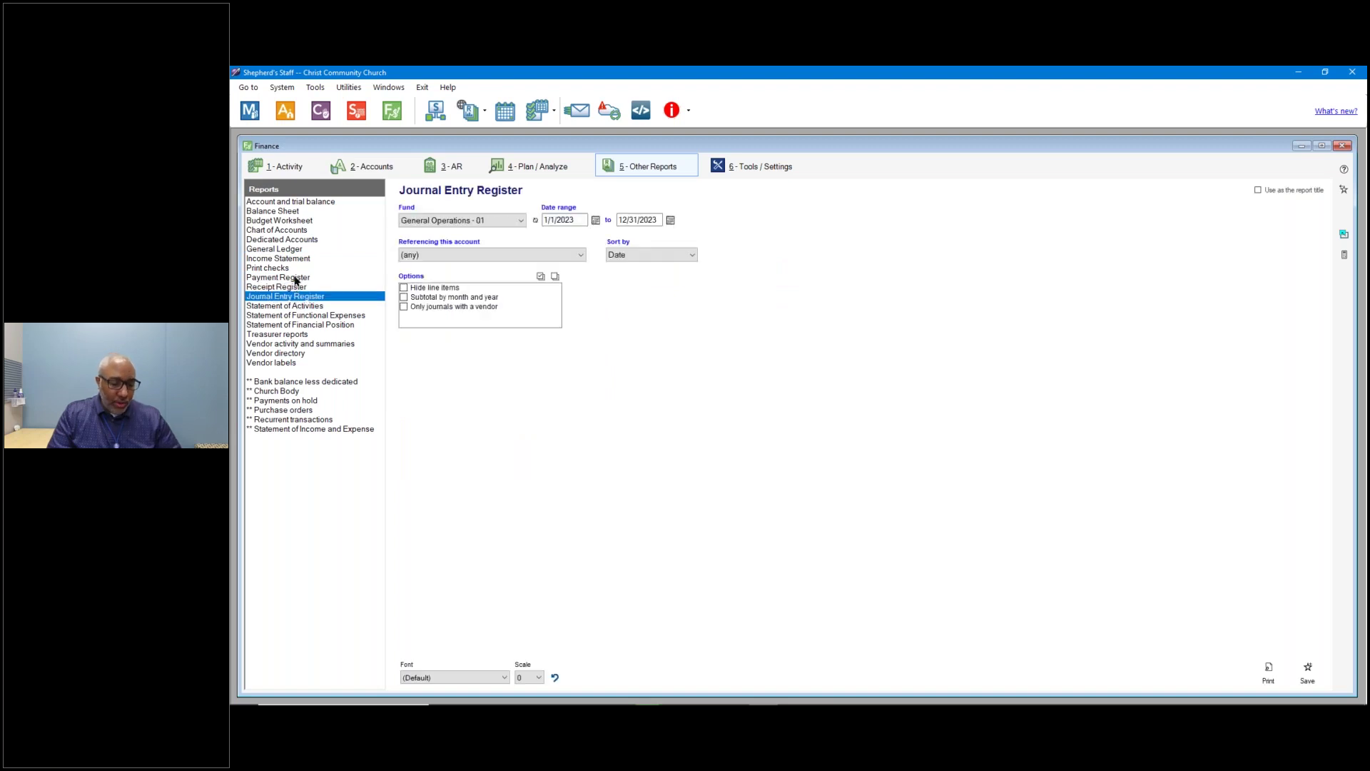
left_click(293, 278)
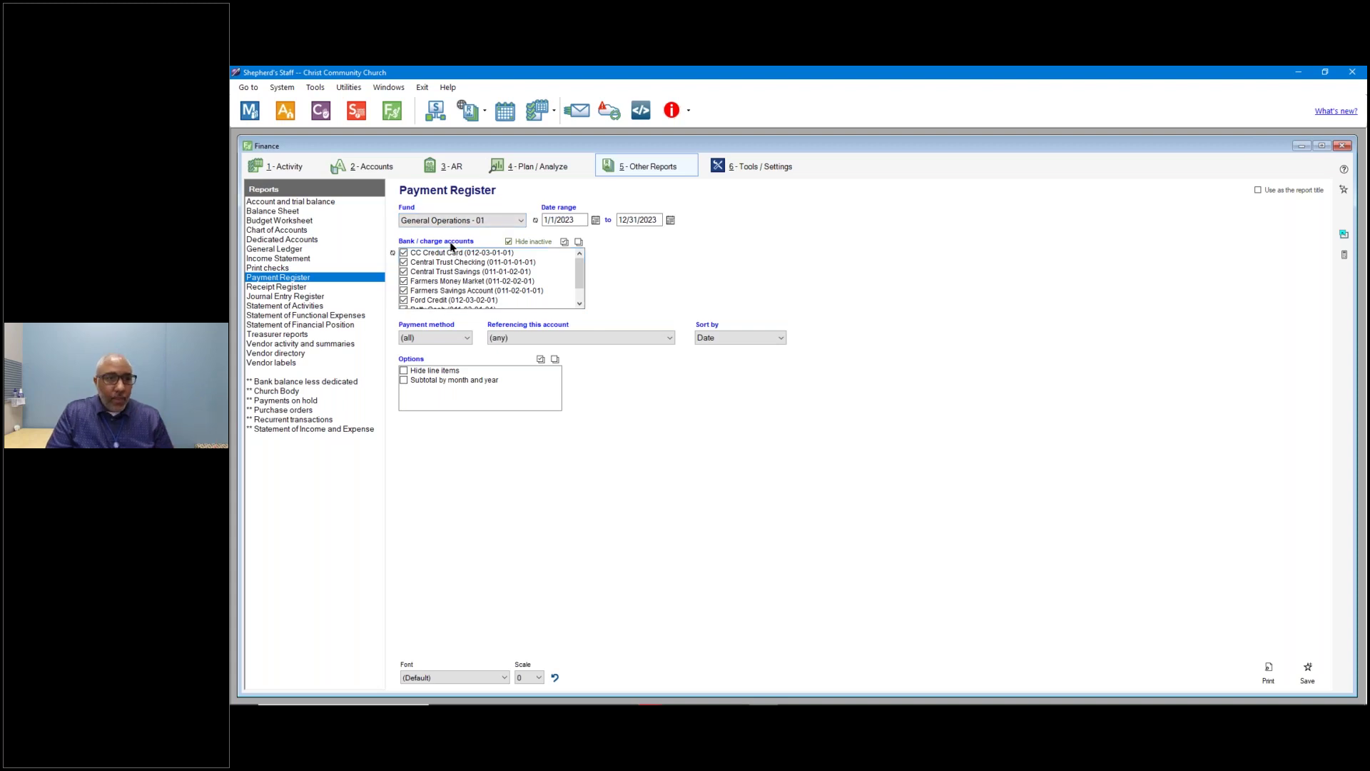
Limit Payment Register to Central Trust Checking Check payments, any account, date order, line items hidden.
left_click(578, 242)
left_click(469, 263)
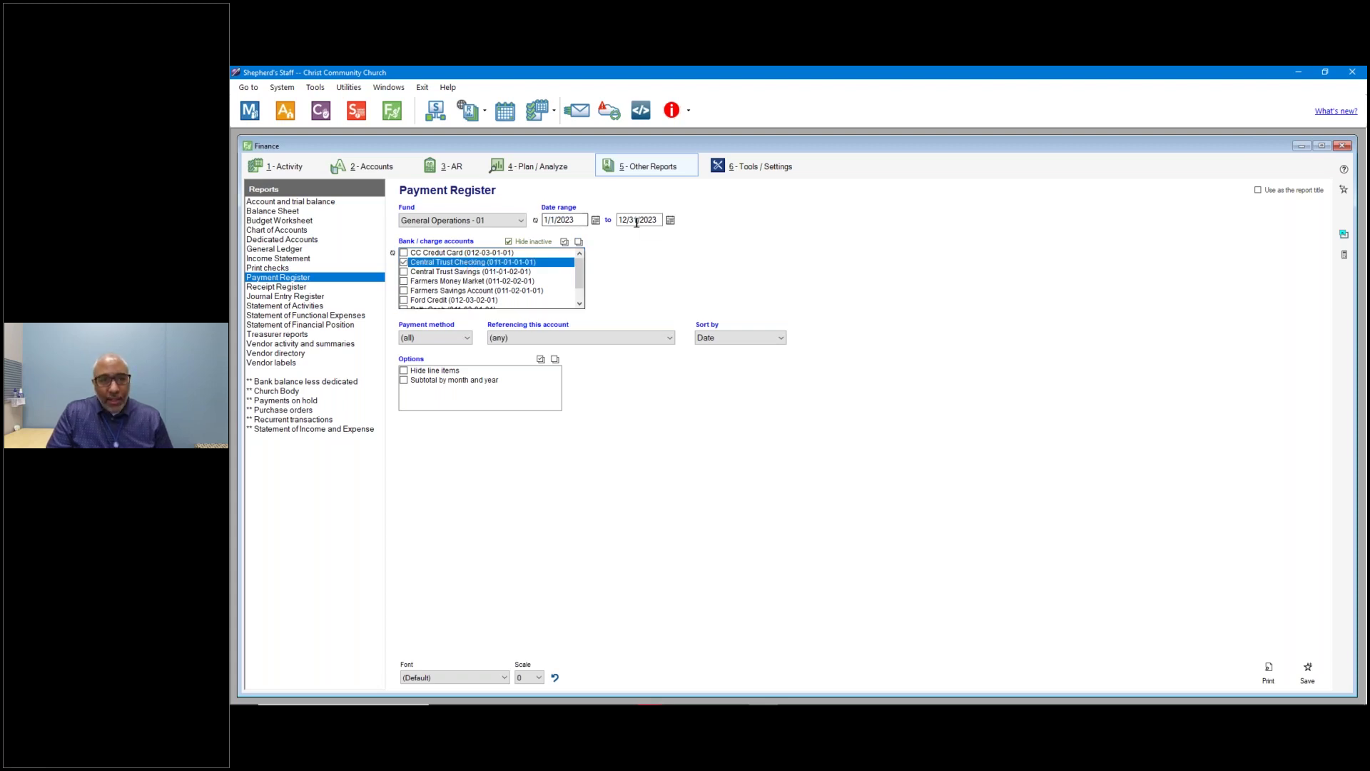
left_click(448, 343)
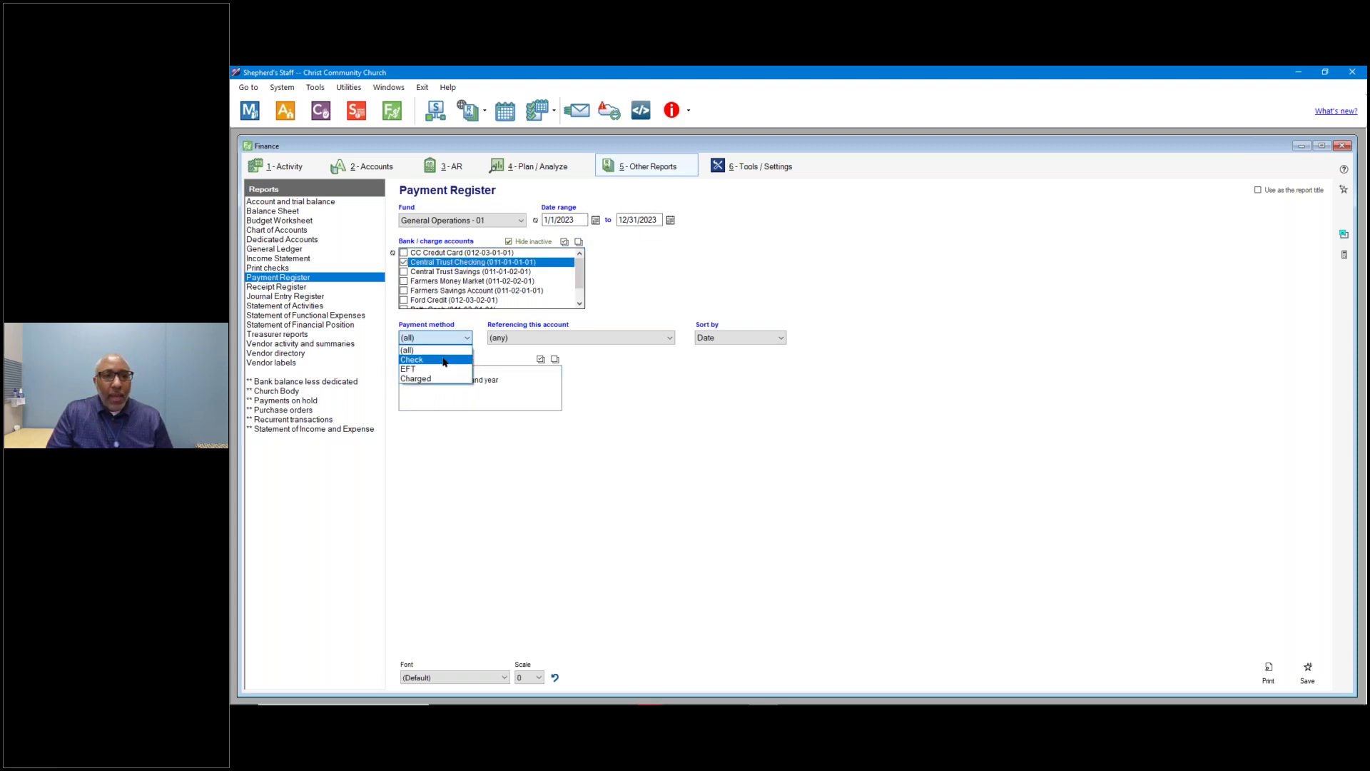
left_click(444, 361)
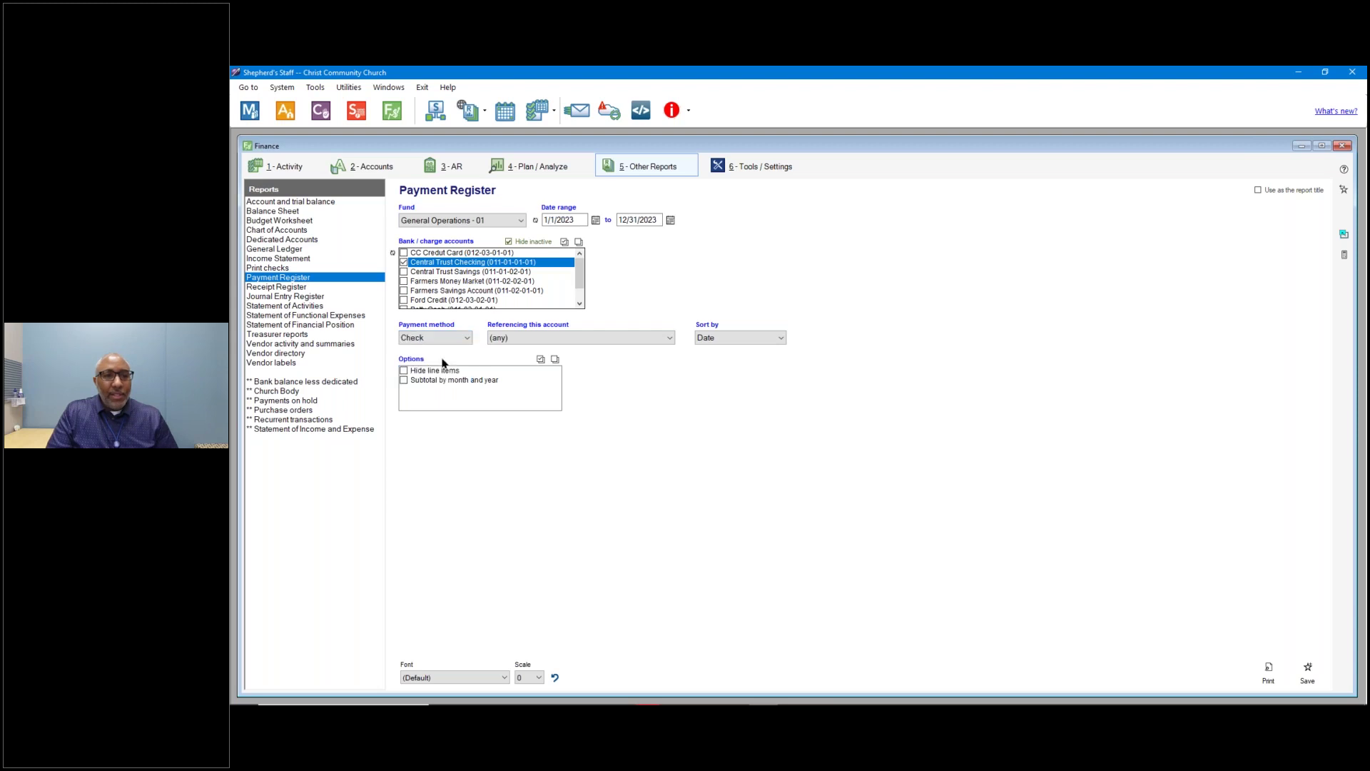
left_click(555, 341)
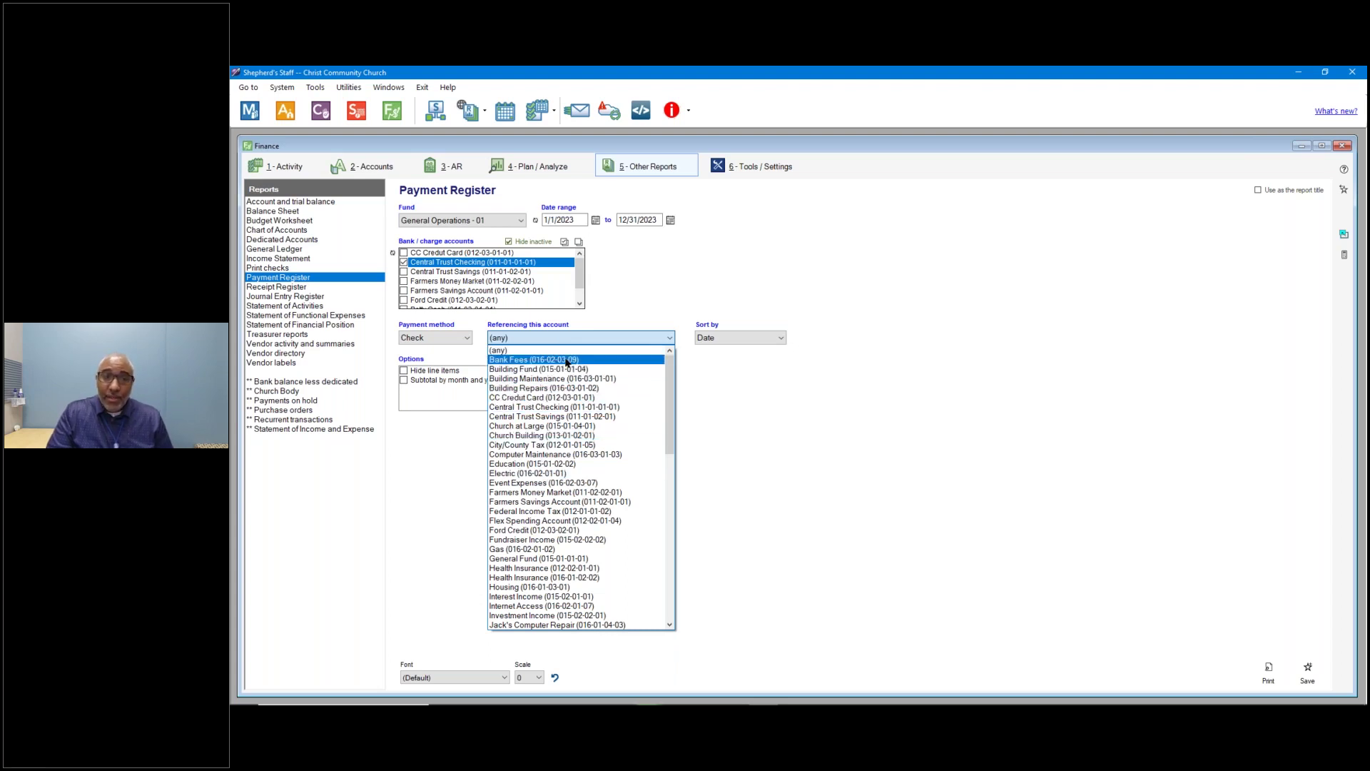
left_click(565, 350)
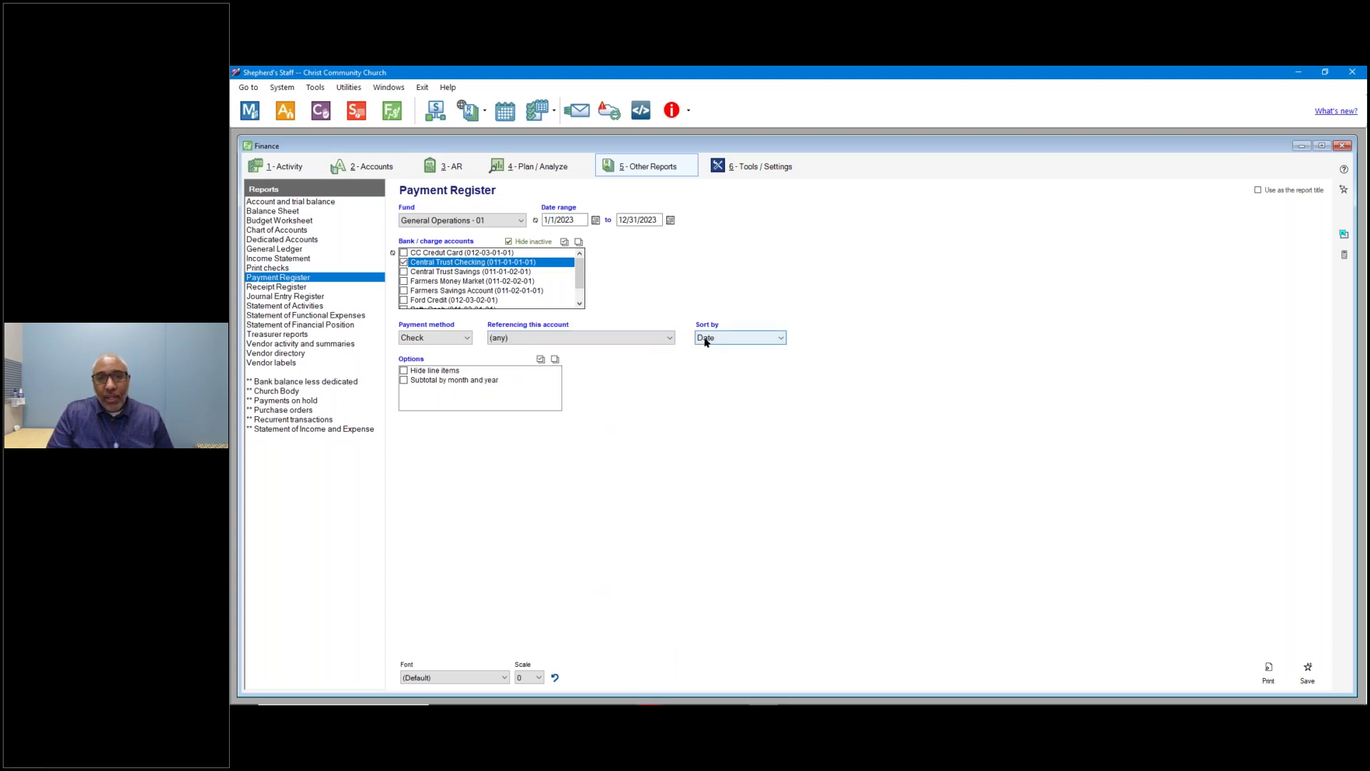
left_click(725, 340)
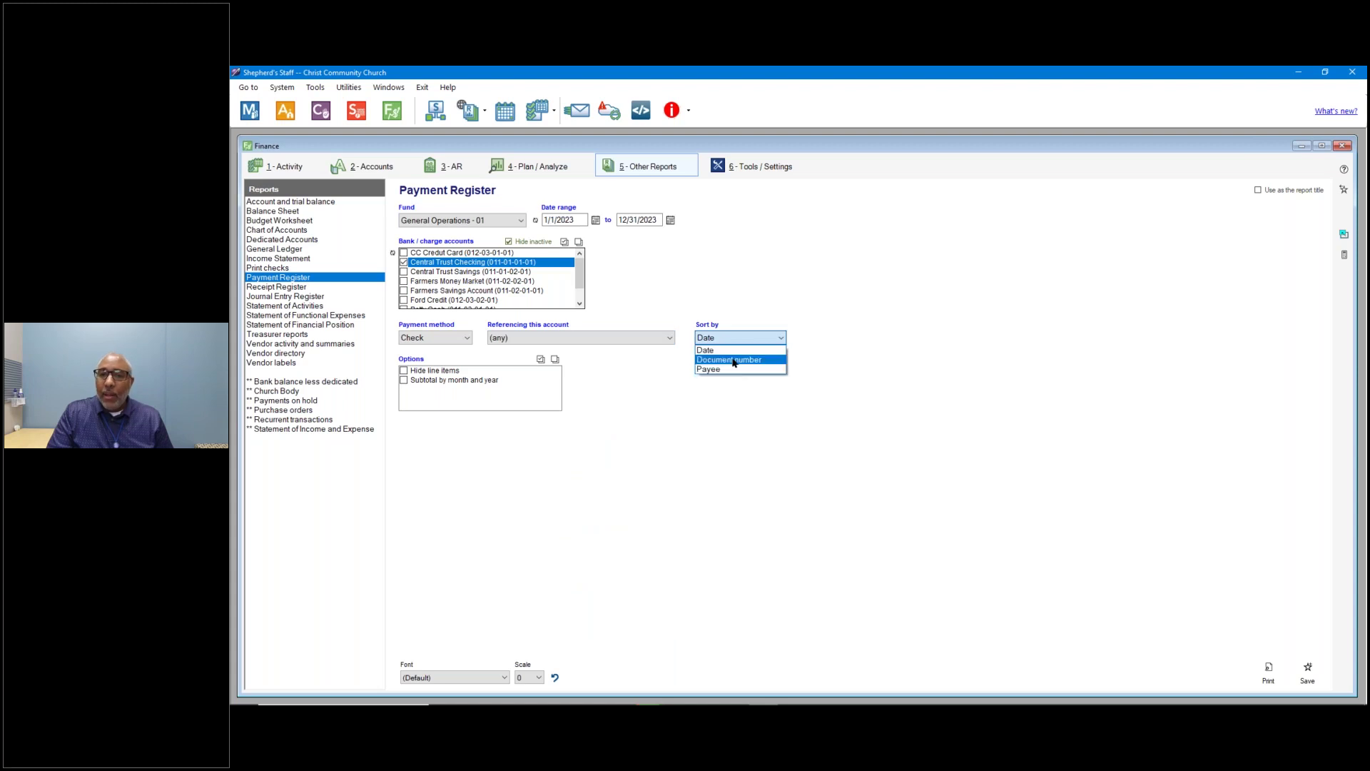
left_click(728, 350)
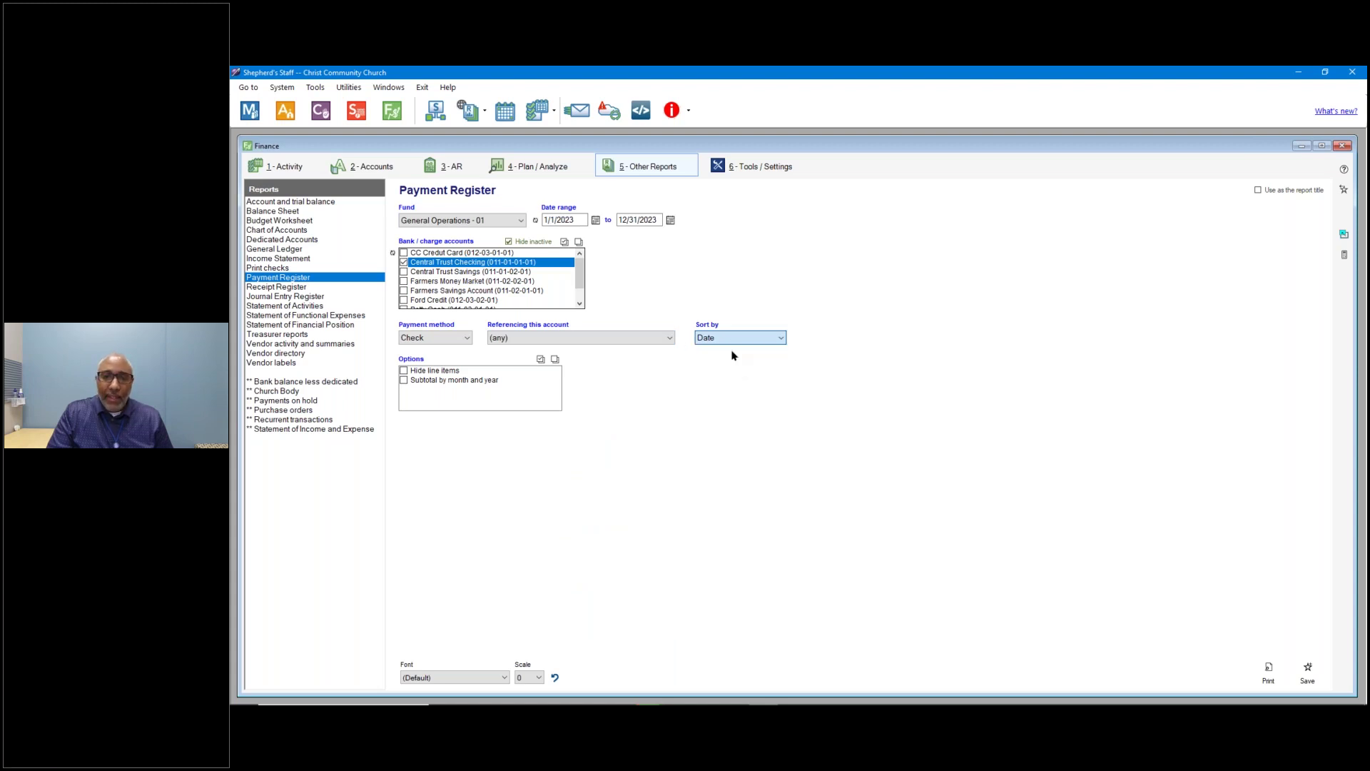
left_click(437, 373)
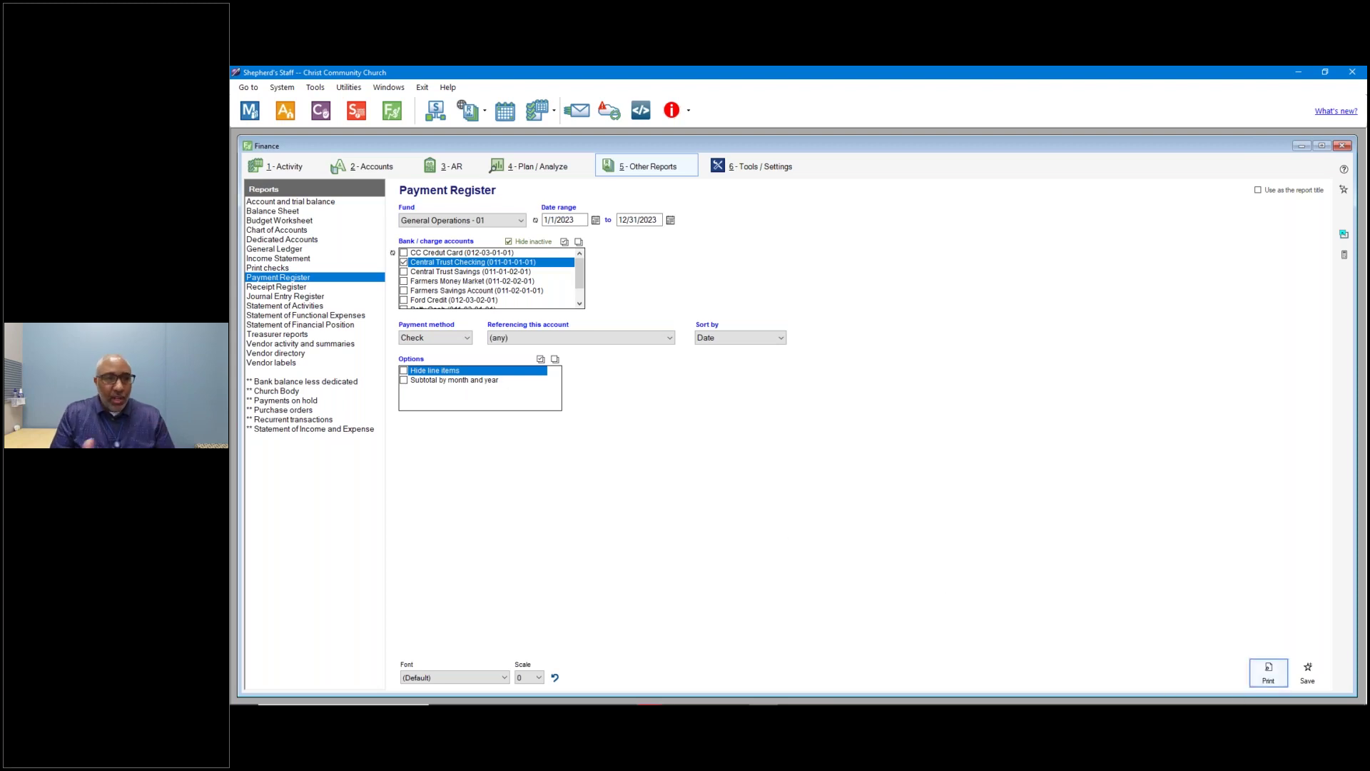
Preview the Payment Register and confirm its last-page total of $183,393.62.
left_click(1268, 672)
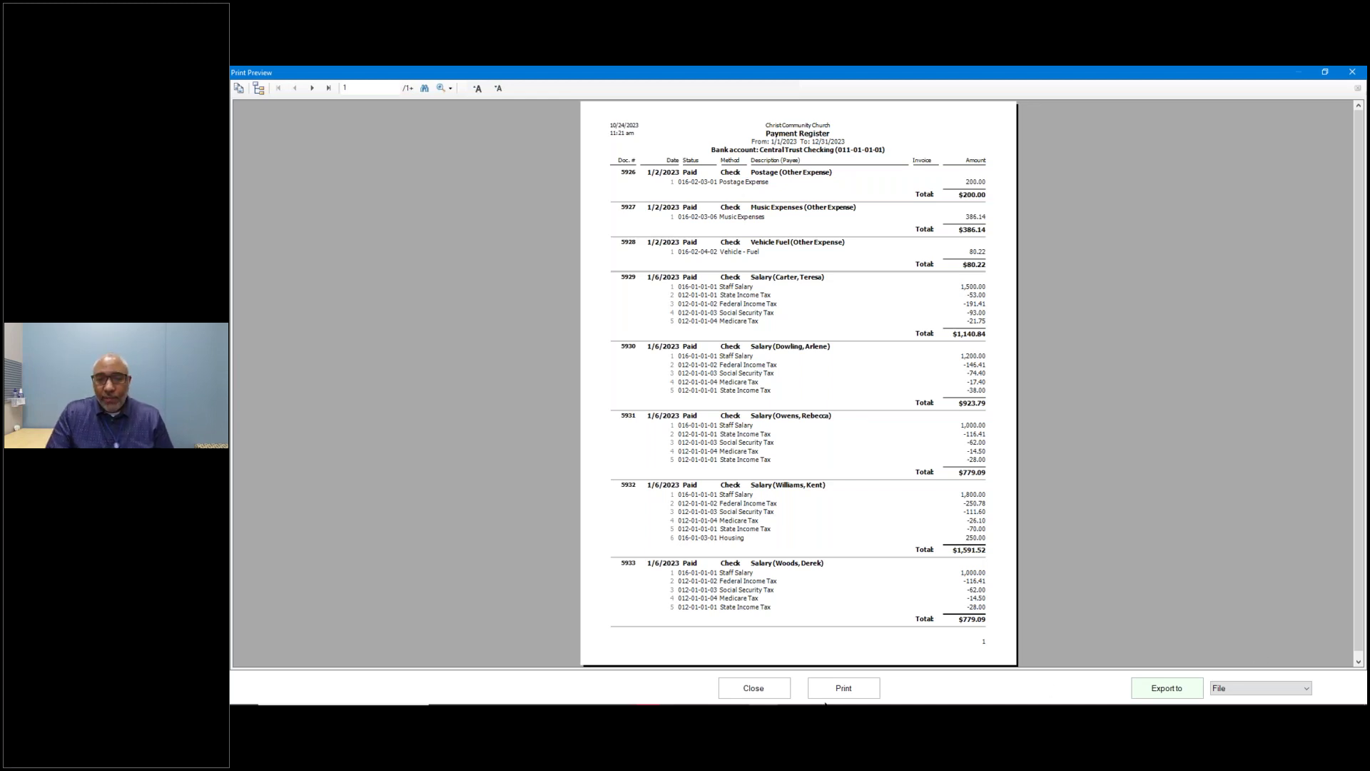
left_click(329, 88)
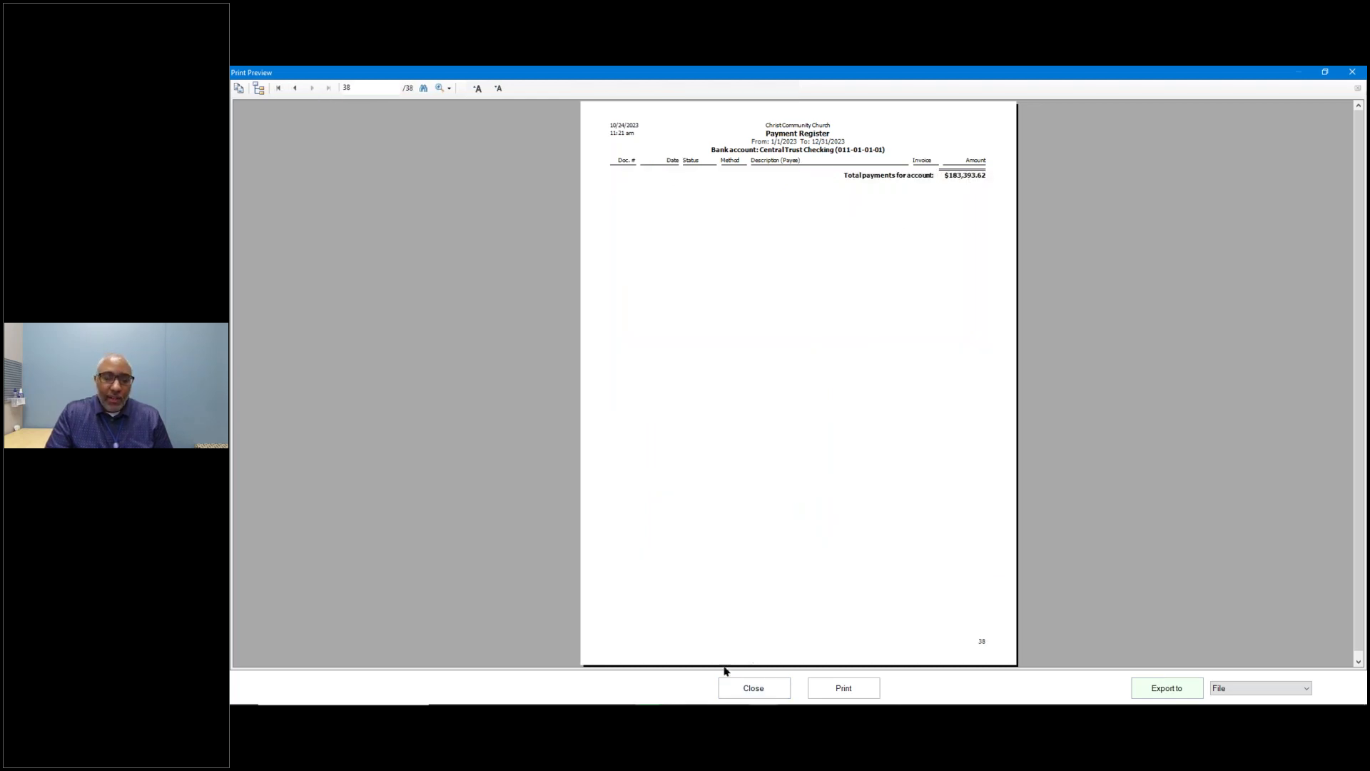
left_click(754, 695)
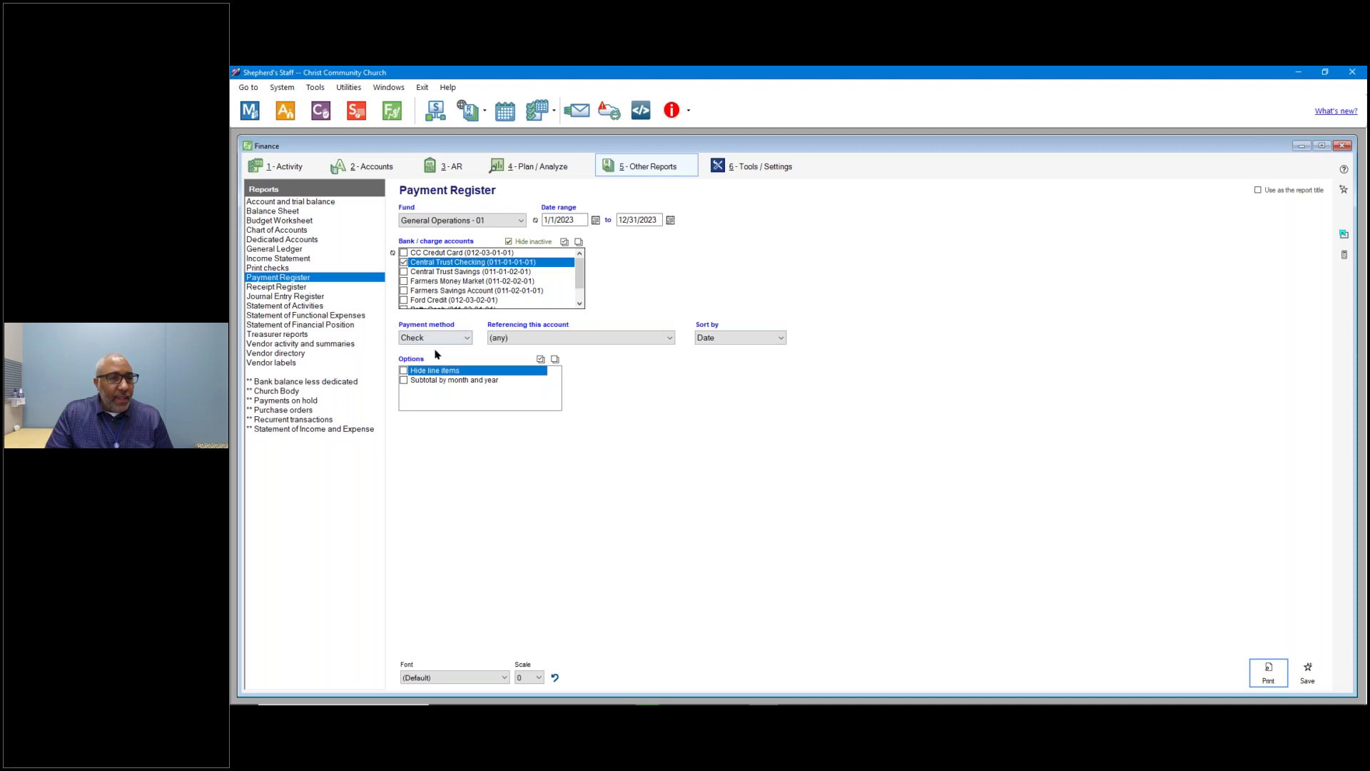
Preview the Receipt Register for Central Trust Checking only, sorted by date, subtotalled by month and year.
left_click(305, 287)
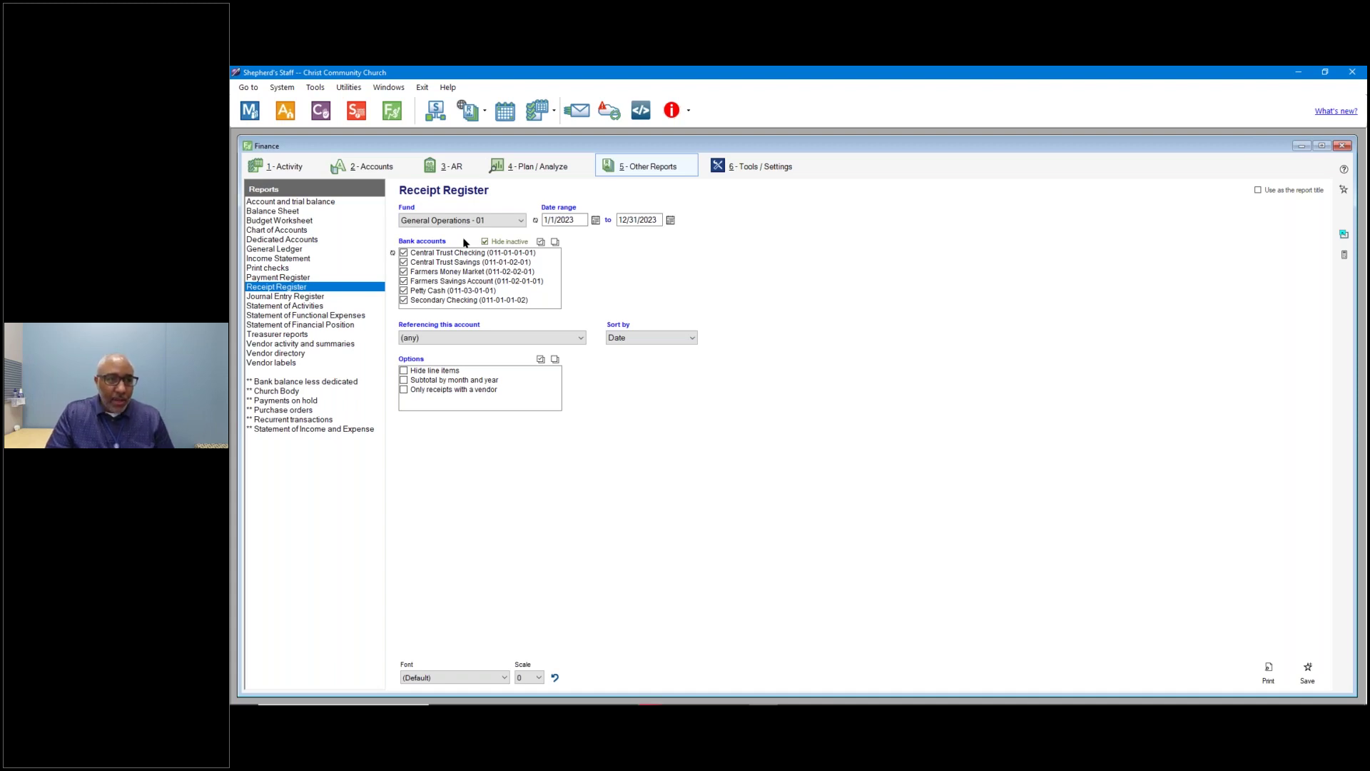
double_click(404, 253)
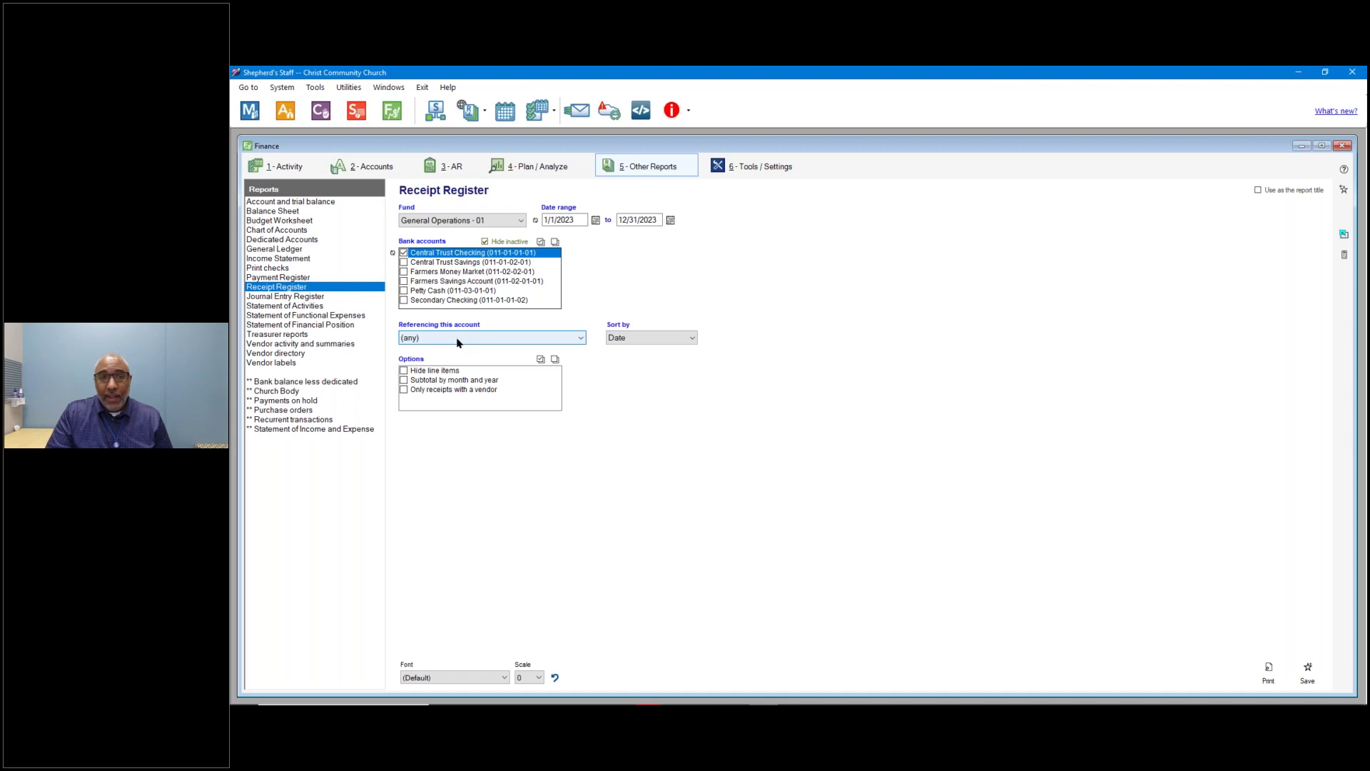
left_click(638, 344)
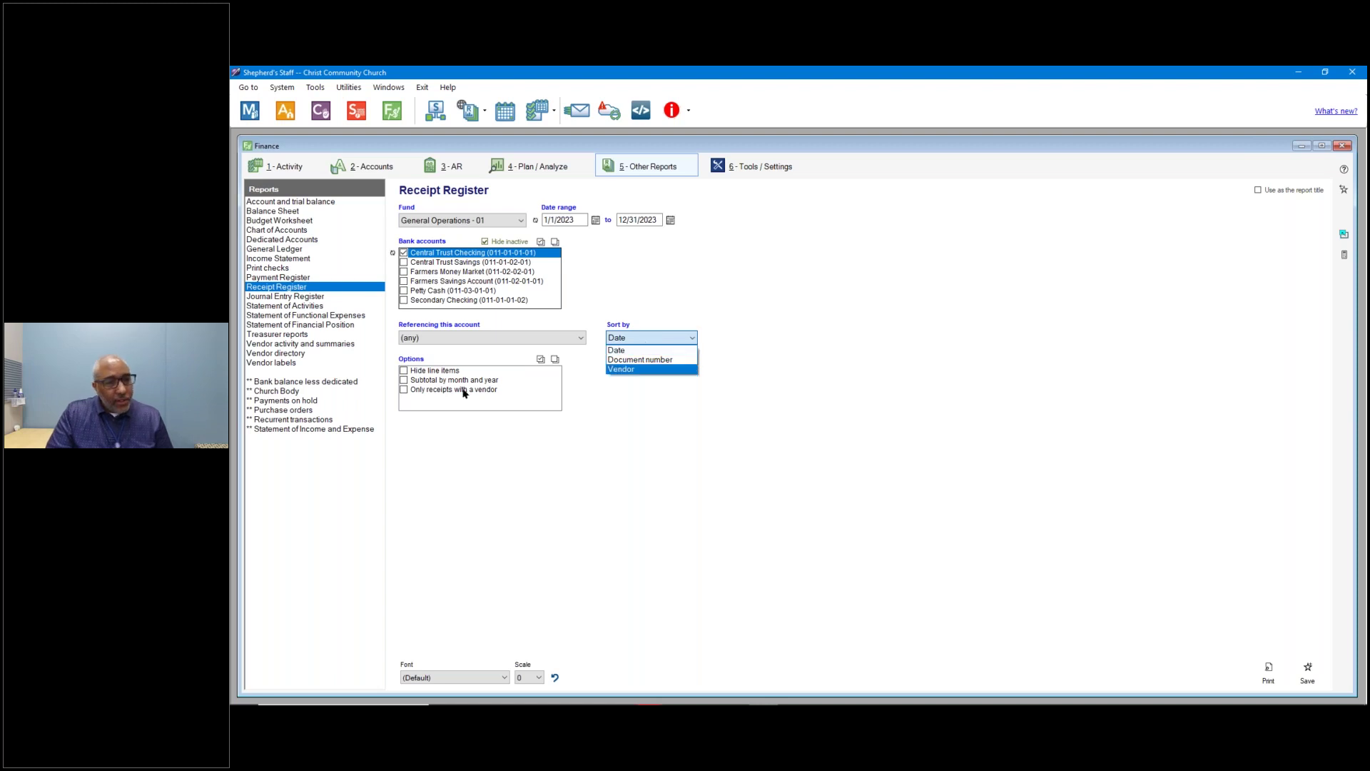
left_click(429, 384)
left_click(403, 380)
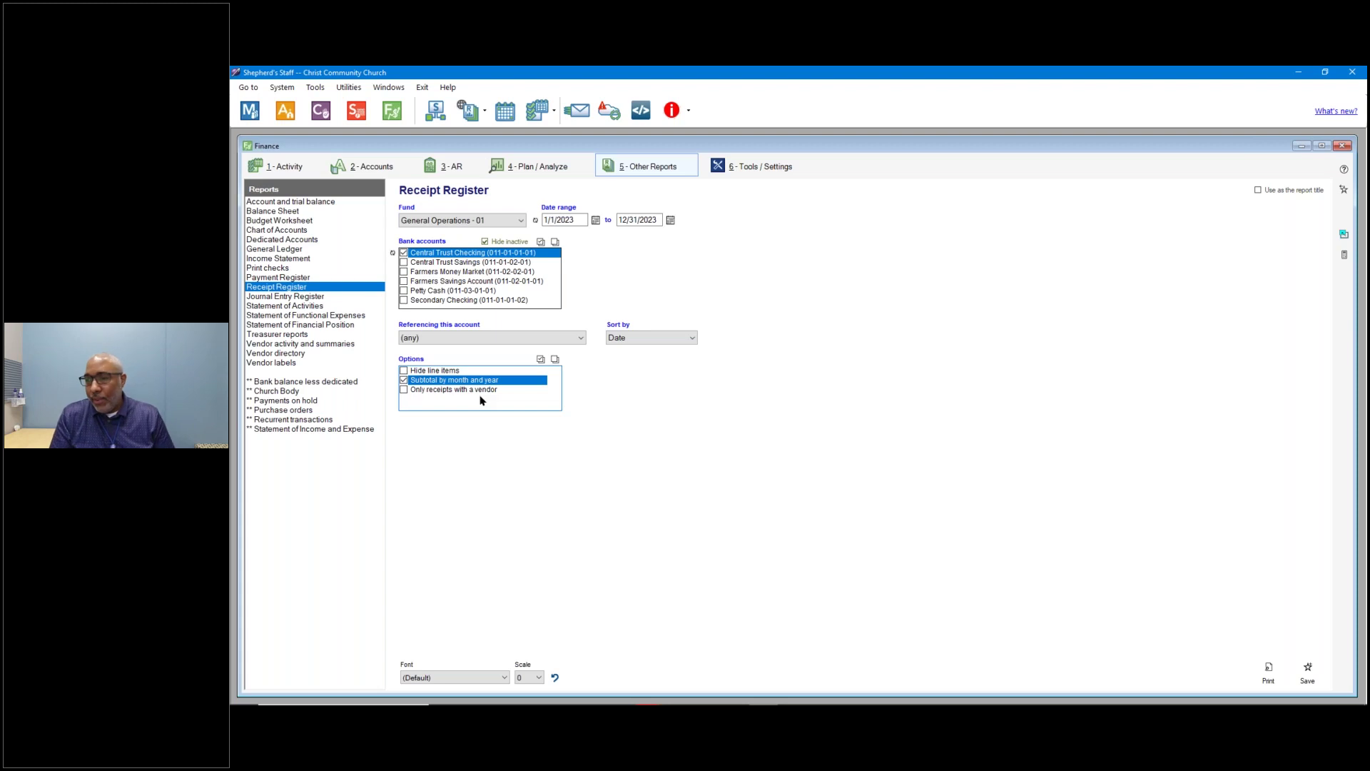
left_click(1276, 682)
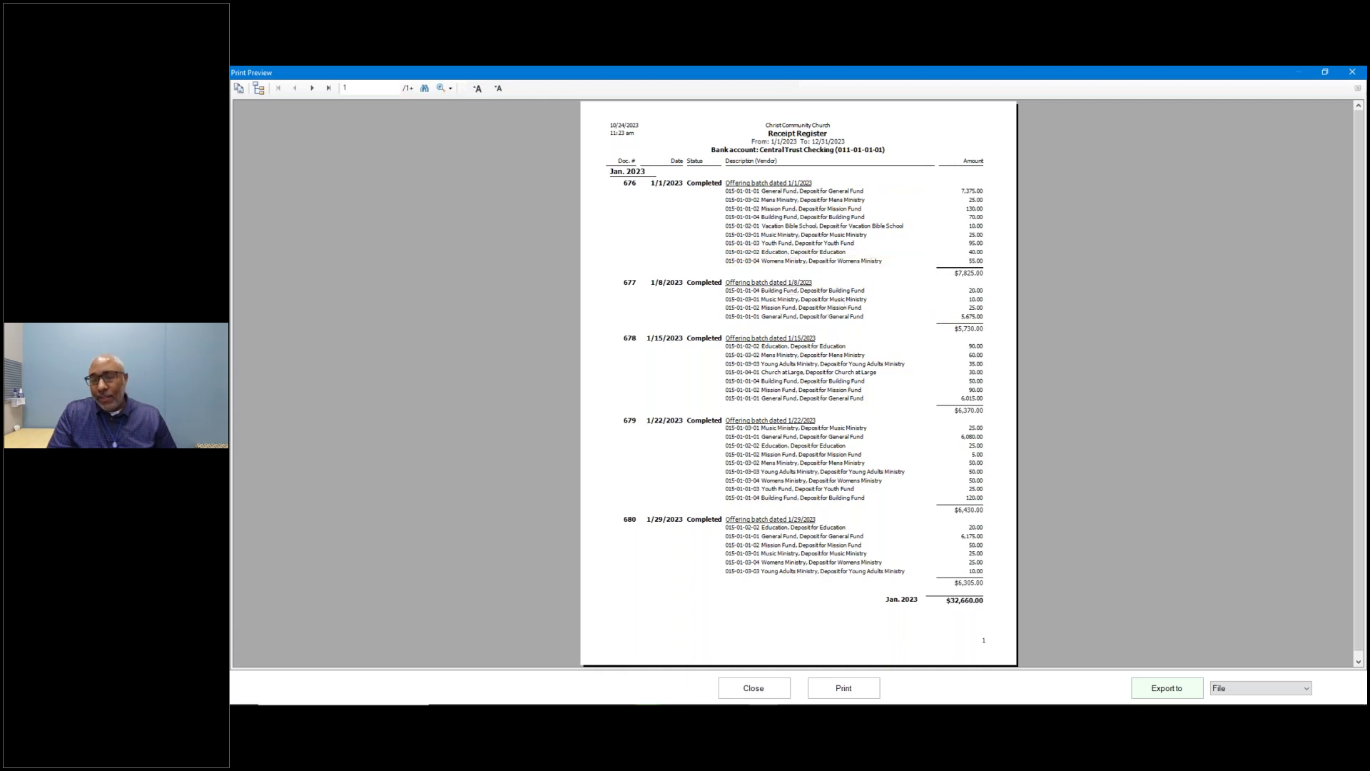
left_click(783, 689)
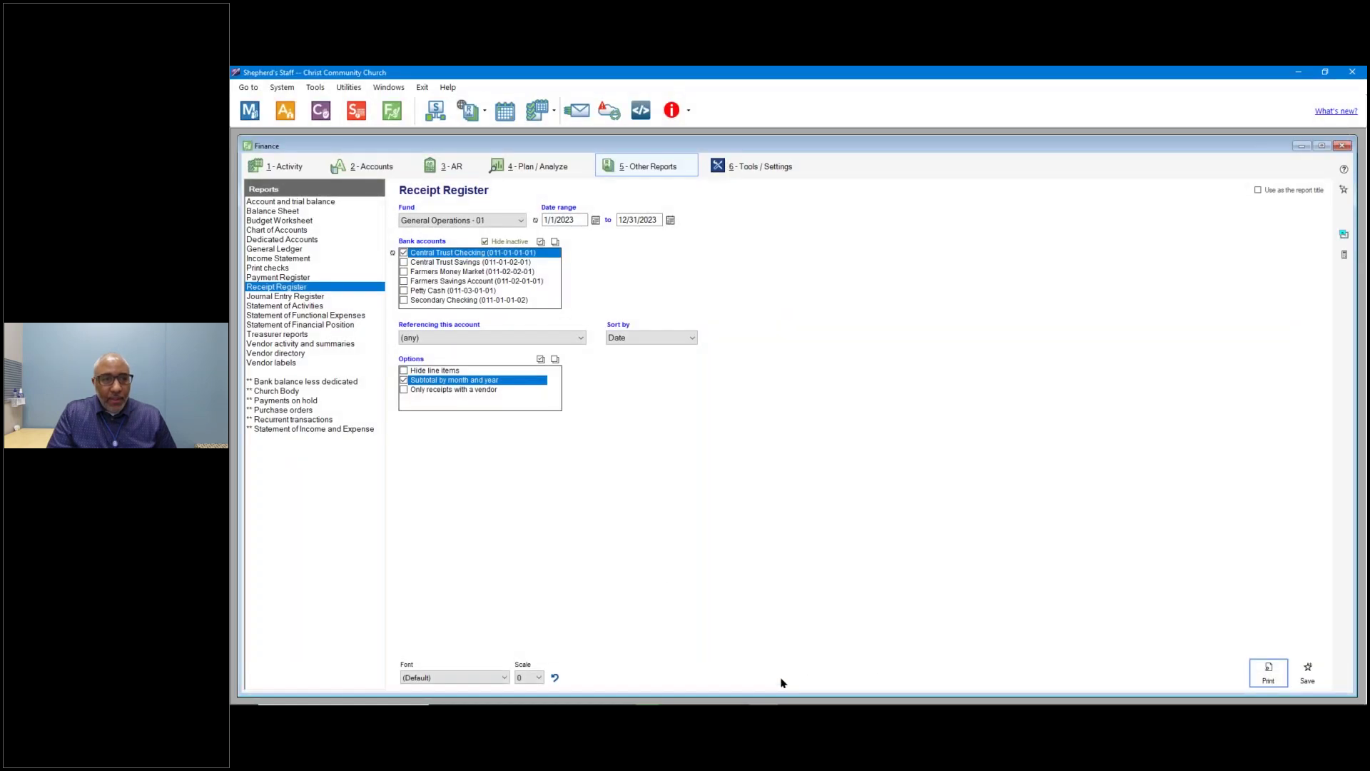
Preview the Journal Entry Register referencing any account, subtotalled by month and year.
left_click(305, 298)
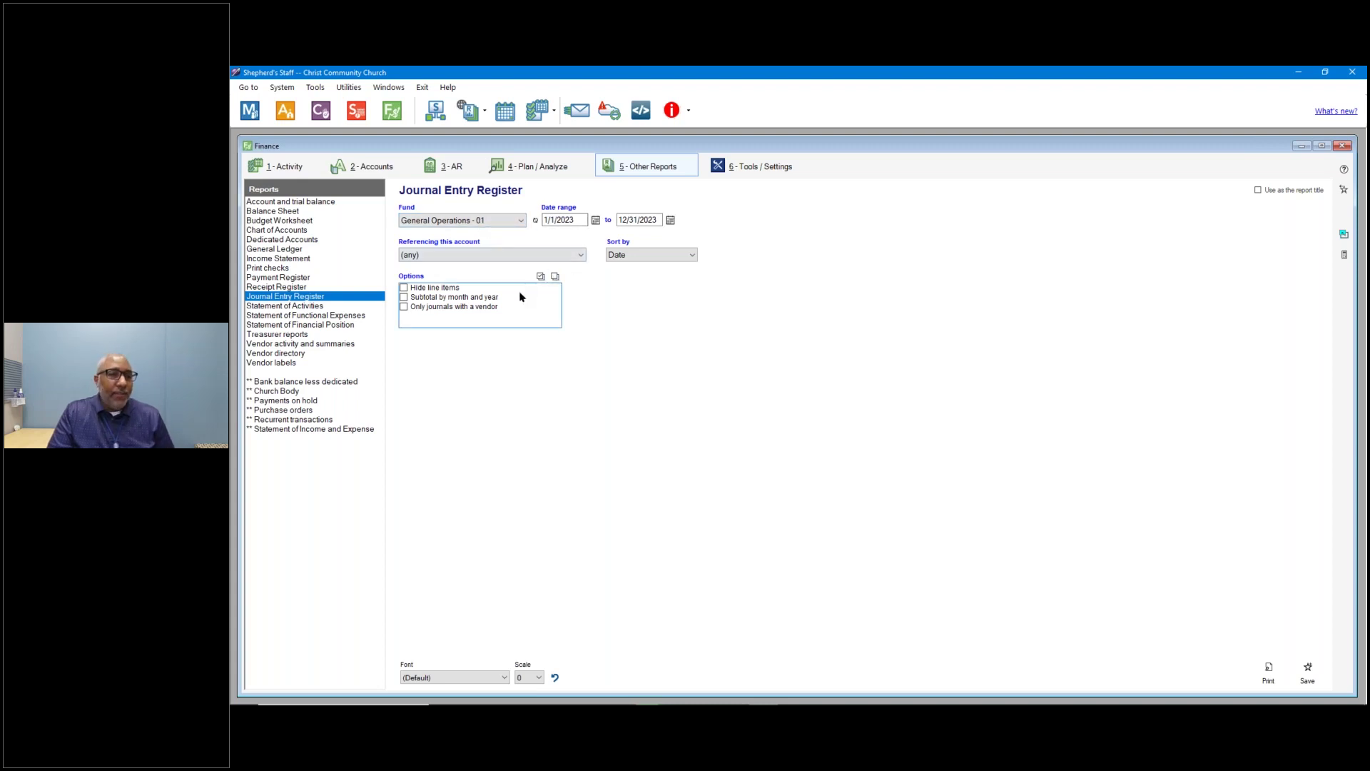
left_click(564, 257)
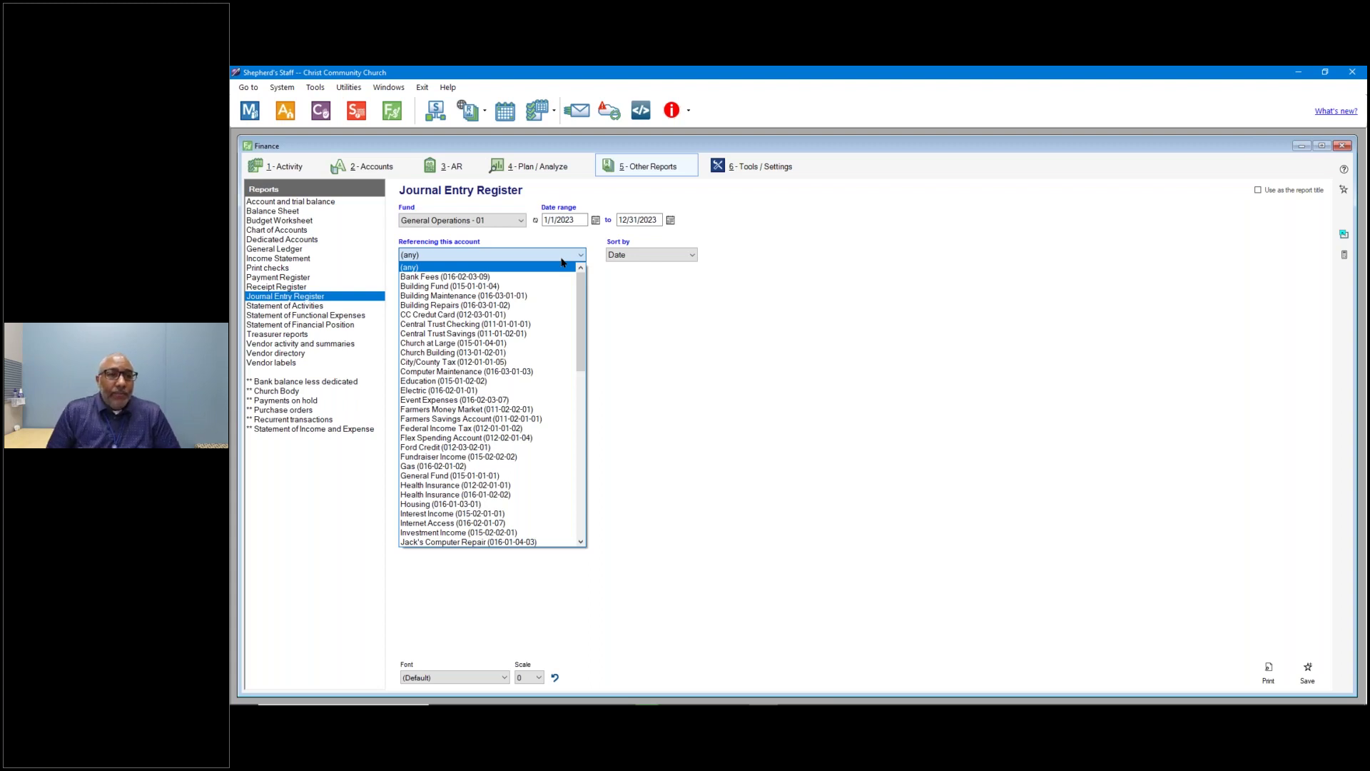
left_click(544, 167)
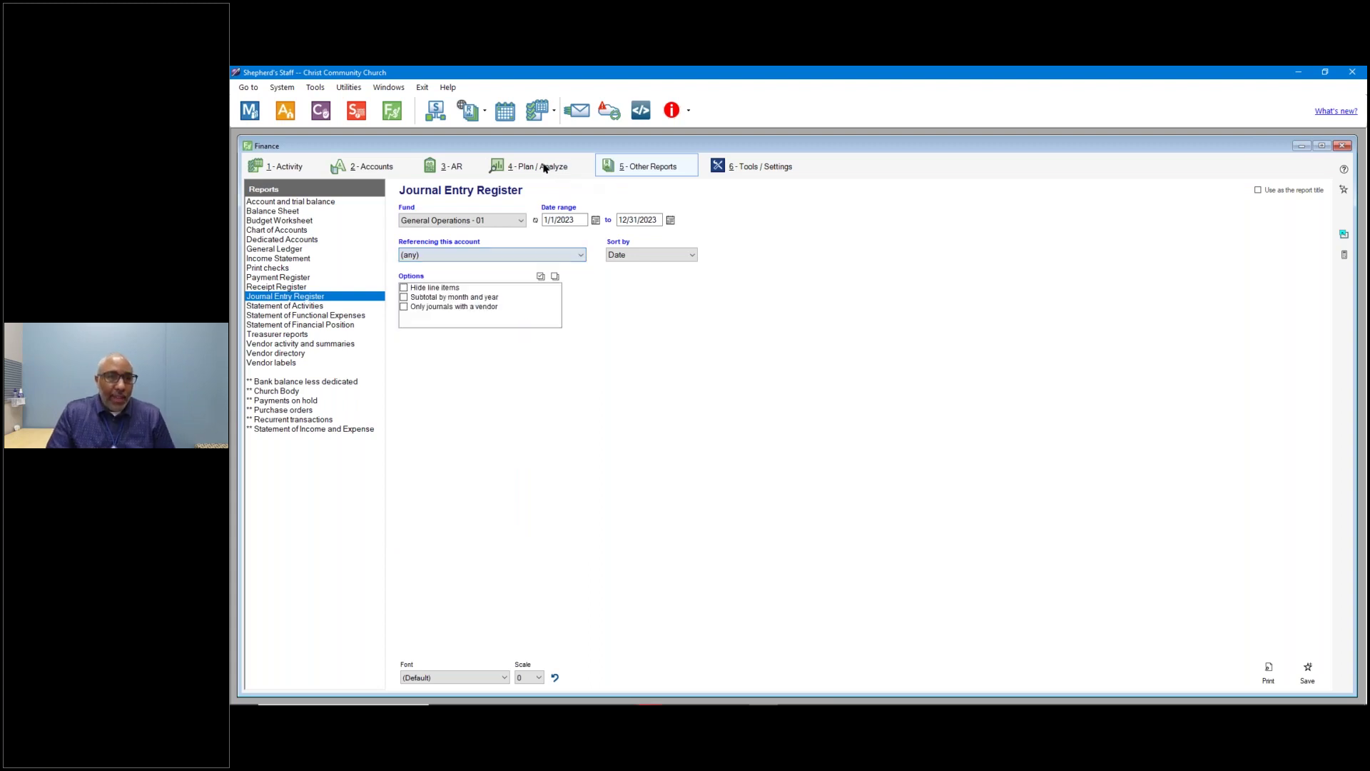
left_click(544, 167)
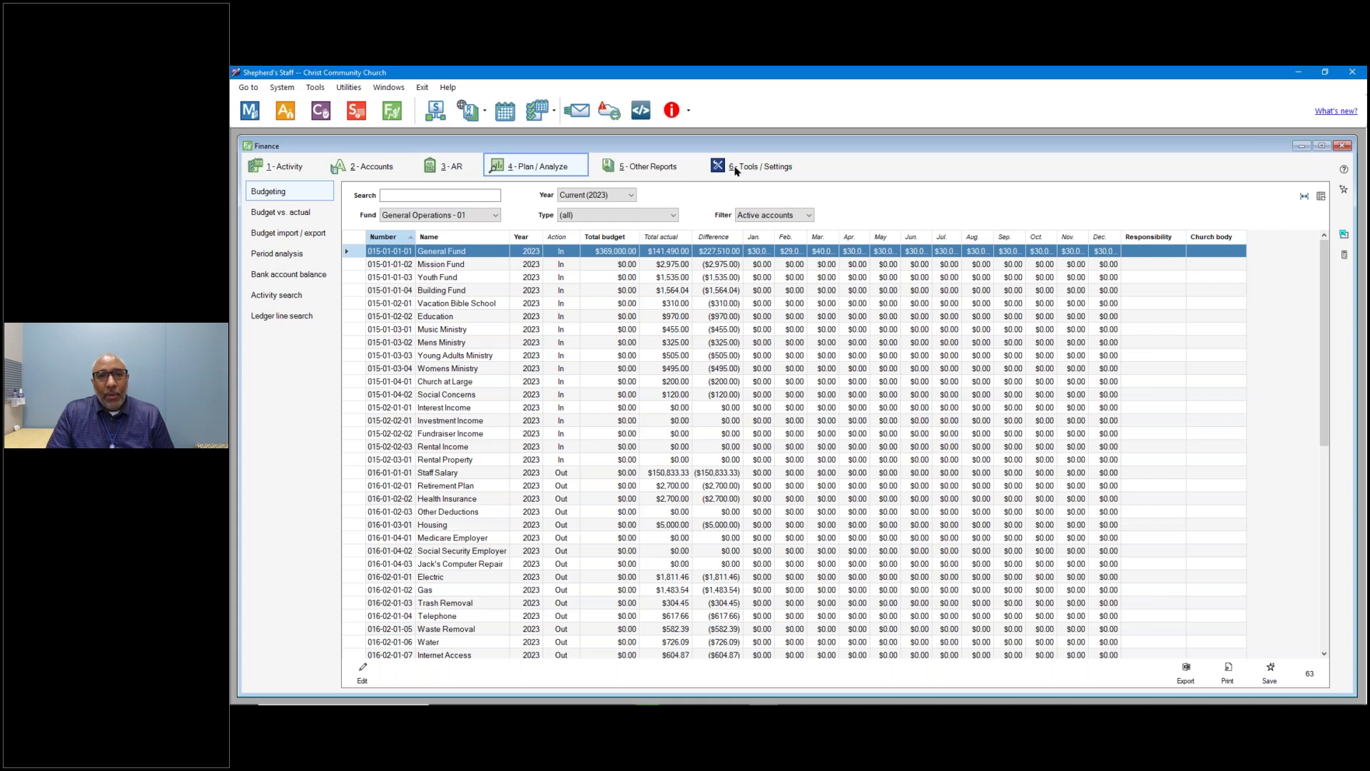
left_click(643, 171)
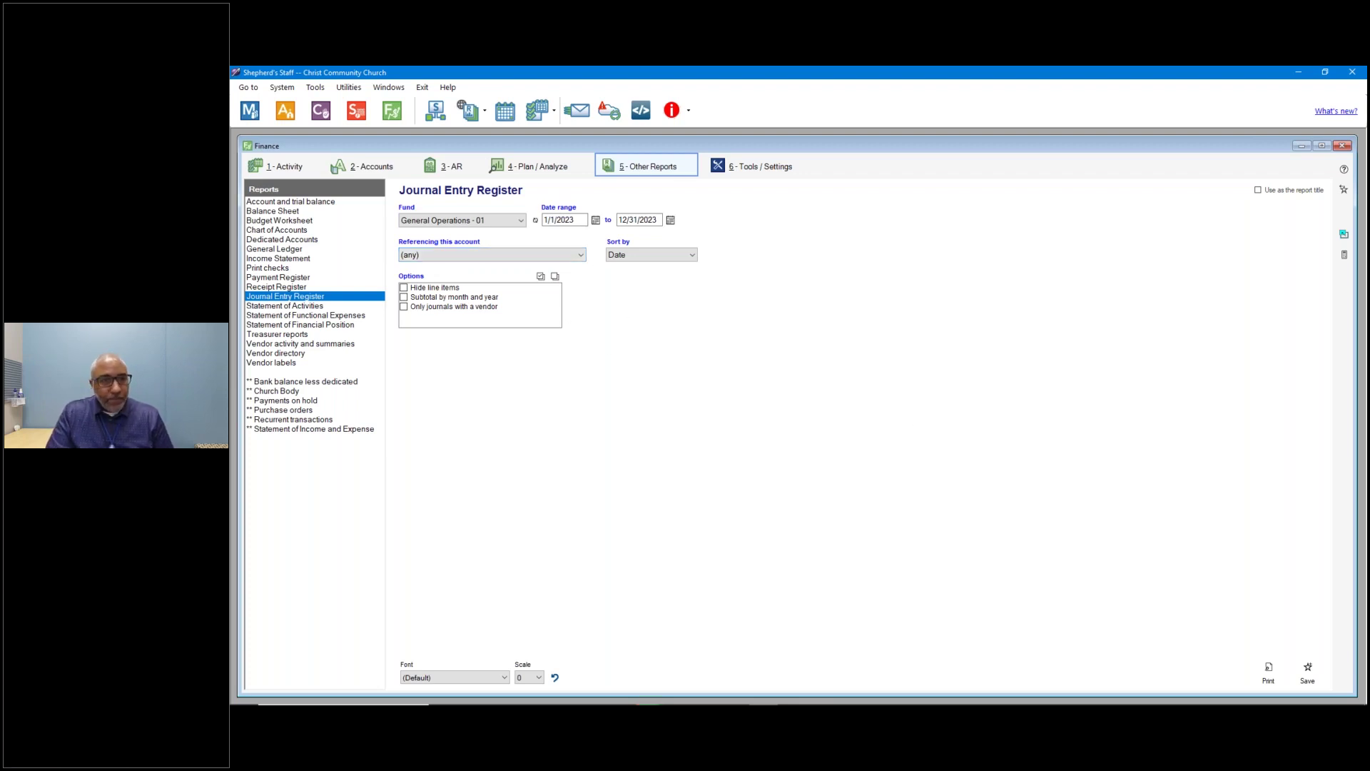
left_click(447, 298)
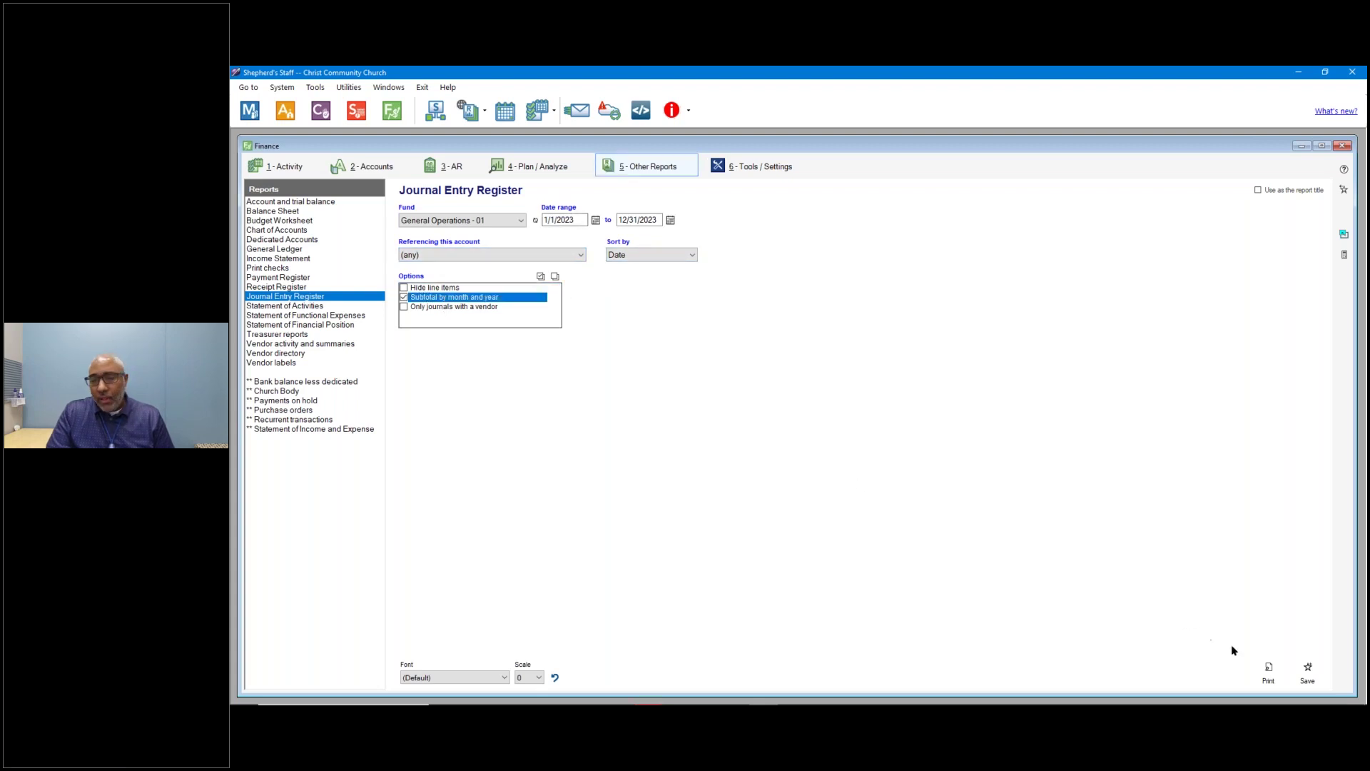
left_click(1268, 671)
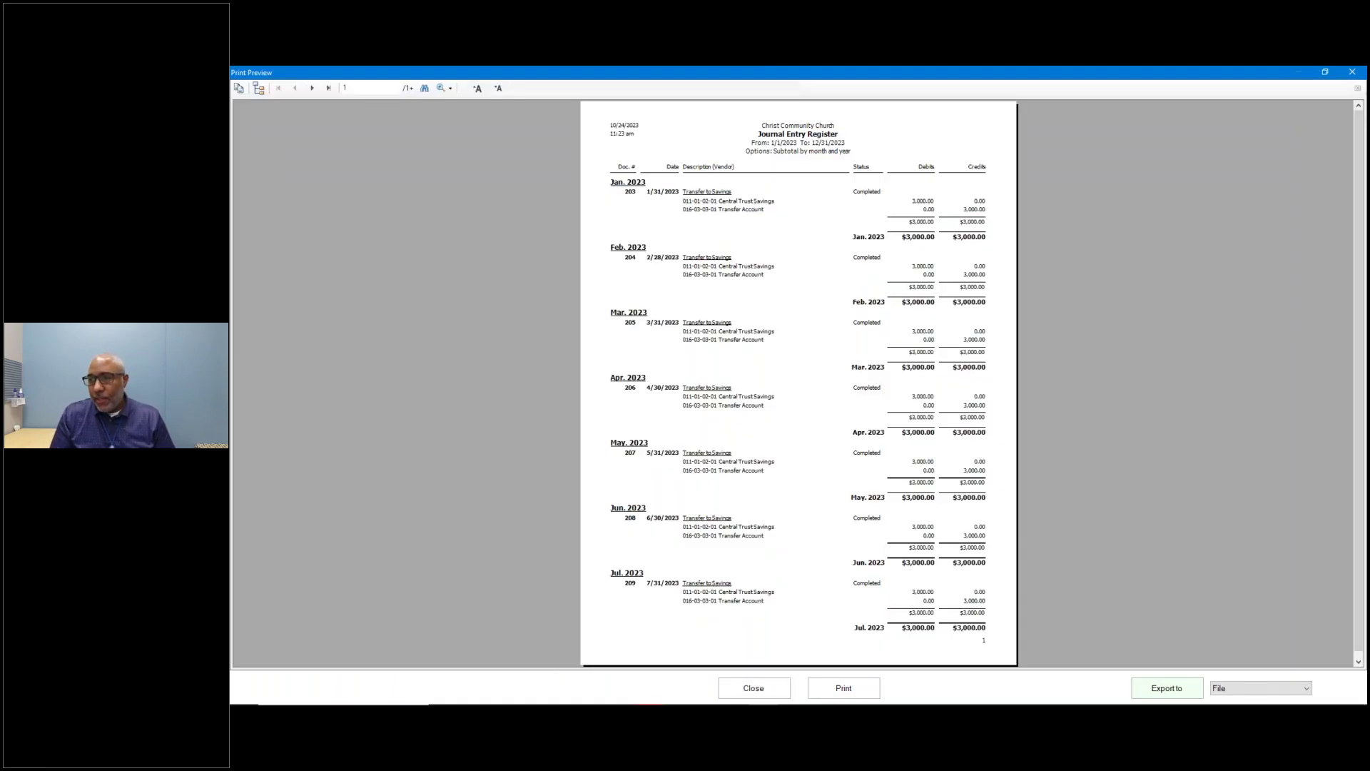
Close the Journal Entry Register print preview.
left_click(756, 689)
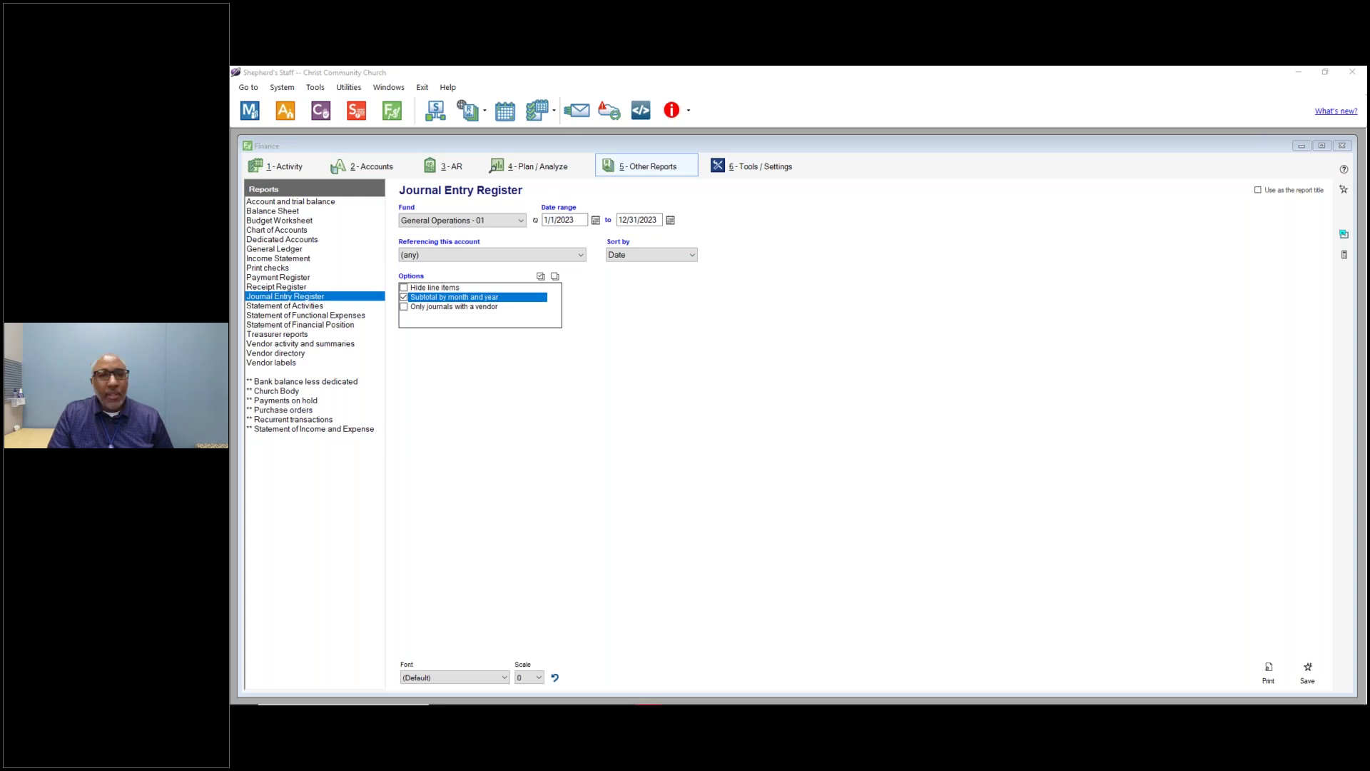
Switch the Finance window to its 6 - Tools / Settings page.
left_click(738, 172)
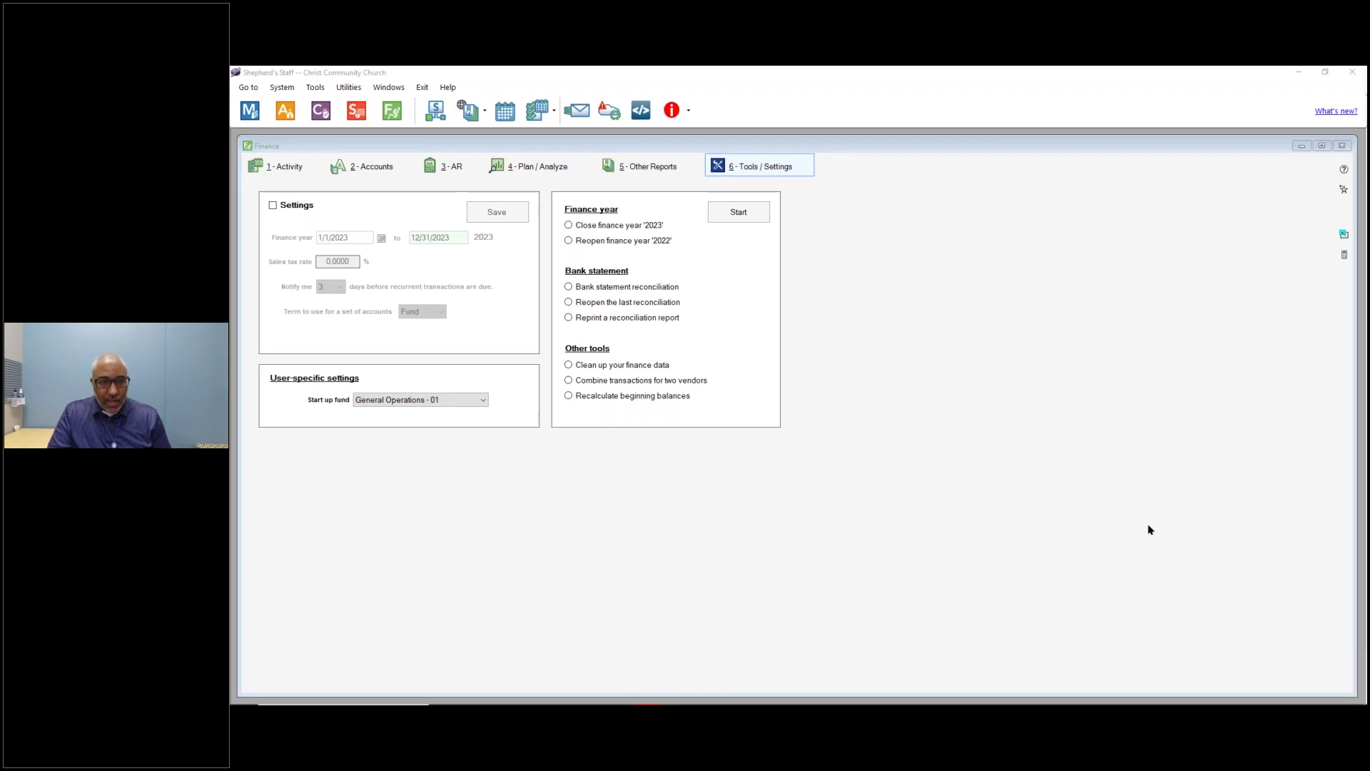
key("alt+Tab")
key("Tab")
key("Tab")
key("Tab")
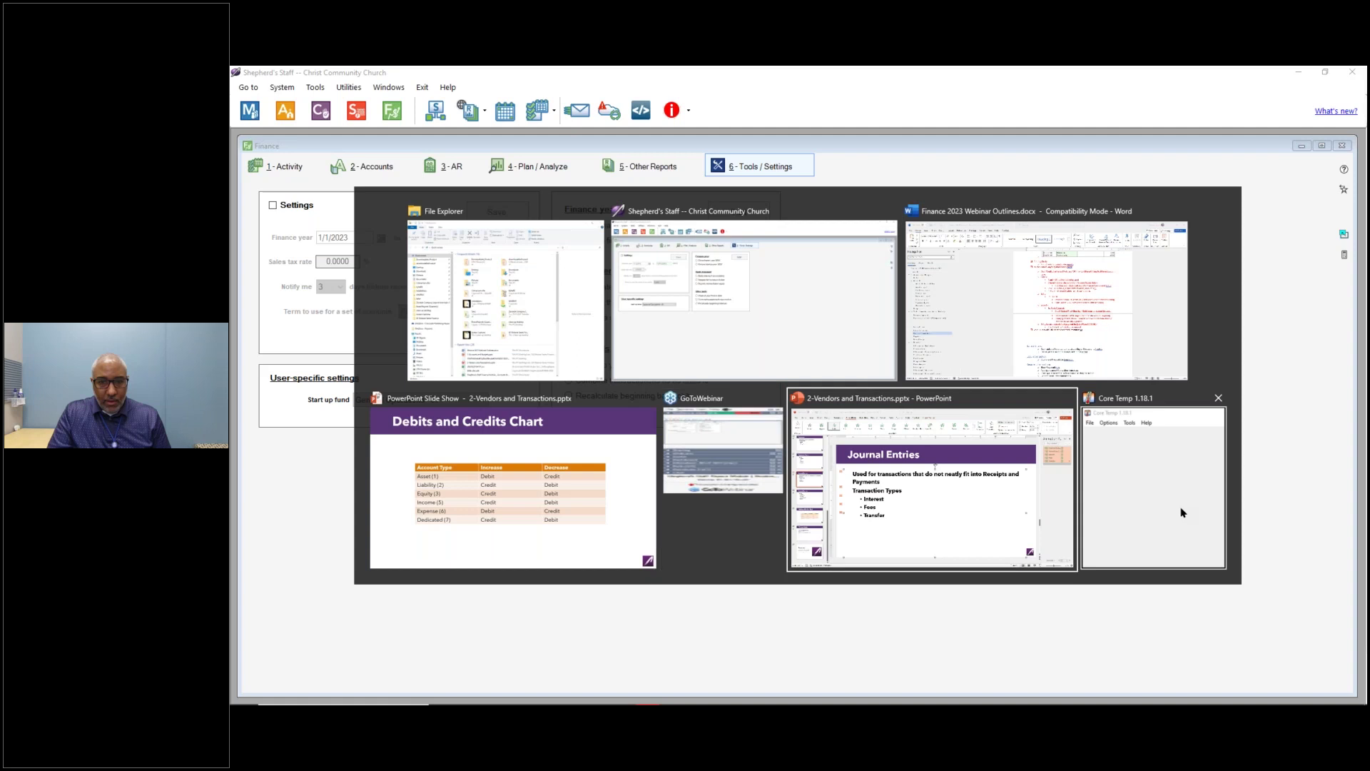
key("alt+Tab")
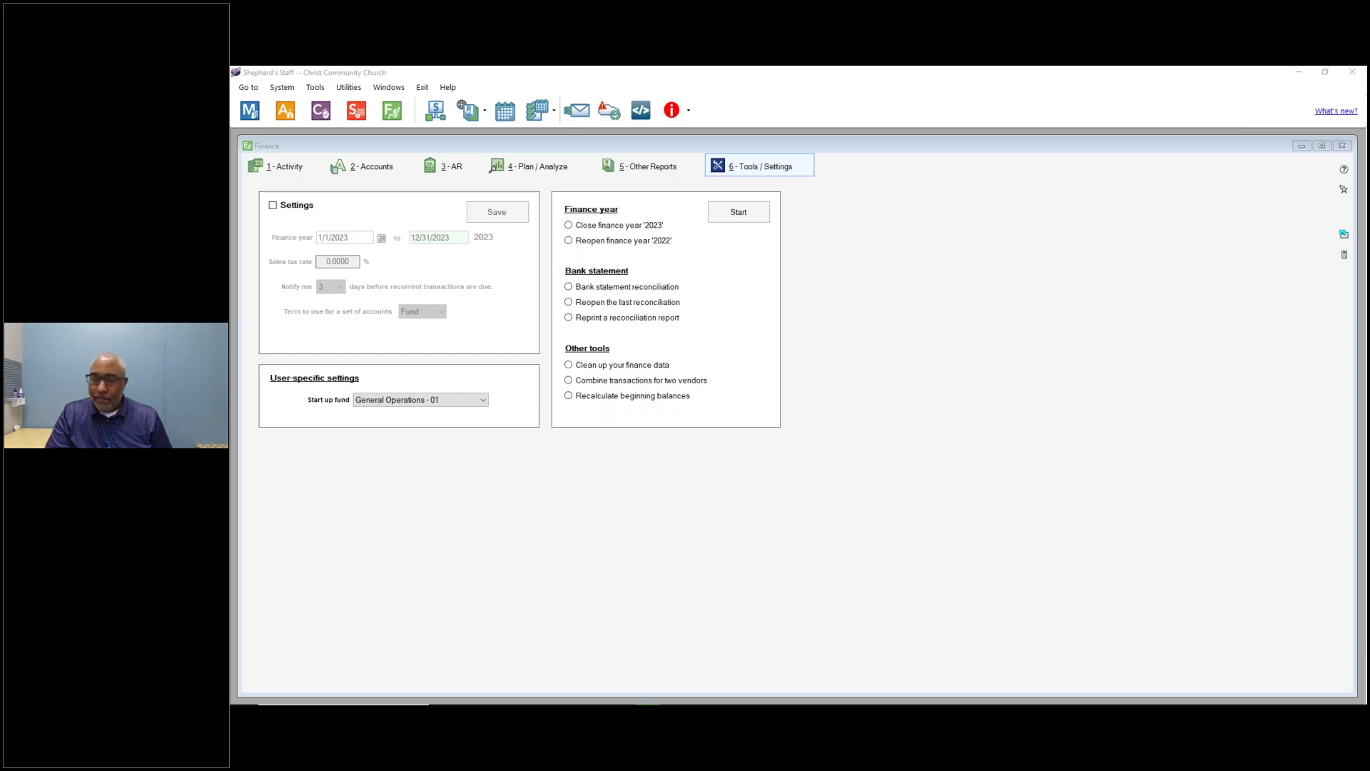
key("alt+Tab")
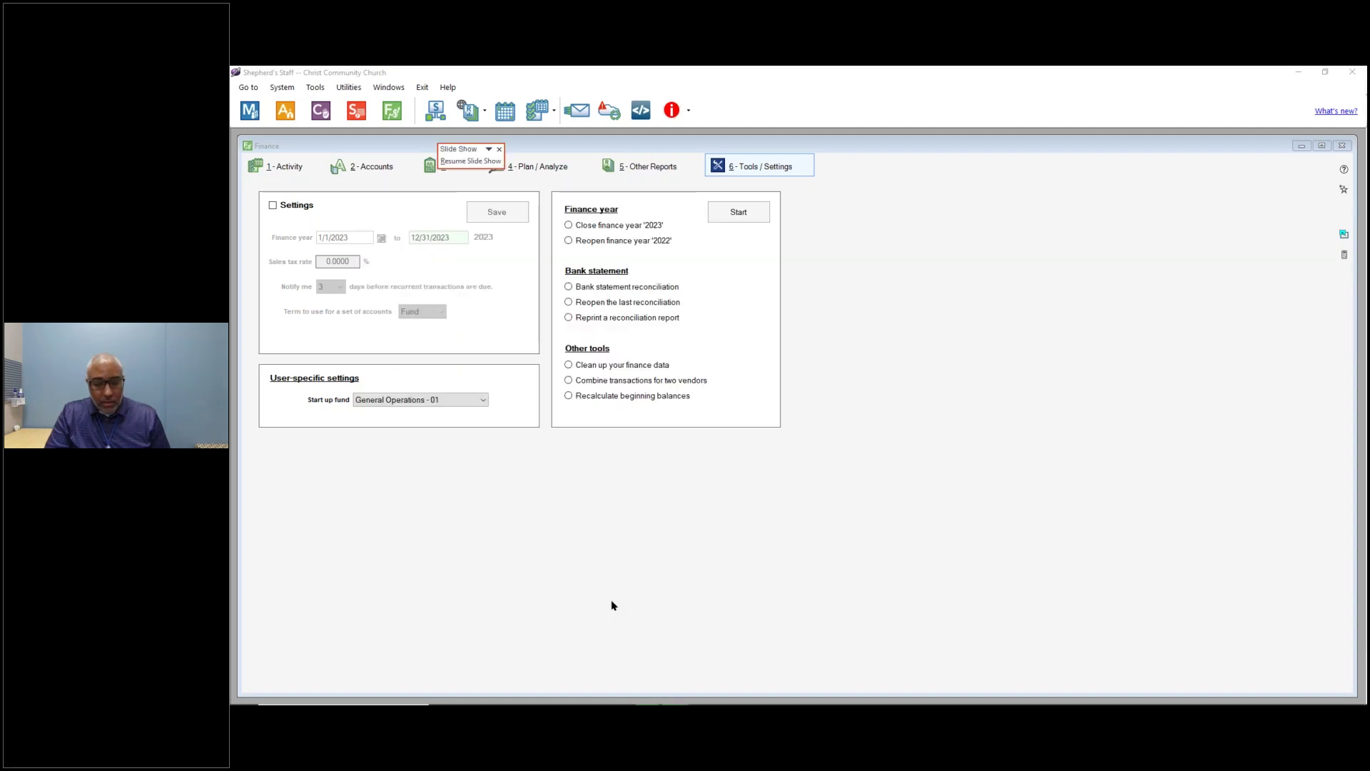
key("alt+Tab")
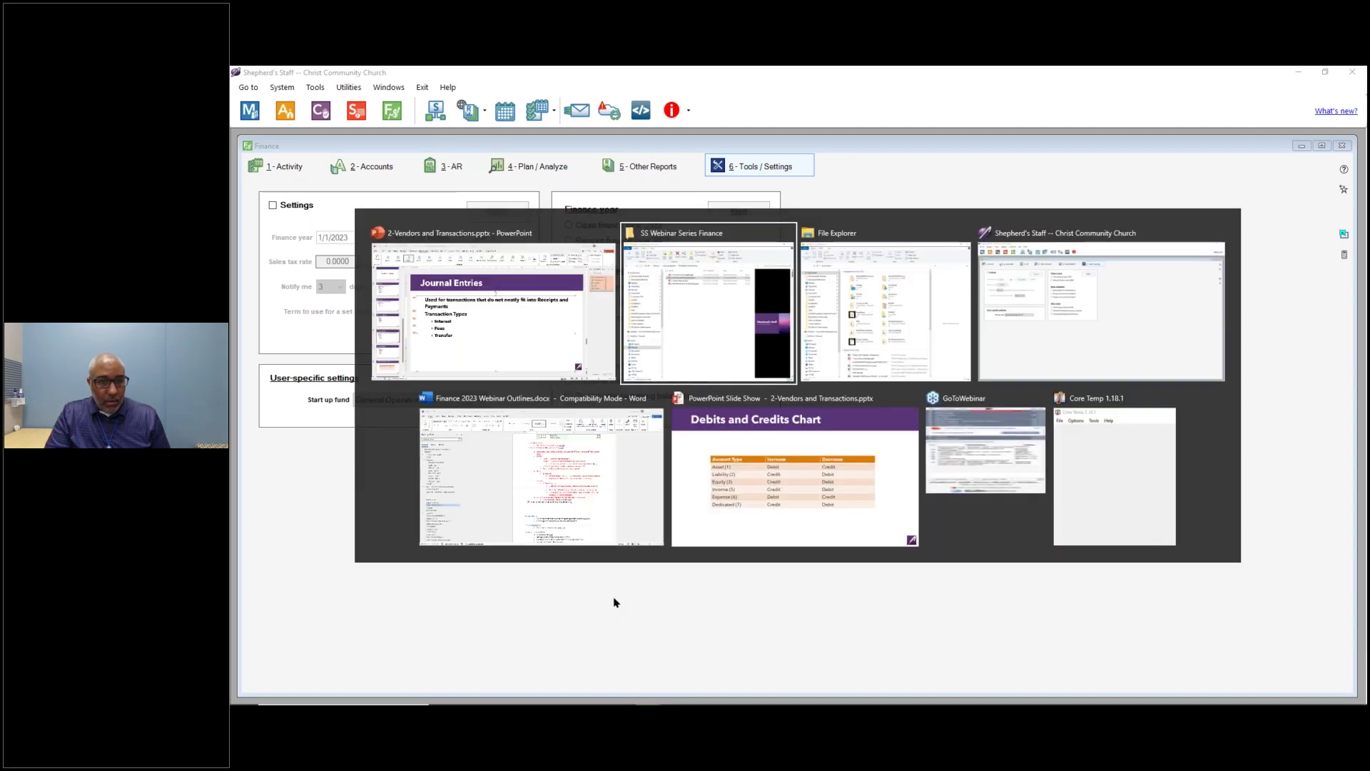
Return to the slide show and advance to the Webinar Series slide's 10/25 Reports webinar bullet.
key("alt+Tab")
key("alt+Tab")
key("alt+Tab")
key("alt+Tab")
key("Right")
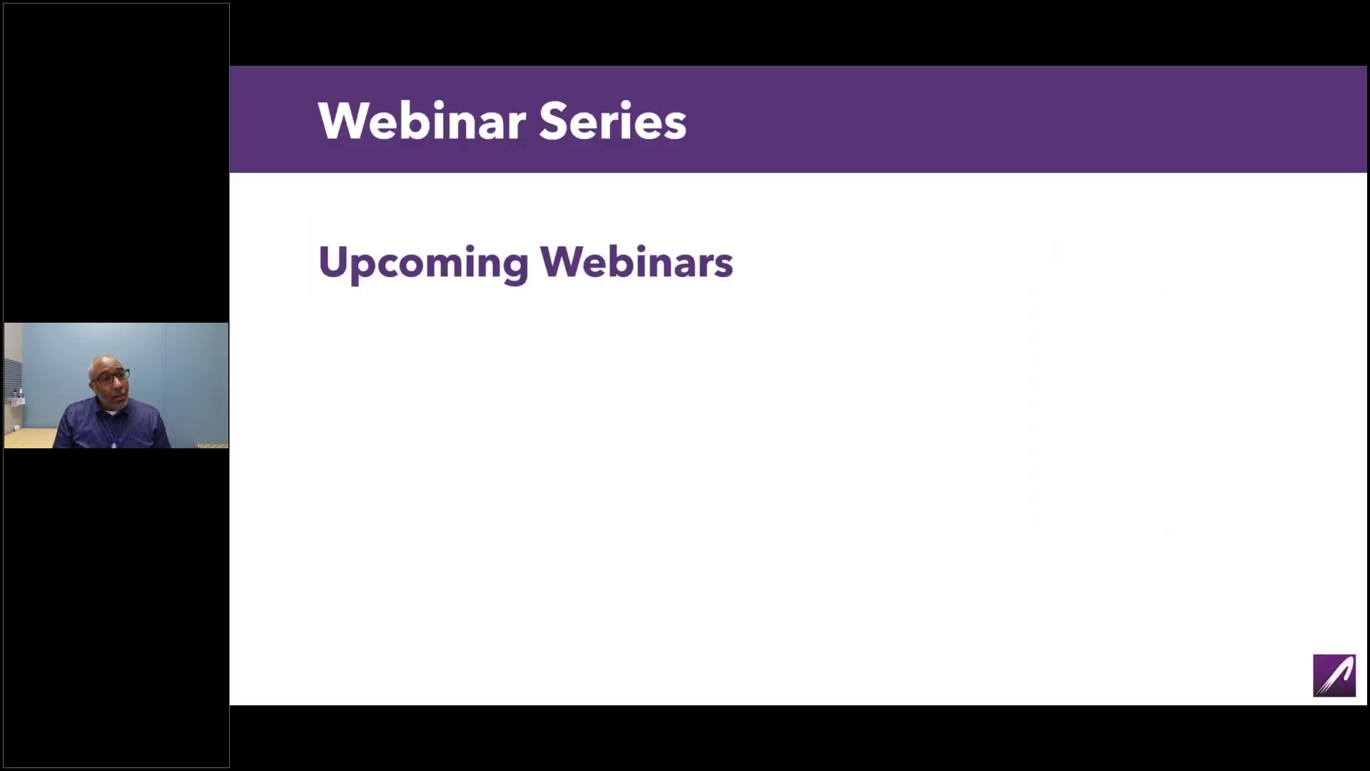
key("Right")
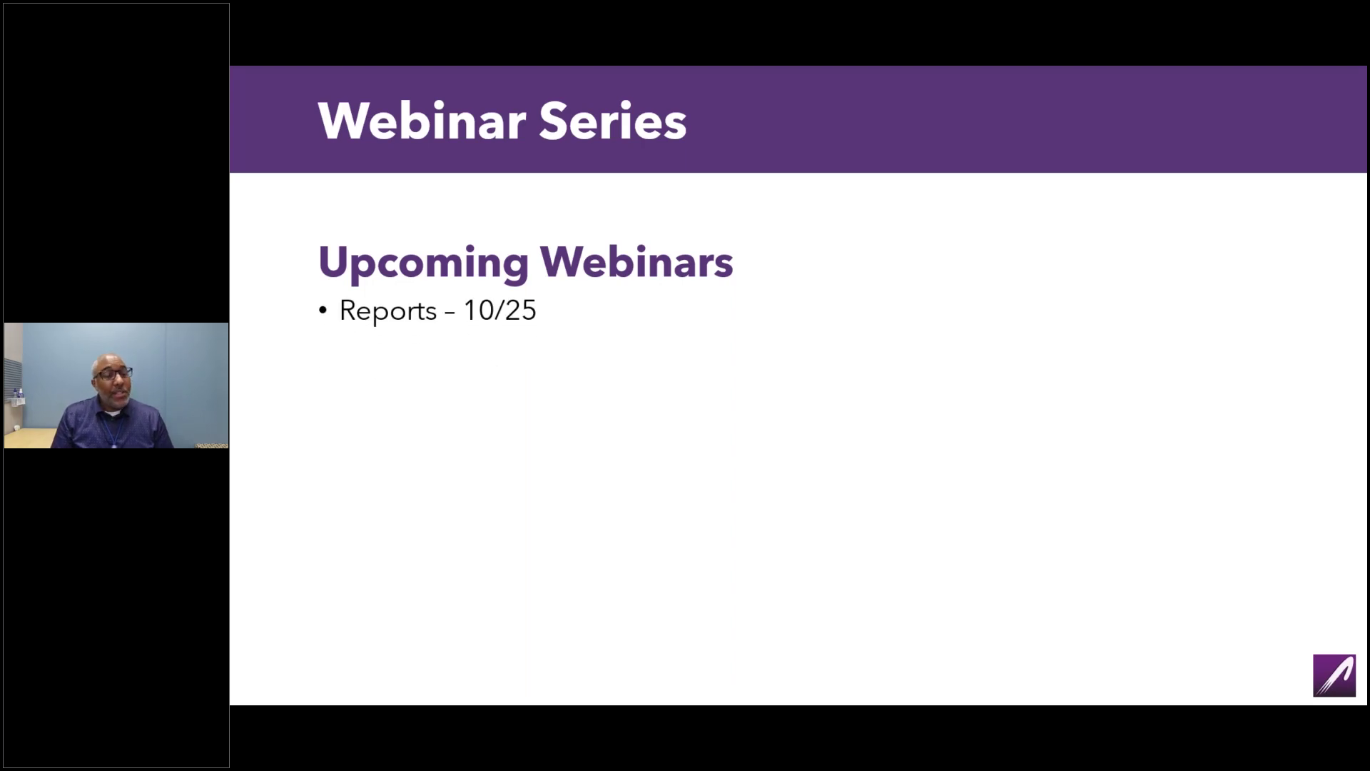